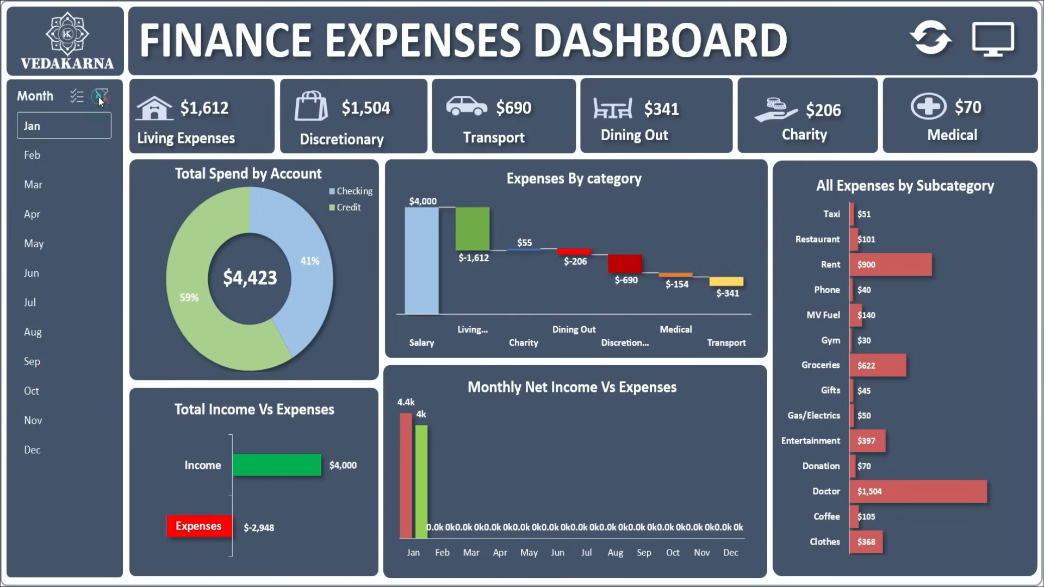
Filter the dashboard by May, Aug and Dec in turn, clearing the month filter after each one.
click(77, 234)
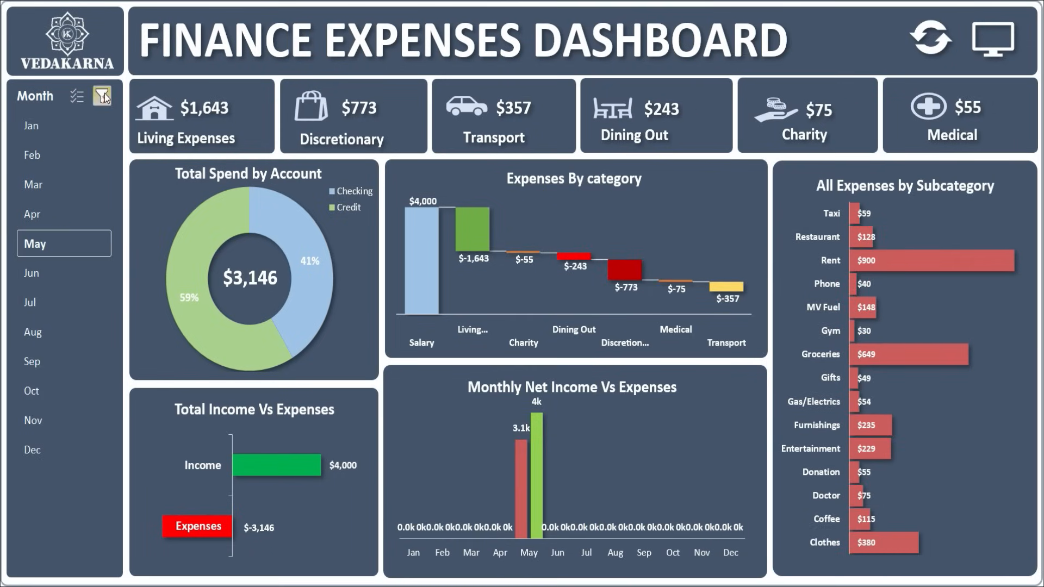
click(103, 95)
click(57, 333)
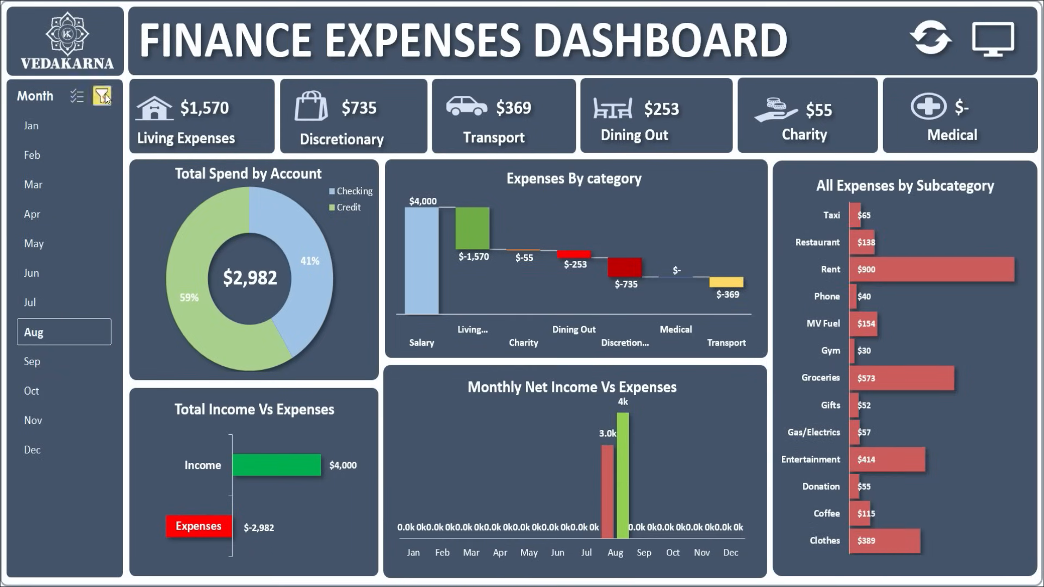
click(102, 96)
click(56, 449)
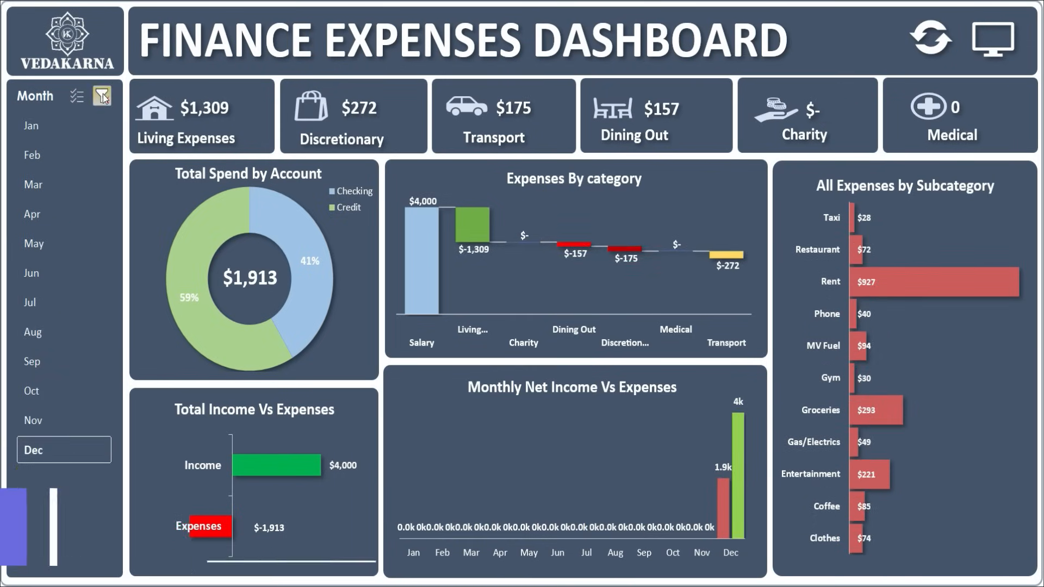
click(102, 95)
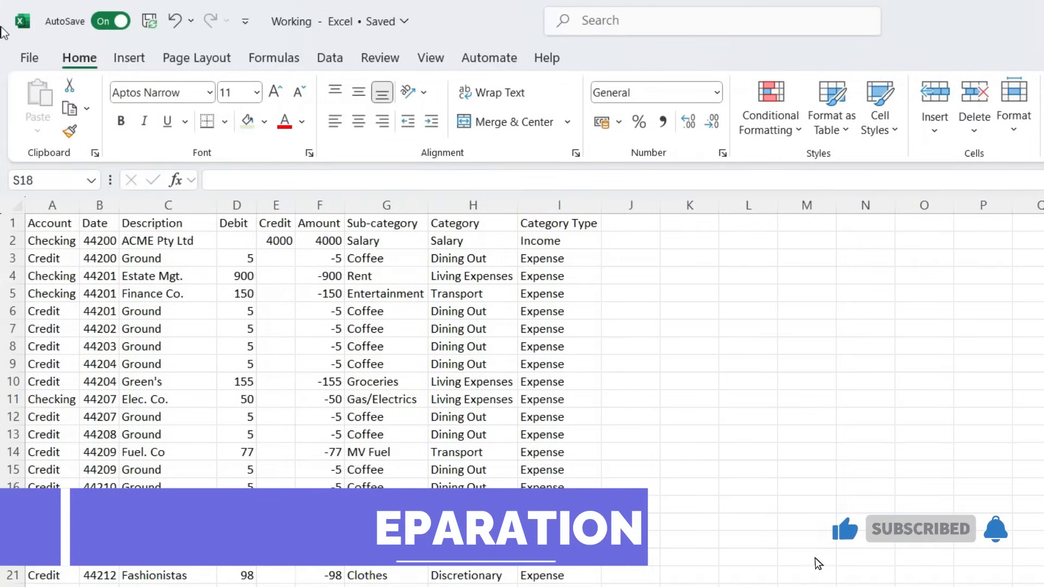
Format the entire data range $A$1:$I$564 as a table with headers, using a medium blue table style.
click(57, 222)
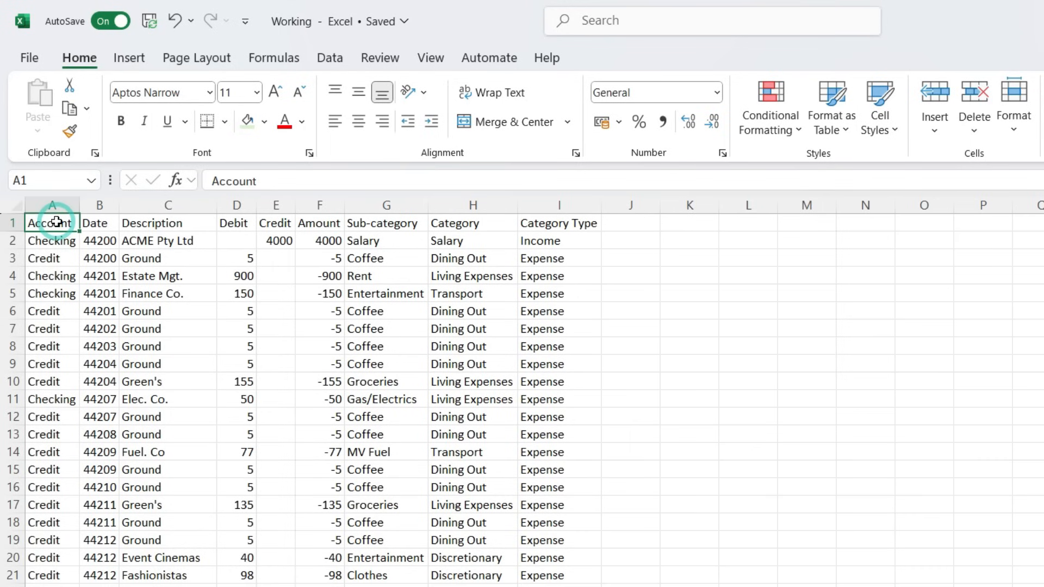
key(ctrl+a)
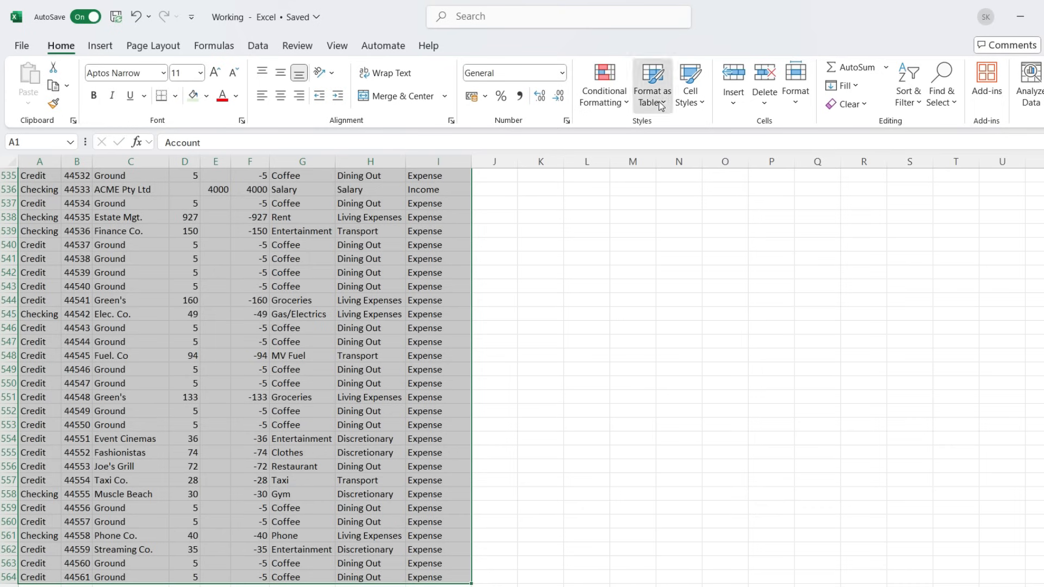
click(660, 102)
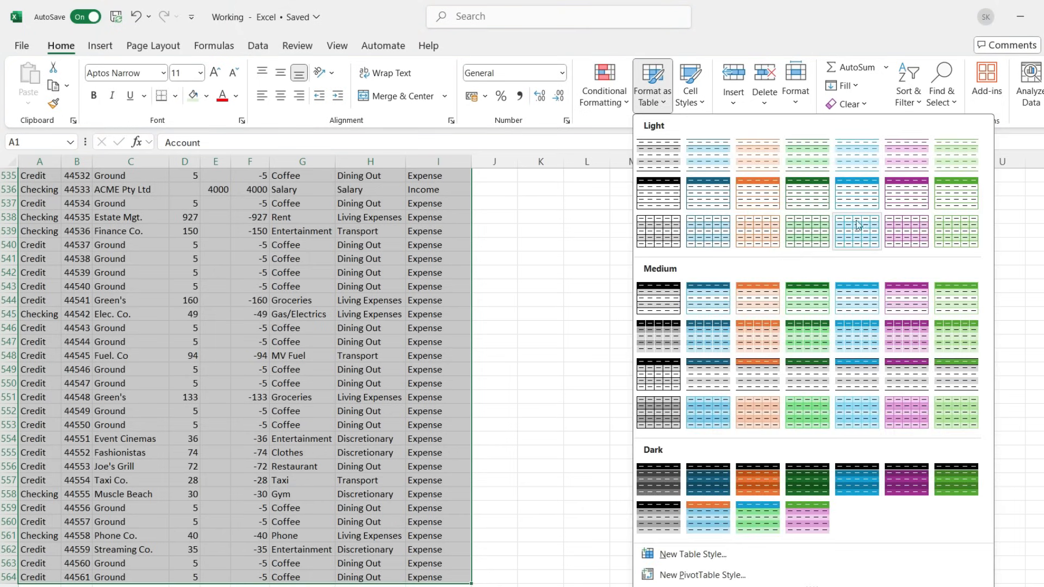
click(705, 301)
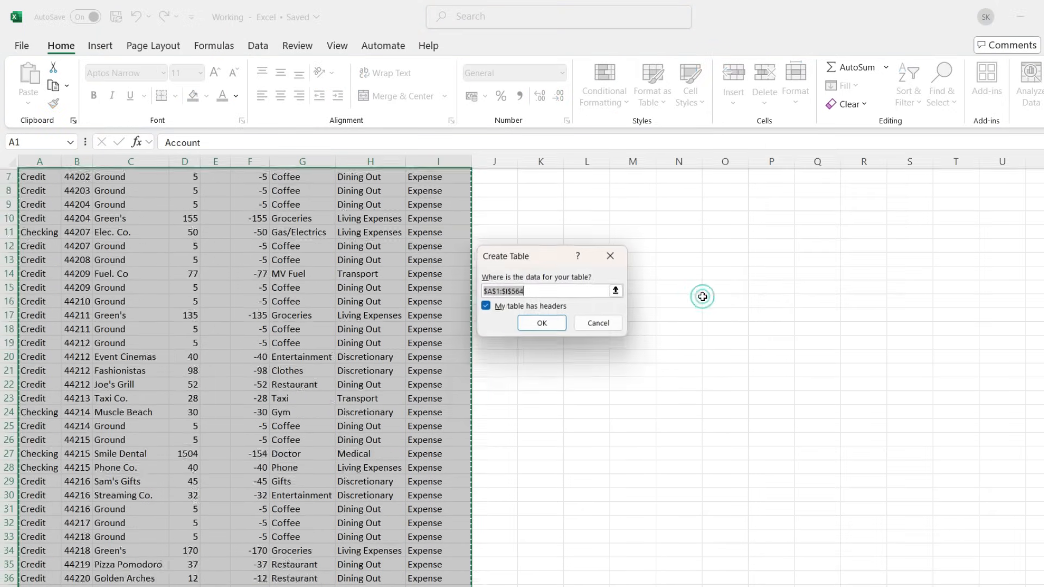
click(542, 324)
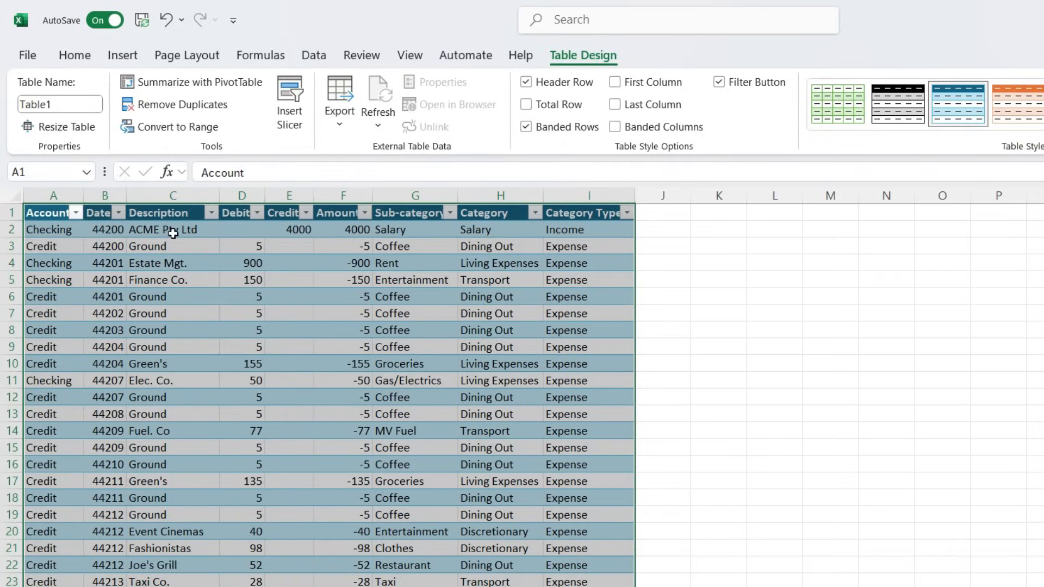
Format the Date column with the *14-03-2012 date type and autofit its width.
click(99, 196)
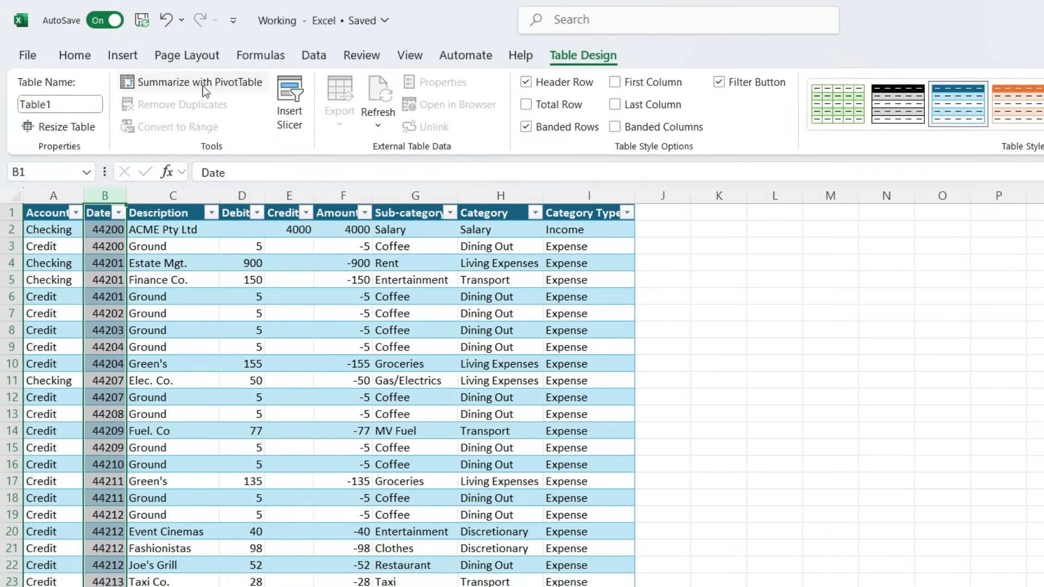
click(75, 56)
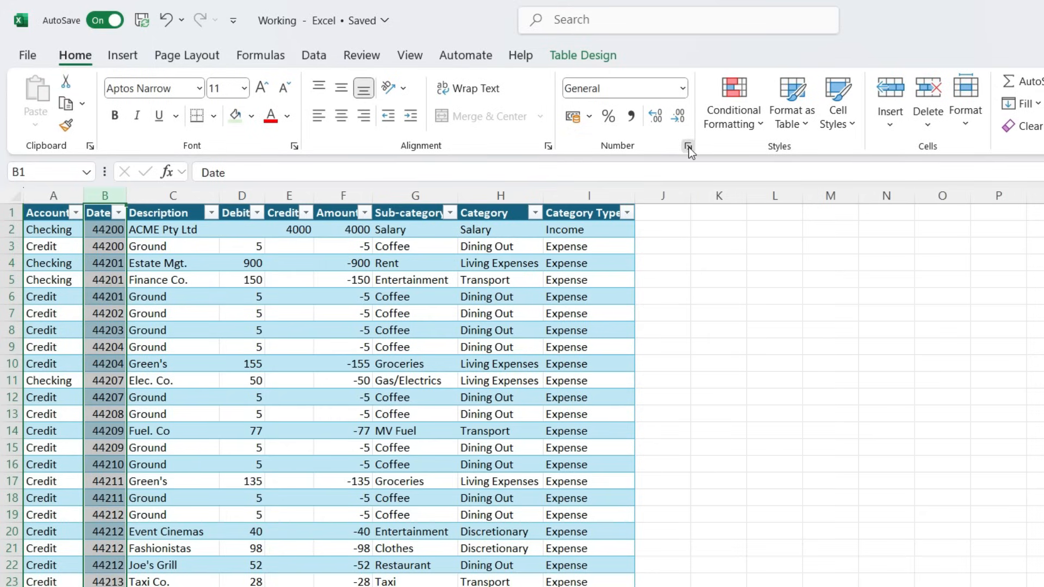
click(688, 147)
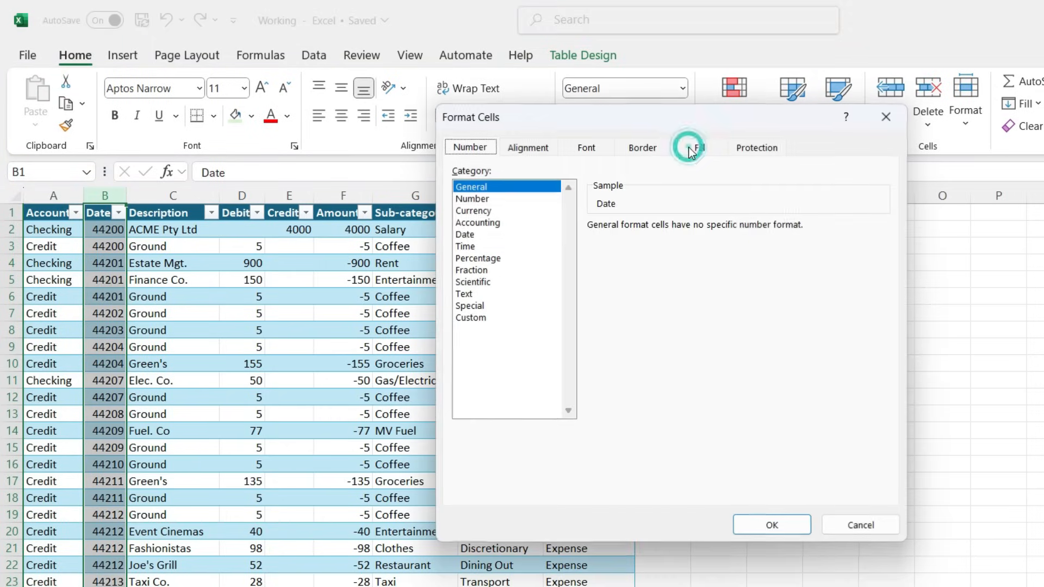
click(471, 234)
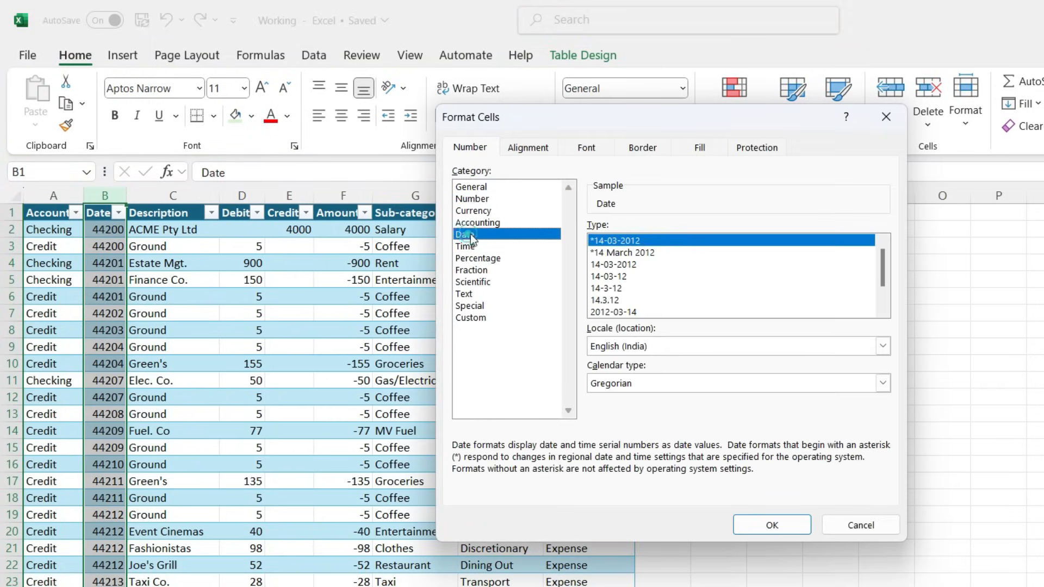
click(772, 525)
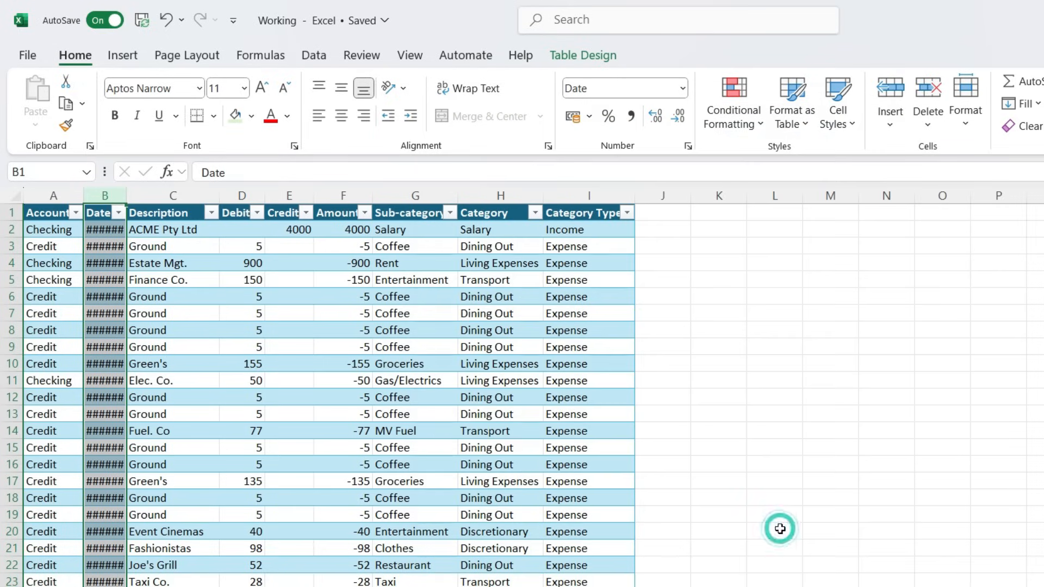
double_click(125, 193)
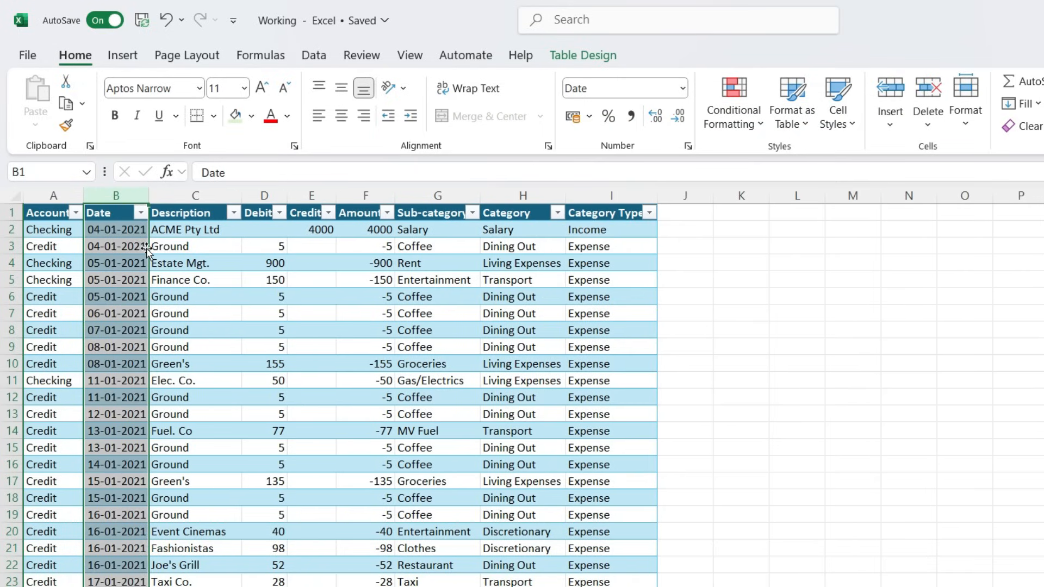
click(288, 275)
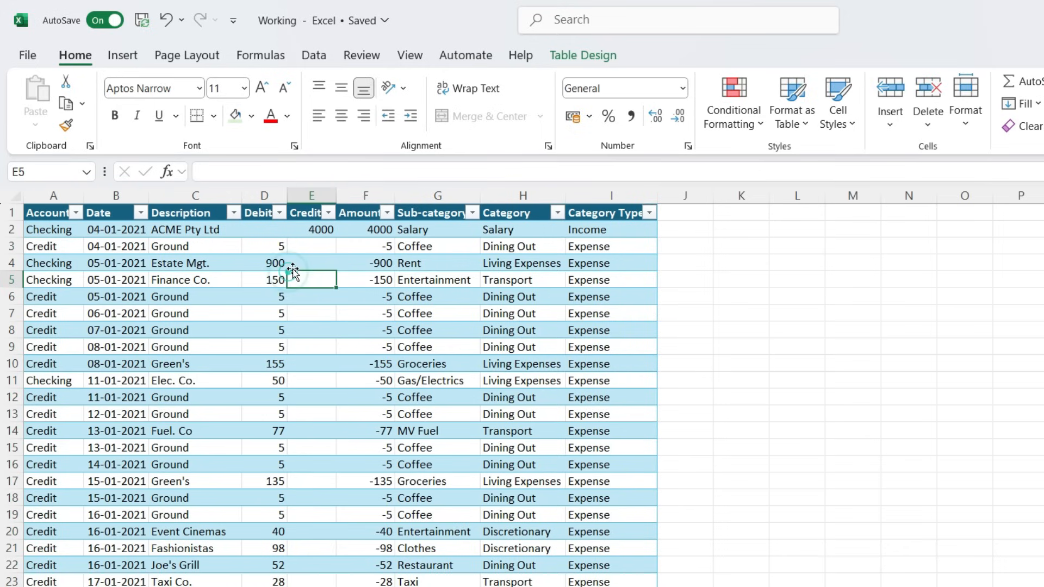
Freeze the panes at cell A2 so the header row stays in place, and check it against the rows below.
click(47, 228)
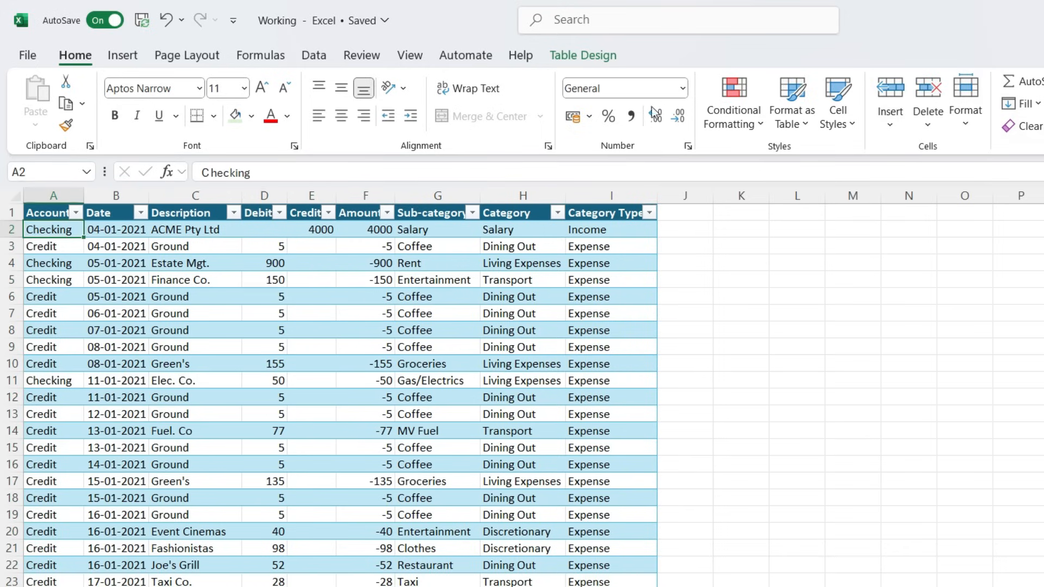
click(411, 56)
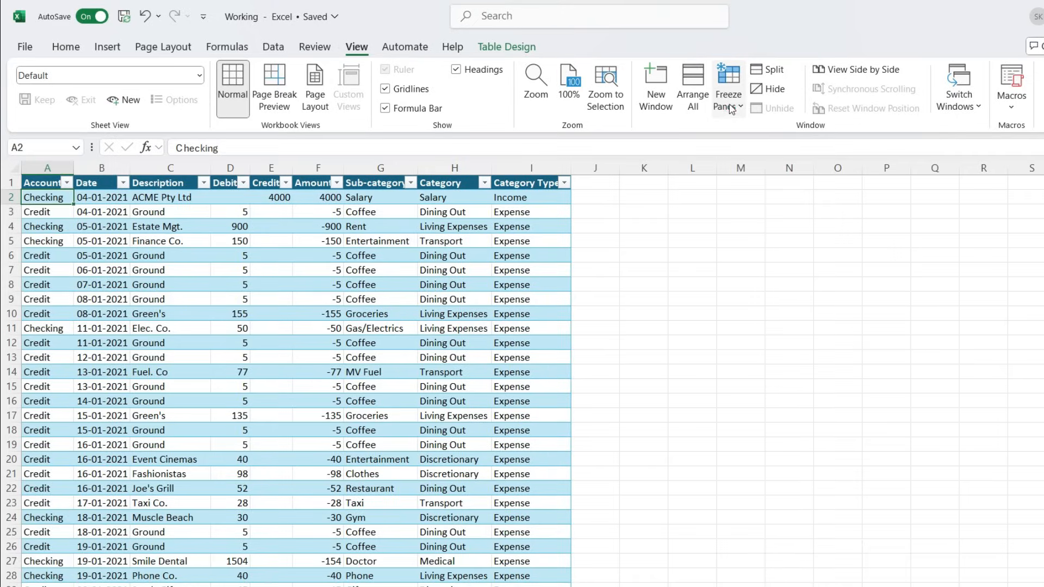
click(731, 110)
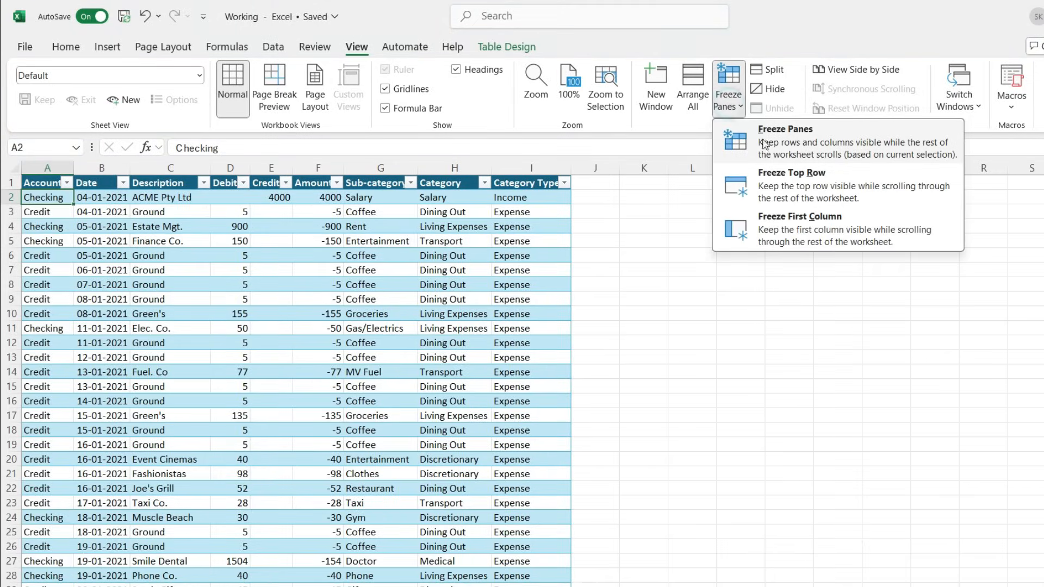
click(824, 143)
scroll(50, 243, down, 3)
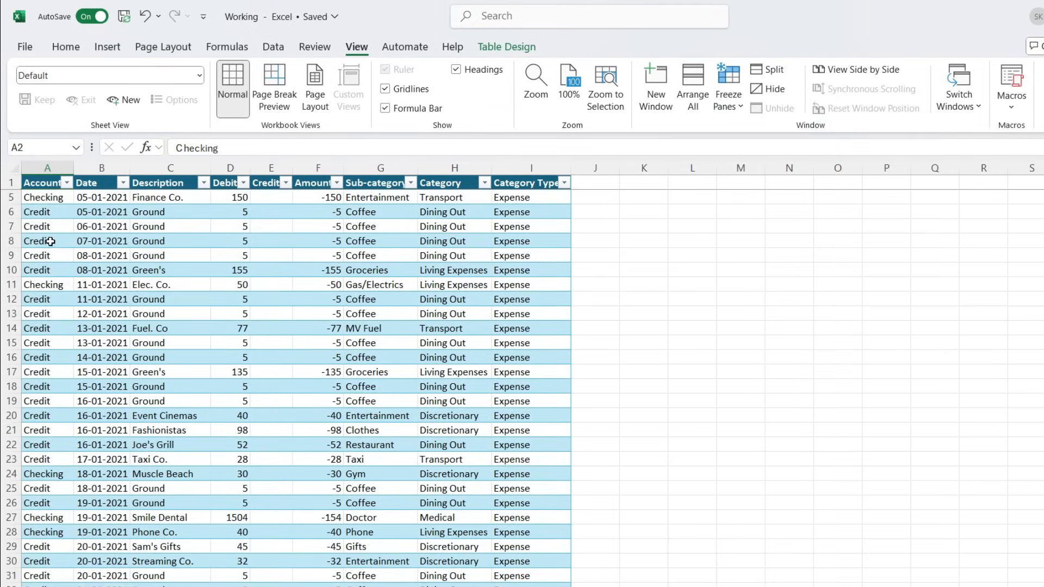
scroll(51, 243, down, 2)
scroll(51, 242, up, 5)
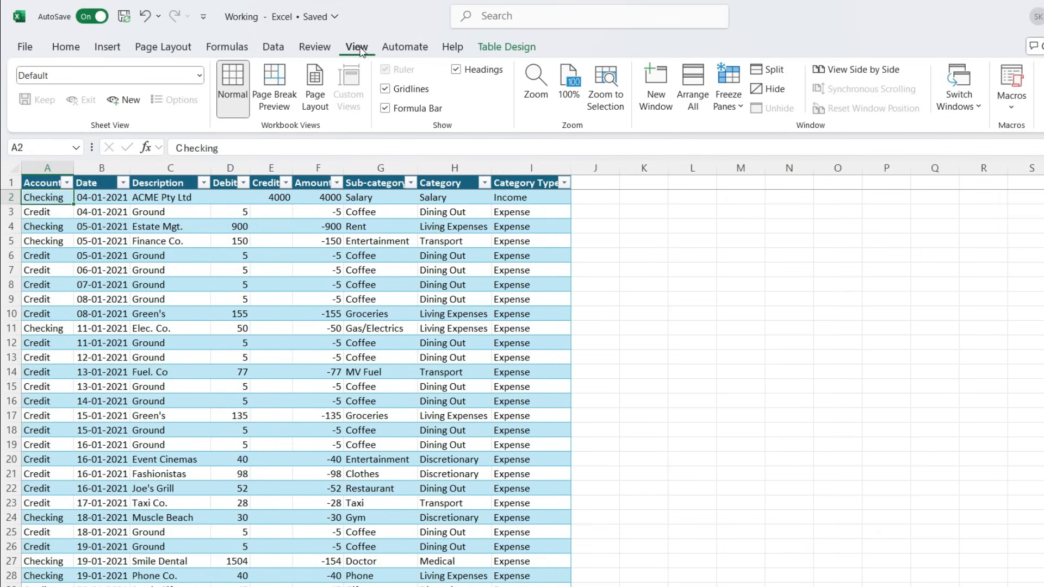
Hide the worksheet's gridlines and look over the table rows.
click(385, 89)
scroll(598, 246, down, 3)
scroll(599, 247, down, 6)
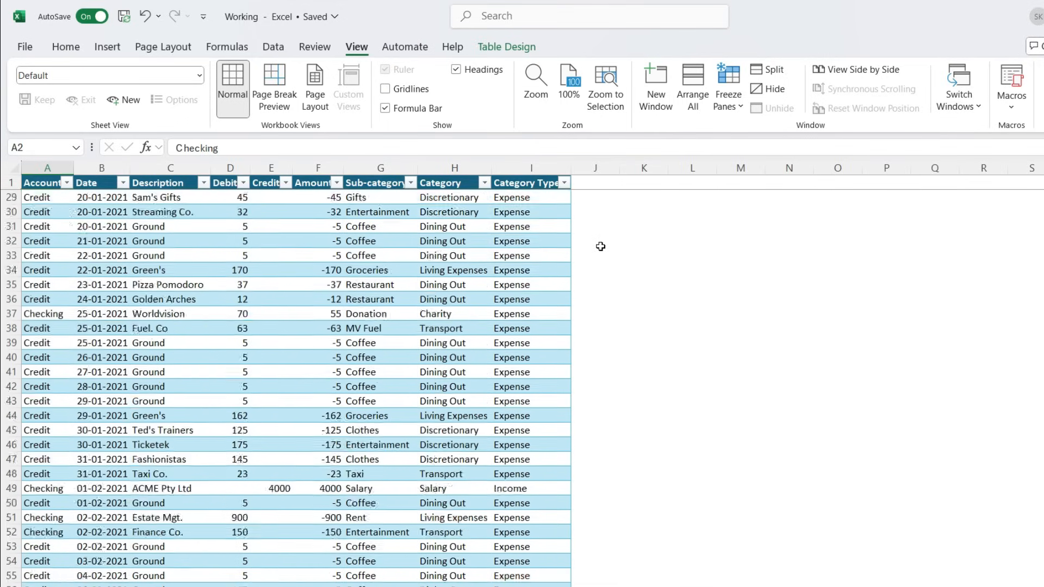
Rename Sheet1 as Data.
key(ctrl+Up)
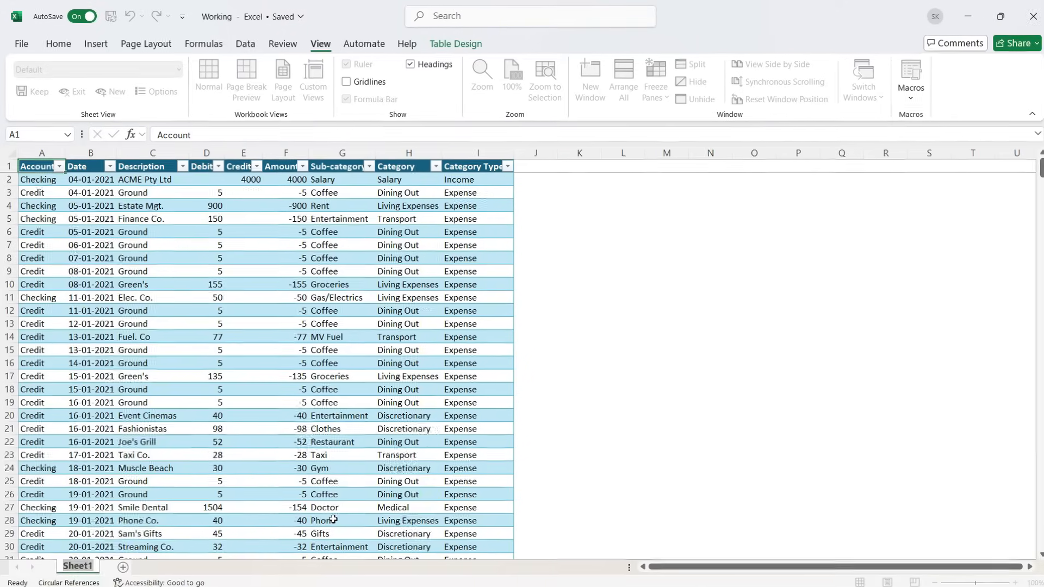
text(Data)
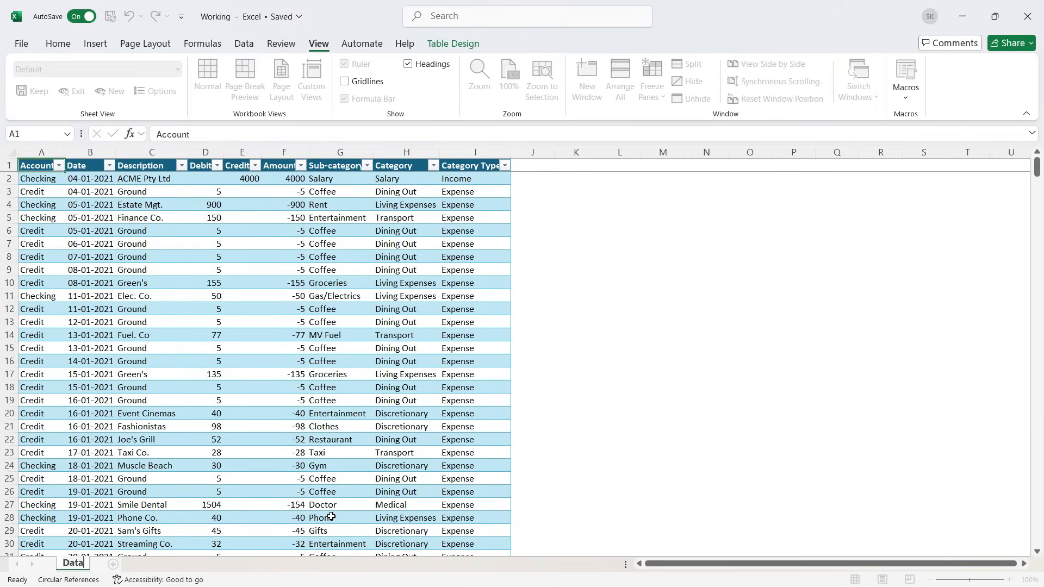
key(Return)
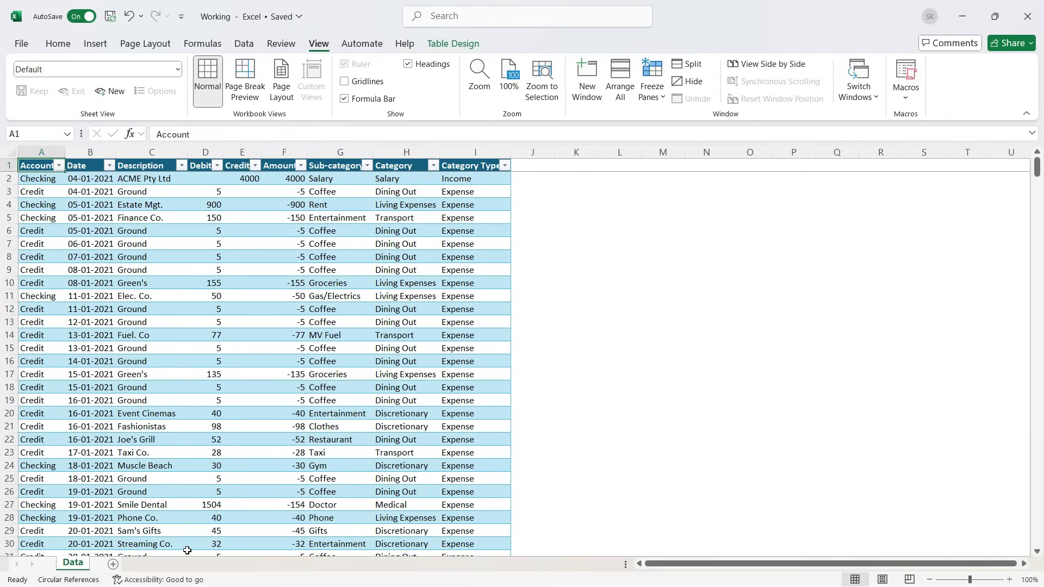
Review the filter values of the Account, Date and Description columns for inconsistent entries.
click(31, 188)
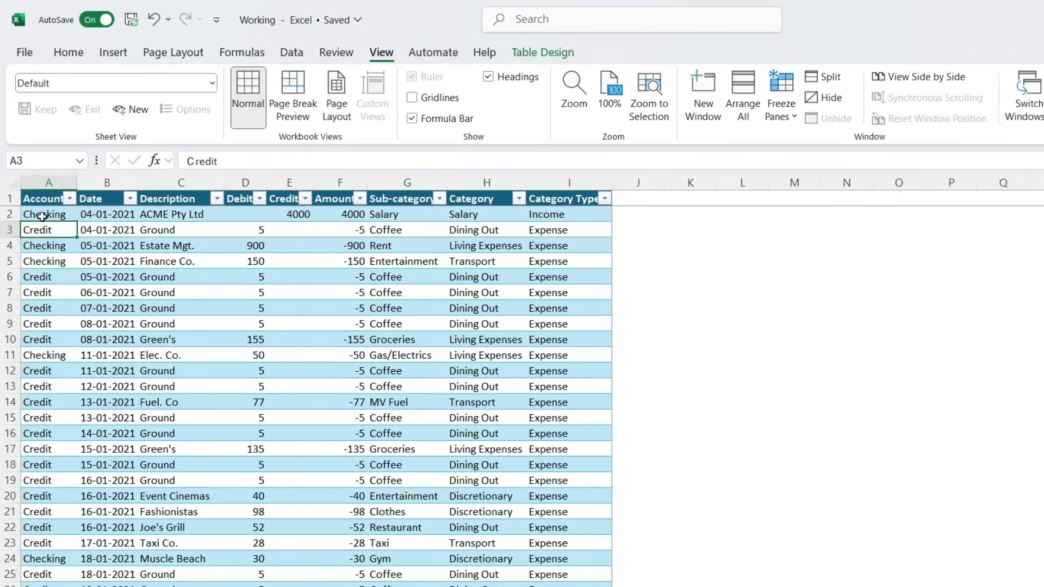
click(42, 200)
click(70, 199)
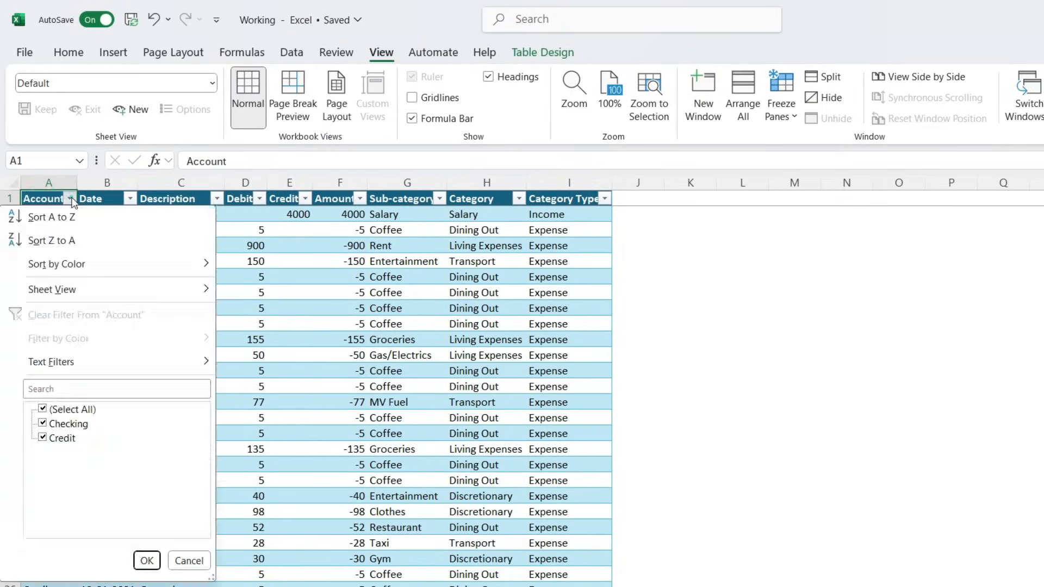
click(131, 198)
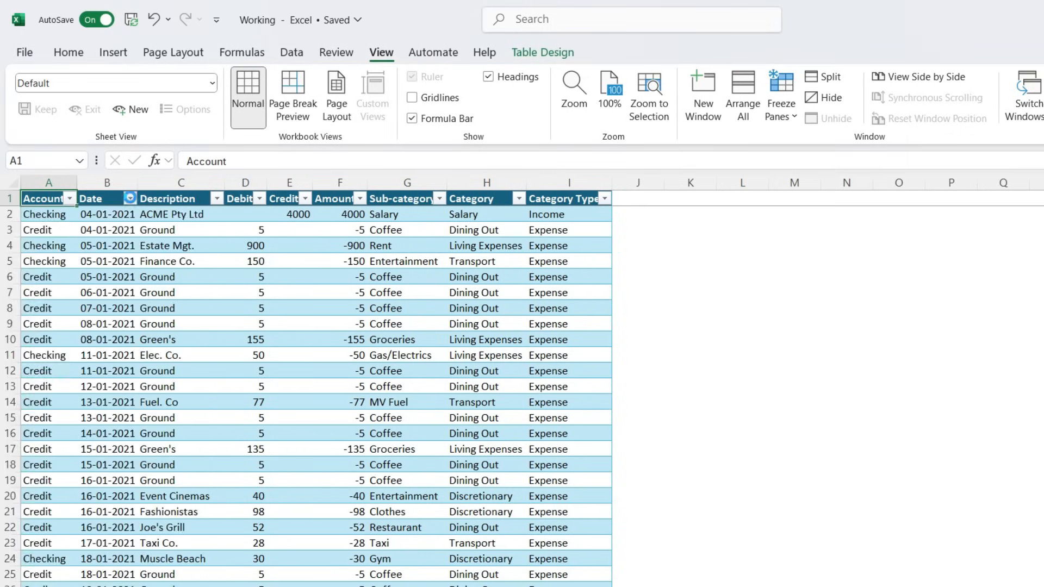
scroll(87, 484, down, 1)
scroll(87, 484, up, 1)
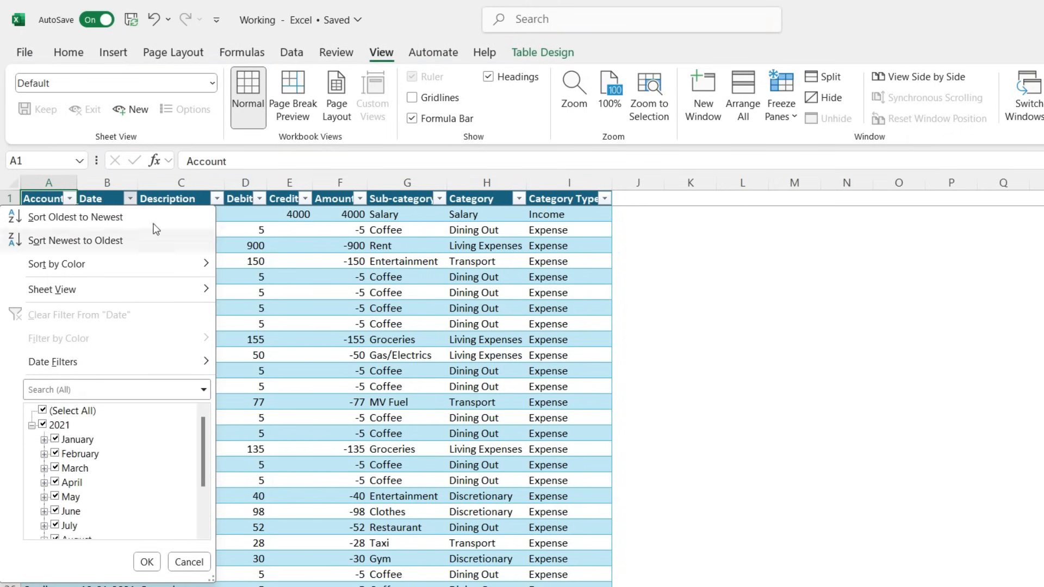
click(132, 199)
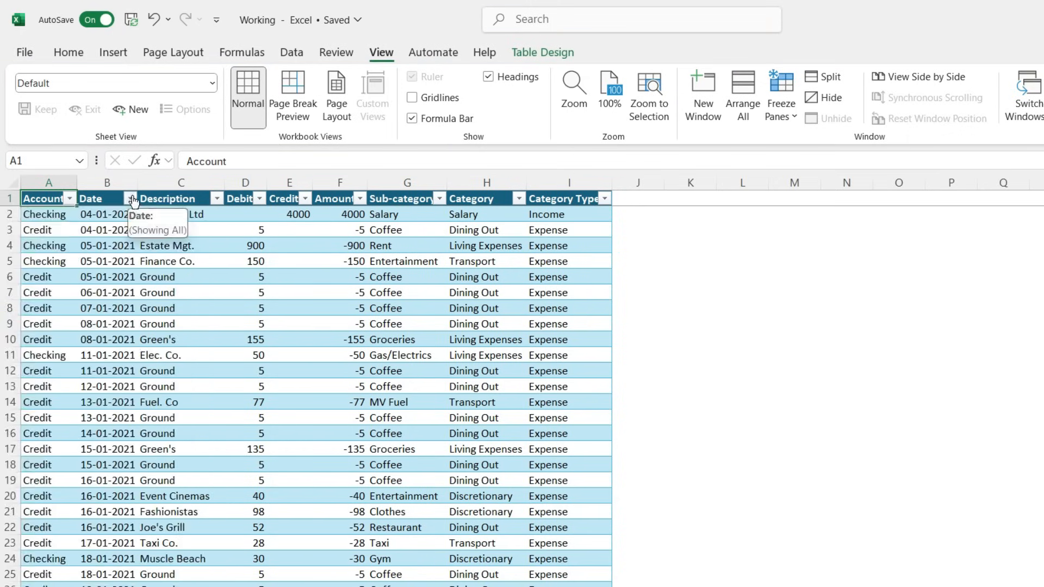
click(217, 198)
scroll(141, 464, down, 6)
click(274, 253)
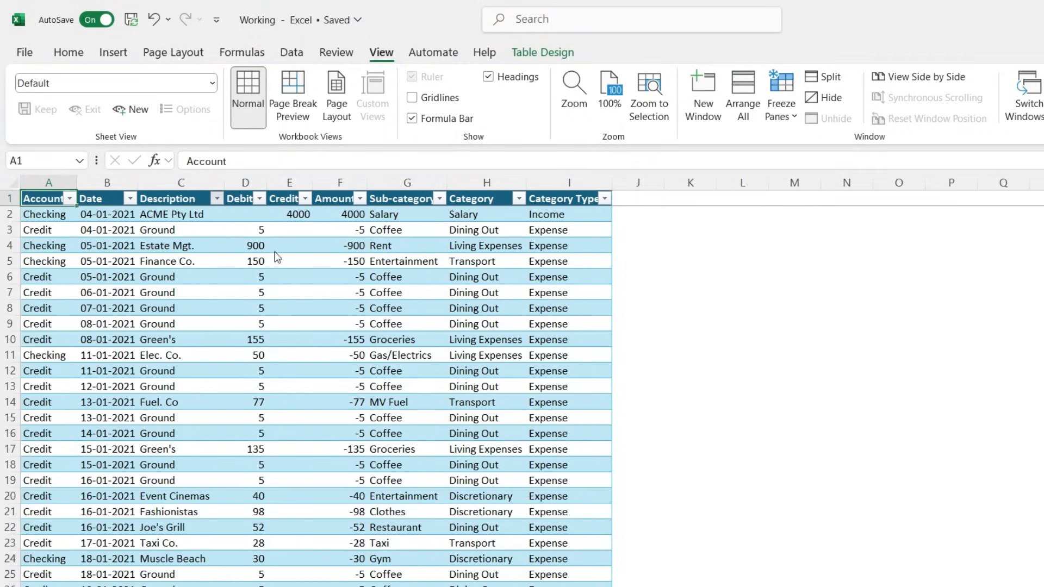
Review the filter values of the Debit, Credit and Amount columns for irregular numbers.
click(241, 200)
click(260, 198)
click(308, 202)
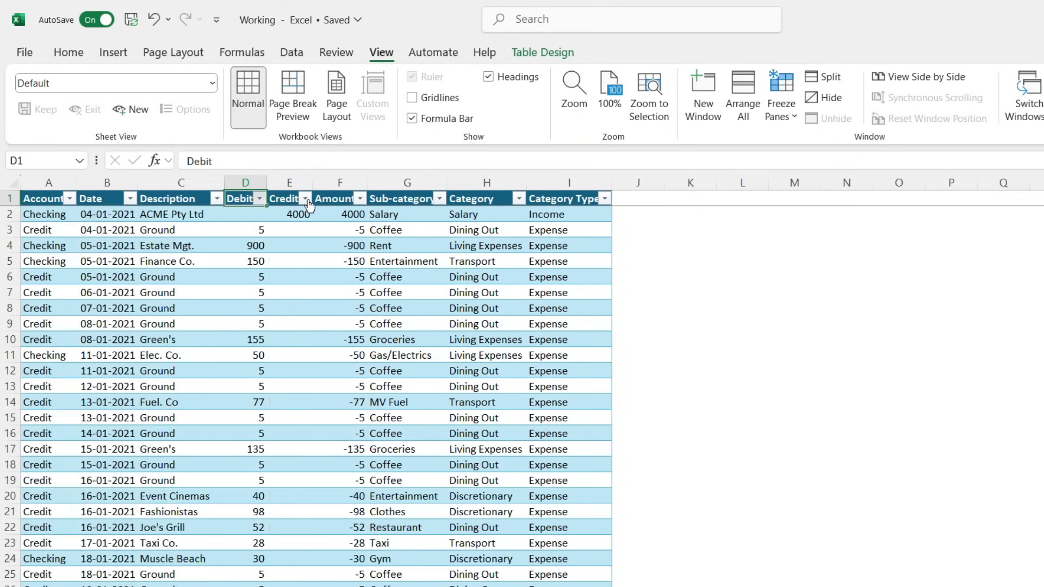
click(307, 198)
click(361, 199)
scroll(269, 437, down, 5)
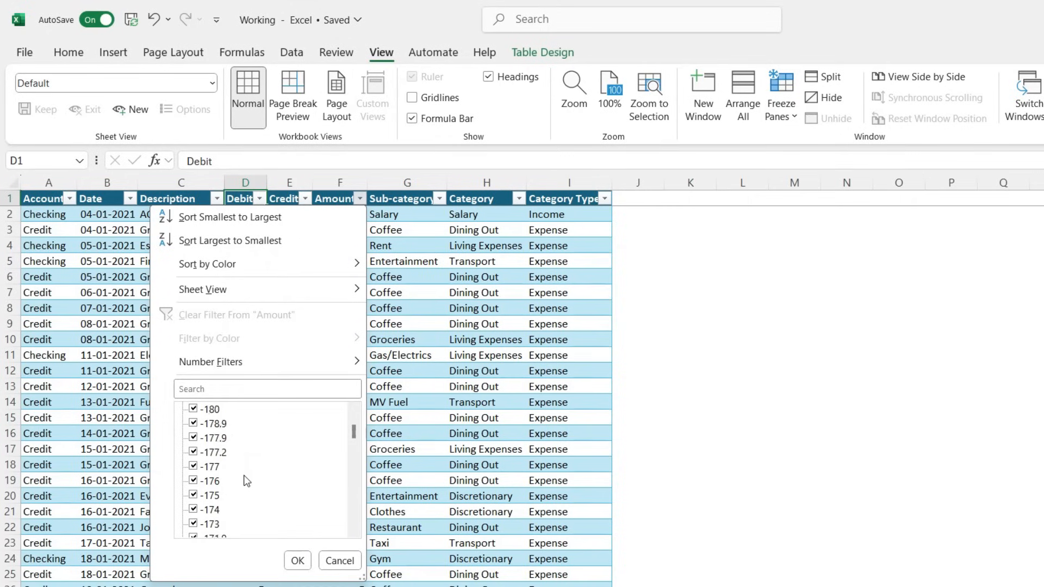
click(423, 268)
Review the filter values of the Sub-category, Category and Category Type columns for inconsistent entries.
click(440, 198)
scroll(310, 450, down, 3)
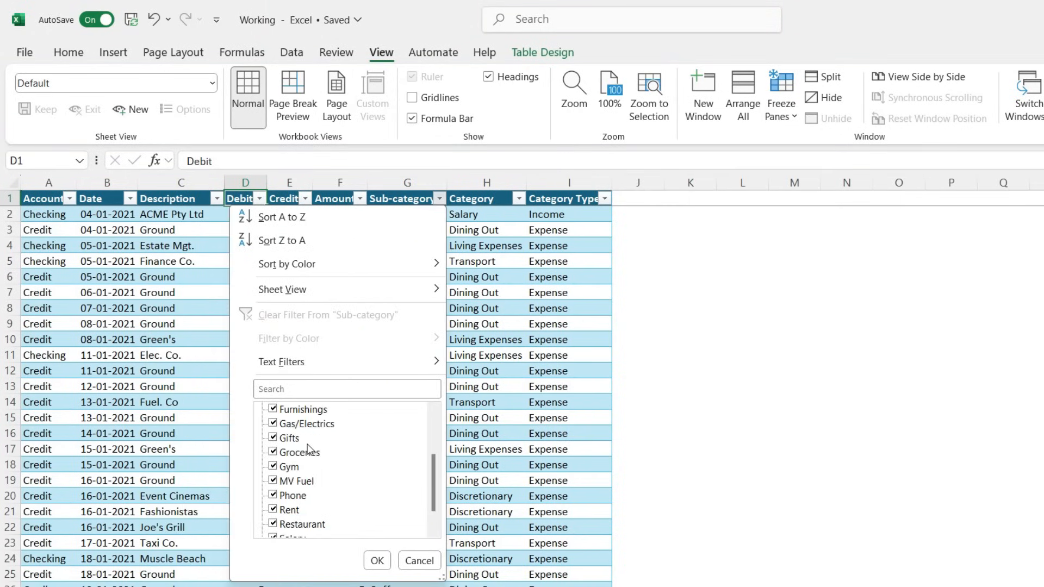
click(376, 560)
click(518, 199)
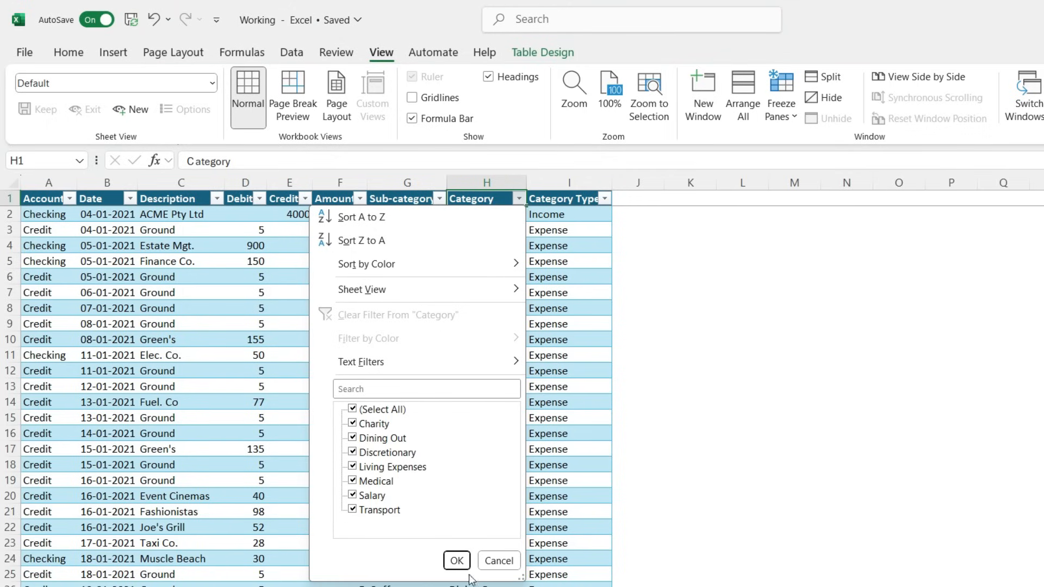
click(457, 560)
click(562, 202)
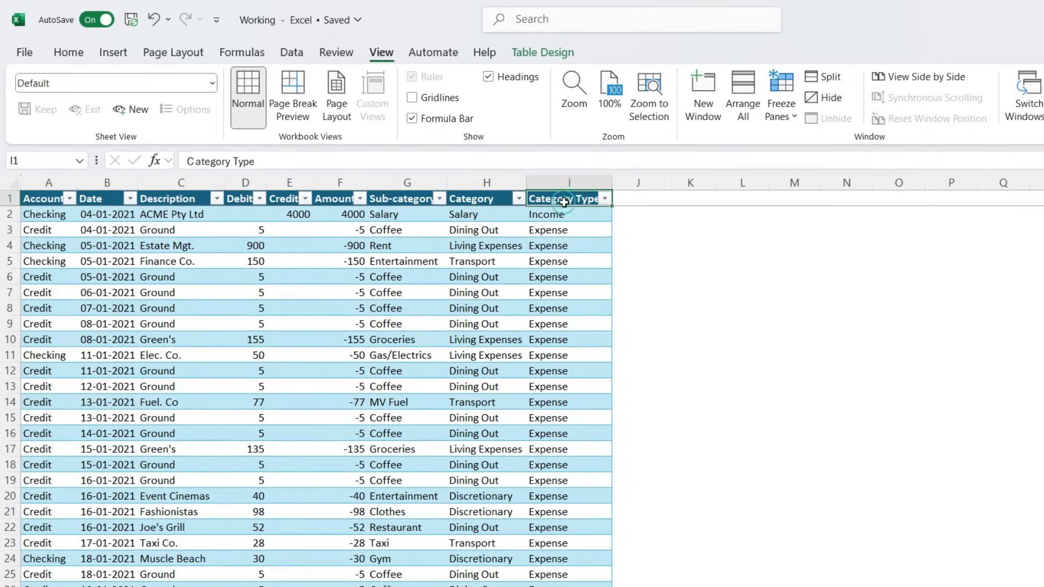
click(605, 199)
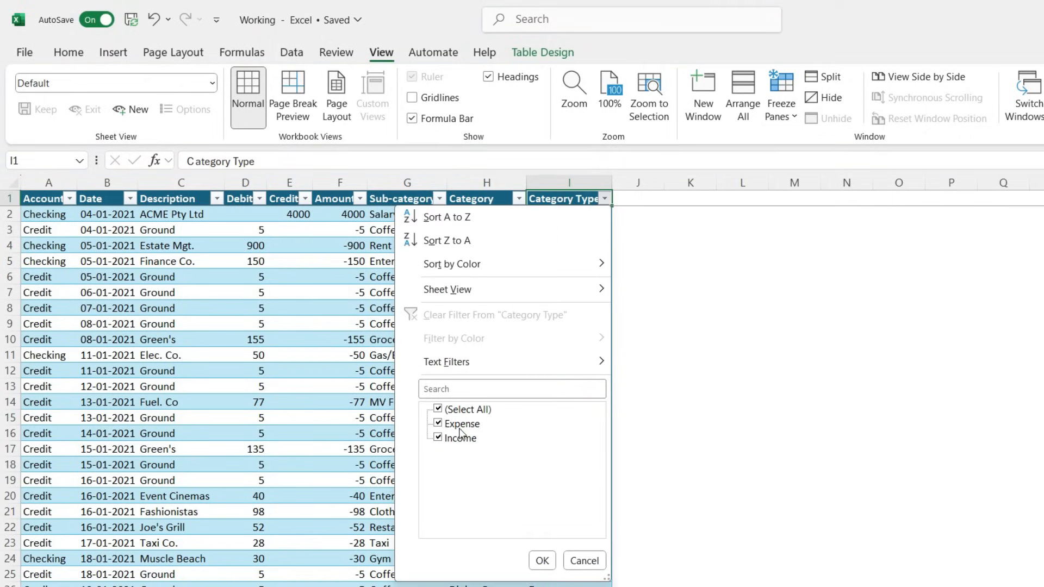
click(545, 563)
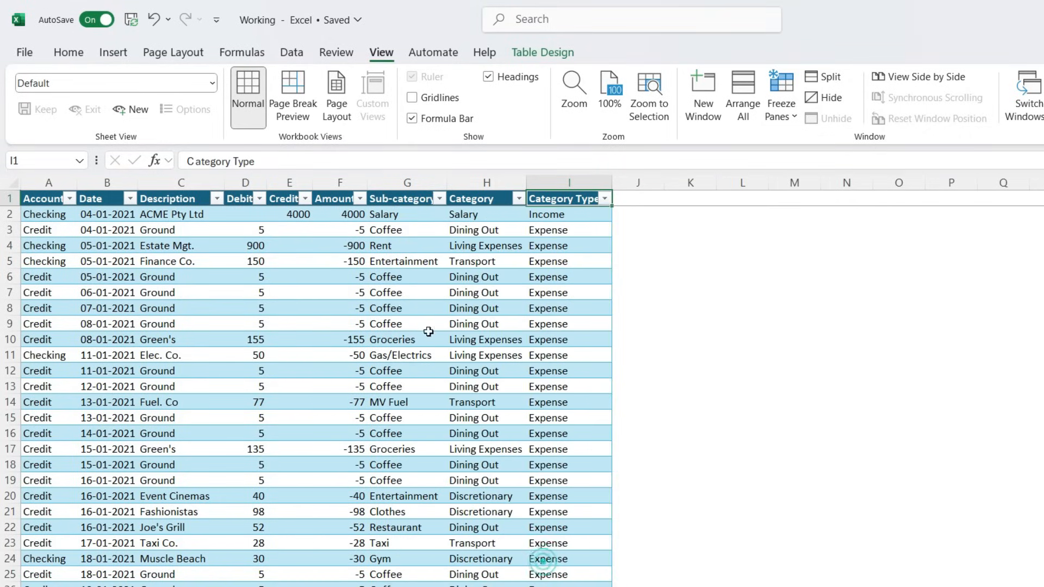
Add a new table column headed Month in cell J1, directly after Category Type.
click(158, 220)
click(87, 201)
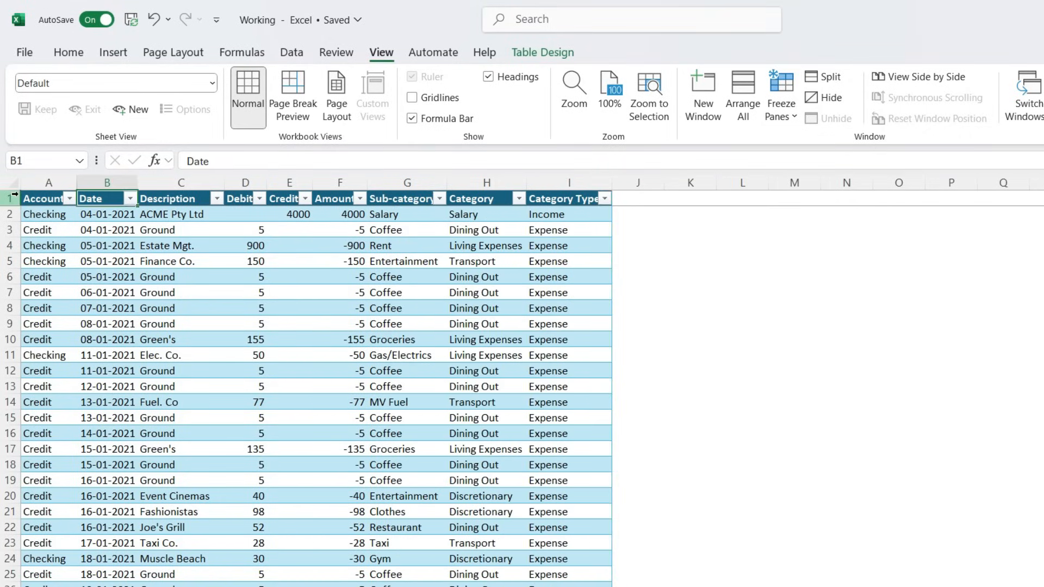
key(ctrl+Right)
key(Right)
key(Left)
key(Right)
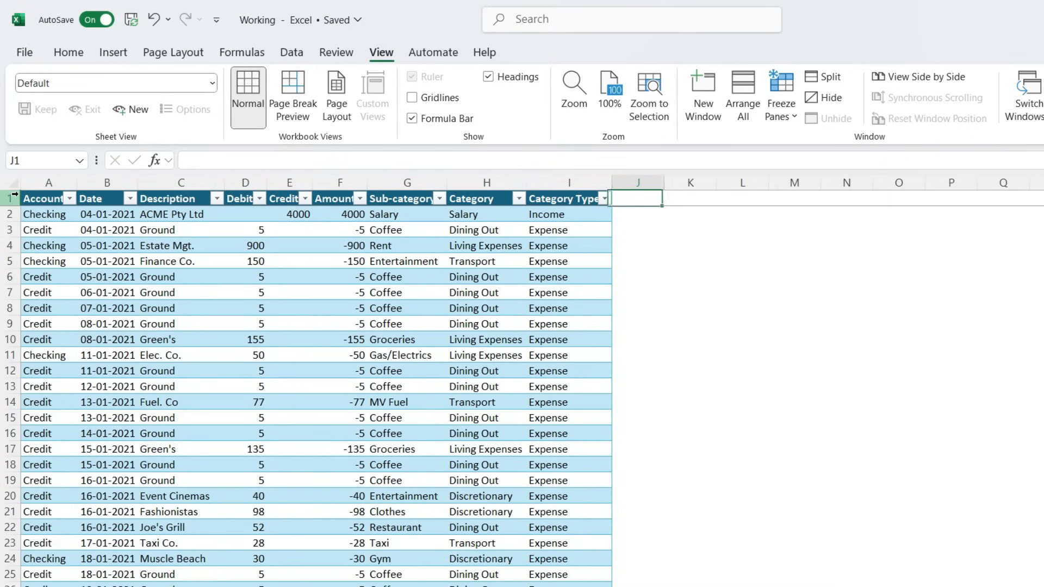
text(Month)
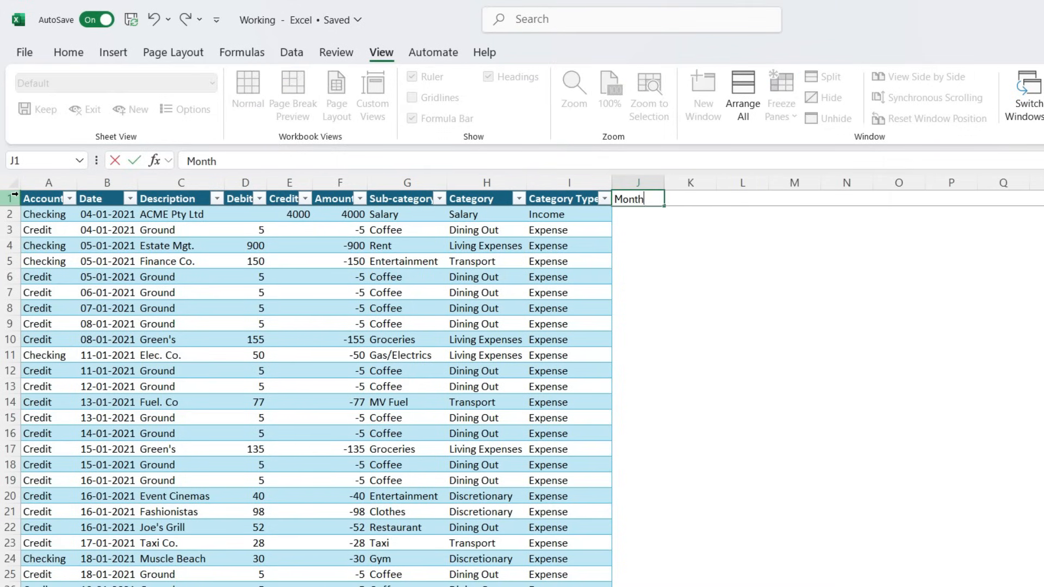
key(Return)
text(=)
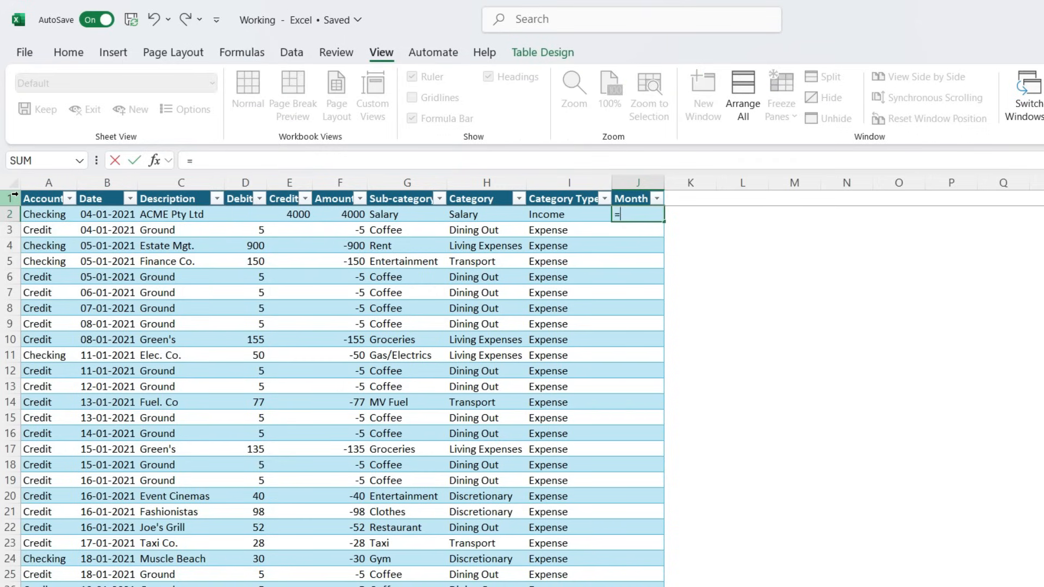
text(text)
key(Tab)
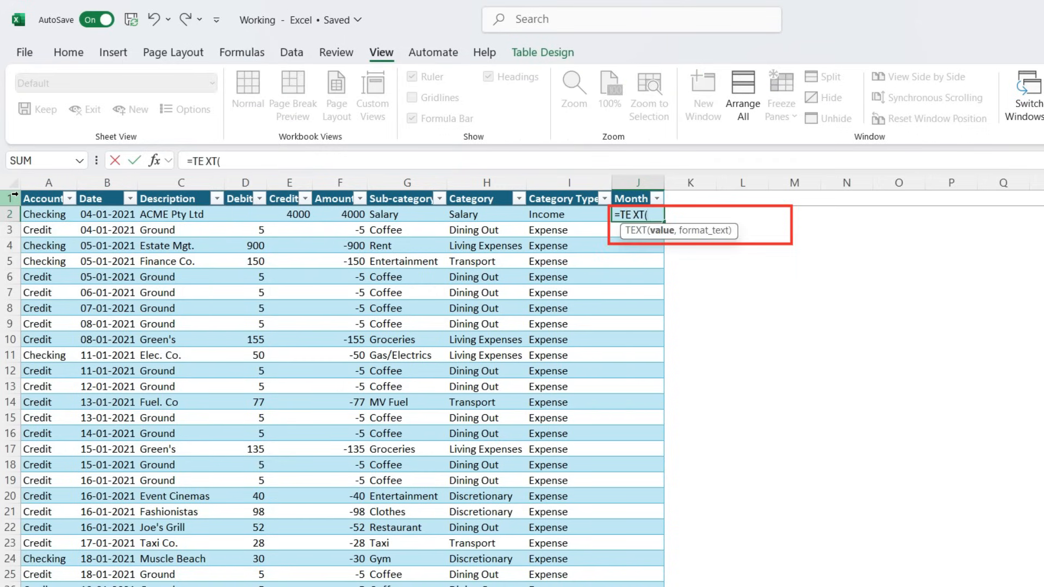
key(Left)
key(Left)
key(Left)
key(Left)
key(Left)
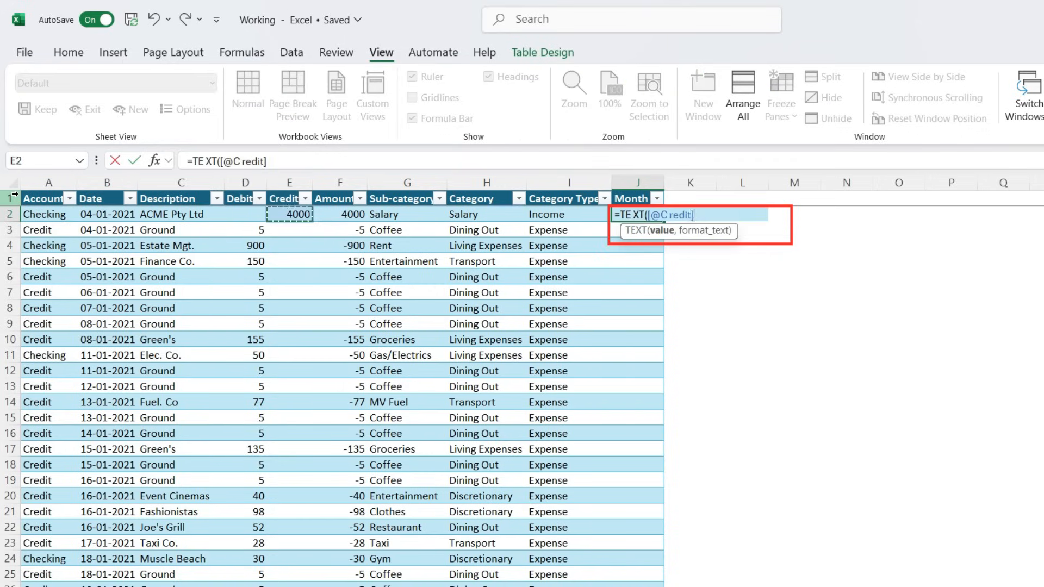
key(Left)
key(Left)
key(Left)
text(,)
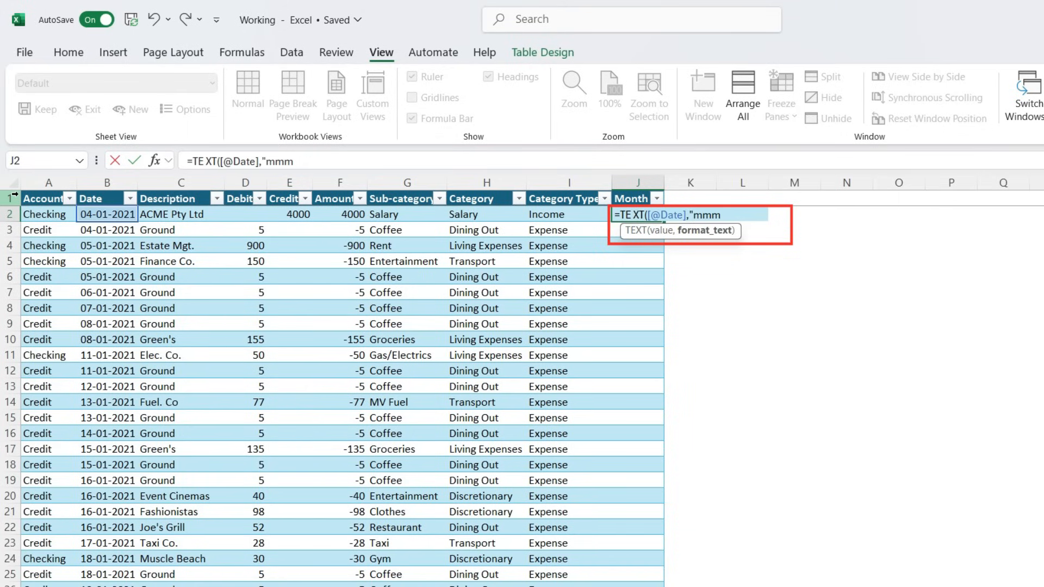
text("mmm"))
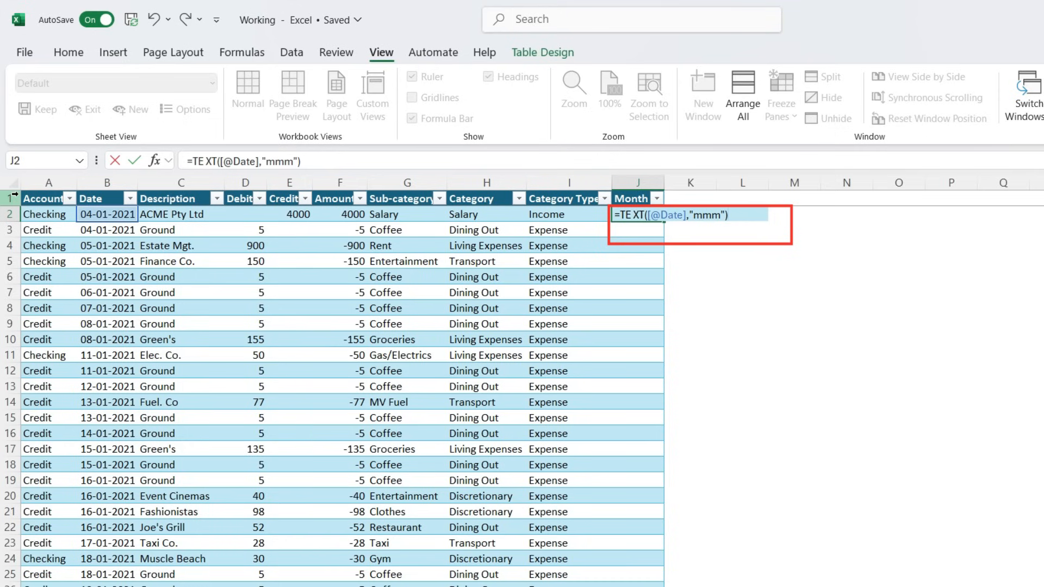
key(Return)
key(Up)
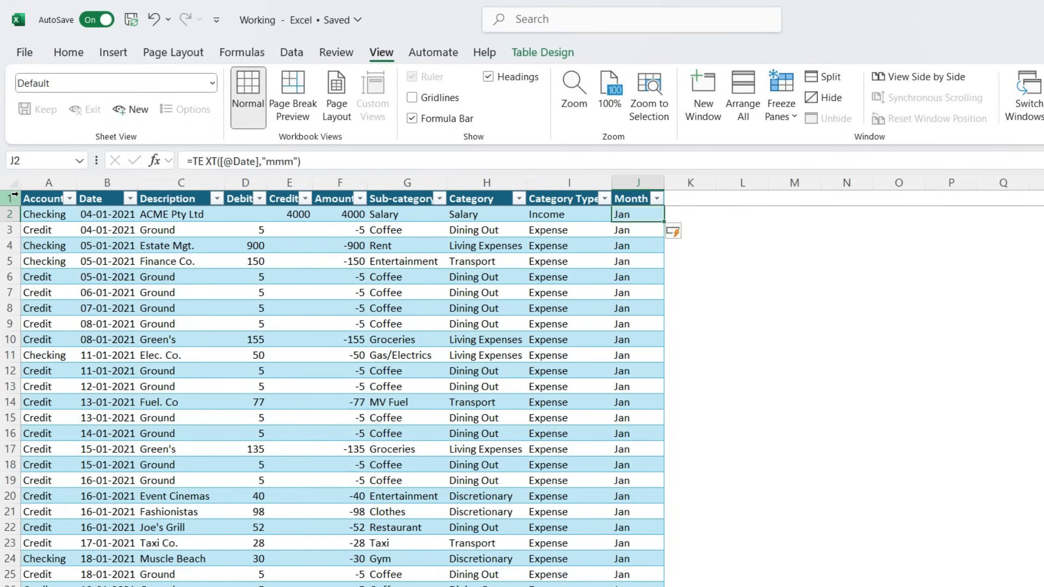
Review the filter values of the Month column.
key(ctrl+shift+Down)
key(ctrl+Up)
key(alt+Down)
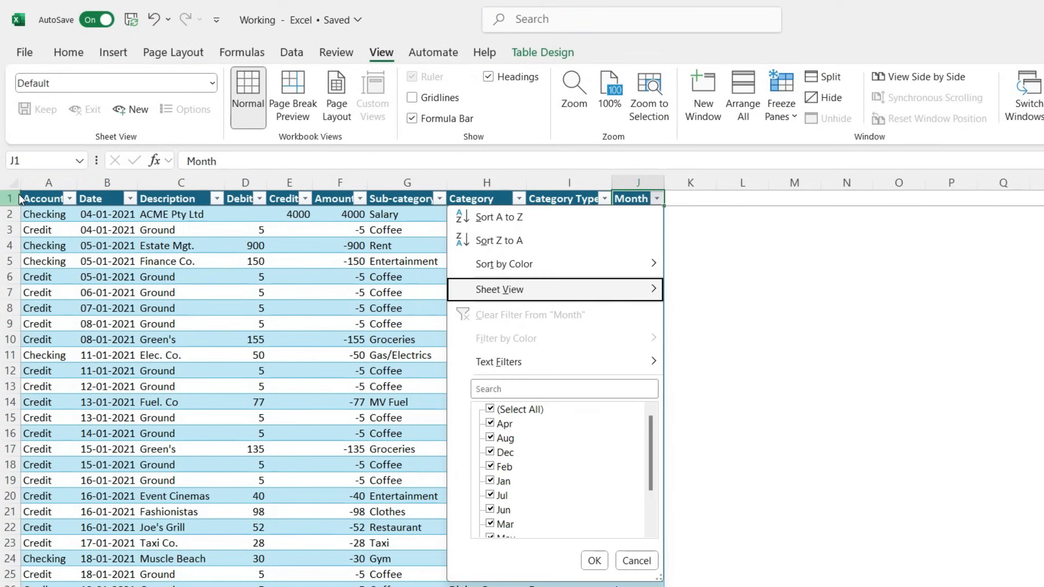
key(Escape)
Shade all data cells of the Month column with a light green fill and return to the top of the sheet.
key(Down)
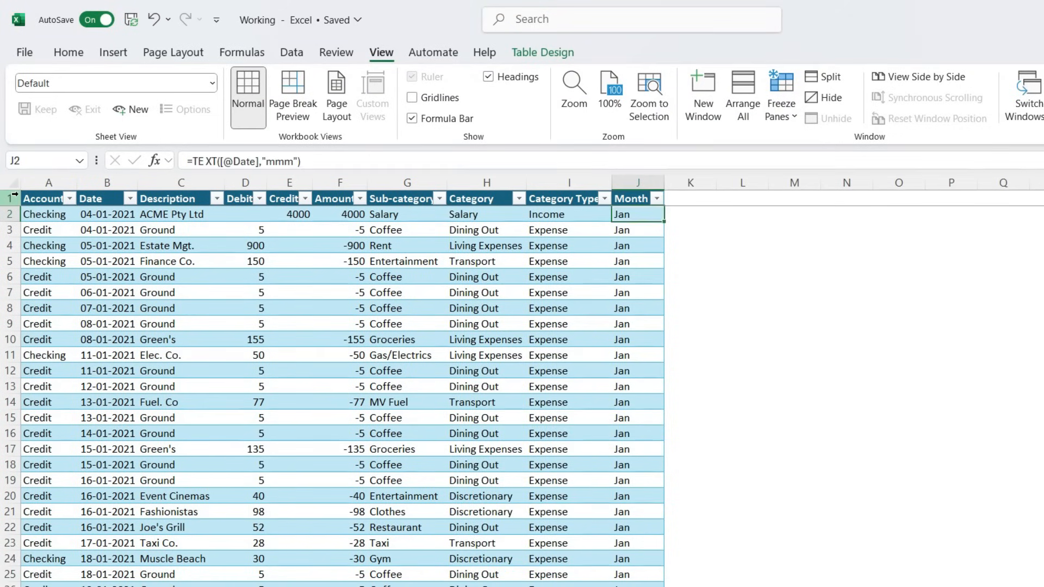
key(ctrl+shift+Down)
click(69, 52)
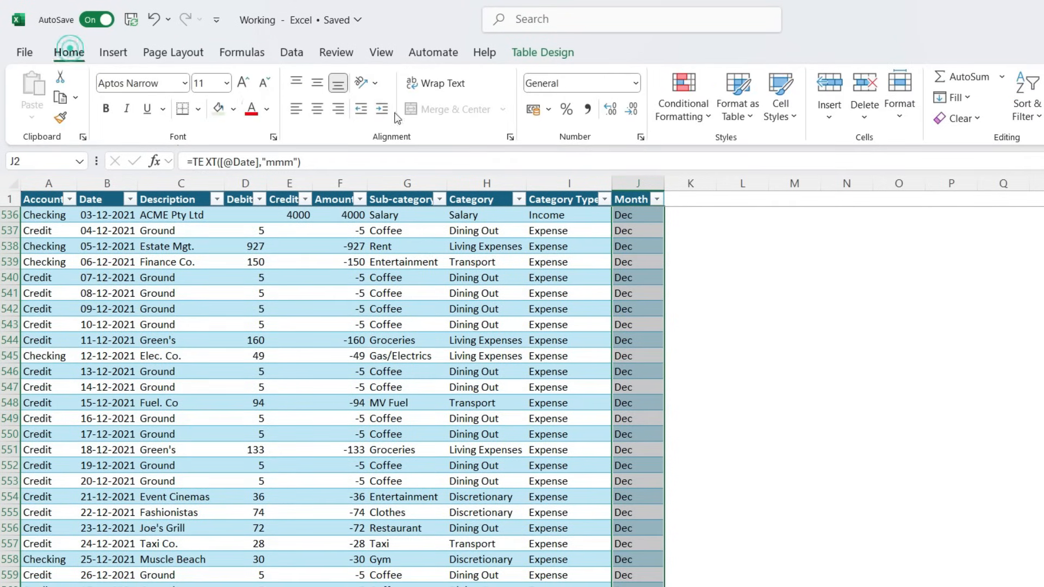
click(216, 110)
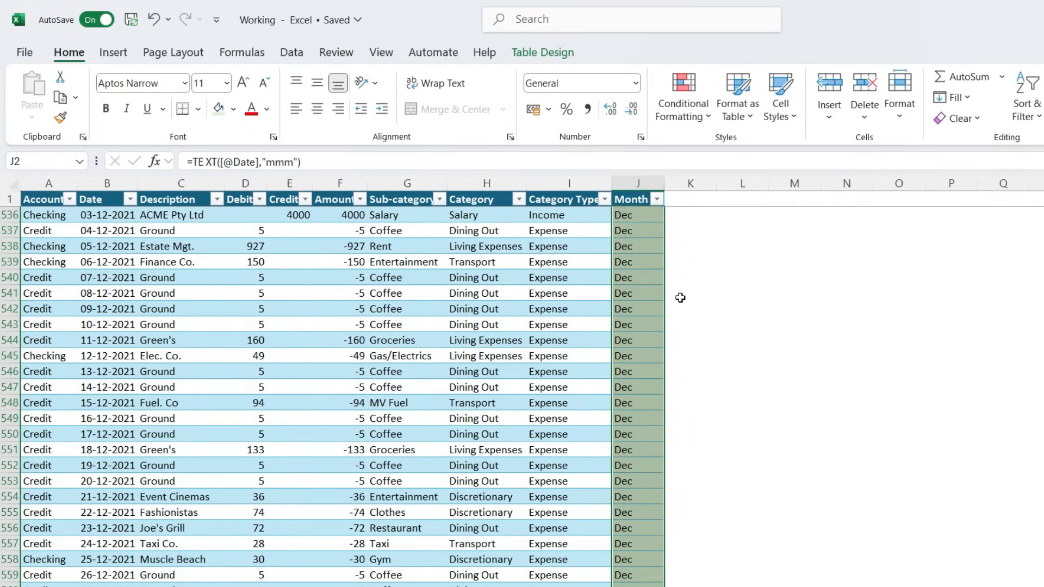
key(ctrl+Home)
key(Up)
key(Down)
key(Up)
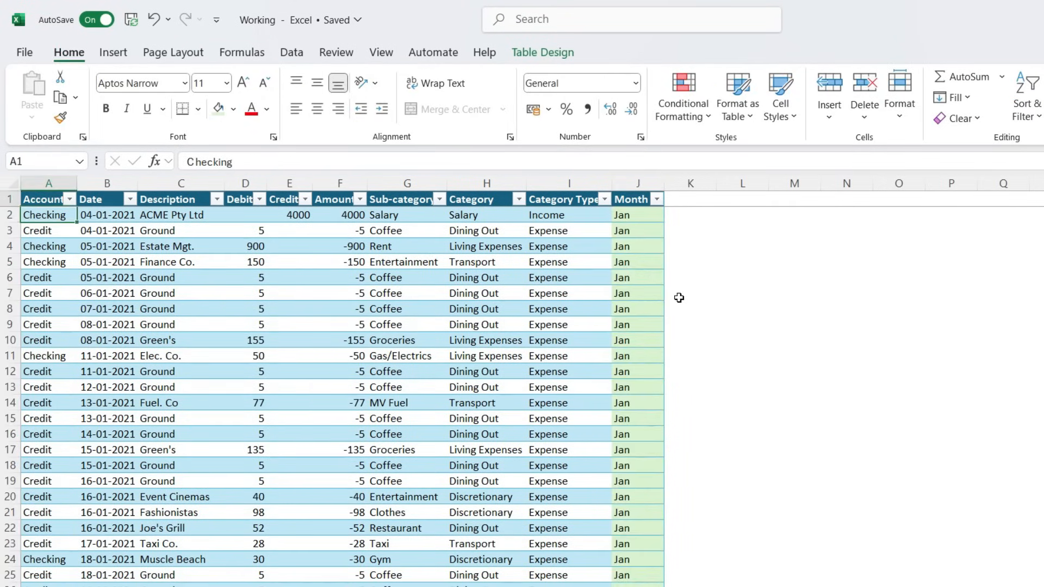
key(ctrl+shift+Right)
key(ctrl+shift+Down)
key(ctrl+Home)
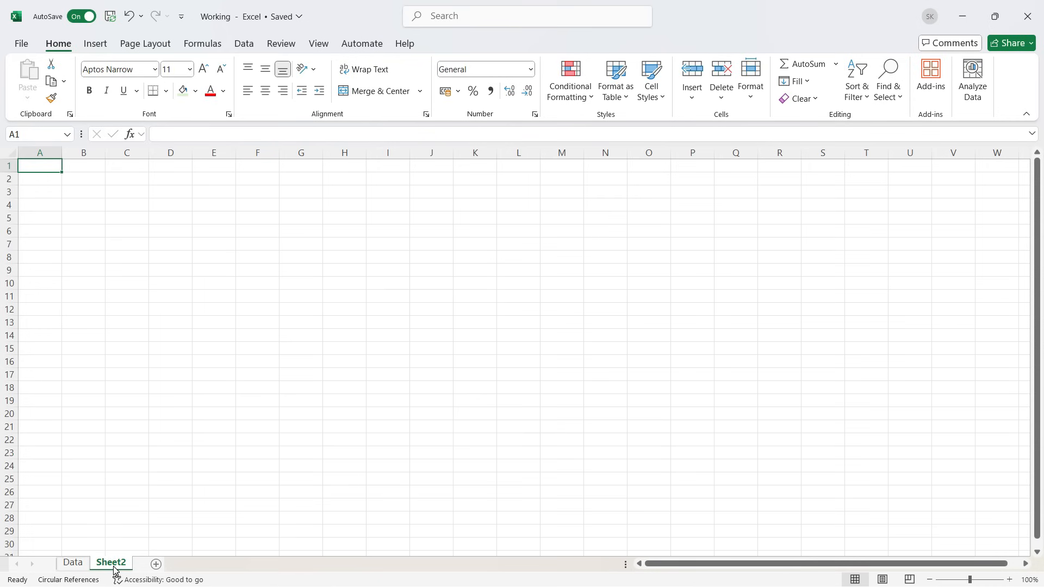
Rename Sheet2 as Pvt.
double_click(114, 564)
text(P)
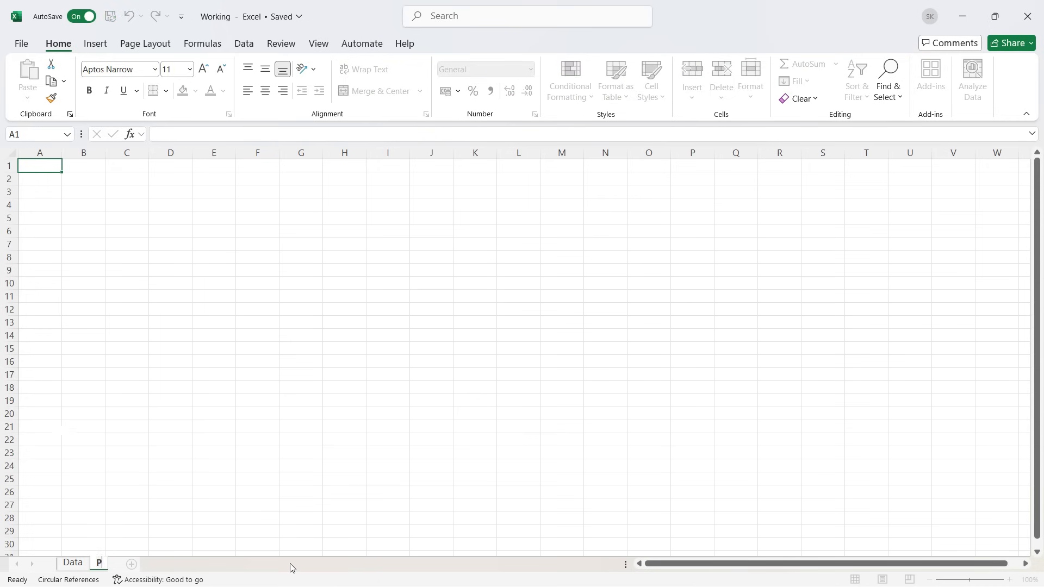
text(vt)
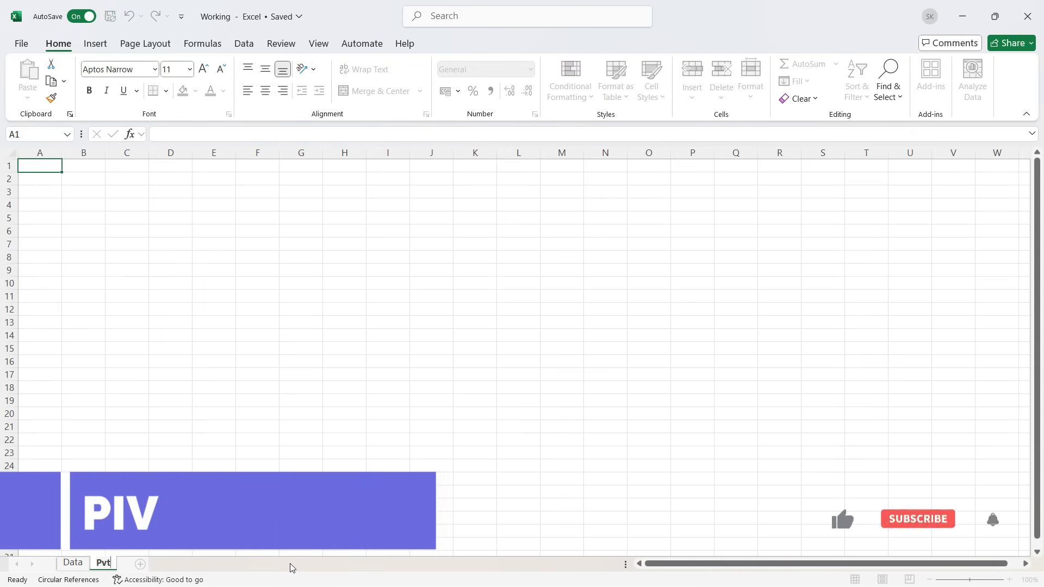
key(Return)
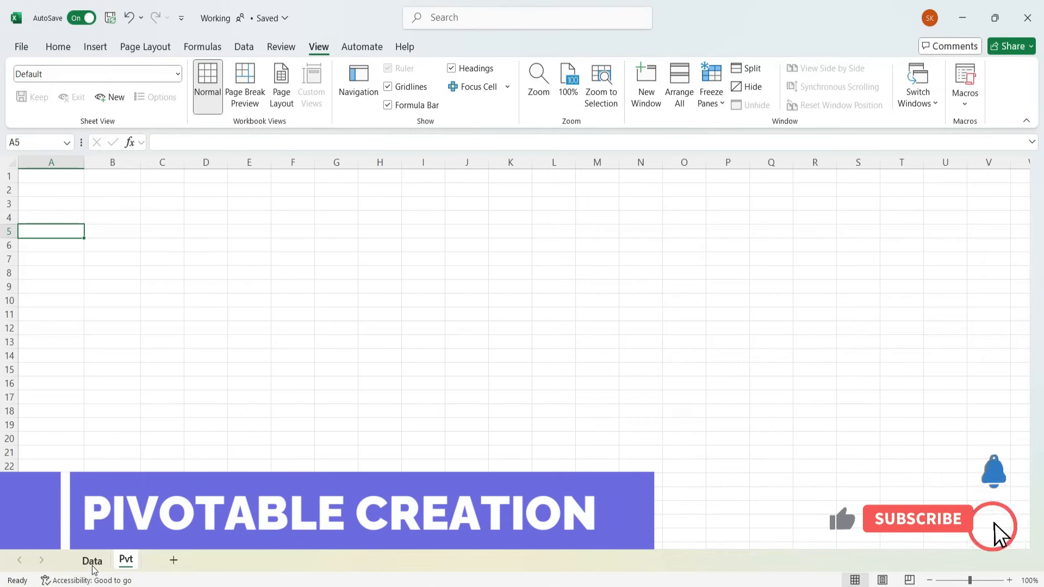
Insert a PivotTable based on Table1 of the Data sheet, placed in the existing Pvt worksheet at cell A5.
click(73, 562)
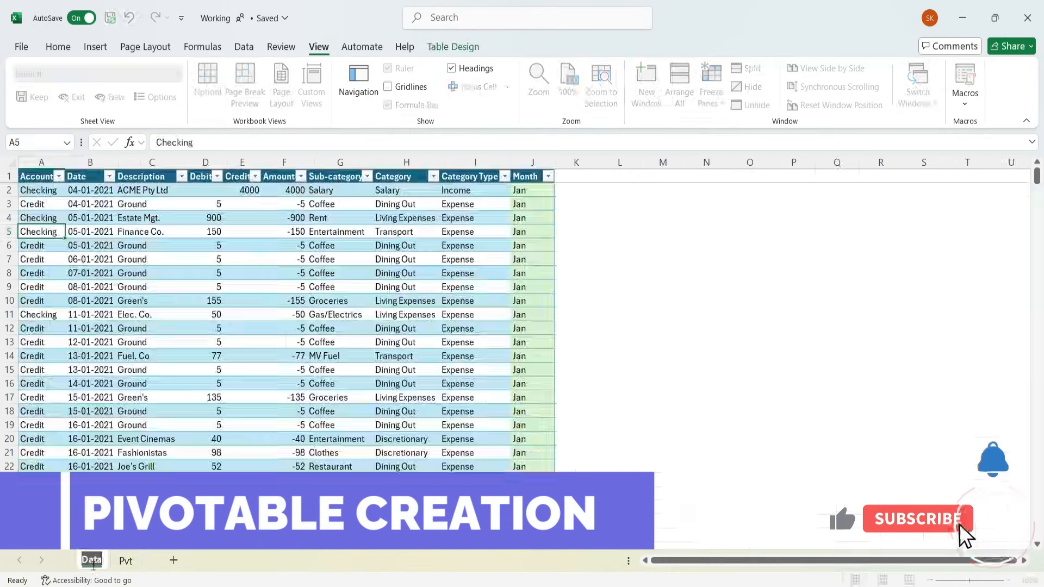
click(91, 202)
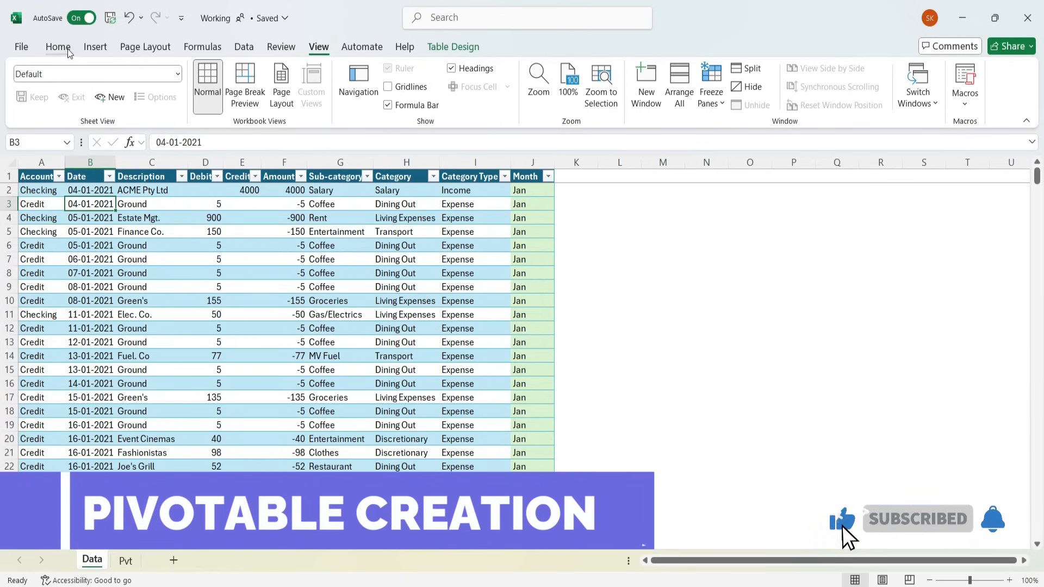
click(96, 47)
click(33, 97)
click(60, 126)
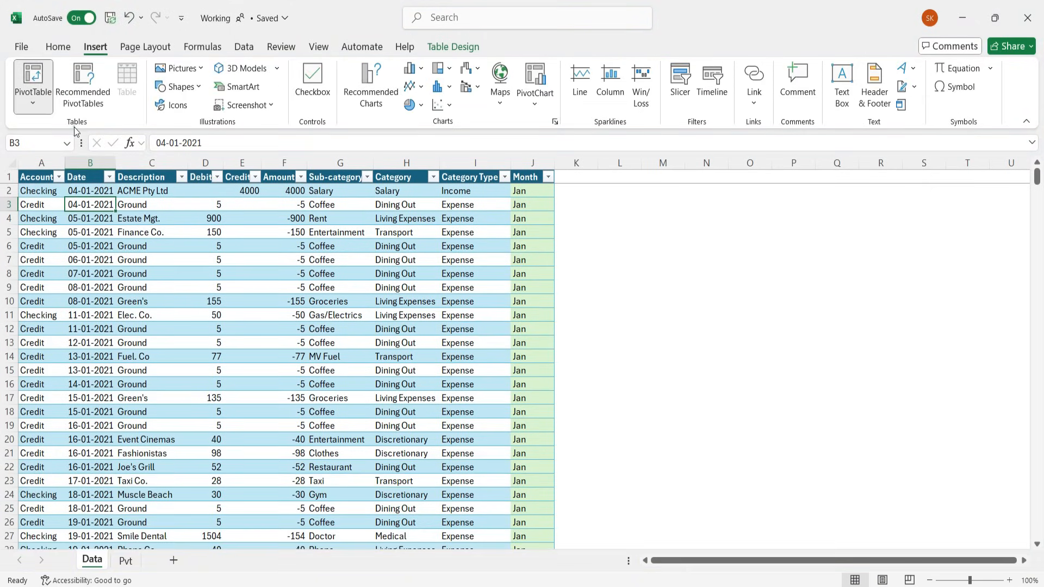
click(455, 320)
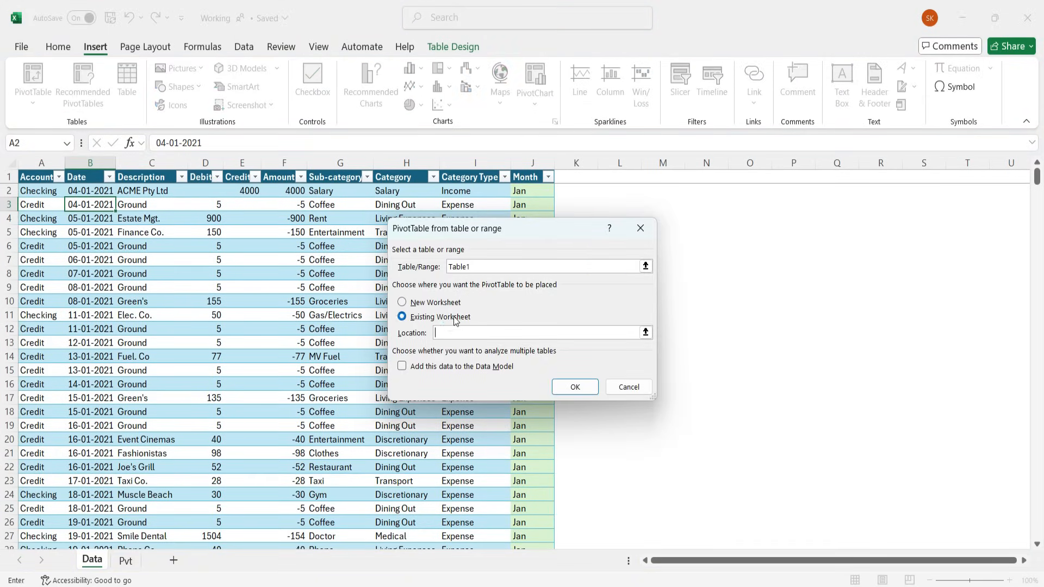
click(128, 563)
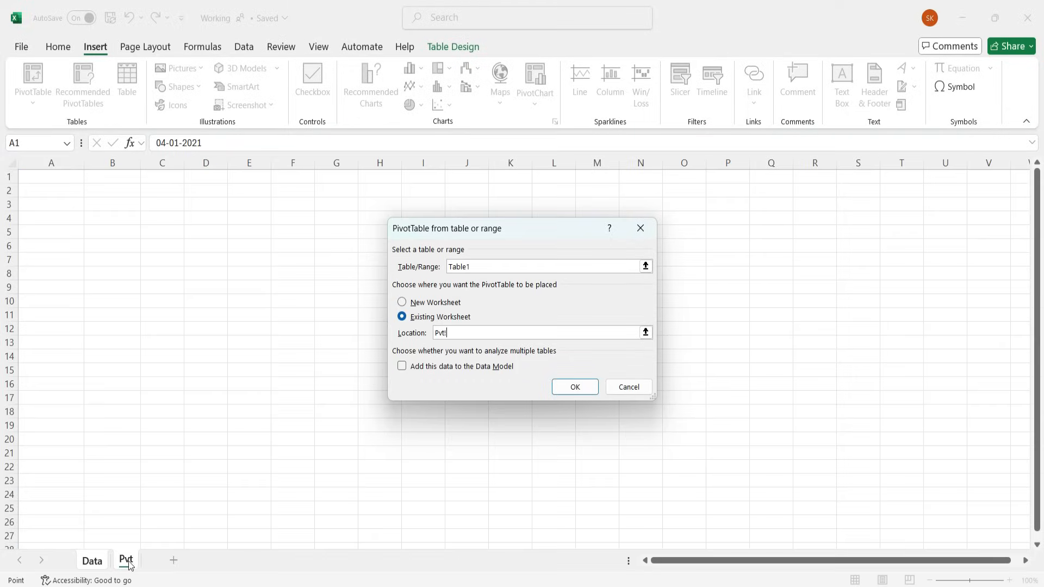
click(47, 227)
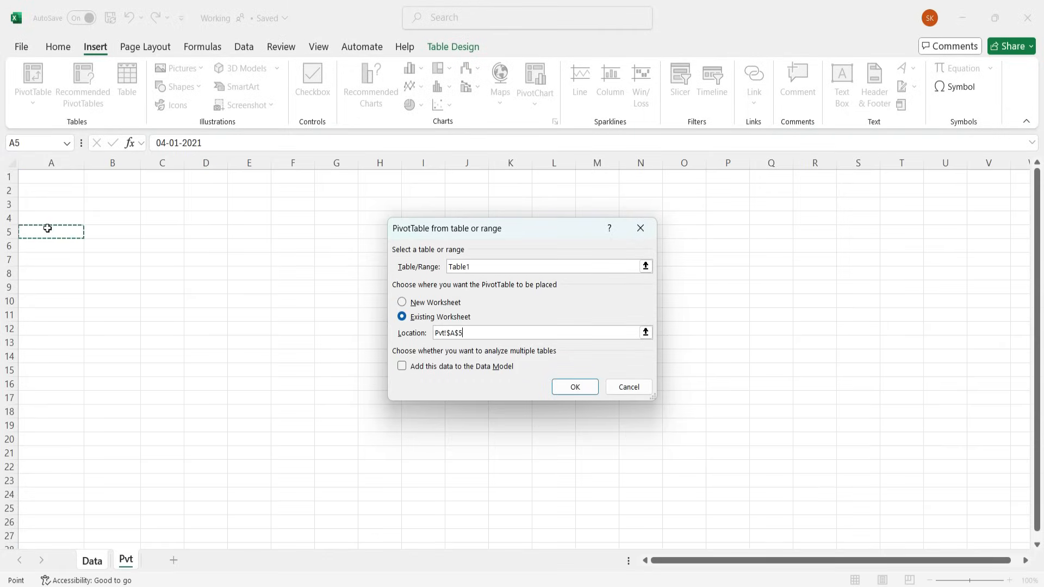
click(576, 386)
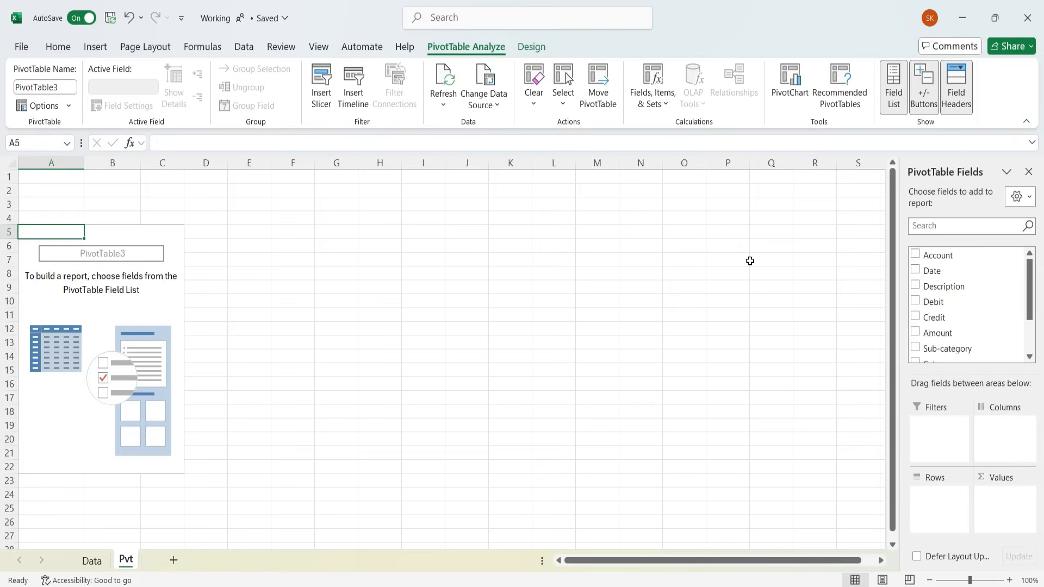
Add Category to the PivotTable's rows and Debit as its summed value.
scroll(945, 310, down, 2)
click(945, 309)
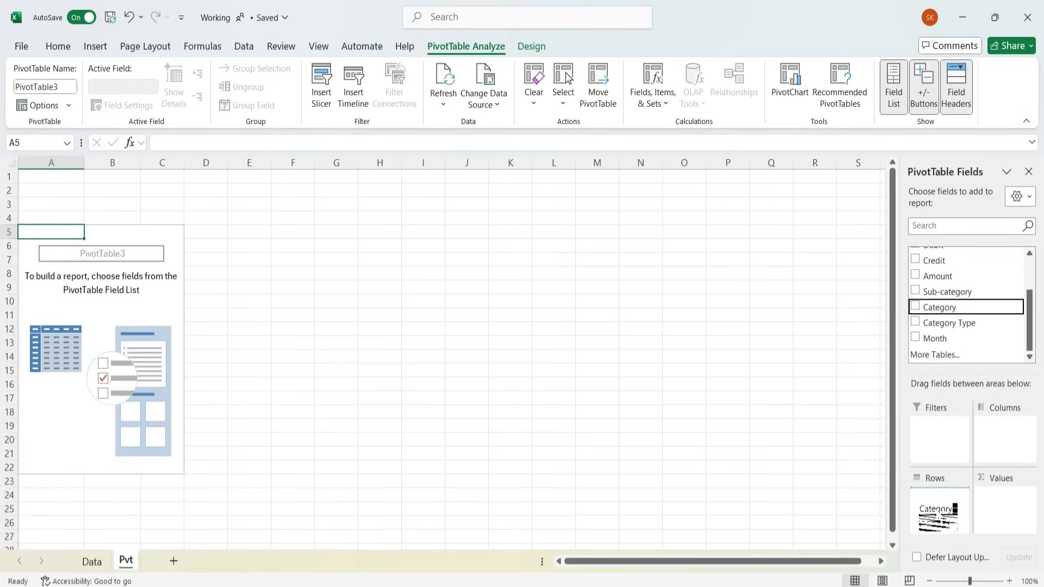
scroll(943, 305, up, 1)
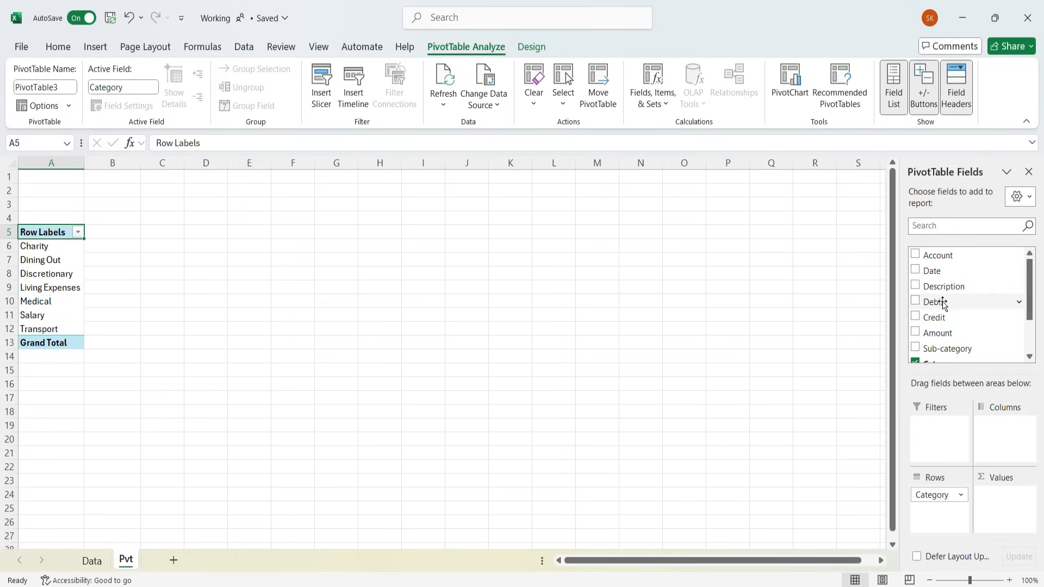
click(915, 301)
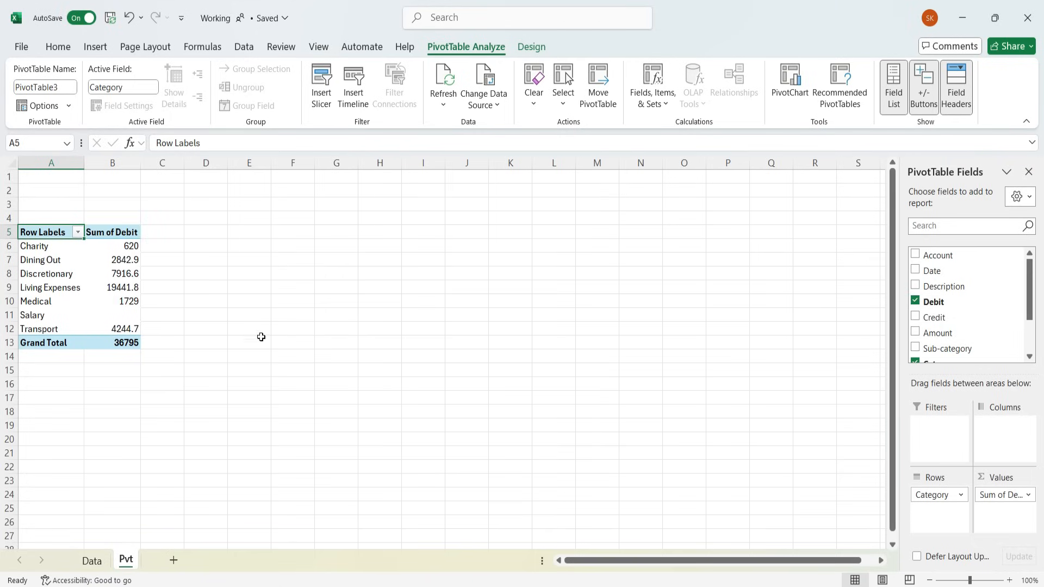
Turn off autofitting column widths on update in the PivotTable's options and hide the Pvt sheet's gridlines.
right_click(73, 273)
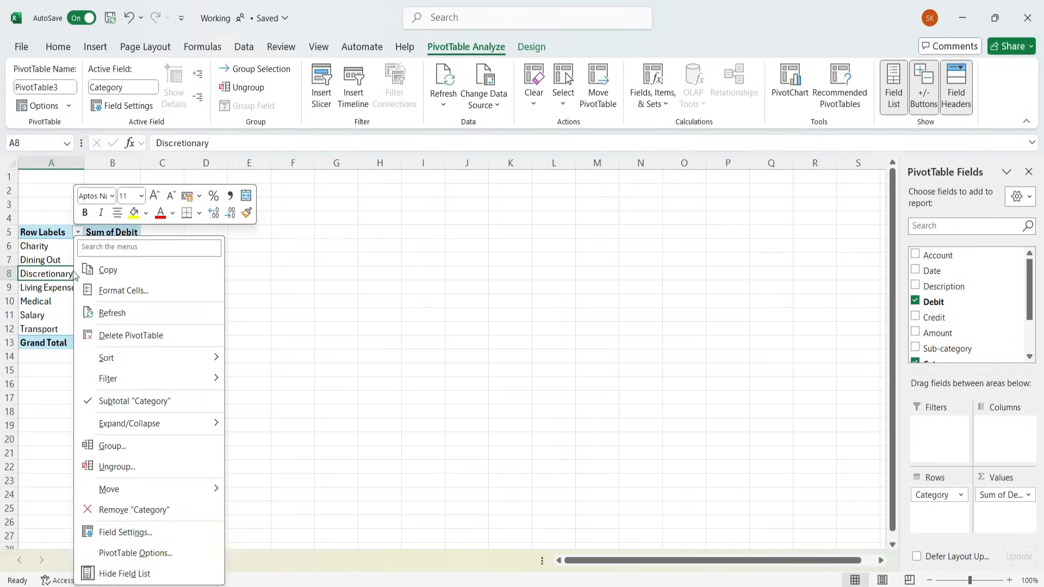
click(130, 551)
click(31, 455)
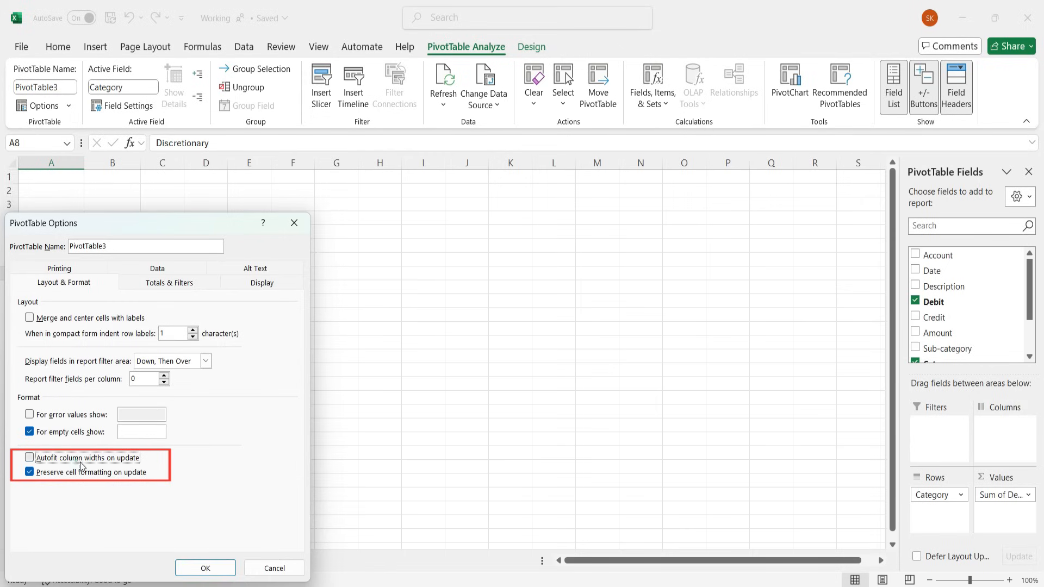
click(206, 564)
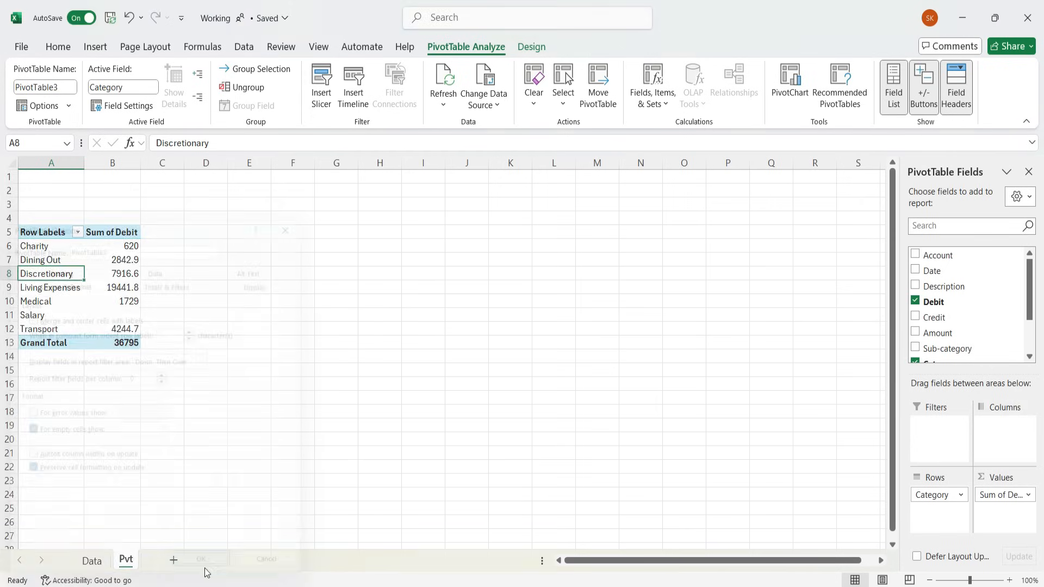
click(319, 47)
click(418, 90)
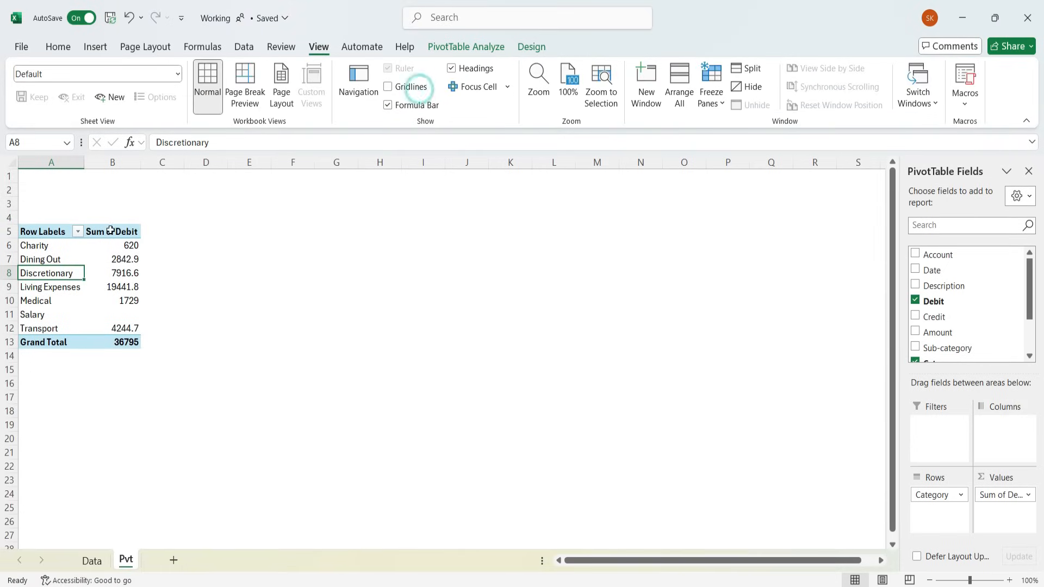
Sort the PivotTable's categories in descending order by Sum of Debit.
click(77, 232)
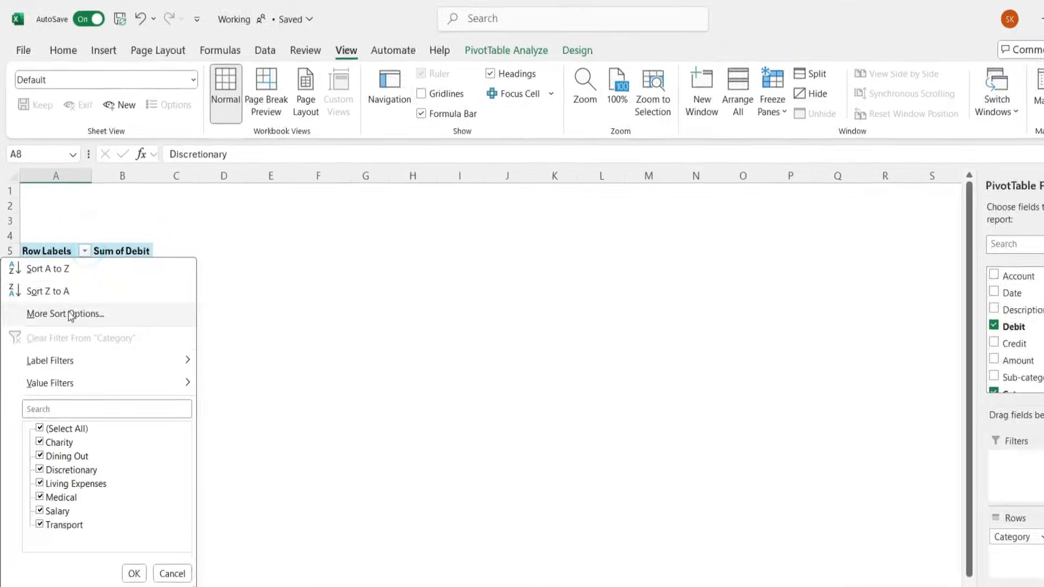
click(59, 288)
click(534, 317)
click(566, 335)
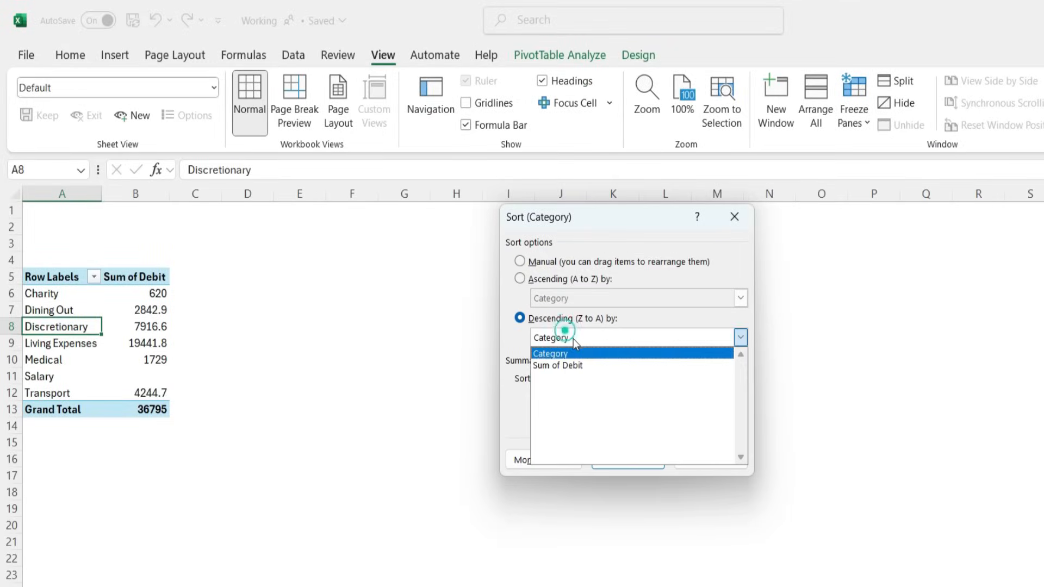
click(580, 366)
click(628, 460)
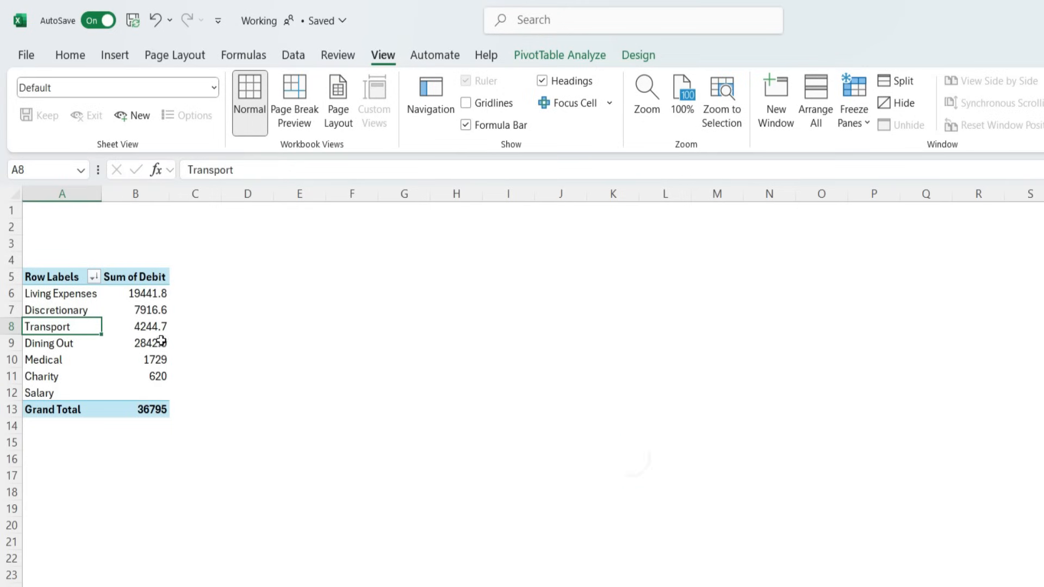
Format the Sum of Debit values, including the grand total, as $ English (United States) accounting with no decimals.
drag(149, 293, 164, 406)
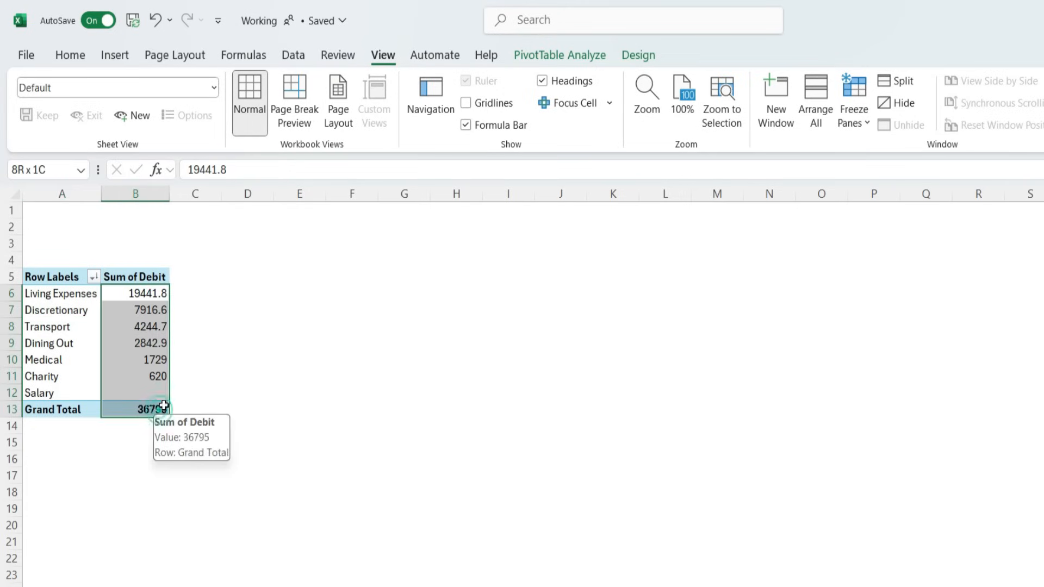
click(70, 56)
click(551, 116)
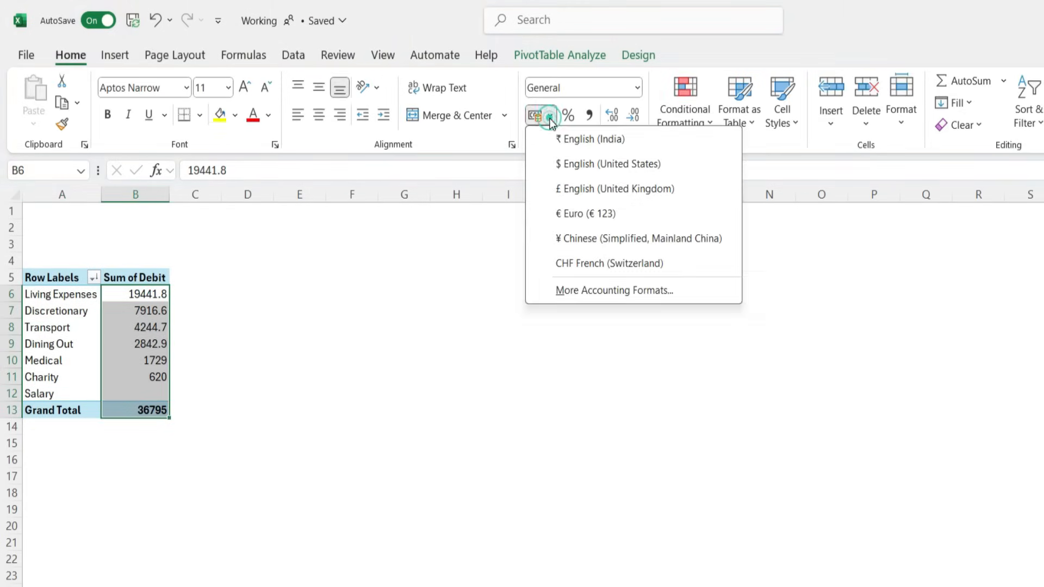
click(573, 164)
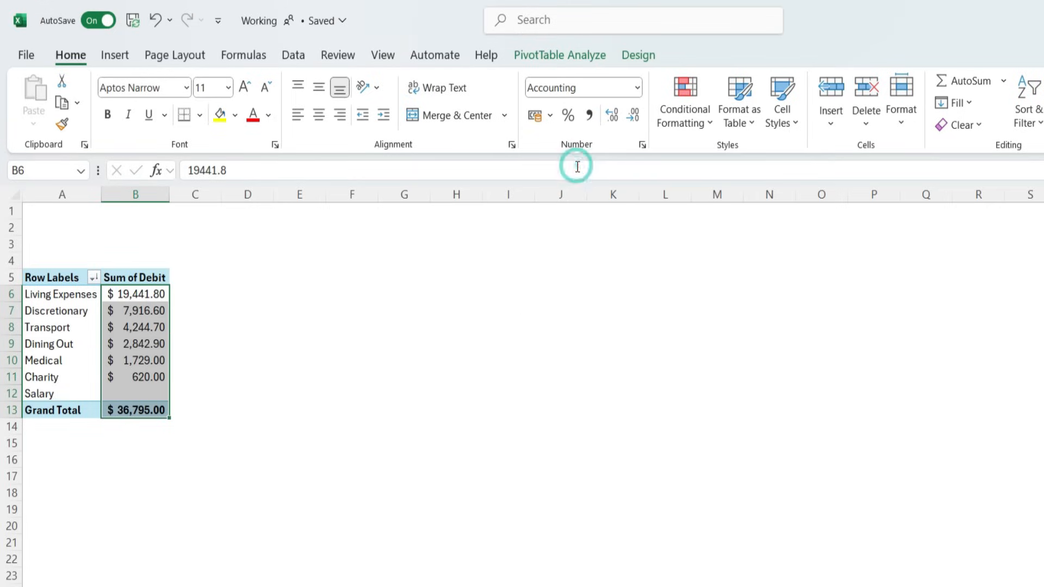
click(634, 116)
click(634, 116)
Enter the heading "Key Matrics" in cell A1.
click(53, 221)
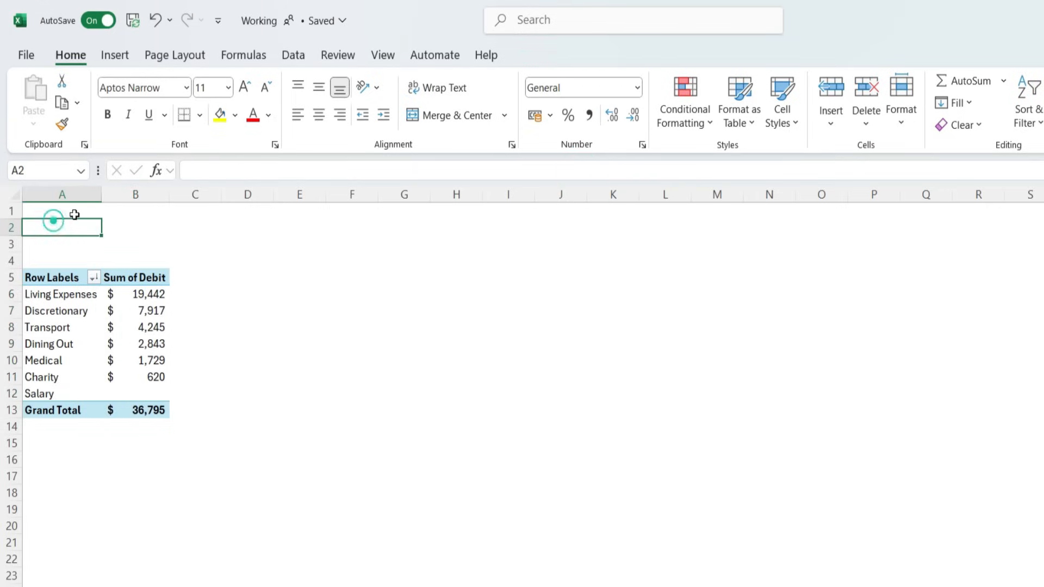
key(Up)
text(Ke)
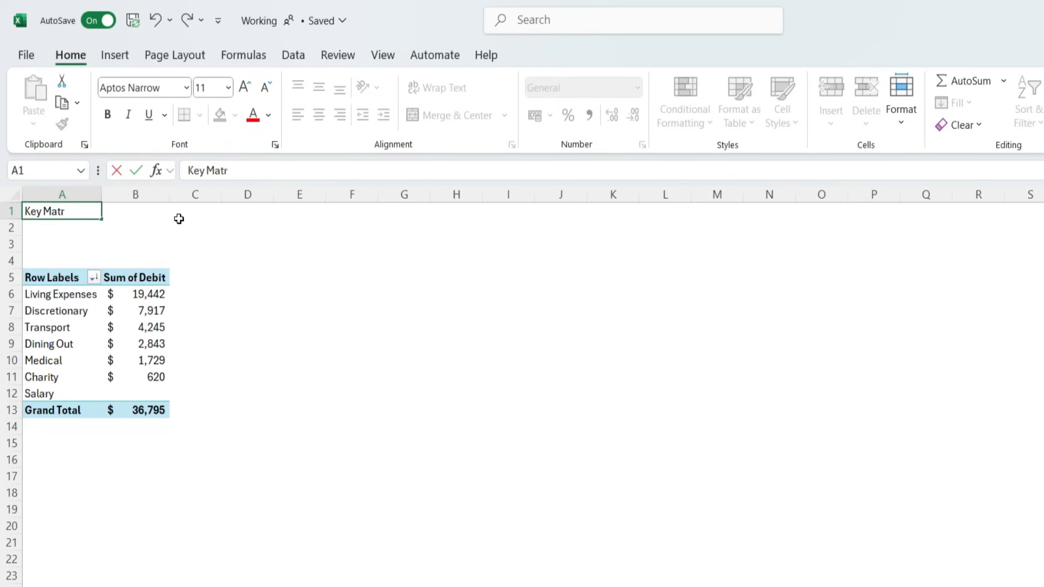
key(Return)
Merge and center the Key Matrics heading across A1:B1 and fill it yellow.
key(Up)
key(shift+Right)
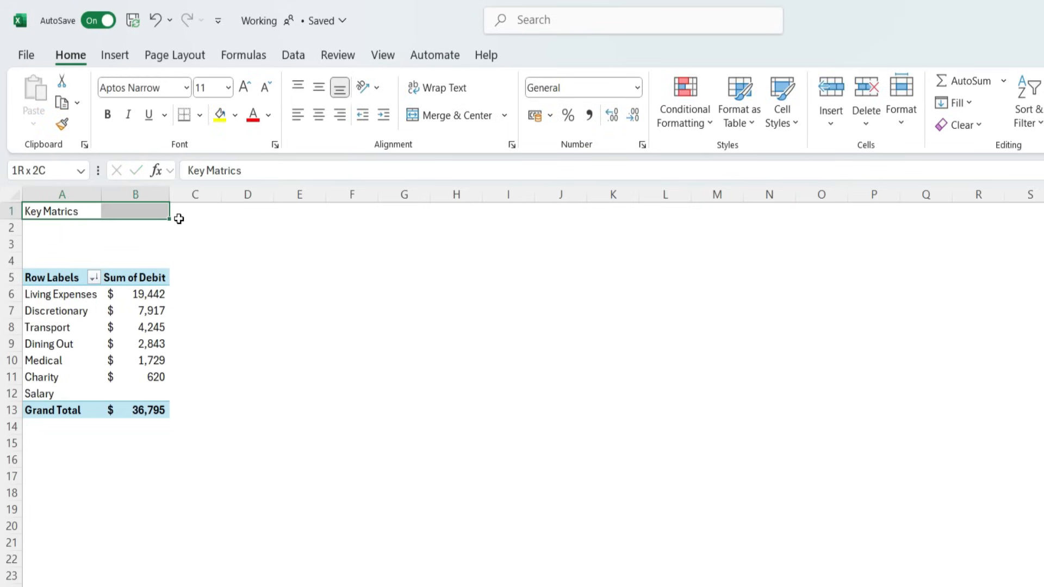
click(435, 115)
click(220, 114)
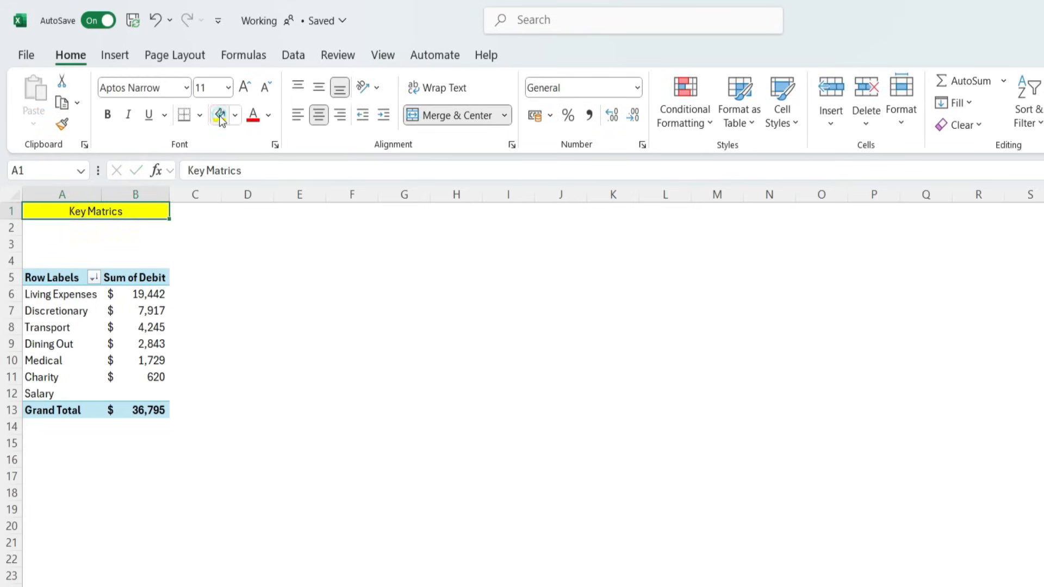
Enter the formula =A6 in cell A16 to reference the PivotTable's first category.
click(57, 464)
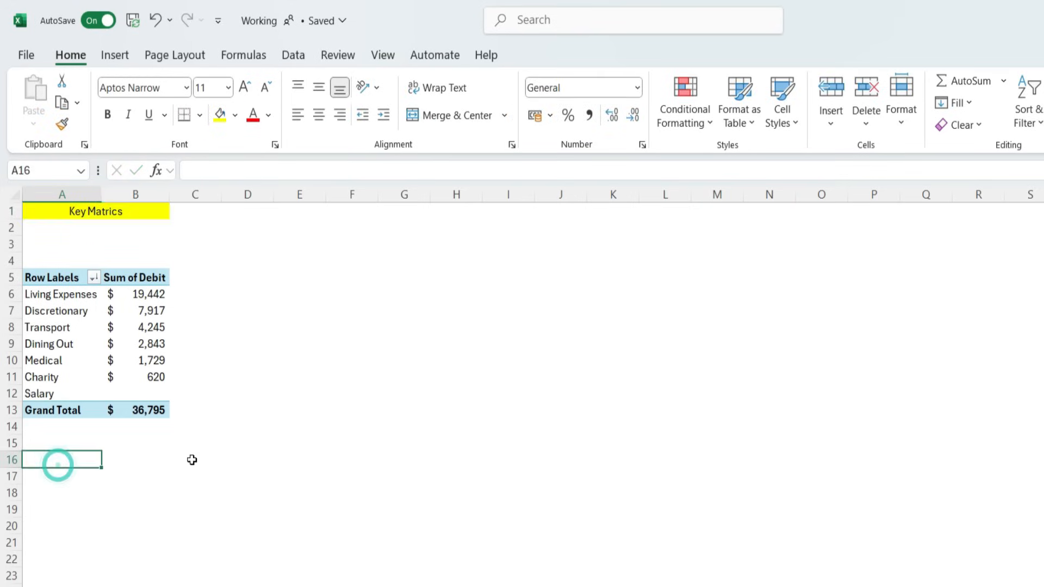
text(=)
key(Up)
key(Up)
key(Up)
key(Up)
key(Up)
key(Up)
key(Up)
key(Up)
key(Up)
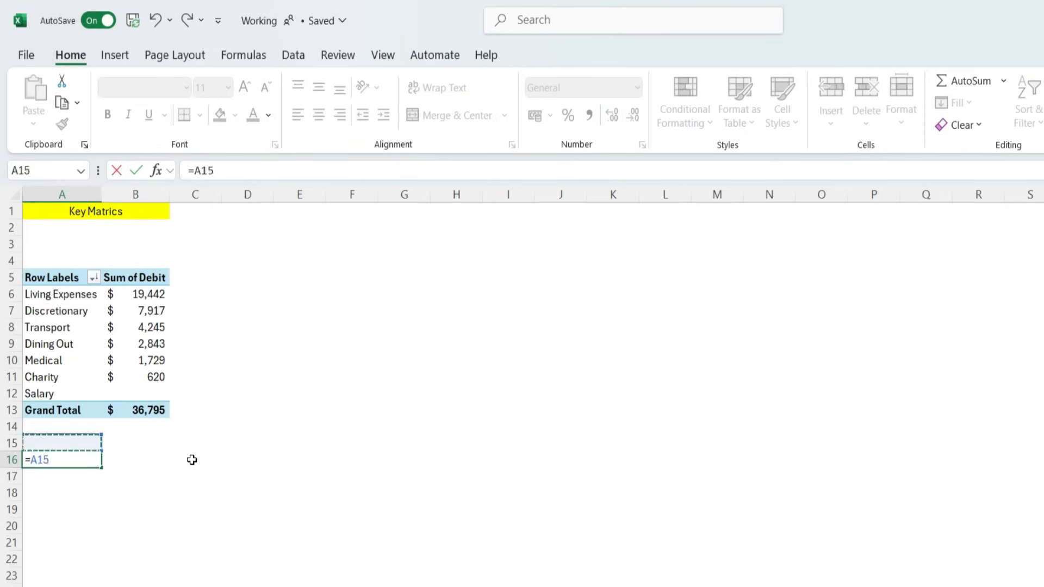
key(Up)
key(Return)
Copy the formula in A16 down through A22 so every category is referenced.
key(Up)
key(ctrl+c)
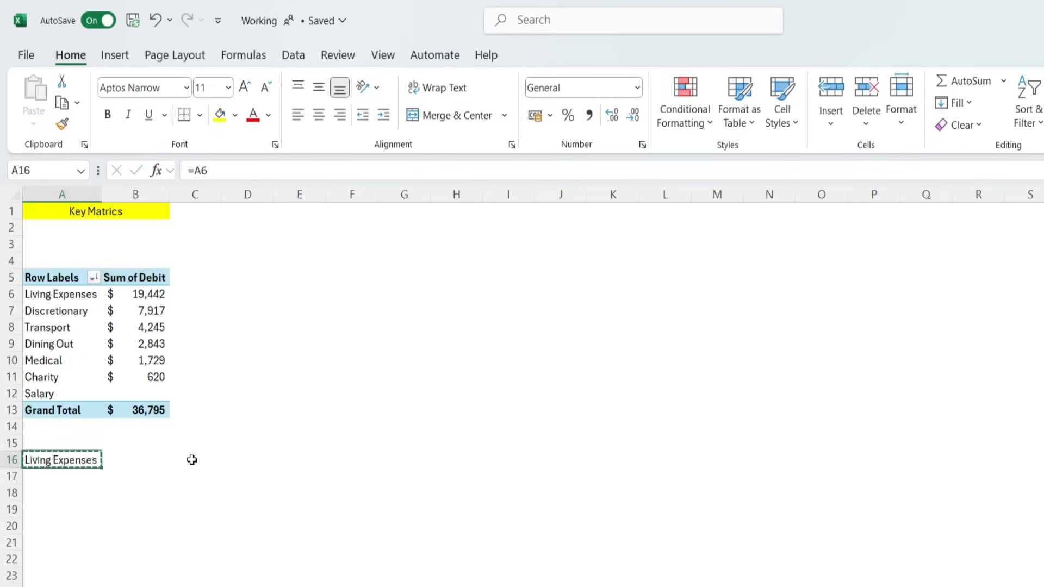
key(shift+Down)
key(shift+Down)
key(shift+Down)
key(shift+Down)
key(shift+Down)
key(shift+Down)
key(Return)
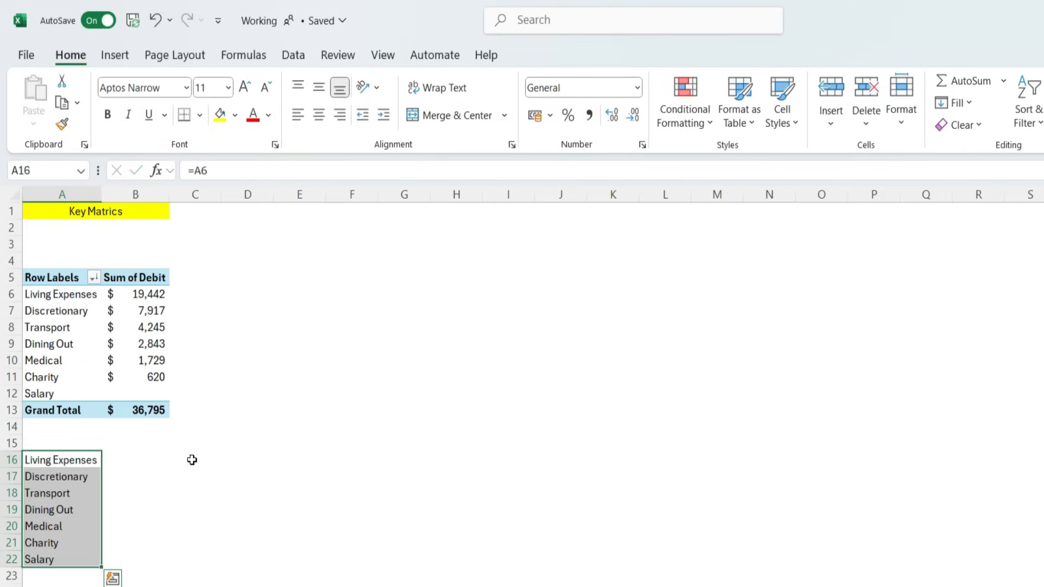
key(ctrl+q)
key(Escape)
Enter a formula in B16 that references the Living Expenses debit in the PivotTable through GETPIVOTDATA.
key(Up)
key(Down)
key(Right)
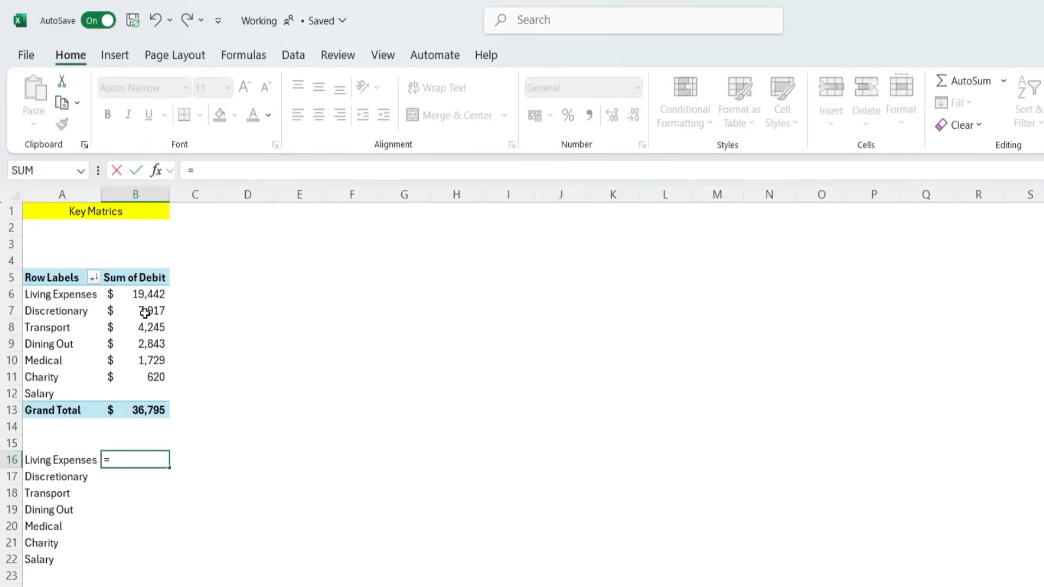
text(=)
click(143, 294)
key(Return)
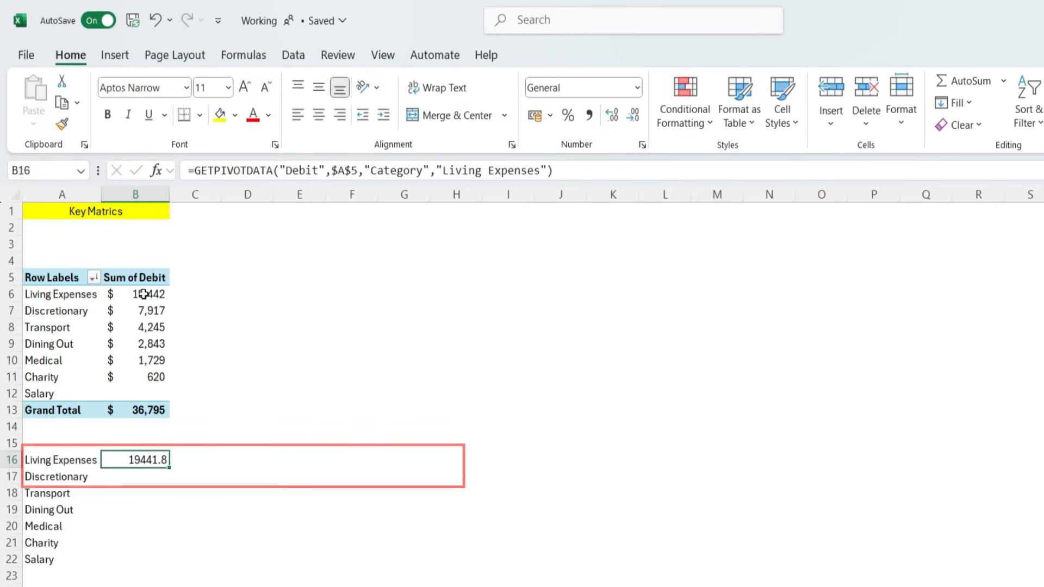
Wrap the GETPIVOTDATA formula in B16 with IFERROR, using "0" as the value on error.
key(F2)
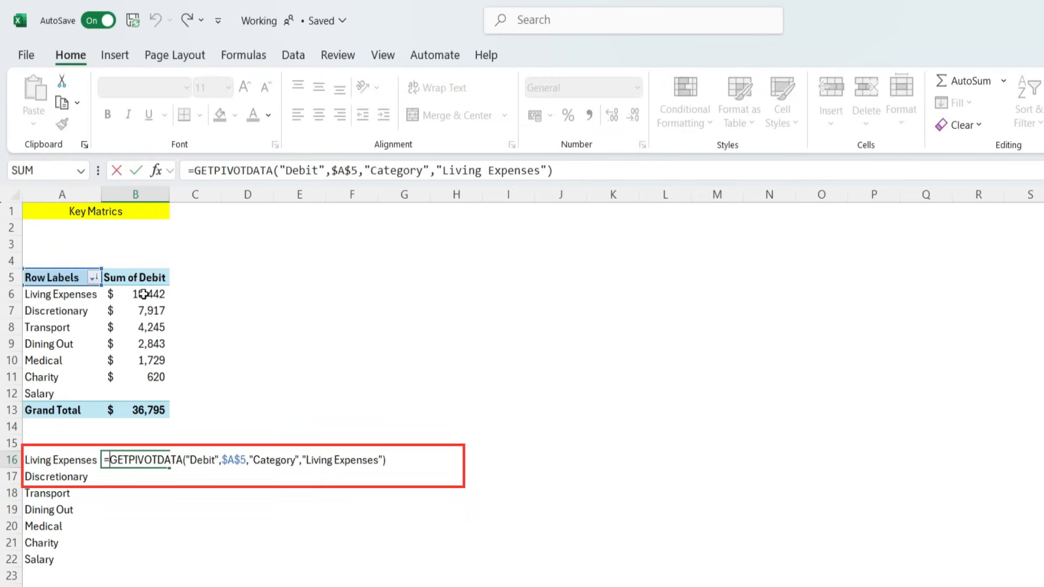
text(if)
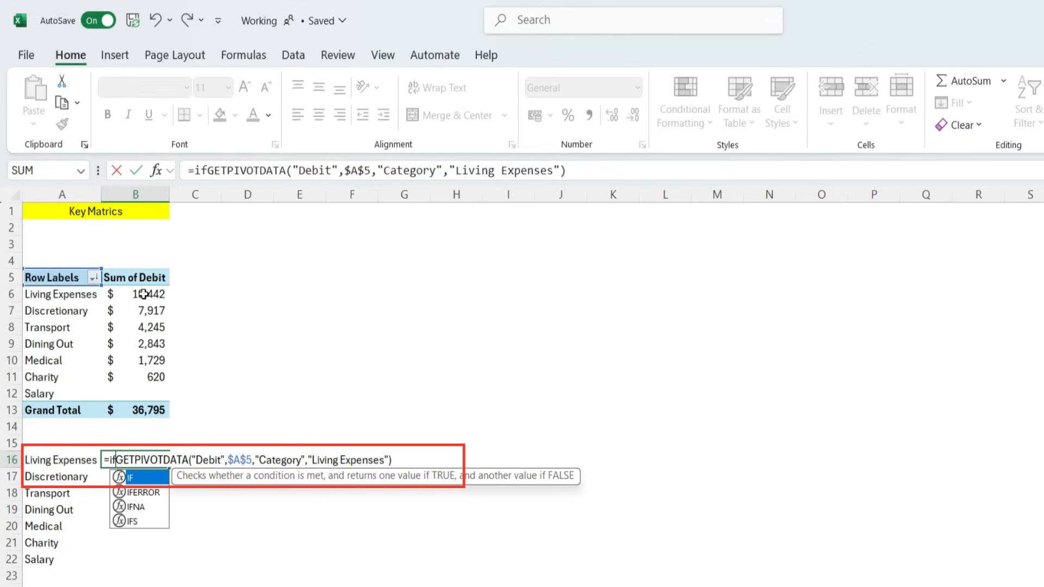
key(Down)
key(Tab)
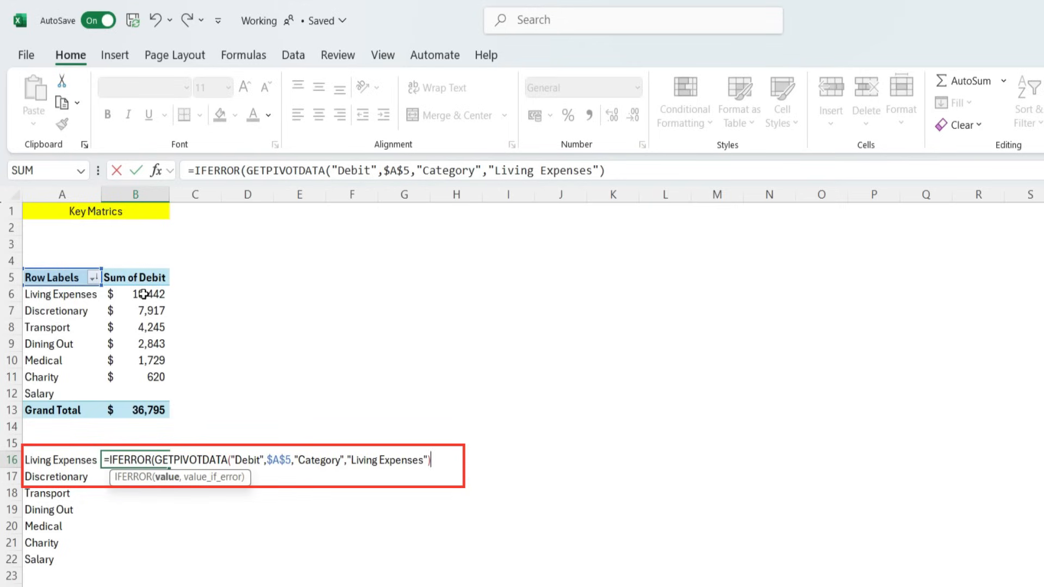
text(,)
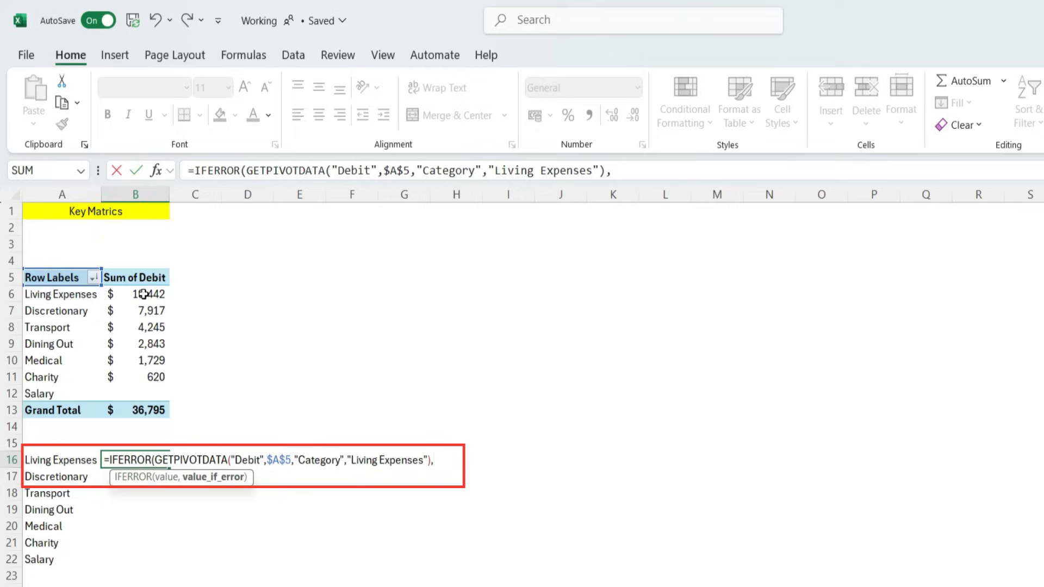
text("0"))
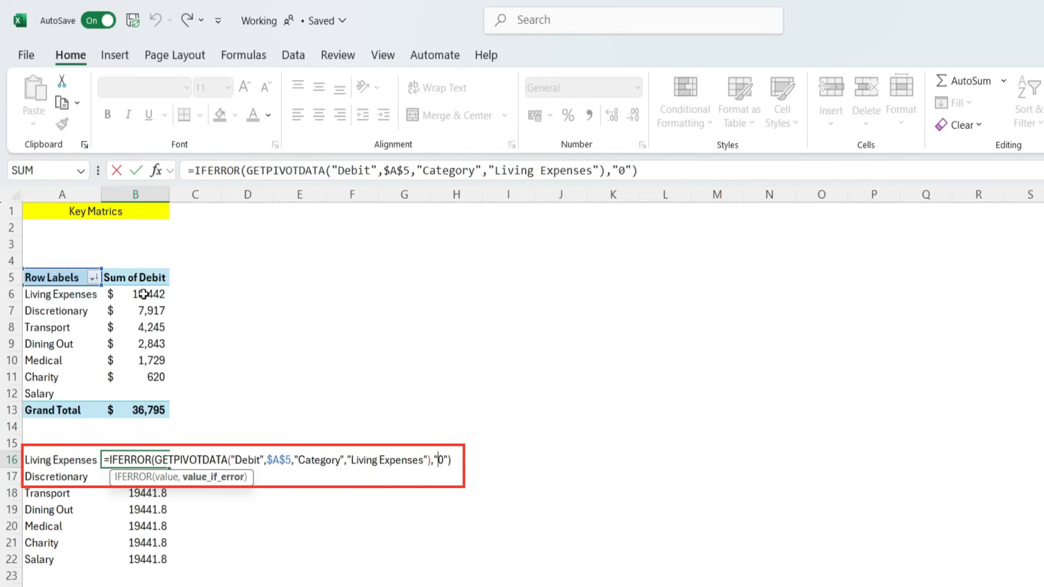
Replace the fixed "Living Expenses" item in B16's GETPIVOTDATA formula with a reference to A16.
key(Left)
key(Left)
key(Left)
key(Left)
key(Left)
key(Left)
key(Left)
key(Left)
key(Left)
key(Left)
key(Left)
key(Left)
key(Left)
key(Left)
key(Left)
key(Left)
key(Left)
key(Left)
key(BackSpace)
key(BackSpace)
key(BackSpace)
key(BackSpace)
key(BackSpace)
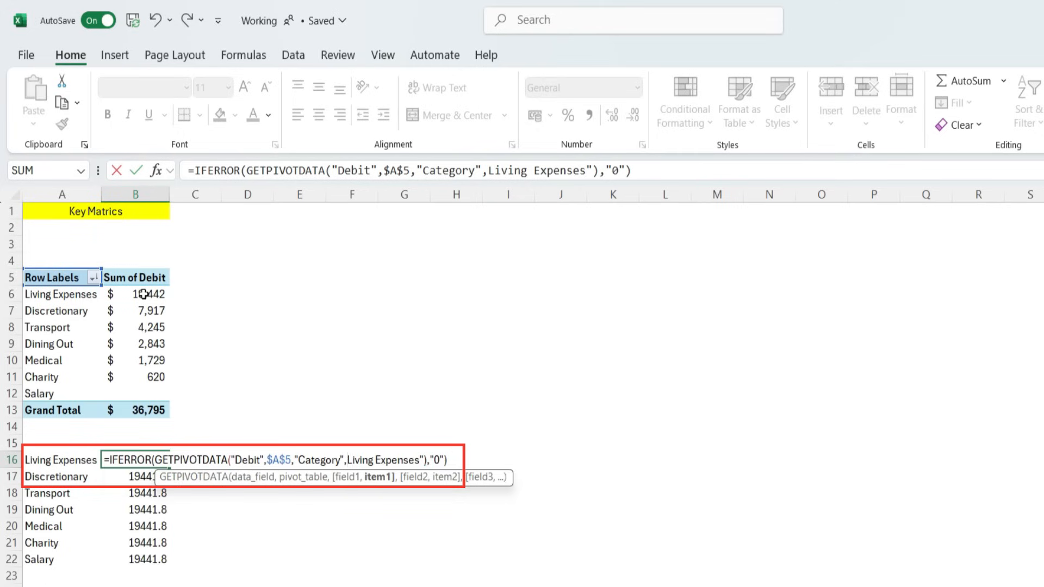
key(Delete)
key(Delete)
key(Delete)
key(Delete)
key(Delete)
key(Delete)
key(Delete)
key(Delete)
key(Delete)
key(Delete)
key(Delete)
key(Delete)
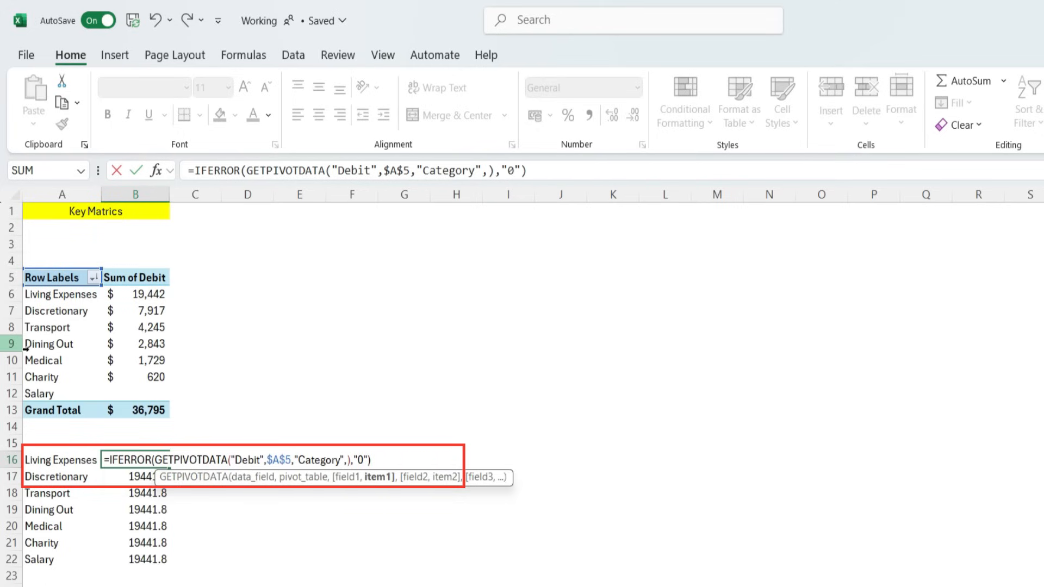
click(49, 460)
key(Return)
Fill the IFERROR formula from B16 down through B22.
key(Up)
key(ctrl+shift+Down)
key(ctrl+d)
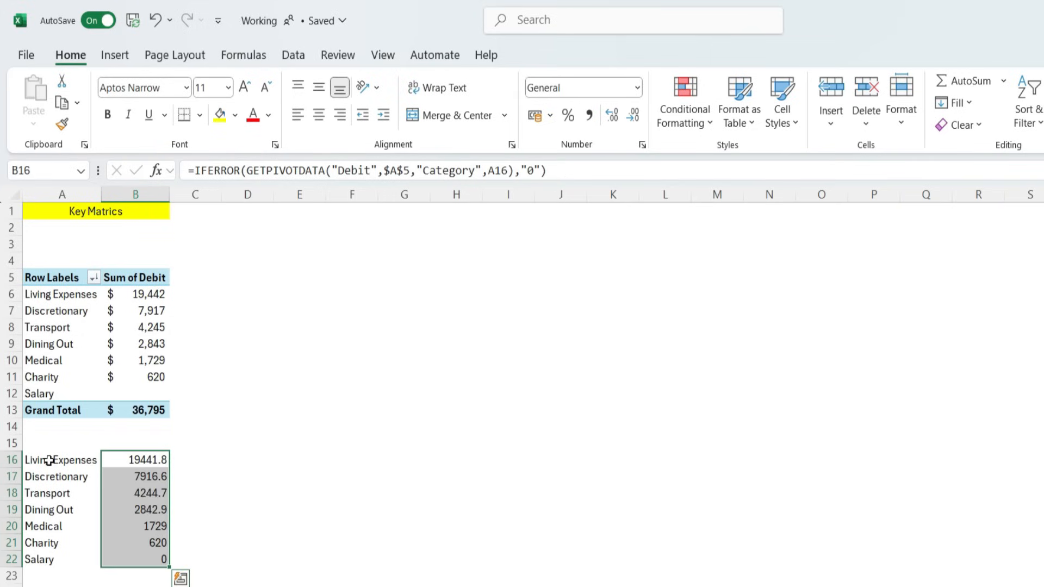
Format B16:B22 as $ English (United States) accounting with no decimals.
click(548, 116)
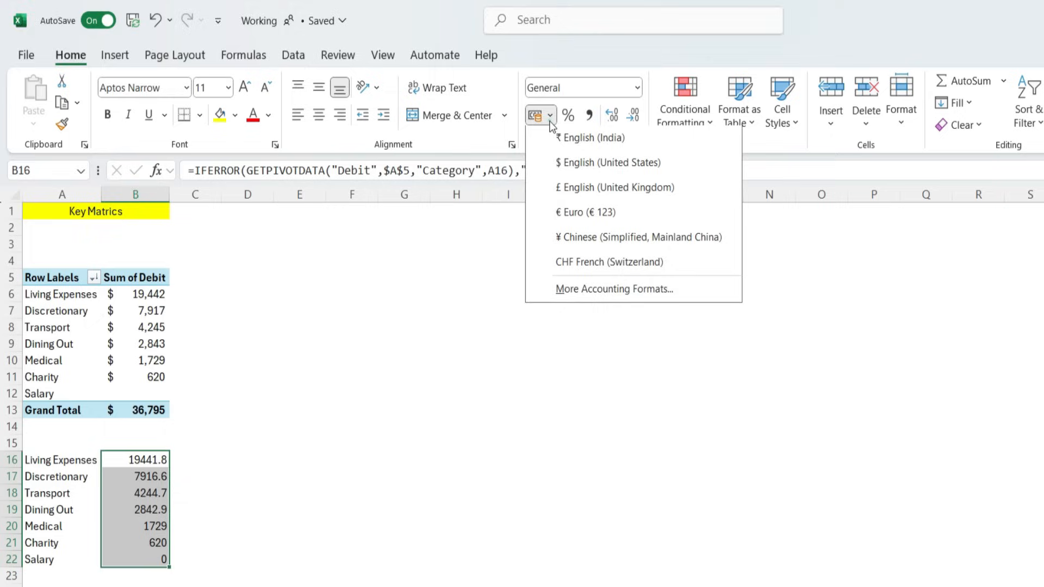
click(599, 164)
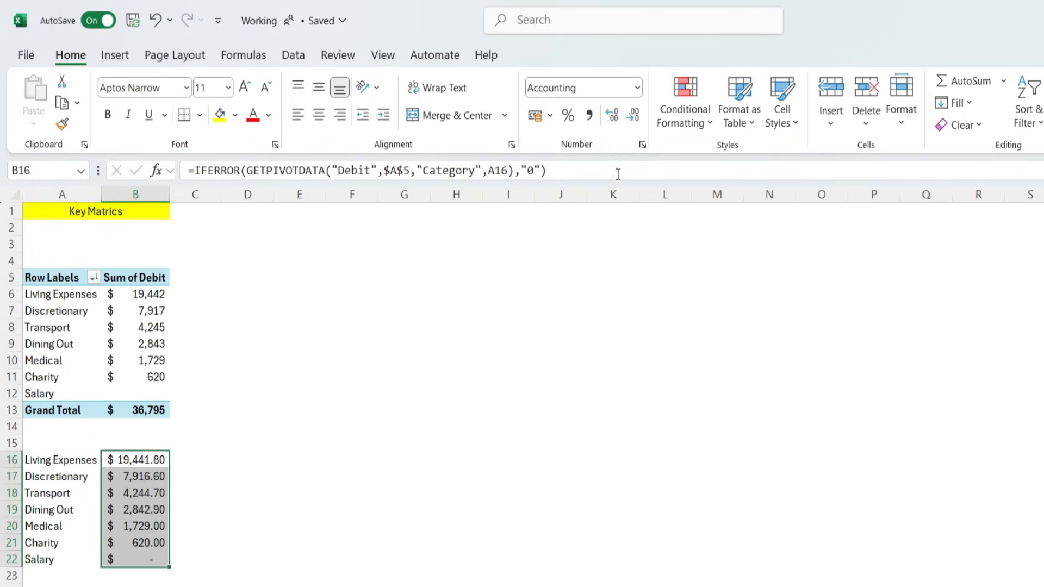
double_click(618, 122)
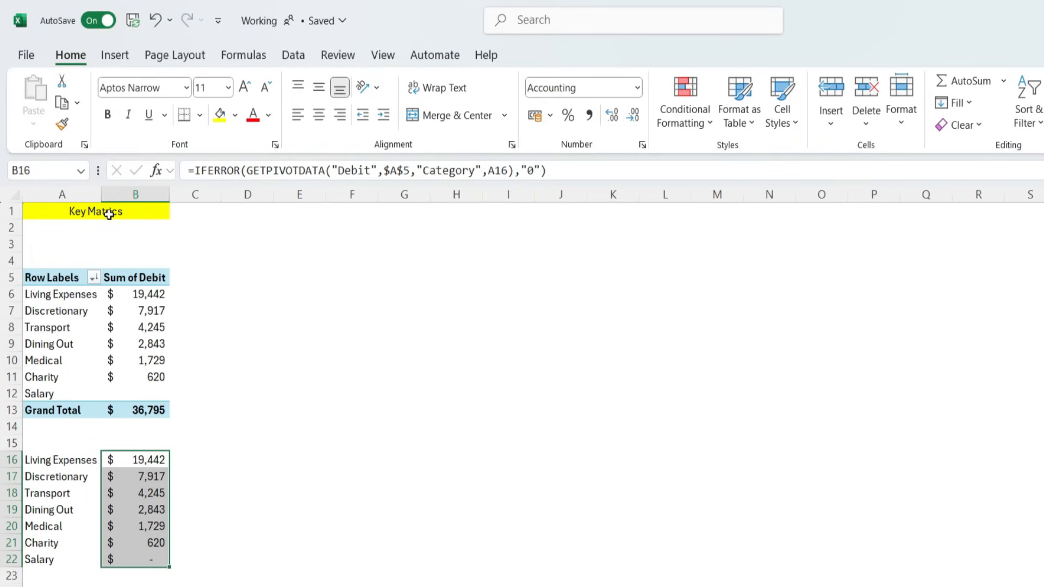
Remove the grand total row from the PivotTable.
click(82, 408)
right_click(96, 405)
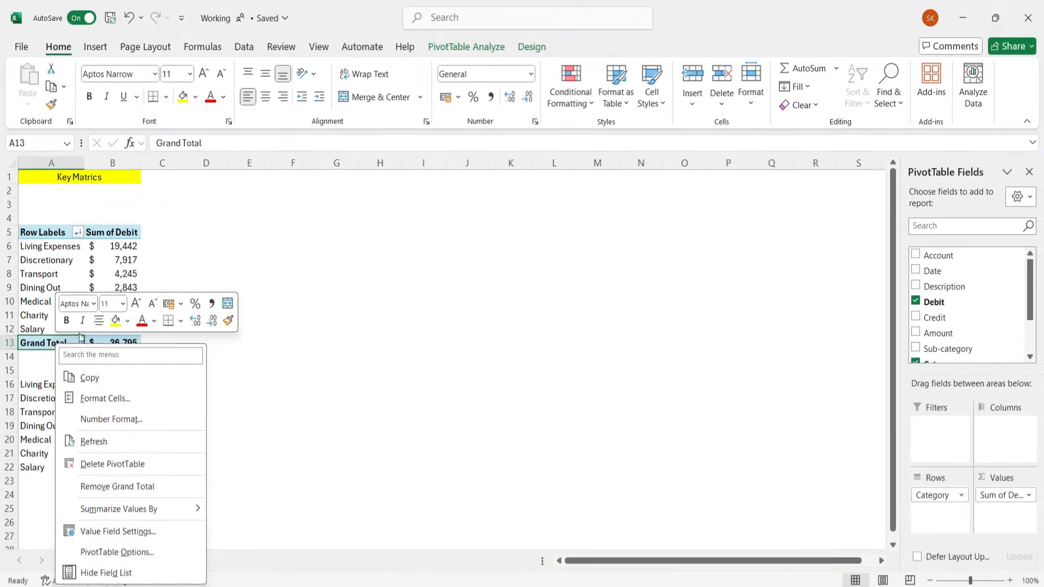
click(132, 484)
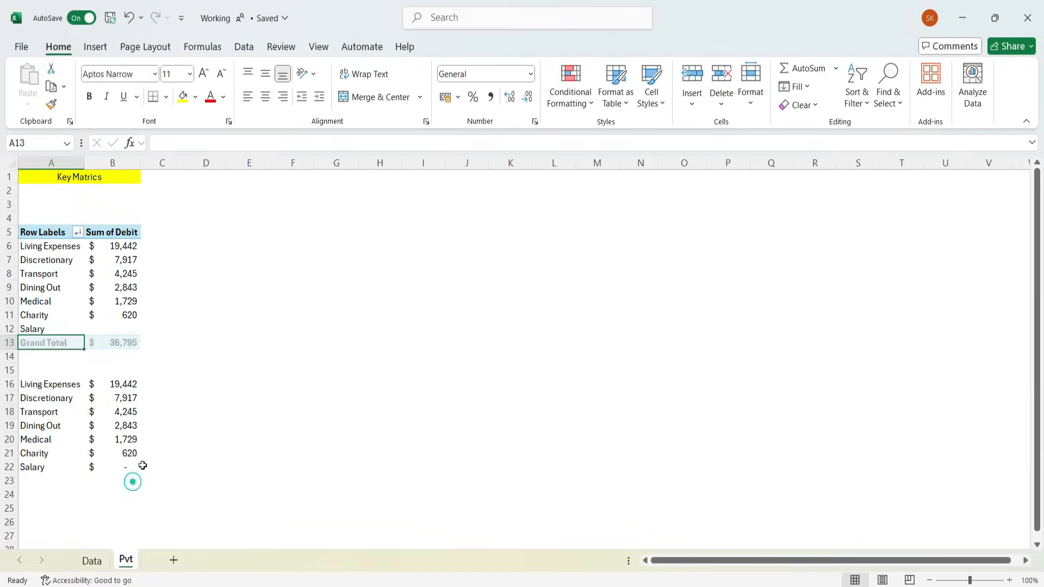
Copy the Key Matrics title and PivotTable from A1:B12 to D1.
drag(55, 176, 124, 326)
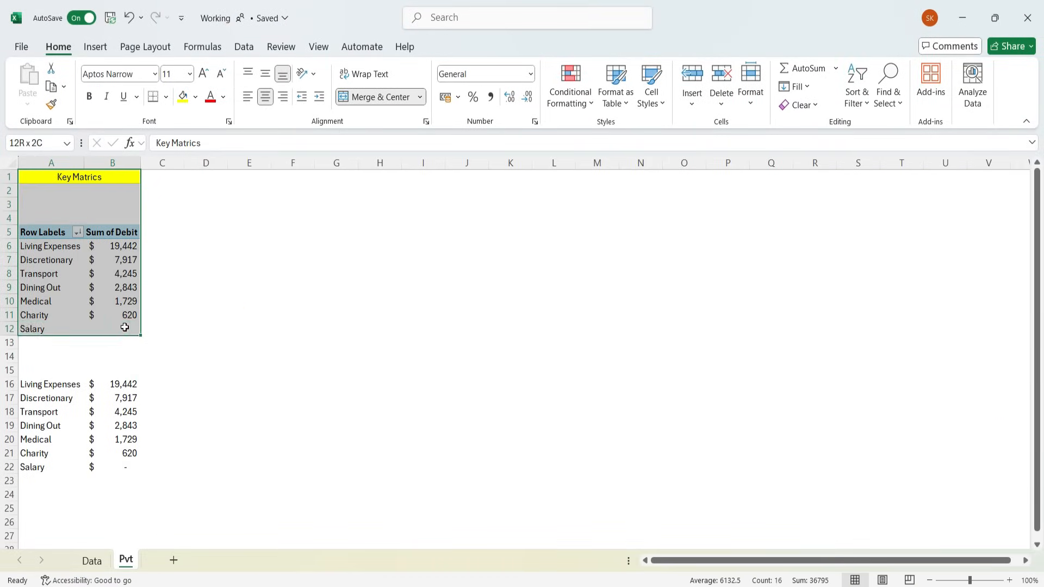
key(ctrl+c)
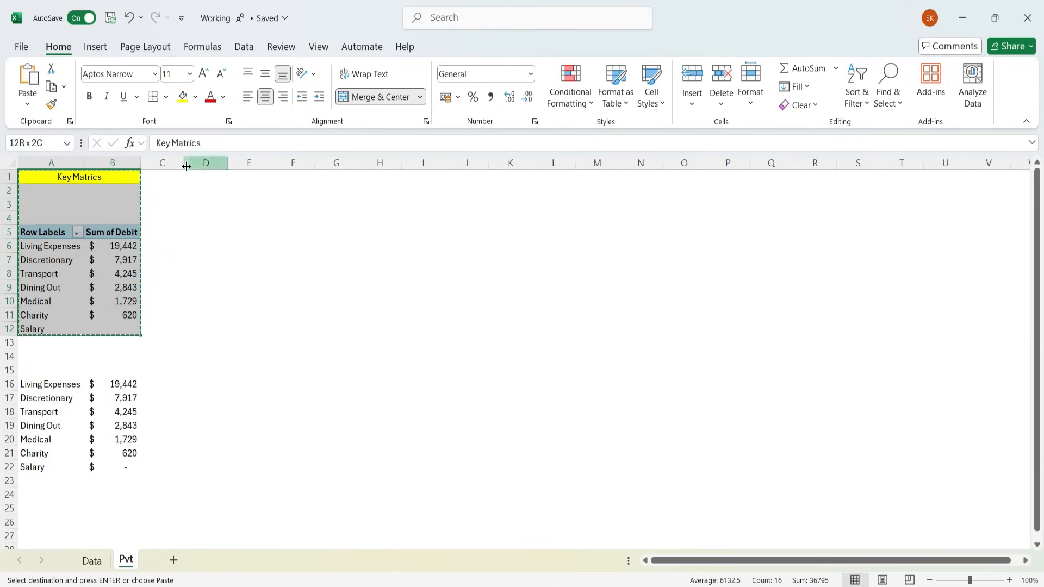
click(206, 174)
key(ctrl+v)
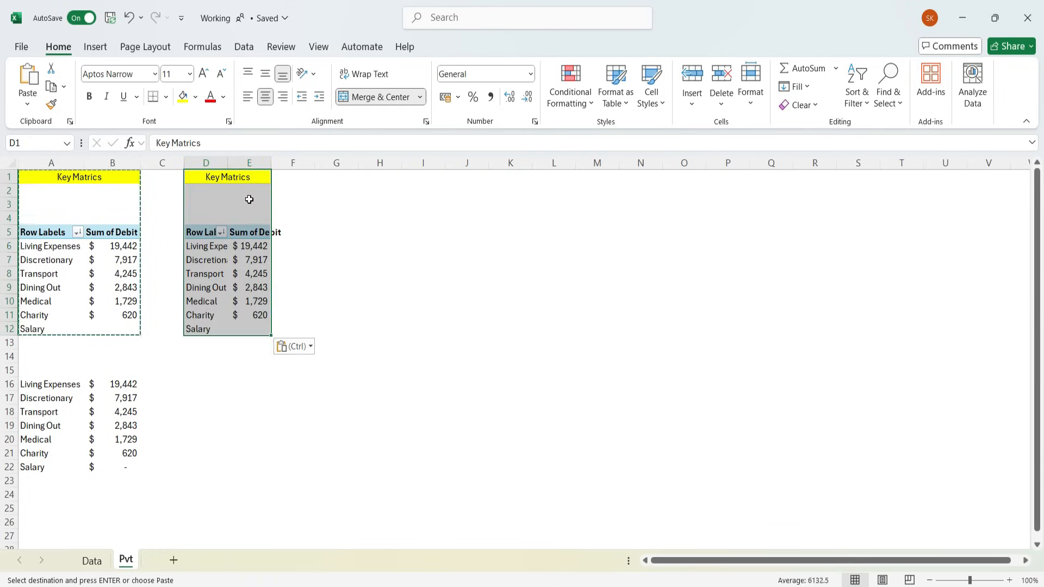
Replace Category with Account as the row field of the copied PivotTable in columns D:E.
click(248, 263)
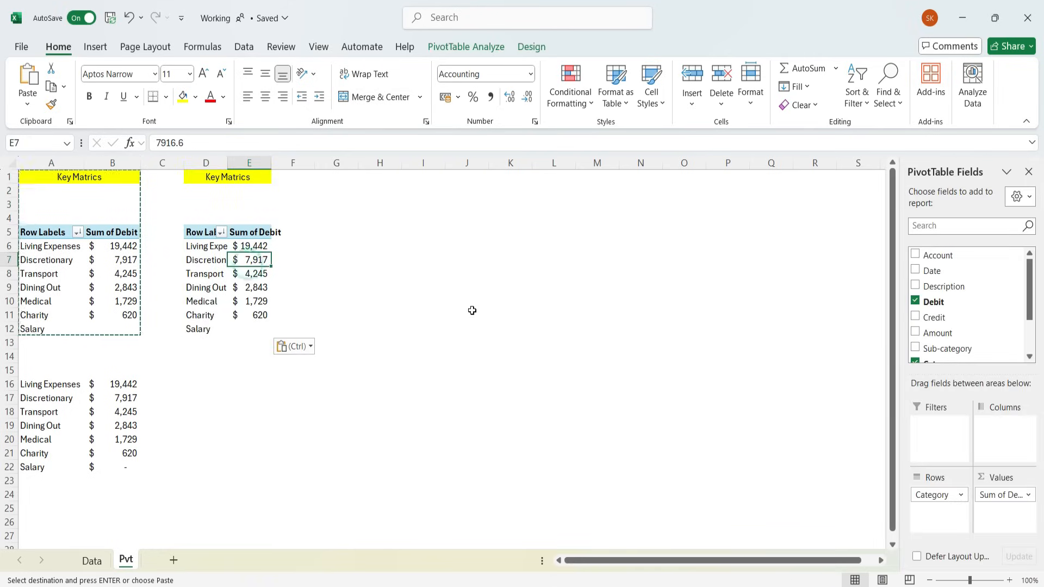
scroll(939, 348, down, 2)
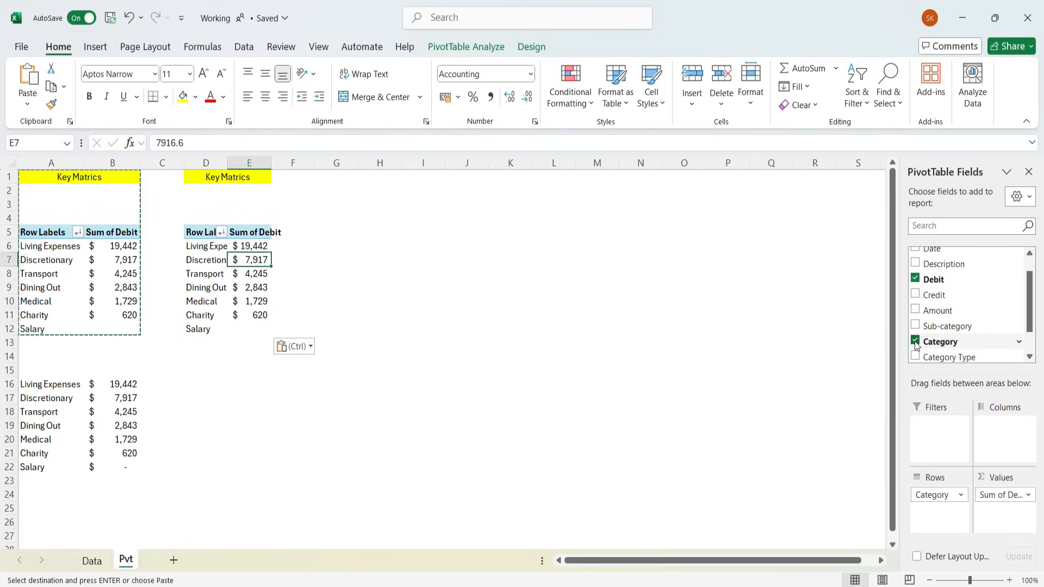
click(915, 341)
scroll(931, 259, up, 2)
drag(932, 261, 939, 501)
Turn on grand totals for rows and columns in the Account PivotTable.
click(524, 47)
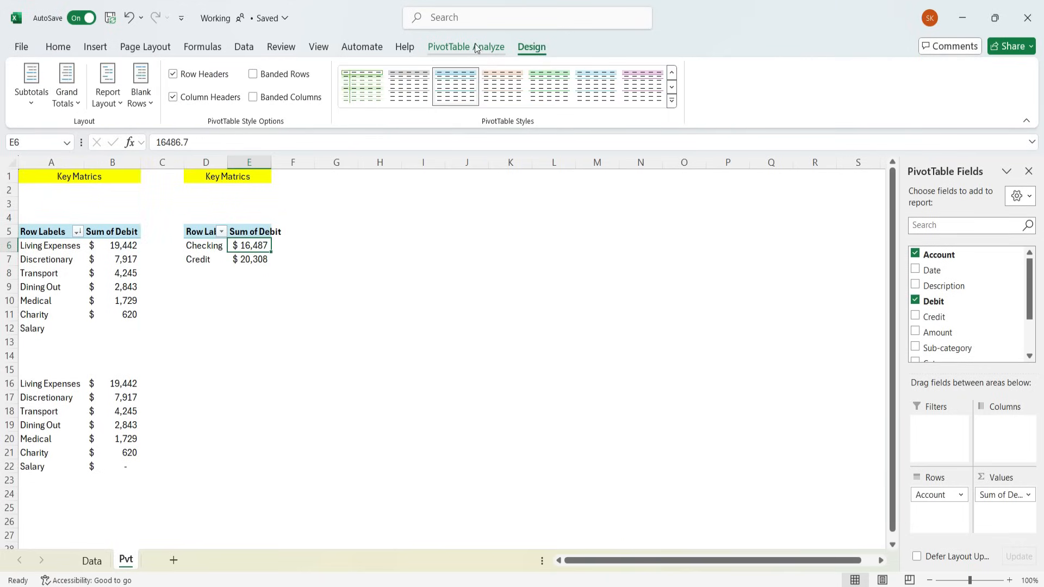
click(66, 102)
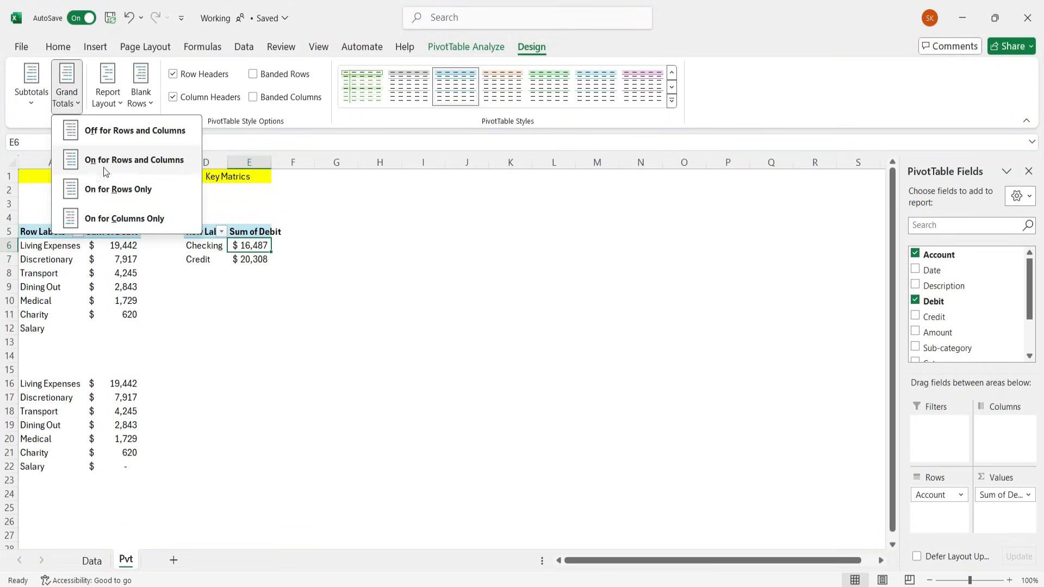
click(136, 159)
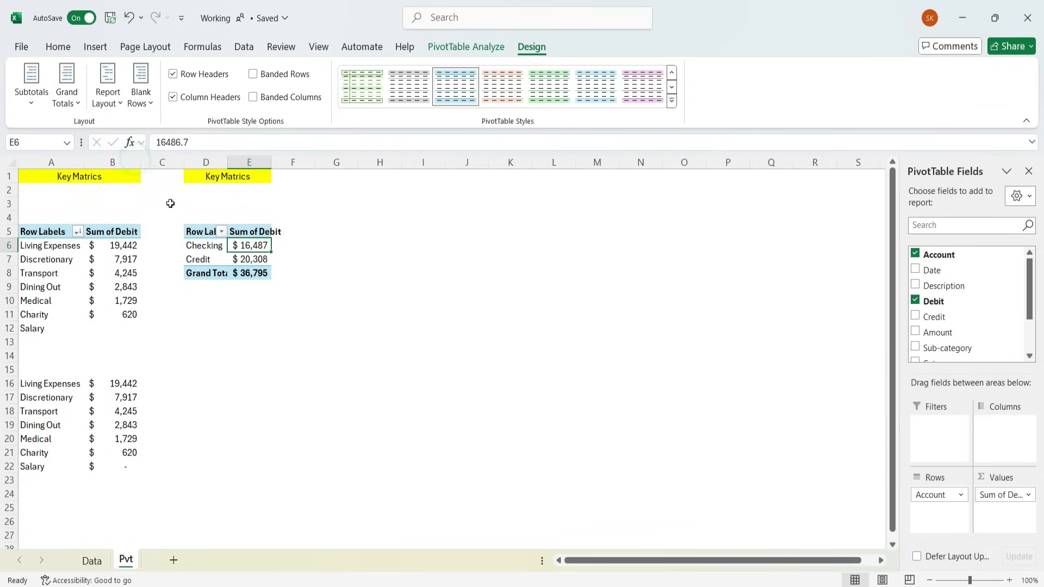
Link E16 to the Account PivotTable's grand total in E8 with a GETPIVOTDATA formula.
click(261, 385)
text(=)
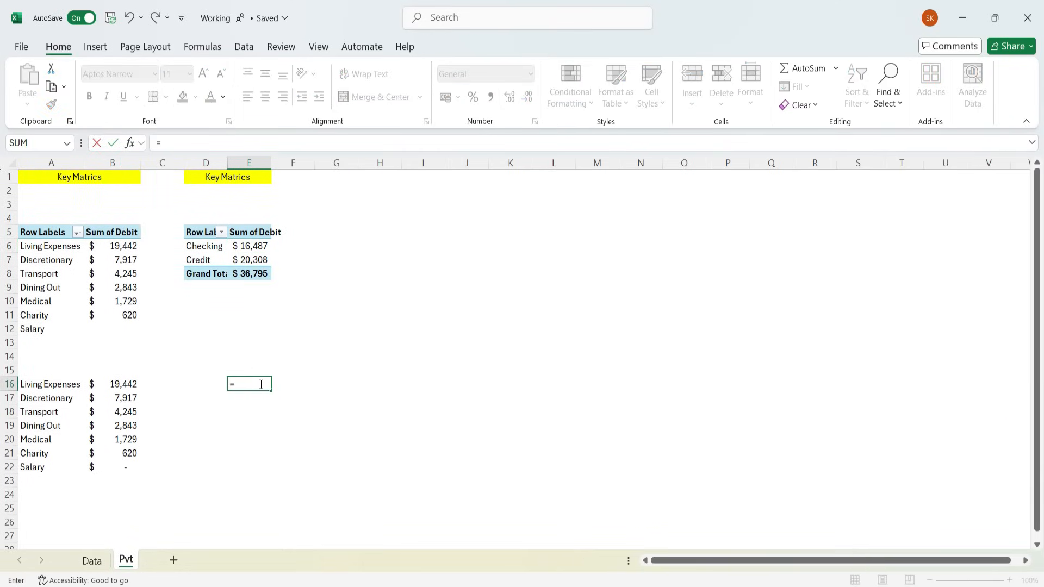
click(253, 271)
key(Return)
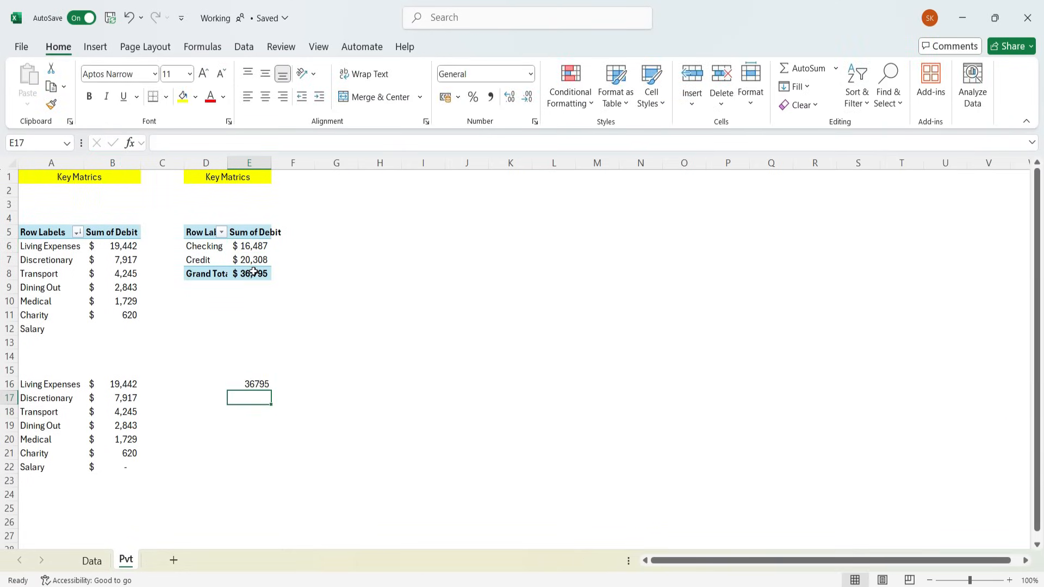
Format E16 as $ English (United States) accounting with no decimals.
key(Up)
click(459, 98)
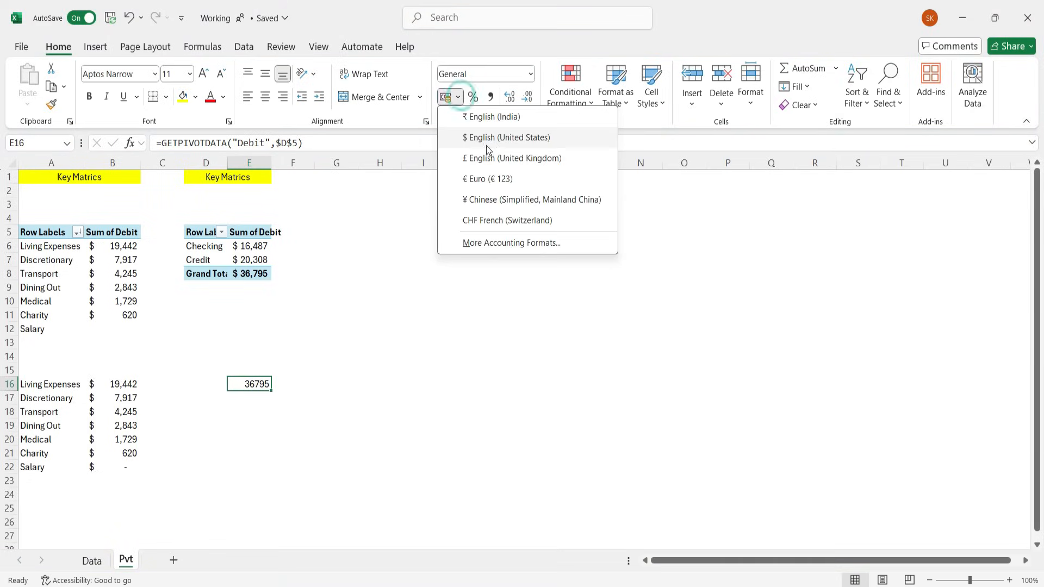
click(496, 137)
click(527, 97)
click(527, 97)
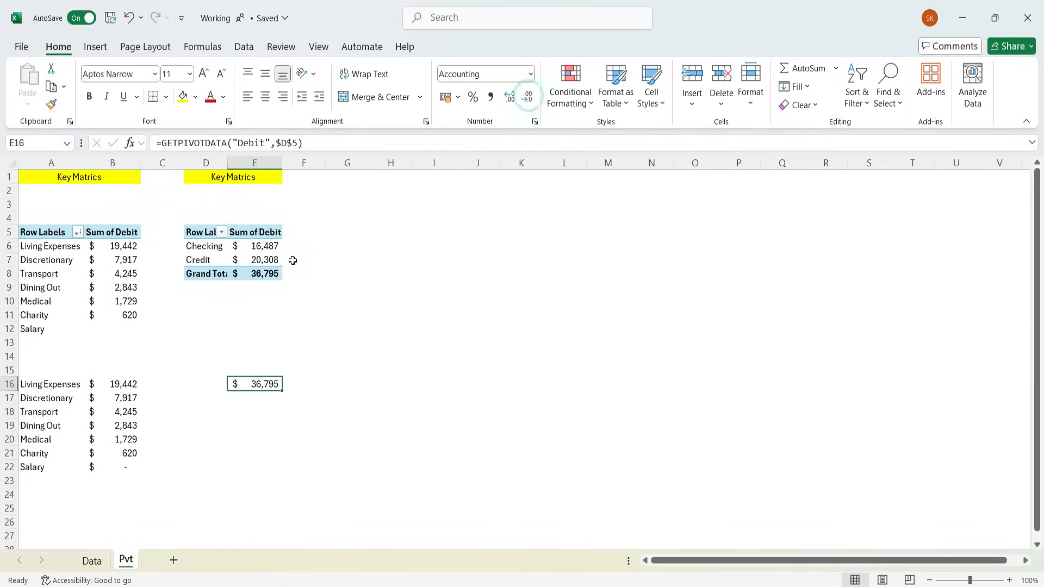
Retitle the block in D1 as "Total Spend by Account".
click(218, 179)
double_click(269, 171)
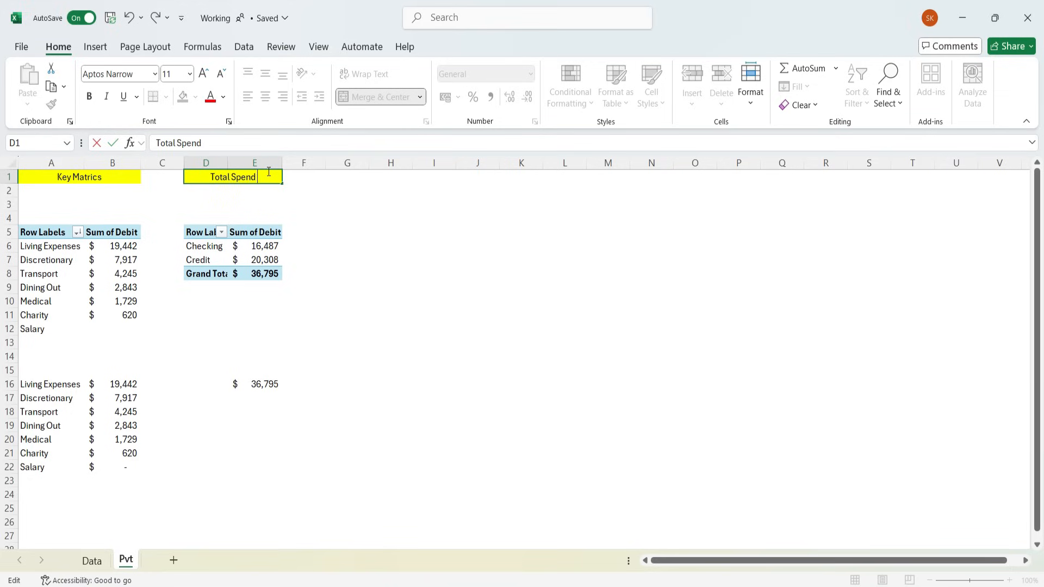
text(ount)
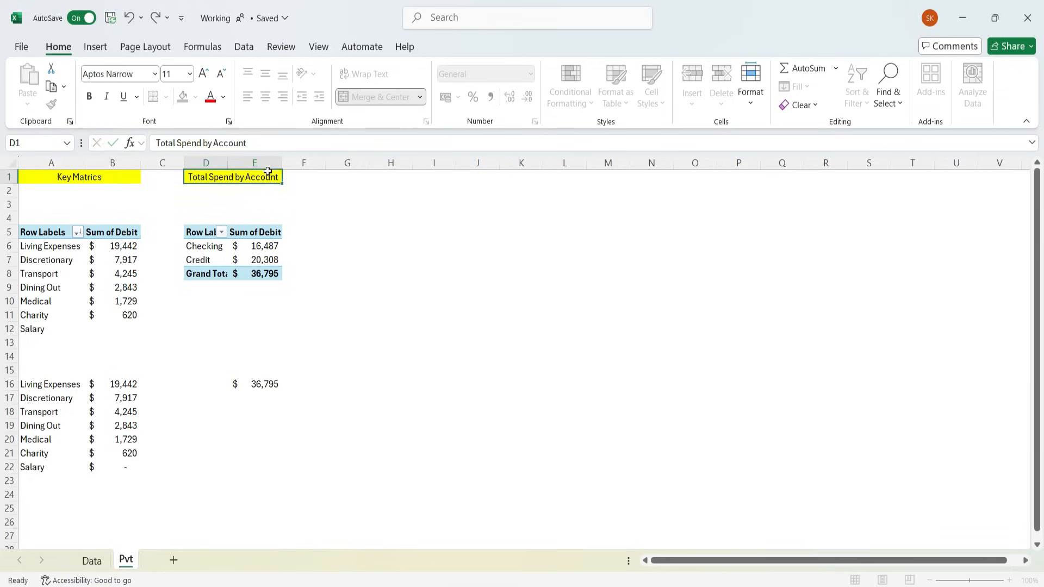
key(ctrl+Return)
Copy the Total Spend by Account title and PivotTable from D1:E8 to G1.
key(shift+Down)
key(shift+Down)
key(shift+Down)
key(shift+Down)
key(shift+Down)
key(shift+Down)
key(shift+Down)
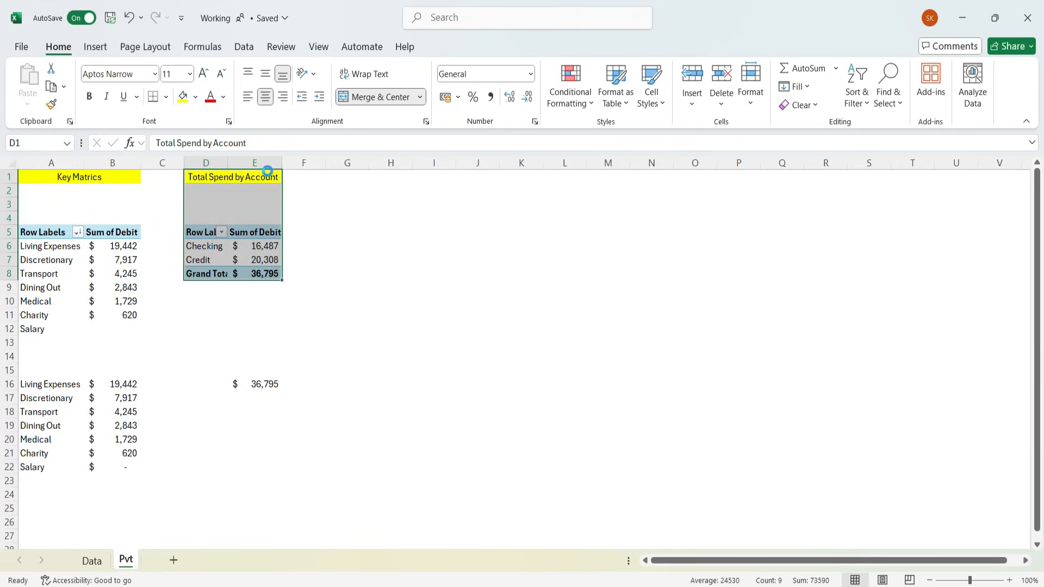
key(ctrl+c)
key(Right)
key(Right)
key(Right)
key(Right)
key(Left)
key(Return)
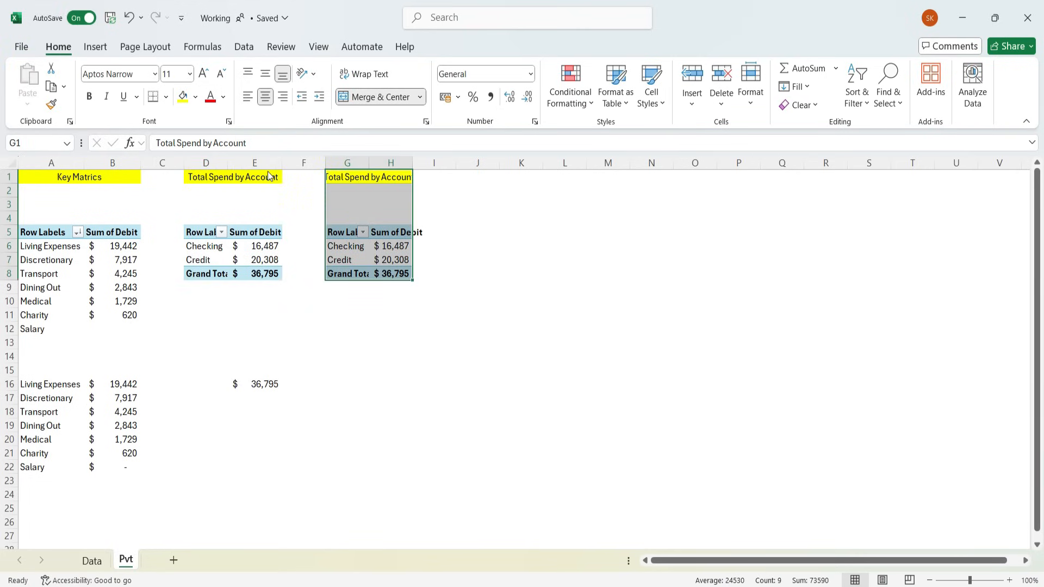
Replace Account with Month as the row field of the PivotTable in columns G:H.
key(Down)
key(Down)
key(Down)
key(Down)
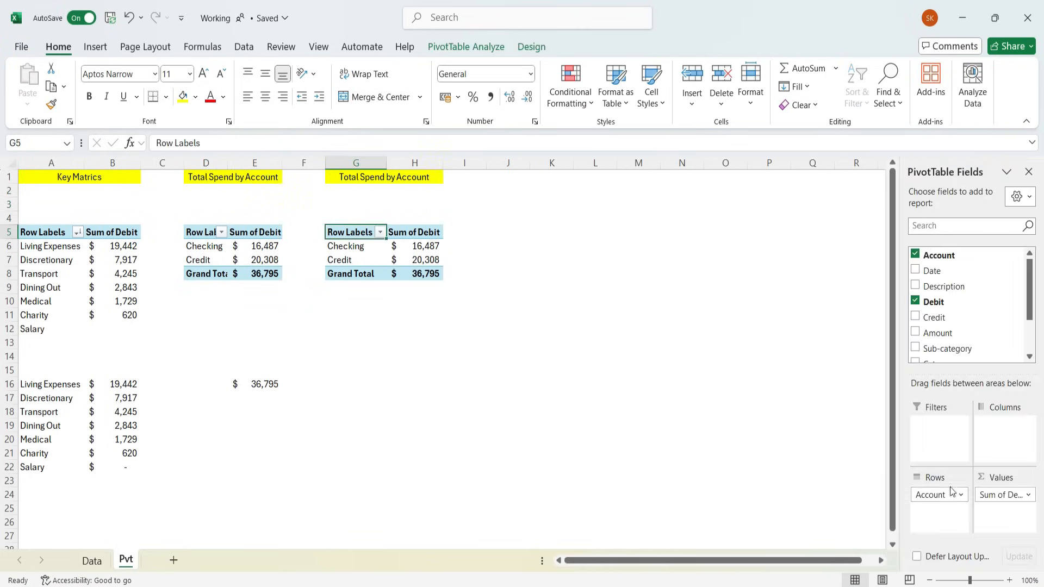
mouse_move(952, 490)
mouse_down()
mouse_move(946, 338)
mouse_move(936, 502)
mouse_up()
scroll(946, 326, down, 2)
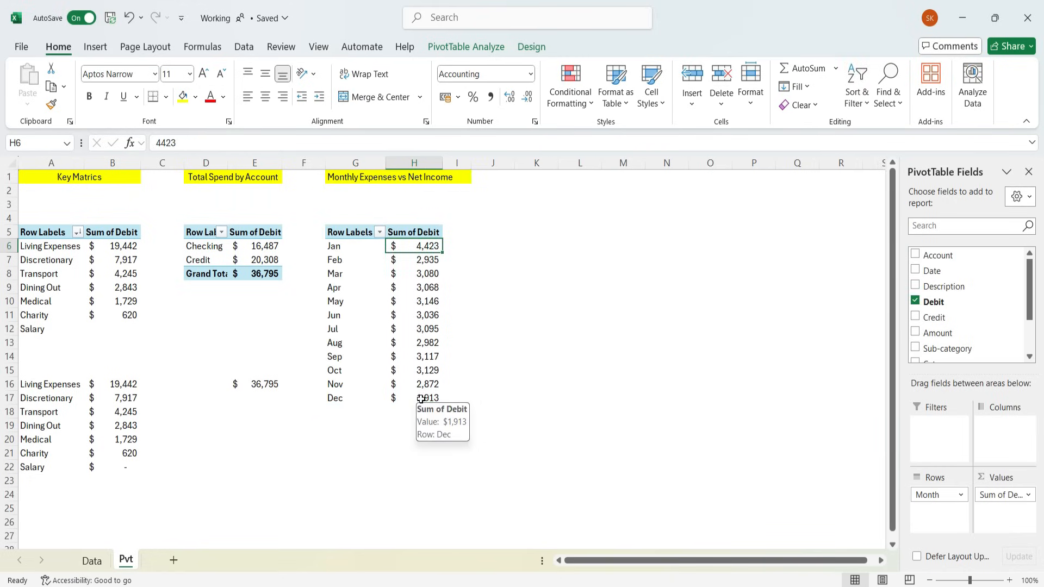
Apply the custom number format 0.0,"k" to the monthly debit values in H6:H17.
shift+click(421, 398)
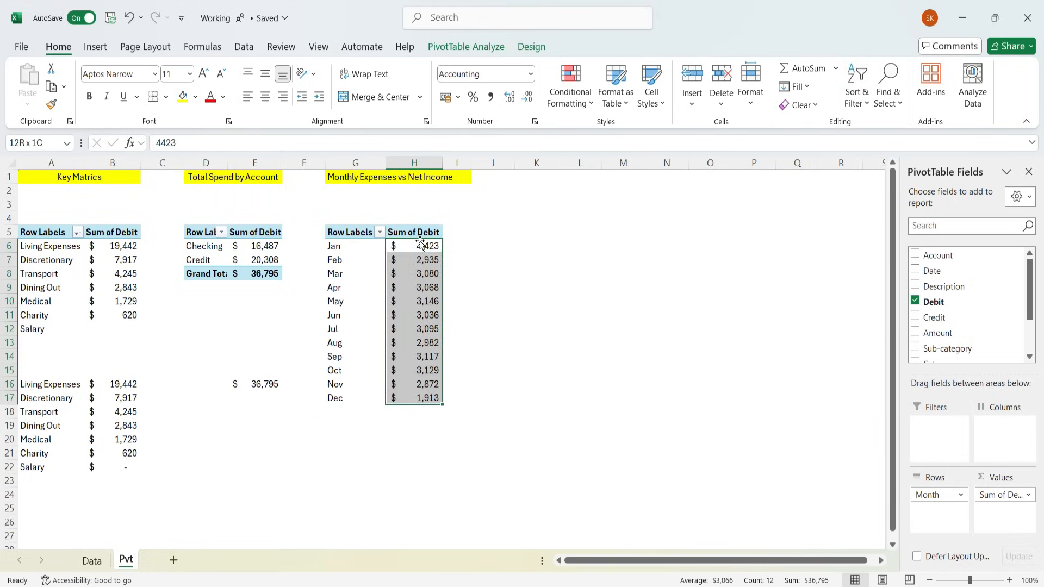
click(534, 121)
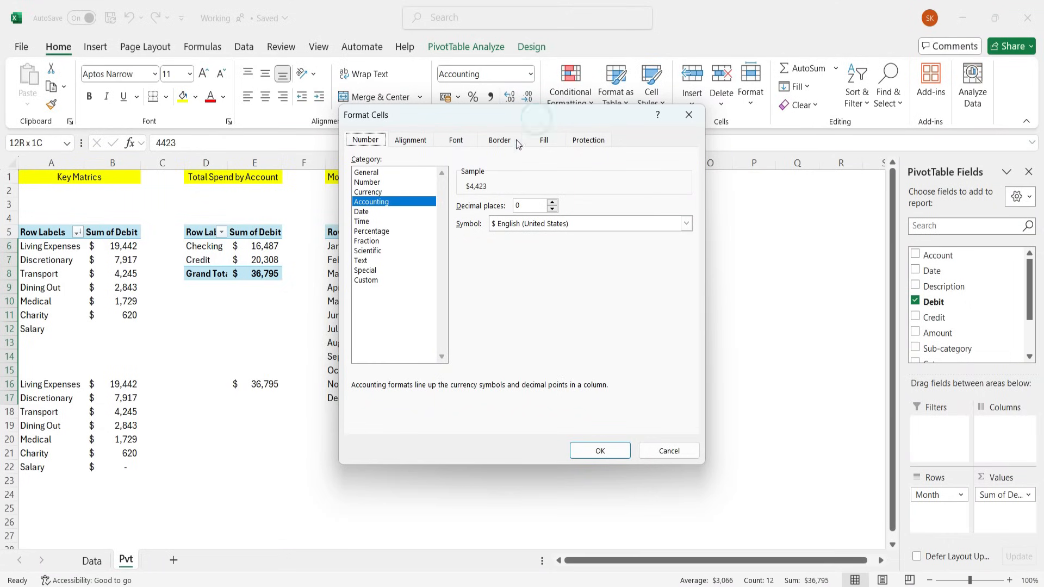
click(374, 280)
key(ctrl+a)
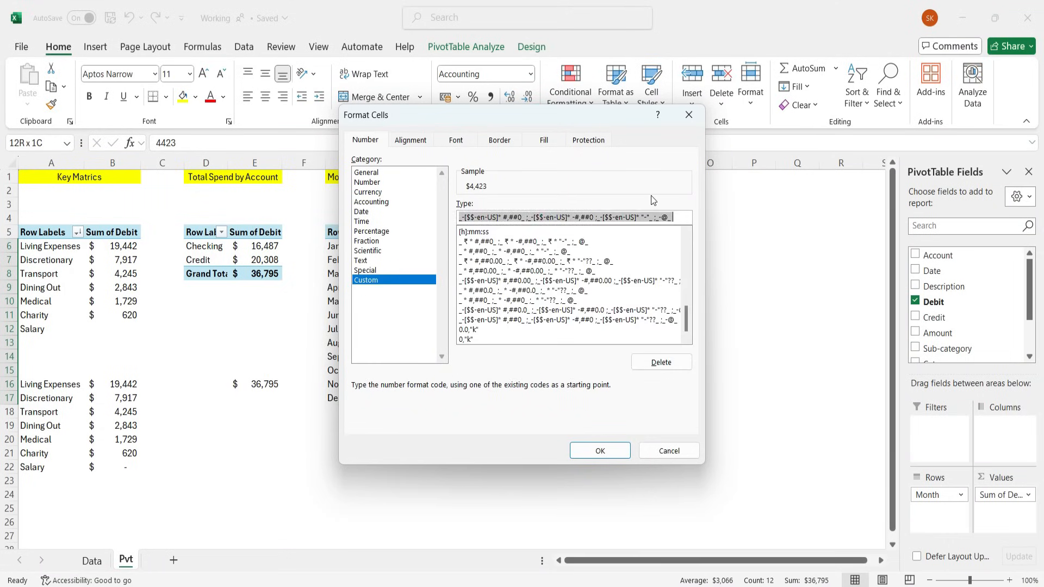
key(BackSpace)
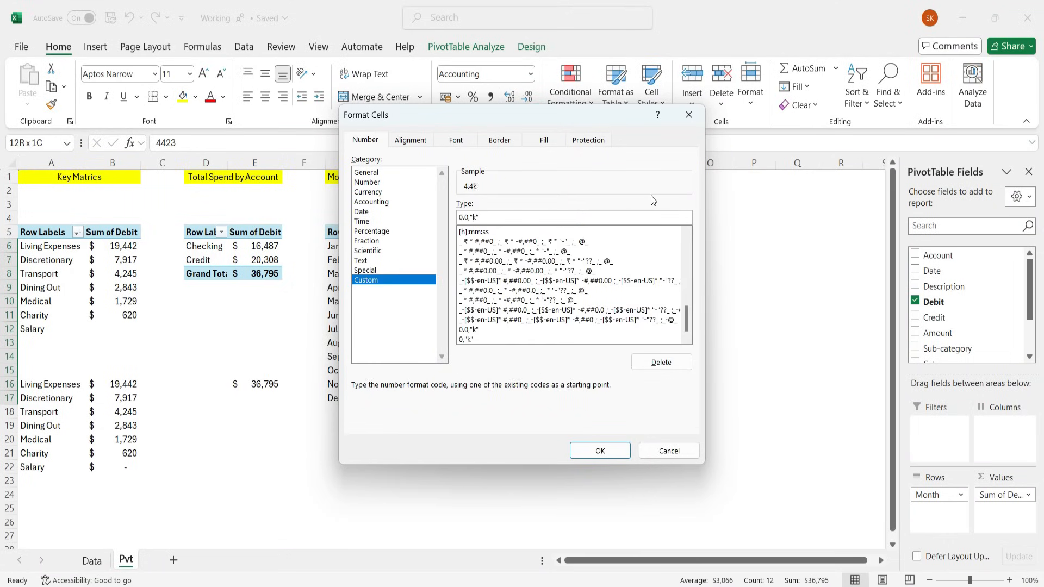
click(596, 451)
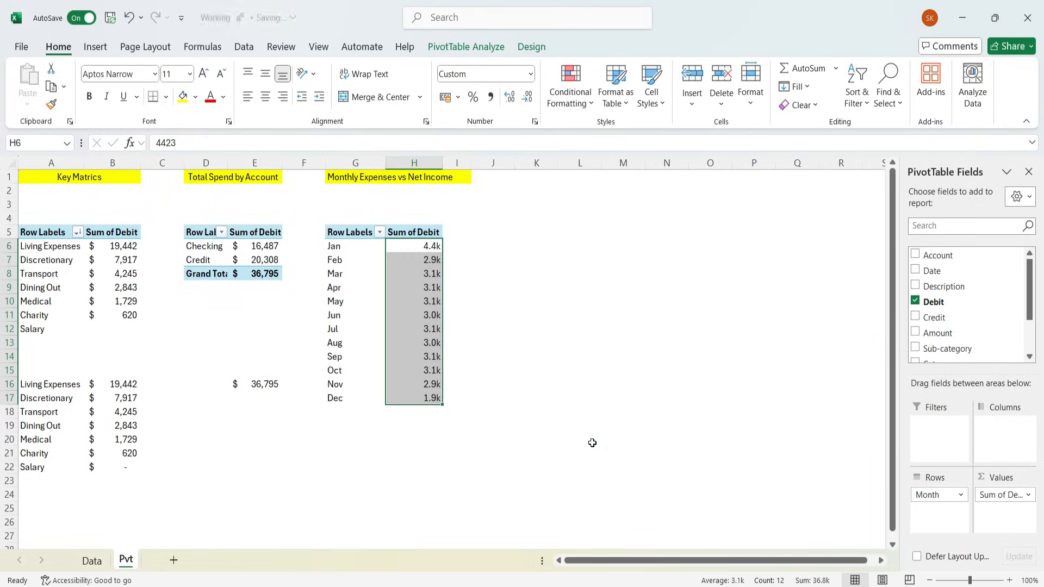
Add Category Type as a report filter to the monthly debit PivotTable and set it to Expense.
click(433, 266)
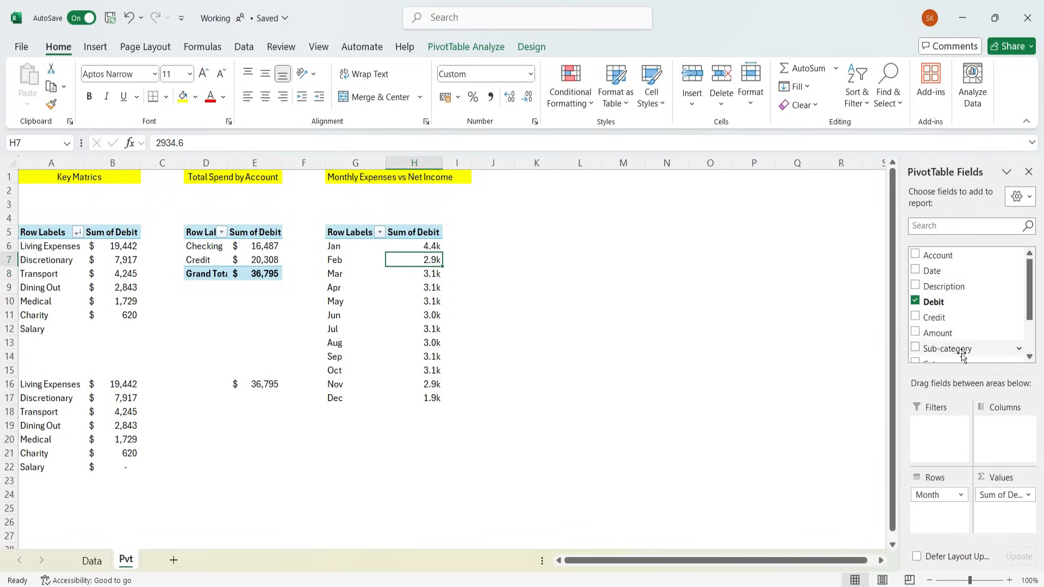
scroll(977, 348, down, 2)
drag(951, 325, 938, 429)
click(437, 204)
click(309, 254)
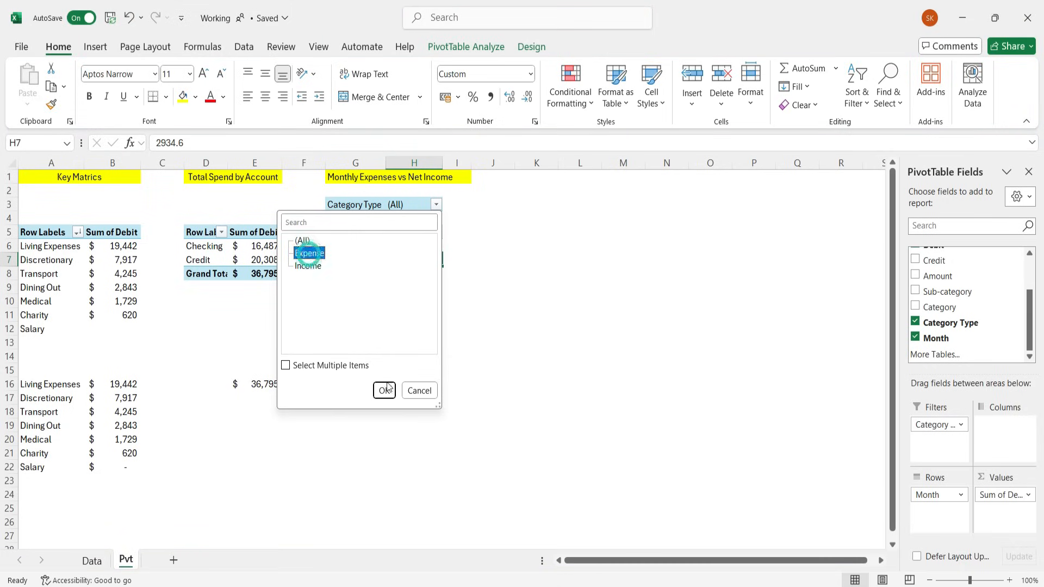
click(384, 391)
Copy the filtered monthly PivotTable from G3:H17 to J3.
click(349, 178)
click(348, 217)
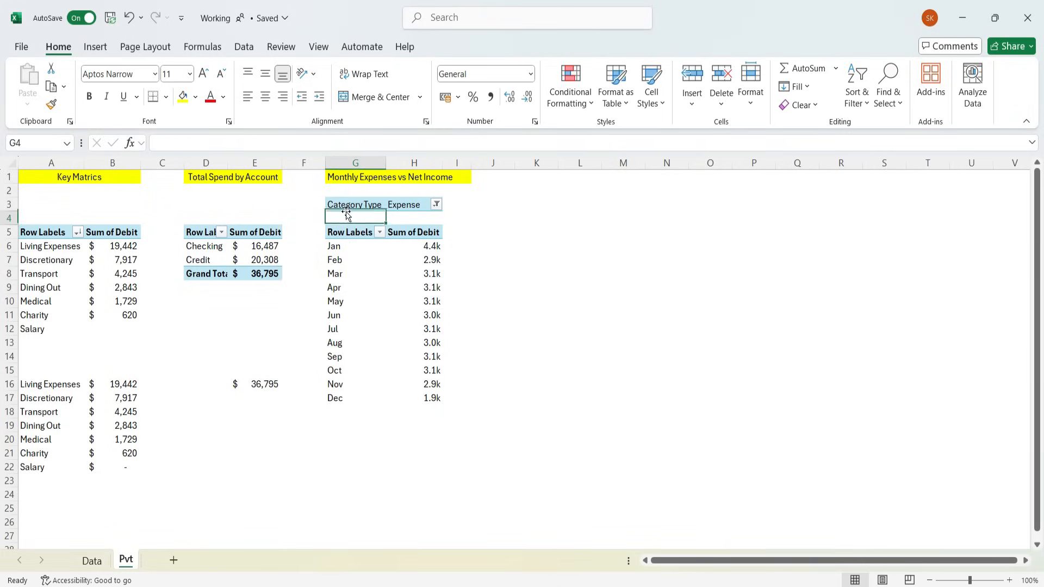
click(349, 210)
shift+click(432, 398)
key(ctrl+c)
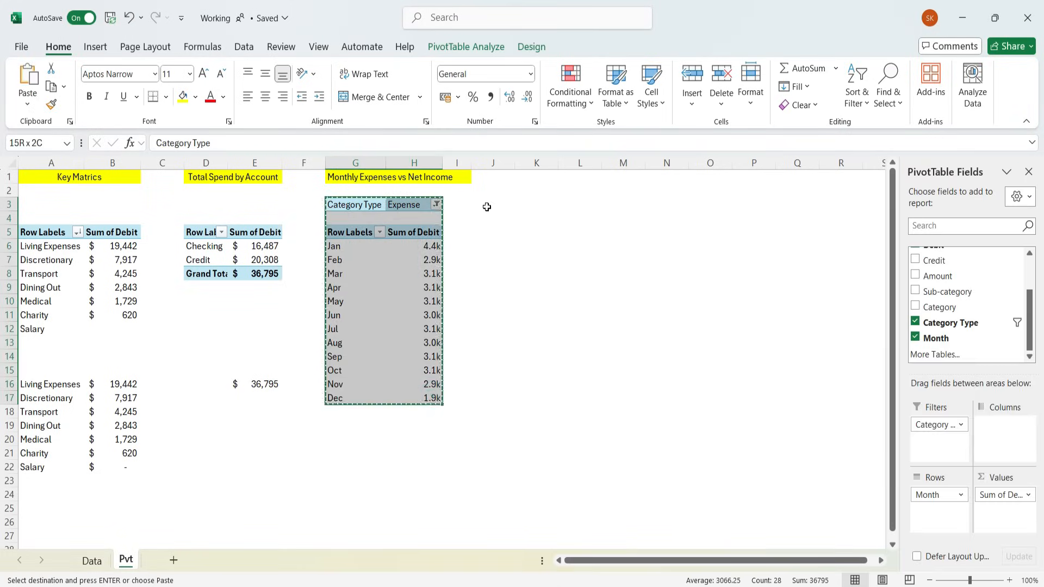
click(486, 205)
key(ctrl+v)
Set the Category Type filter of the PivotTable in columns J:K to Income.
click(532, 206)
click(552, 204)
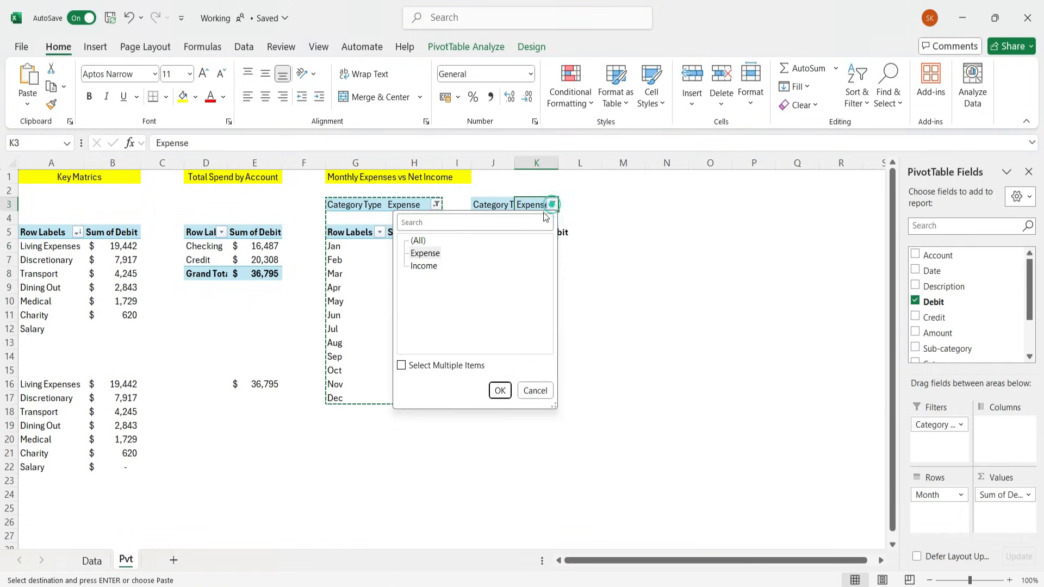
click(424, 266)
click(500, 391)
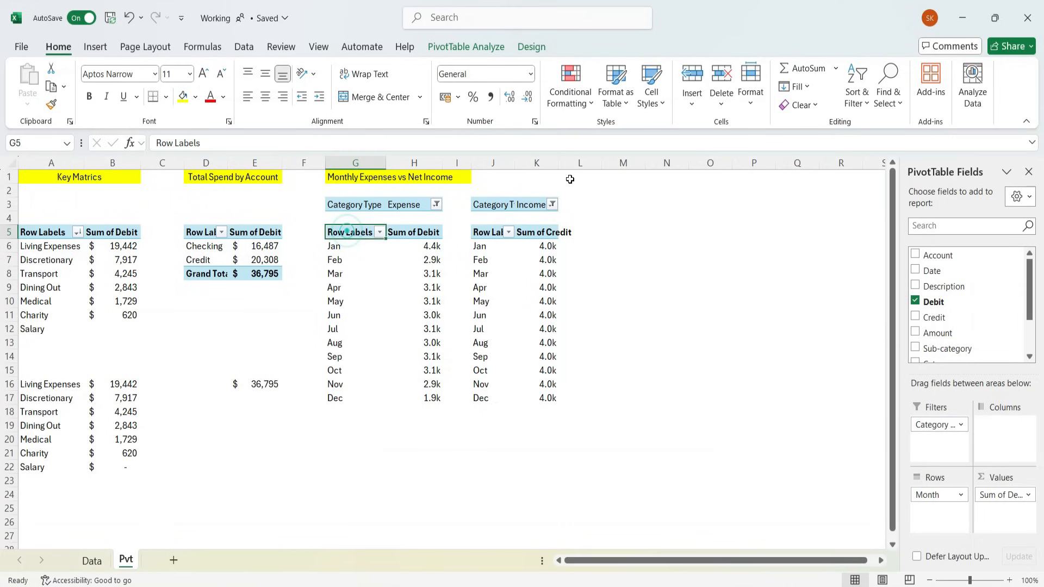
Change the custom number format of the monthly credit values in K6:K17 to 0,"k".
key(ctrl+shift+Right)
key(ctrl+shift+Down)
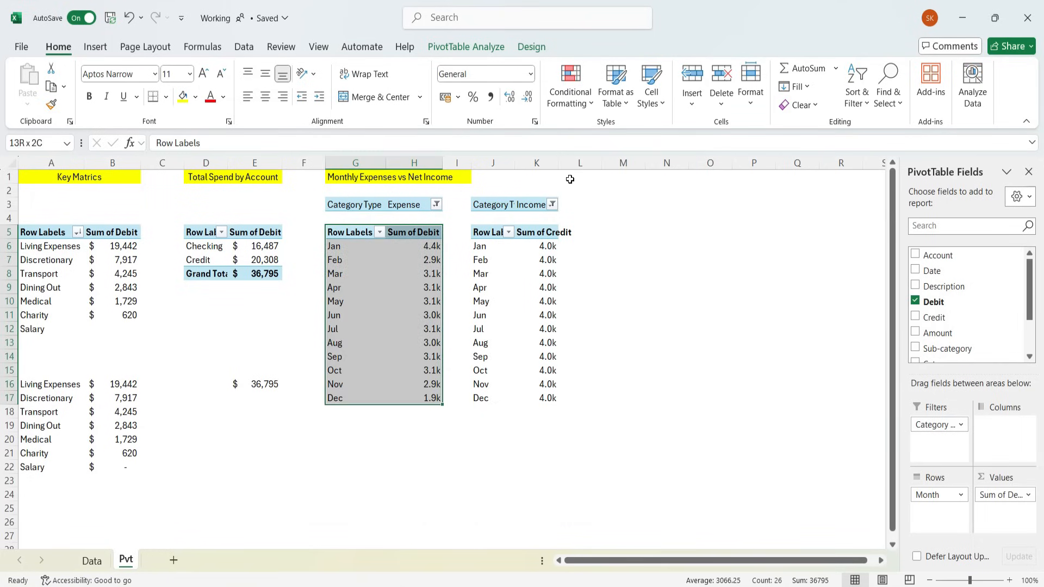
key(Right)
key(Right)
key(Right)
key(Right)
key(Down)
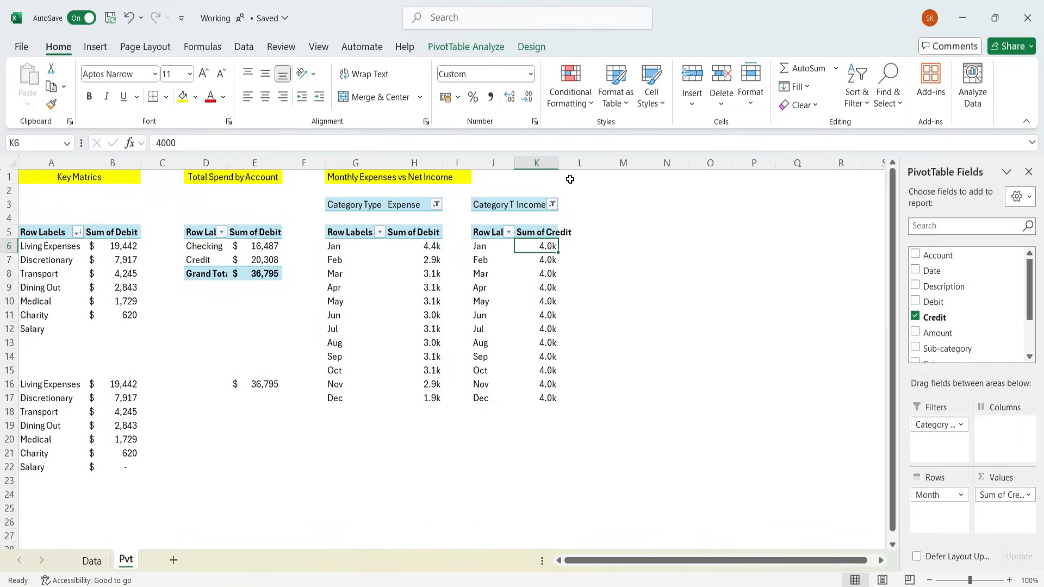
key(ctrl+shift+Down)
key(ctrl+1)
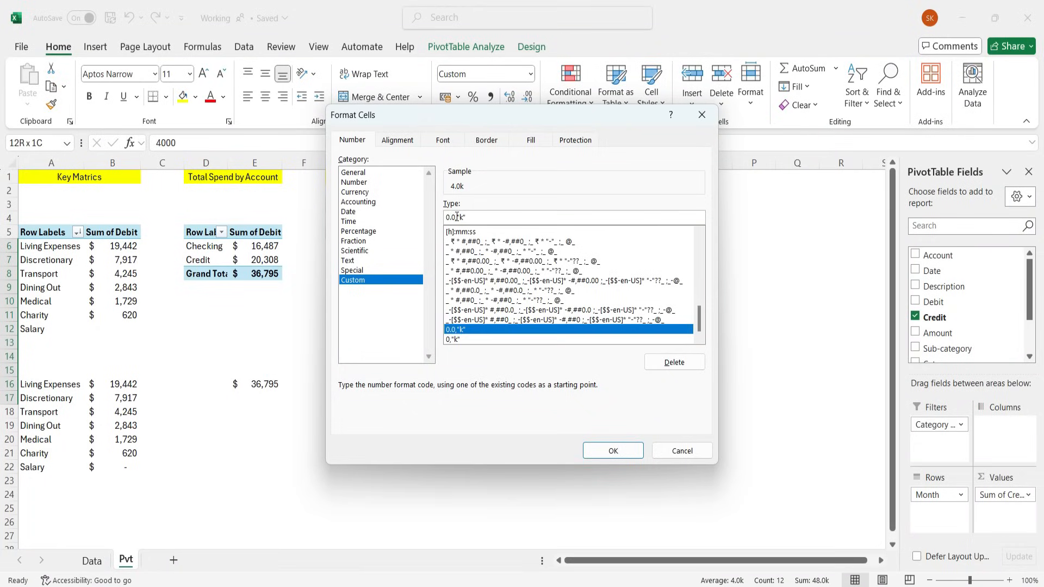
key(BackSpace)
key(BackSpace)
key(Return)
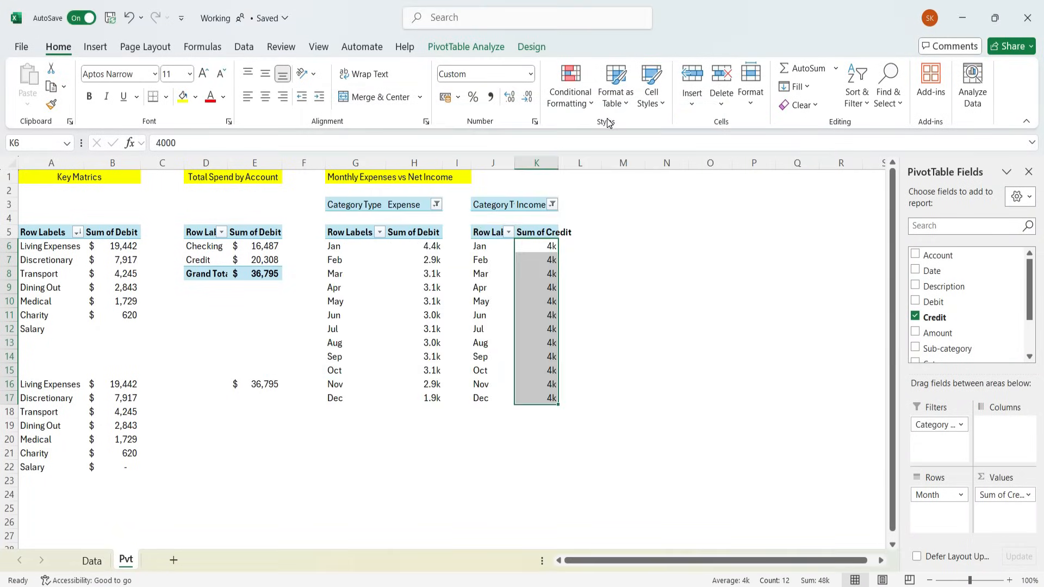
Copy the monthly expense table G5:H17 and paste it as values only at G20.
click(352, 233)
key(ctrl+shift+Right)
key(ctrl+shift+Down)
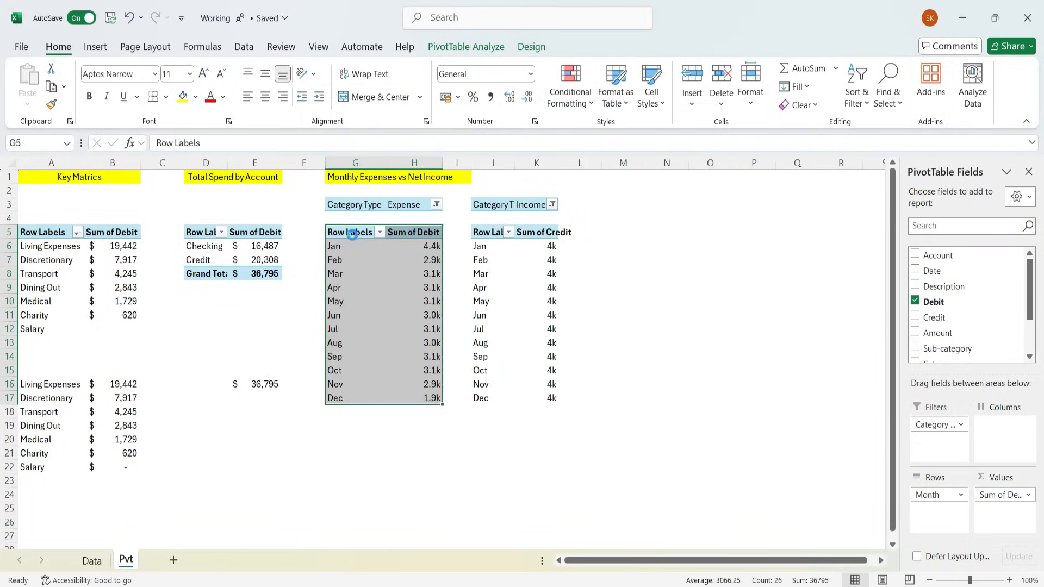
key(ctrl+c)
key(Down)
key(ctrl+Down)
key(Down)
key(Down)
key(Down)
key(ctrl+alt+v)
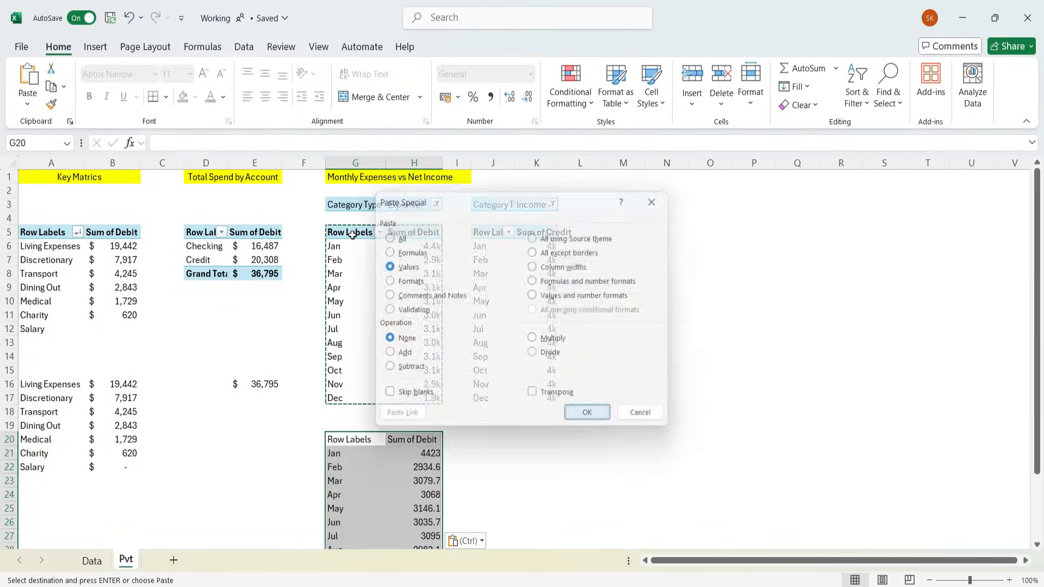
Paste the copied monthly expense table as values only, with its header row at G20.
key(v)
key(Return)
key(ctrl+Down)
key(ctrl+Up)
key(ctrl+Up)
key(Down)
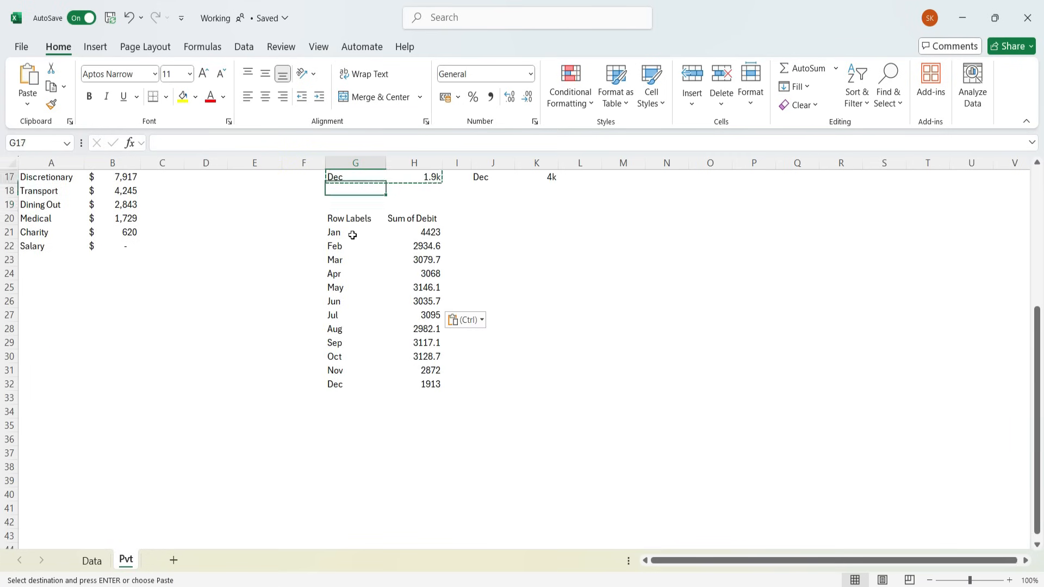
Link H21 to the January Sum of Debit in cell H6 of the expense PivotTable.
key(ctrl+Up)
key(ctrl+Up)
key(ctrl+Up)
key(ctrl+Up)
key(Down)
key(ctrl+Down)
key(ctrl+Down)
key(ctrl+Down)
key(ctrl+Down)
key(Down)
key(Right)
text(=)
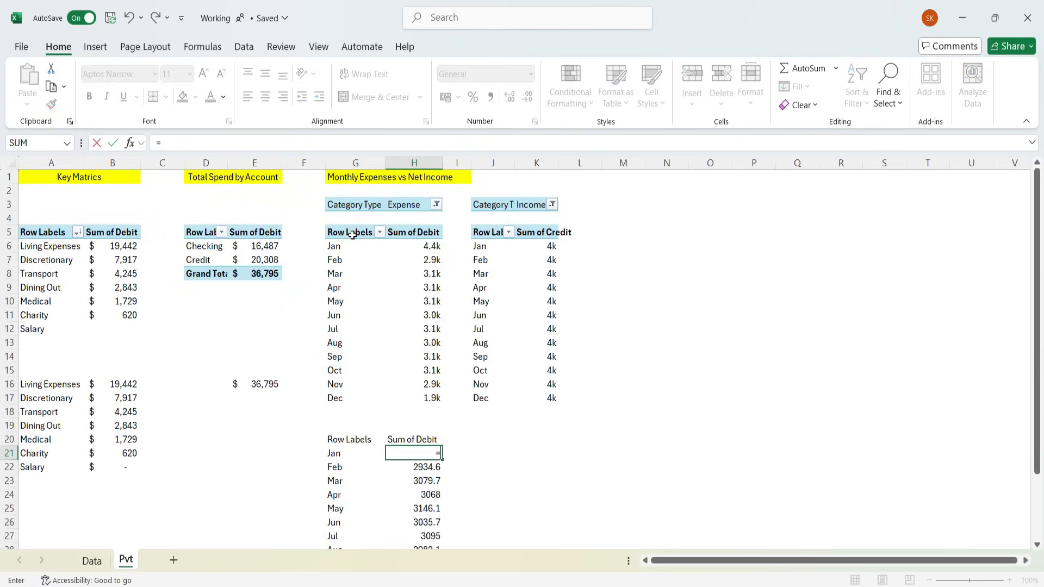
key(Up)
key(Up)
key(Up)
key(Up)
key(Up)
key(Up)
key(Up)
key(Up)
key(Up)
key(Up)
key(Up)
key(Up)
key(Up)
key(Up)
key(Up)
key(Return)
key(Up)
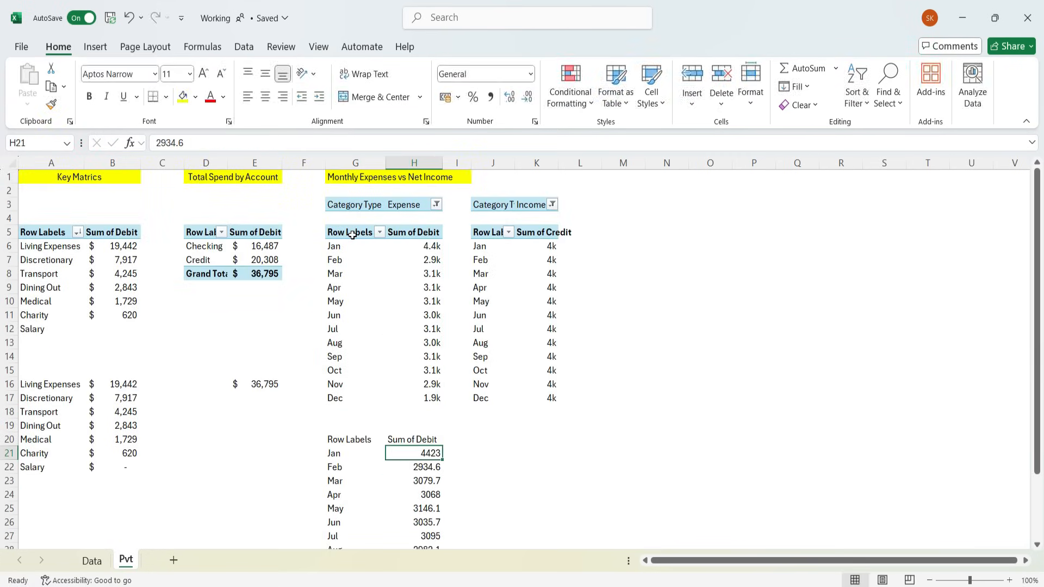
Replace the fixed "Jan" item in H21's GETPIVOTDATA formula with a reference to G21.
key(F2)
key(Left)
key(BackSpace)
key(BackSpace)
key(BackSpace)
key(BackSpace)
key(BackSpace)
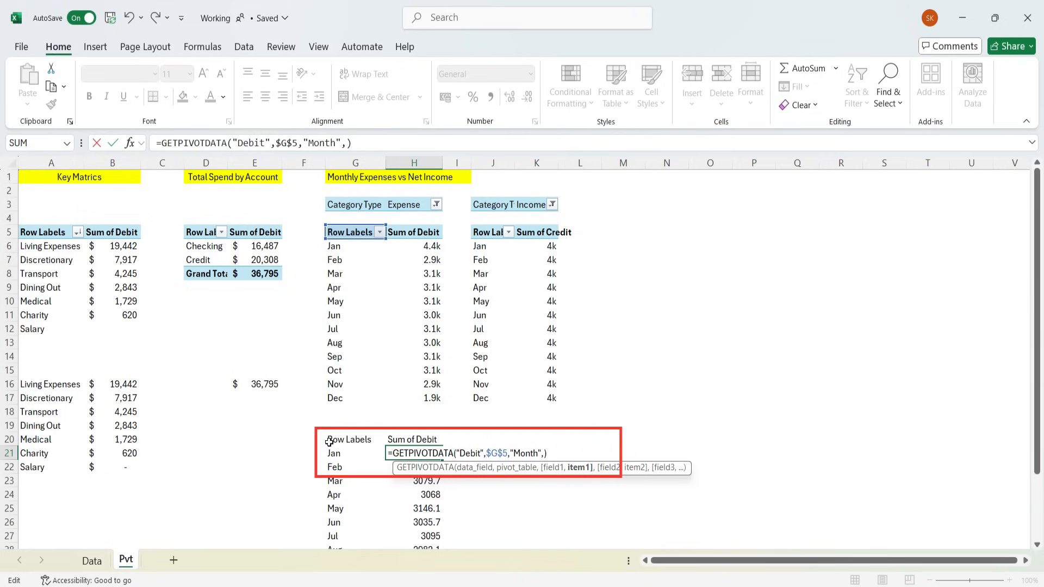
click(340, 455)
Wrap the GETPIVOTDATA formula in H21 in IFERROR with an empty string "" as the fallback value.
key(F2)
key(Home)
key(Right)
text(if)
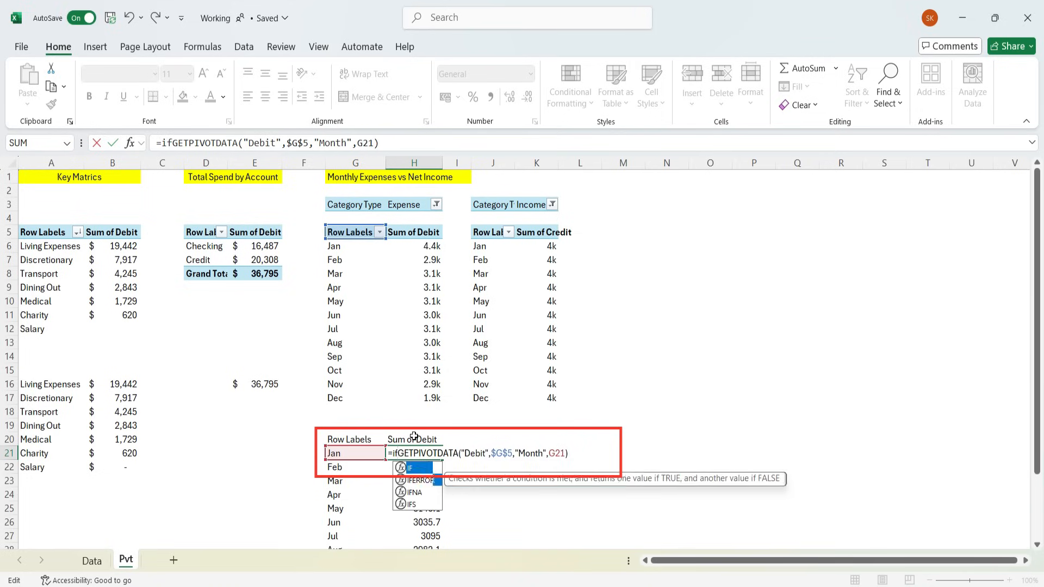
key(Down)
key(Tab)
text(,0)
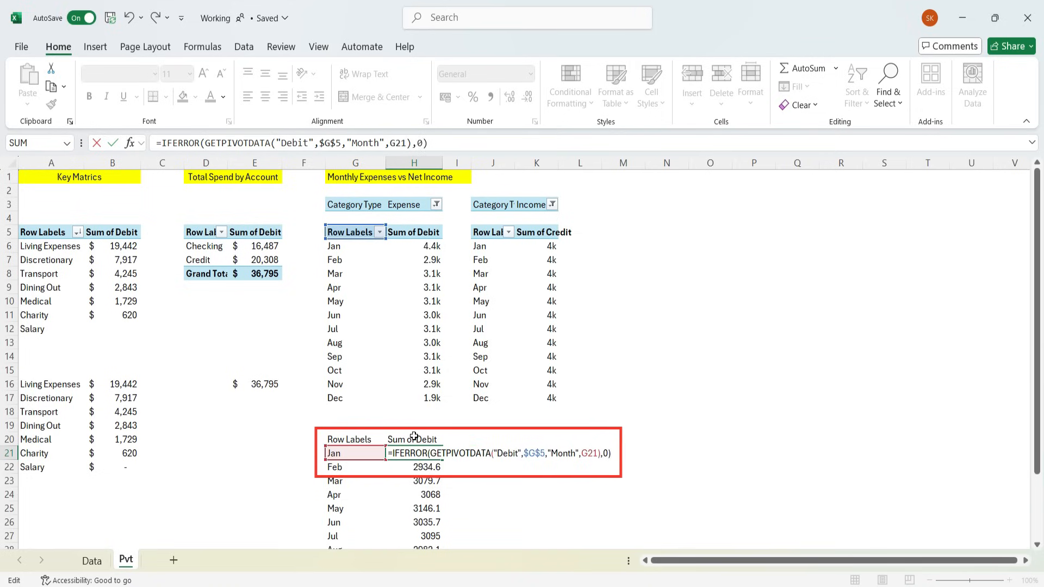
key(Left)
key(BackSpace)
text("")
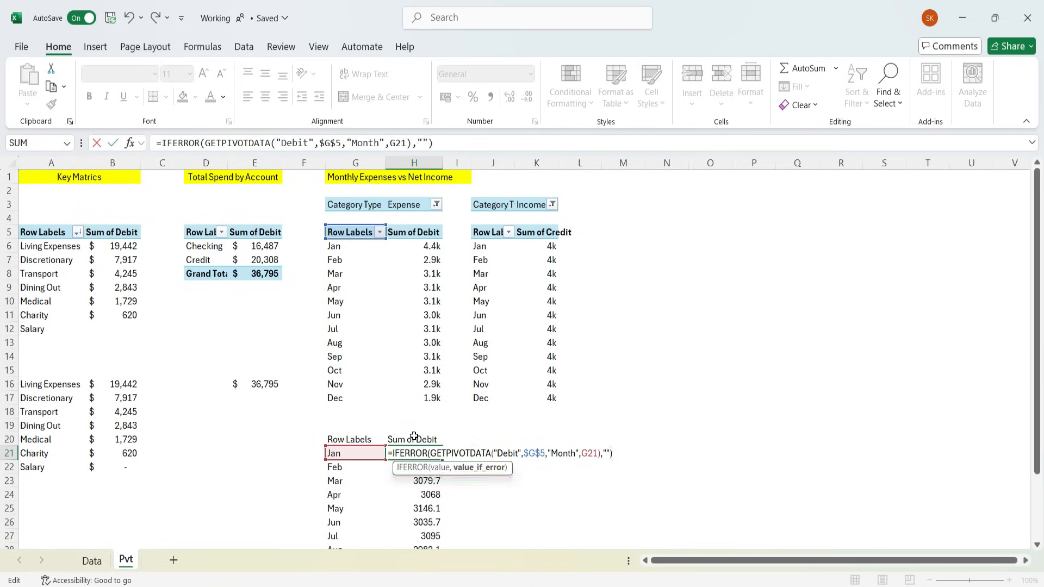
key(ctrl+Return)
Fill the IFERROR formula from H21 down through H32 and check the month reference in the copied formula.
key(ctrl+shift+Down)
key(Up)
key(Down)
key(F2)
key(Return)
key(F2)
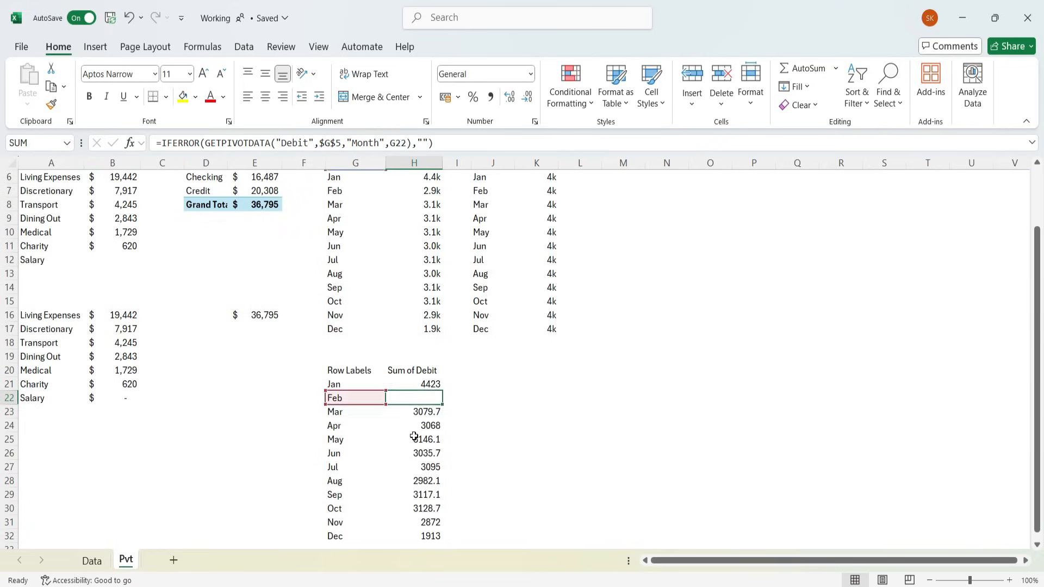
key(Return)
Apply the custom number format 0.0,"k" to the monthly expense values in H21:H32.
key(Up)
key(Up)
key(ctrl+Up)
key(ctrl+Up)
key(ctrl+Up)
key(Down)
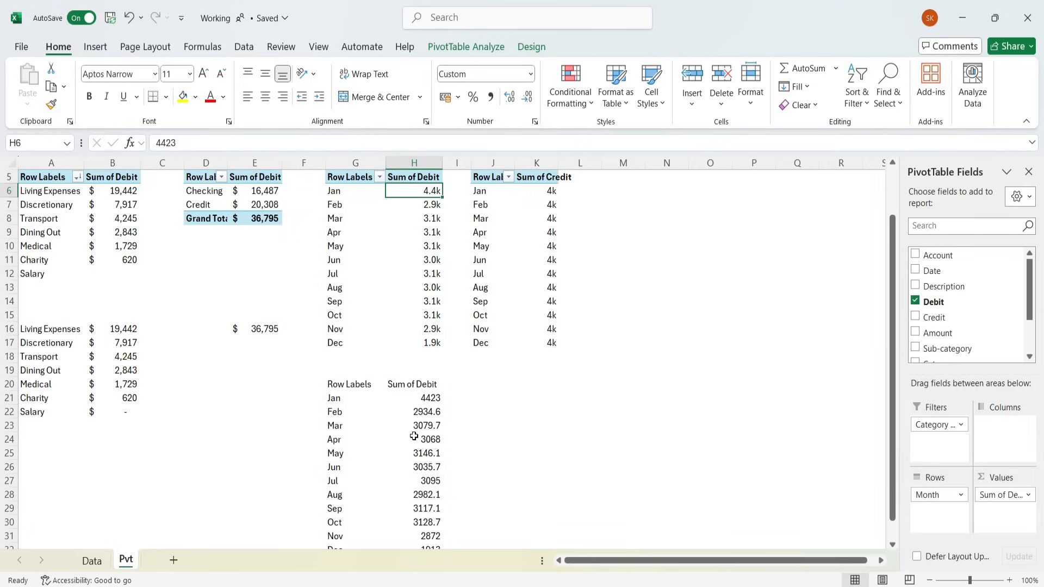
key(ctrl+Down)
key(ctrl+Down)
key(Down)
key(ctrl+shift+Down)
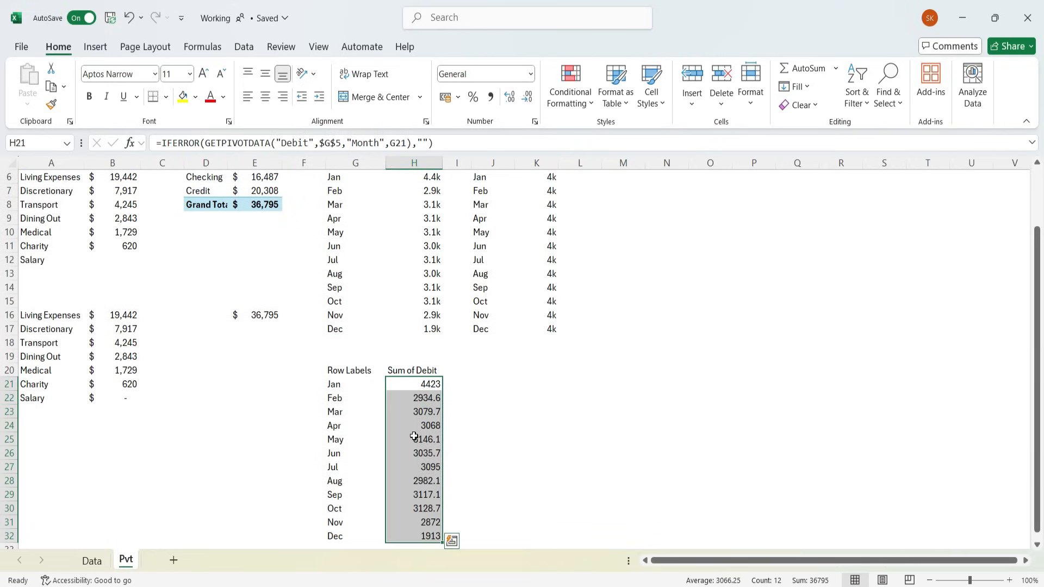
key(ctrl+q)
key(Escape)
click(535, 122)
click(372, 280)
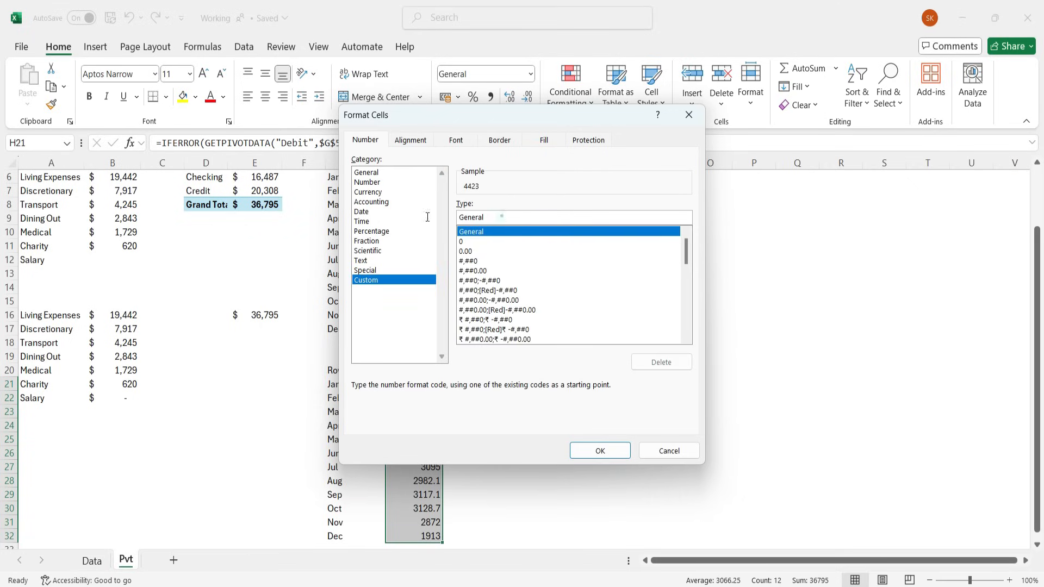
key(Tab)
key(BackSpace)
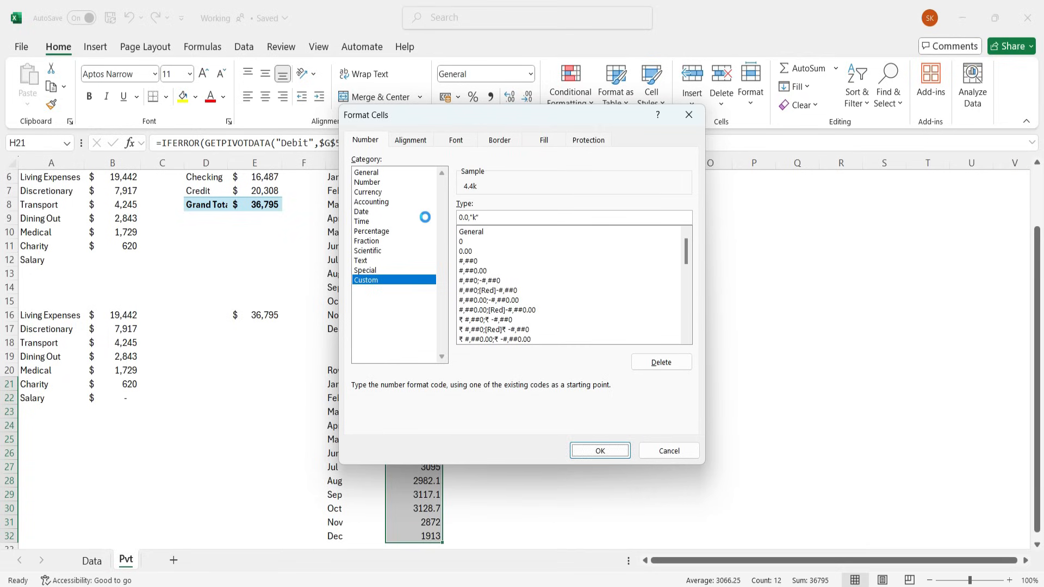
Rename the header in H20 to Expenses and enter the header Salary in I20.
key(Up)
key(F2)
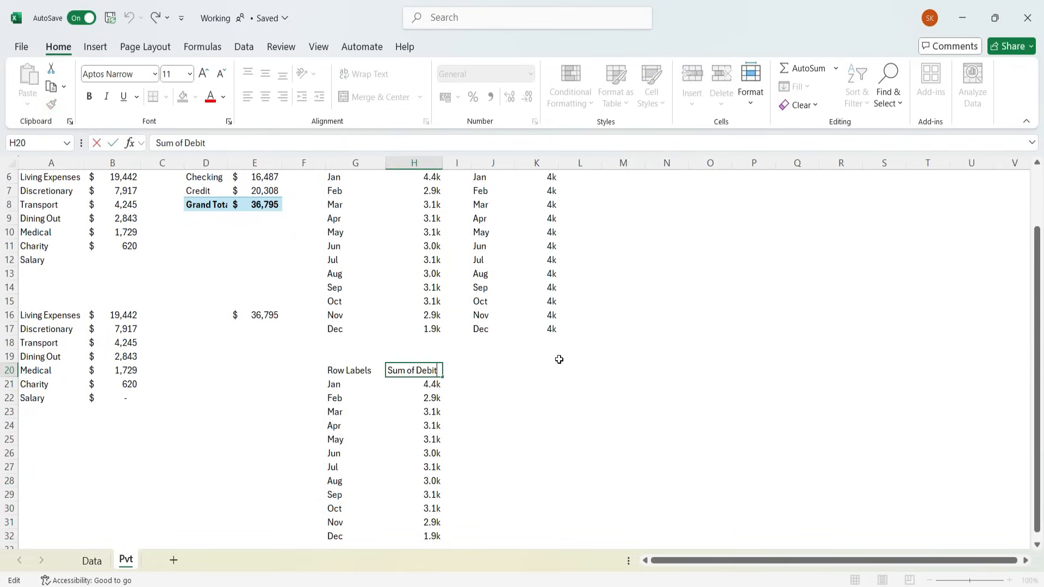
key(shift+Home)
text(E)
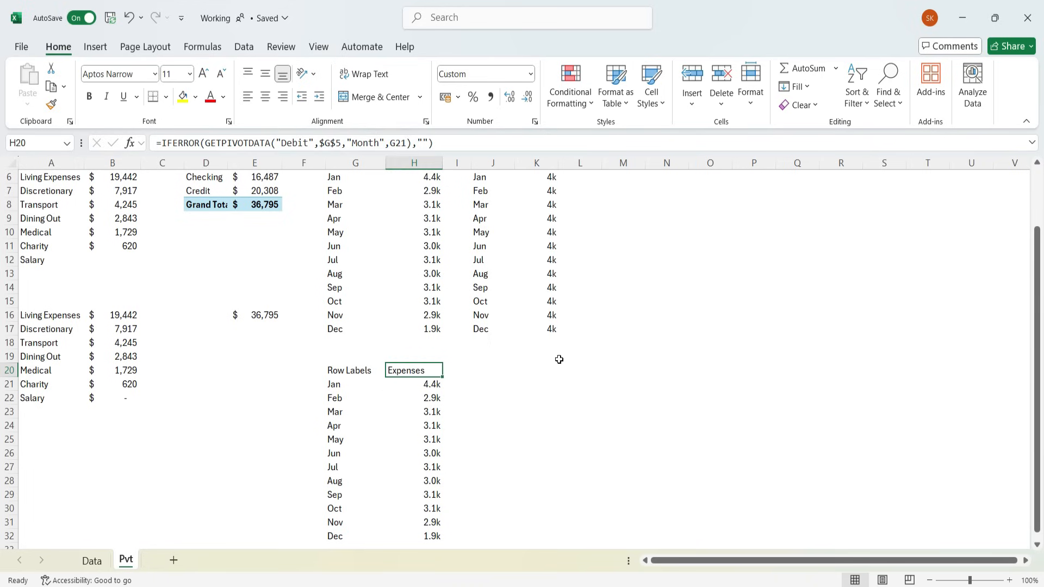
key(Tab)
text(Salary)
key(Return)
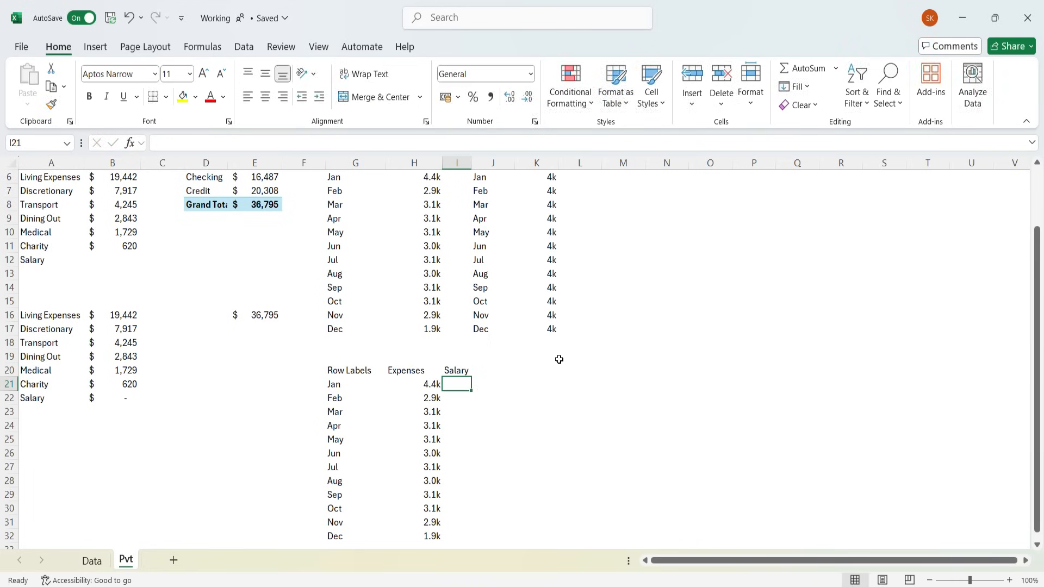
Link I21 to the January Sum of Credit in cell K6 of the income PivotTable.
text(=)
key(Up)
key(Up)
key(Up)
key(Up)
key(Up)
key(Up)
key(Up)
key(Up)
key(Up)
key(Up)
key(Up)
key(Up)
key(Up)
key(Up)
key(Up)
key(Up)
key(Up)
key(Up)
key(Up)
key(Up)
key(Right)
key(Down)
key(Down)
key(Down)
key(Down)
key(Down)
key(Down)
key(Up)
key(Right)
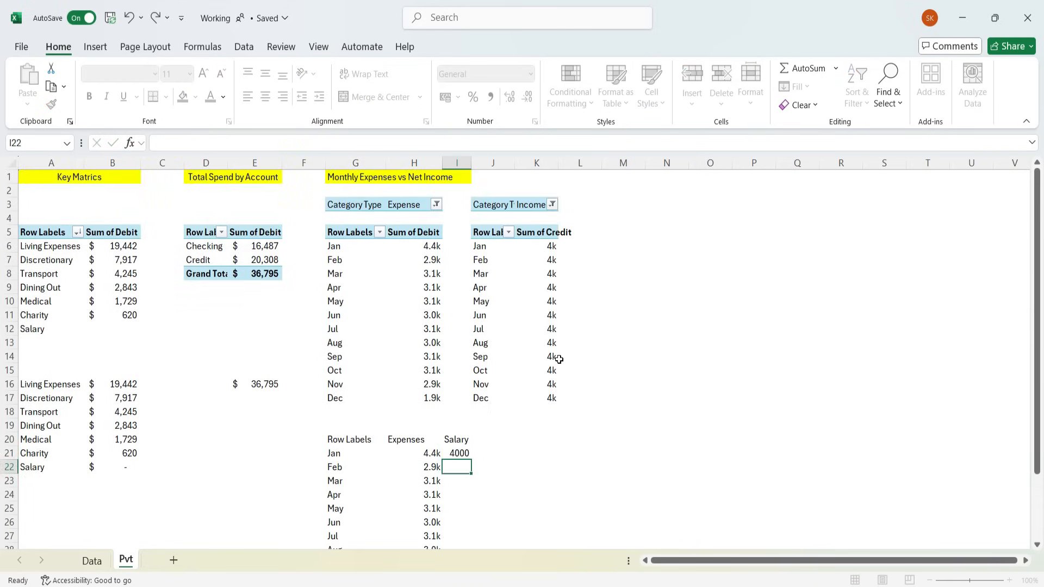
key(Return)
key(Up)
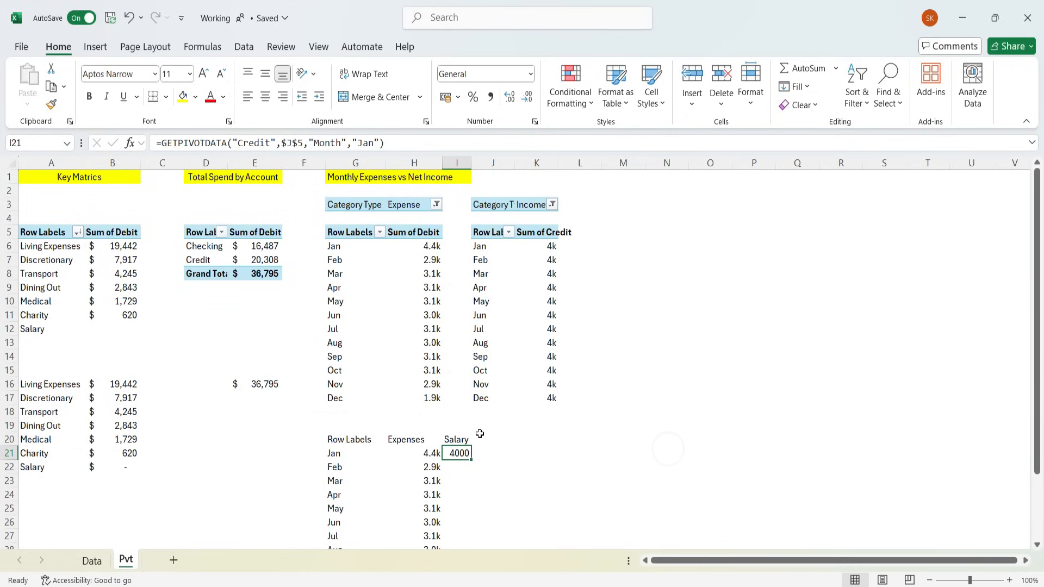
Apply the custom number format 0,"k" to the January salary value in I21.
key(ctrl+1)
click(366, 280)
key(Tab)
text(0)
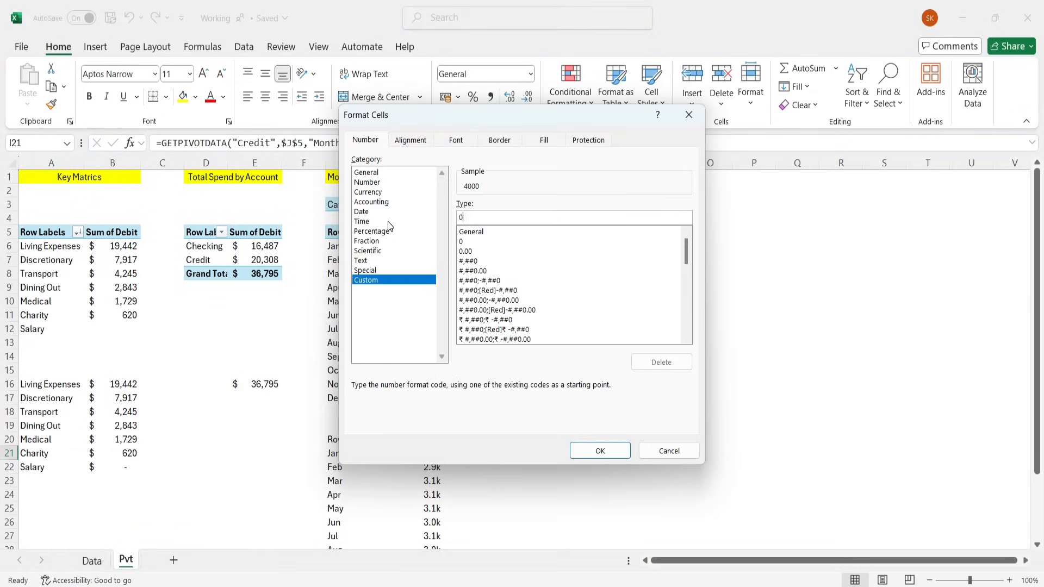
text(,)
text("k")
key(Return)
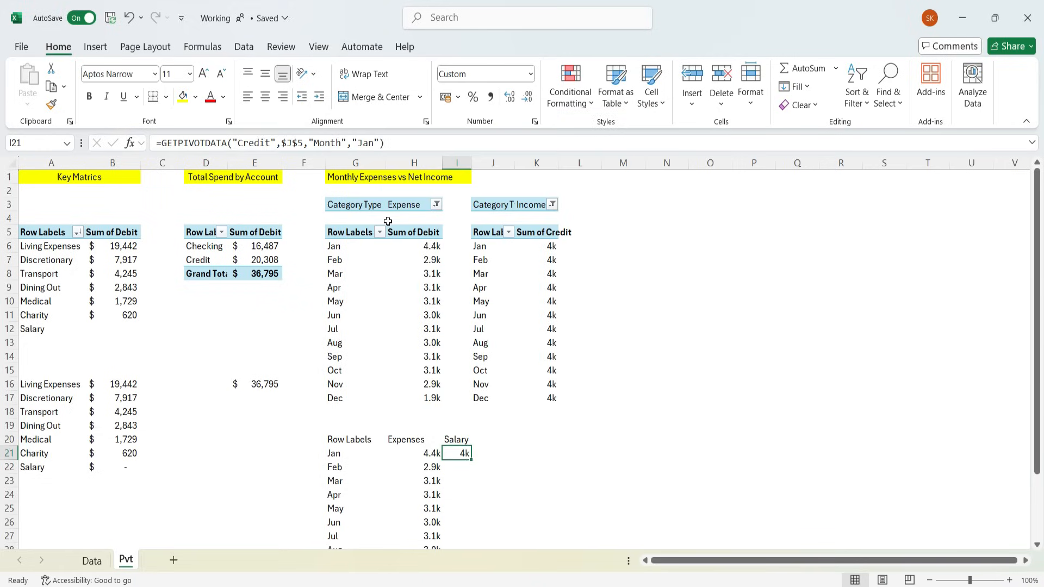
Replace the fixed "Jan" item in I21's GETPIVOTDATA formula with a reference to G21.
key(Up)
key(Down)
key(F2)
key(BackSpace)
key(BackSpace)
key(BackSpace)
key(BackSpace)
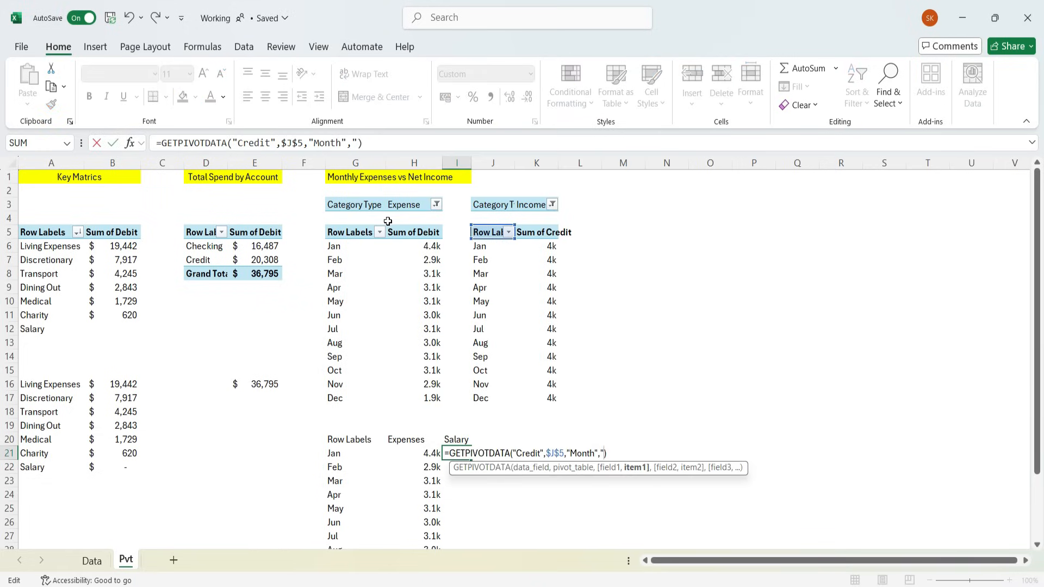
click(343, 457)
key(Return)
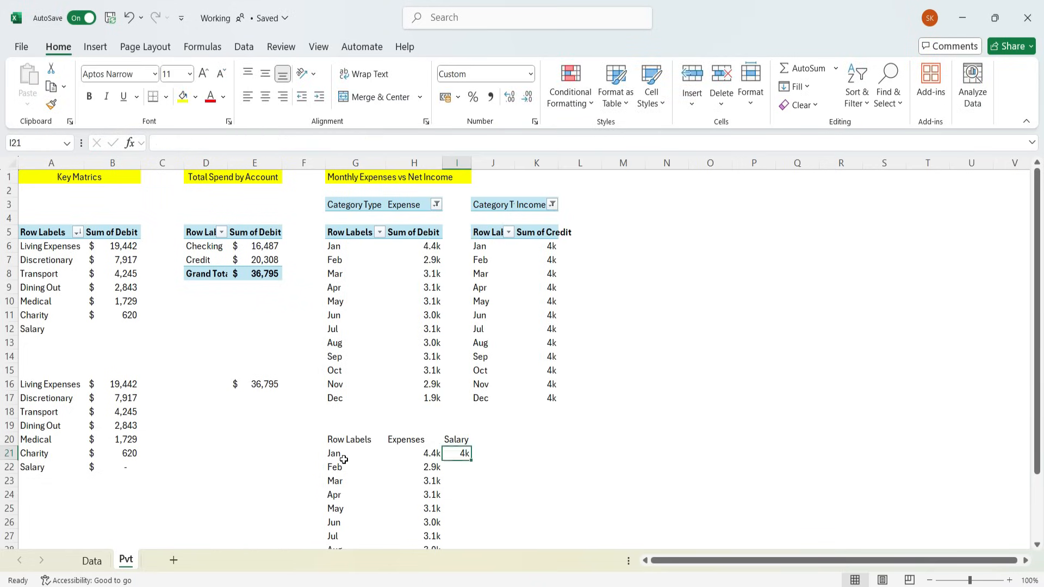
Fill the salary formula and its format from I21 down to the December row, I32.
key(Down)
key(Down)
key(Down)
key(Down)
key(Down)
key(Down)
key(Down)
key(Down)
key(Down)
key(Down)
key(ctrl+shift+Up)
key(ctrl+d)
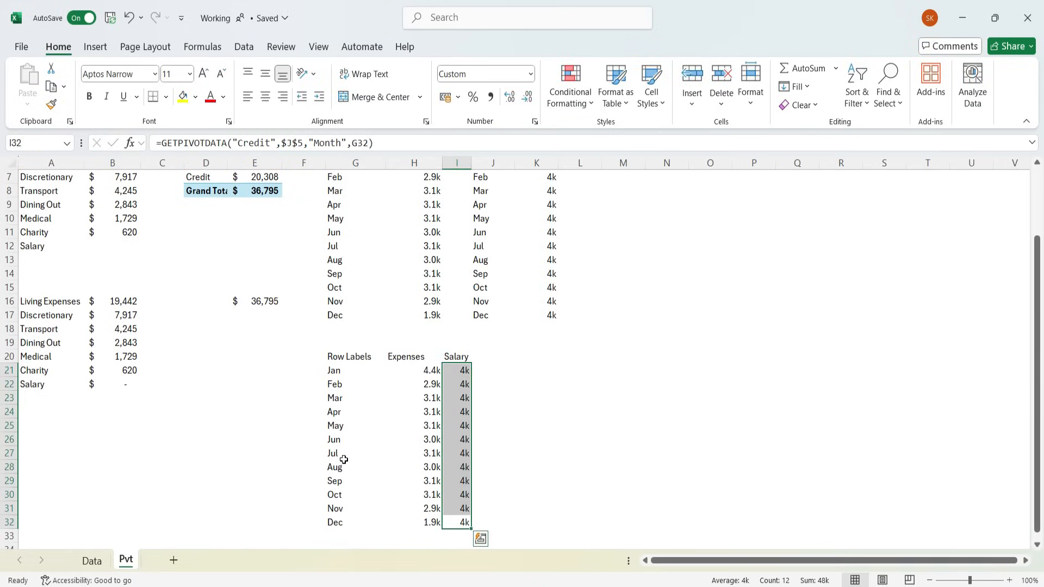
Copy the monthly expense PivotTable in G3:H17, including its Category Type filter, and paste it at M3.
key(Up)
key(Up)
key(Up)
key(Up)
key(Up)
key(Up)
key(Up)
key(Up)
key(Up)
key(Up)
key(Up)
key(Up)
key(Up)
key(Up)
key(Up)
key(Up)
key(Up)
key(Up)
key(Up)
key(Up)
key(Right)
key(Right)
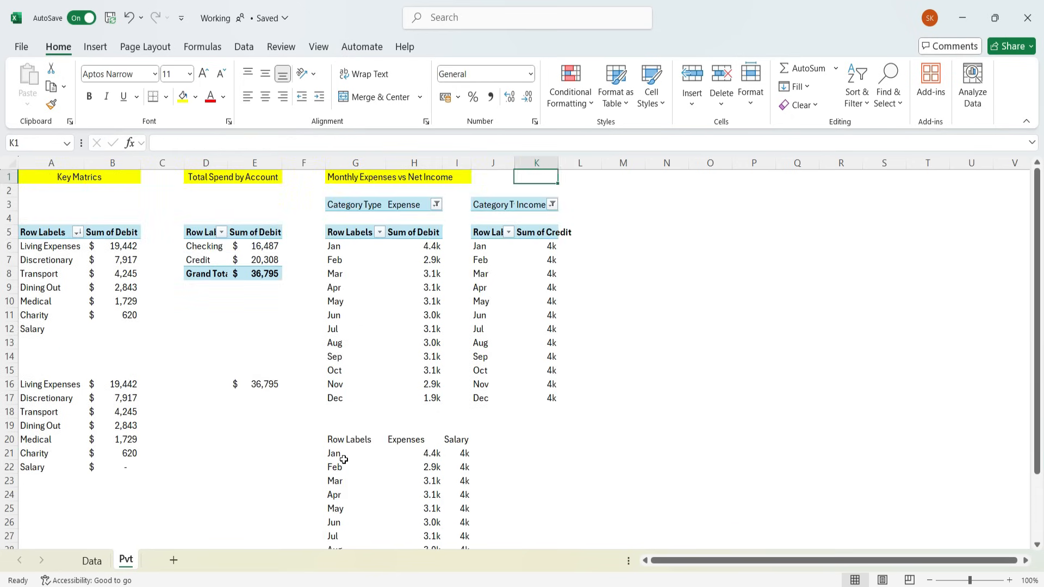
key(Down)
key(Down)
key(Left)
key(Up)
key(Down)
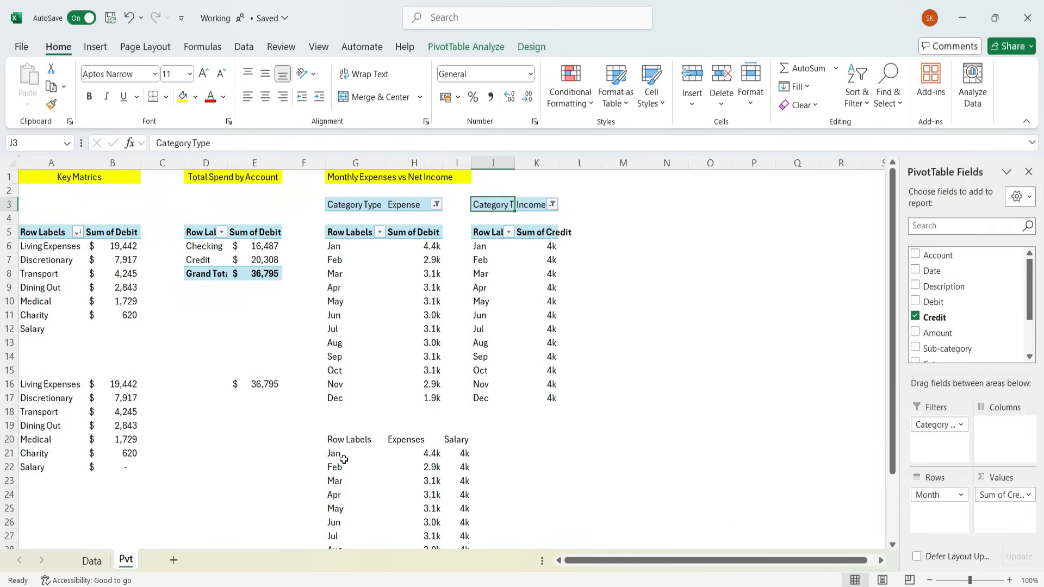
key(Up)
key(Up)
key(Left)
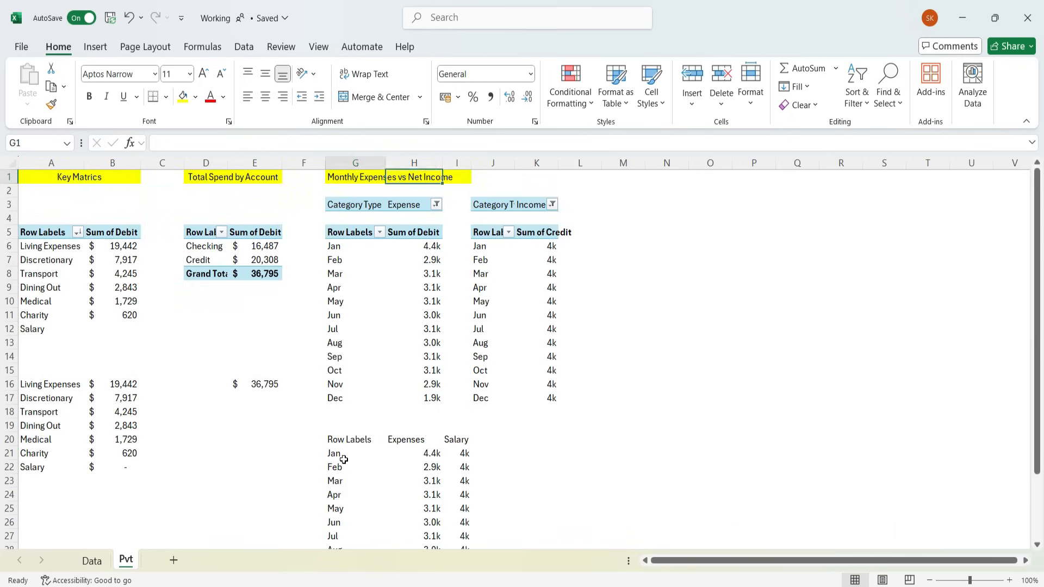
key(Down)
key(Down)
key(ctrl+shift+Right)
key(ctrl+shift+Down)
key(ctrl+shift+Down)
key(ctrl+c)
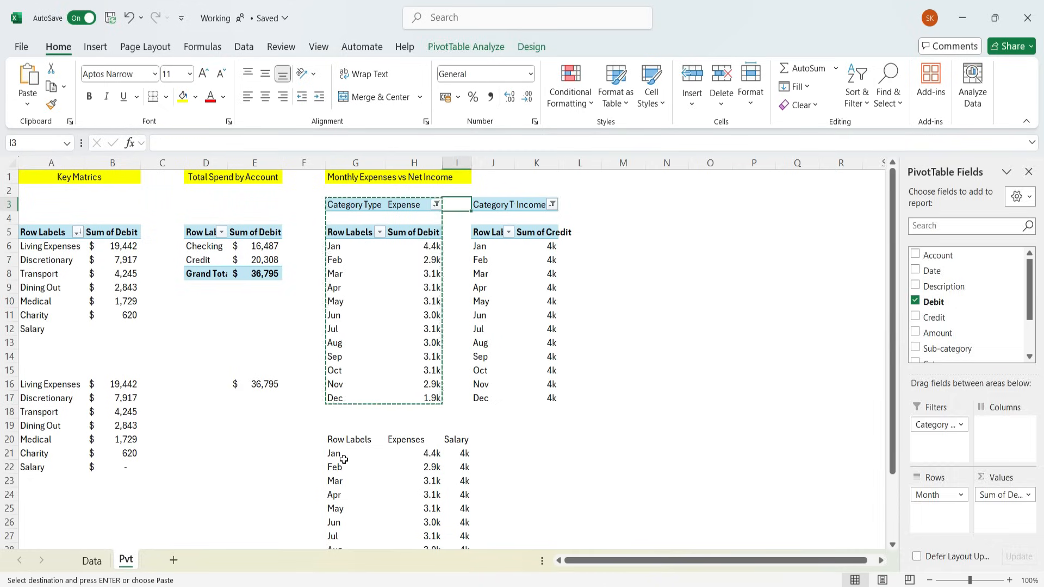
key(Right)
key(Right)
key(Right)
key(Right)
key(Right)
key(Right)
key(ctrl+v)
Replace Month with Sub-category as the row field of the pasted PivotTable at M3.
key(Right)
key(Left)
key(Down)
key(Down)
key(Down)
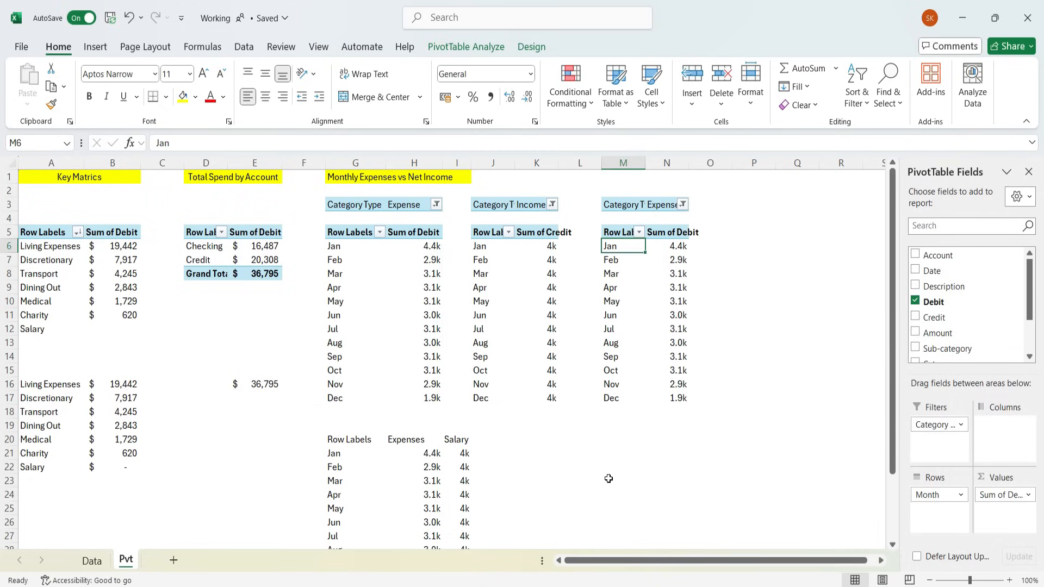
mouse_move(938, 498)
mouse_down()
mouse_move(967, 326)
mouse_move(956, 310)
mouse_move(938, 505)
mouse_up()
scroll(955, 303, down, 2)
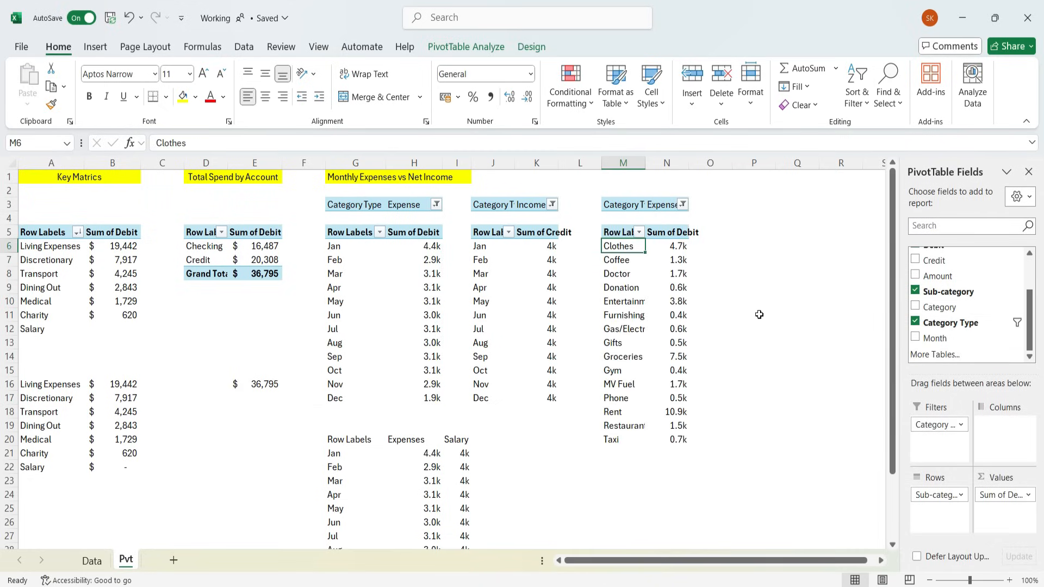
Format the sub-category debit values N6:N20 as US dollar accounting without decimals, and auto-fit column M.
click(682, 234)
drag(676, 246, 678, 438)
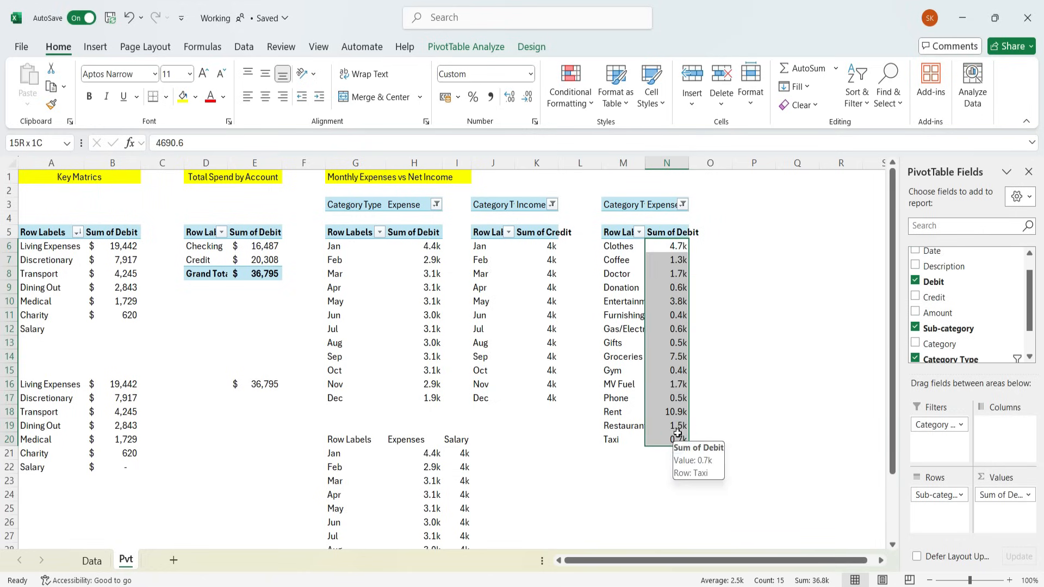
click(457, 97)
click(479, 136)
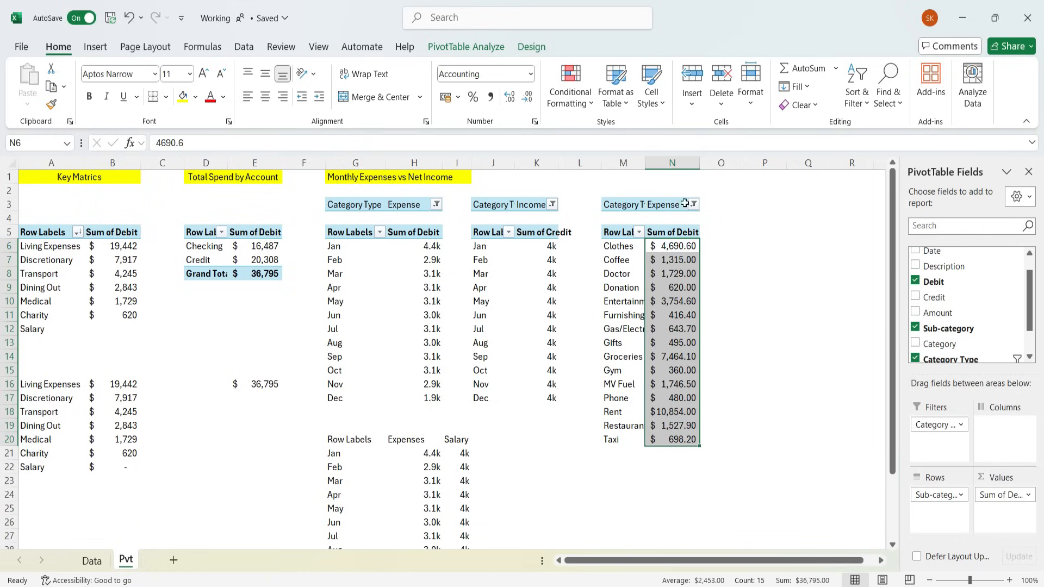
click(527, 99)
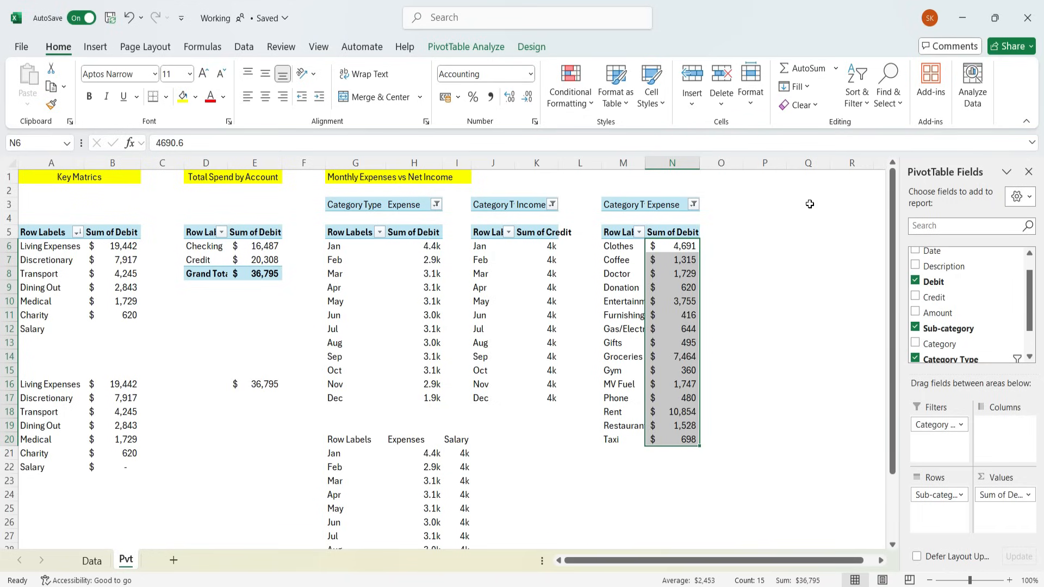
double_click(645, 162)
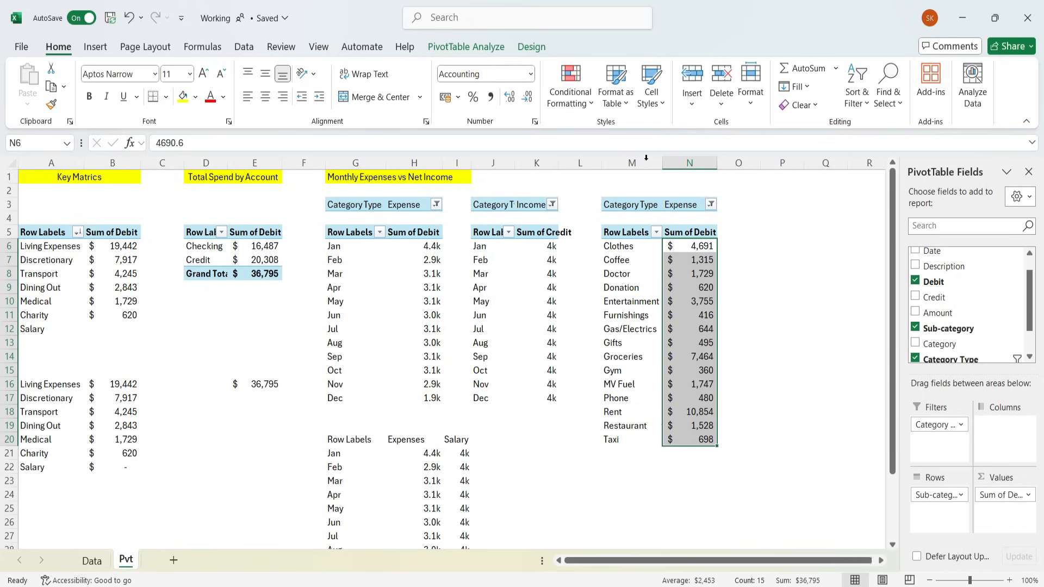
click(781, 248)
Copy the sub-category PivotTable range M5:N20 and paste it as values only at M22.
click(641, 245)
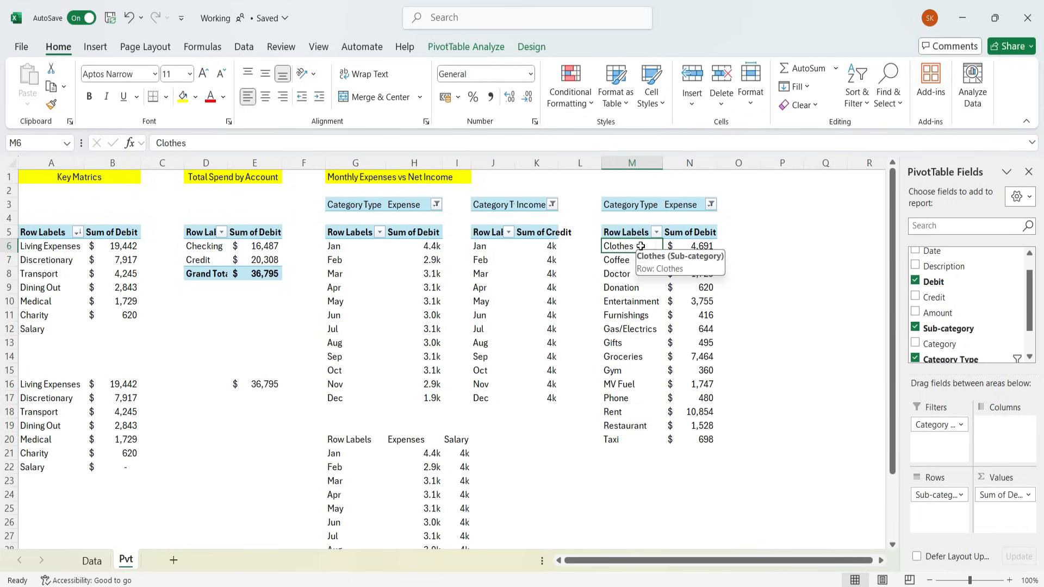
key(Up)
key(Up)
key(Up)
key(Down)
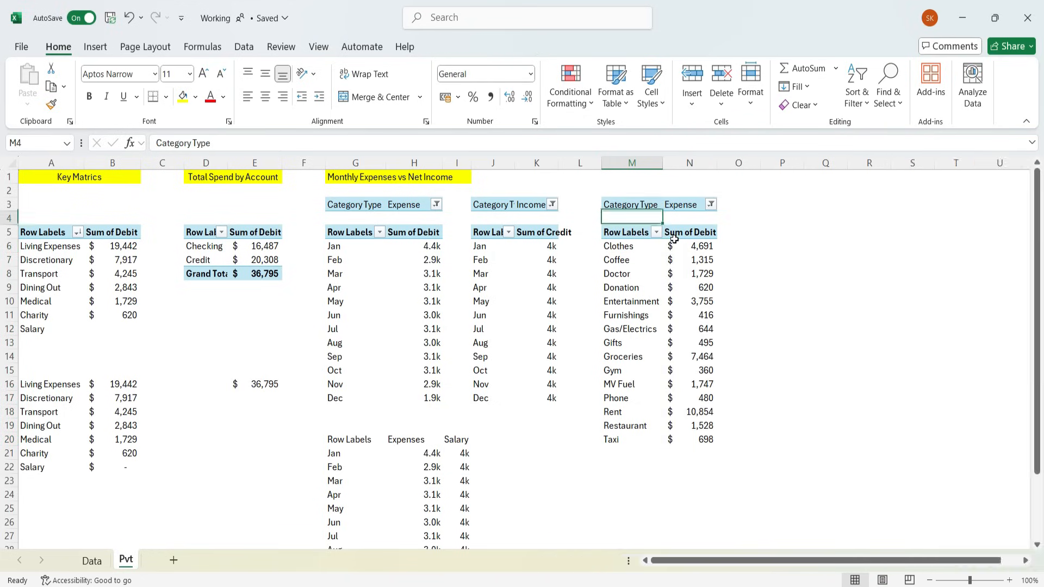
key(Down)
key(Down)
key(Down)
key(Up)
key(Up)
key(ctrl+shift+Right)
key(ctrl+shift+Down)
key(ctrl+c)
key(ctrl+Down)
key(Down)
key(Down)
key(Up)
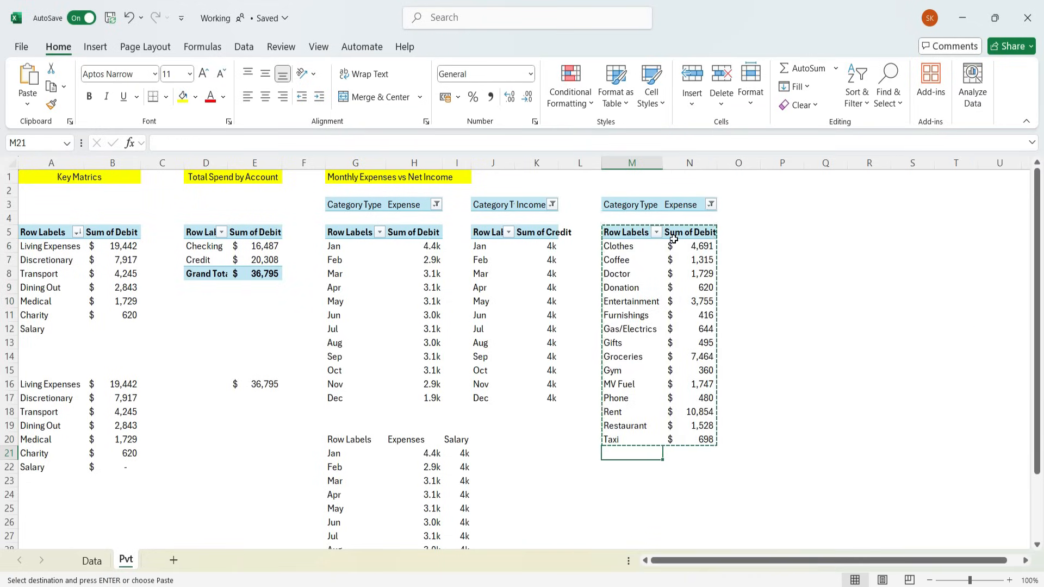
key(ctrl+alt+v)
key(v)
key(Return)
Link N23 to the Clothes Sum of Debit in cell N6 of the sub-category PivotTable.
key(Down)
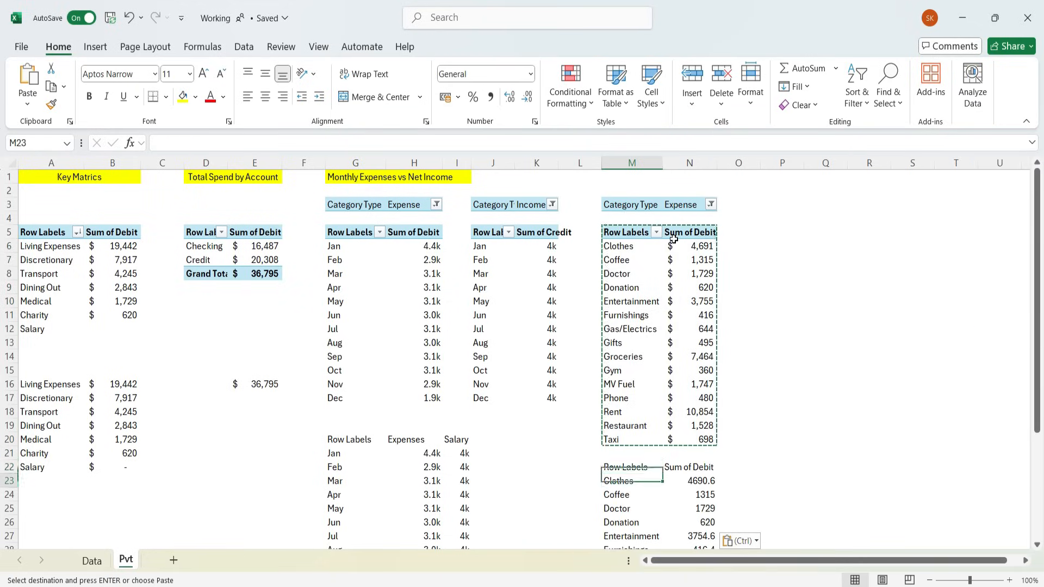
key(Right)
text(=)
key(Up)
key(Up)
key(Up)
key(Up)
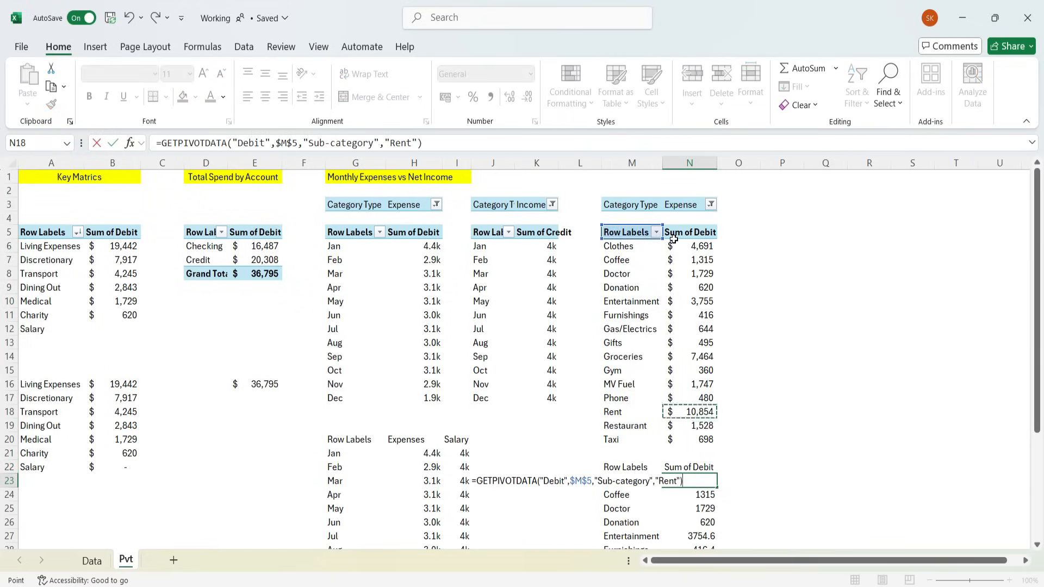
key(Up)
key(Up)
key(Up)
key(Up)
key(Up)
key(Up)
key(Up)
key(Up)
key(Up)
key(Up)
key(Up)
key(Up)
key(ctrl+Return)
Replace the fixed "Clothes" item in N23's GETPIVOTDATA formula with M23 and wrap the formula in IFERROR returning 0.
key(F2)
key(BackSpace)
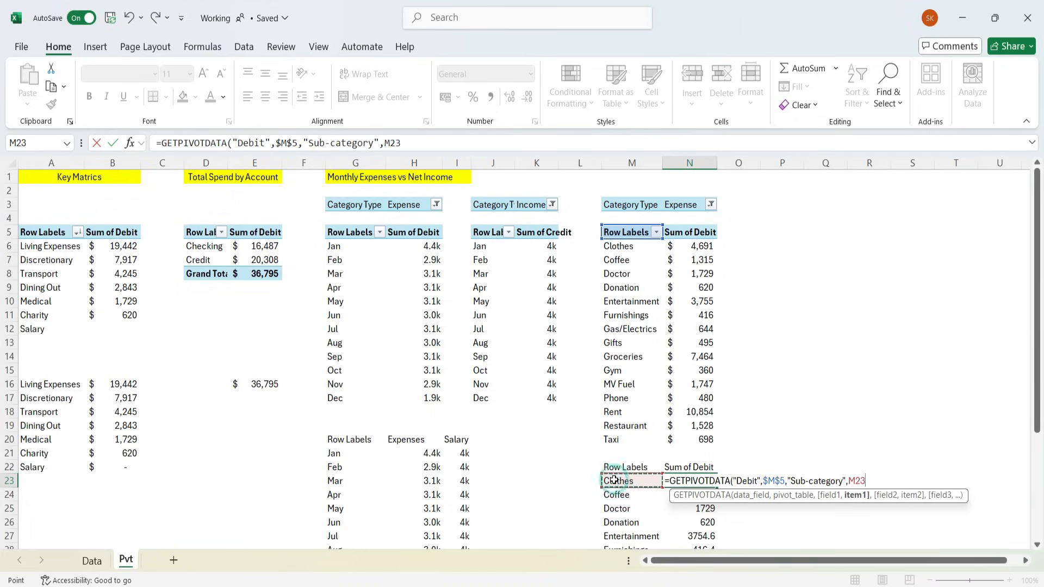
key(Home)
key(Right)
text(IFERROR()
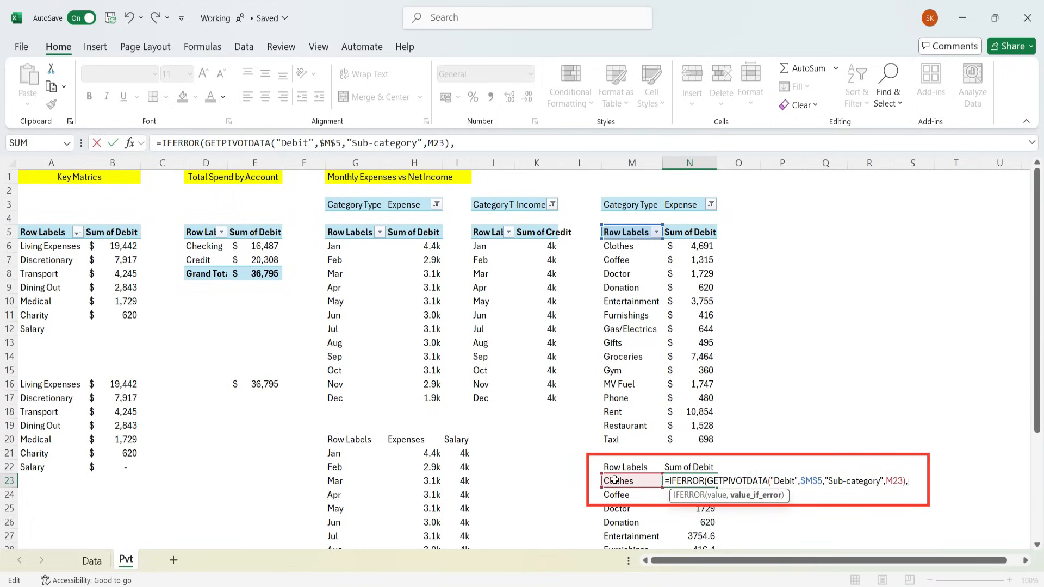
text(0))
key(ctrl+Return)
Format the linked sub-category amounts N23:N37 as US dollar accounting without decimals.
scroll(614, 480, down, 3)
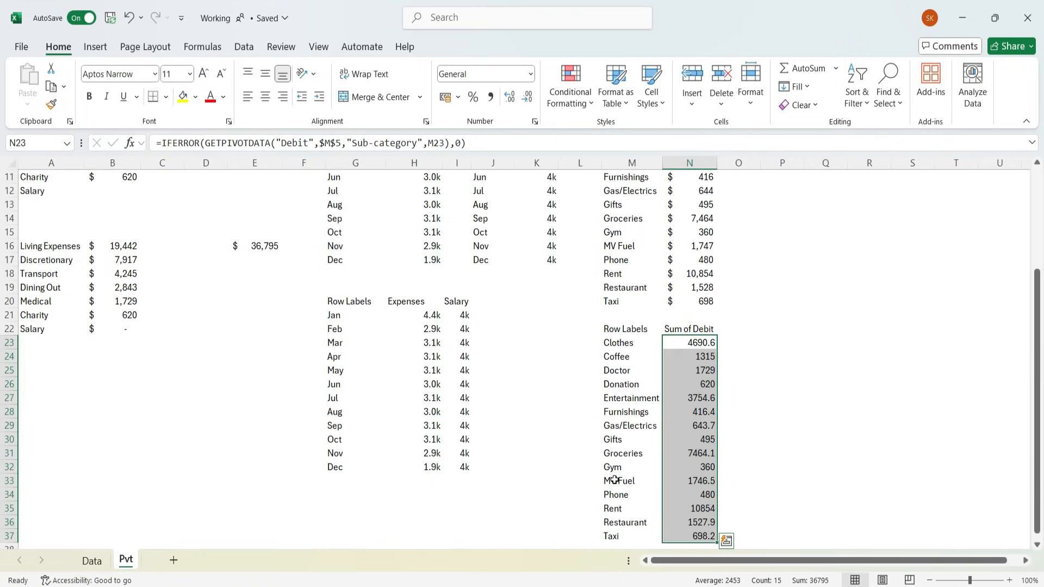
key(Up)
key(Down)
key(Down)
key(Down)
key(Up)
key(Up)
key(ctrl+shift+Down)
click(458, 96)
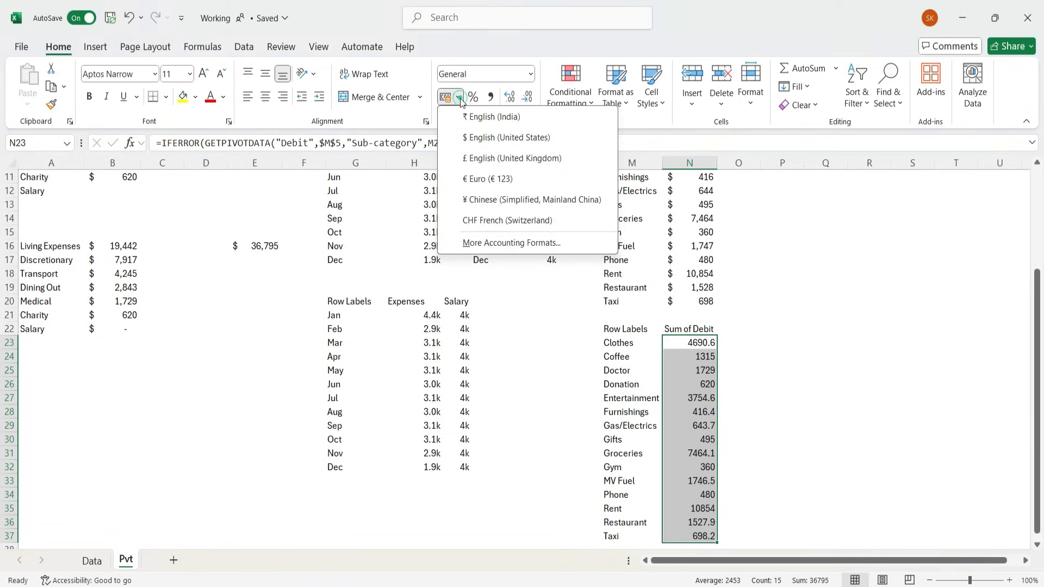
click(489, 136)
click(525, 97)
click(525, 98)
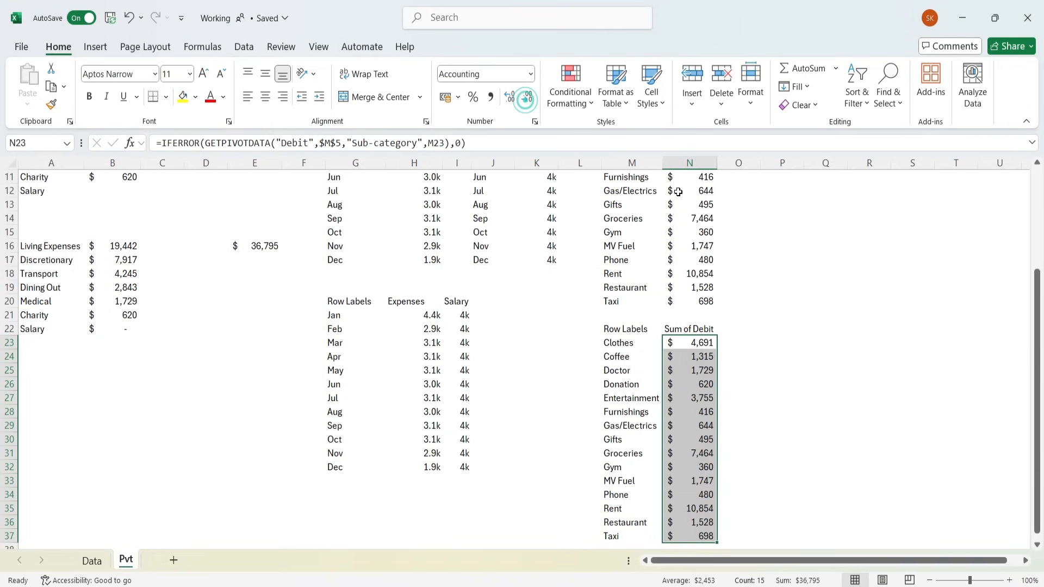
Enter the heading "All Expenses" in M1 above the sub-category PivotTable and fill M1:N1 yellow.
key(ctrl+Up)
key(ctrl+Up)
key(ctrl+Up)
key(ctrl+Up)
key(ctrl+Up)
key(Left)
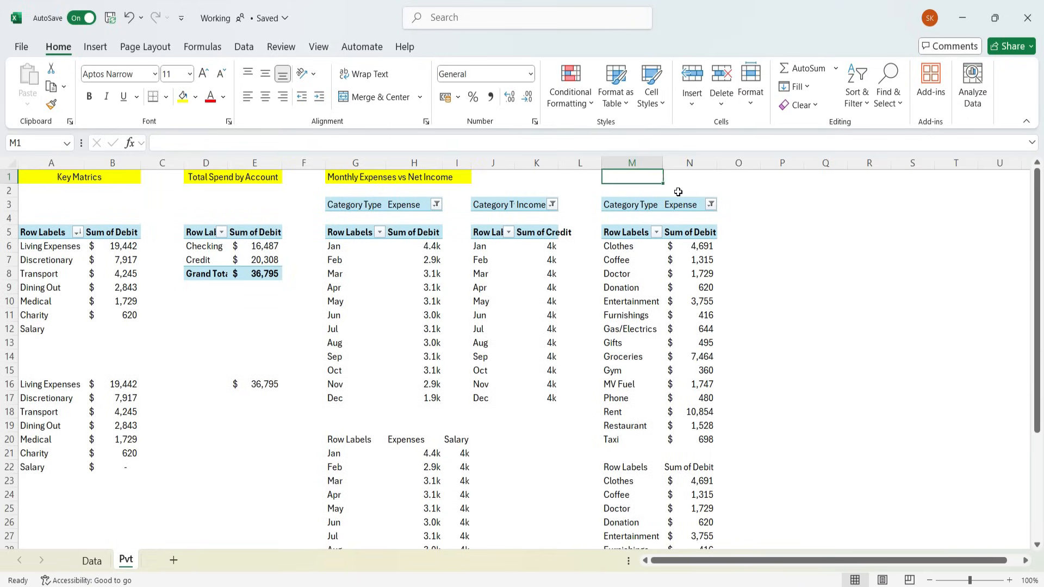
text(All Ex)
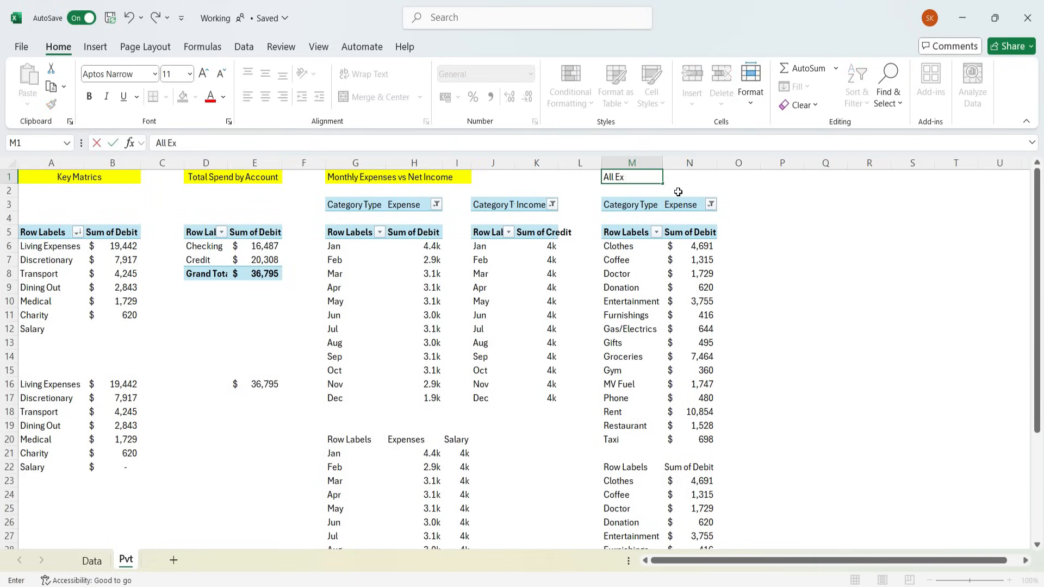
text(penses)
key(Return)
key(Up)
key(shift+Right)
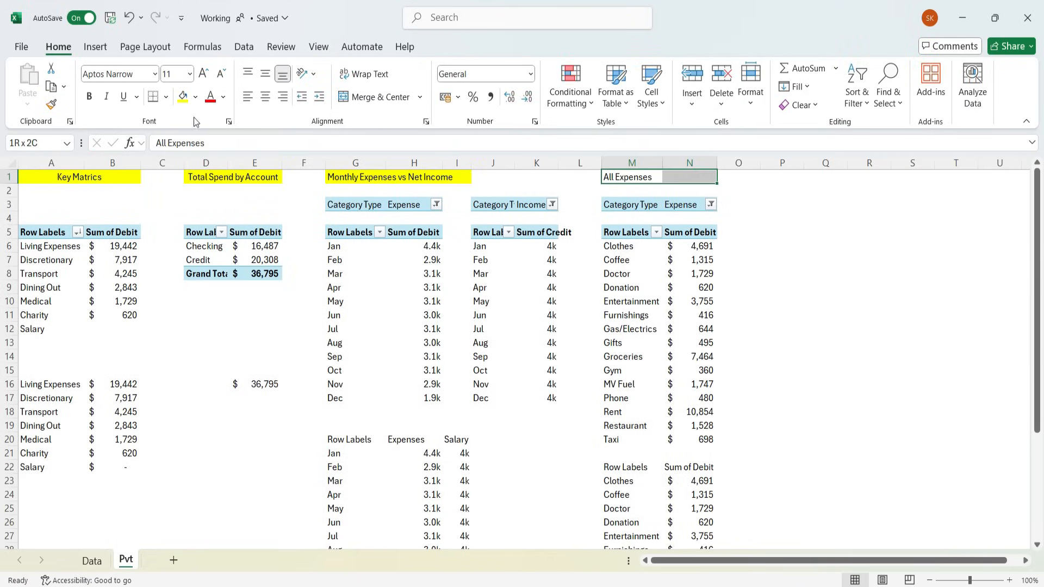
click(183, 97)
Copy the yellow M1 heading to P1 and change its text to "Expenses by Category".
key(Down)
key(Down)
key(Down)
key(Up)
key(Up)
key(Up)
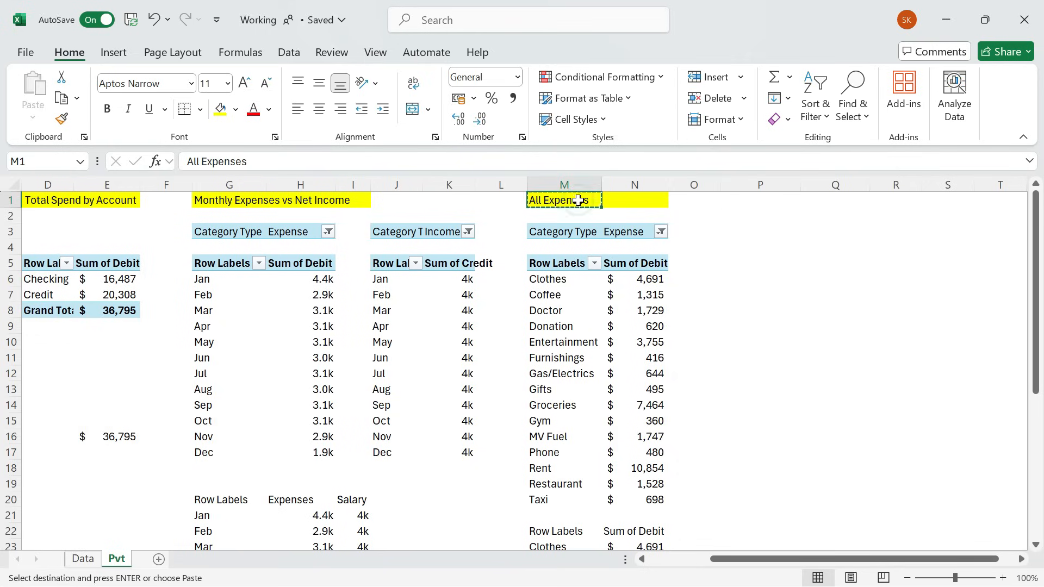
key(Right)
key(Right)
key(Right)
key(Return)
key(F2)
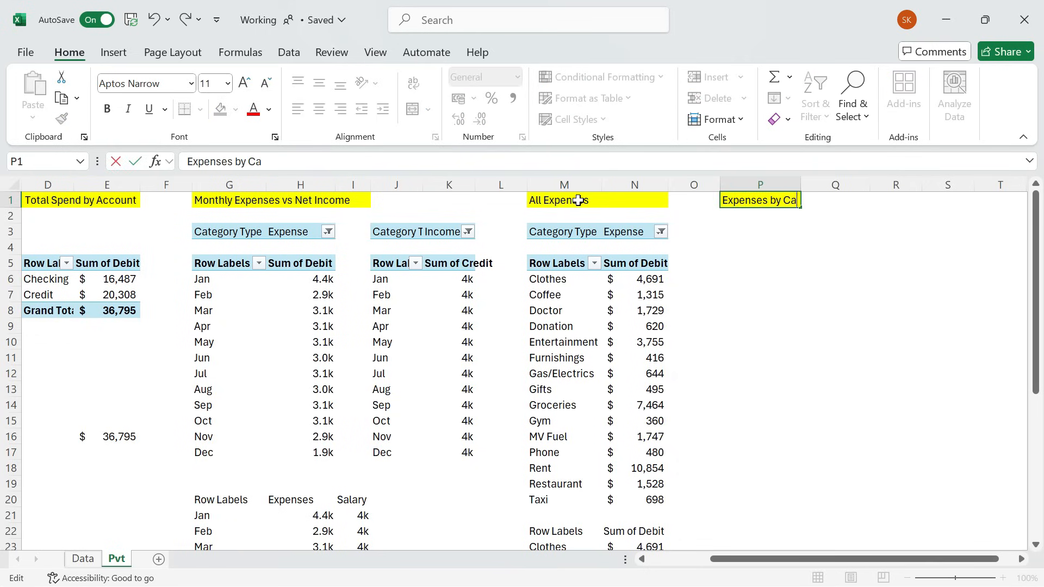
text(ry)
key(Return)
key(Left)
key(Left)
key(Left)
key(Down)
key(ctrl+Up)
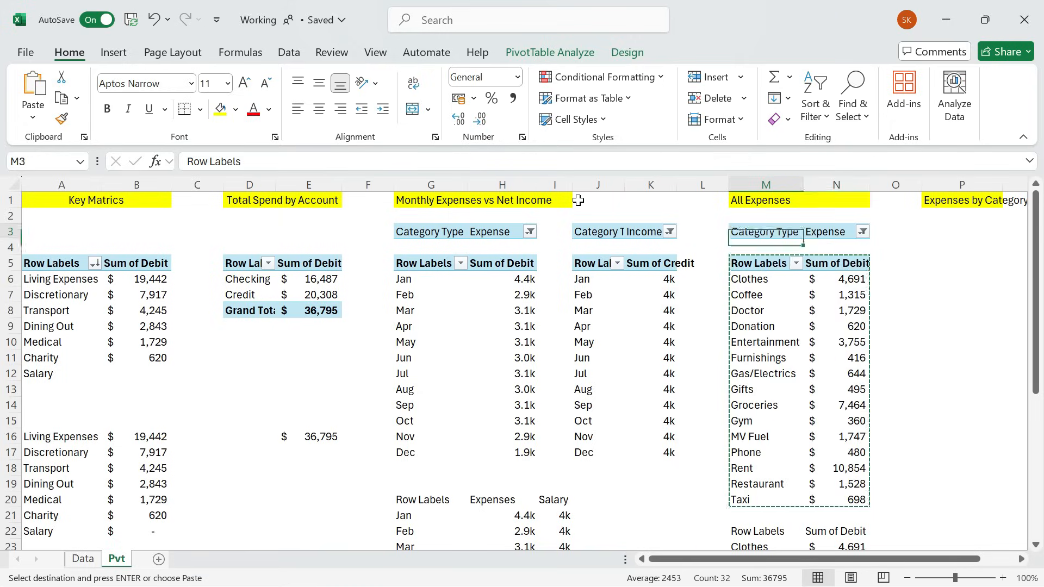
key(ctrl+shift+Right)
key(ctrl+shift+Down)
Copy the Total Spend by Account PivotTable, starting at D5, to P5 below the Expenses by Category heading.
key(Left)
key(Left)
key(Left)
key(Left)
key(Left)
key(Left)
key(Left)
key(Left)
key(Down)
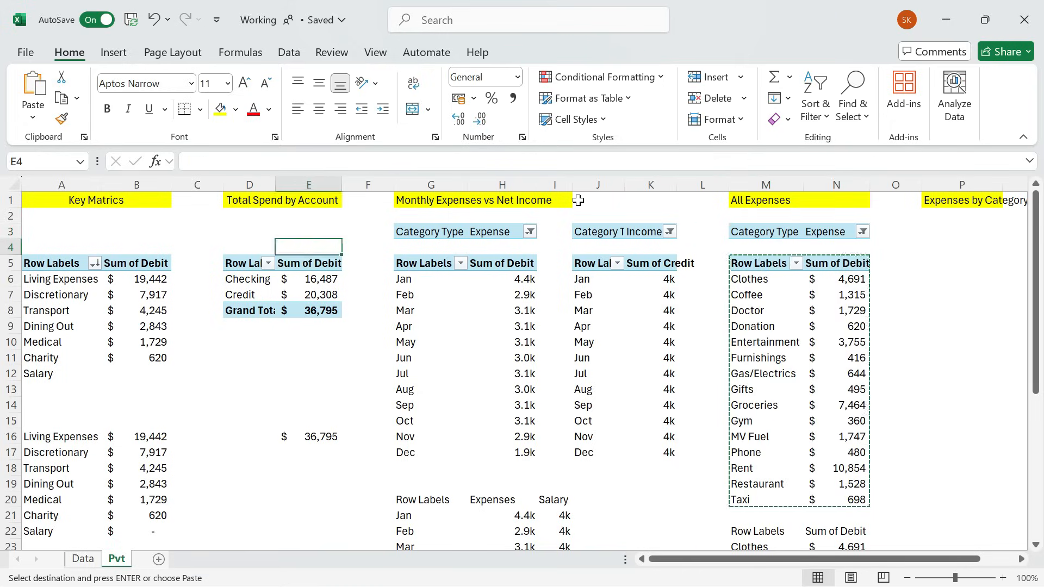
key(Left)
key(Down)
key(ctrl+shift+Right)
key(ctrl+shift+Down)
key(ctrl+c)
key(Right)
key(Right)
key(Right)
key(Right)
key(Right)
key(Right)
key(Right)
key(Right)
key(Right)
key(Right)
key(Right)
key(Right)
key(Right)
key(Right)
key(Right)
key(Right)
key(Right)
key(Right)
key(Right)
key(Right)
key(Left)
key(Left)
key(Left)
key(Left)
key(Left)
key(Left)
key(Left)
key(Left)
key(Left)
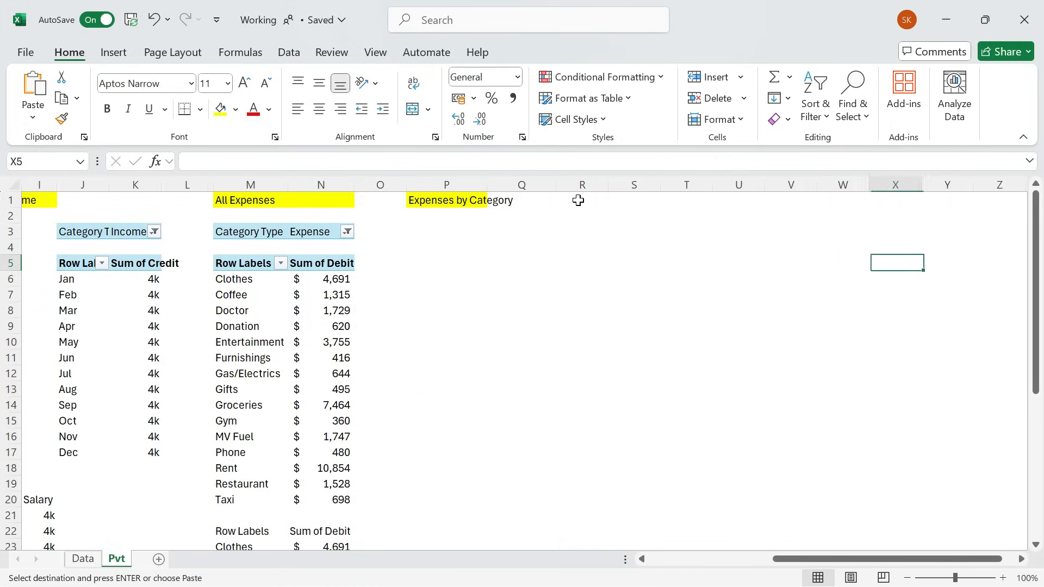
key(ctrl+v)
key(Down)
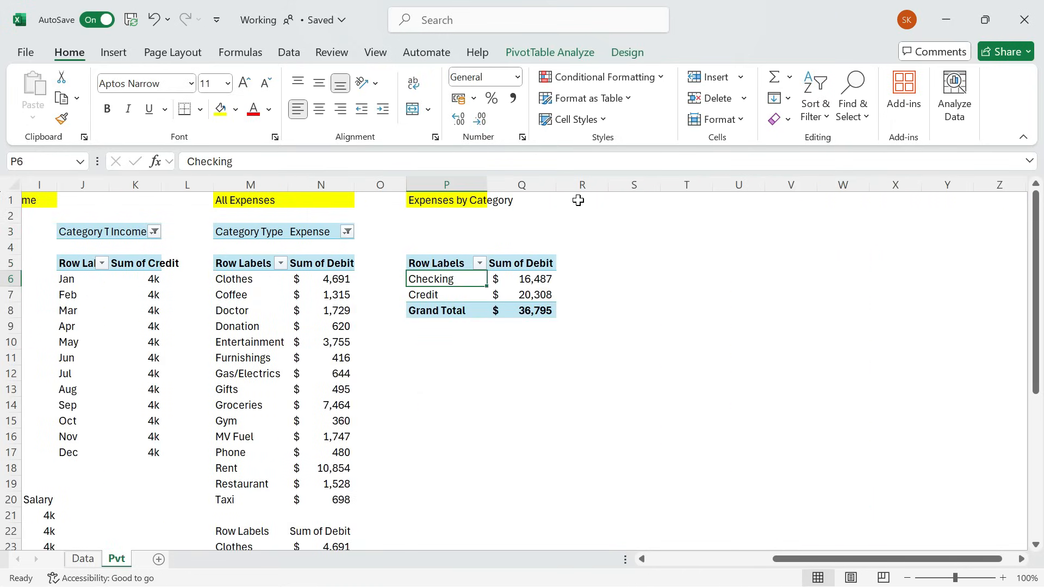
Show the copied PivotTable's field list and replace Sum of Debit with Sum of Amount in its values.
key(Right)
key(shift+F10)
click(633, 572)
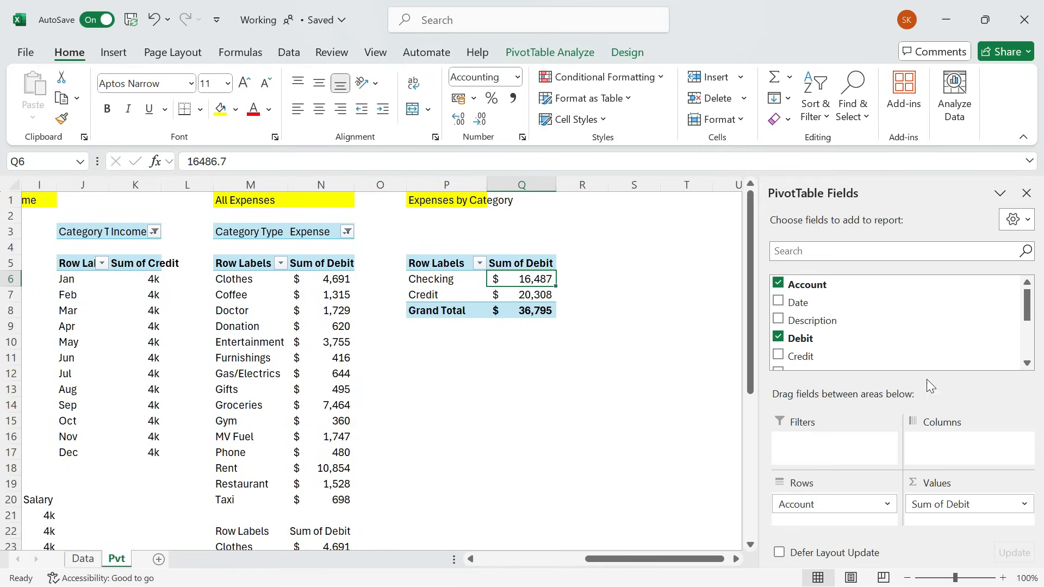
mouse_move(960, 505)
mouse_down()
mouse_move(879, 325)
mouse_move(983, 536)
mouse_move(970, 501)
mouse_up()
click(1027, 363)
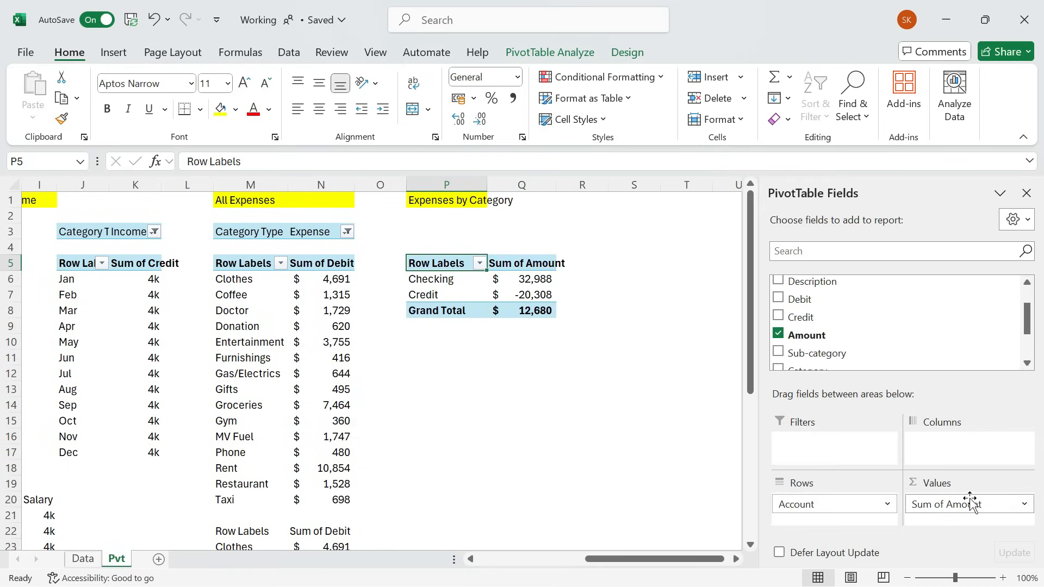
Replace Account with Category as the row field of the PivotTable at P5.
mouse_move(819, 506)
mouse_down()
mouse_move(862, 326)
mouse_move(896, 326)
mouse_move(811, 504)
mouse_up()
scroll(1025, 333, down, 1)
click(664, 309)
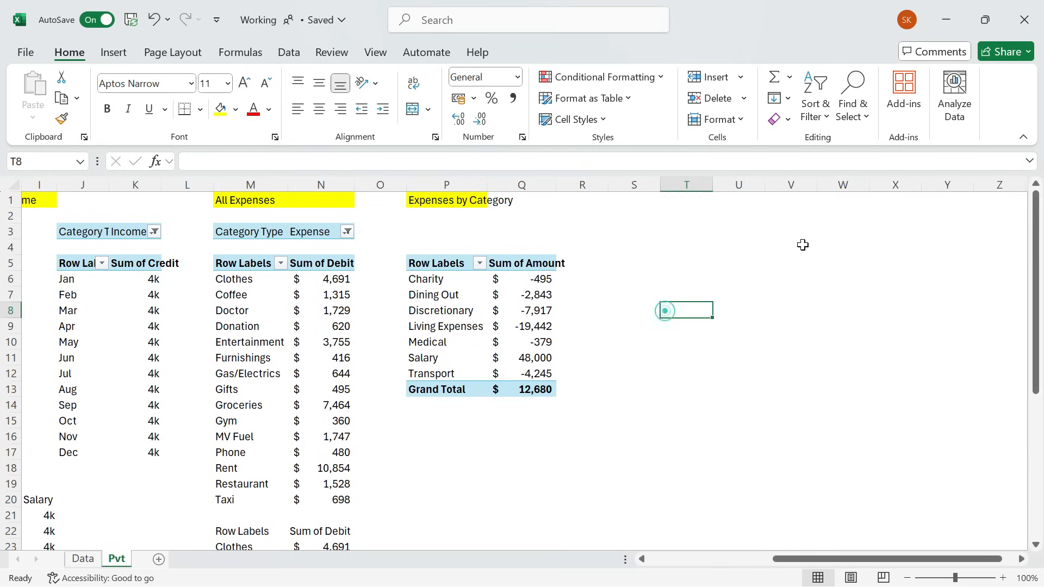
Copy the category PivotTable P5:Q13 and paste its values and formats at P17.
click(441, 263)
key(ctrl+shift+Down)
key(ctrl+c)
key(Down)
key(Down)
key(Down)
key(Down)
key(Down)
key(Down)
key(Down)
key(Down)
key(Down)
key(Down)
key(Down)
key(Down)
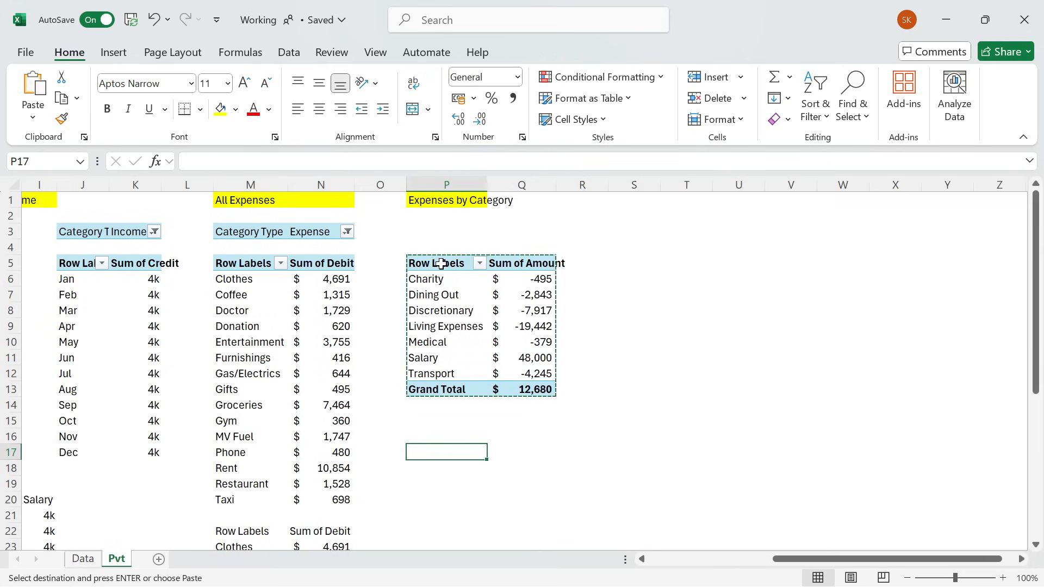
key(alt+e)
key(s)
key(v)
key(Return)
key(alt+e)
key(s)
key(t)
key(Return)
key(Up)
key(Down)
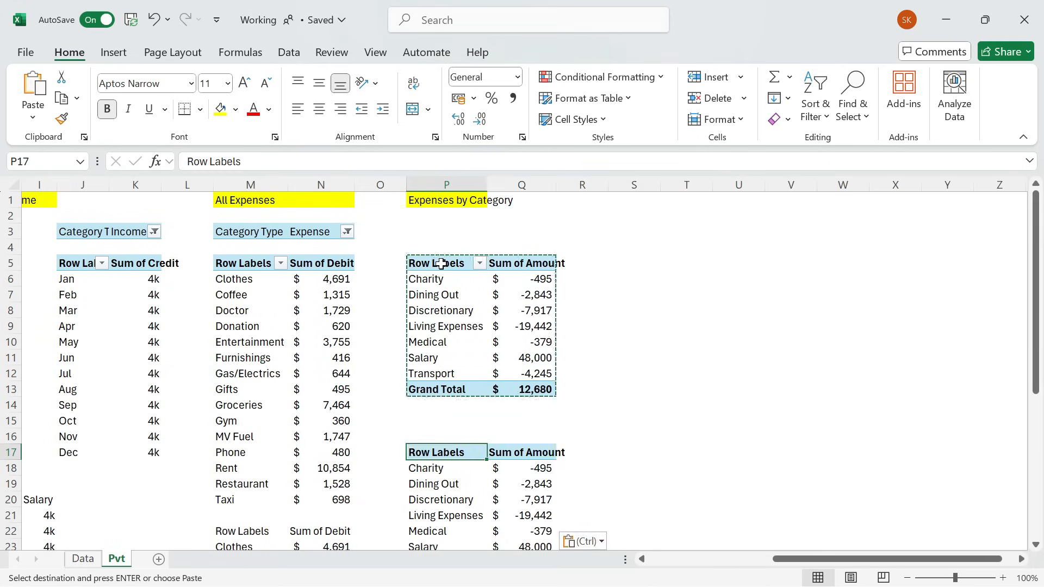
Clear the Grand Total row, contents and formatting, from the pasted category summary.
key(ctrl+Down)
key(shift+Right)
key(alt+e)
key(a)
key(a)
key(Up)
key(Up)
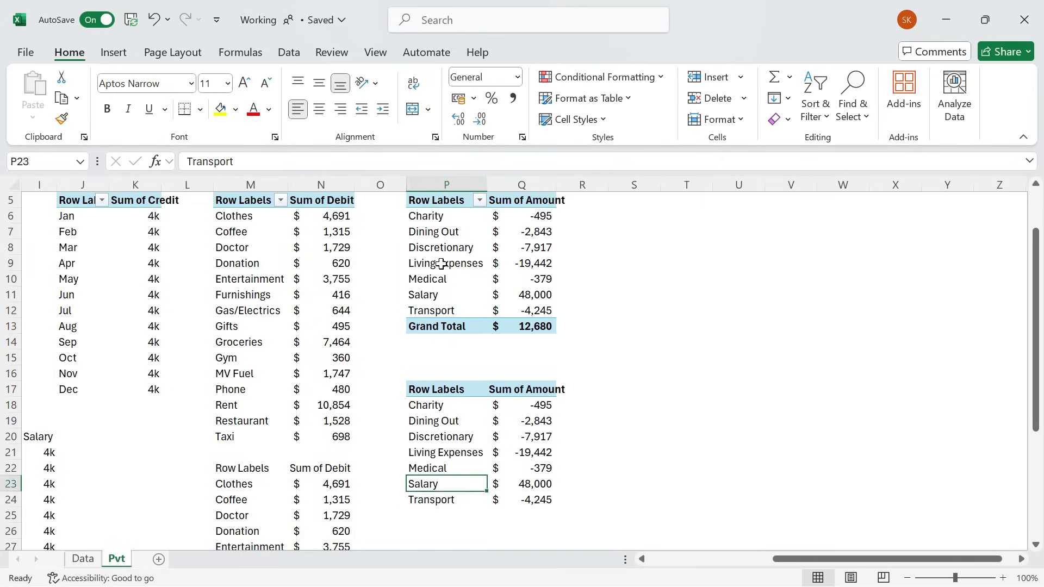
Replace the first label of the pasted summary, P18, with "Salary".
key(ctrl+Up)
key(Down)
key(Up)
key(Right)
key(Left)
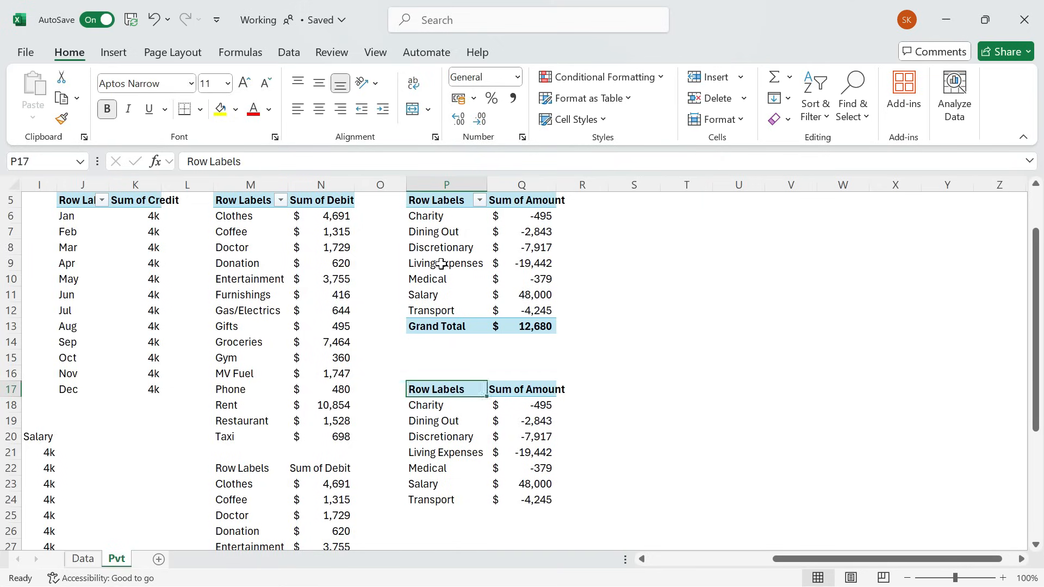
key(Down)
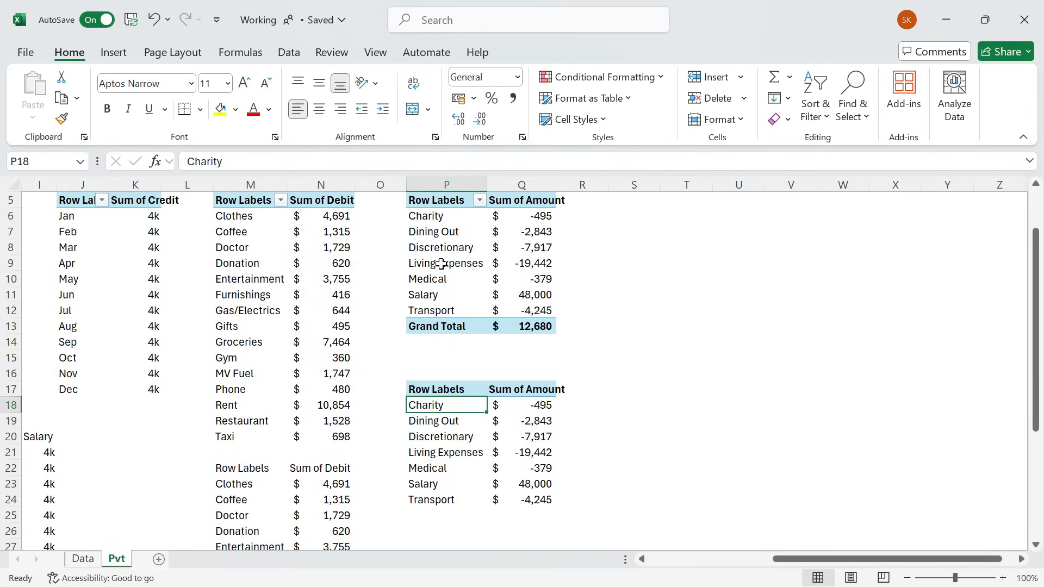
text(Salary)
key(Return)
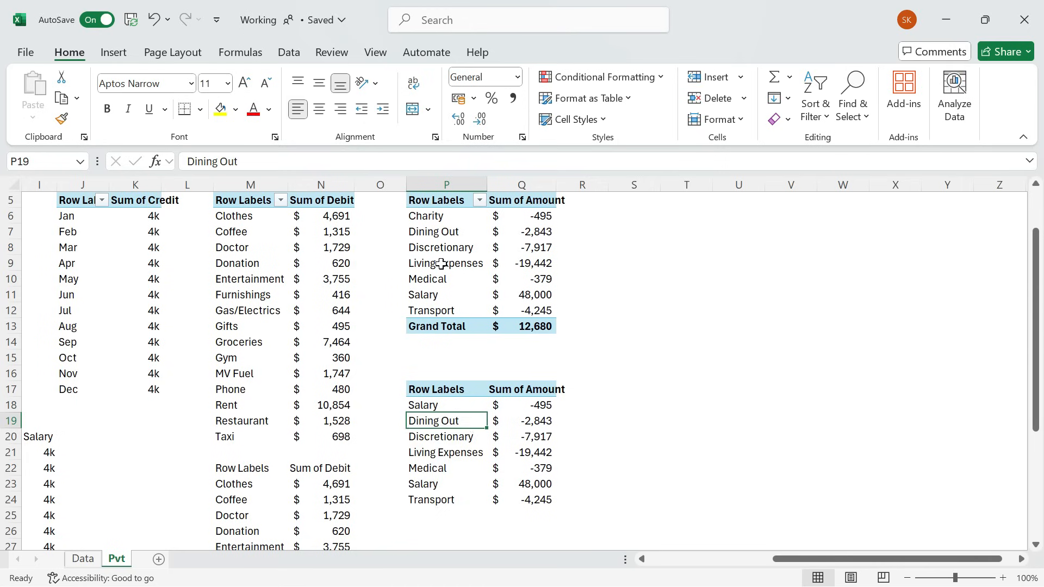
Delete the labels in P19:P24 and paste "Living Expenses" from the PivotTable into P19.
key(ctrl+shift+Down)
key(Delete)
key(Up)
key(Up)
key(Up)
key(Up)
key(Up)
key(Up)
key(Up)
key(Up)
key(Up)
key(Up)
key(ctrl+c)
key(Down)
key(Down)
key(Down)
key(Down)
key(Down)
key(Down)
key(Down)
key(Down)
key(Down)
key(Down)
key(alt+e)
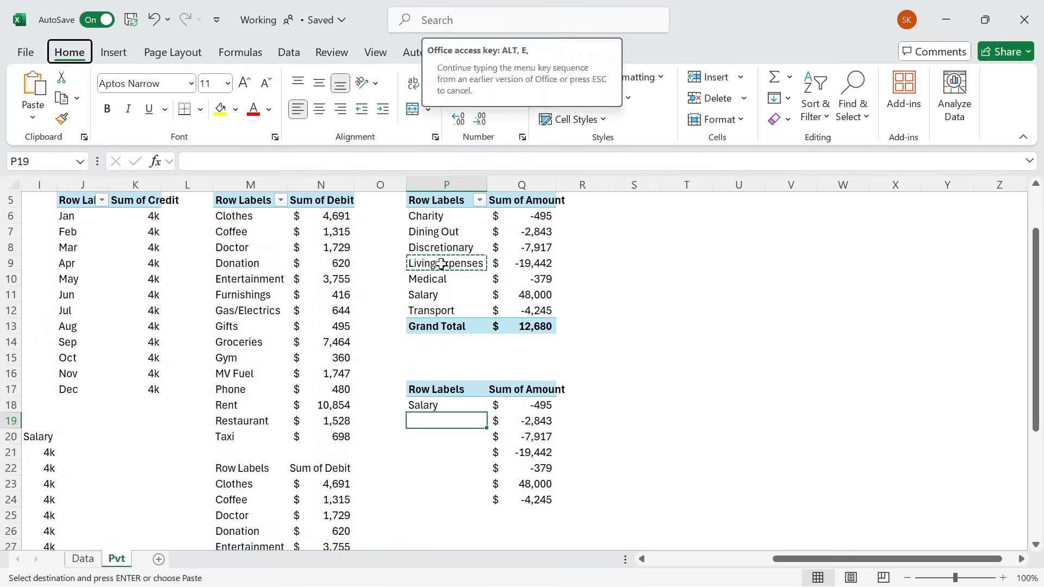
key(s)
key(Return)
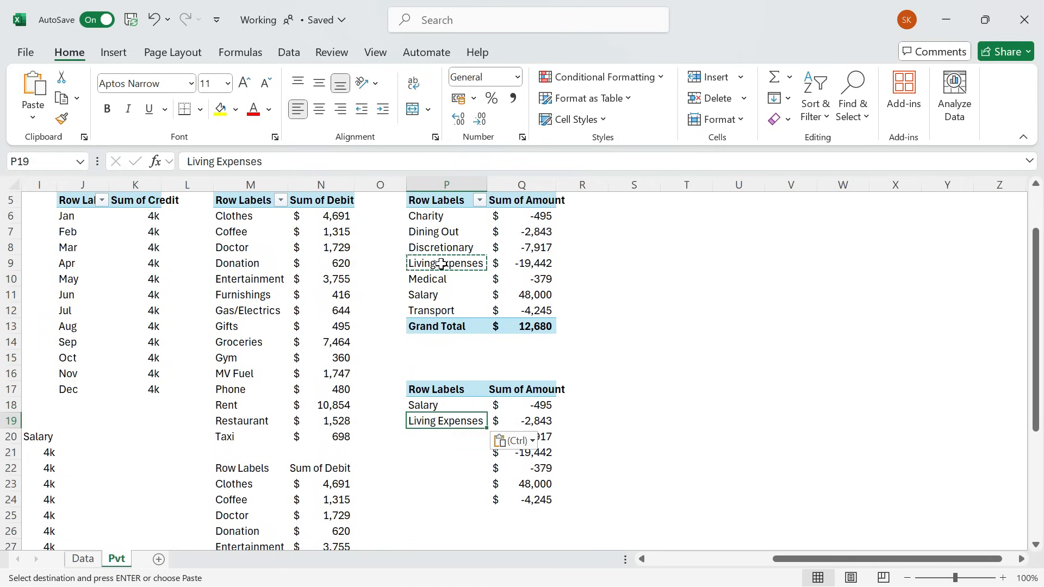
Copy the "Charity" label from the category PivotTable into P20 as the summary's third item.
click(449, 237)
key(Up)
key(ctrl+c)
key(Down)
key(Down)
key(Down)
key(Down)
key(Down)
key(Down)
key(Down)
key(Down)
key(Down)
key(Down)
key(Down)
key(Down)
key(Down)
key(Down)
key(Return)
key(ctrl+Up)
key(ctrl+Up)
key(ctrl+Up)
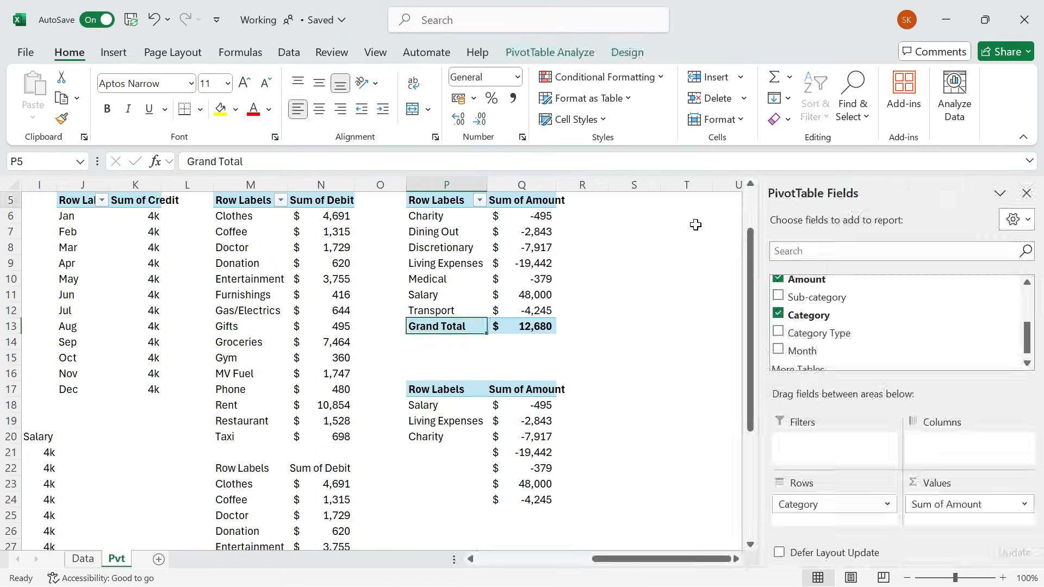
Copy the "Dining Out" label from the category PivotTable into P21 of the reordered summary.
key(Up)
key(Down)
key(Down)
key(Down)
key(ctrl+c)
key(Down)
key(Down)
key(Down)
key(Down)
key(Down)
key(Down)
key(Down)
key(Down)
key(Down)
key(Down)
key(Down)
key(Down)
key(Down)
key(Down)
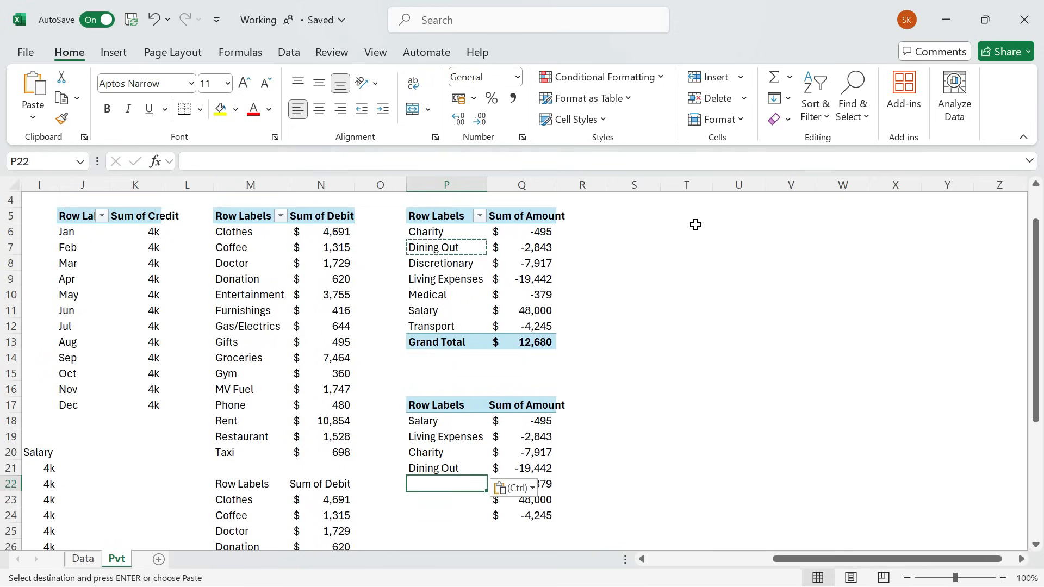
Copy the "Discretionary" label from the category PivotTable and paste it with Paste Special into P22.
key(Up)
key(Up)
key(Up)
key(Up)
key(Up)
key(Up)
key(Up)
key(Up)
key(Up)
key(Up)
key(Up)
key(Up)
key(Up)
key(Up)
key(ctrl+c)
key(Down)
key(Down)
key(Down)
key(Down)
key(Down)
key(Down)
key(Down)
key(Down)
key(Down)
key(Down)
key(Down)
key(Down)
key(Down)
key(Down)
key(alt+e)
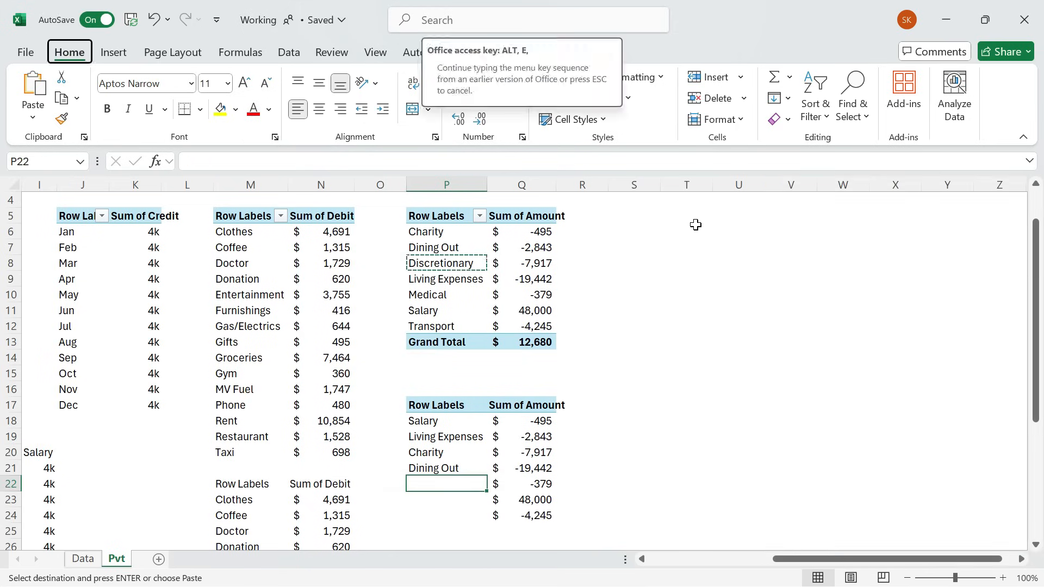
key(s)
key(Return)
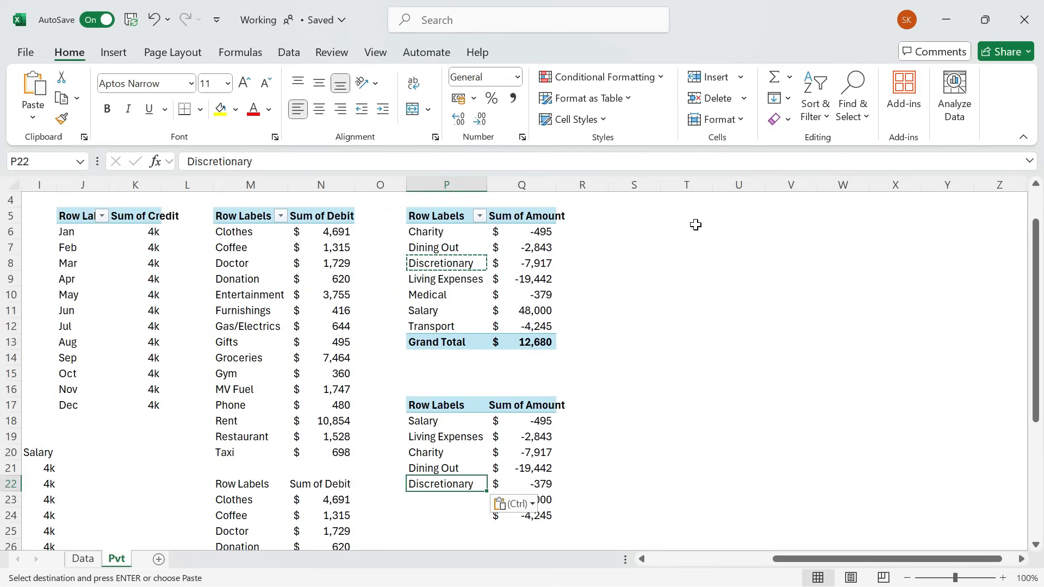
Copy the "Medical" label from the category PivotTable and paste it with Paste Special into P23.
key(Up)
key(Up)
key(Up)
key(Up)
key(Up)
key(Up)
key(Up)
key(Up)
key(Up)
key(Up)
key(Up)
key(Up)
key(ctrl+c)
key(Down)
key(Down)
key(Down)
key(Down)
key(Down)
key(Down)
key(Down)
key(Down)
key(Down)
key(Down)
key(Down)
key(Down)
key(Down)
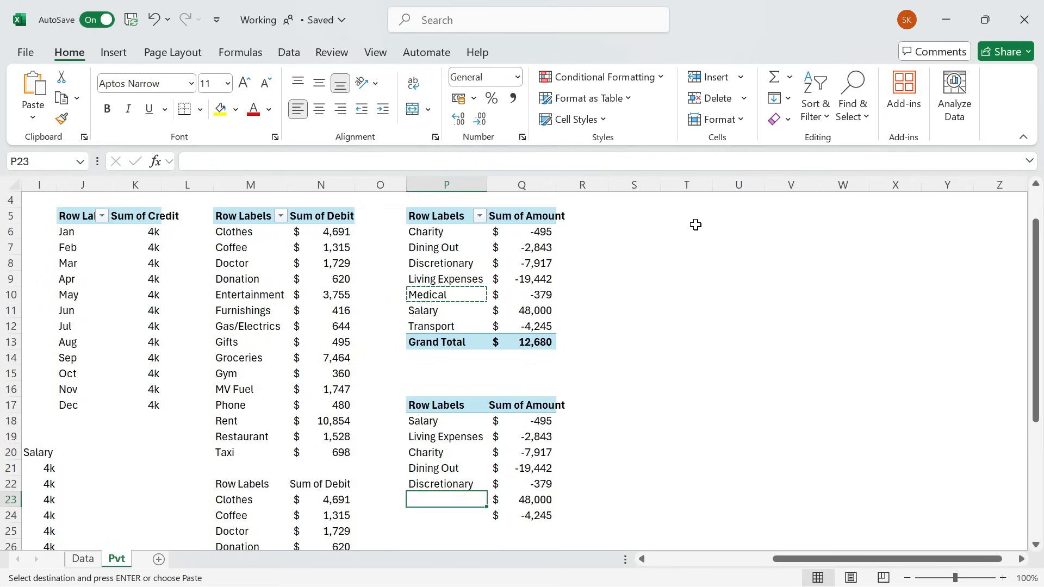
key(alt+e)
key(s)
key(Return)
Copy the "Transport" label from the category PivotTable and paste it with Paste Special into P24.
key(Up)
key(Up)
key(Up)
key(Up)
key(Up)
key(Up)
key(Up)
key(Up)
key(Up)
key(Up)
key(Up)
key(ctrl+c)
key(Down)
key(Down)
key(Down)
key(Down)
key(Down)
key(Down)
key(Down)
key(Down)
key(Down)
key(Down)
key(Down)
key(Down)
key(alt+e)
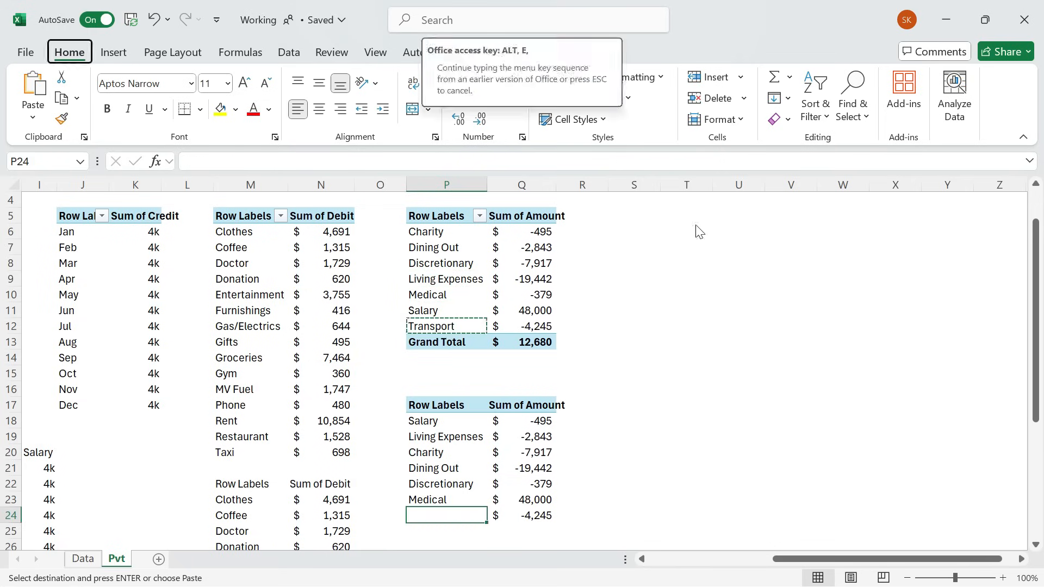
key(s)
key(Return)
Clear the pasted amounts in Q18:Q24 of the reordered category summary.
key(Right)
key(Up)
key(Up)
key(Up)
key(Up)
key(Up)
key(Up)
key(shift+Down)
key(shift+Down)
key(shift+Down)
key(shift+Down)
key(shift+Down)
key(shift+Down)
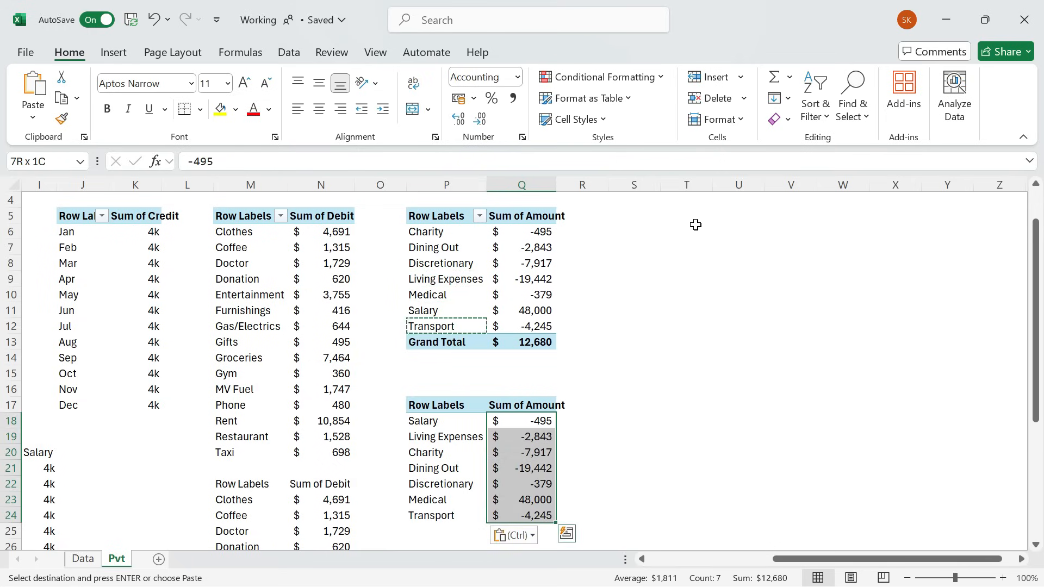
key(Delete)
Enter a GETPIVOTDATA formula in Q18 that references the Charity amount in the category PivotTable's cell Q6.
key(Up)
key(Down)
text(=)
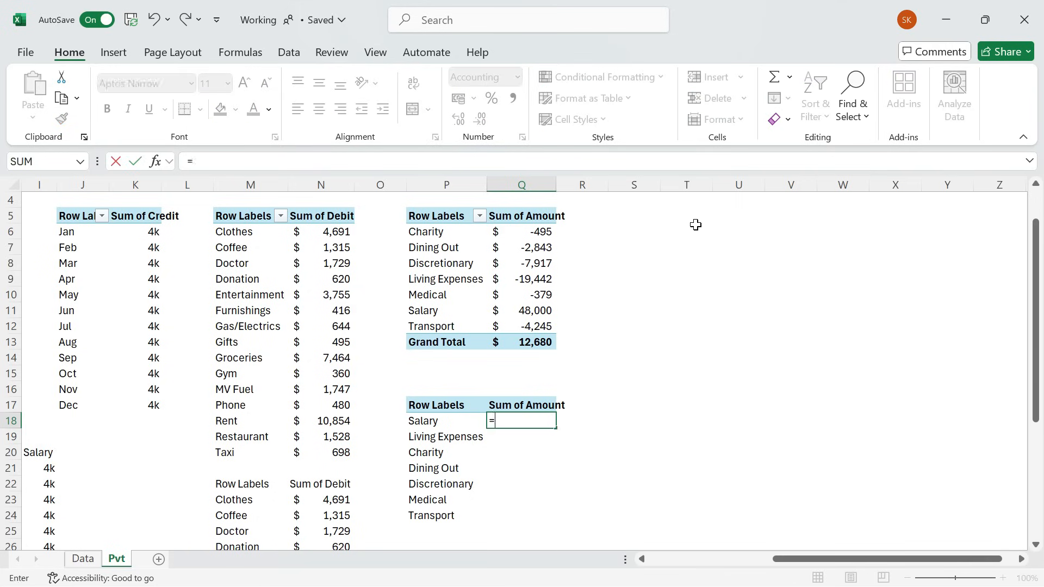
key(Up)
key(Up)
key(Up)
key(Up)
key(Up)
key(Up)
key(Up)
key(Up)
key(Up)
key(Up)
key(Up)
key(Up)
key(Return)
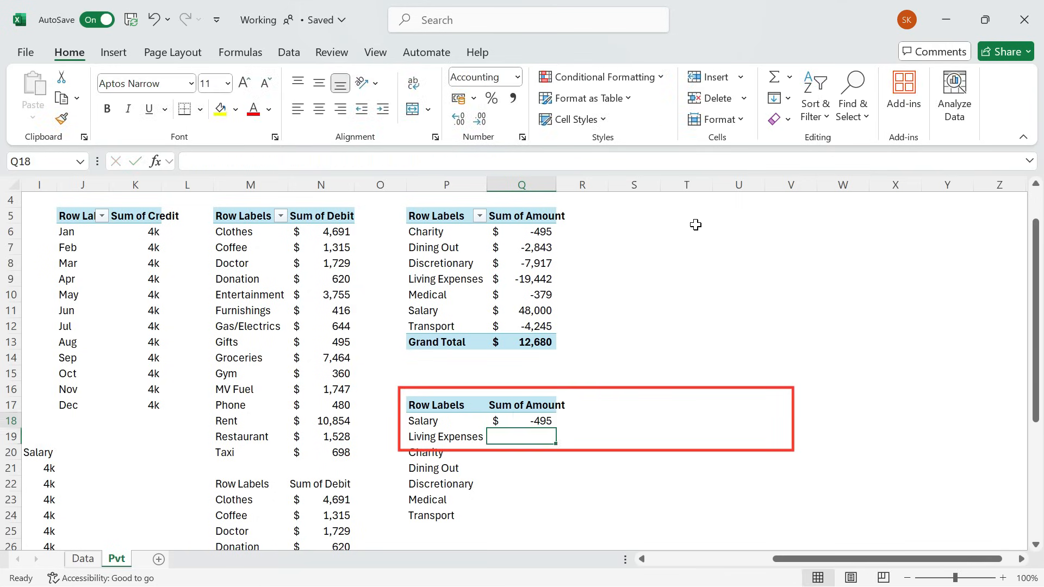
Replace the category item in Q18's formula with a cell reference, giving =GETPIVOTDATA("Amount",$P$5,"Category",P18).
key(Up)
key(F2)
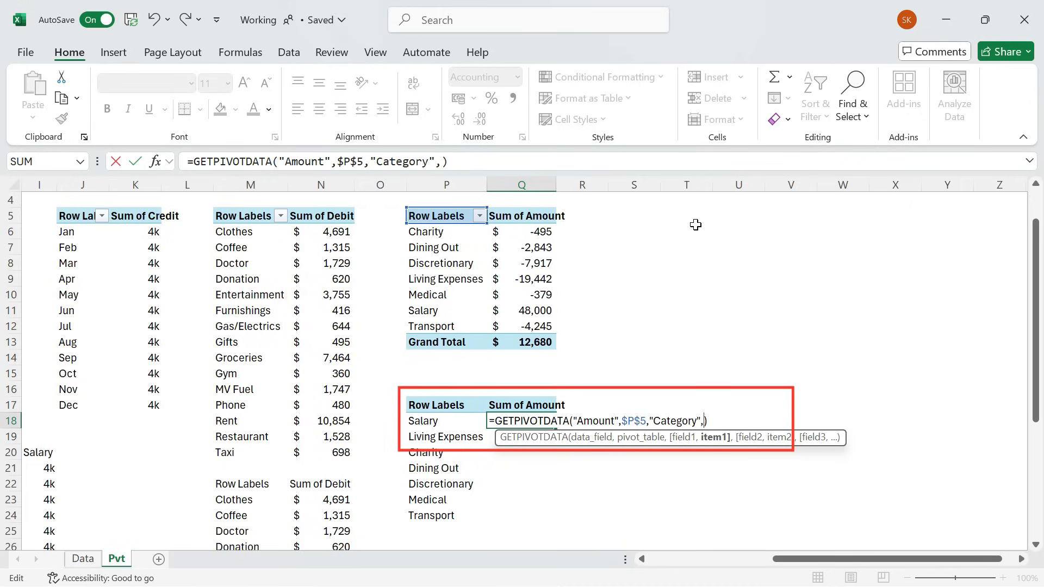
click(442, 423)
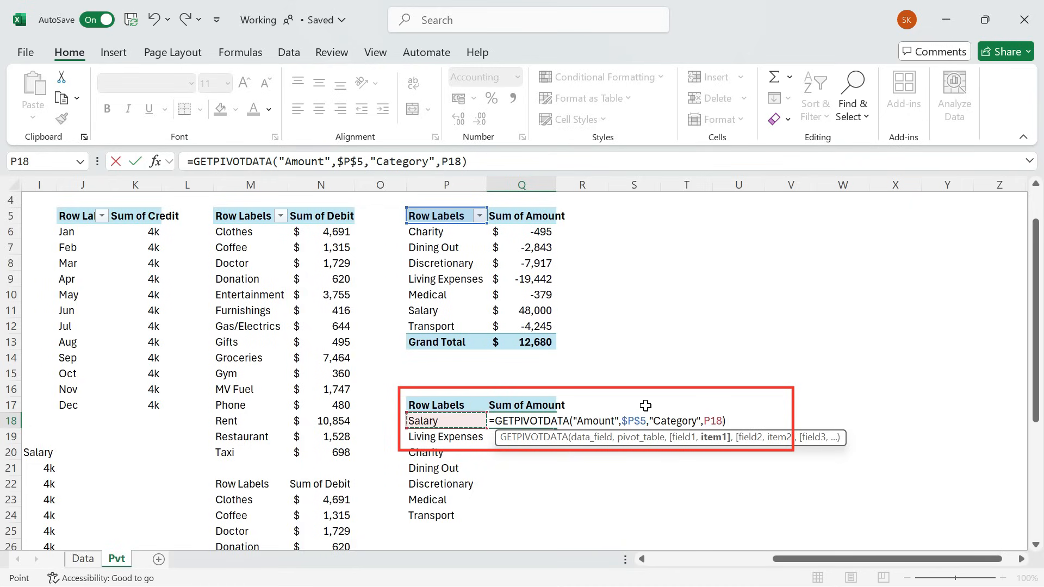
key(Return)
key(Up)
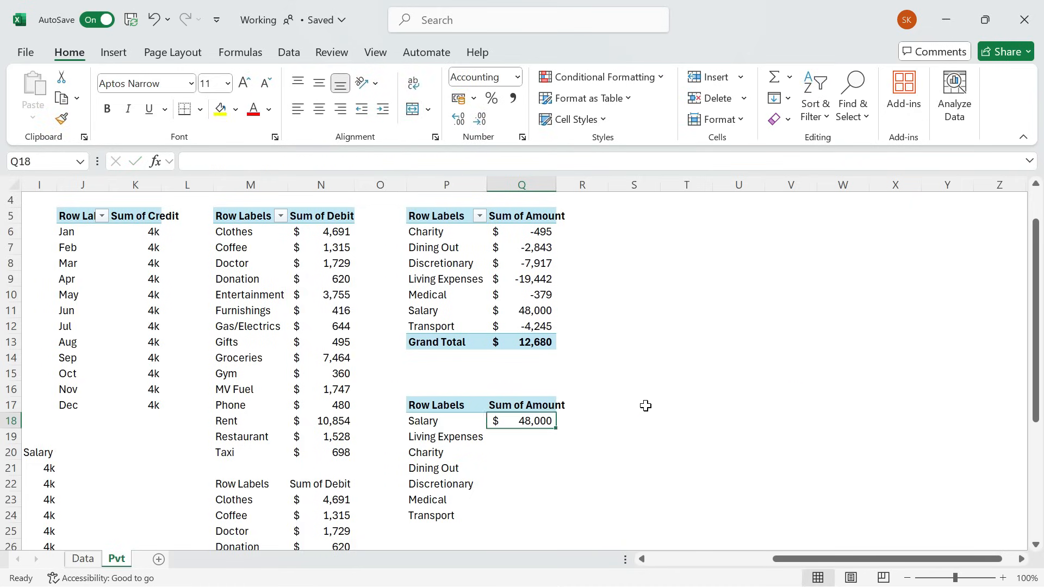
Fill the GETPIVOTDATA formula from Q18 down to Q24 for the remaining categories.
key(Left)
key(ctrl+Down)
key(Right)
key(ctrl+shift+Up)
key(ctrl+d)
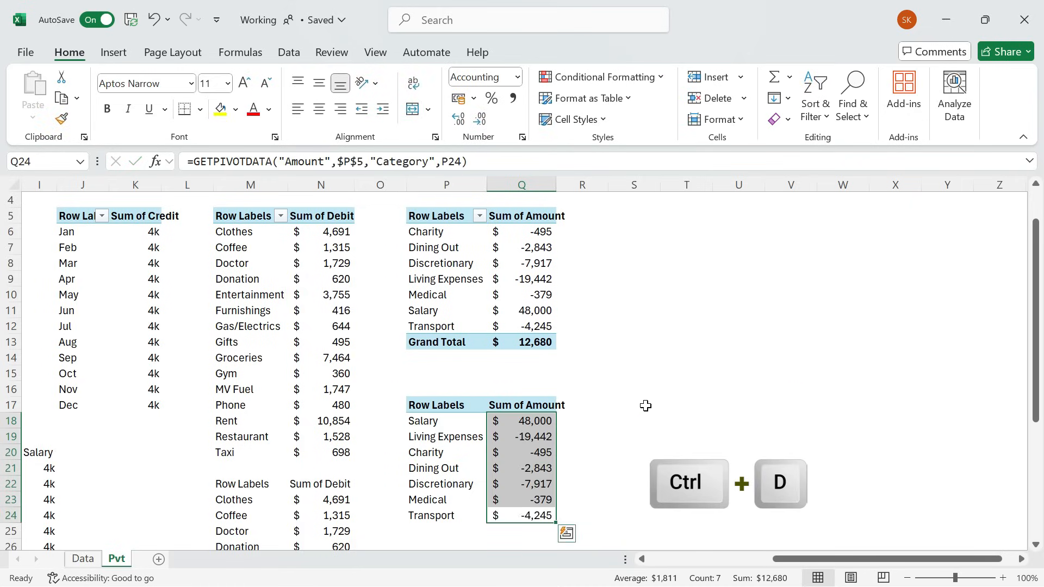
key(Up)
key(ctrl+Up)
key(Up)
key(Left)
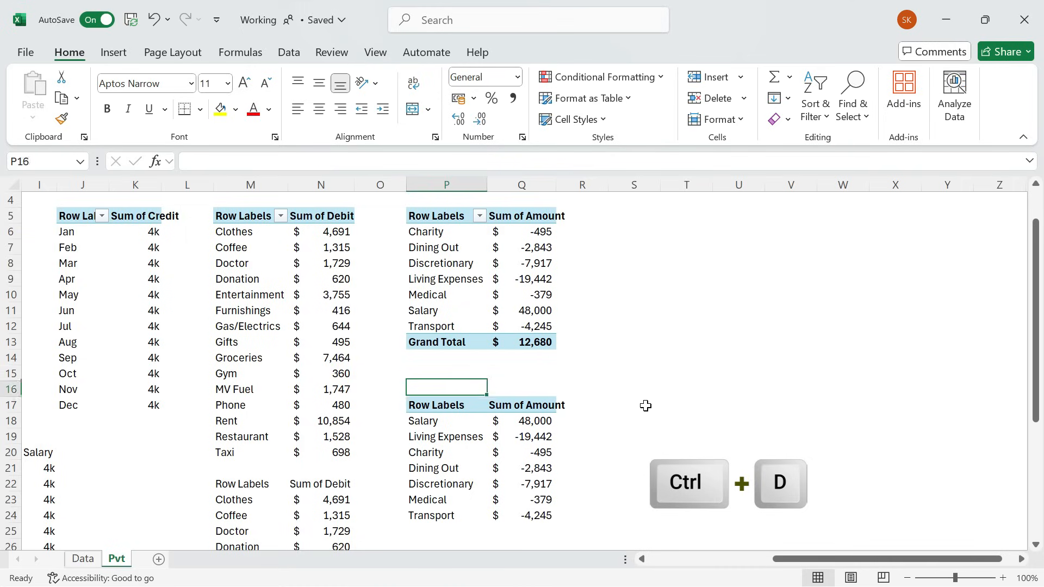
key(Down)
key(shift+Right)
key(ctrl+shift+Down)
key(ctrl+Up)
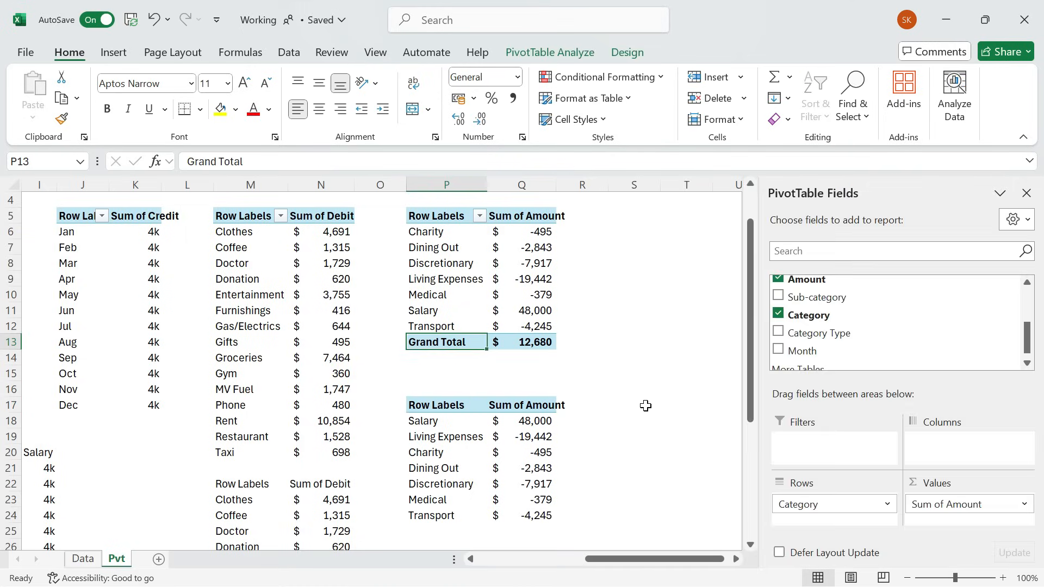
Copy the Expenses by Category heading from P1 to S1.
key(ctrl+Up)
key(ctrl+Up)
key(ctrl+c)
key(Right)
key(Right)
key(Right)
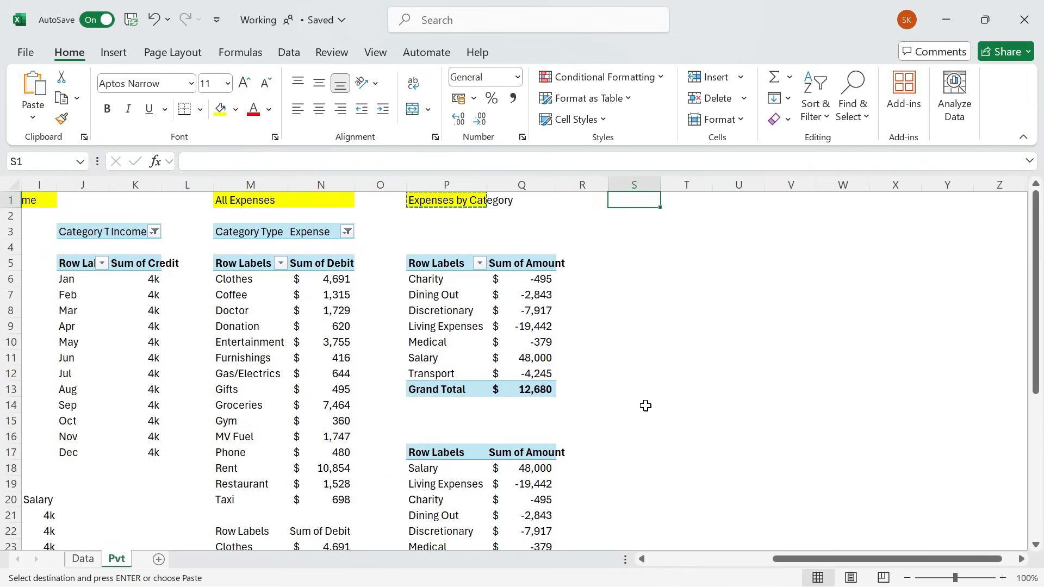
key(ctrl+v)
Replace the copied heading text in S1 with "total Income vs Expenses".
key(F2)
key(Home)
text(total )
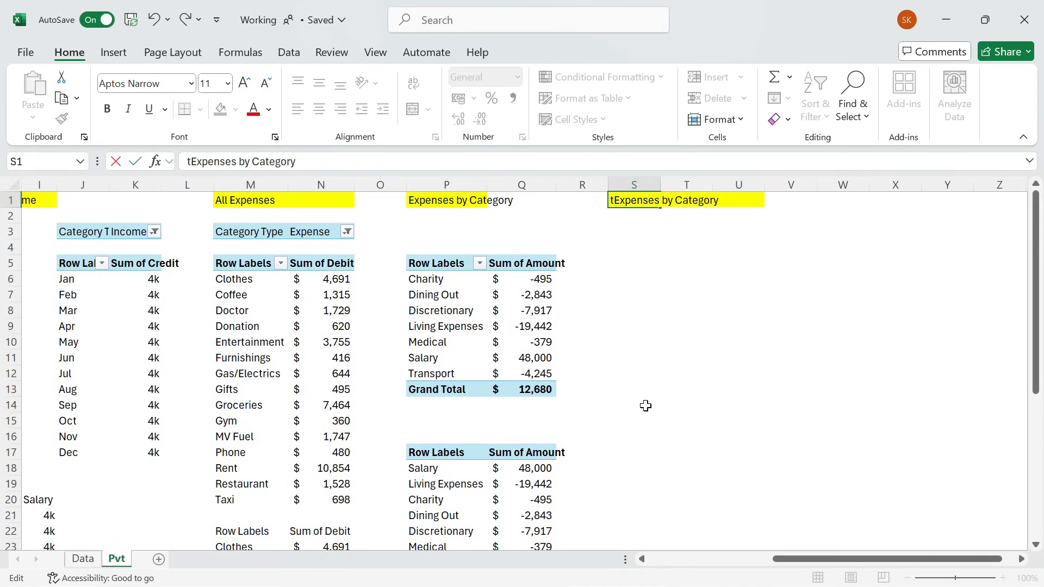
text(Income vs Expenses)
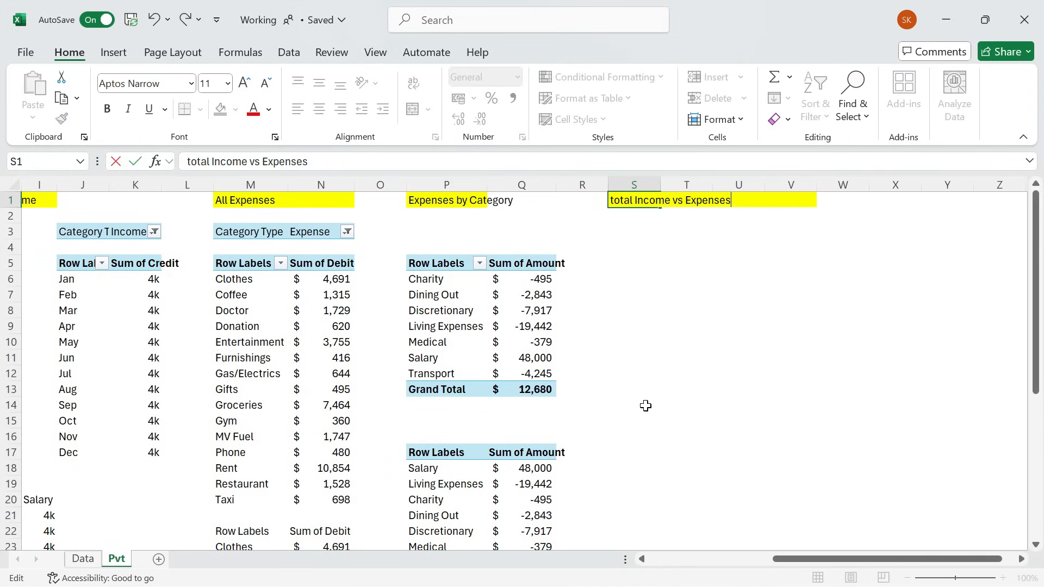
key(Return)
Capitalize the S1 heading as "Total Income vs Expenses" and format S1:U1 bold with a yellow fill.
key(Up)
key(F2)
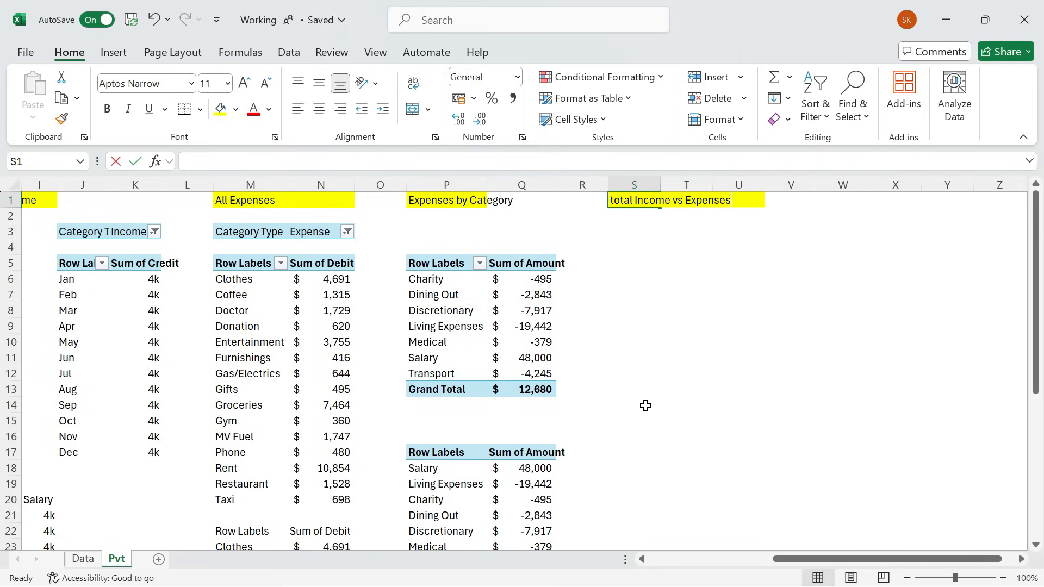
key(Home)
key(Delete)
text(T)
key(Return)
key(Up)
key(ctrl+b)
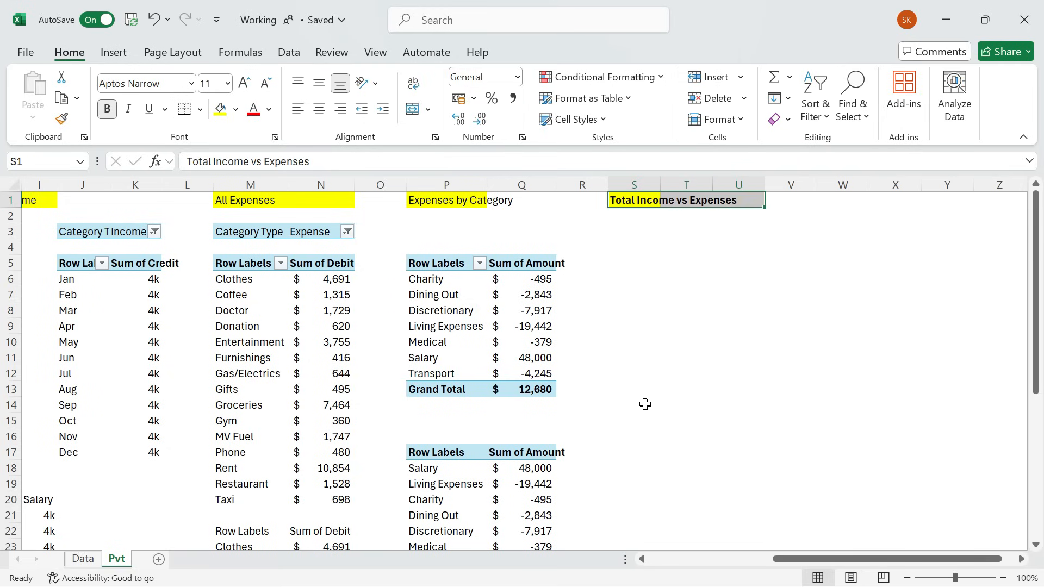
click(221, 108)
Copy the Expenses by Category PivotTable in P5:Q13 and paste it at S5.
key(Down)
key(Down)
key(Down)
key(Down)
key(Down)
key(Left)
key(Left)
key(Up)
key(Left)
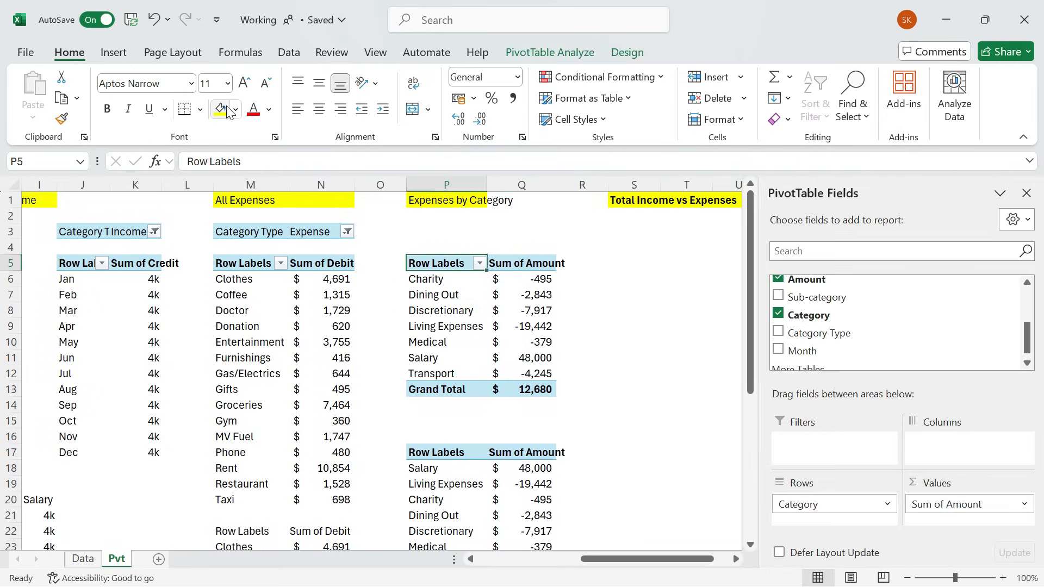
key(ctrl+shift+Right)
key(ctrl+shift+Down)
key(ctrl+c)
key(Right)
key(Right)
key(Right)
key(Right)
key(Left)
key(Return)
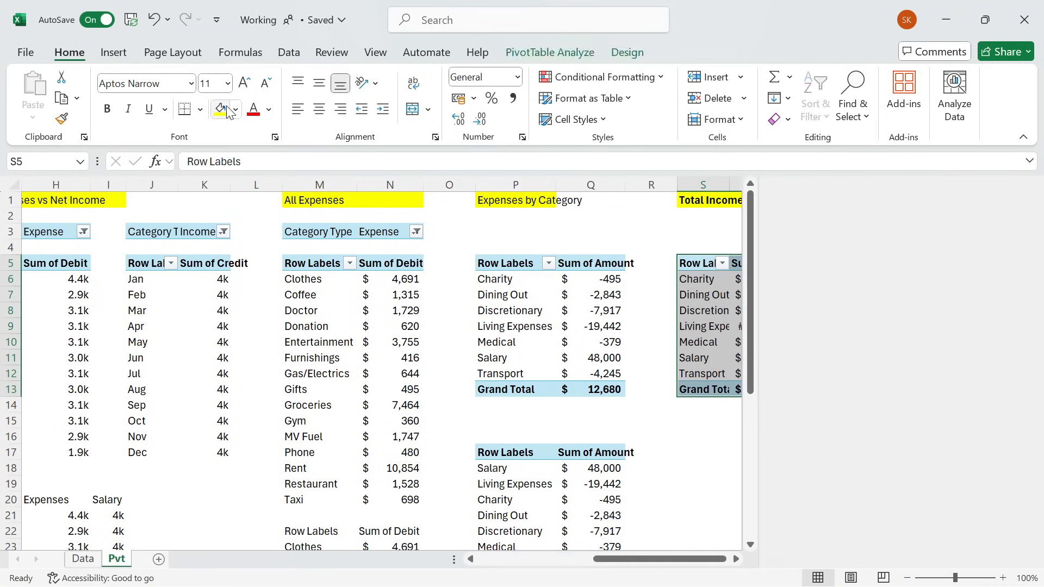
Autofit the widths of columns S and T to the pasted PivotTable.
key(Up)
key(Down)
key(ctrl+shift+Right)
key(ctrl+shift+Down)
key(alt+o)
key(c)
key(a)
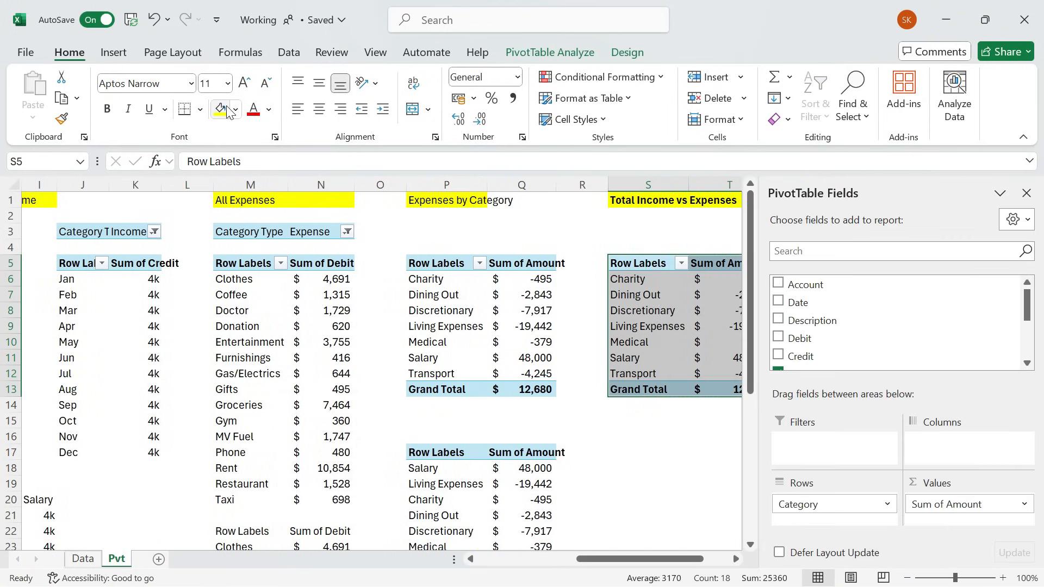
Replace Category with Category Type as the row field of the PivotTable at S5.
key(Down)
key(Down)
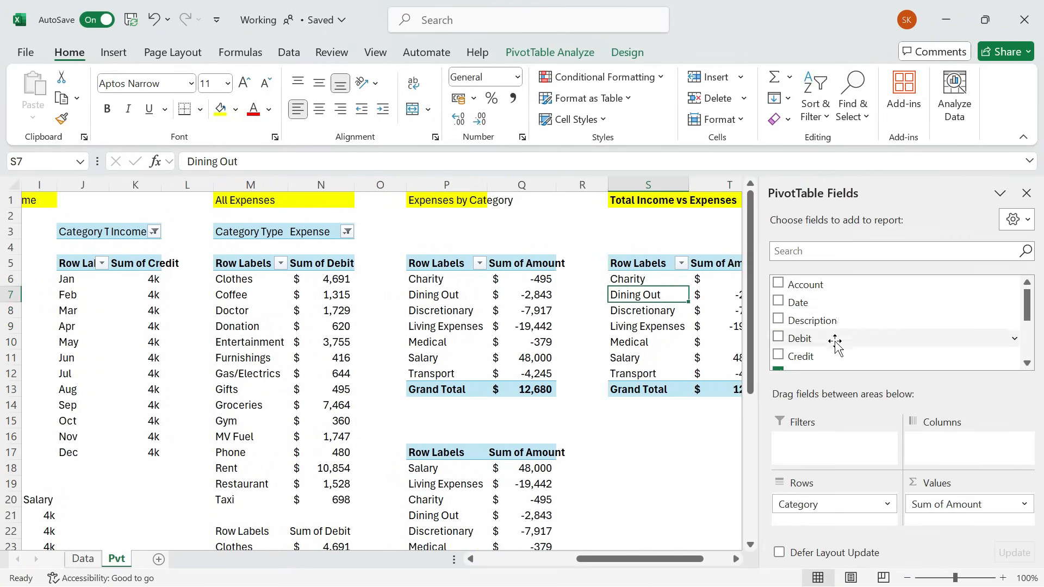
drag(837, 506, 864, 293)
drag(1028, 304, 1027, 348)
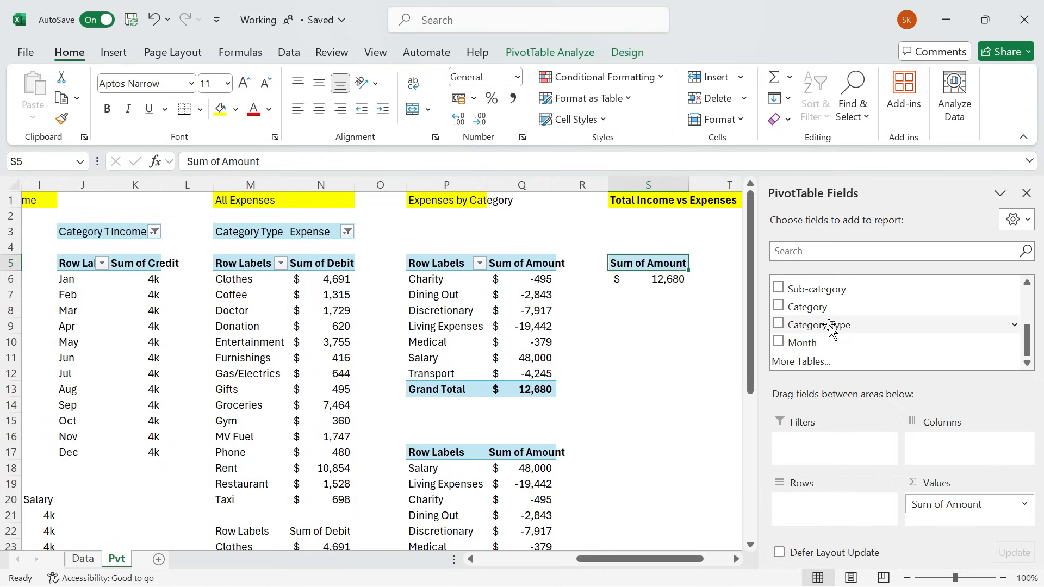
drag(830, 326, 830, 508)
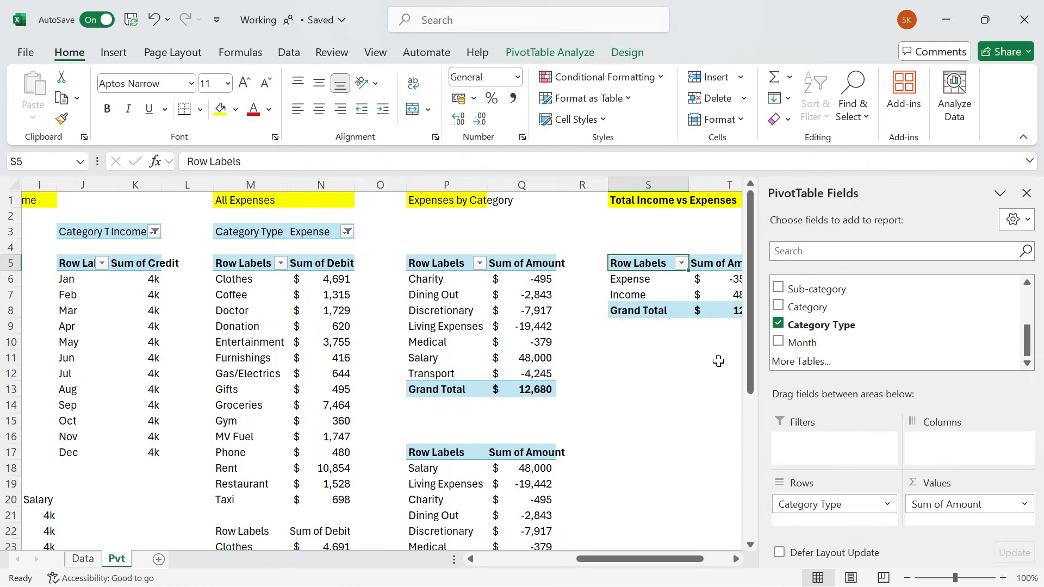
click(648, 389)
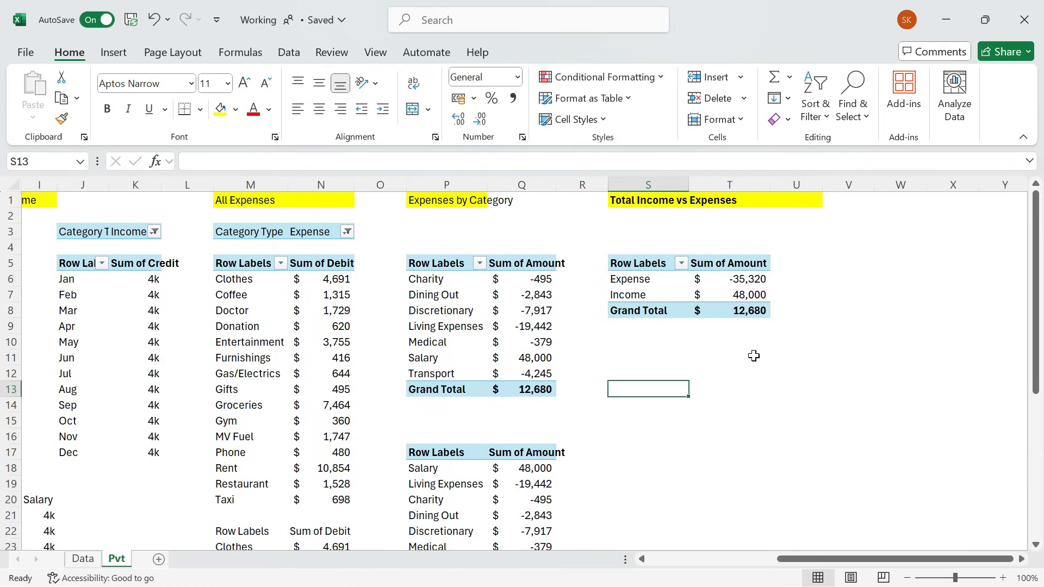
Copy the Expense and Income labels from S6:S7 to S10:S11.
drag(658, 280, 655, 295)
key(ctrl+c)
key(Down)
key(Down)
key(Down)
key(Down)
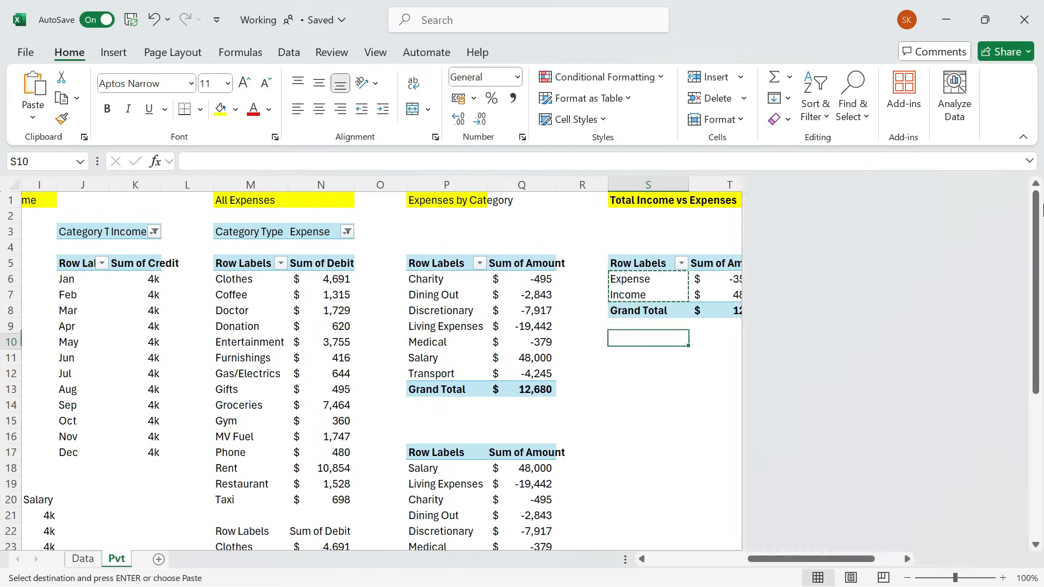
key(ctrl+v)
Build a GETPIVOTDATA formula in T10 that references the Expense amount in T6.
key(Right)
text(=)
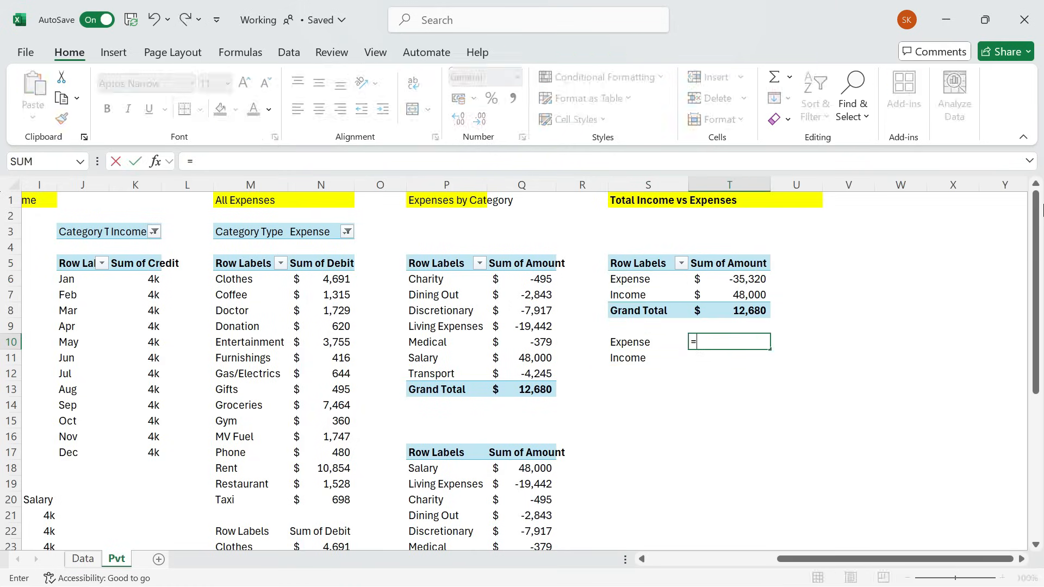
click(731, 279)
key(Return)
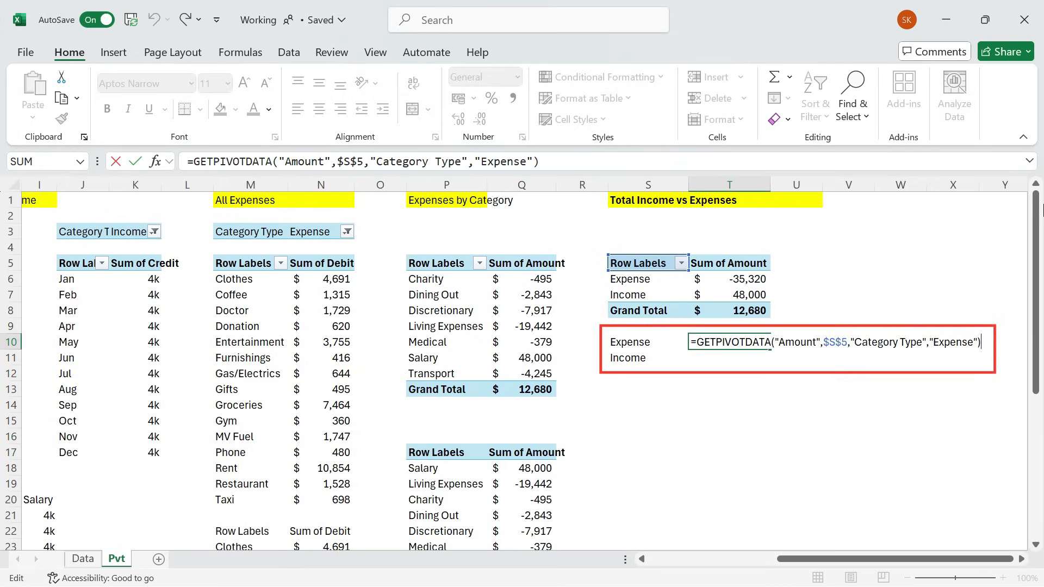
Replace the "Expense" item in T10's formula with a cell reference, giving =GETPIVOTDATA("Amount",$S$5,"Category Type",S10).
key(Left)
key(BackSpace)
key(BackSpace)
key(BackSpace)
key(BackSpace)
key(BackSpace)
key(BackSpace)
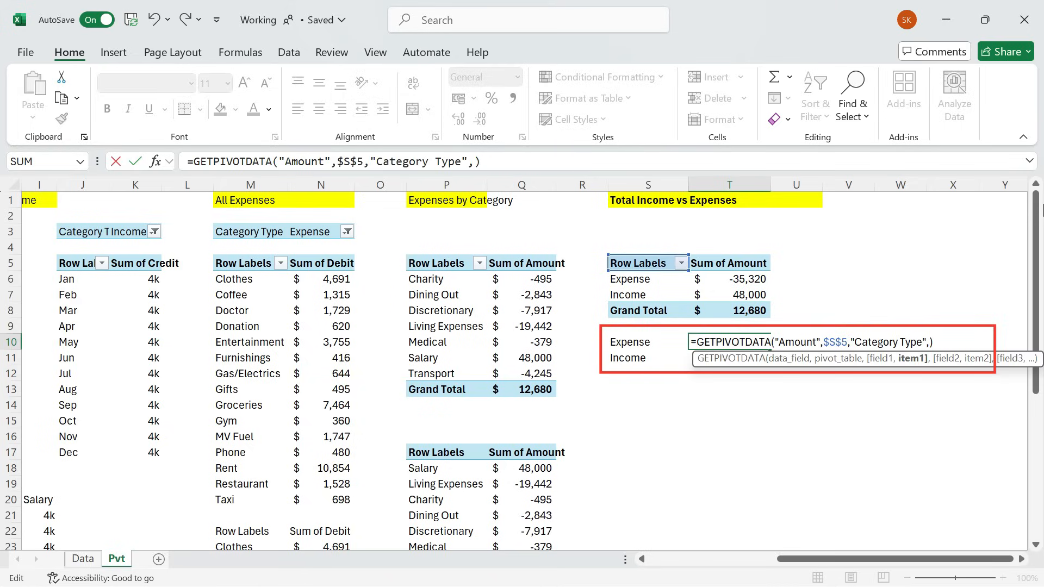
click(648, 343)
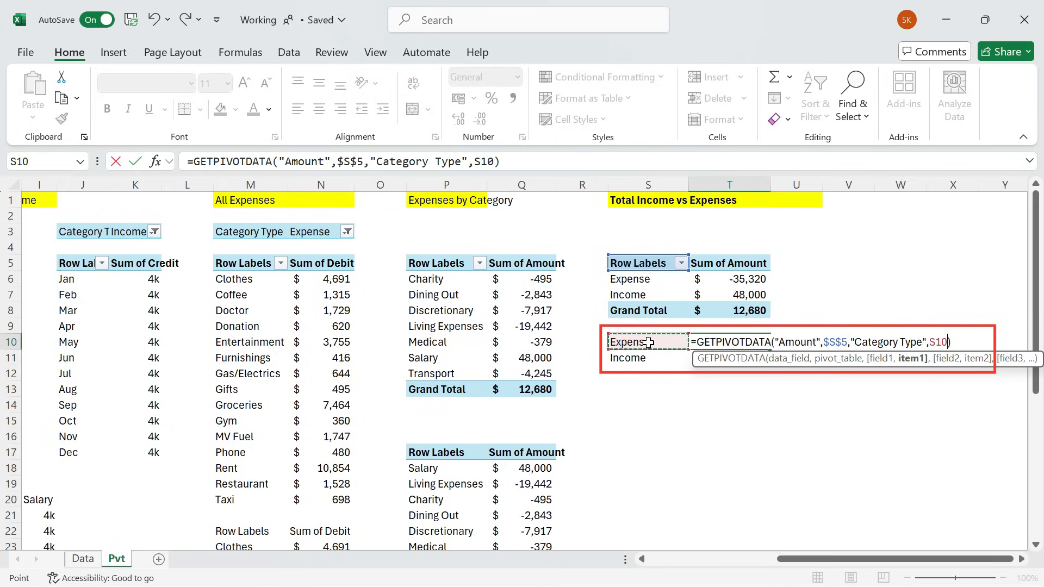
key(Return)
Fill the GETPIVOTDATA formula from T10 down to T11 for the Income amount.
key(Up)
key(shift+Down)
key(ctrl+d)
key(Up)
key(Down)
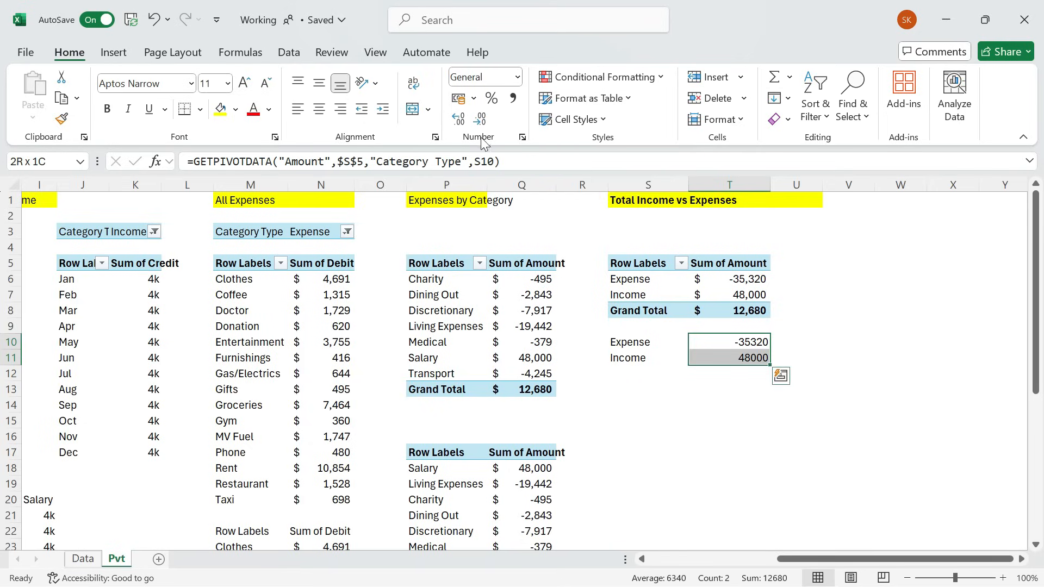
Format T10:T11 in the English (United States) dollar accounting format with no decimal places.
click(474, 97)
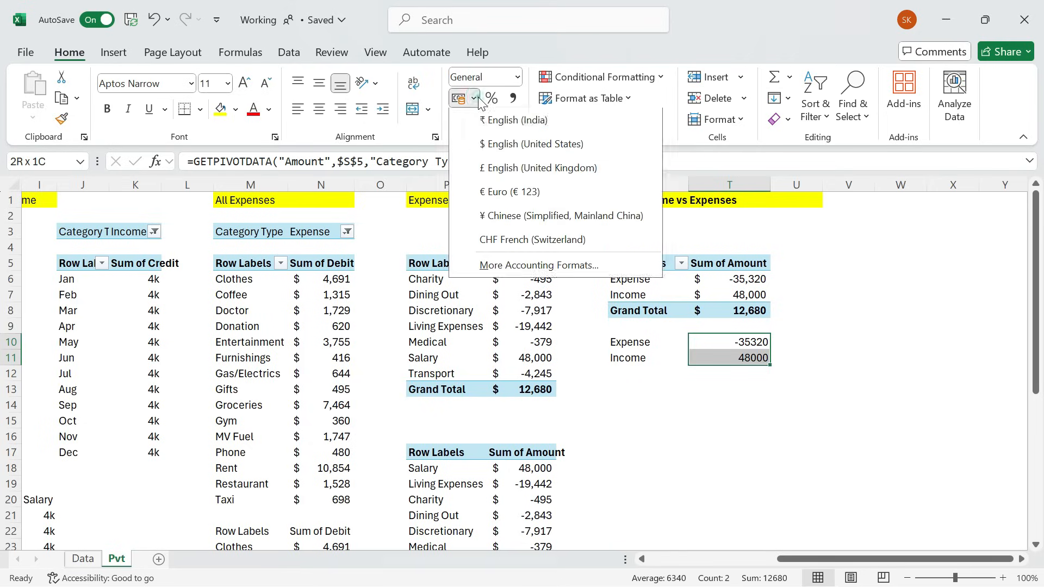
click(526, 145)
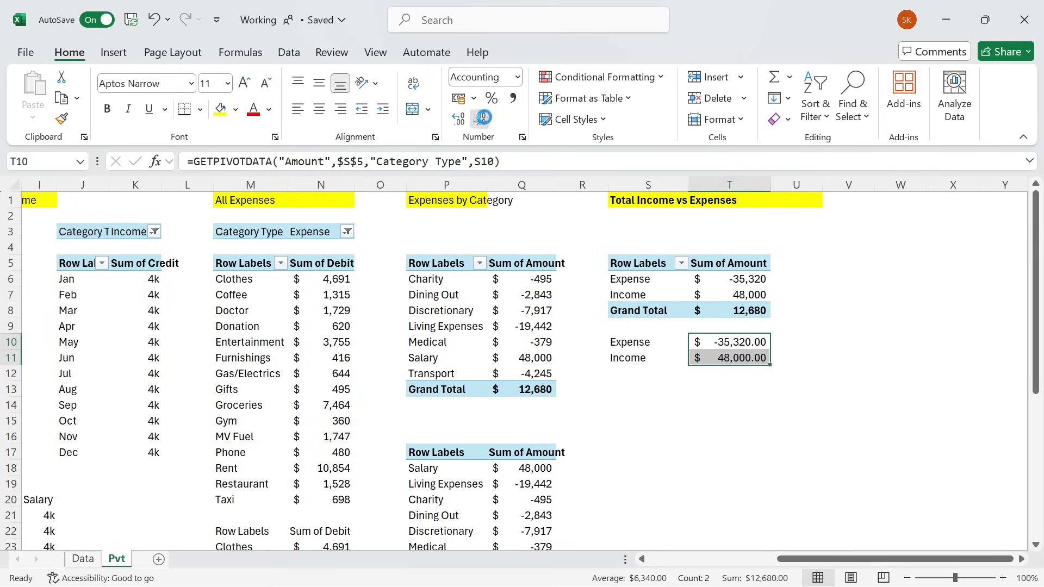
click(633, 406)
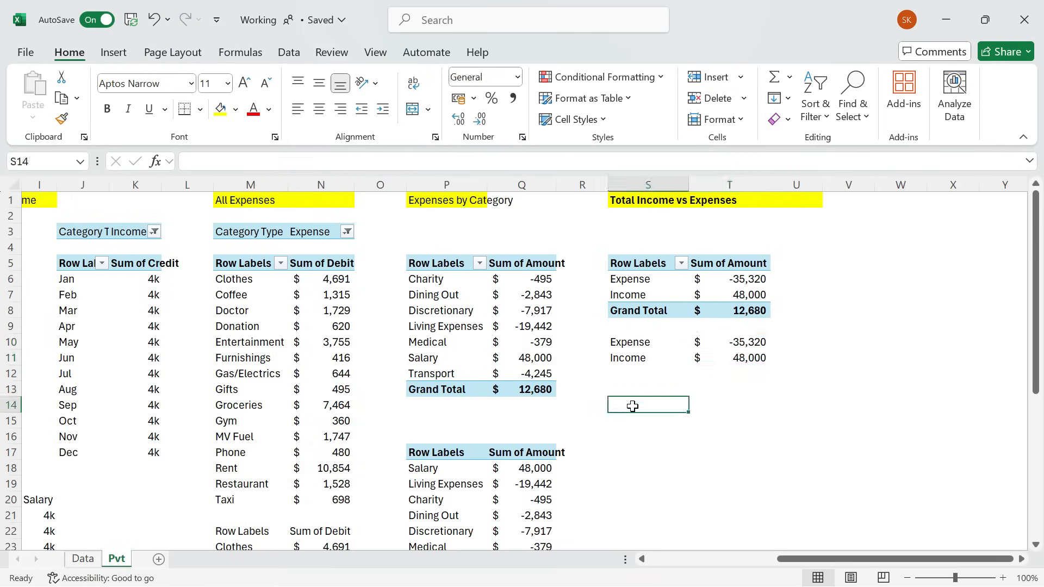
Narrow the spacer columns C, F and L, and reduce the widths of columns G and H.
key(ctrl+Home)
drag(221, 186, 183, 186)
drag(356, 186, 311, 186)
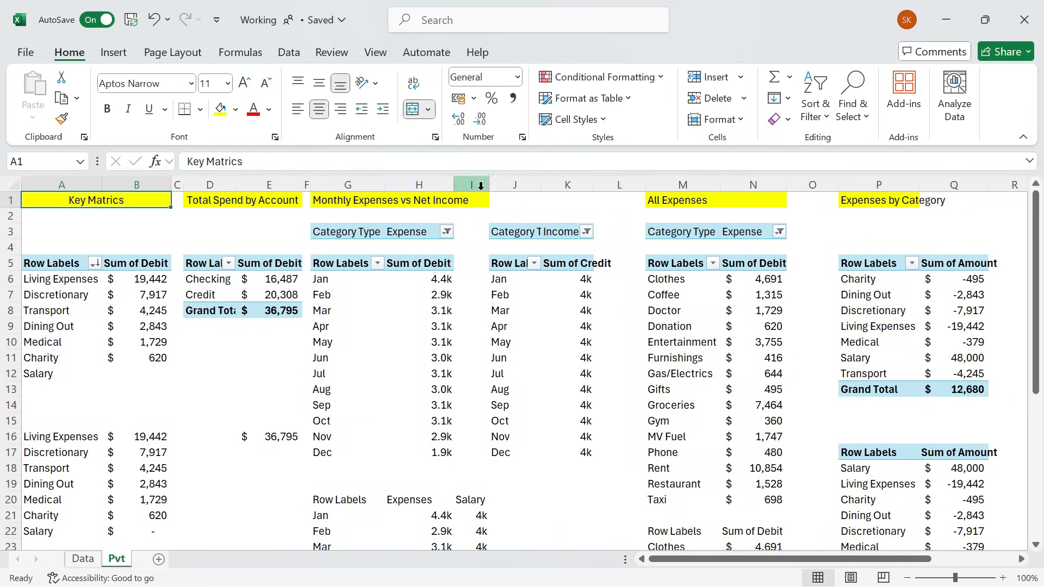
drag(646, 185, 588, 186)
drag(385, 185, 369, 195)
drag(438, 186, 425, 186)
click(627, 279)
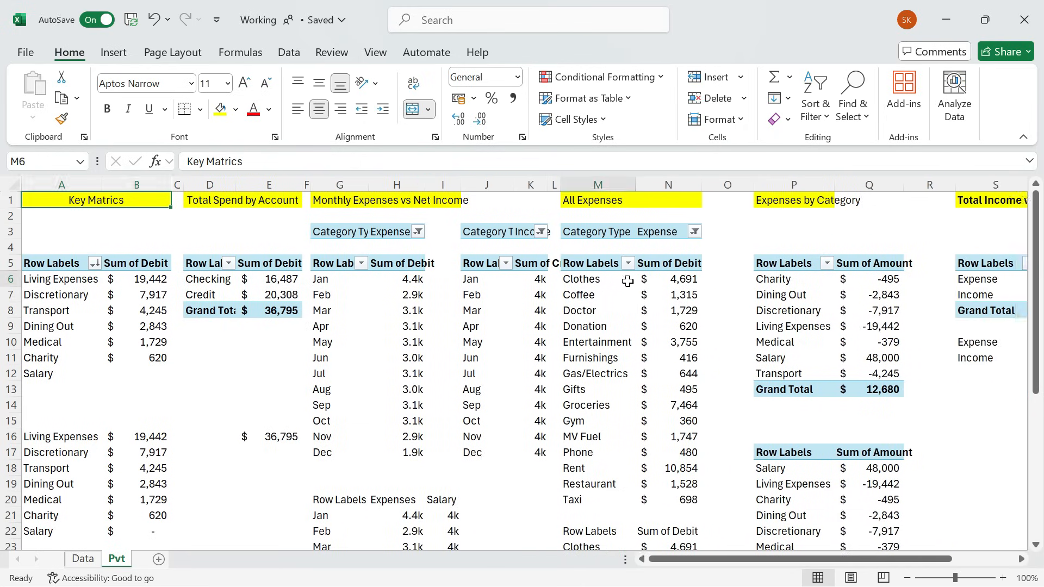
Narrow the spacer columns O and R, and slightly reduce the widths of the neighbouring PivotTable columns.
click(719, 263)
mouse_move(701, 186)
mouse_down()
mouse_move(693, 186)
mouse_move(704, 202)
mouse_up()
drag(906, 185, 866, 203)
drag(970, 560, 993, 559)
drag(964, 186, 954, 186)
drag(880, 186, 870, 186)
click(989, 279)
scroll(989, 279, left, 1)
Move the linked summary range A16:E22 down so that it starts at A22.
click(908, 577)
click(908, 578)
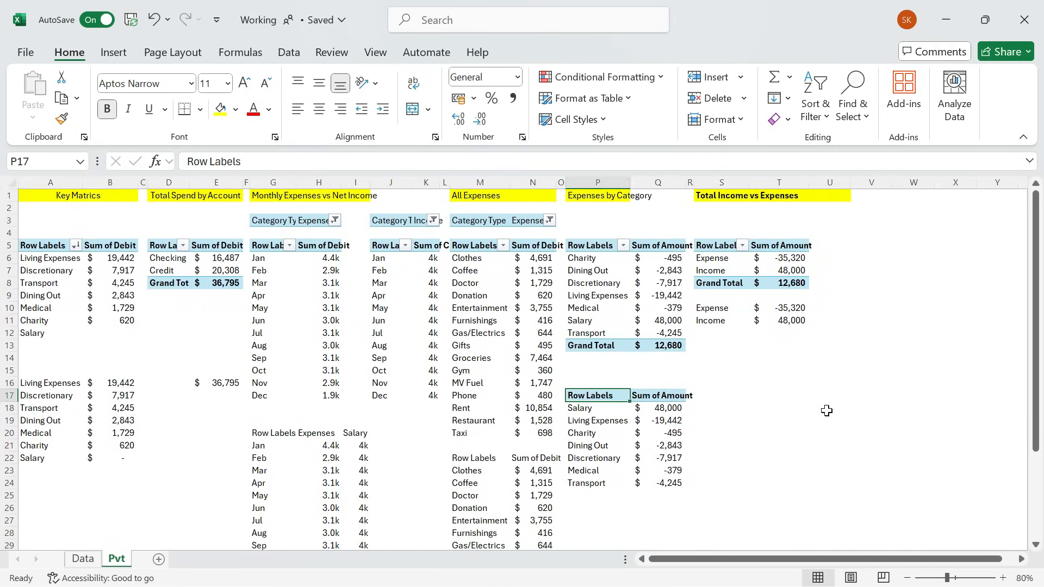
key(Home)
key(Up)
key(shift+Right)
key(shift+Right)
key(shift+Right)
key(shift+Right)
key(shift+Down)
key(shift+Down)
key(shift+Down)
key(shift+Down)
key(shift+Down)
key(shift+Down)
key(ctrl+c)
key(Down)
key(Down)
key(Down)
key(Down)
key(Down)
key(Down)
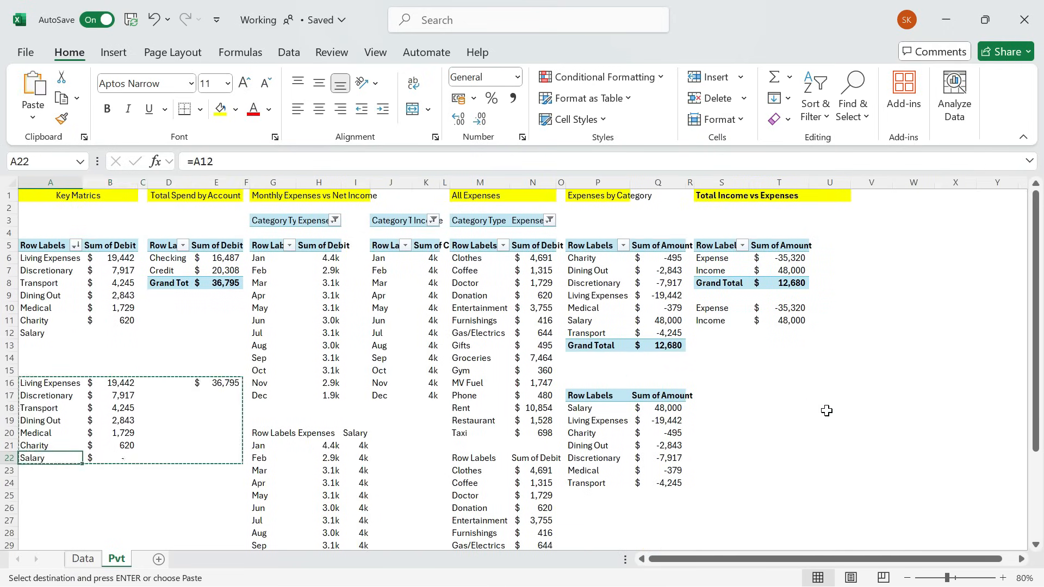
key(Return)
Move the monthly Expenses and Salary summary from G20 down so that its header row starts at G22.
key(Right)
key(Right)
key(Right)
key(Right)
key(Right)
key(Right)
key(Up)
key(Up)
key(shift+Right)
key(shift+Right)
key(ctrl+shift+Down)
key(ctrl+x)
key(Down)
key(Down)
key(Return)
key(Right)
key(Right)
key(Right)
key(Right)
key(Right)
key(Right)
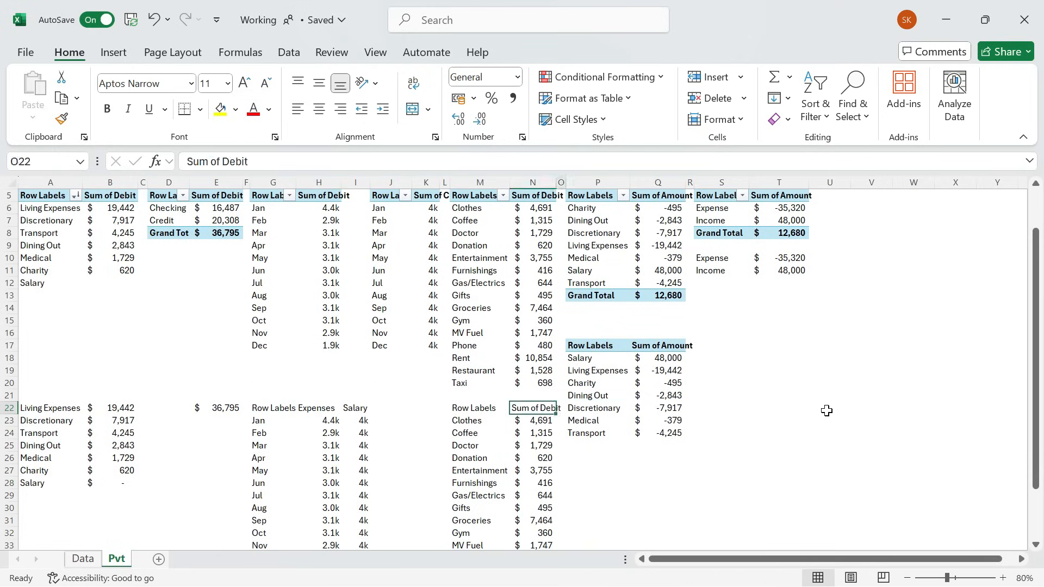
Move the linked Expenses by Category summary down from P17 so that its header row starts at P22.
key(Right)
key(Right)
key(Up)
key(Up)
key(Up)
key(ctrl+a)
key(ctrl+x)
key(Down)
key(Down)
key(Down)
key(Return)
Move the linked Expense and Income totals from S10:T11 down so that they start at S22.
key(Right)
key(Right)
key(Right)
key(Up)
key(Up)
key(Up)
key(Up)
key(Up)
key(Up)
key(Up)
key(Up)
key(Up)
key(Up)
key(Up)
key(Up)
key(shift+Right)
key(shift+Down)
key(ctrl+x)
key(Down)
key(Down)
key(Down)
key(Down)
key(Down)
key(Down)
key(Down)
key(Down)
key(Down)
key(Down)
key(Down)
key(Down)
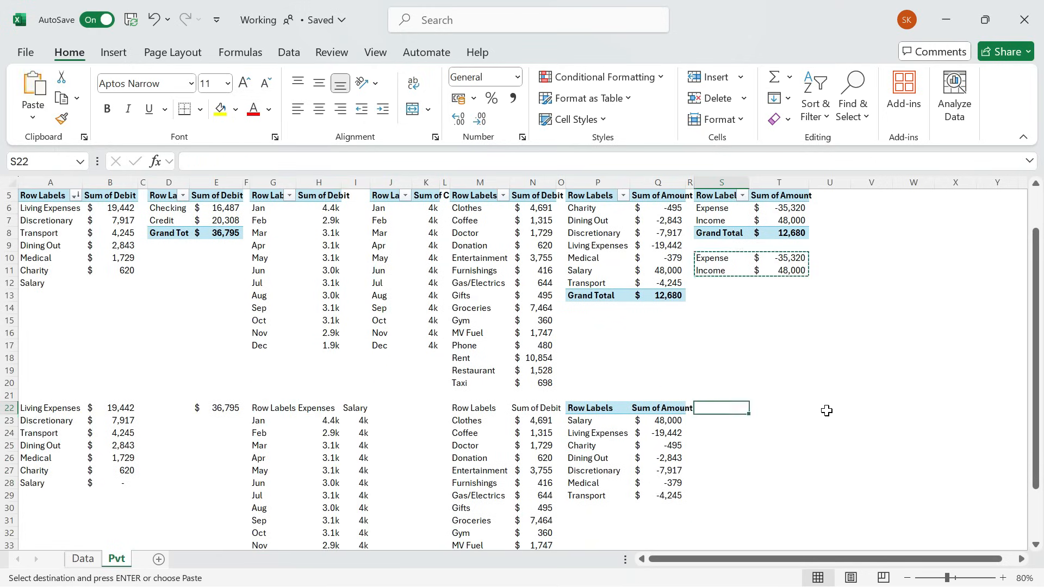
key(Return)
Wrap the January Salary formula in I23 with IFERROR so that it returns 0 on an error.
key(ctrl+Up)
key(ctrl+Up)
key(ctrl+Up)
key(ctrl+Home)
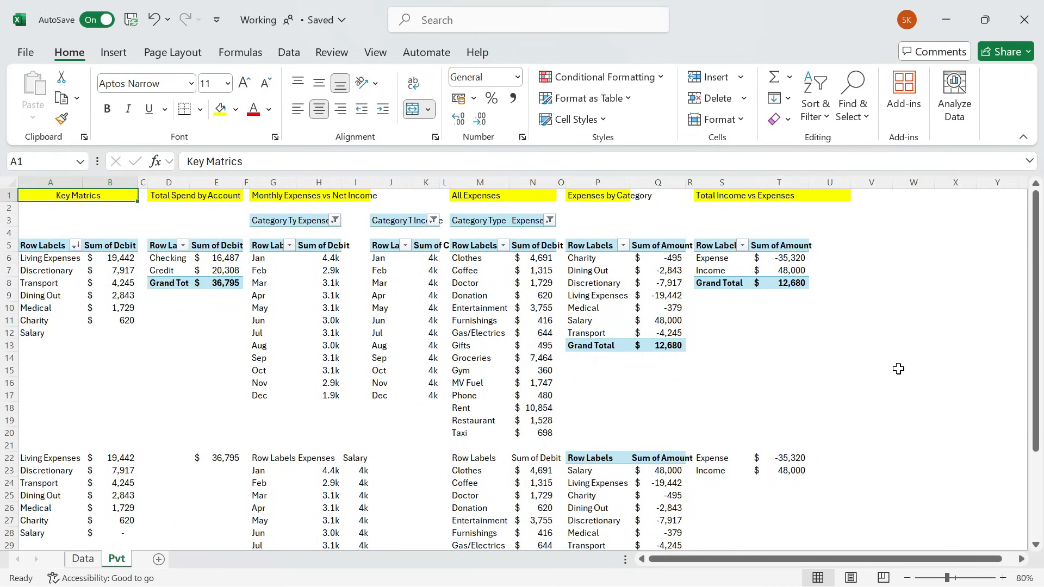
key(Right)
key(Right)
key(Right)
key(Right)
key(Right)
key(Right)
key(Right)
key(Right)
key(Down)
key(Down)
key(Down)
key(Down)
key(Down)
key(Down)
key(Down)
key(Down)
key(Down)
key(Down)
key(Down)
key(Down)
key(Down)
key(Down)
key(Down)
key(Down)
key(Down)
key(Down)
key(Down)
key(Down)
text(=IFERROR(GETPIVOTDATA("Credit",$J$5,"Month",G23))
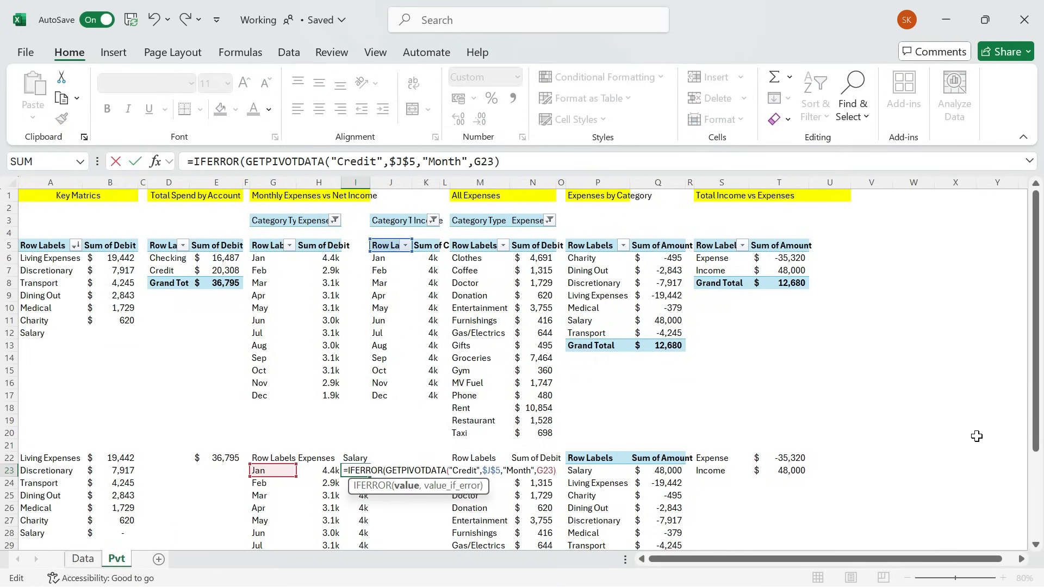
text(,0)
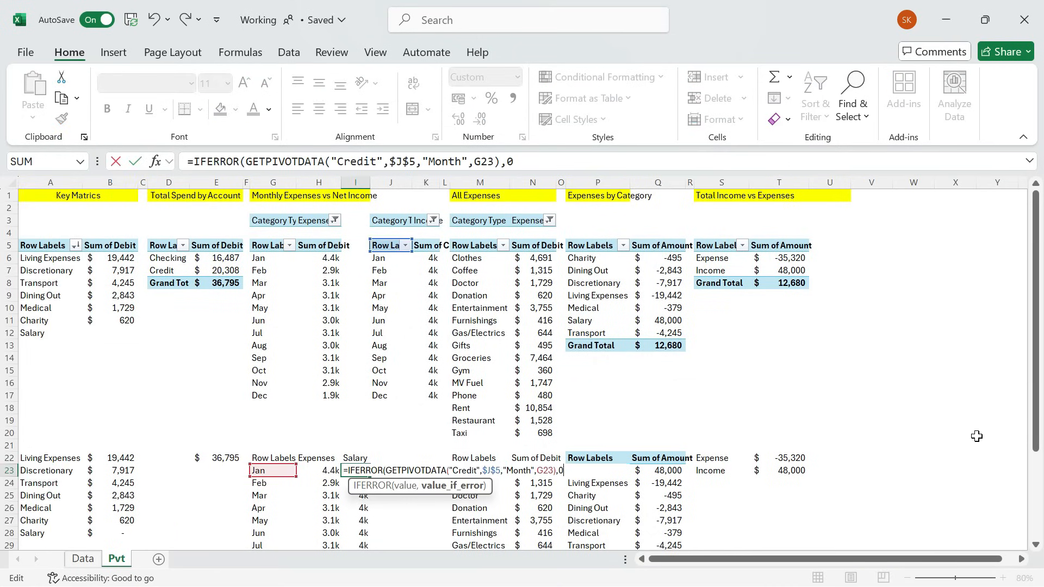
key(shift+Tab)
key(Right)
key(F2)
key(Return)
Wrap the GETPIVOTDATA formula in Q23 with IFERROR returning 0 and fill it down the Expenses by Category summary.
scroll(977, 436, down, 2)
key(Right)
key(Right)
key(Right)
key(Right)
key(Right)
key(Up)
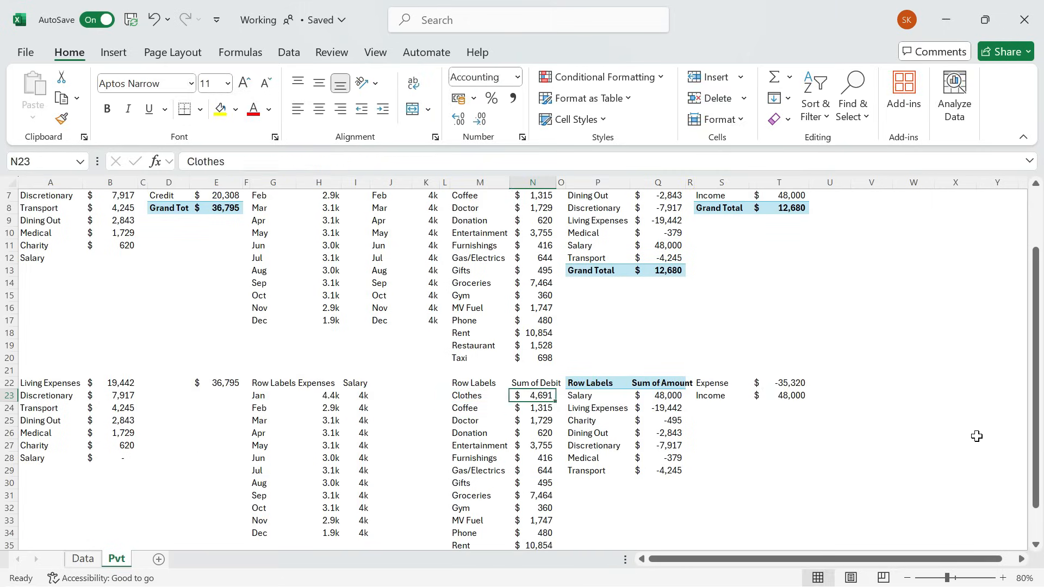
key(F2)
key(Escape)
key(Right)
key(Right)
key(Right)
key(F2)
key(Home)
key(Right)
text(IFERROR(,)
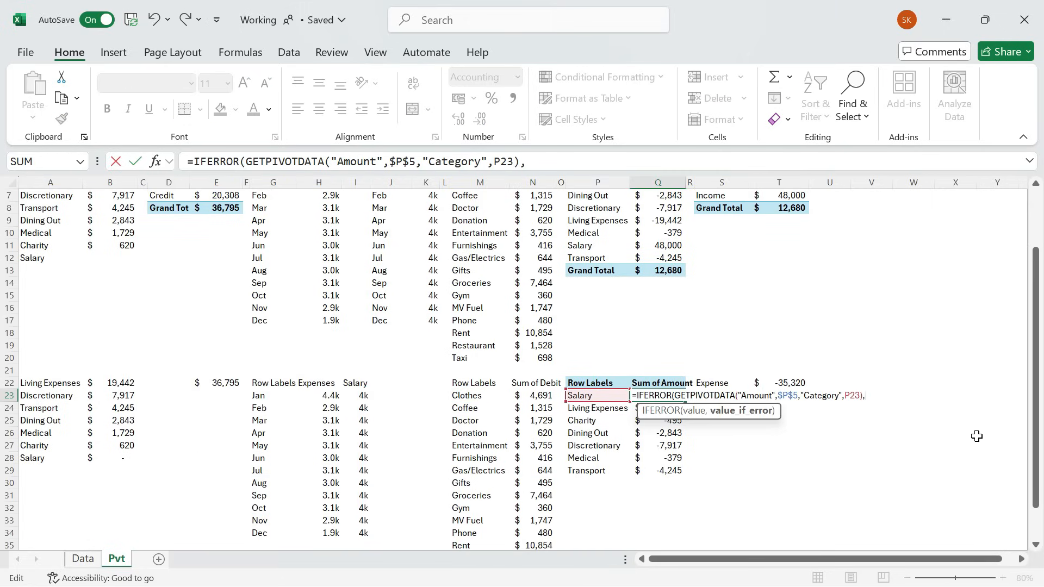
text(0))
key(Return)
key(Up)
key(ctrl+shift+Down)
key(ctrl+d)
Examine the formulas behind the linked Expense and Income totals in T22 and T23.
key(Up)
key(Right)
key(Right)
key(Right)
key(F2)
key(Escape)
key(Down)
key(F2)
key(Escape)
Copy the header formatting of P22:Q22 onto the All Expenses summary headers in M22:N22, formats only.
key(ctrl+Home)
click(560, 465)
key(Up)
key(Left)
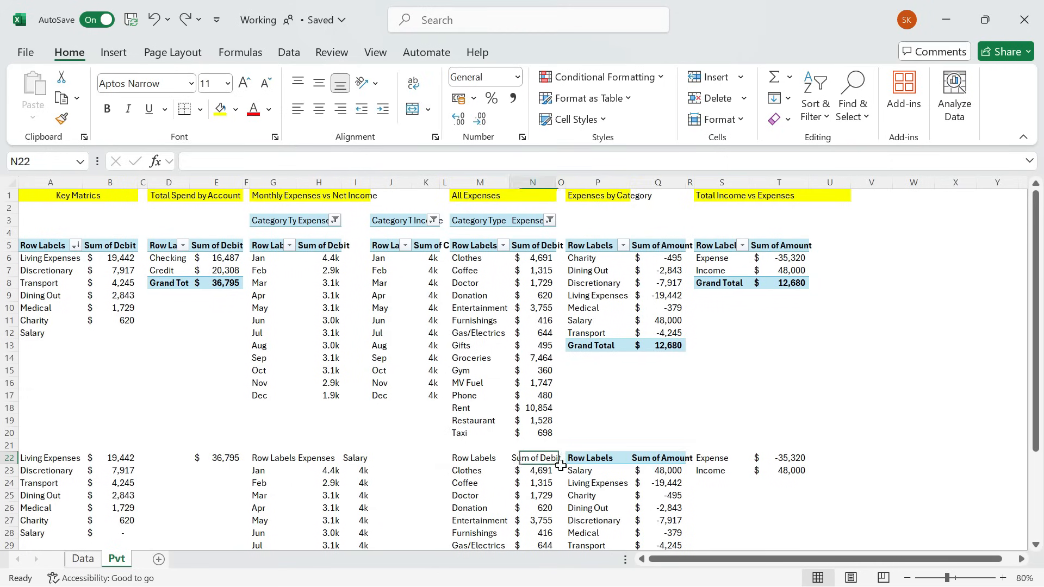
key(Left)
key(Right)
key(Right)
key(Right)
key(shift+Right)
key(ctrl+c)
key(Left)
key(Left)
key(Left)
key(shift+Right)
key(ctrl+alt+v)
key(t)
key(Return)
Apply the same copied header formatting to the monthly Expenses and Salary headers in G22:I22.
key(Left)
key(Left)
key(Left)
key(Left)
key(Left)
key(Left)
key(shift+Right)
key(shift+Right)
key(ctrl+alt+v)
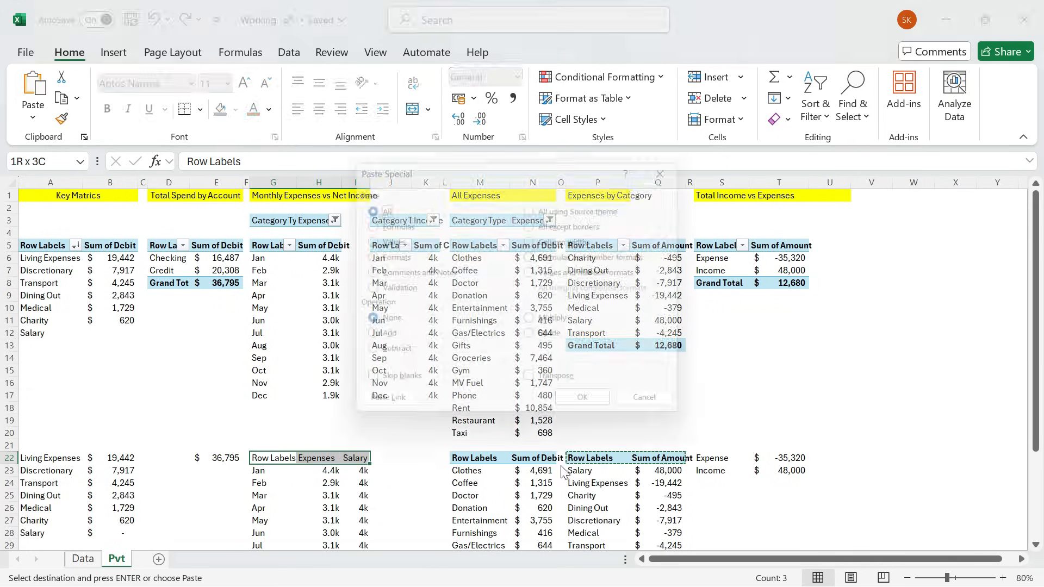
key(t)
key(Return)
Apply the header formatting to A21:B21 and copy the Row Labels and Sum of Debit headings from A5:B5 into it.
key(Left)
key(Left)
key(Left)
key(Left)
key(Left)
key(Left)
key(Up)
key(shift+Right)
key(ctrl+alt+v)
key(t)
key(Return)
key(ctrl+Up)
key(ctrl+Up)
key(shift+Right)
key(ctrl+c)
key(ctrl+Down)
key(ctrl+Down)
key(Up)
key(Return)
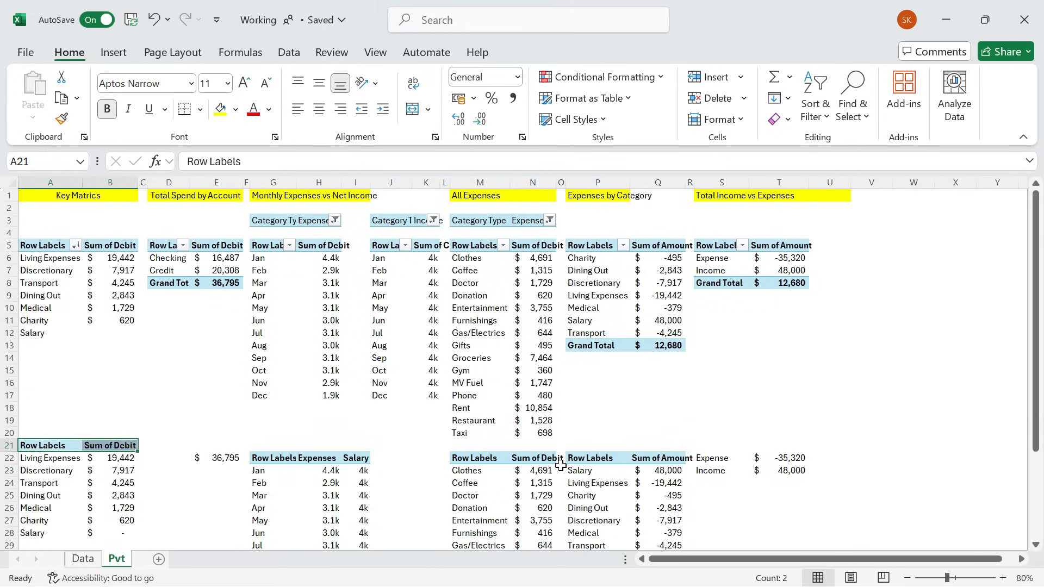
Move the linked category summary with its headings down one row so it starts at A22.
key(ctrl+a)
key(ctrl+x)
key(Down)
key(Return)
Copy the formatted Grand Total label from D8 into D22 beside the linked total spend.
key(Right)
key(Right)
key(Right)
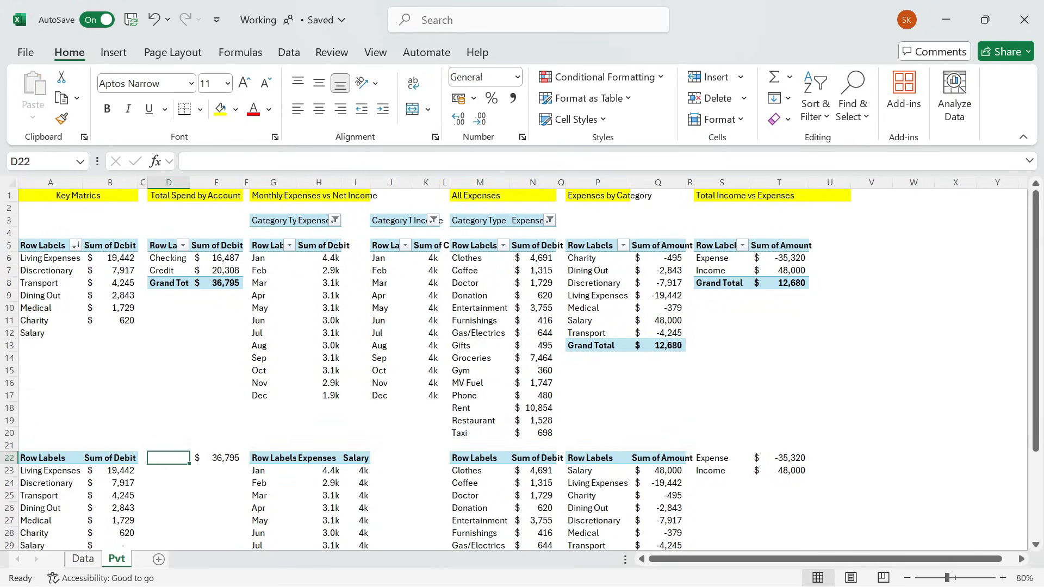
key(Right)
key(Right)
key(Right)
key(Right)
key(Right)
key(Right)
key(Right)
key(Right)
key(Right)
key(ctrl+c)
key(Left)
key(Left)
key(Left)
key(Left)
key(Left)
key(Left)
key(Left)
key(Left)
key(Left)
key(ctrl+Up)
key(ctrl+c)
key(Down)
key(Down)
key(Down)
key(Down)
key(Down)
key(Down)
key(Down)
key(Down)
key(Down)
key(Down)
key(Down)
key(Down)
key(Down)
key(Down)
key(Return)
Apply the PivotTable's blue header formatting to the Expense and Income labels in S22:S23, pasting formats only.
key(Right)
key(Right)
key(Right)
key(Right)
key(Right)
key(Right)
key(Right)
key(Right)
key(Right)
key(Right)
key(Right)
key(Right)
key(Right)
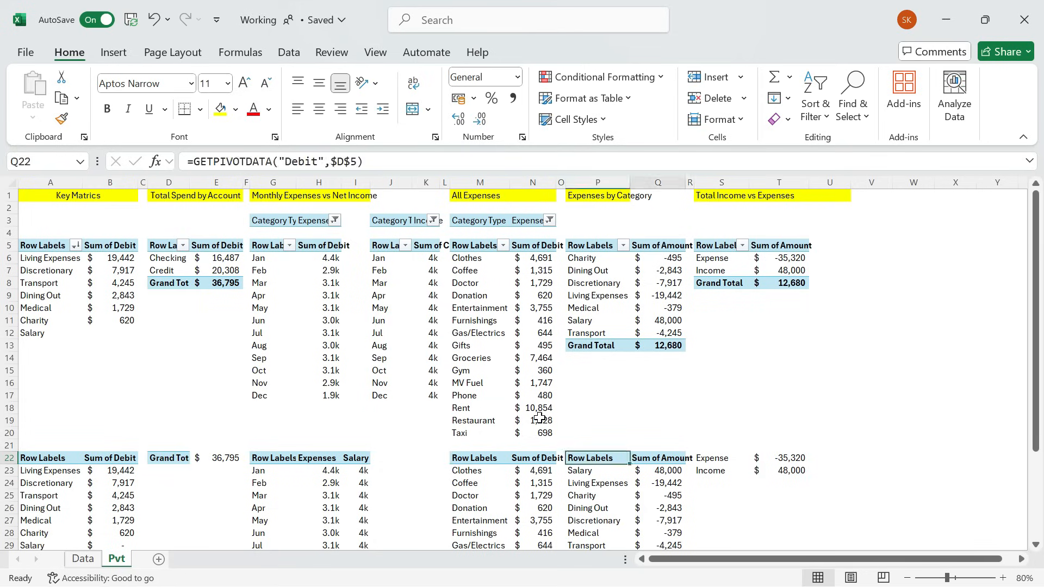
key(Right)
key(Right)
key(shift+Down)
click(725, 283)
key(ctrl+c)
scroll(725, 284, right, 1)
key(ctrl+Down)
key(shift+Down)
key(ctrl+alt+v)
key(t)
key(Return)
key(Escape)
key(Right)
key(Right)
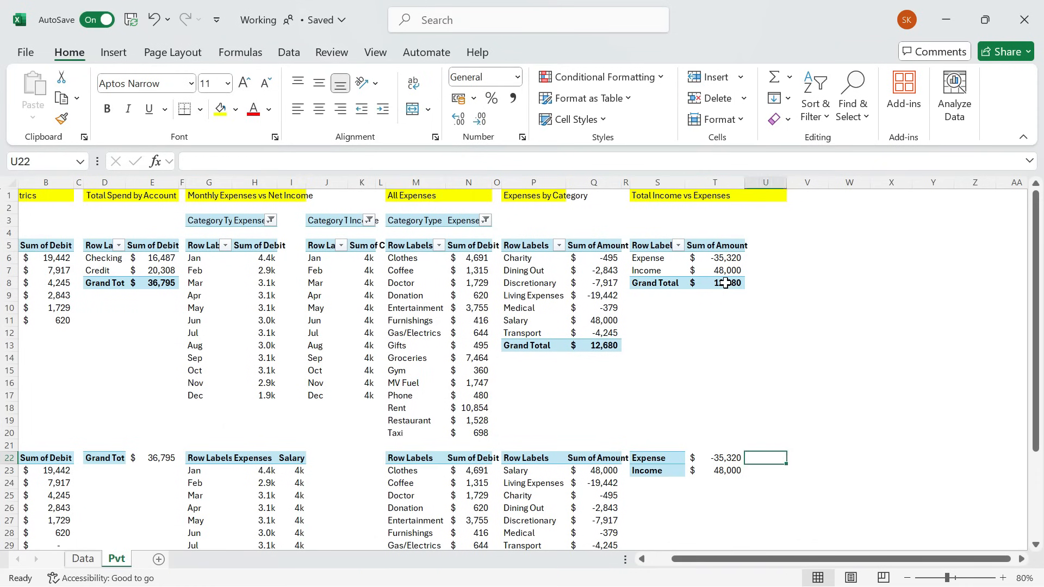
key(ctrl+Left)
key(ctrl+Left)
key(ctrl+Left)
key(ctrl+Left)
key(ctrl+Left)
key(ctrl+Left)
key(ctrl+Left)
key(ctrl+Left)
key(ctrl+Home)
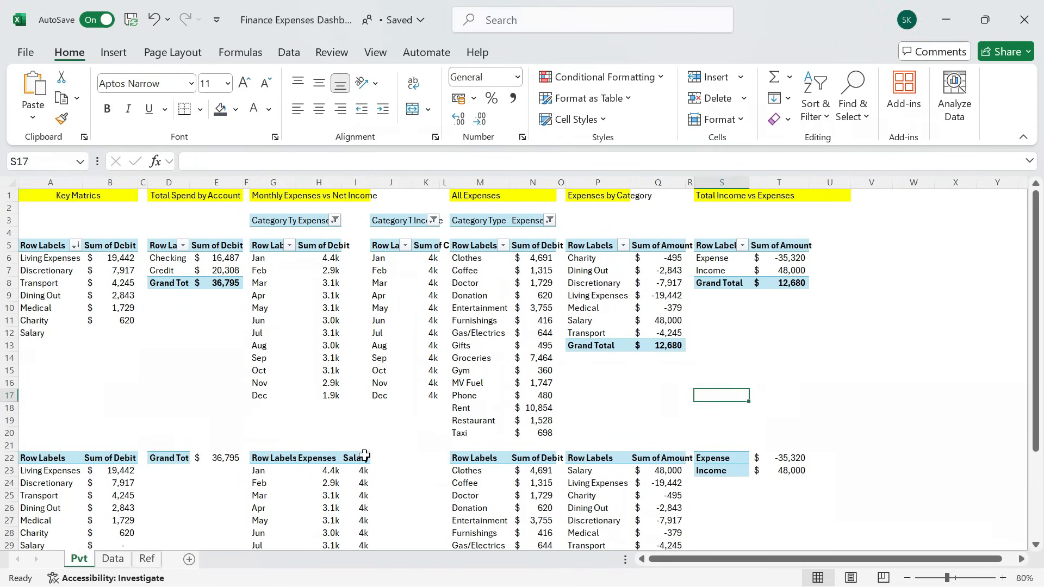
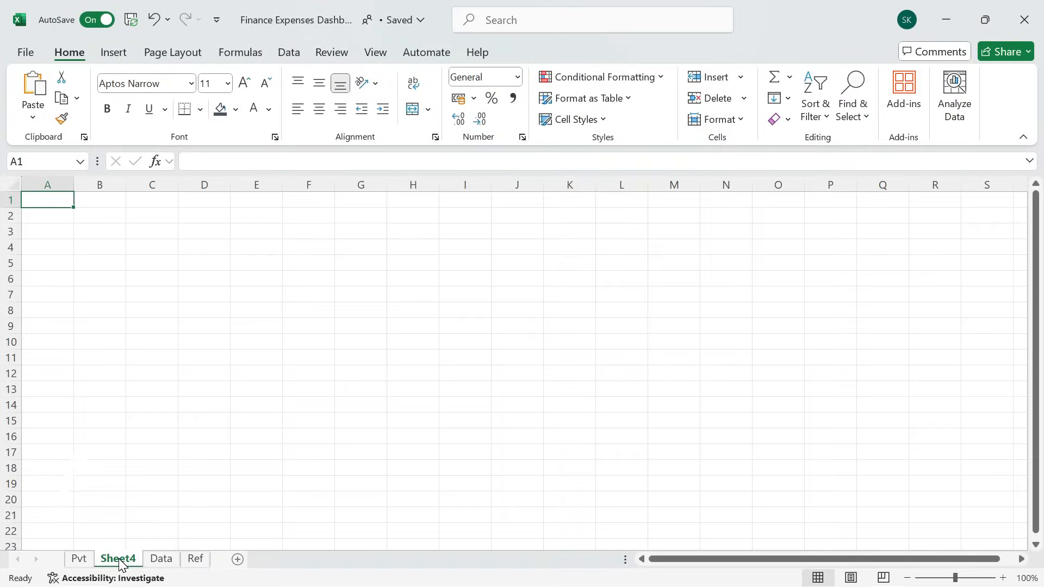
Place the new Sheet4 before the Pvt sheet and rename it Dashboard.
drag(77, 560, 75, 560)
double_click(82, 560)
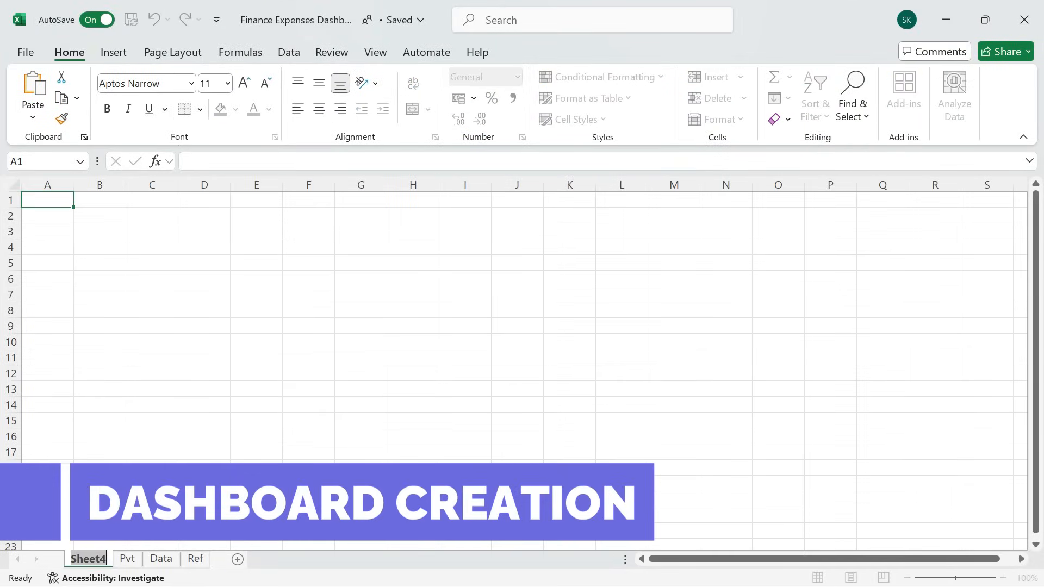
text(D)
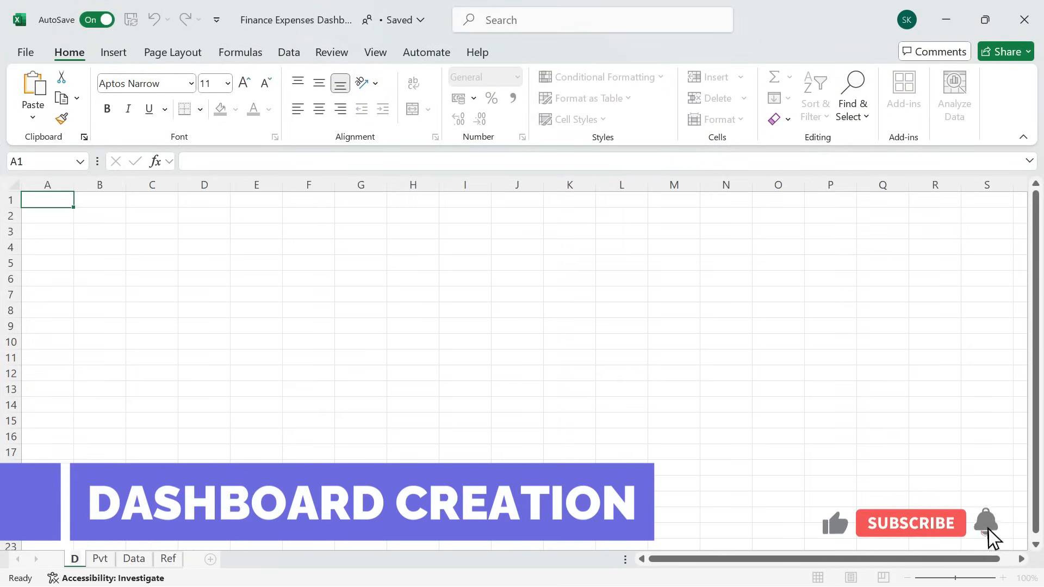
text(ashboard)
key(Return)
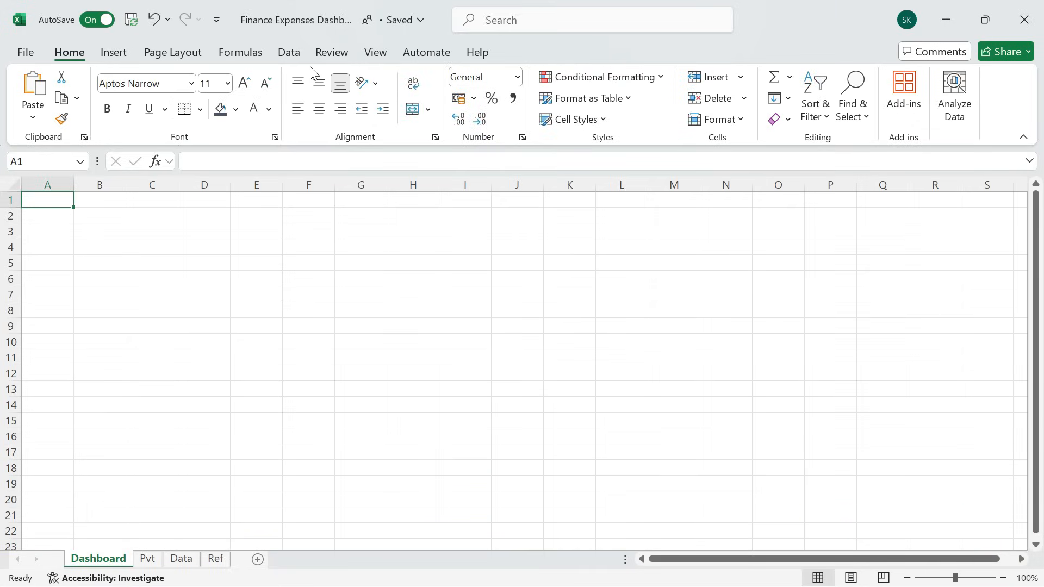
Hide the gridlines on the Dashboard sheet.
click(375, 52)
click(385, 99)
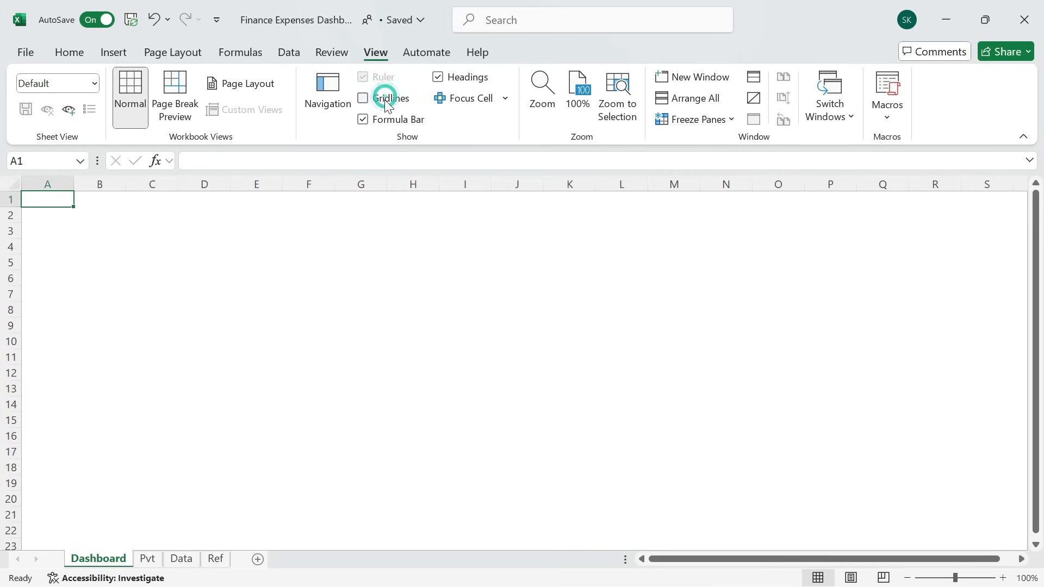
click(94, 216)
Draw a rounded rectangle about 24.87 cm wide and 10.55 cm high on the Dashboard sheet and reduce its corner rounding.
click(114, 53)
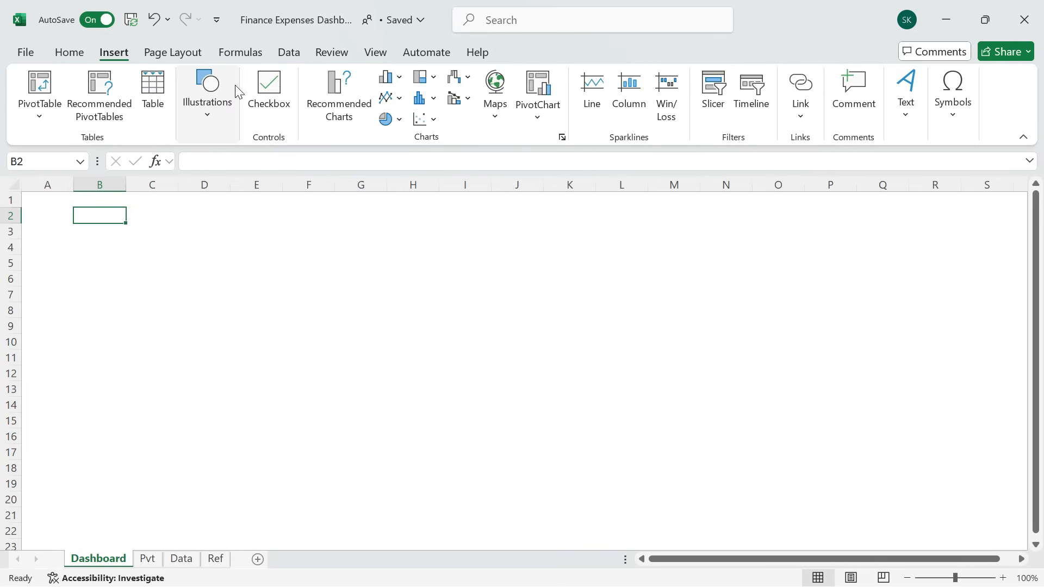
click(206, 106)
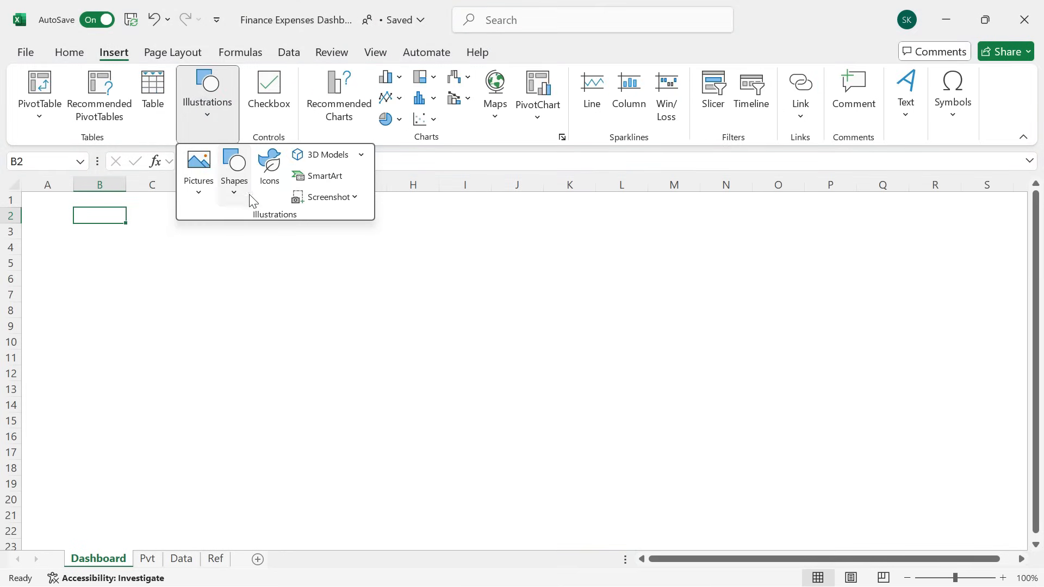
click(235, 189)
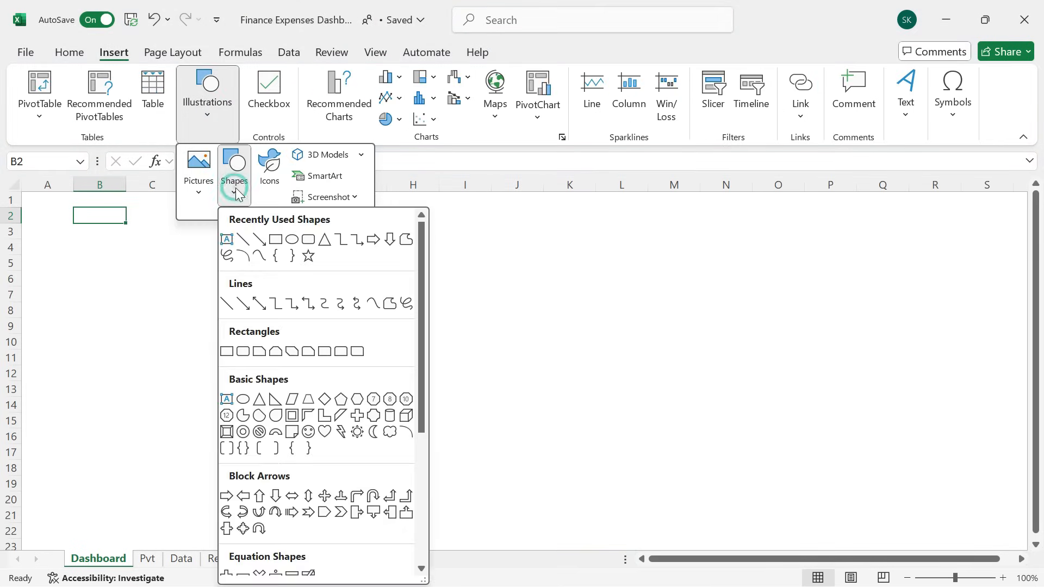
click(308, 240)
drag(46, 210, 808, 530)
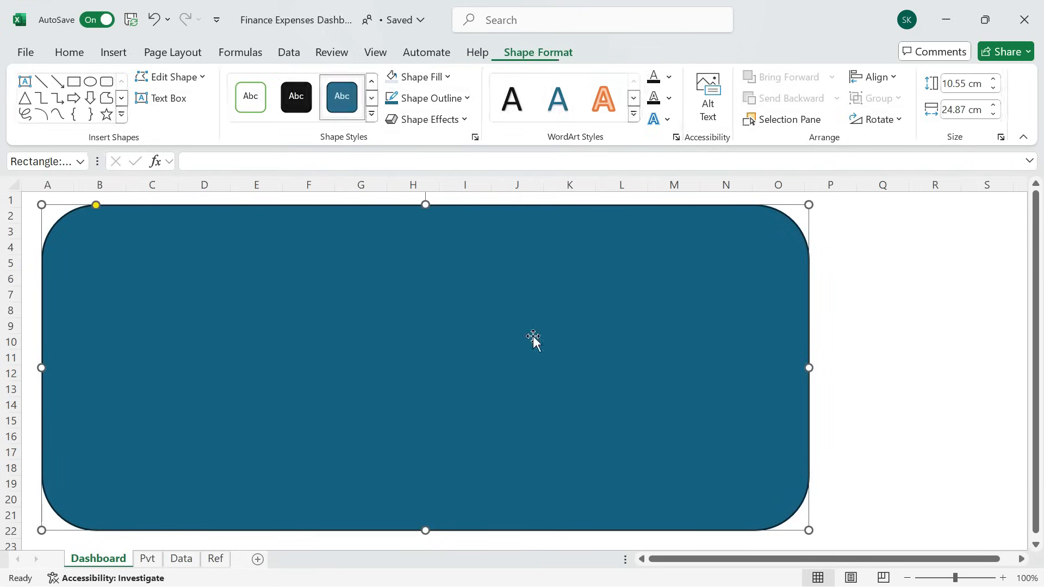
drag(98, 202, 55, 204)
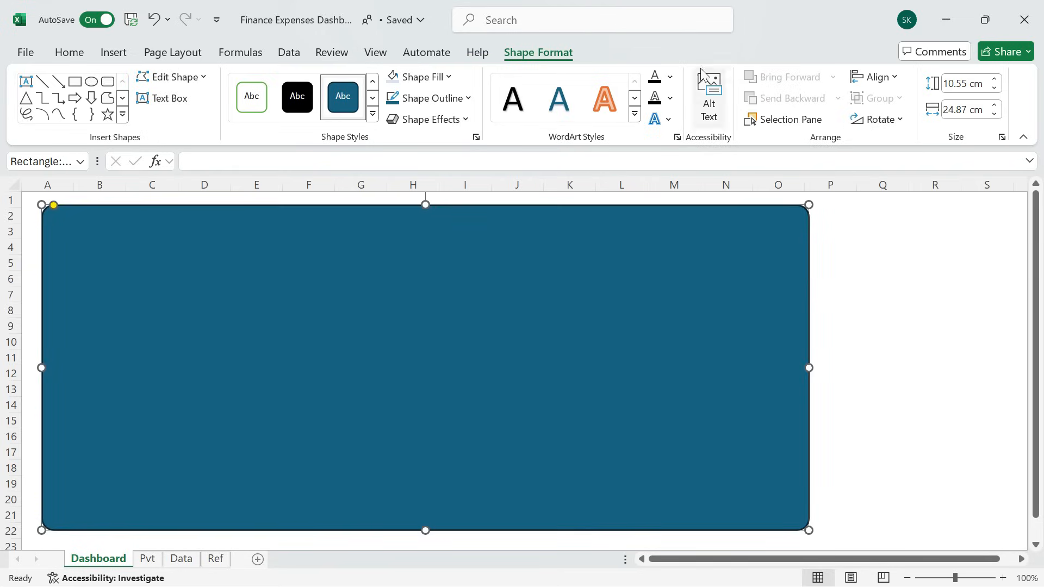
Size the large rectangle to 17.15 cm high and 33.41 cm wide, align it to the sheet's upper-left corner, and tighten its corner rounding.
click(987, 87)
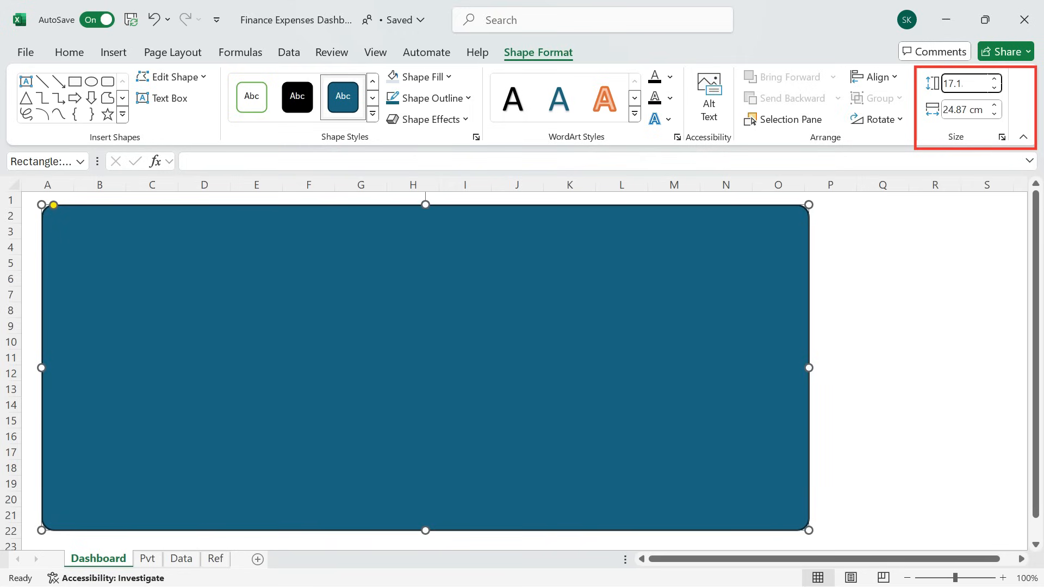
text(17.15)
key(Tab)
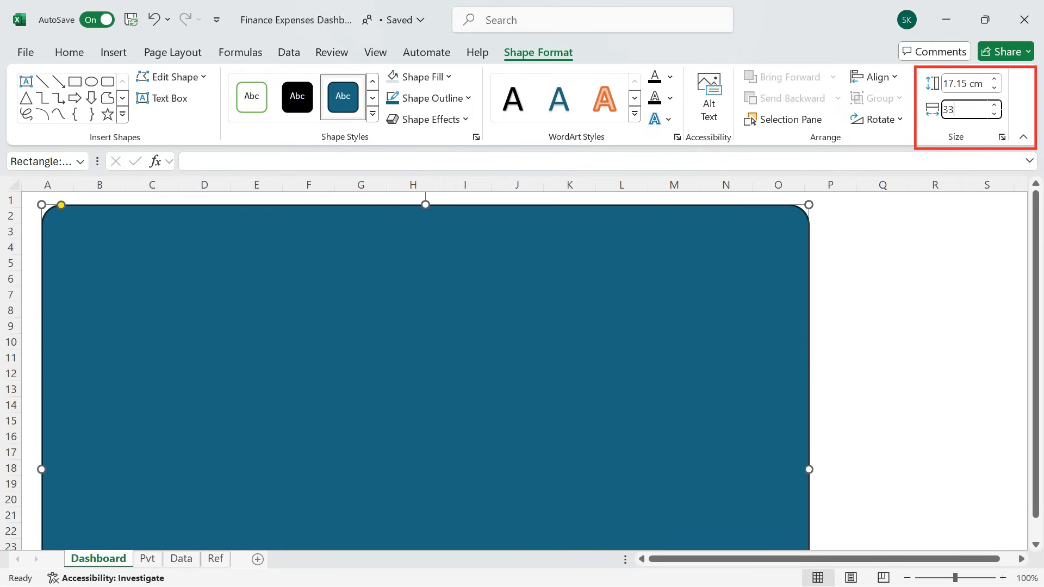
key(Return)
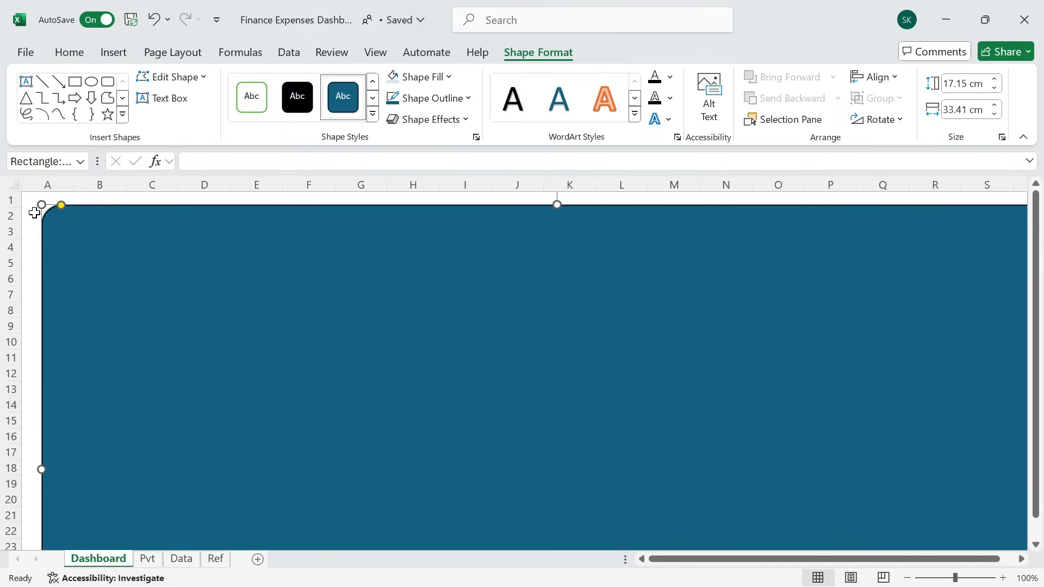
drag(43, 302, 26, 292)
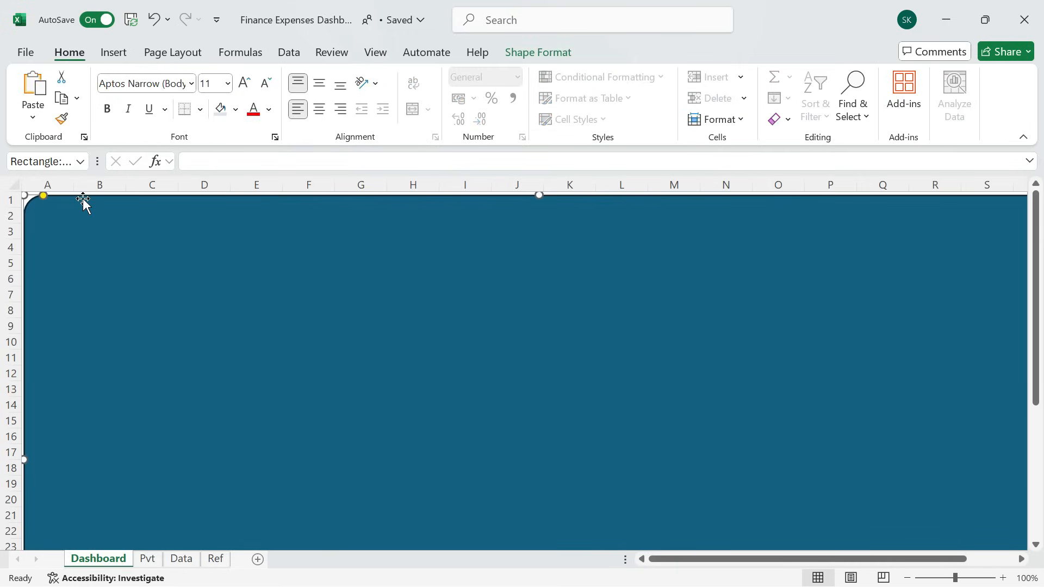
drag(45, 197, 38, 201)
Give the large background rectangle a White, Background 1 fill and a dark grey outline.
click(536, 52)
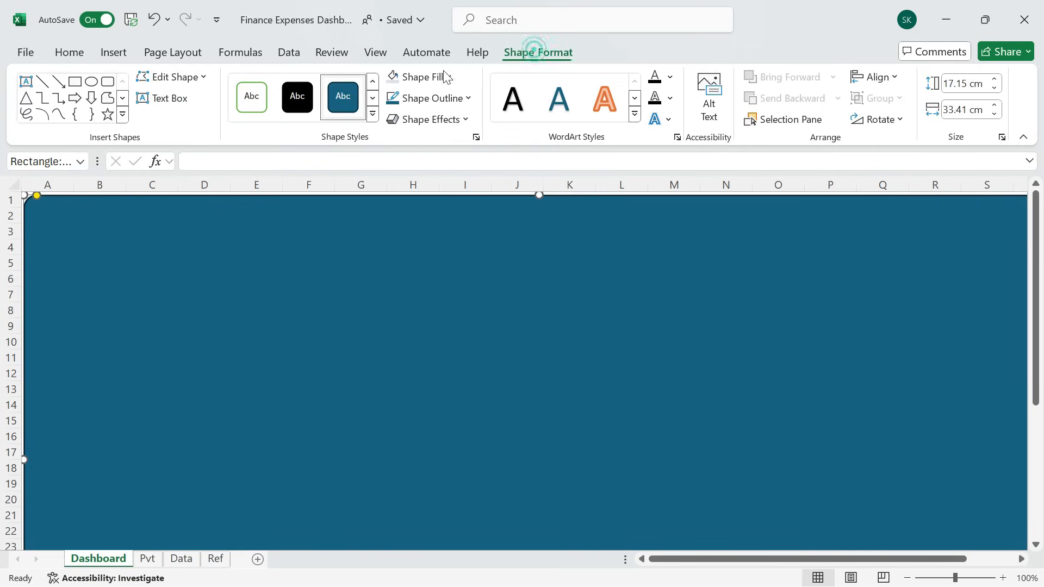
click(450, 79)
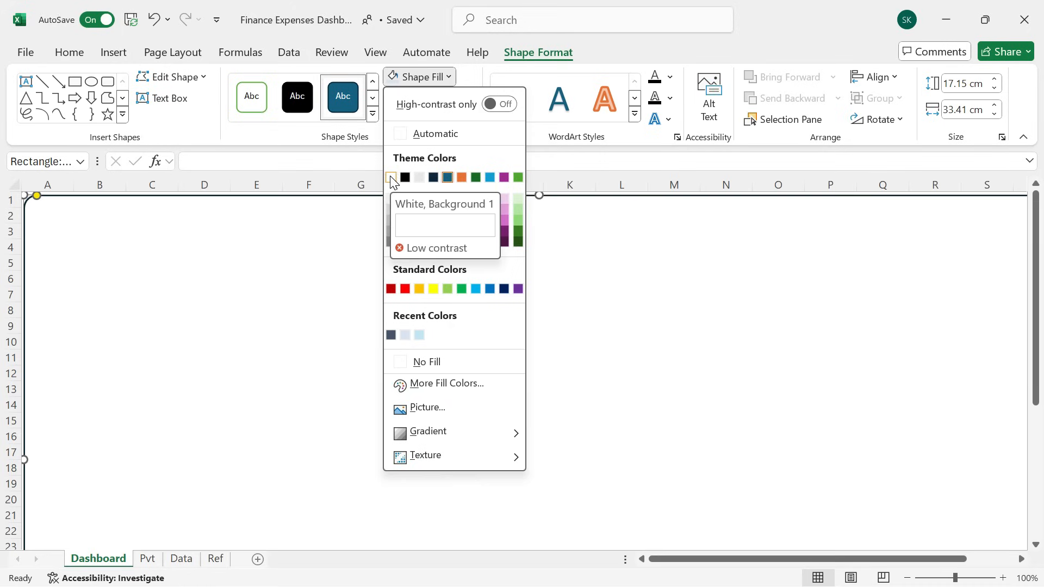
click(390, 177)
click(467, 98)
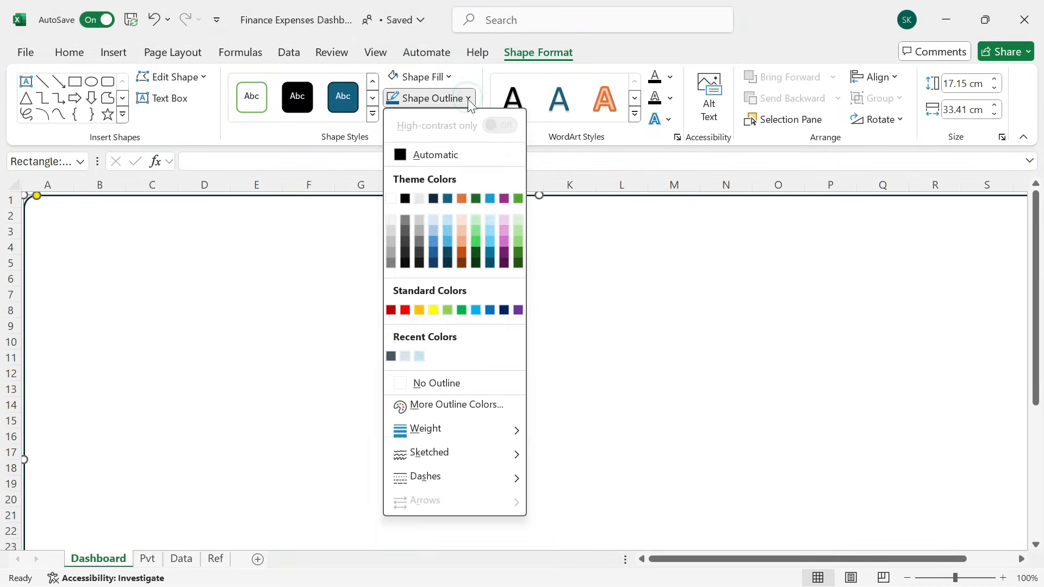
click(391, 263)
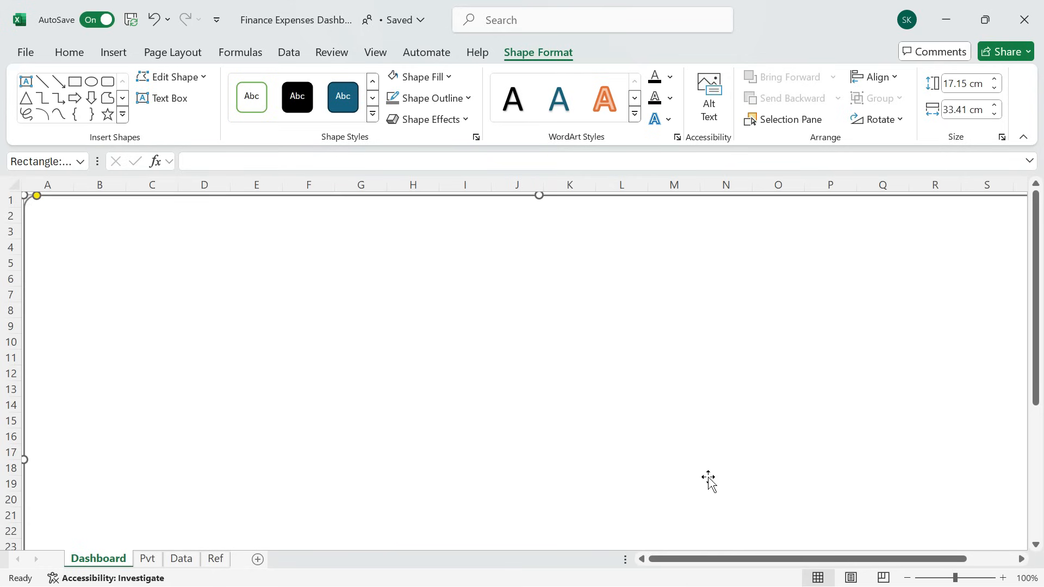
key(Escape)
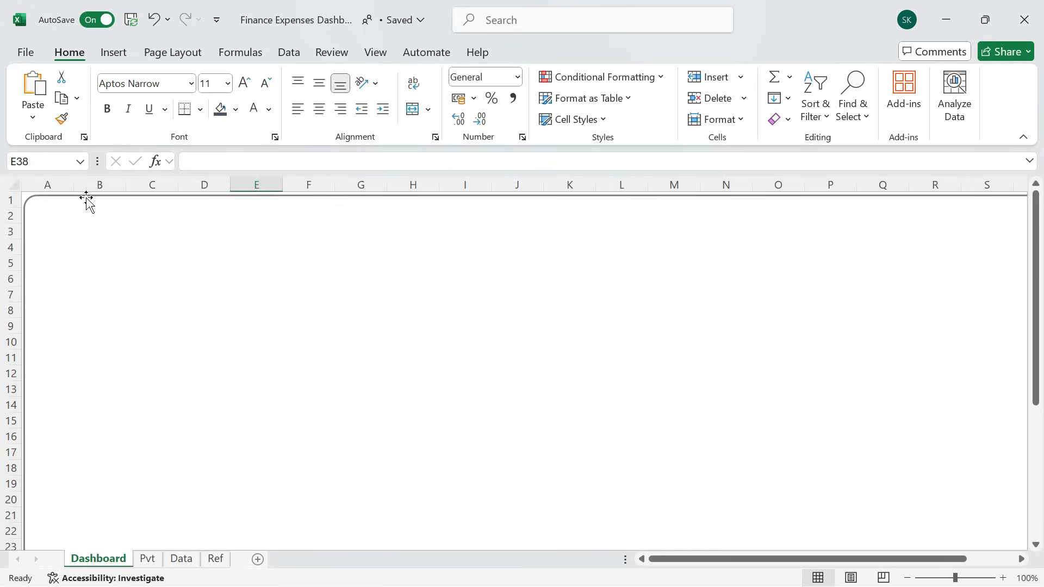
Draw a small rounded rectangle about 3.7 cm wide and 2.19 cm high in the frame's upper-left corner and reduce its corner rounding.
click(113, 52)
click(228, 121)
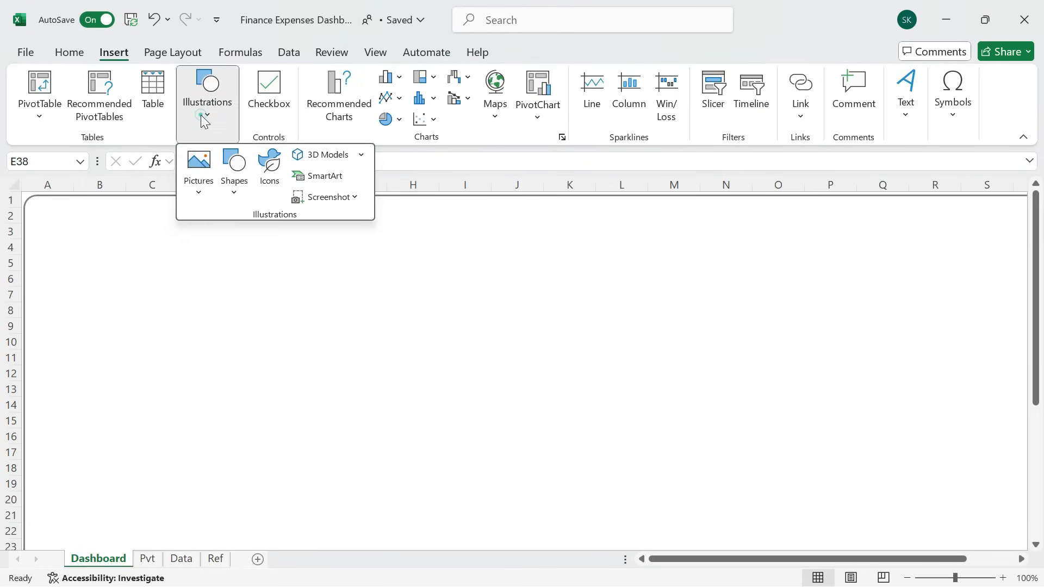
click(236, 193)
click(308, 241)
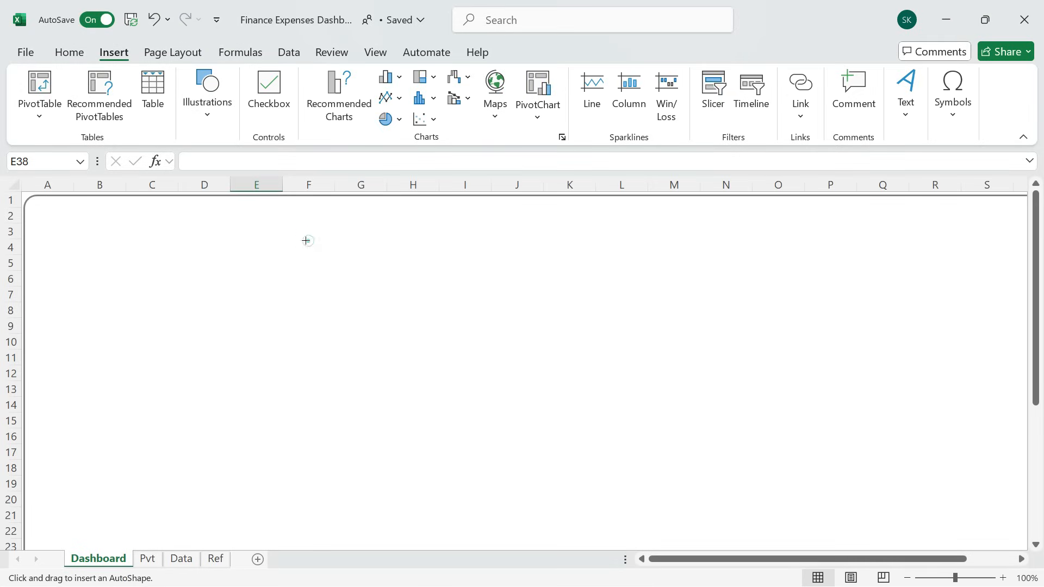
drag(47, 217, 125, 269)
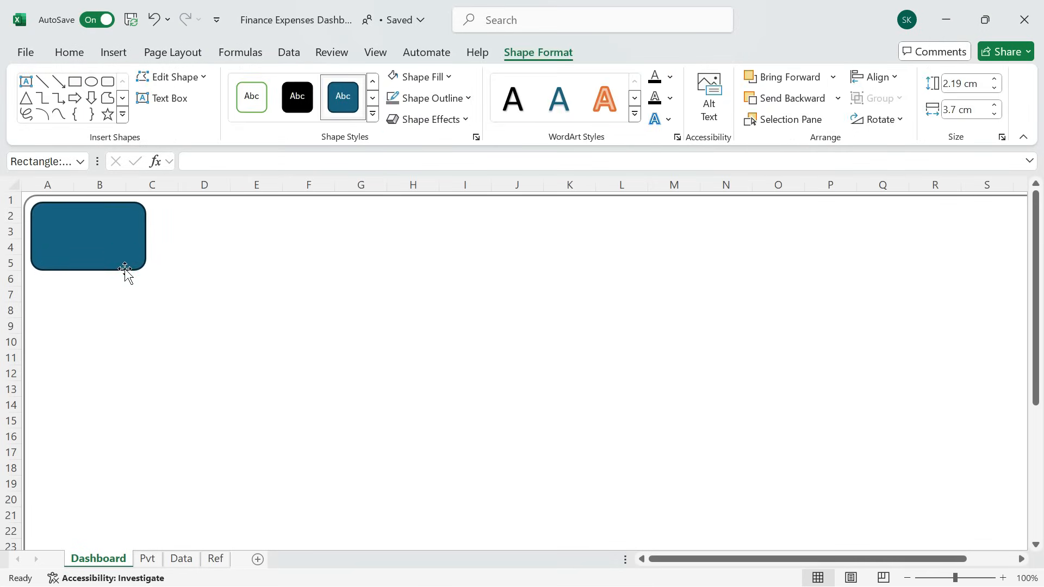
drag(42, 203, 37, 203)
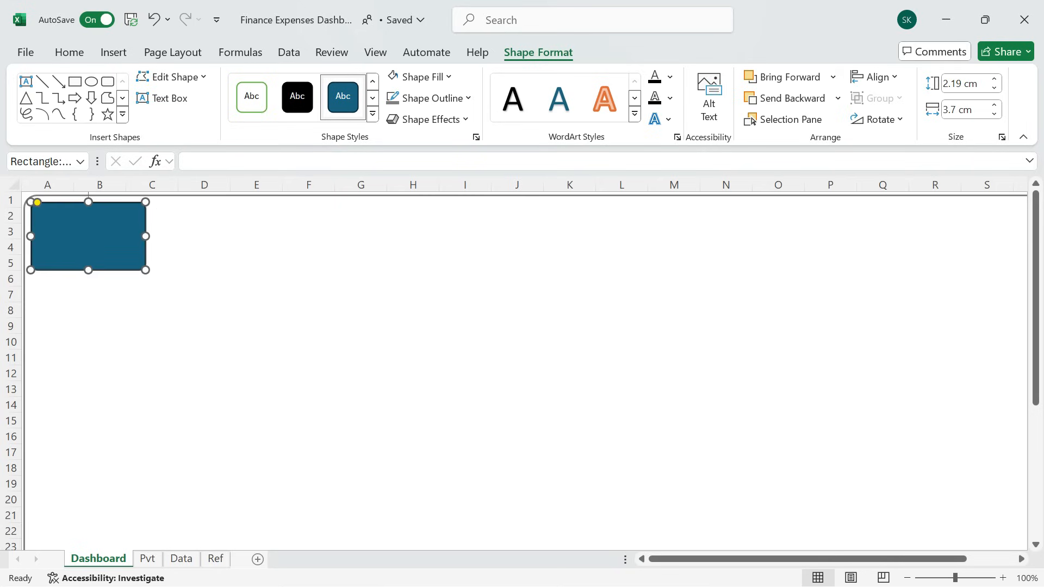
Fill the small rectangle with the recently used dark blue-grey colour and remove its outline.
click(448, 77)
click(390, 334)
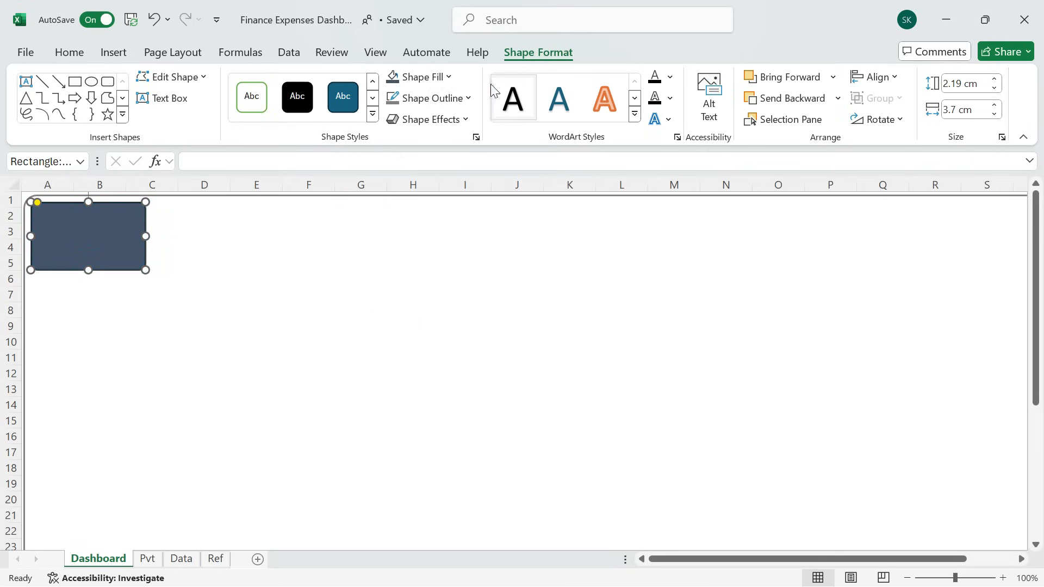
click(467, 99)
click(444, 384)
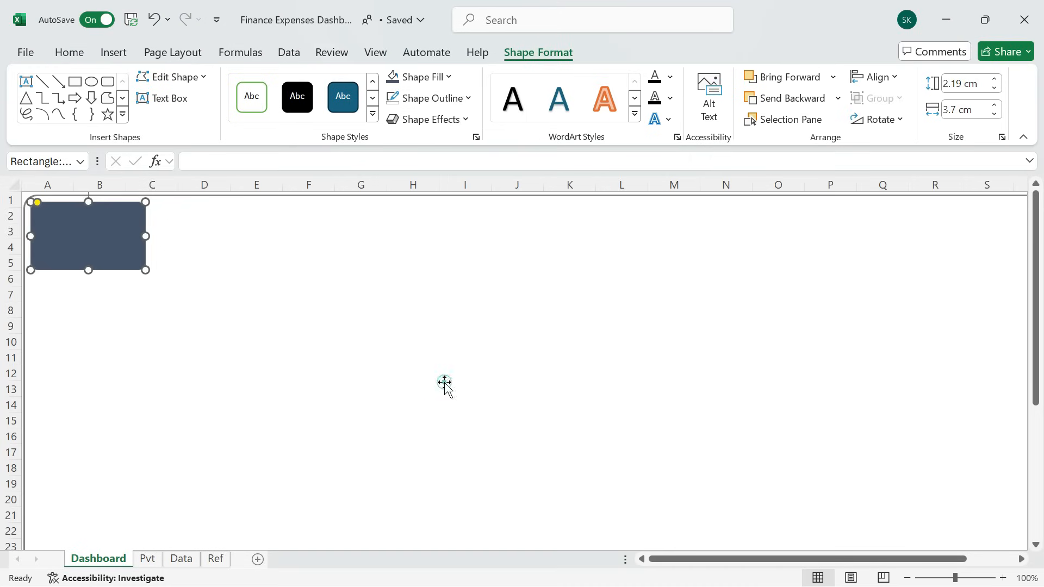
click(271, 295)
Set the small rectangle's height to 2.03 cm and its width to 3.82 cm.
click(96, 241)
click(988, 84)
text(2.03)
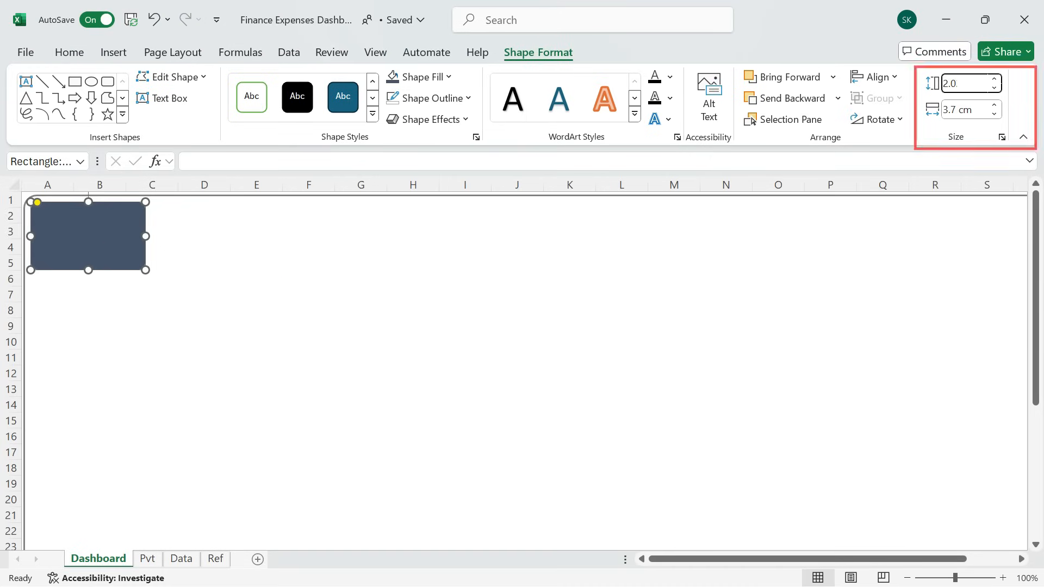
key(Tab)
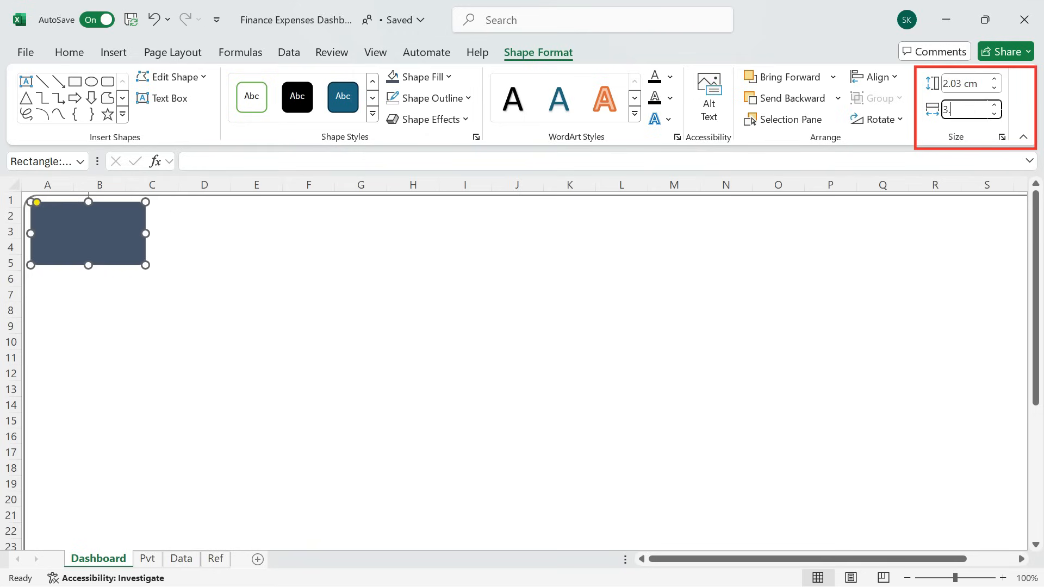
text(3.82)
key(Return)
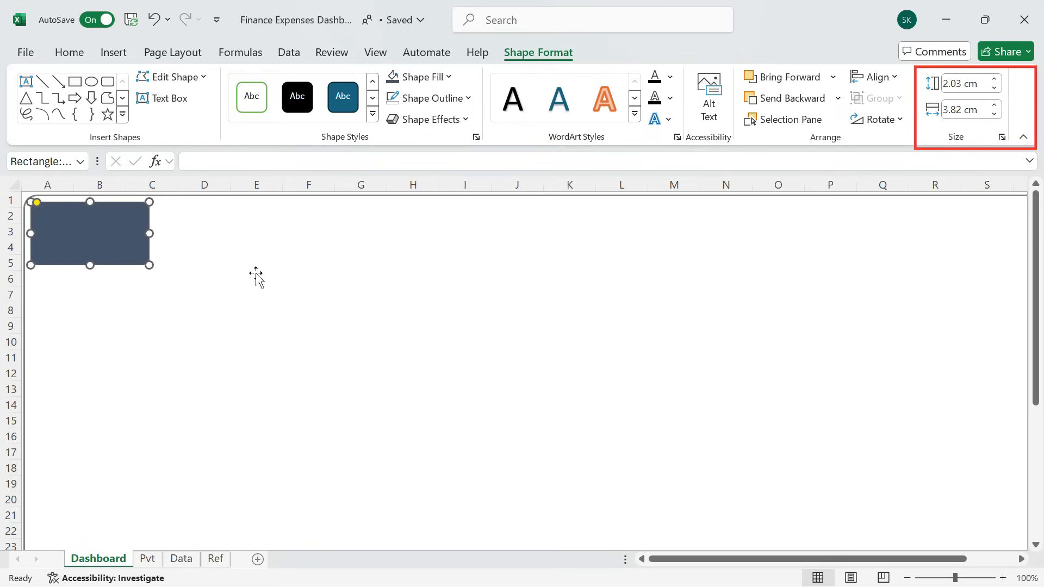
Duplicate the small dark rectangle and place the copy directly to its right, level with the original.
key(ctrl+d)
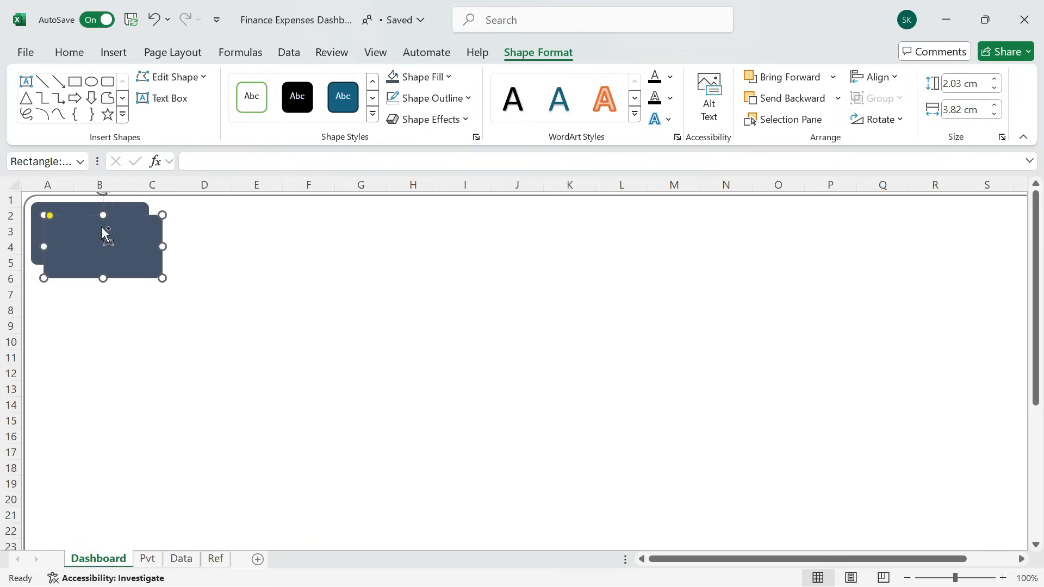
drag(105, 241, 211, 229)
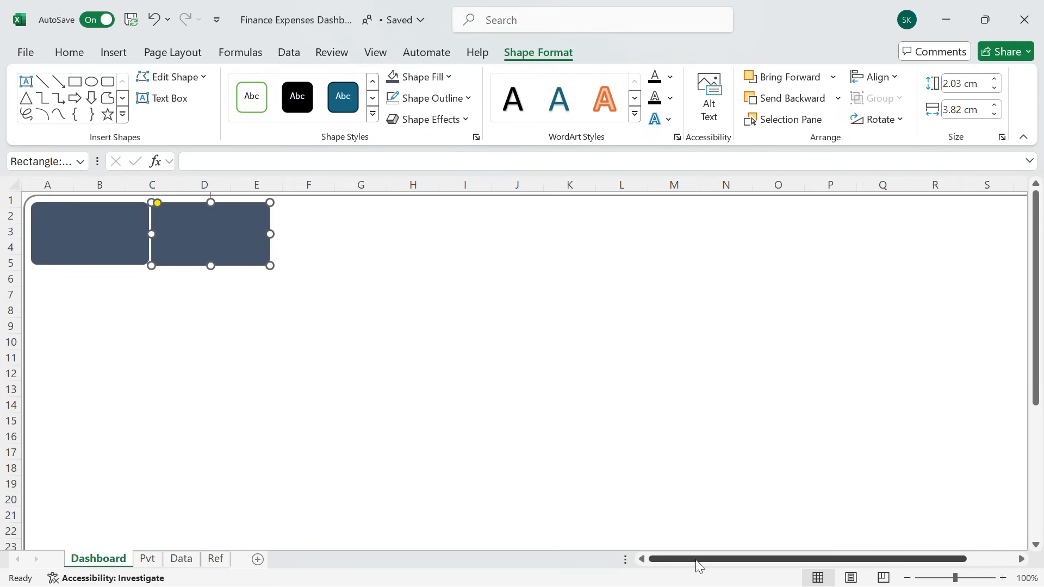
drag(891, 568, 937, 562)
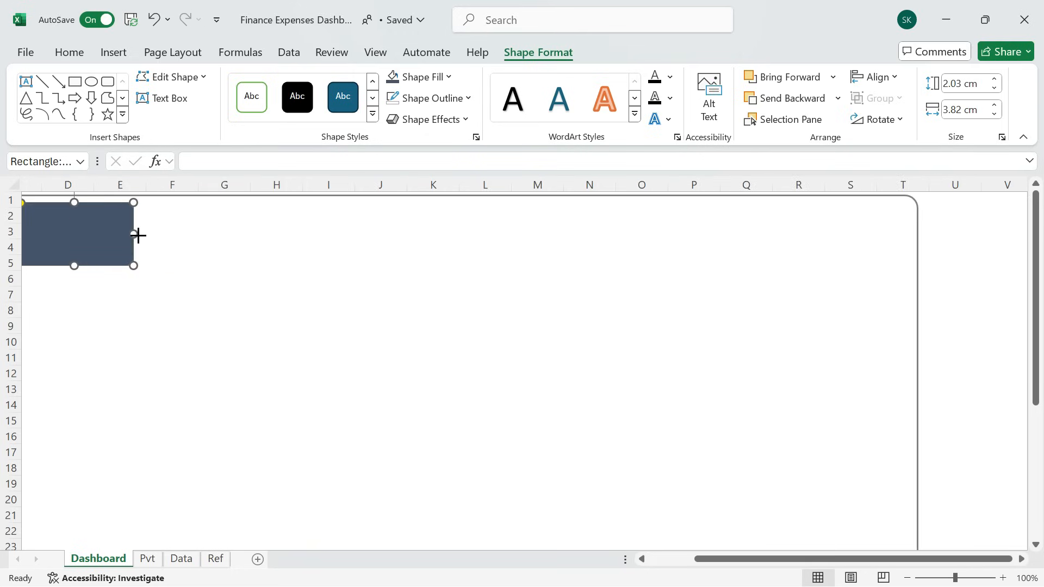
Stretch the copied dark rectangle rightward into a header bar reaching almost to the frame's far edge.
drag(138, 235, 357, 242)
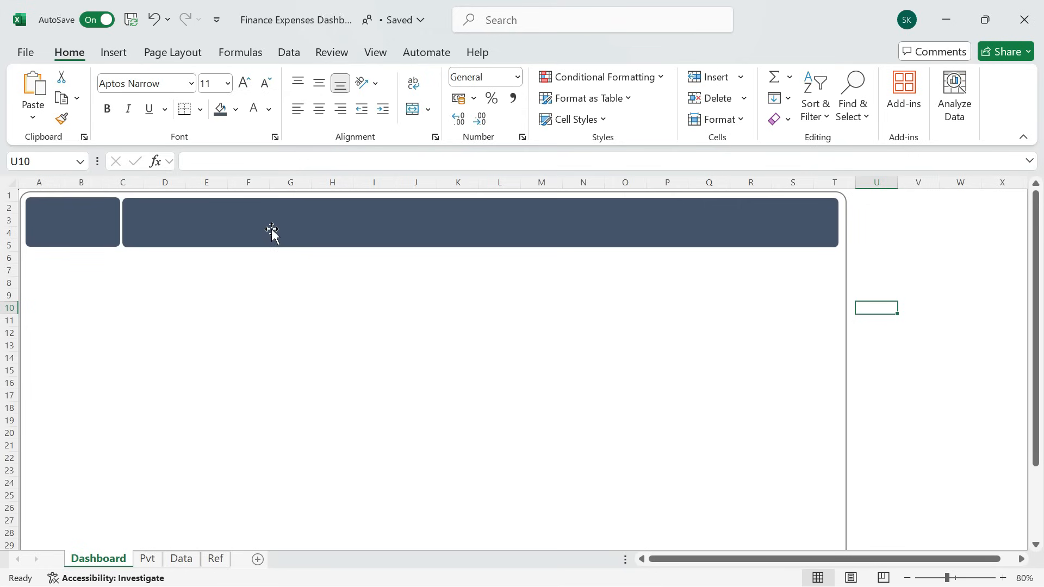
click(228, 223)
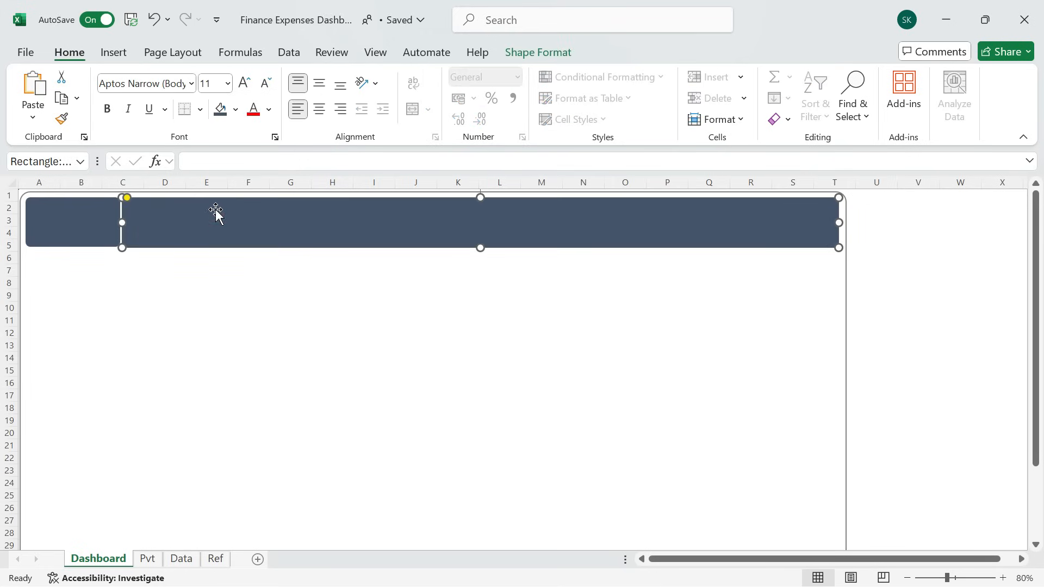
Add a text box over the header bar containing "FINANCE EXPENSES DASHBOARD".
click(113, 52)
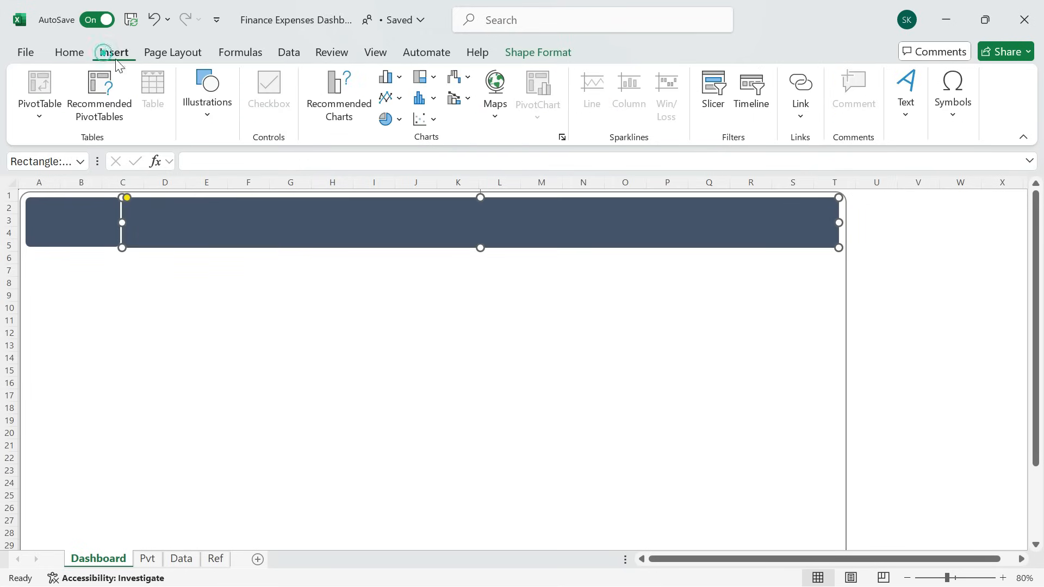
click(200, 117)
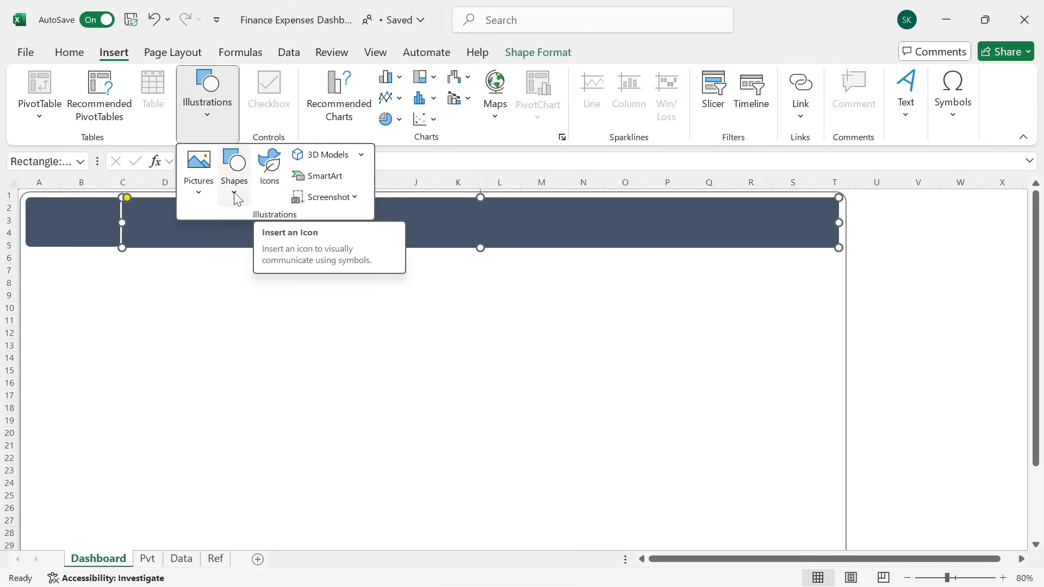
click(234, 187)
click(227, 239)
drag(144, 208, 347, 245)
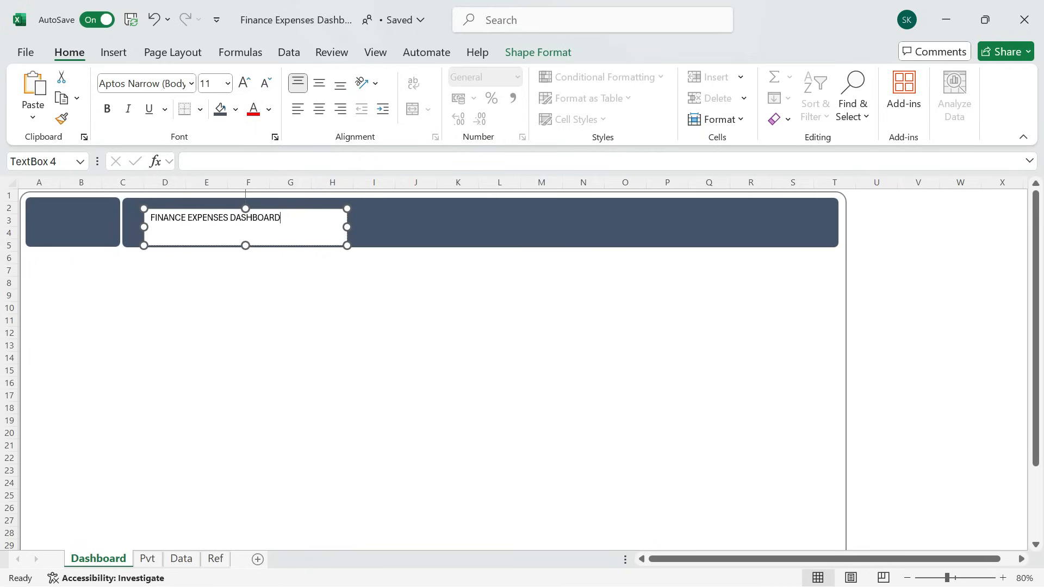
Set the title's font size to 44 and widen its text box to about 23.9 cm so the title fits one line.
key(ctrl+a)
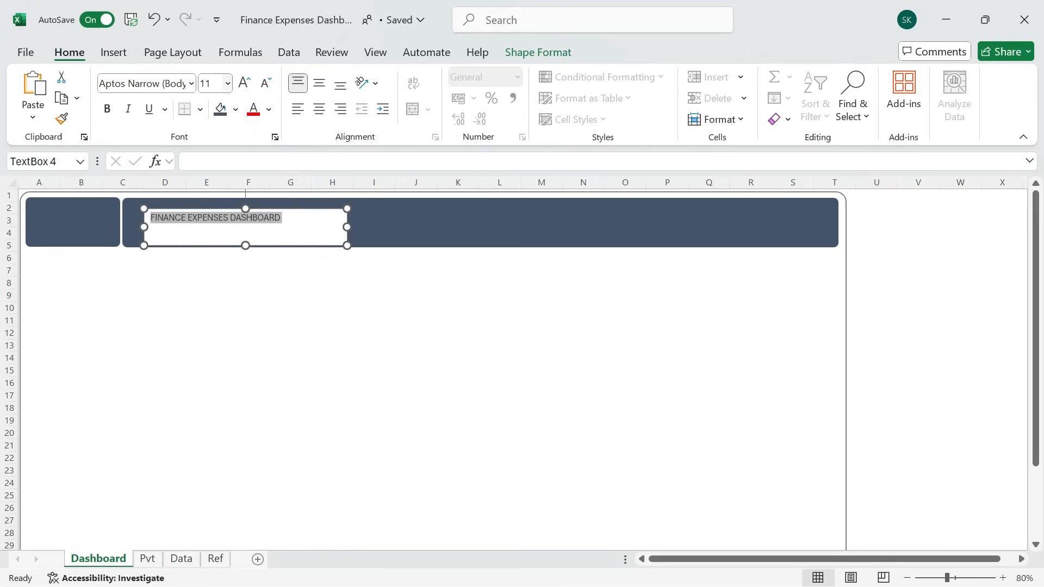
text(44)
key(Return)
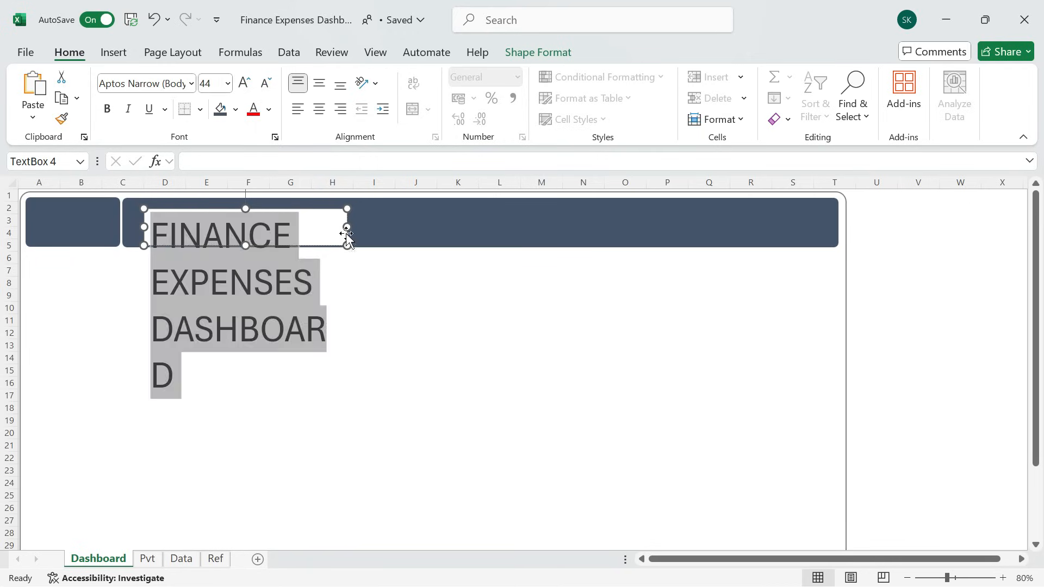
drag(346, 226, 733, 226)
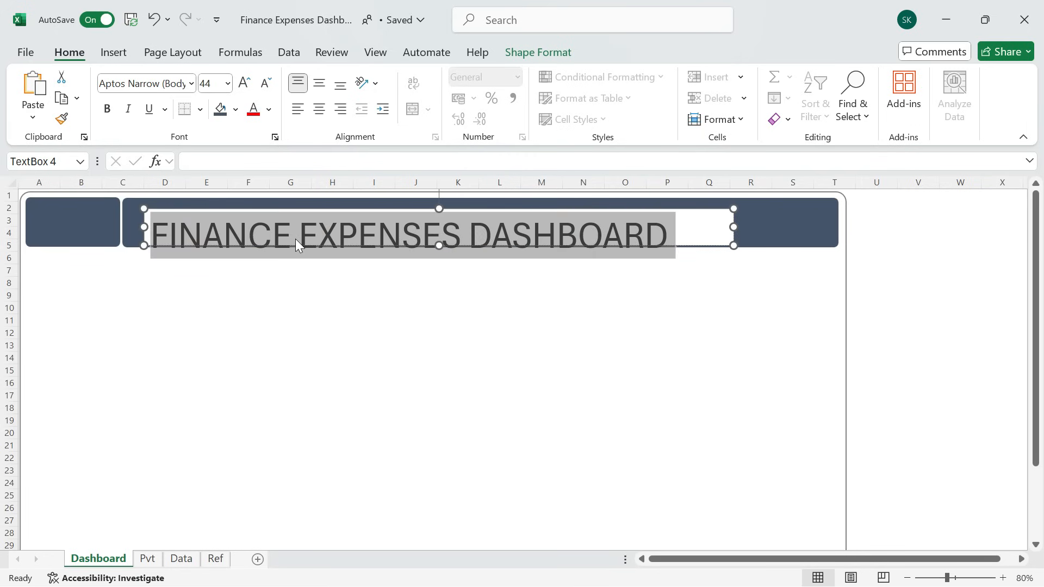
Remove the title text box's fill and colour its text white.
click(537, 51)
click(450, 77)
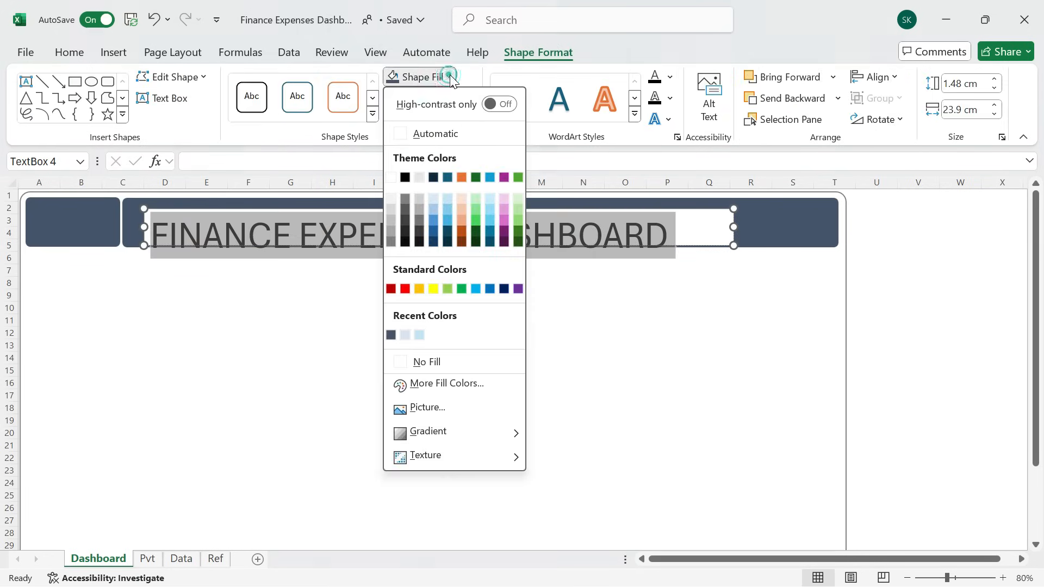
click(422, 362)
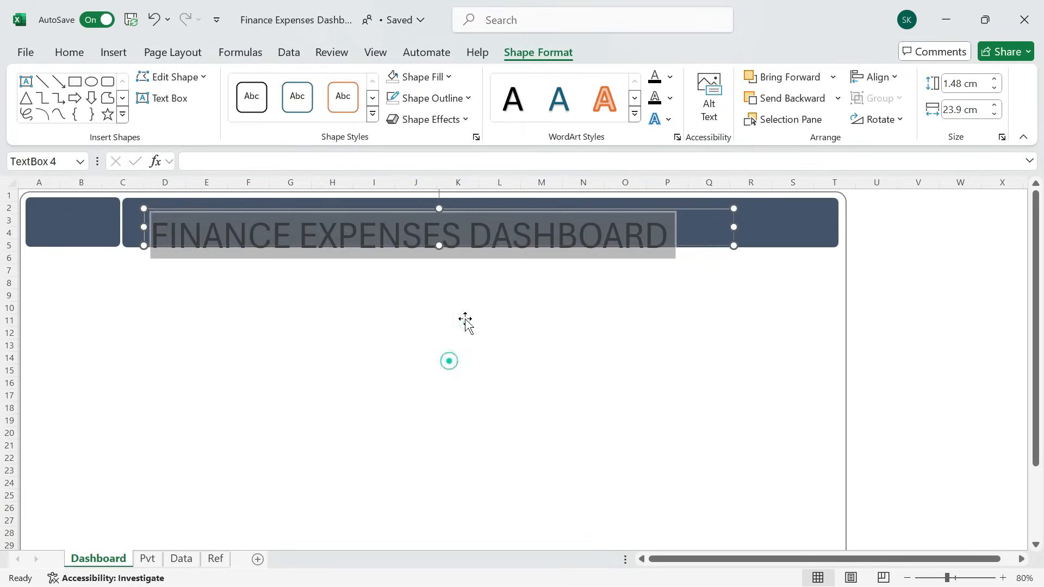
click(669, 77)
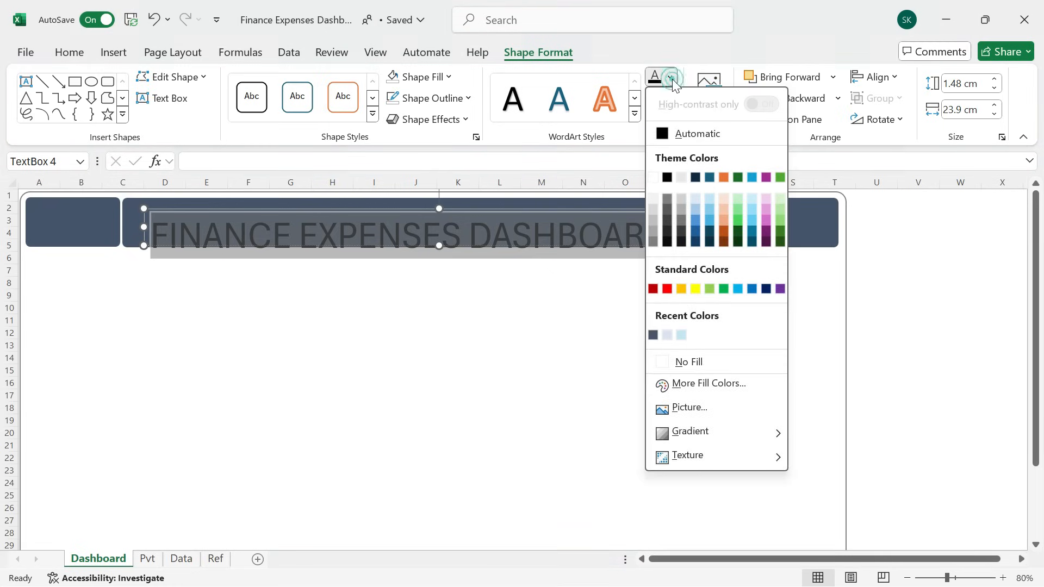
click(653, 178)
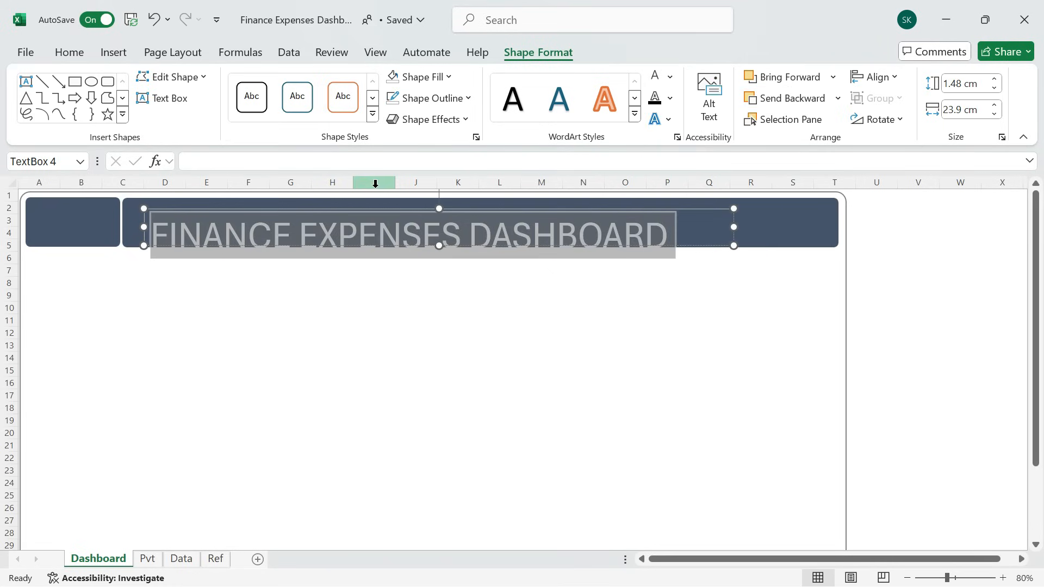
Make the title text bold and change its font to Calibri.
click(65, 49)
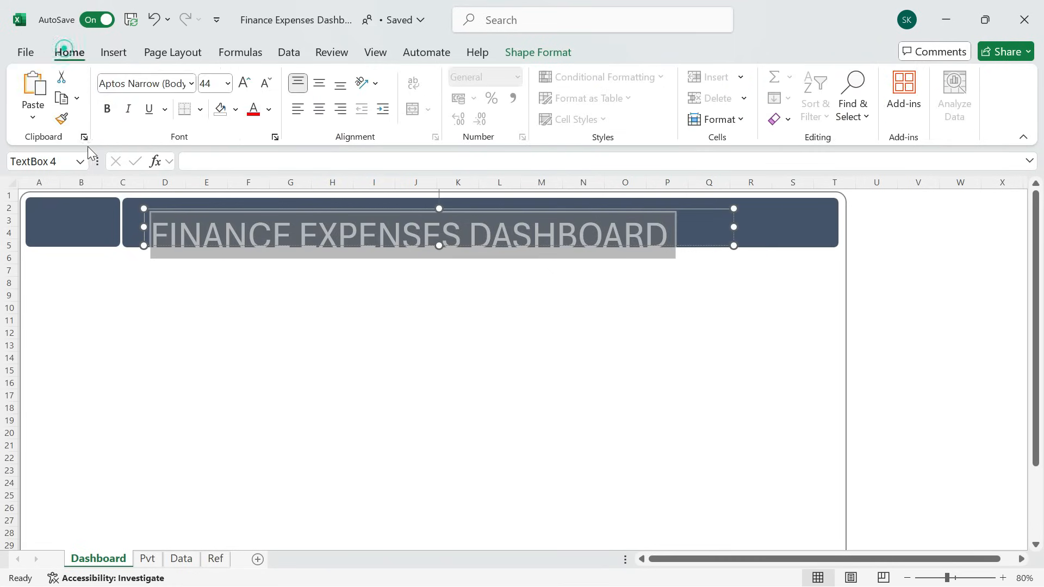
click(107, 110)
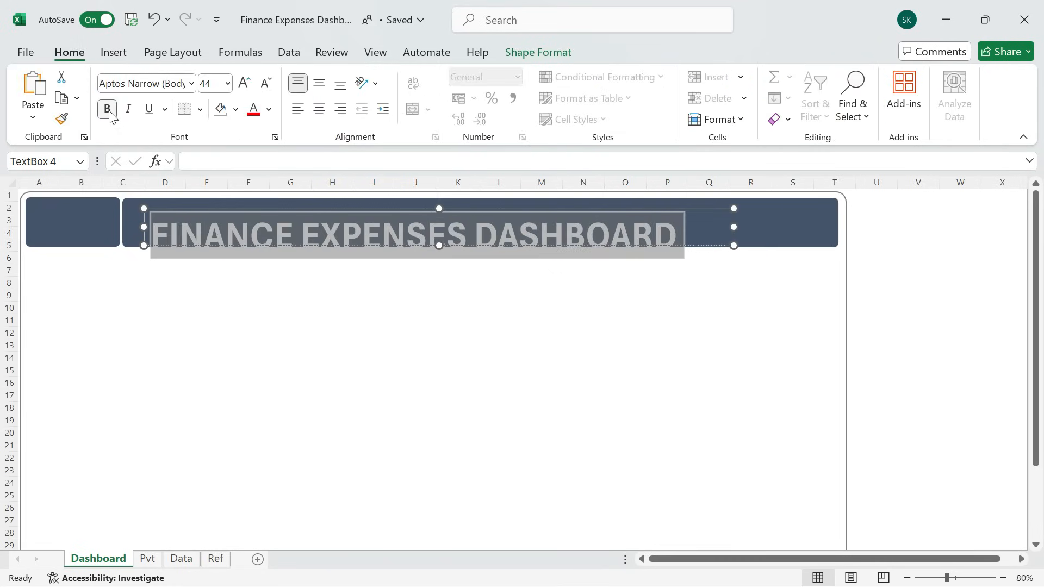
click(191, 83)
text(Calibri)
key(Return)
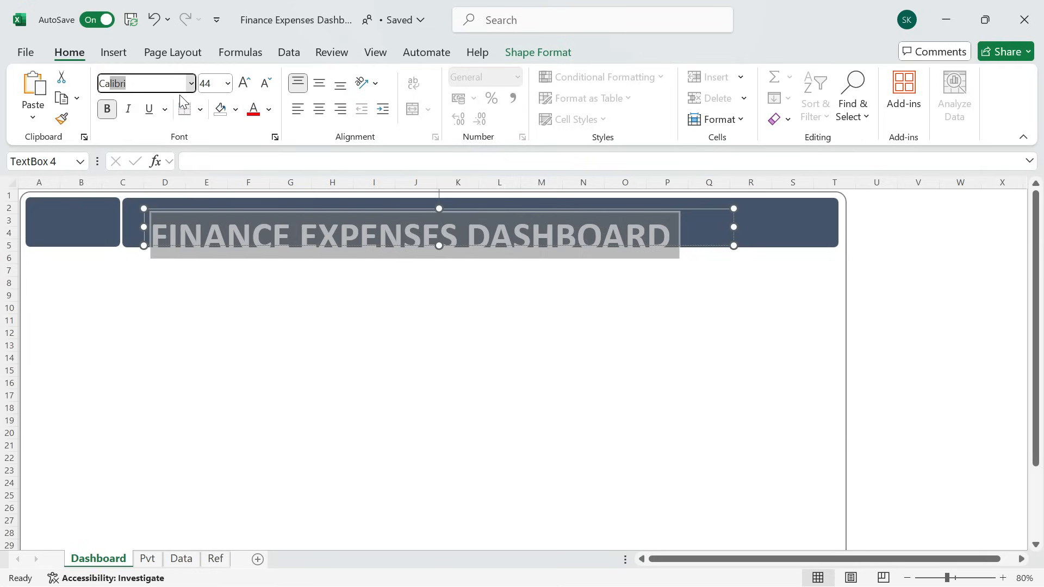
Apply the first outer shadow preset to the title text box and shift it slightly up and left within the header bar.
click(538, 52)
click(464, 119)
mouse_move(466, 190)
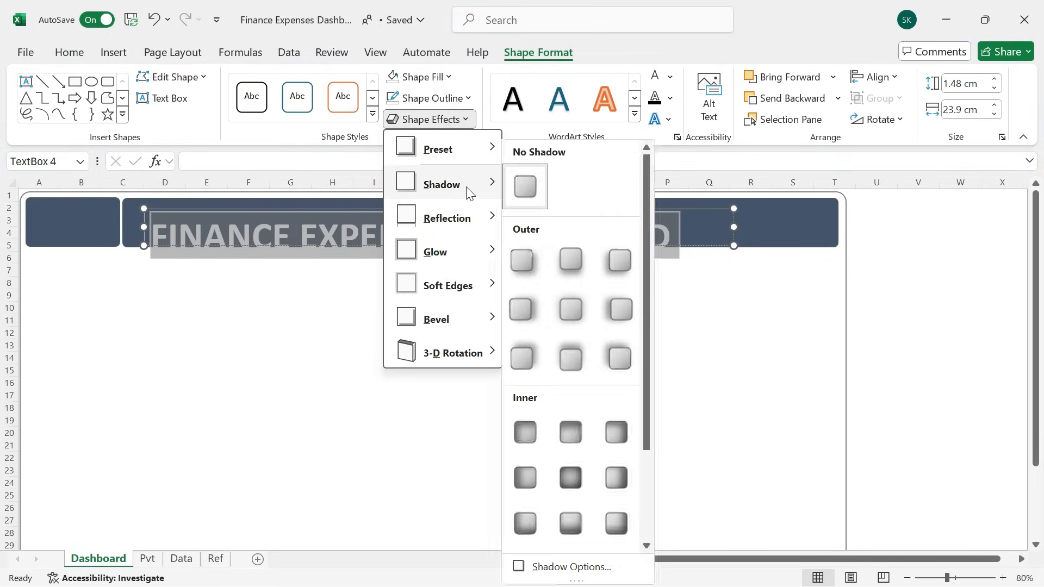
click(523, 261)
drag(462, 208, 454, 203)
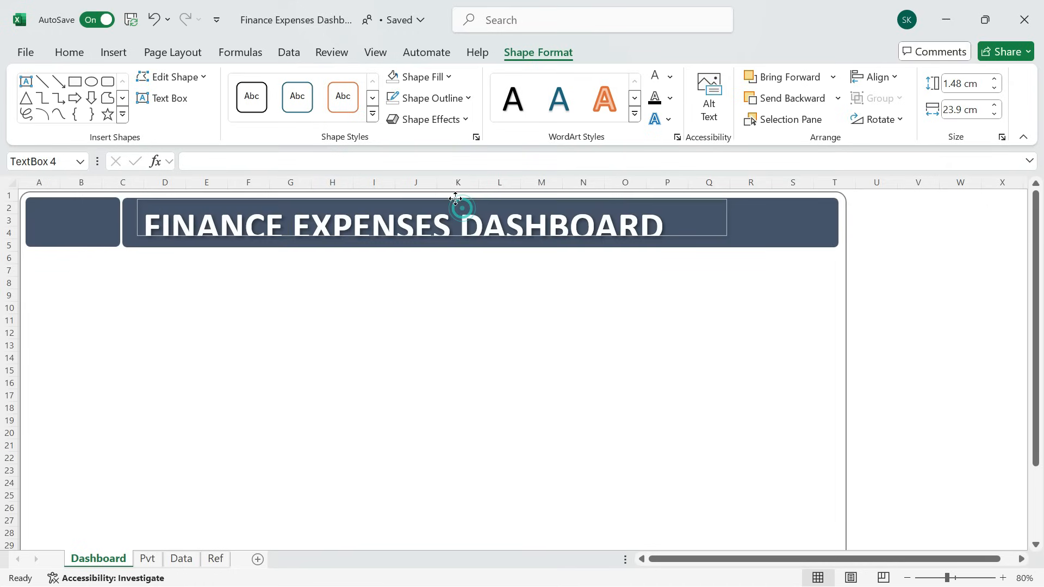
click(759, 288)
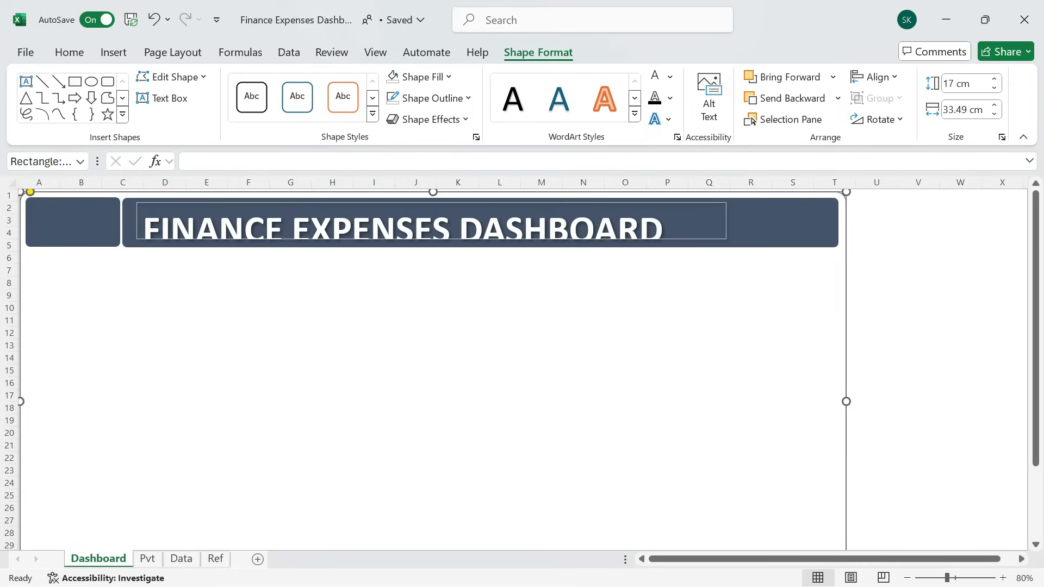
Remove the outline of the title text box.
click(718, 231)
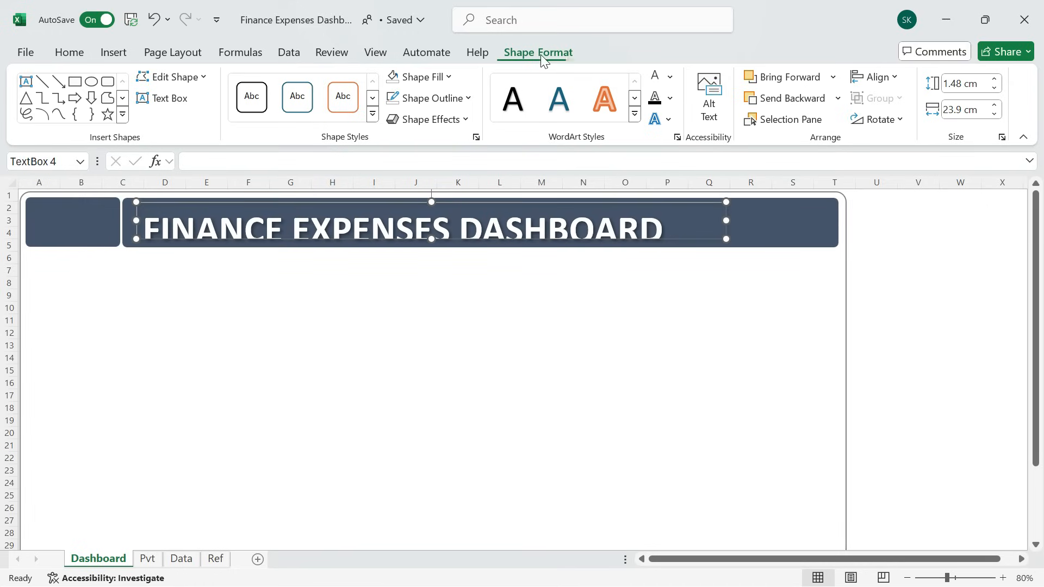
click(472, 99)
click(440, 379)
click(438, 309)
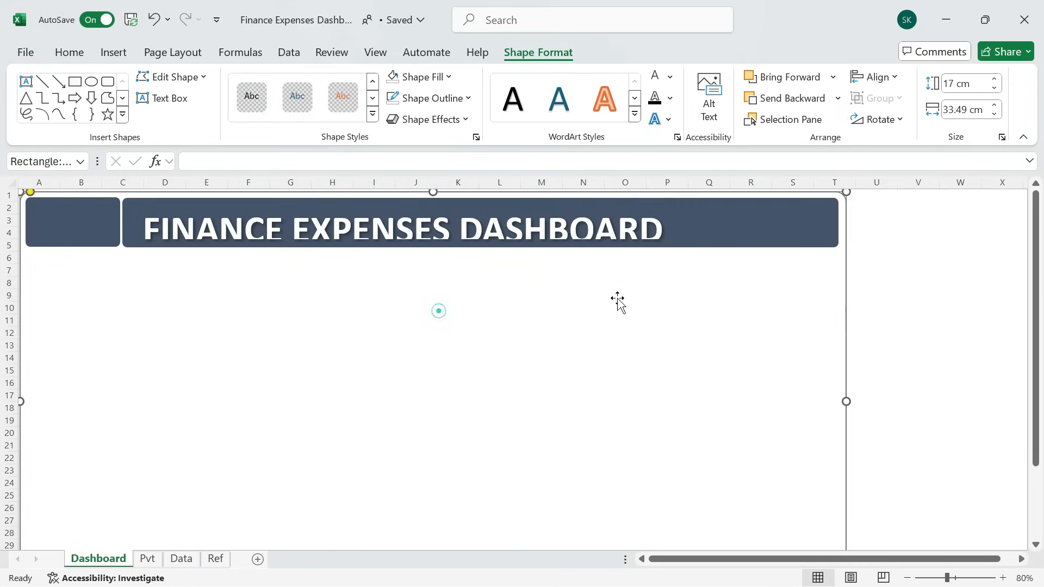
Increase the title text box's height to about 1.79 cm, middle-align its text vertically, and nudge the box slightly left.
click(618, 221)
drag(431, 237, 431, 246)
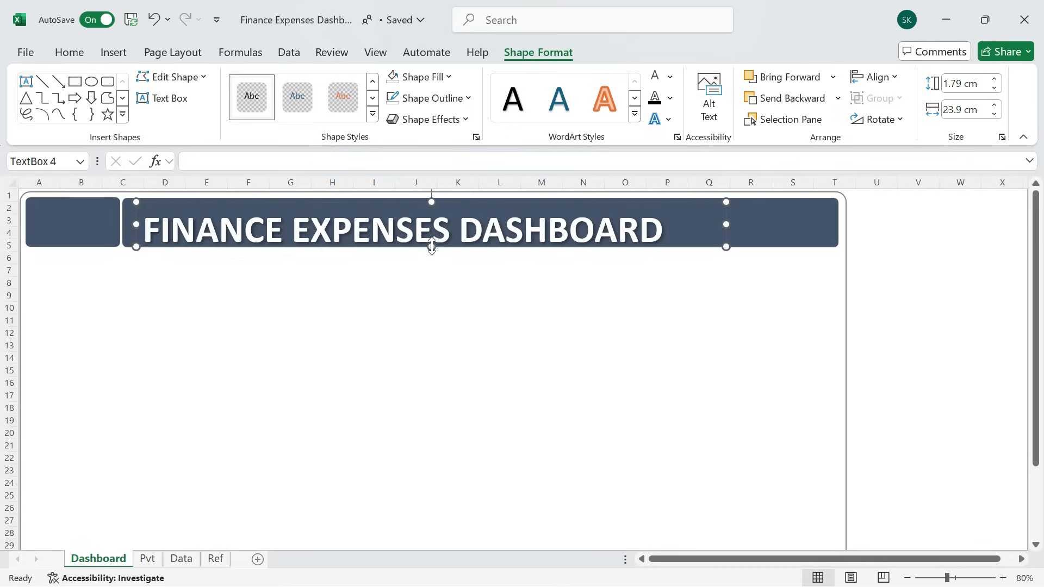
click(69, 52)
click(319, 82)
click(451, 318)
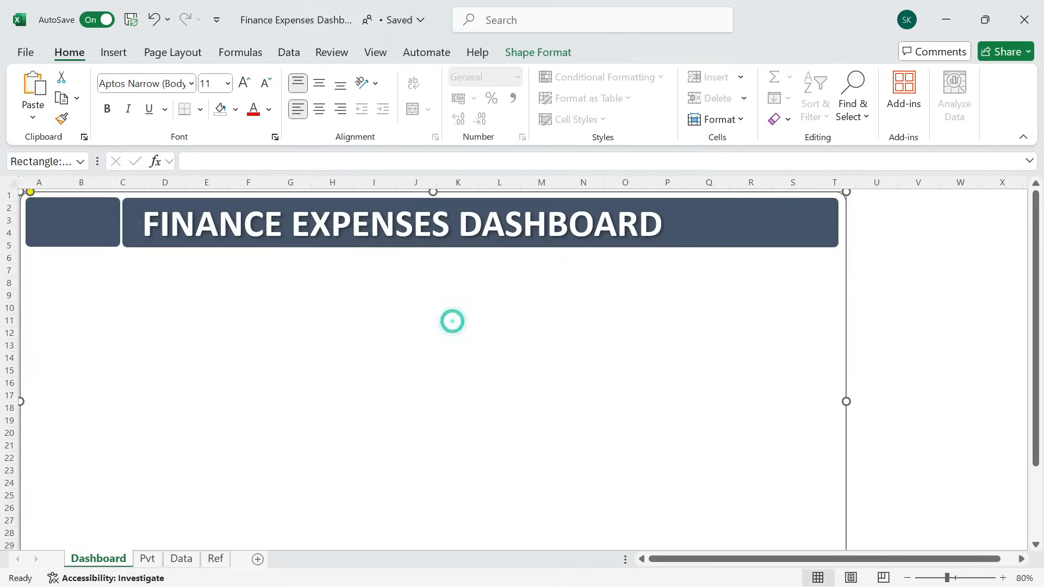
click(734, 233)
drag(724, 231, 720, 231)
Duplicate the small corner rectangle, place the copy directly beneath it, and stretch it downward into a tall side panel.
click(71, 242)
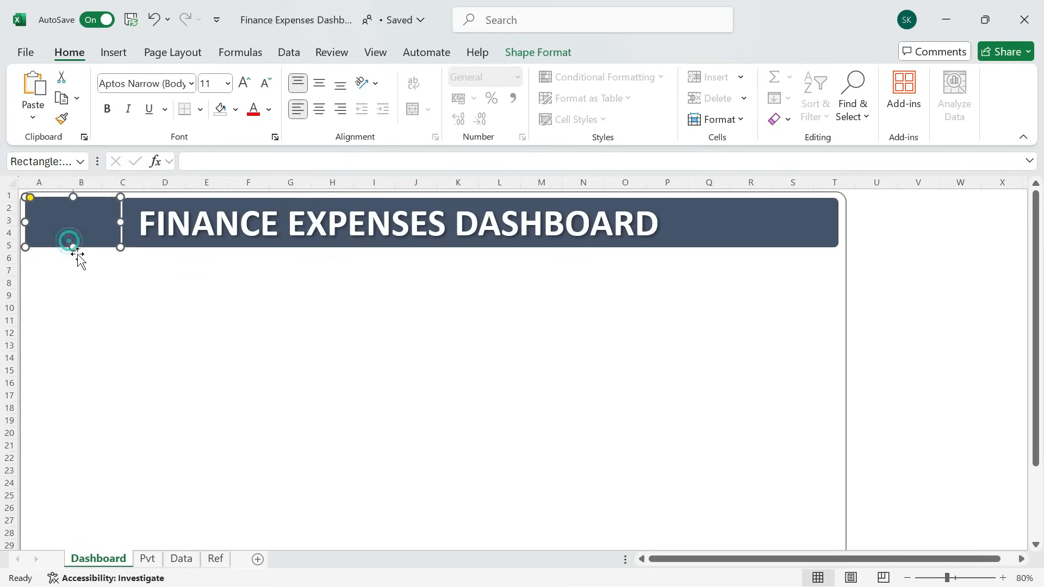
key(ctrl+d)
drag(91, 236, 49, 531)
scroll(217, 377, up, 2)
Duplicate the side panel, place the copy beside it under the header bar, and shorten it to a small card.
key(ctrl+d)
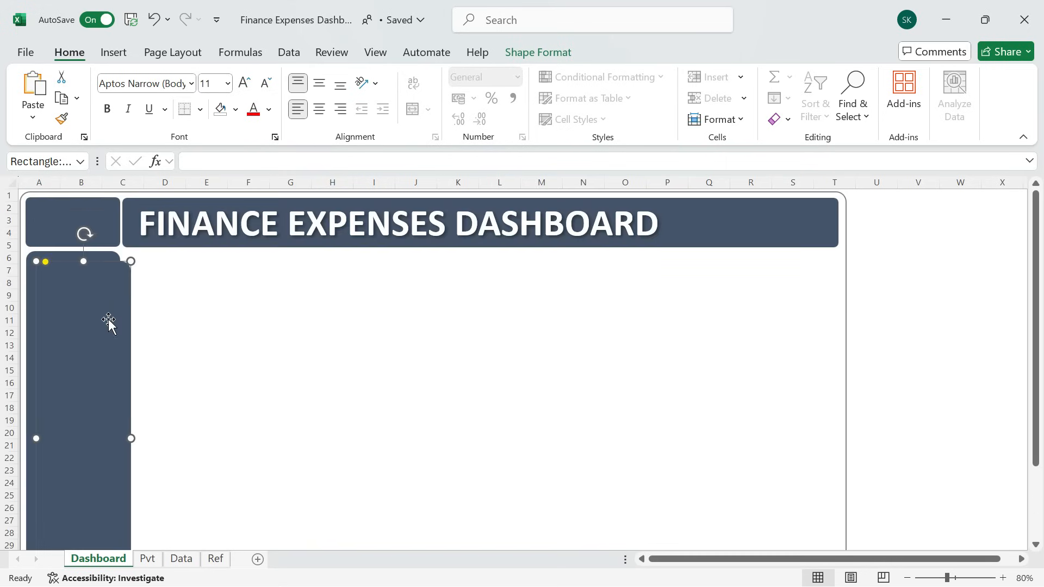
drag(109, 321, 174, 276)
scroll(175, 275, down, 3)
drag(172, 495, 180, 280)
scroll(188, 283, up, 3)
drag(175, 389, 181, 302)
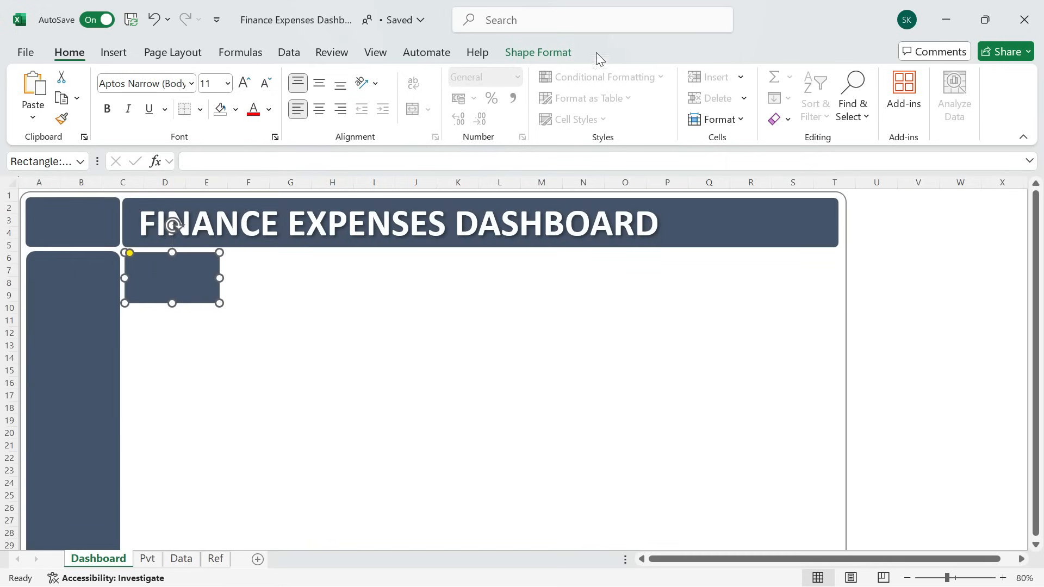
Set the small card's height to 2.2 cm and its width to 4.68 cm.
click(558, 49)
click(973, 84)
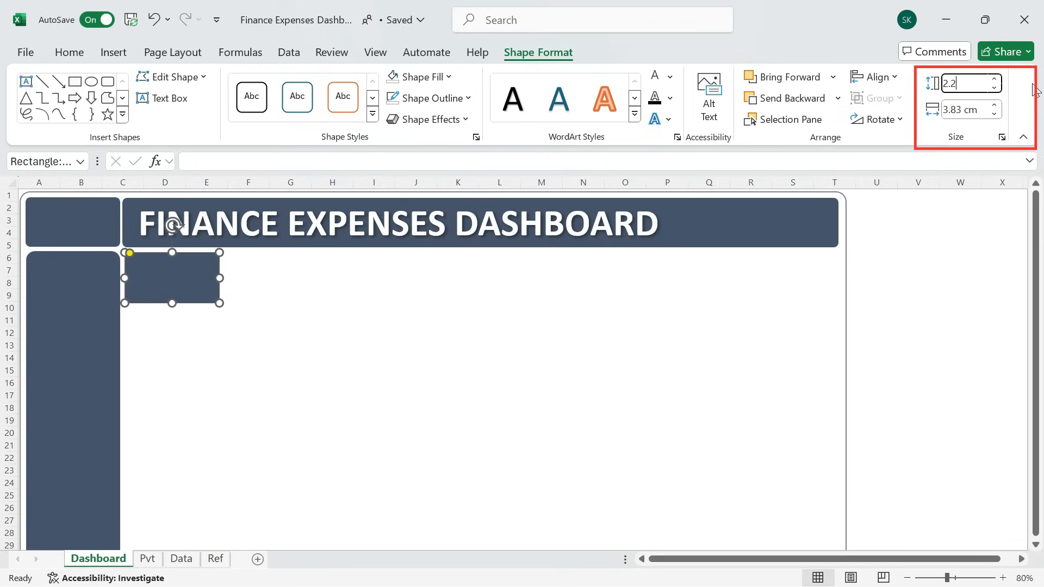
key(Tab)
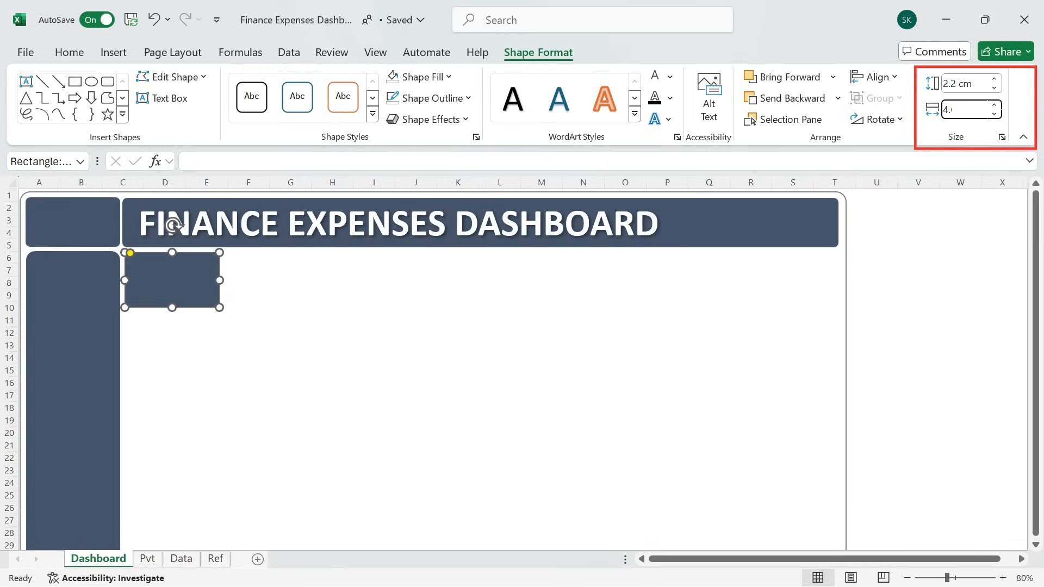
text(4.68)
key(Return)
click(305, 386)
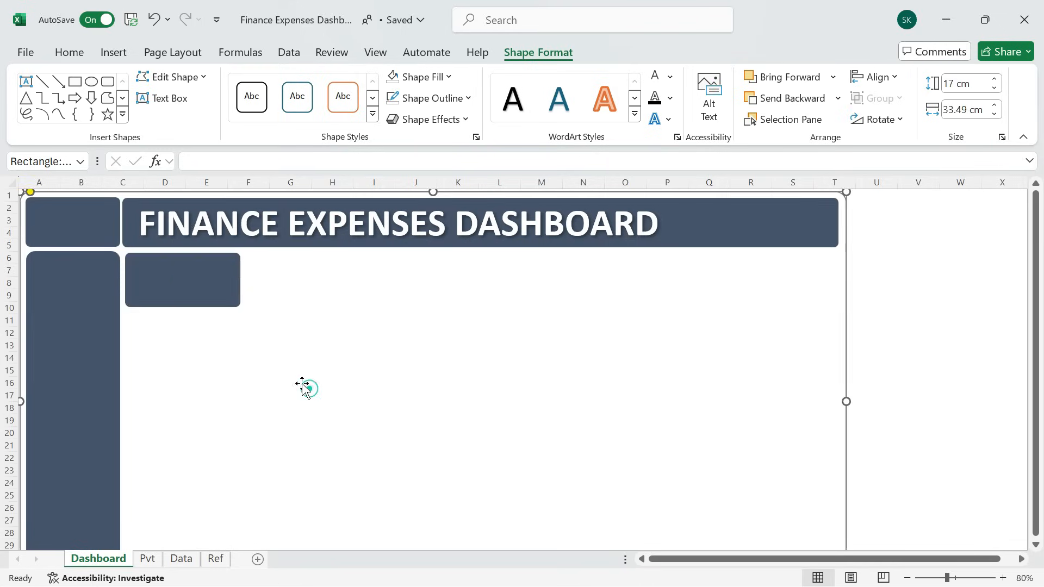
Copy the small card five times to form a row of six cards under the header bar.
click(211, 286)
drag(211, 287, 778, 280)
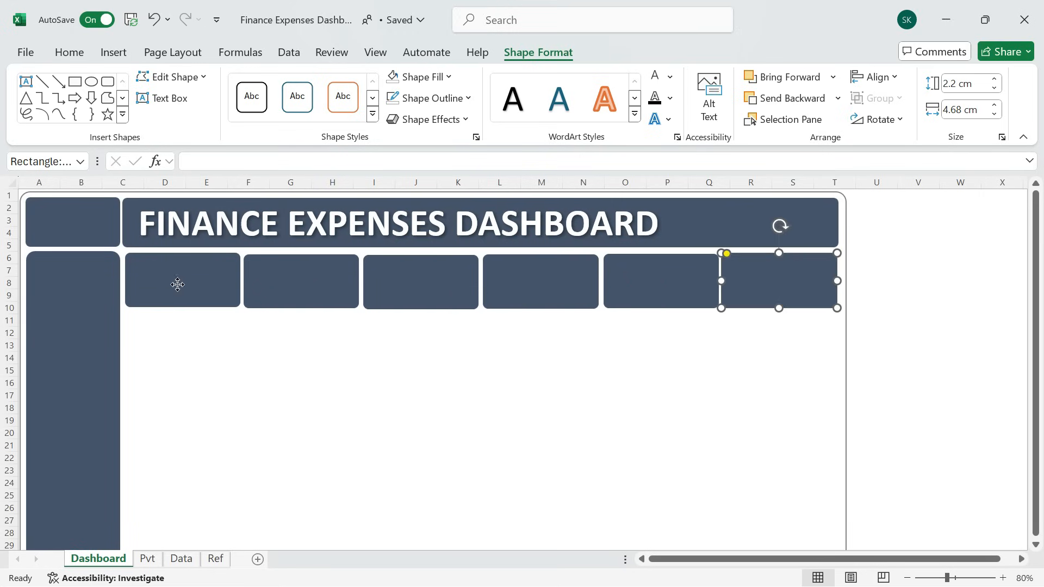
Select all six cards, distribute them horizontally and vertically, and align their tops.
shift+click(175, 284)
shift+click(301, 281)
shift+click(421, 282)
shift+click(540, 281)
shift+click(660, 281)
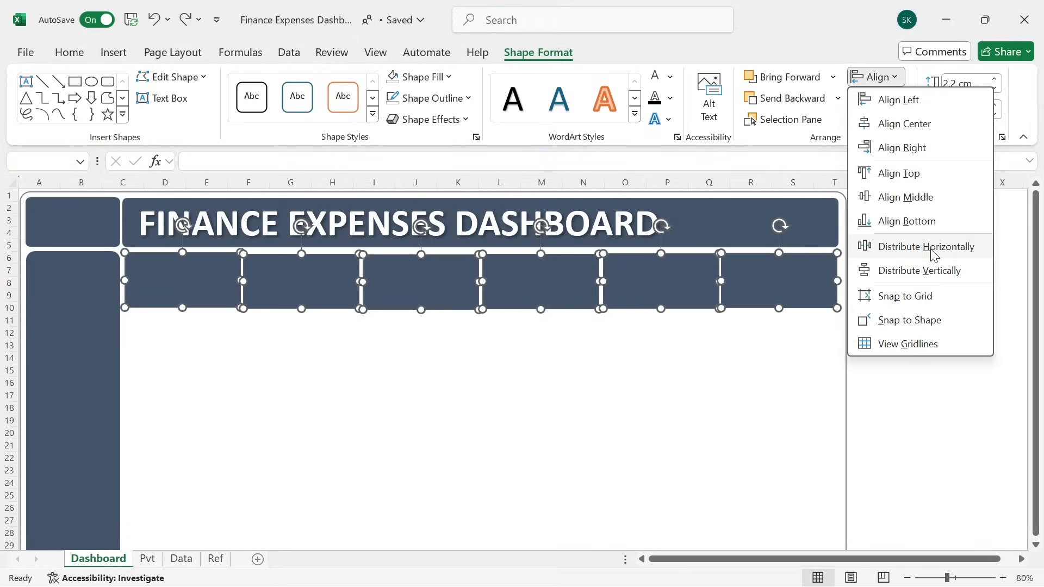
click(926, 247)
click(891, 77)
click(933, 272)
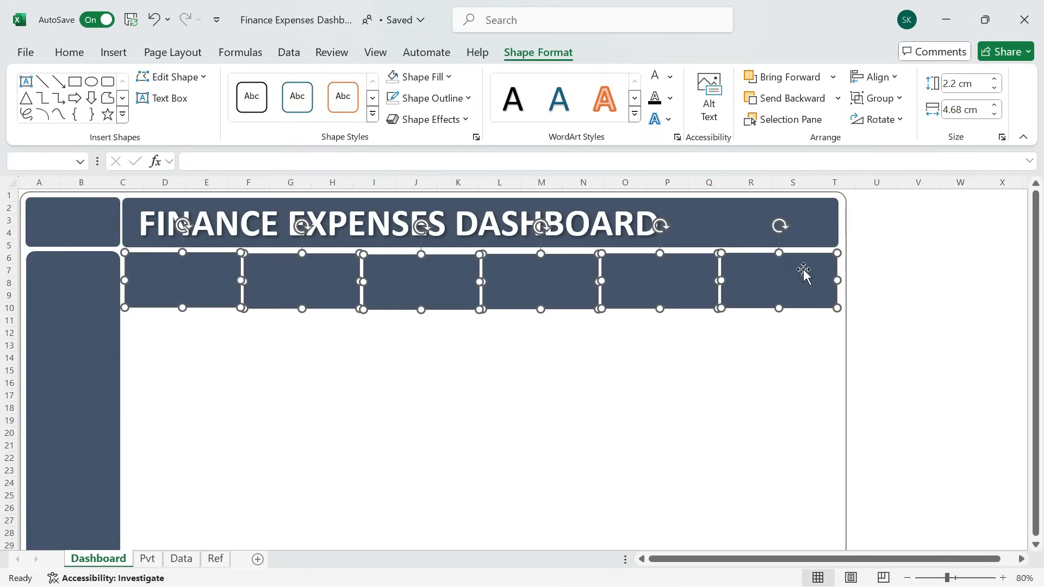
click(883, 76)
click(919, 174)
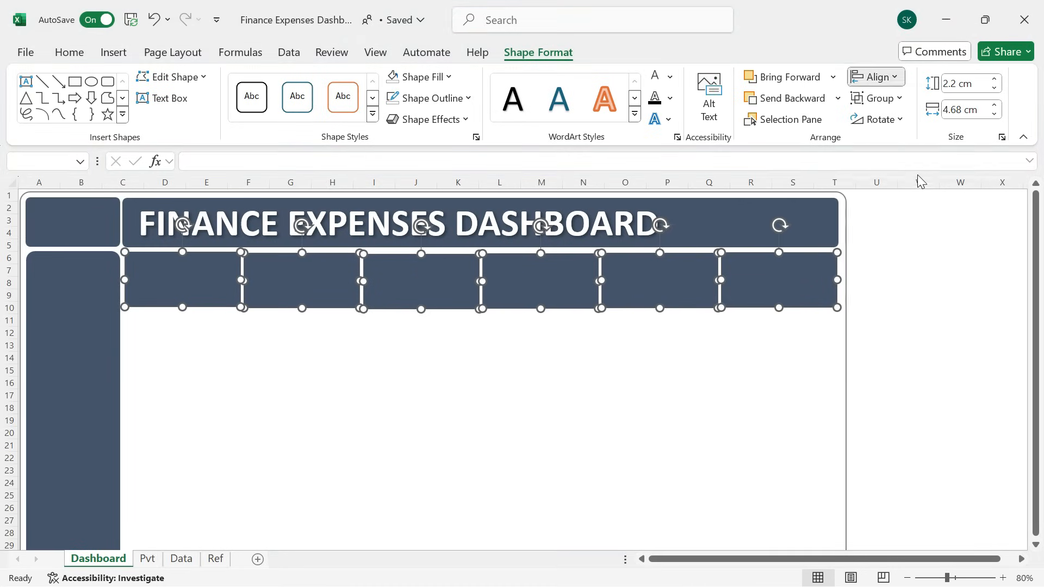
click(278, 363)
Copy the row's first card directly below it and set the copy to 6.48 cm high and 7.99 cm wide.
drag(194, 289, 194, 339)
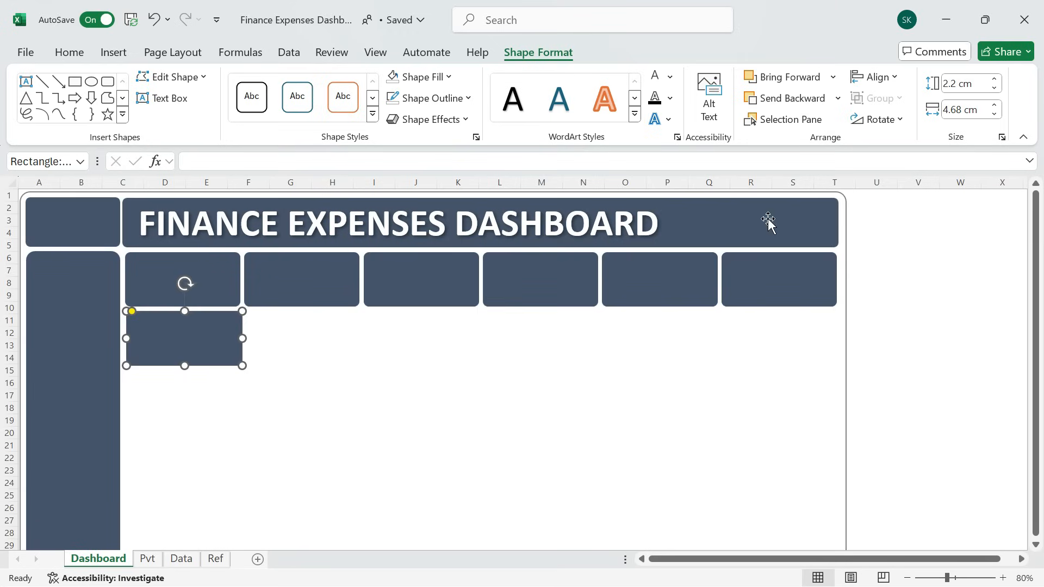
click(984, 87)
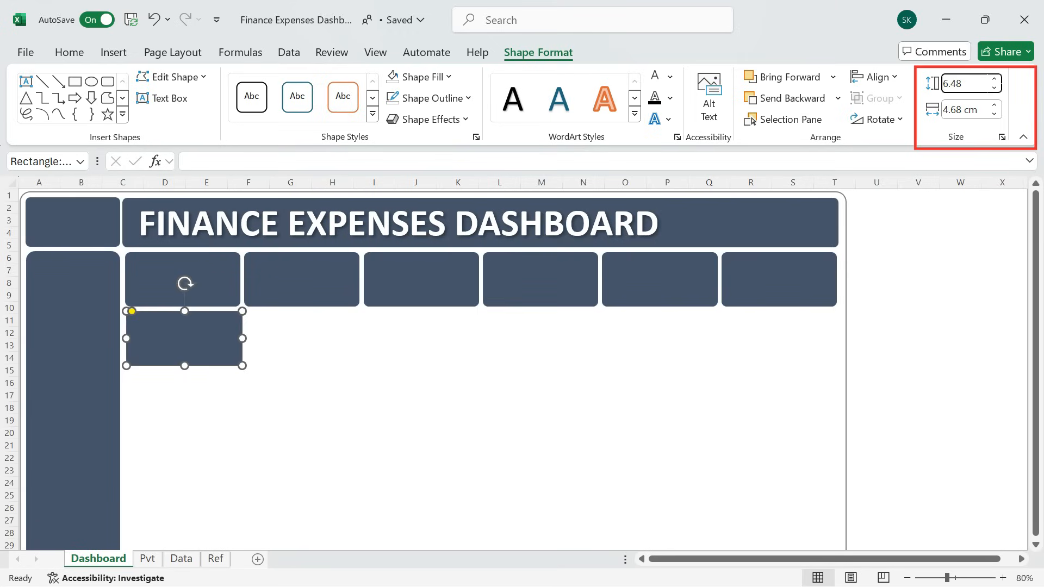
key(Return)
text(7.99)
key(Return)
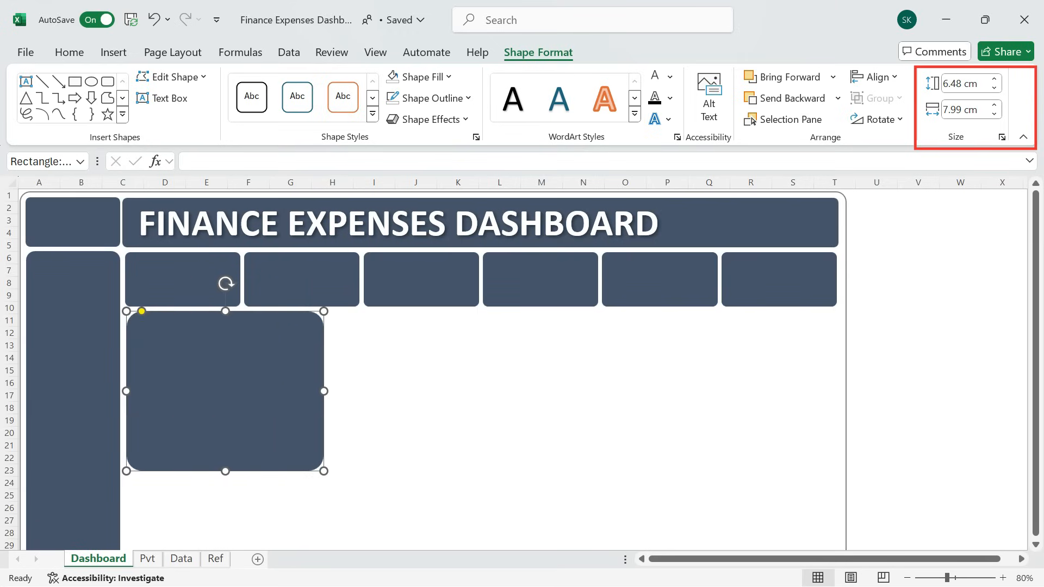
Copy the chart panel beside the original and set the copy to 5.83 cm high and 12.22 cm wide.
mouse_move(254, 361)
mouse_down()
mouse_move(347, 370)
mouse_move(489, 405)
mouse_move(482, 411)
mouse_up()
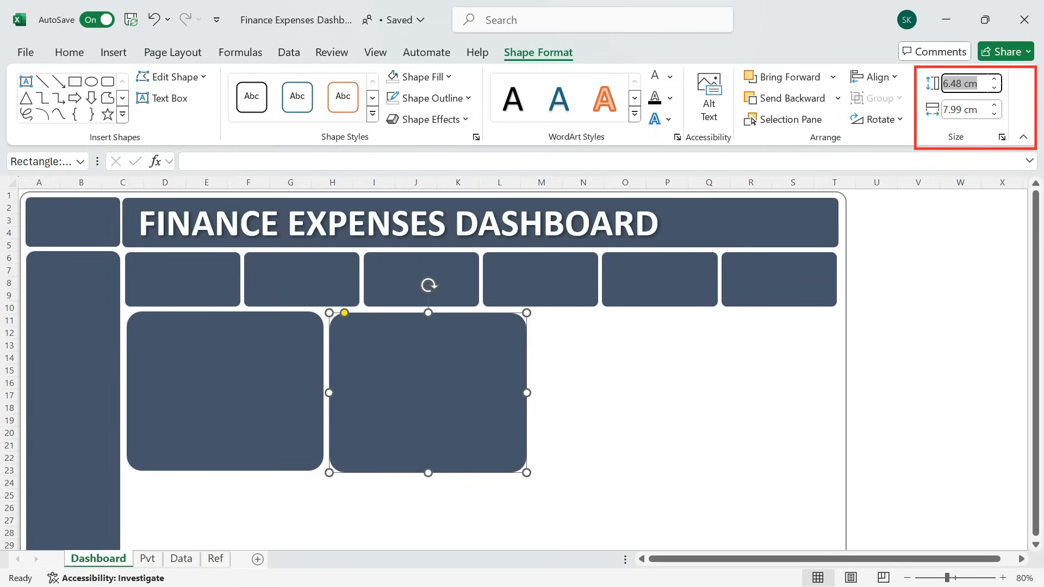
key(Return)
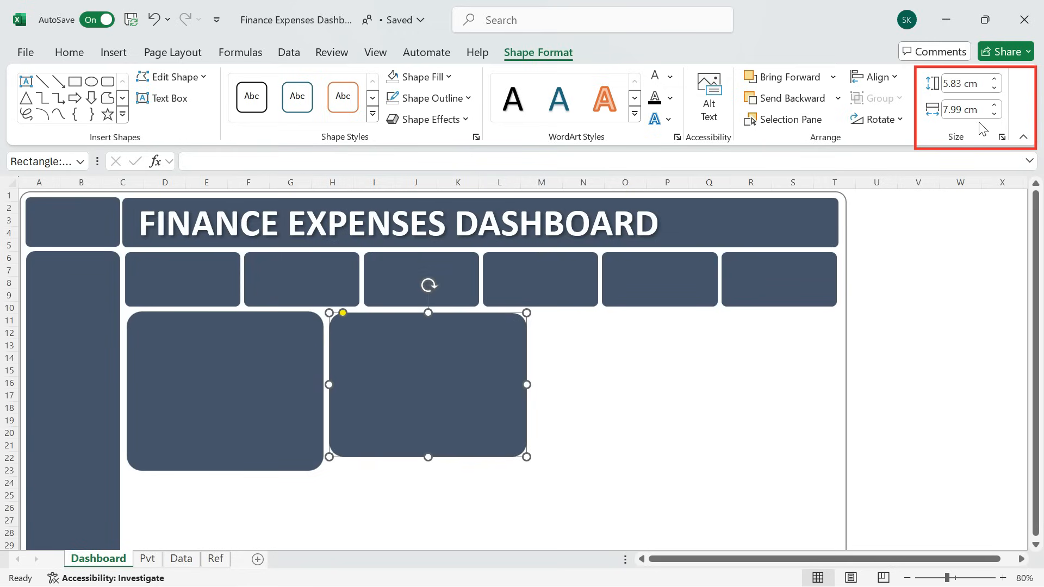
text(12.22)
key(Return)
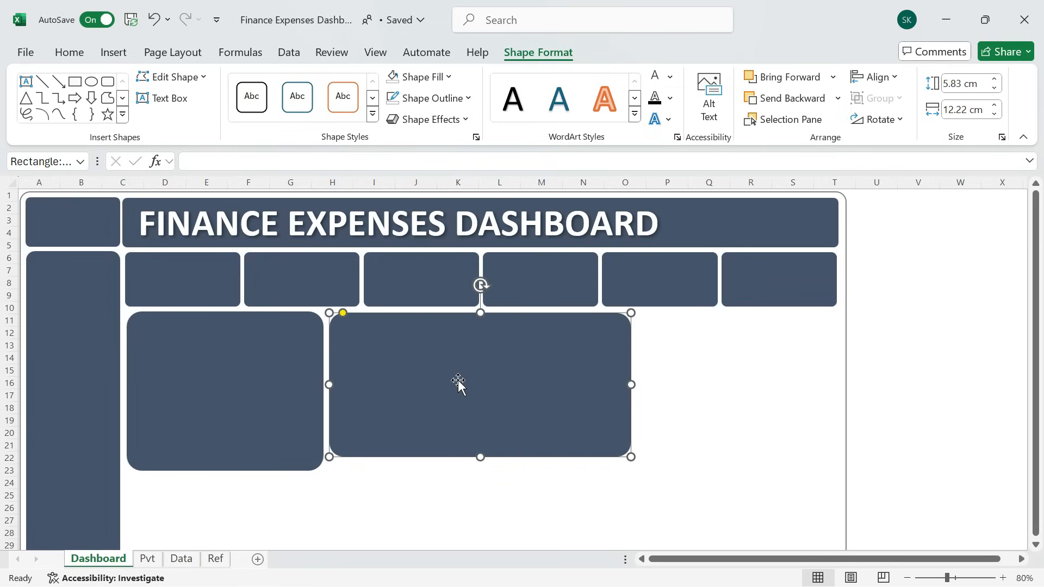
Copy the wide middle panel, set the copy to 12.19 cm high and 8.47 cm wide, and place it at the dashboard's right edge.
scroll(480, 378, down, 1)
drag(482, 379, 647, 356)
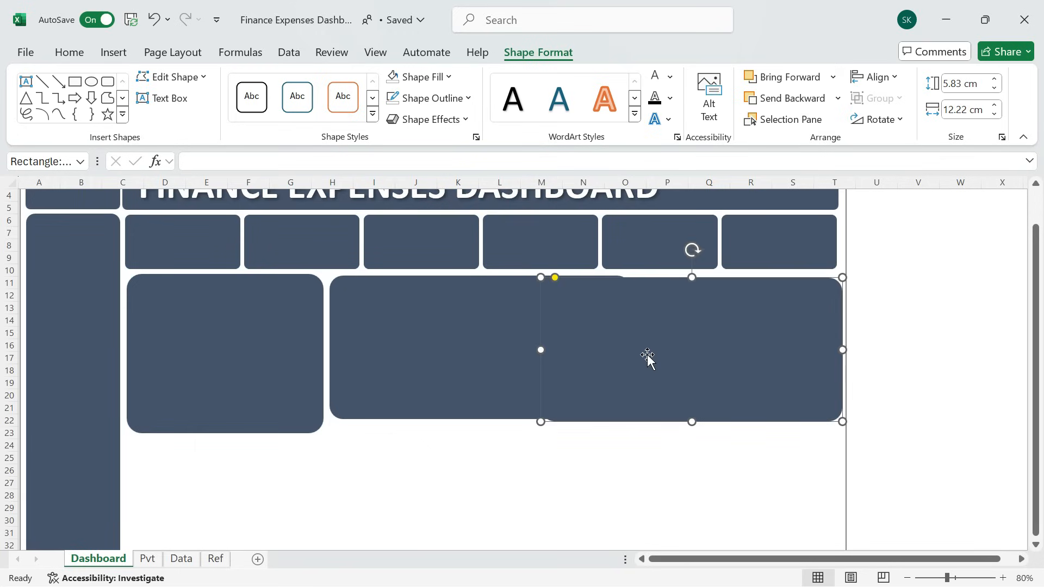
click(983, 86)
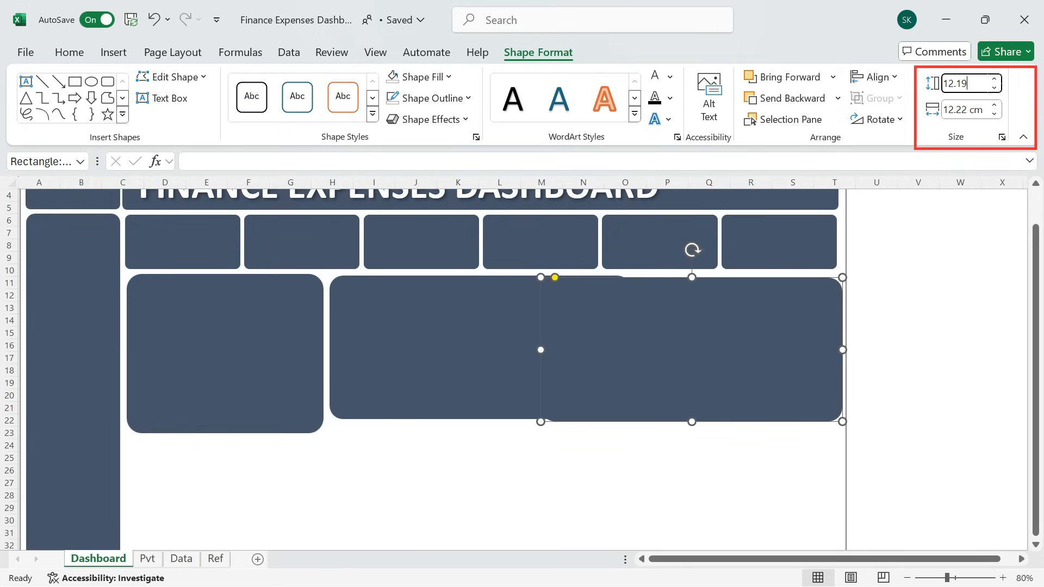
text(12.19)
key(Tab)
key(Return)
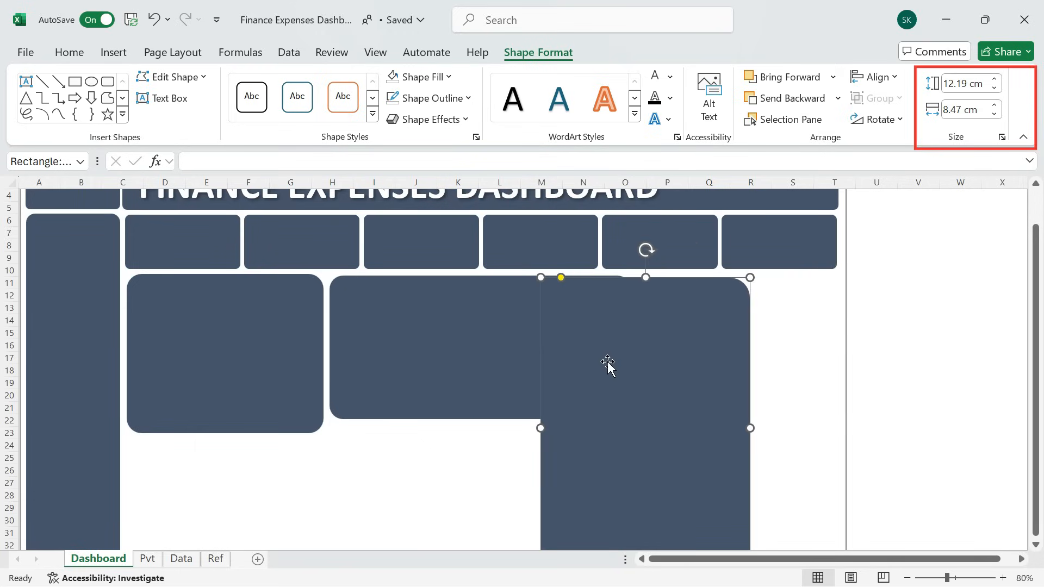
drag(605, 361, 704, 359)
Select the three chart panels below the card row and align their tops.
click(478, 368)
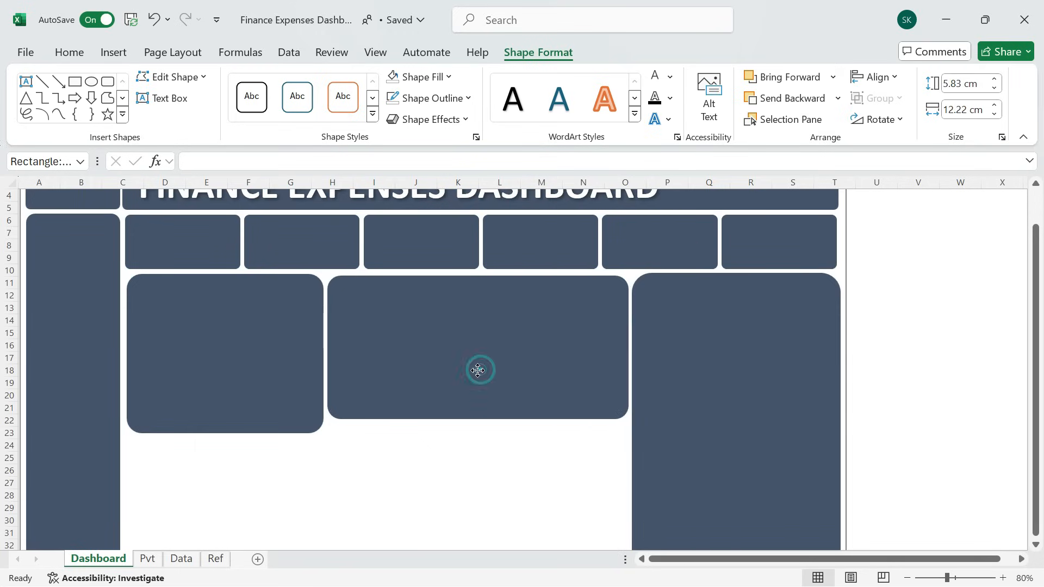
shift+click(225, 353)
shift+click(683, 361)
click(875, 76)
click(922, 173)
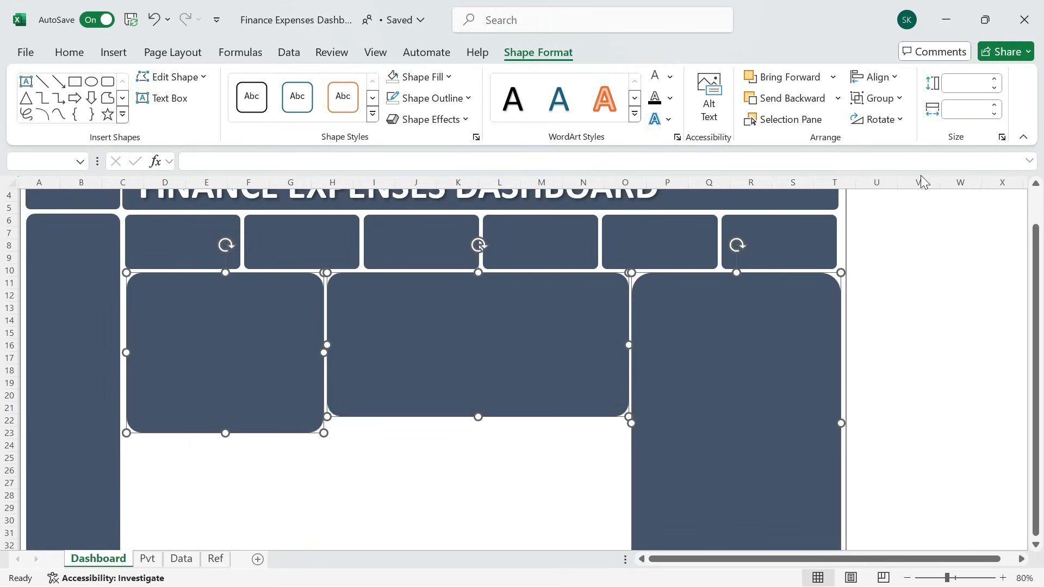
click(485, 446)
Copy the left chart panel directly below itself and set the copy to 5.52 cm high and 7.98 cm wide.
click(212, 361)
click(319, 442)
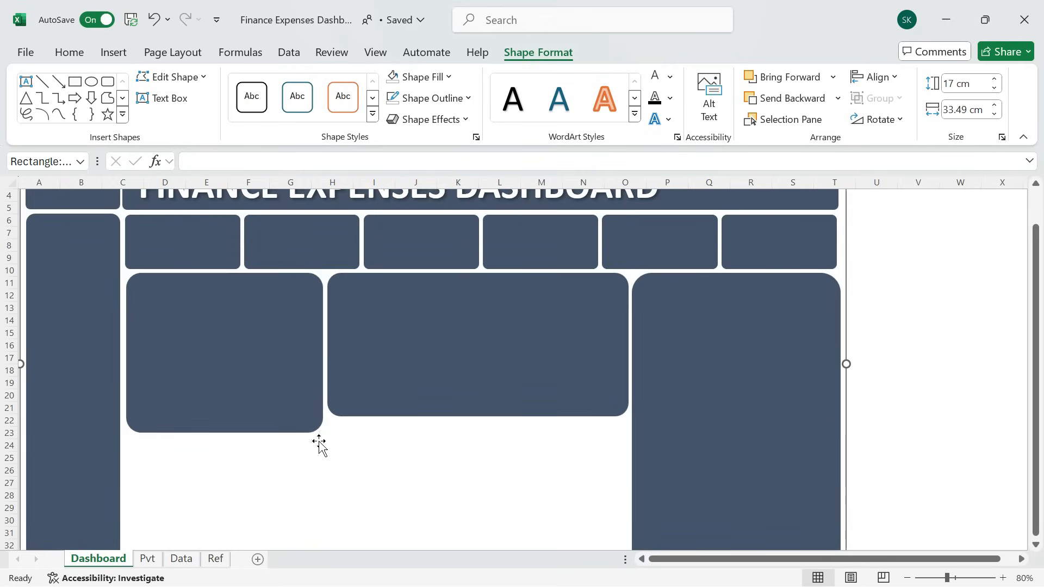
click(275, 373)
scroll(276, 373, down, 2)
drag(238, 417, 283, 489)
click(957, 90)
key(Tab)
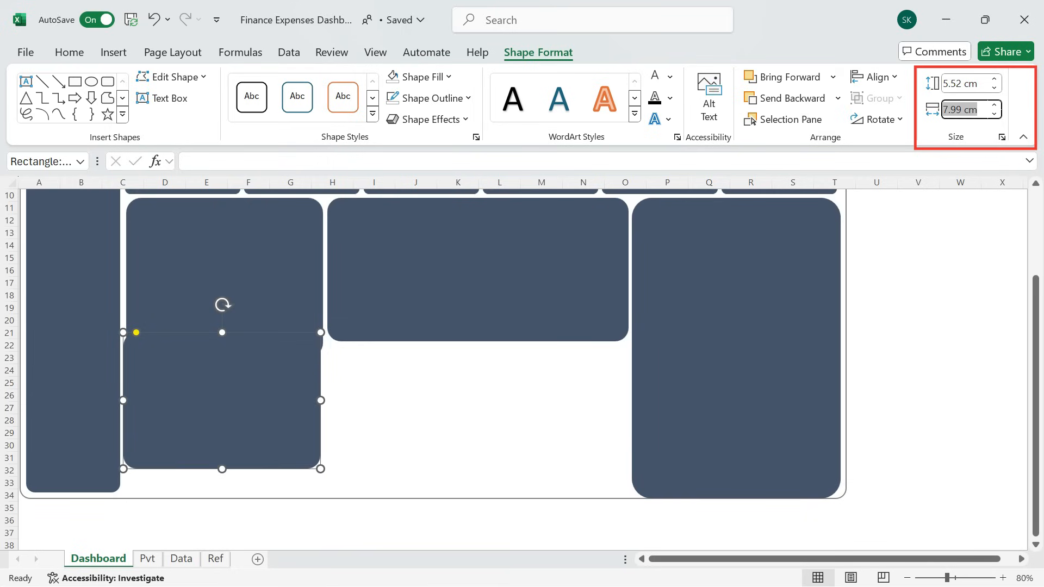
drag(223, 392, 227, 418)
click(260, 267)
click(433, 423)
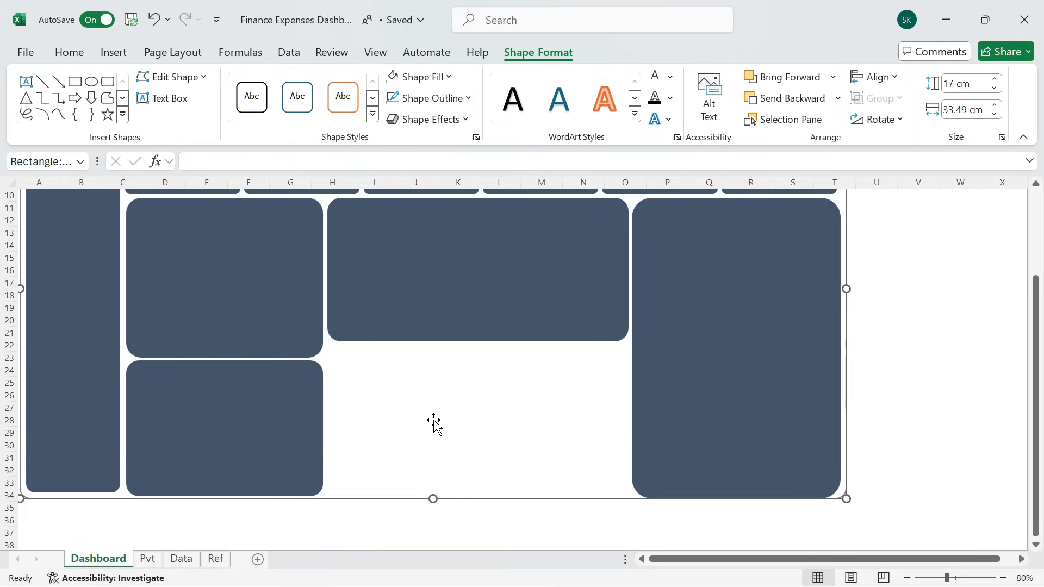
Stretch the side panel's lower edge down to line up with the lower-left chart panel.
click(60, 401)
drag(73, 493, 75, 497)
click(199, 416)
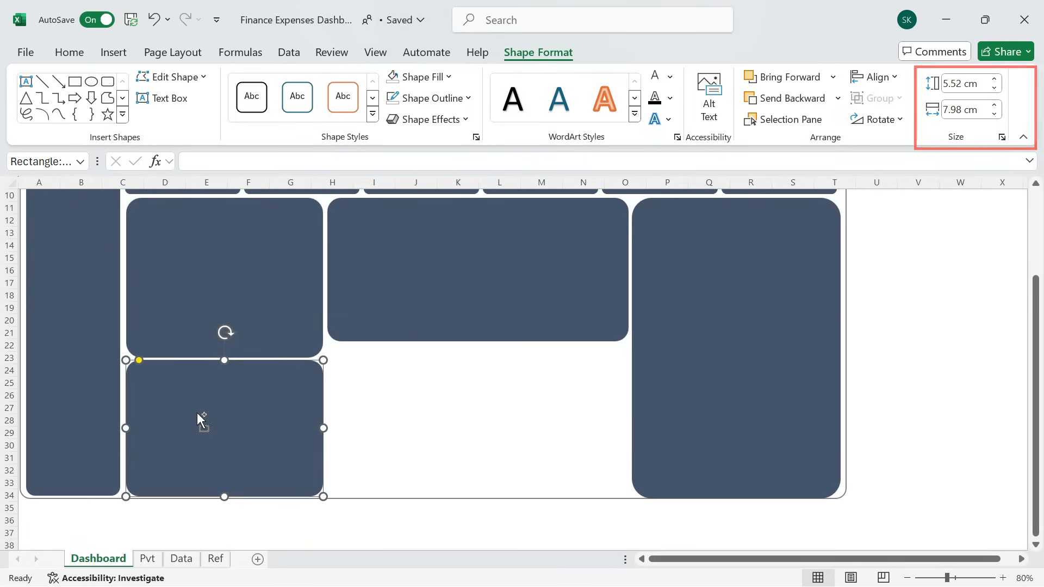
Copy the middle chart panel directly below itself and set the copy to 6.24 cm high and 12.26 cm wide.
click(477, 260)
drag(476, 260, 462, 413)
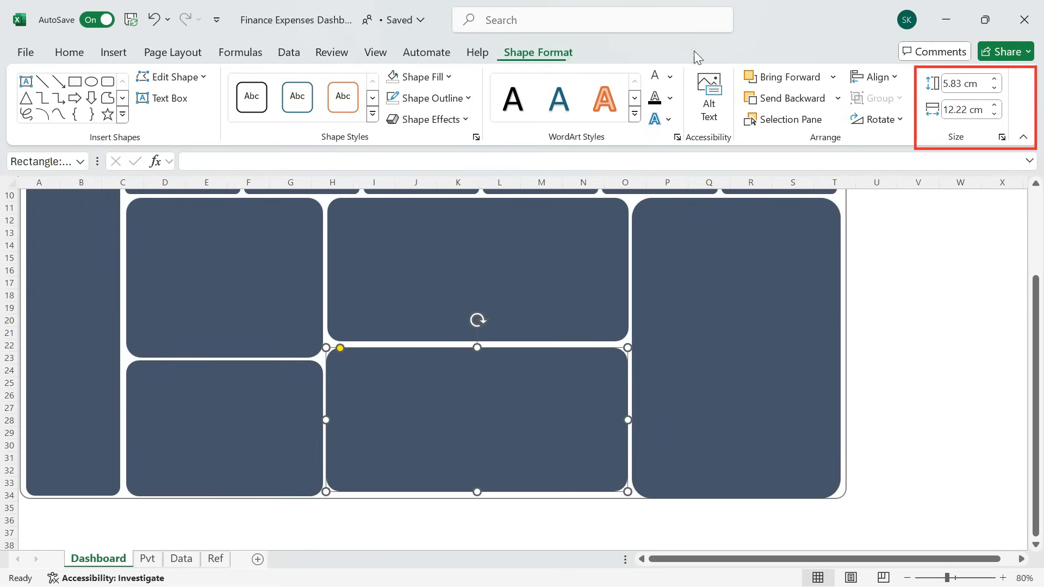
key(Tab)
text(12.)
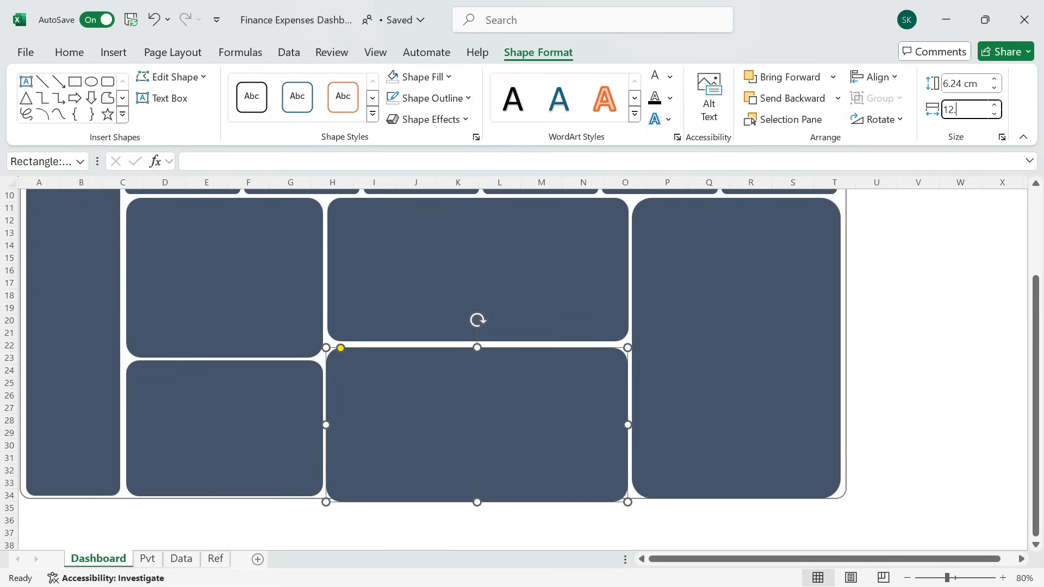
text(26)
key(Return)
drag(551, 388, 551, 386)
Select all six cards and nudge the row slightly up toward the title header.
scroll(551, 384, up, 3)
click(187, 278)
ctrl+click(302, 276)
ctrl+click(419, 275)
ctrl+click(538, 274)
ctrl+click(650, 274)
ctrl+click(764, 287)
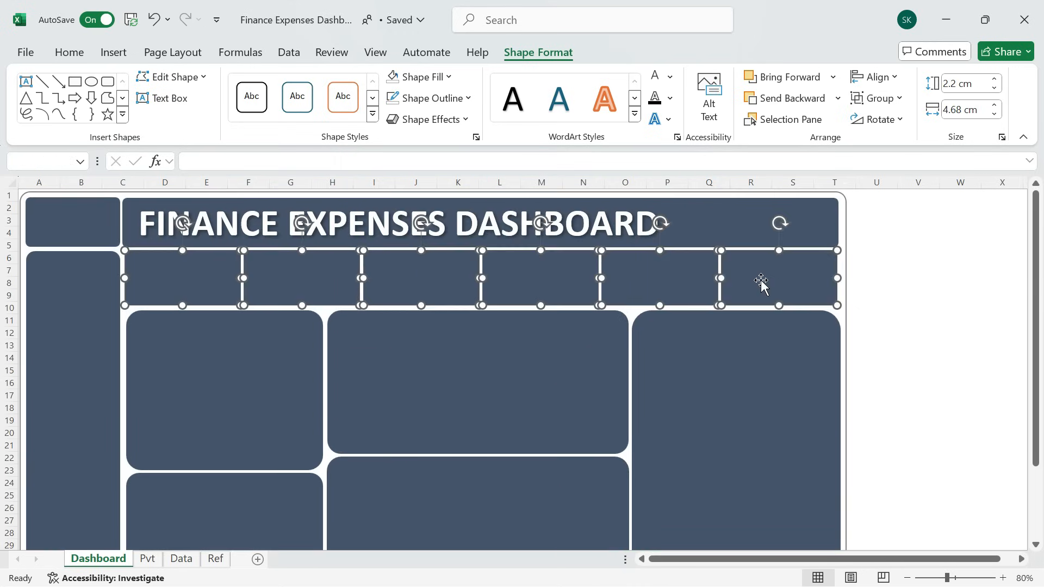
Nudge the side panel and the five chart panels so that the gaps between them are even.
click(52, 304)
click(194, 346)
click(463, 375)
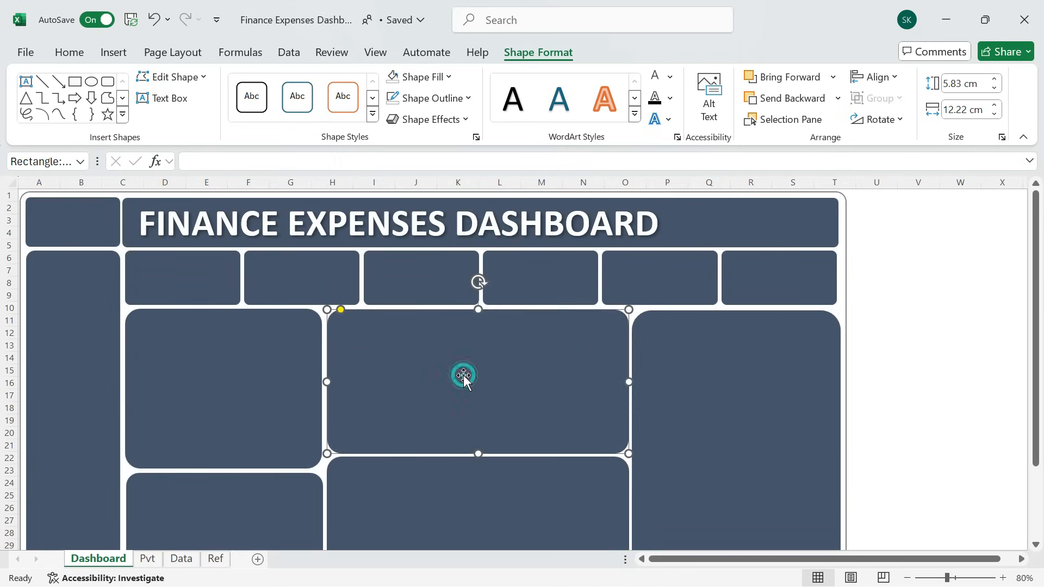
click(694, 385)
scroll(501, 414, down, 3)
click(225, 430)
drag(468, 437, 468, 434)
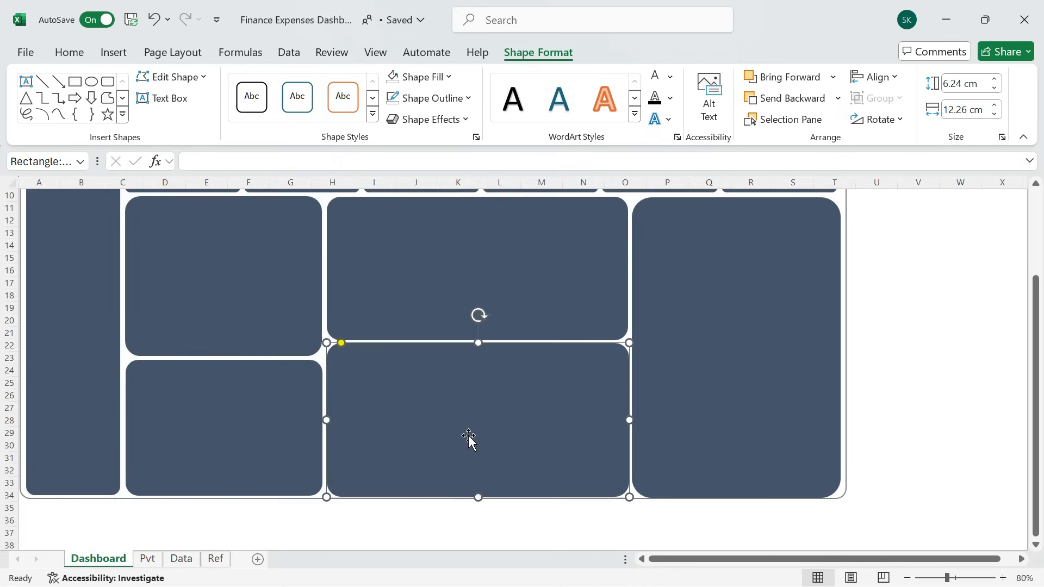
click(699, 402)
click(933, 362)
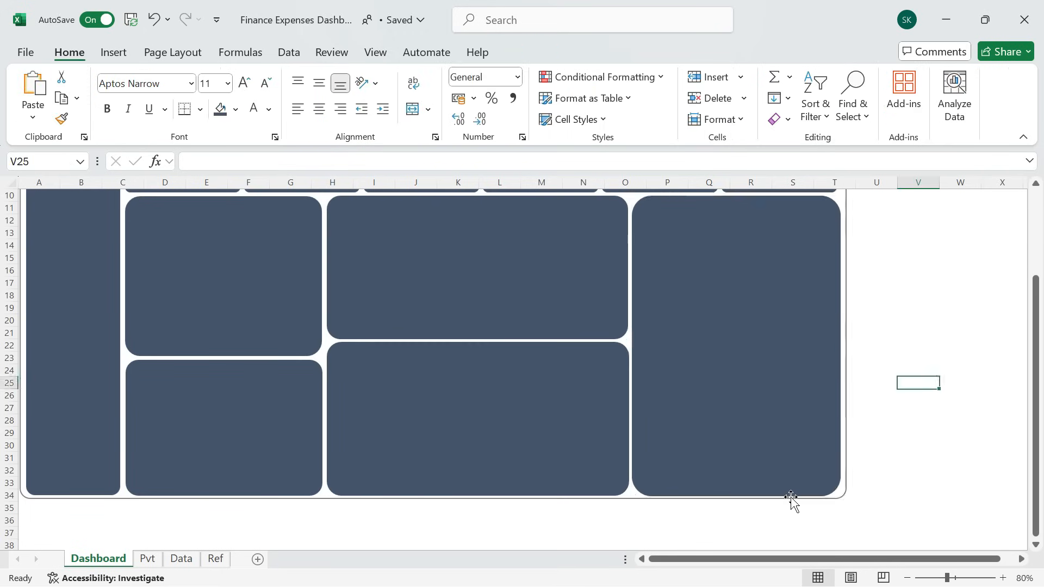
Reduce the corner rounding of the five chart panels so they match the other shapes.
scroll(663, 311, up, 3)
click(643, 311)
click(336, 311)
click(138, 309)
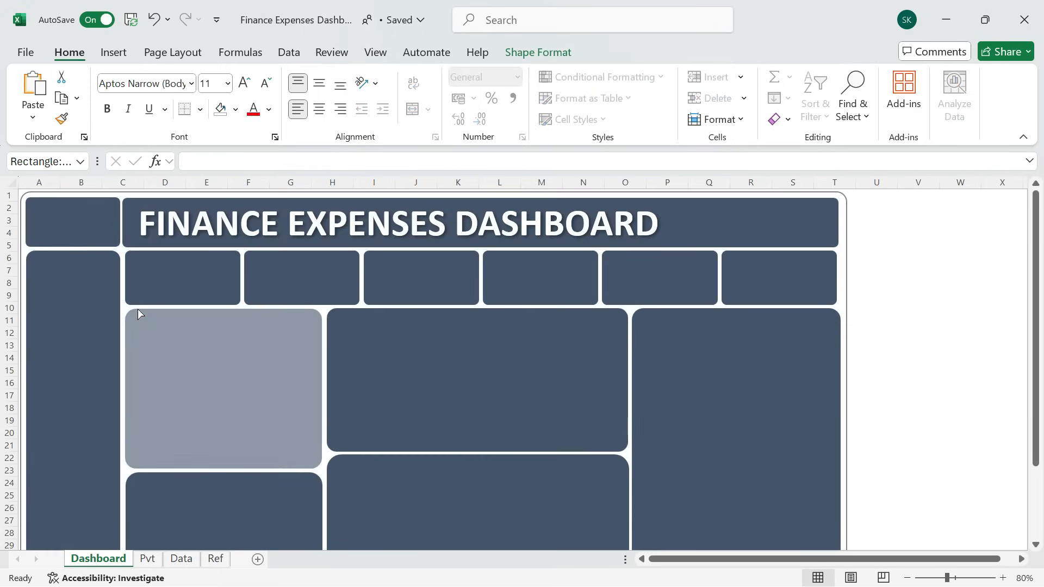
scroll(138, 309, down, 2)
click(137, 400)
click(335, 377)
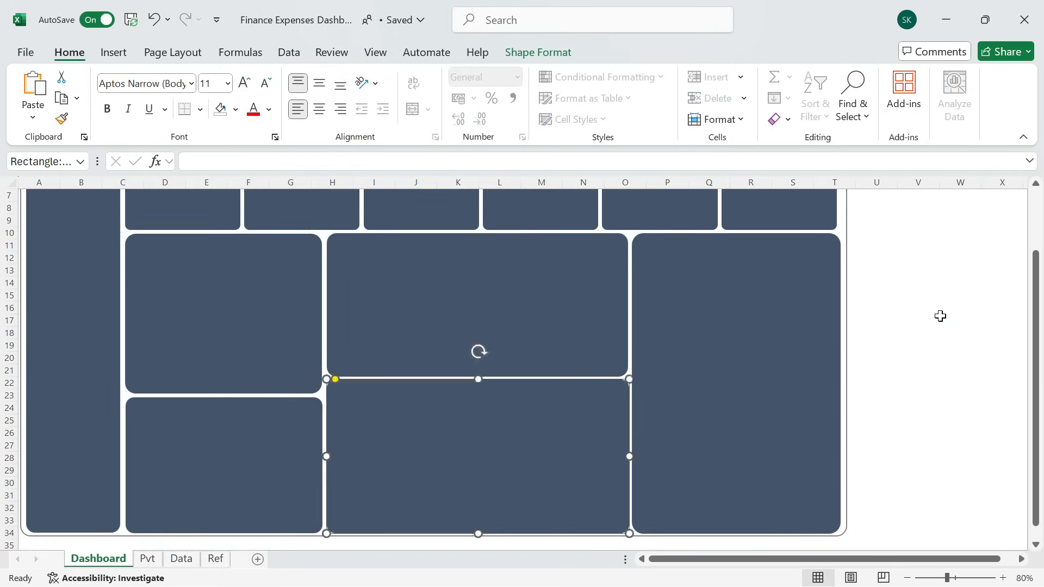
click(944, 295)
scroll(944, 293, up, 2)
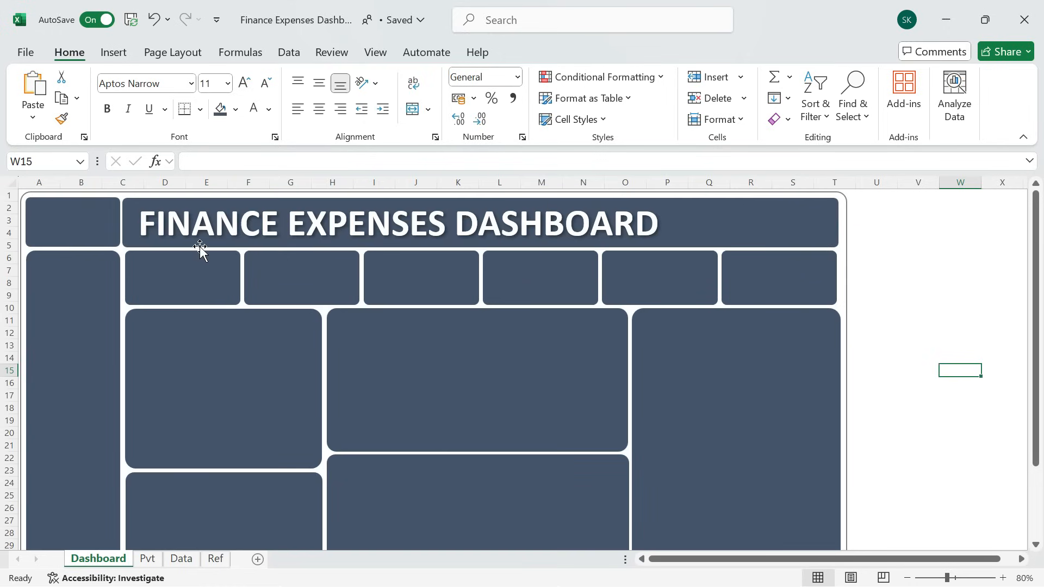
Copy the VEDAKARNA logo from the Ref sheet and centre it in the small header box on the Dashboard sheet.
click(224, 560)
click(372, 336)
key(ctrl+c)
click(112, 558)
click(72, 222)
key(ctrl+v)
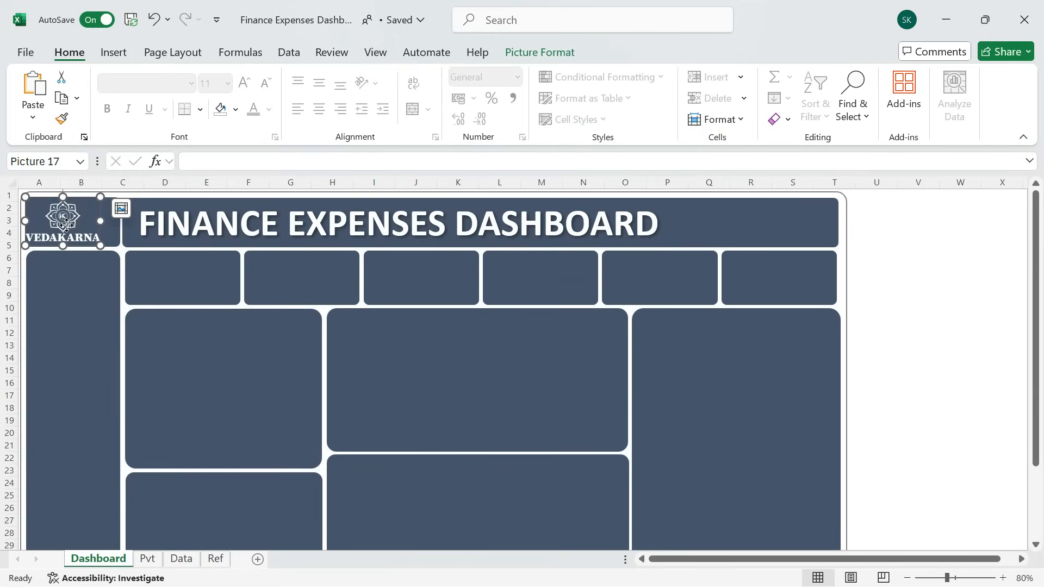
drag(63, 217, 72, 218)
Copy the house, bag, car, dining table, hand with coins and medical icons from the Ref sheet to the Dashboard sheet.
click(224, 558)
ctrl+click(407, 278)
ctrl+click(453, 274)
ctrl+click(498, 276)
ctrl+click(541, 275)
ctrl+click(586, 277)
key(ctrl+c)
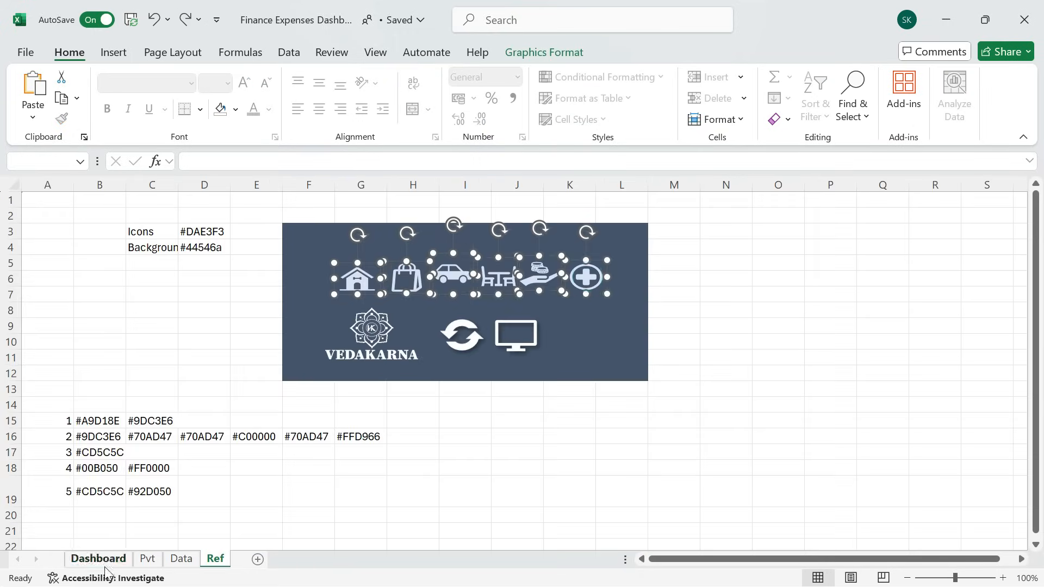
click(98, 558)
key(ctrl+v)
Place one icon in each card in the order house, bag, car, dining table, hand with coins, medical cross.
drag(921, 317, 165, 278)
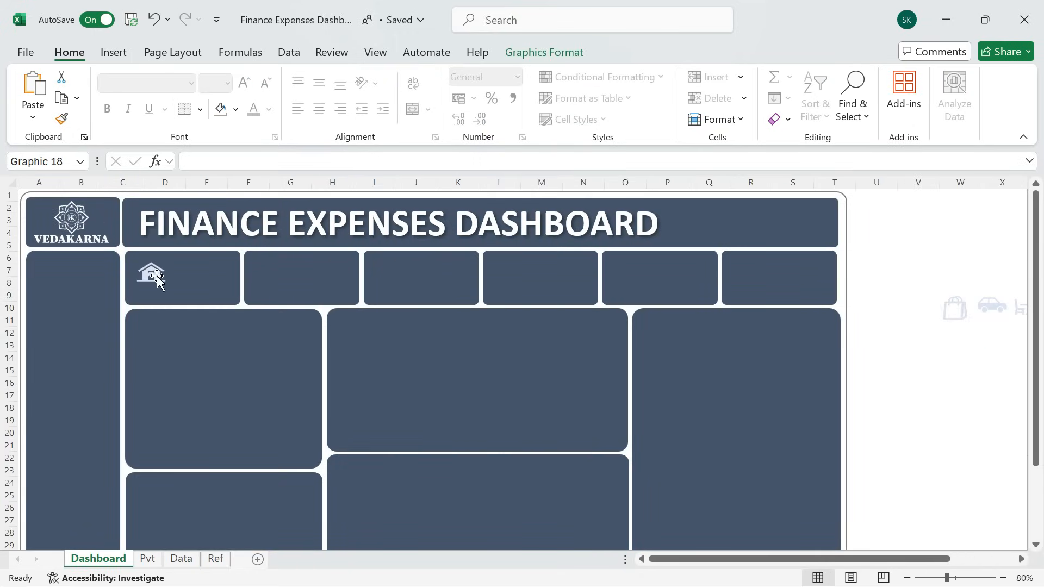
drag(954, 309, 269, 276)
drag(992, 306, 576, 272)
scroll(978, 299, right, 2)
drag(978, 298, 543, 274)
drag(1015, 311, 661, 282)
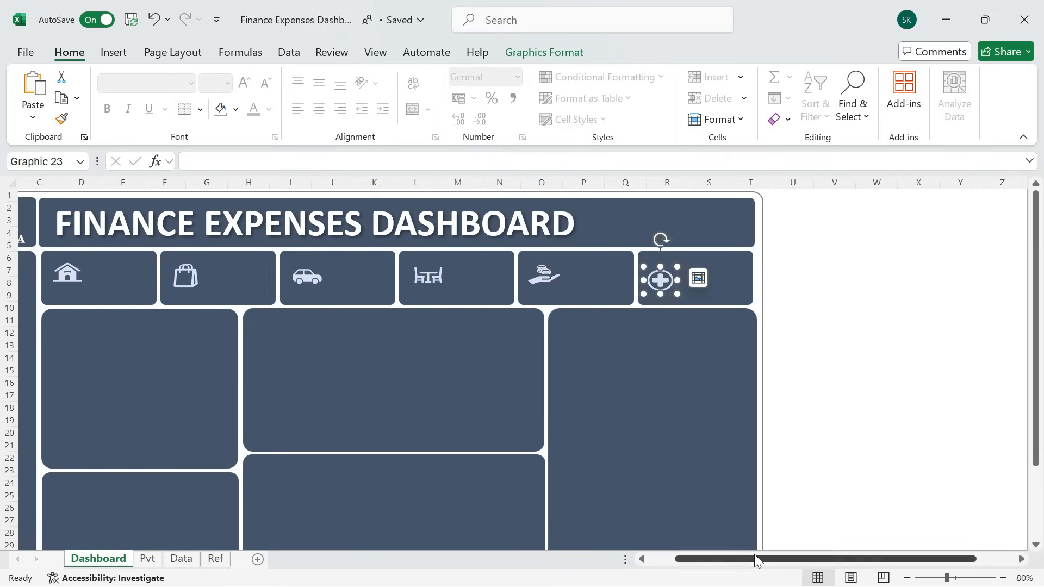
scroll(757, 560, left, 2)
click(898, 411)
Open the illustration choices for inserting a new shape on the Dashboard sheet.
click(114, 52)
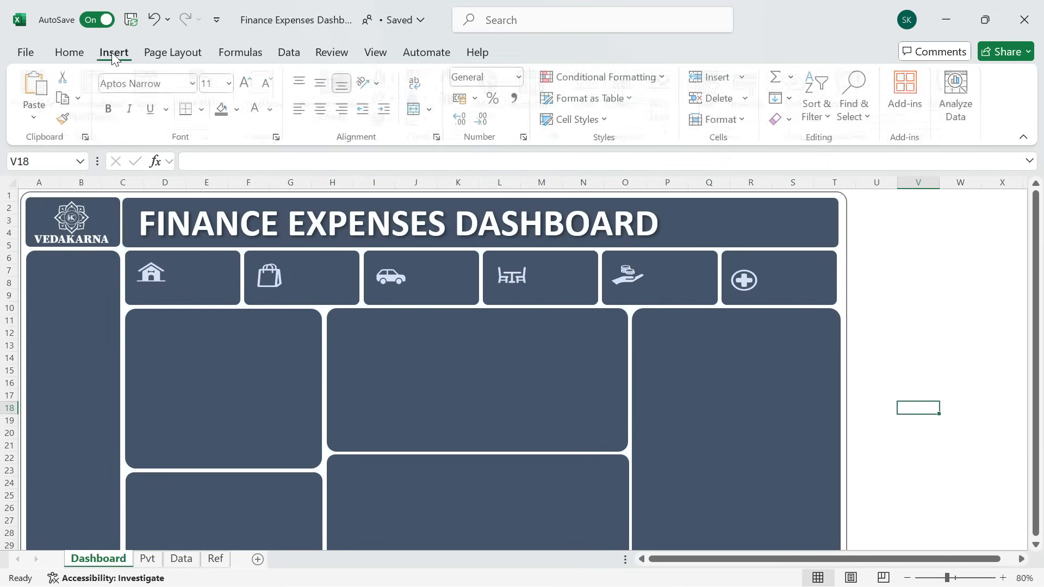
click(205, 111)
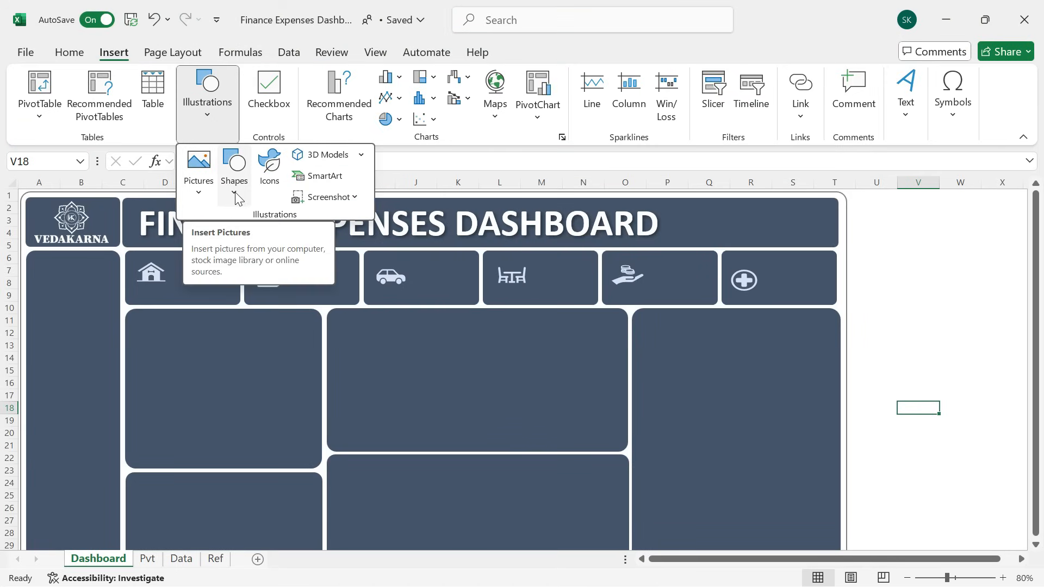
Insert a text box reading "Living Expenses" beside the house icon, about 0.71 by 1.92 cm, and remove its fill.
click(235, 168)
click(226, 238)
drag(181, 273, 226, 289)
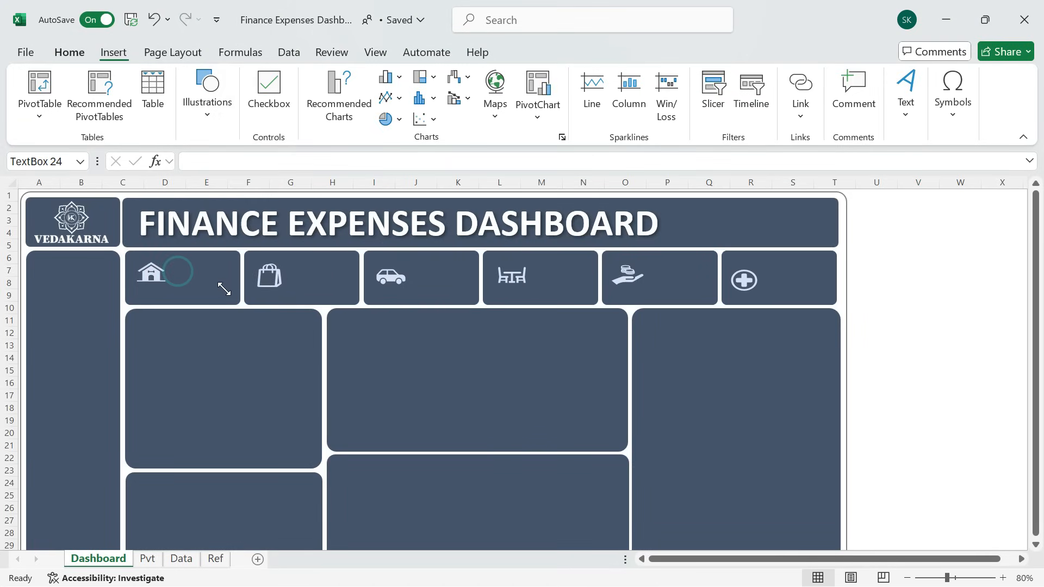
click(536, 52)
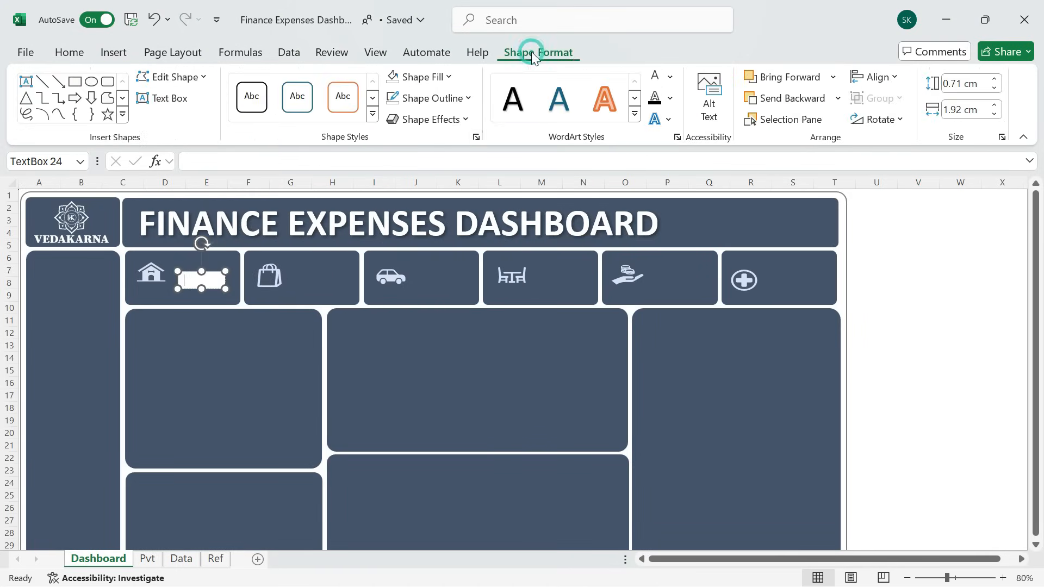
click(446, 77)
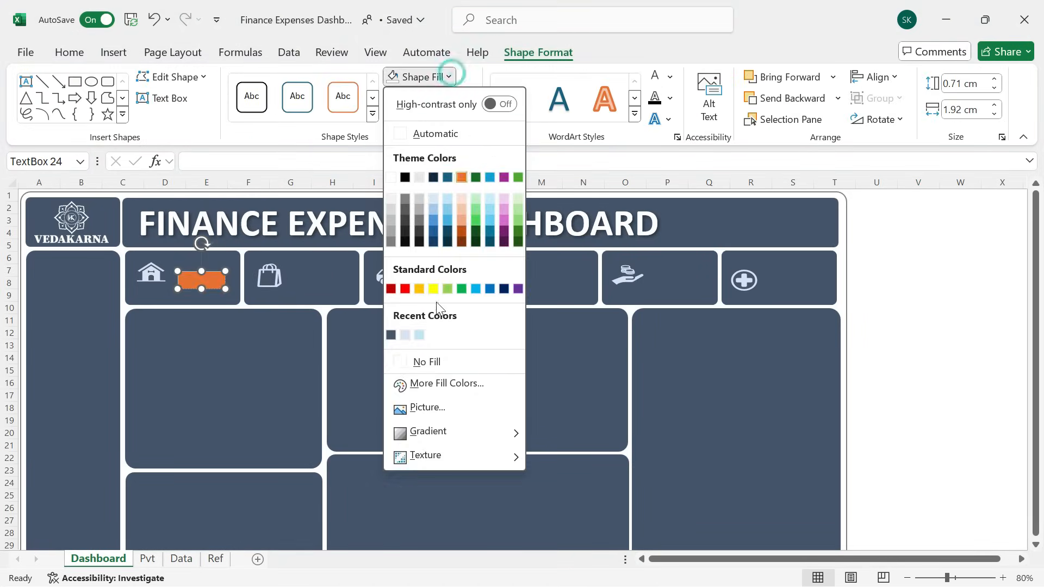
click(426, 362)
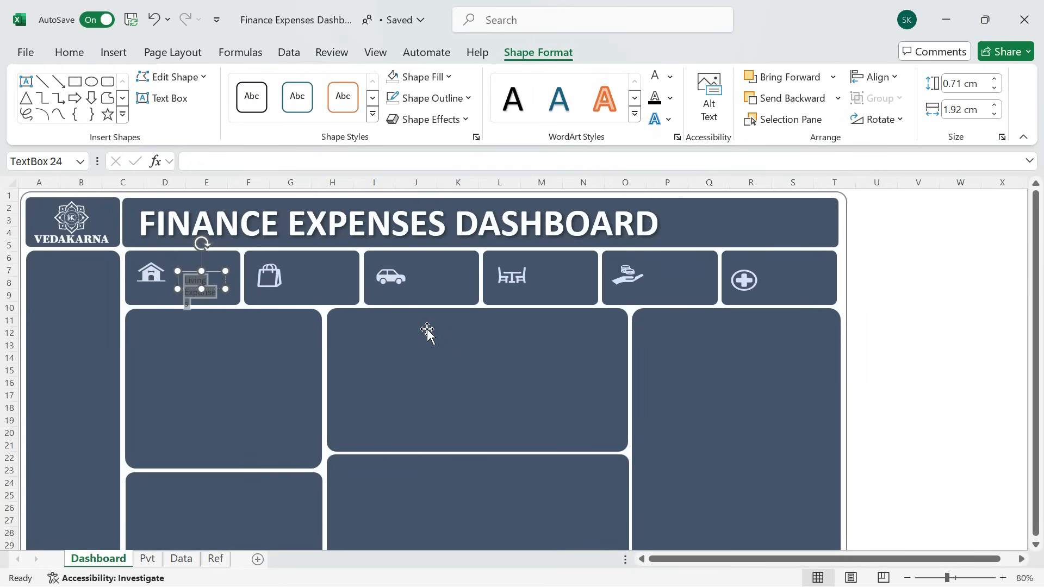
Format the "Living Expenses" text as white Calibri 14, then widen the box and place it below the house icon.
click(69, 52)
click(270, 111)
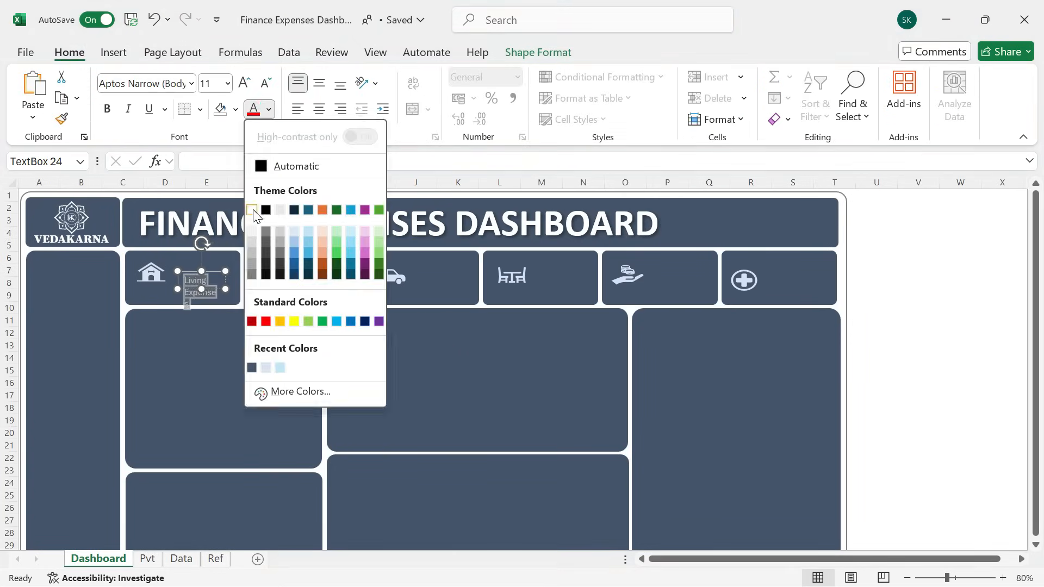
click(253, 209)
click(192, 83)
click(177, 198)
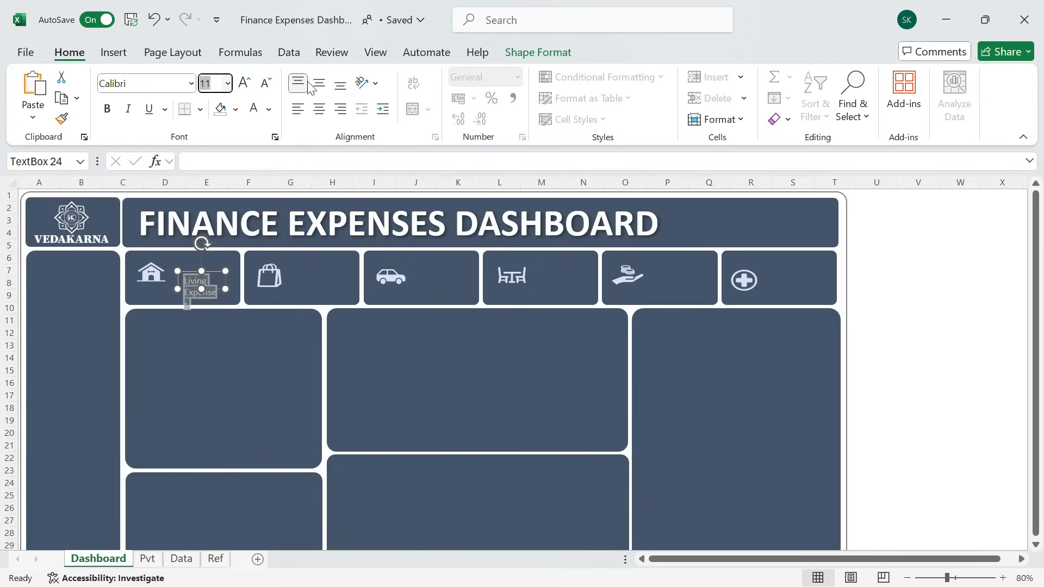
text(14)
key(Return)
mouse_move(225, 289)
mouse_down()
mouse_move(276, 292)
mouse_move(219, 299)
mouse_up()
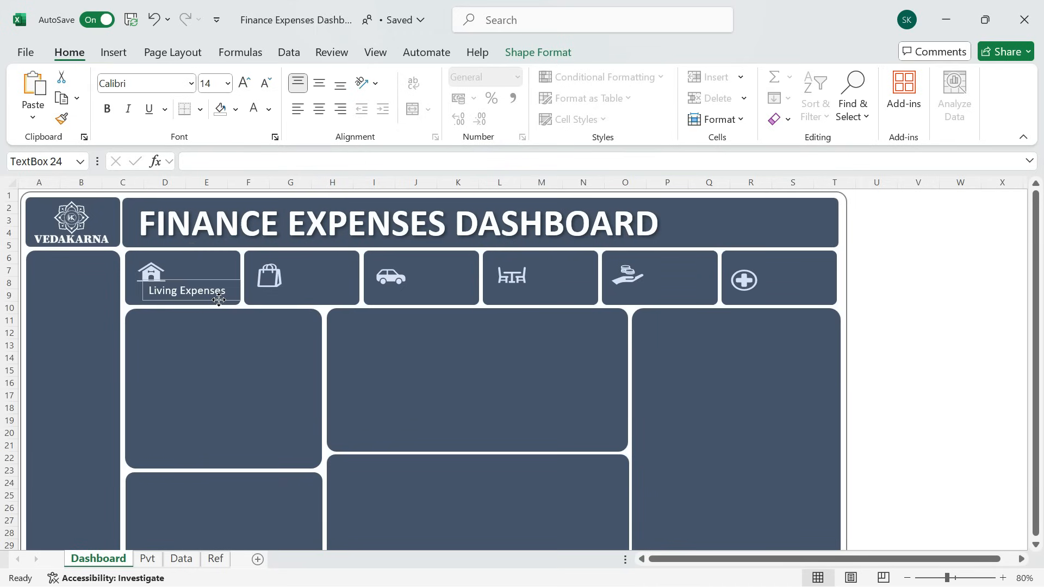
Remove the outline of the "Living Expenses" text box and make its text bold.
click(537, 53)
click(431, 96)
click(436, 380)
key(Escape)
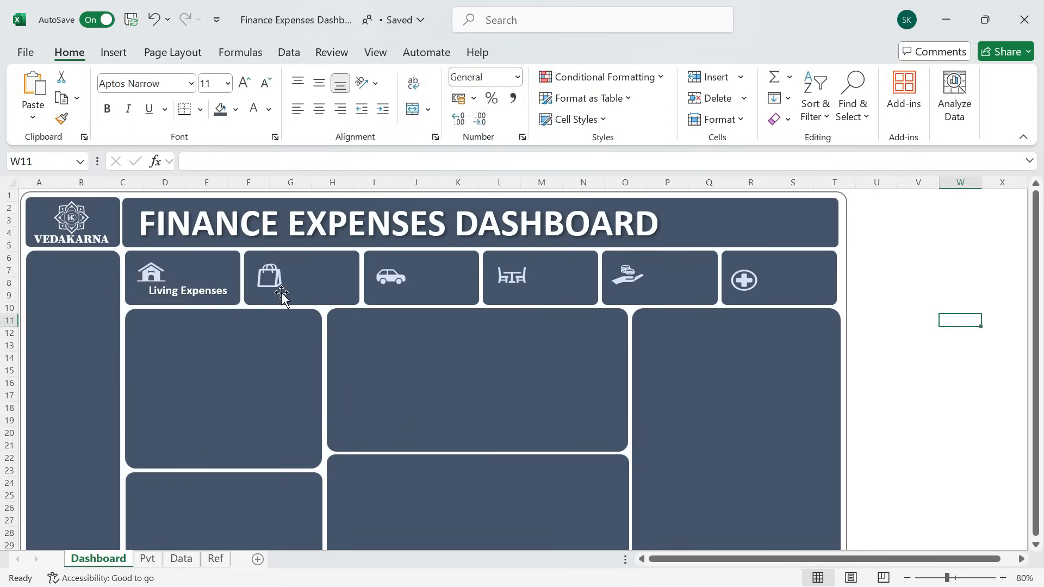
Copy the "Living Expenses" label below the shopping bag icon and change its text to "Discretionary".
click(214, 283)
click(303, 279)
key(ctrl+v)
drag(308, 271, 318, 302)
key(F2)
text(Discretionary)
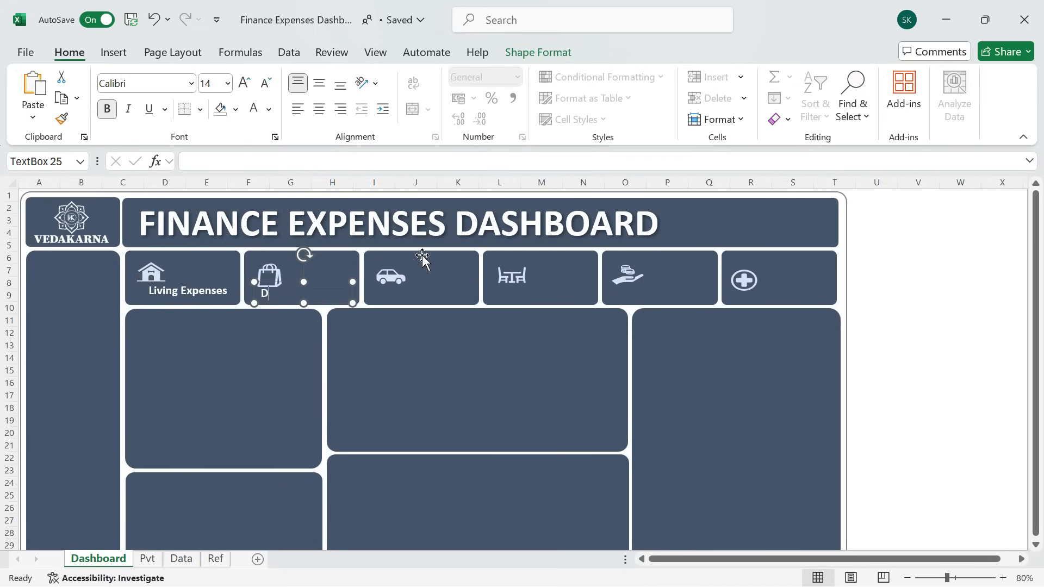
click(421, 254)
Copy the "Discretionary" label below the car icon and change its text to "Transport".
click(323, 282)
key(ctrl+c)
click(435, 274)
key(ctrl+v)
drag(438, 270, 444, 298)
key(F2)
text(Tr)
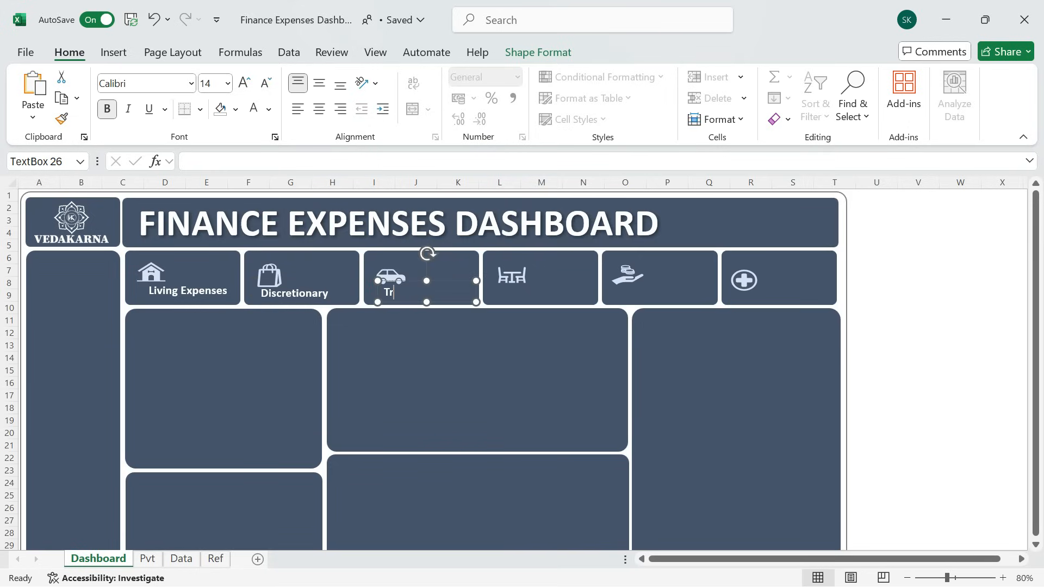
Copy the "Transport" label below the dining table icon and change its text to "Dining Out".
click(460, 281)
key(ctrl+c)
click(538, 293)
key(ctrl+v)
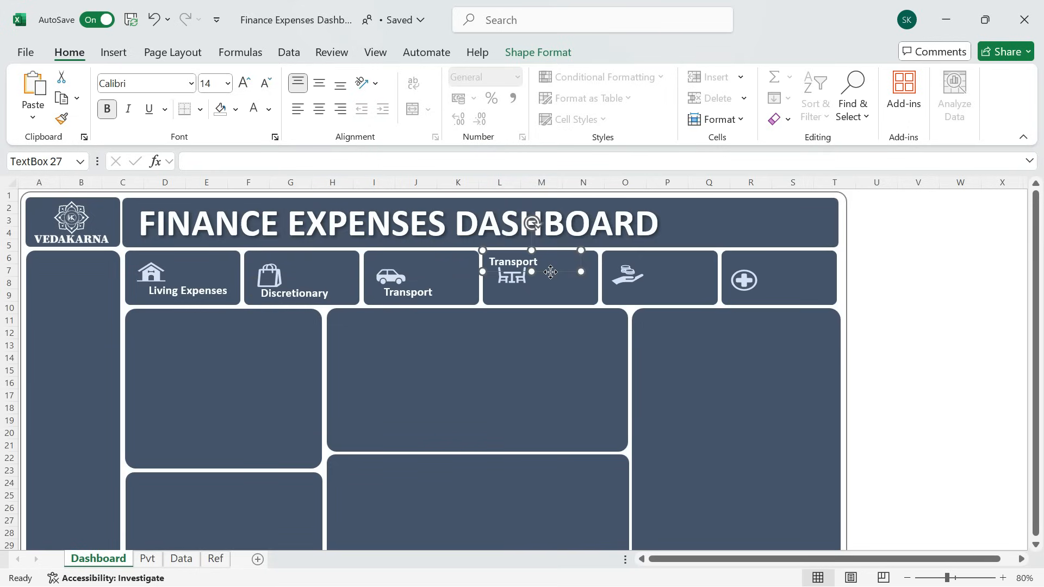
drag(550, 272, 562, 303)
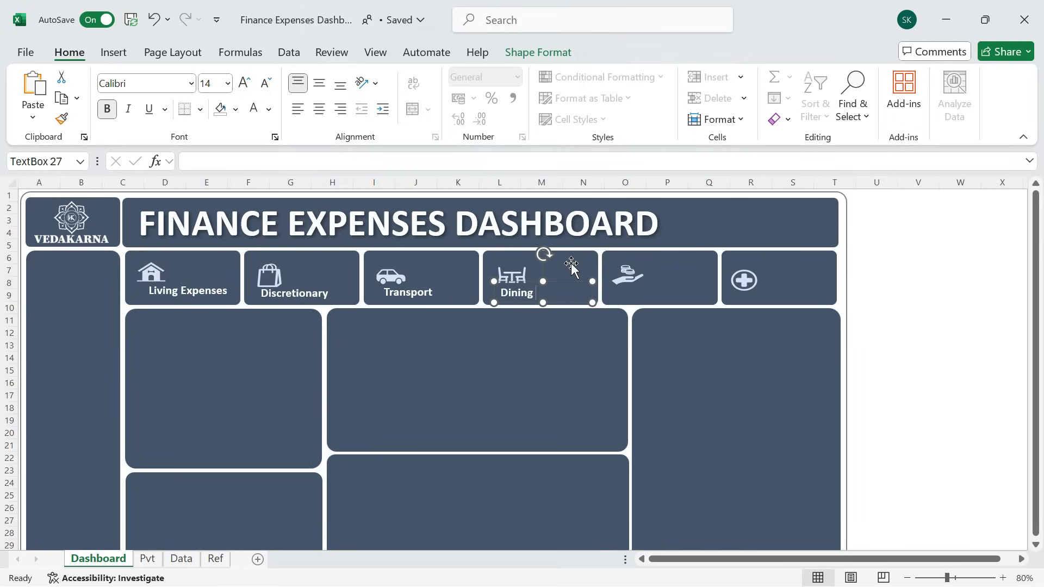
Copy the "Dining Out" label below the hand with coins icon and change its text to "Charity".
key(ctrl+c)
click(619, 286)
key(ctrl+v)
drag(675, 272, 689, 302)
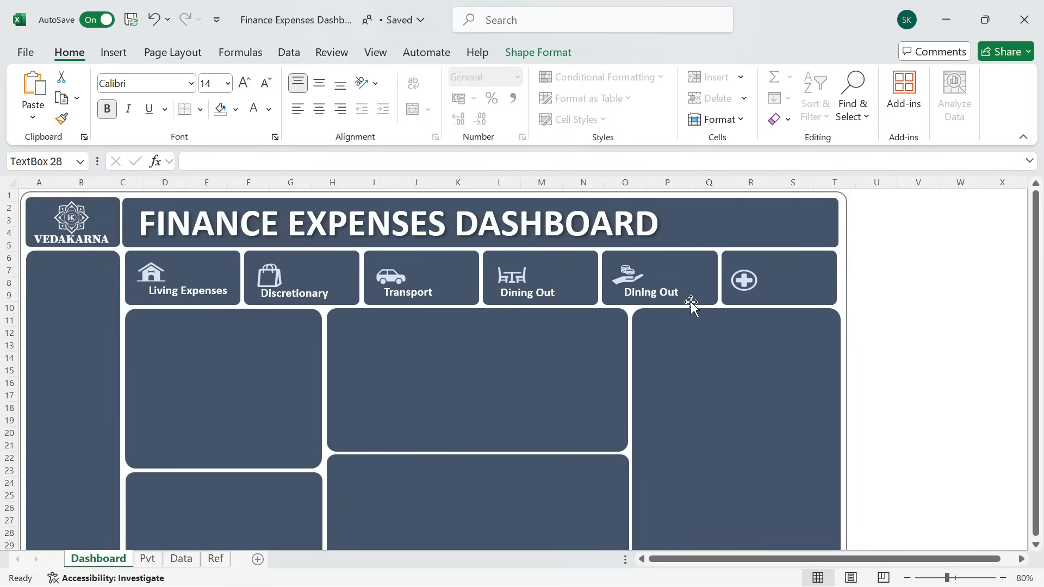
key(F2)
text(Charity)
Copy the "Charity" label to the card with the medical cross icon and change its text to "Medical".
key(ctrl+c)
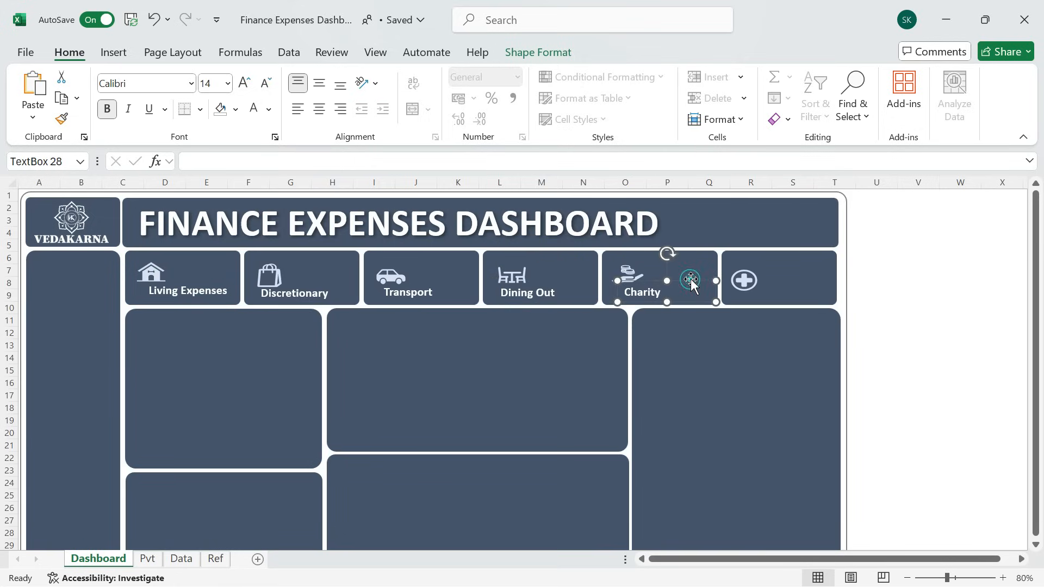
click(791, 282)
key(ctrl+v)
drag(796, 271, 825, 299)
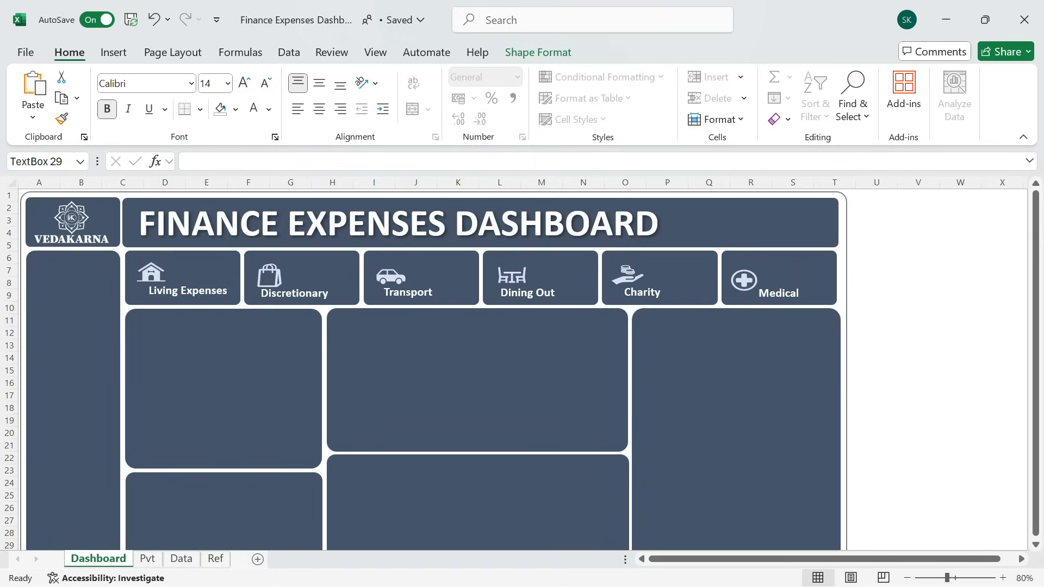
click(921, 307)
click(906, 256)
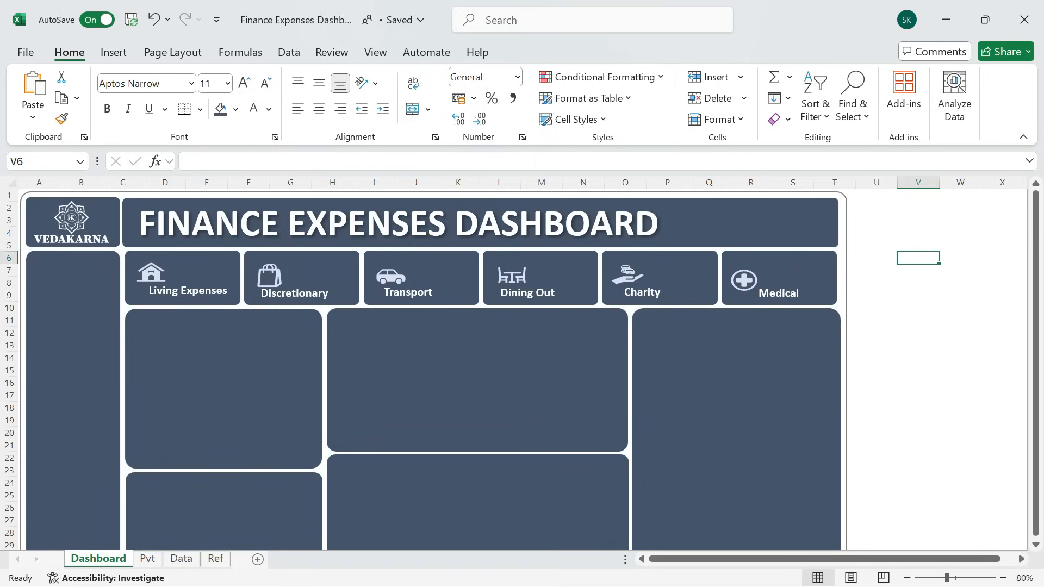
Duplicate the "Living Expenses" label and place the copy above it, beside the house icon.
click(190, 292)
drag(215, 283, 238, 263)
click(543, 52)
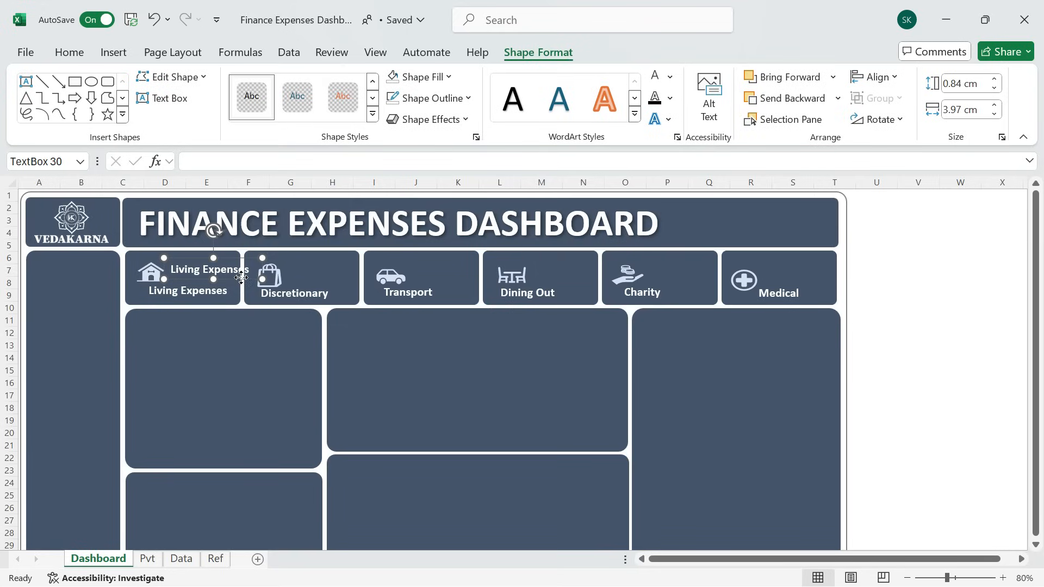
Link the duplicated text box beside the house icon to the Living Expenses amount with =Pvt!B23.
click(187, 161)
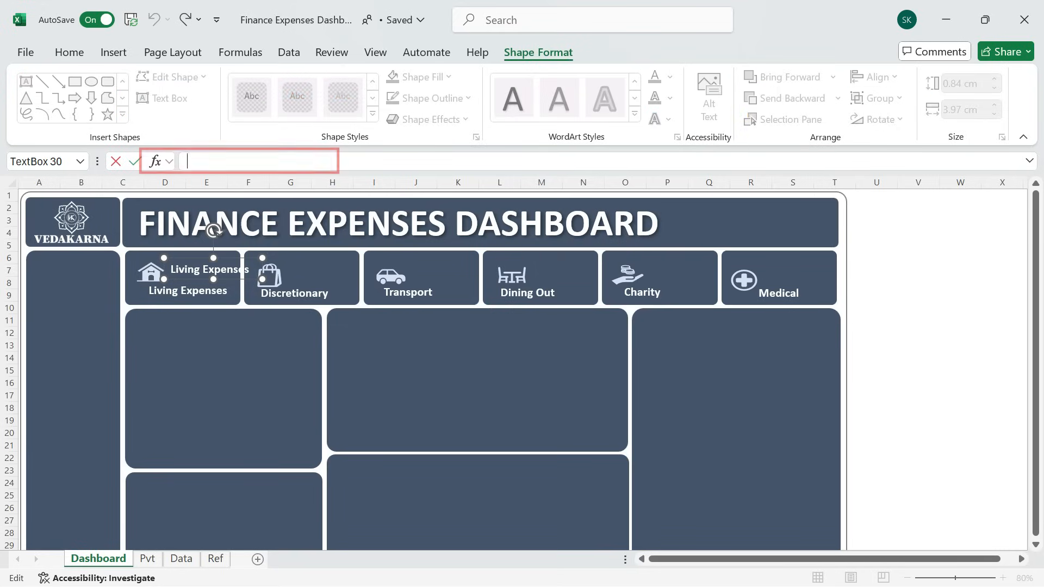
text(=)
click(148, 558)
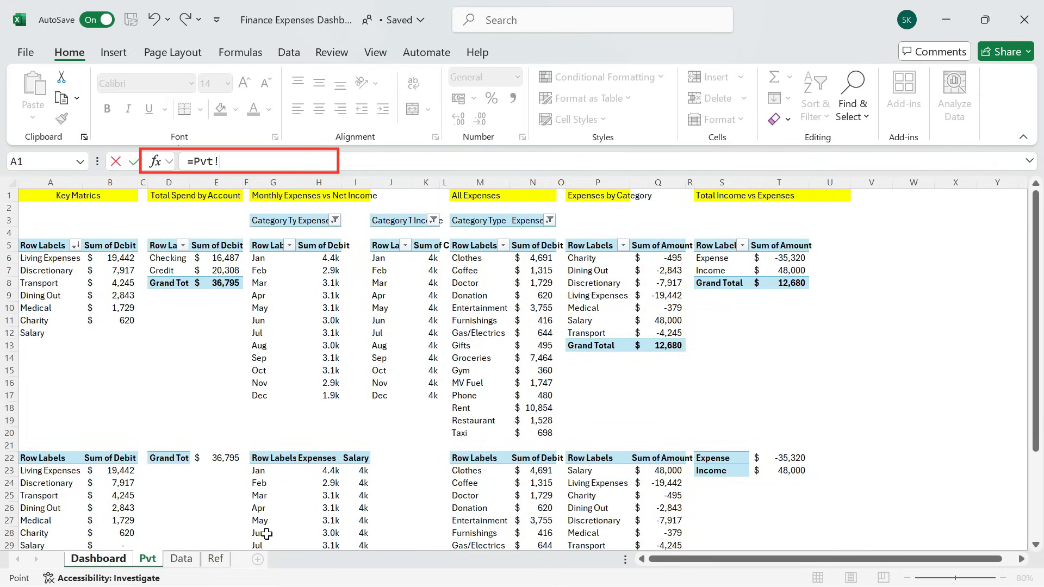
drag(680, 564, 681, 565)
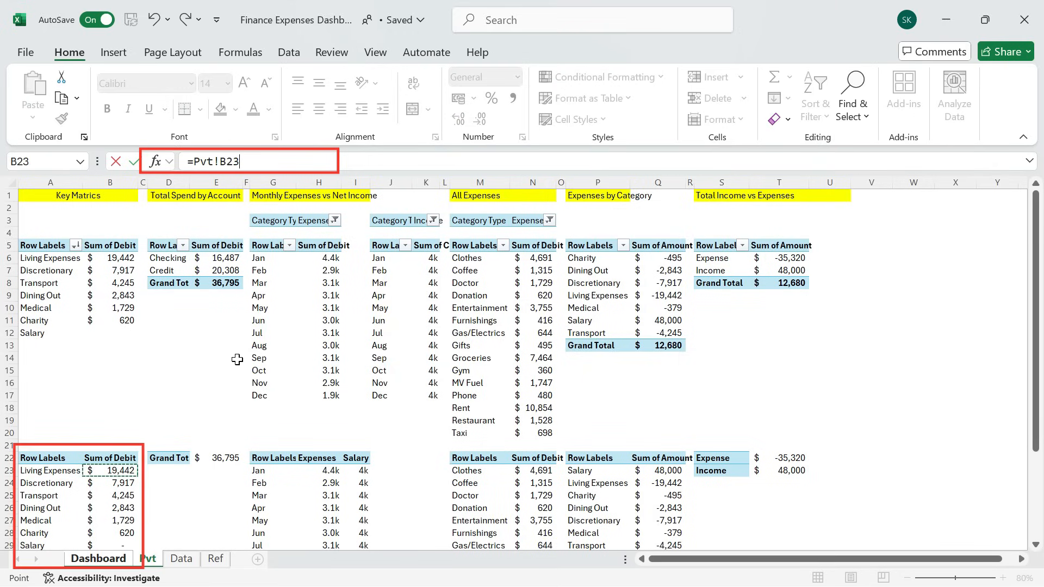
key(Return)
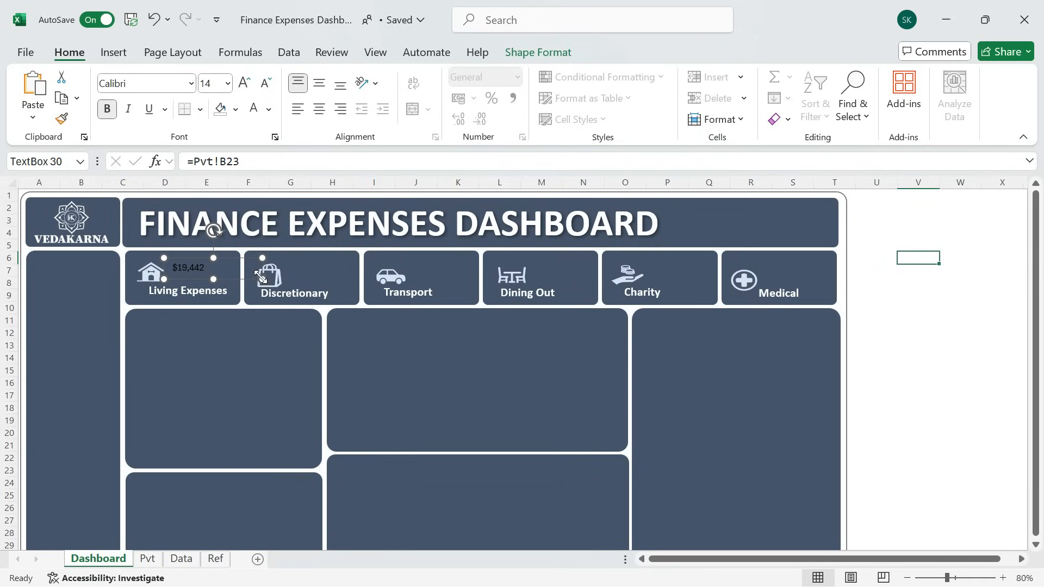
Resize the Living Expenses amount box to fit its card and format its text as bold white Calibri 16.
drag(261, 277, 209, 272)
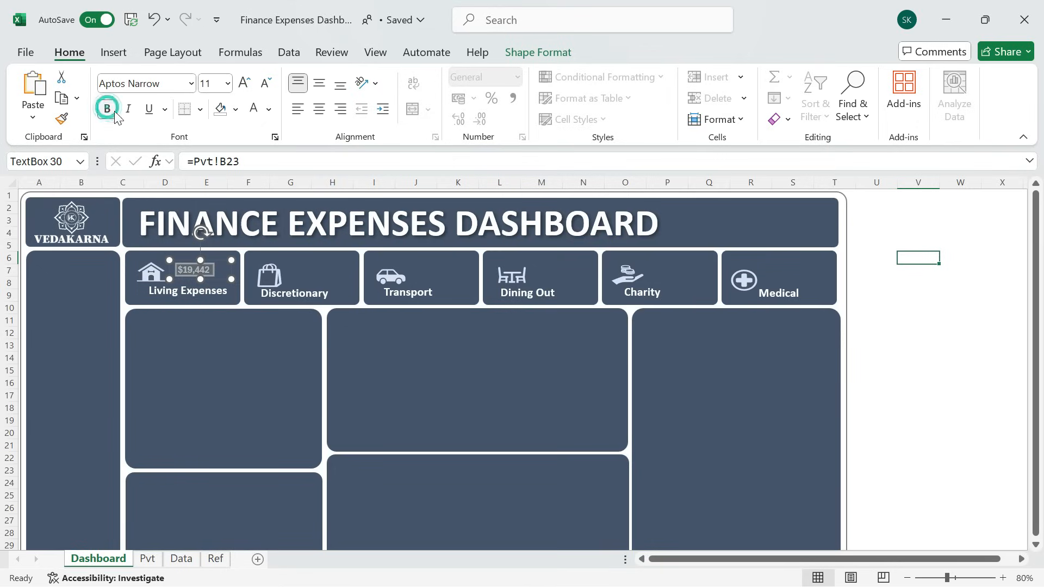
click(191, 83)
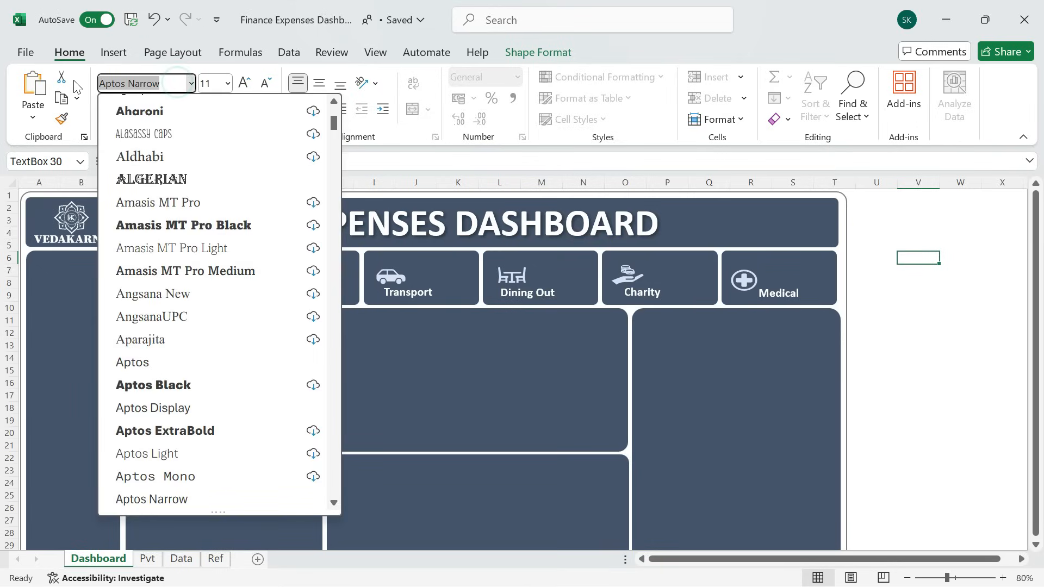
text(Calibri)
key(Return)
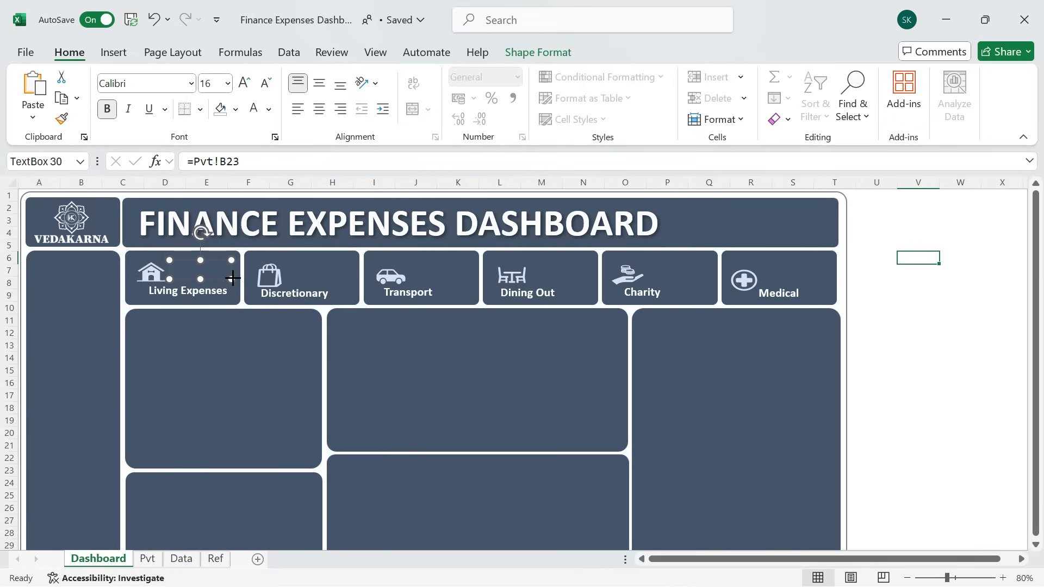
drag(231, 279, 225, 284)
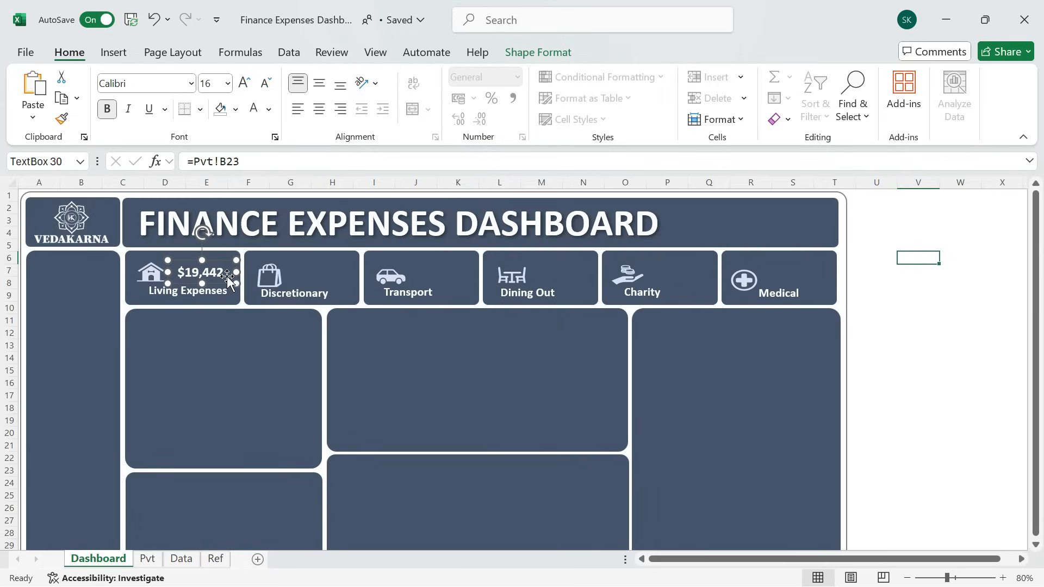
Copy the Living Expenses amount box onto the Discretionary and Transport cards, beside their icons.
click(319, 275)
key(ctrl+v)
drag(296, 272, 334, 282)
click(442, 273)
key(ctrl+v)
drag(417, 274, 457, 285)
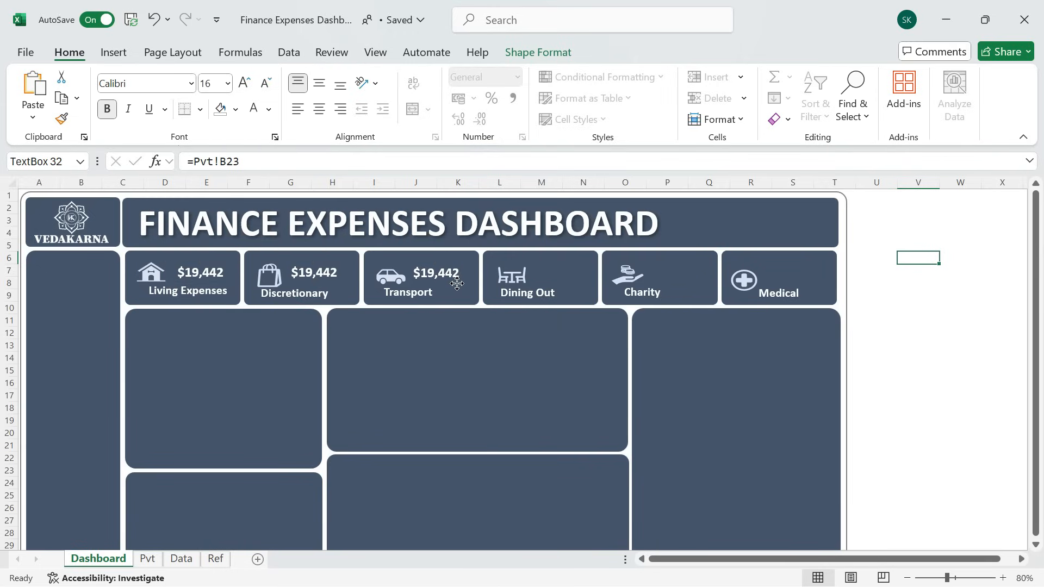
Paste the amount box onto the Dining Out, Charity and Medical cards, beside their icons.
click(559, 273)
key(ctrl+v)
drag(527, 272, 560, 274)
click(666, 271)
key(ctrl+v)
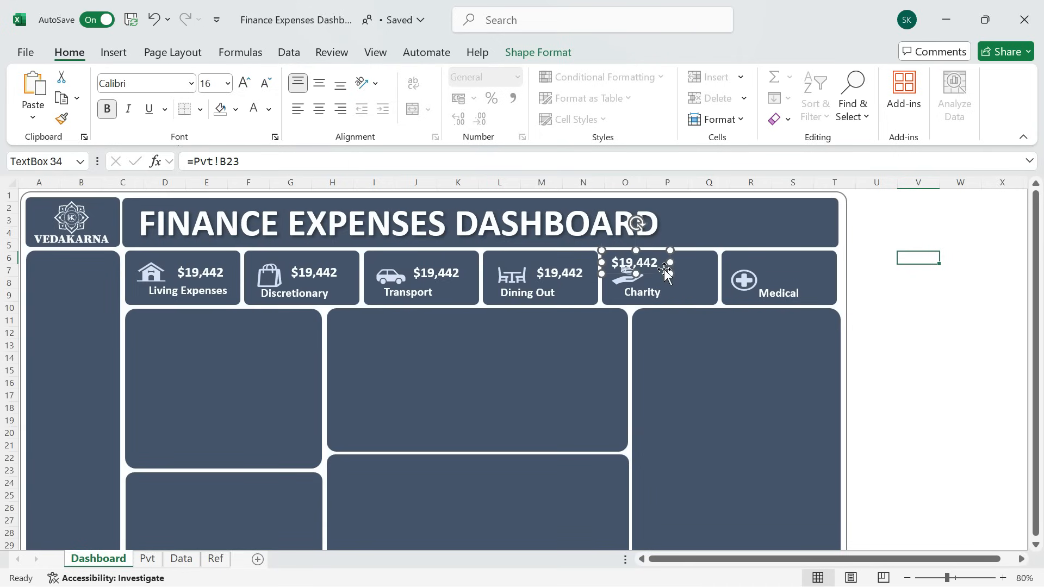
drag(664, 269, 801, 281)
click(780, 275)
key(ctrl+v)
Link the amount box on the Discretionary card to cell B24 of the Pvt sheet.
click(315, 271)
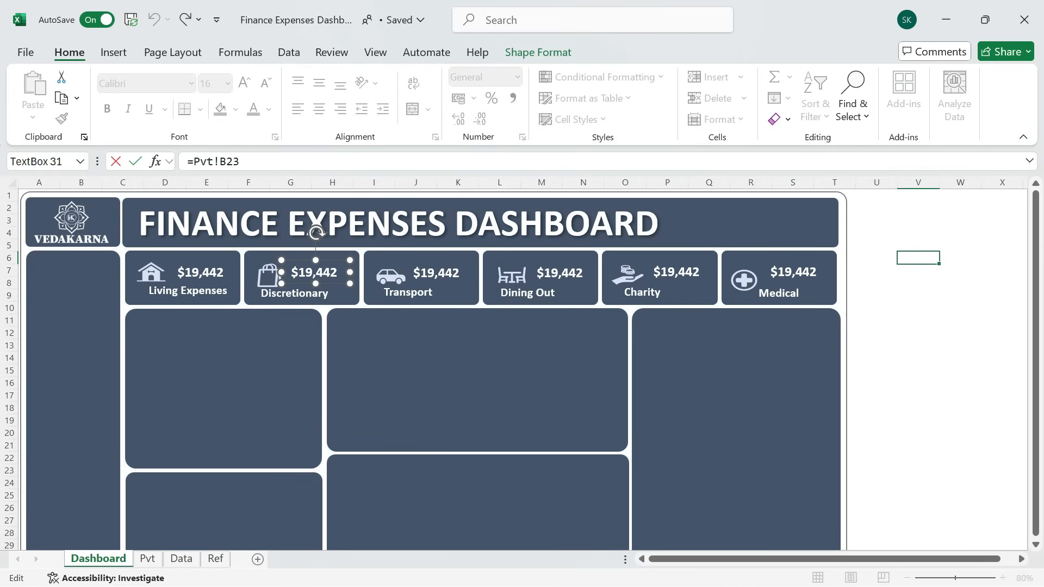
click(148, 558)
click(109, 474)
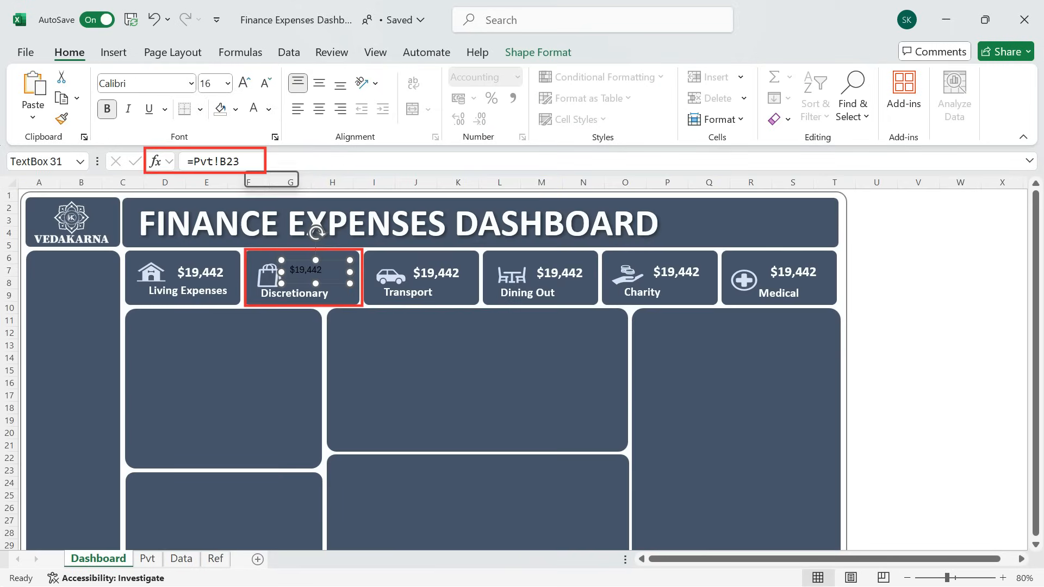
click(239, 161)
key(BackSpace)
key(Return)
Link the Transport amount box to =Pvt!B25 and the Dining Out amount box to =Pvt!B26.
click(437, 271)
click(256, 161)
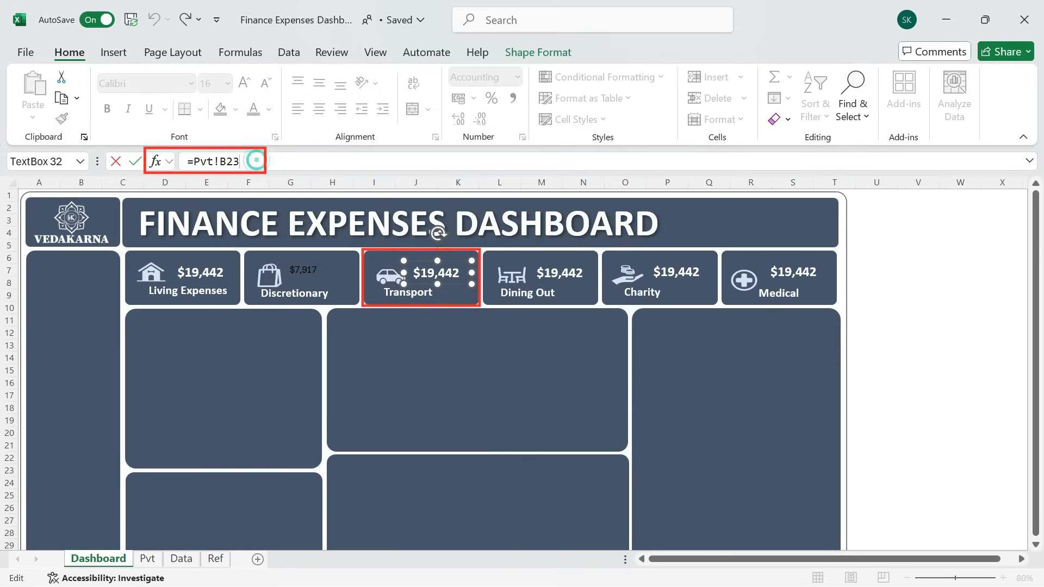
key(Return)
click(558, 272)
click(279, 162)
key(BackSpace)
text(6)
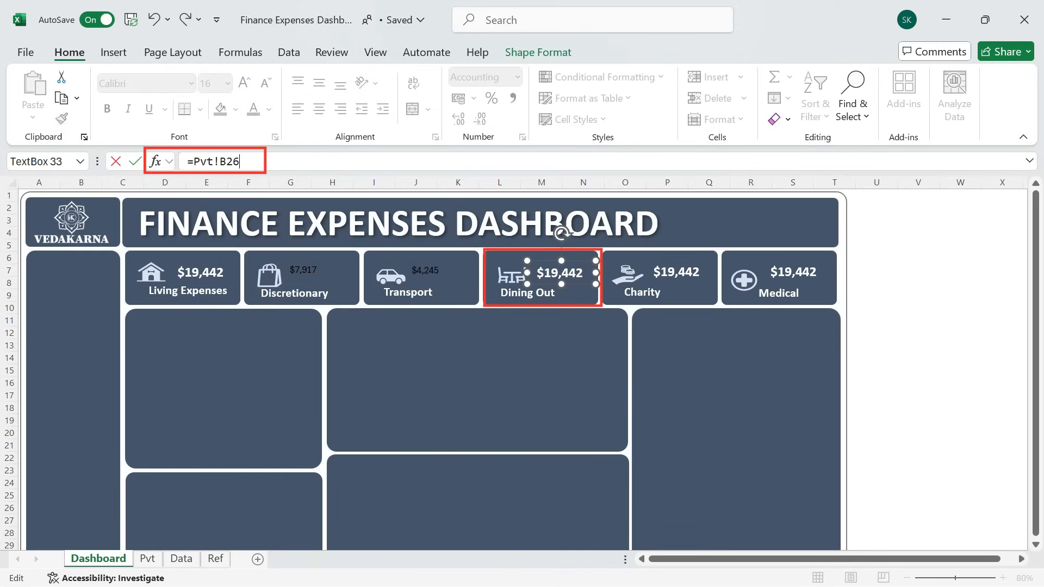
key(Return)
Link the Charity amount box to =Pvt!B27 and the Medical amount box to =Pvt!B28.
click(685, 273)
click(266, 158)
key(Return)
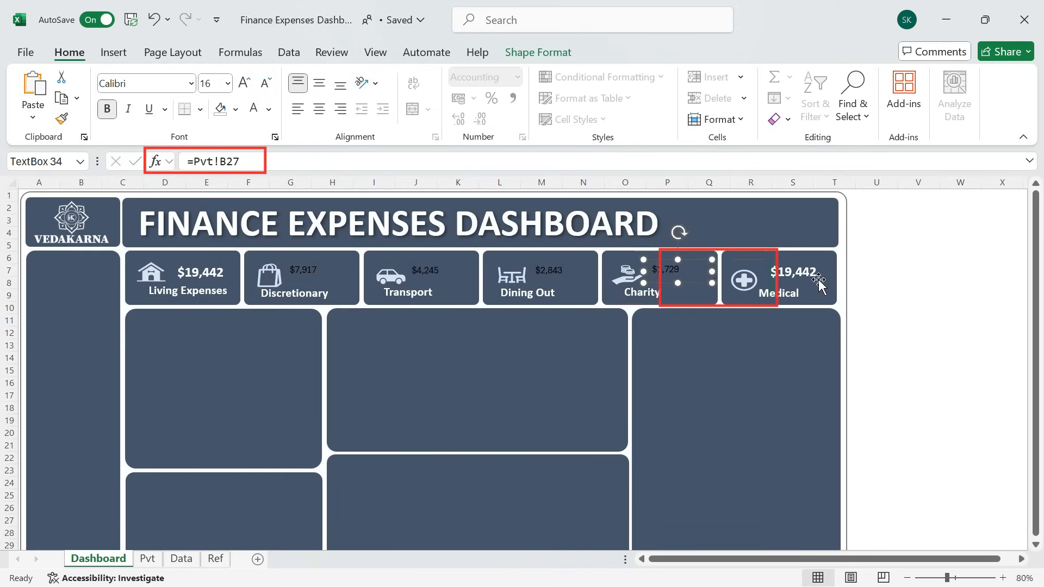
click(783, 272)
click(265, 160)
key(BackSpace)
text(8)
key(Return)
Copy the Living Expenses amount's formatting onto the other five card amounts with Format Painter.
click(201, 274)
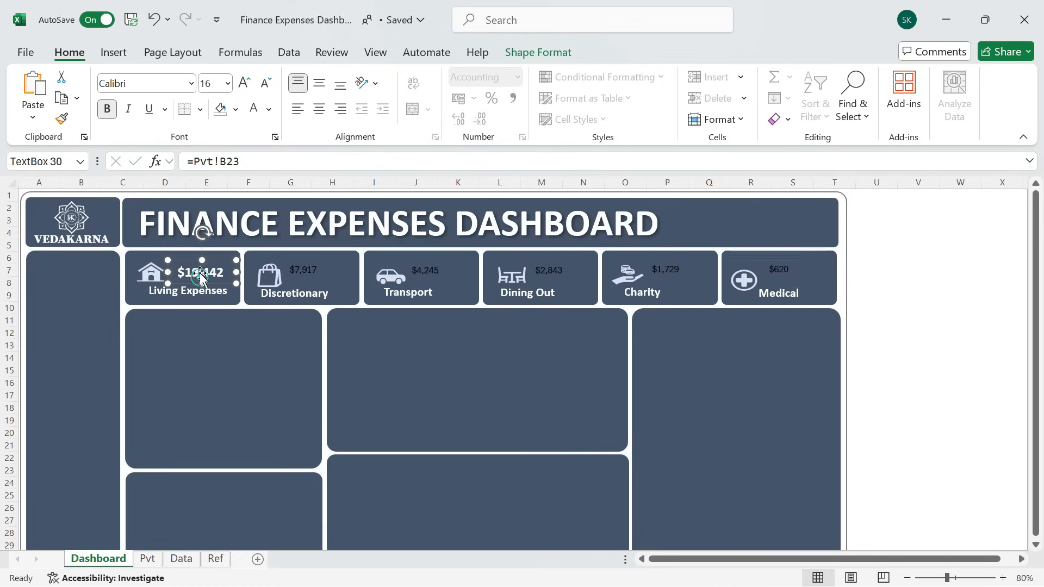
double_click(62, 118)
click(303, 270)
click(425, 270)
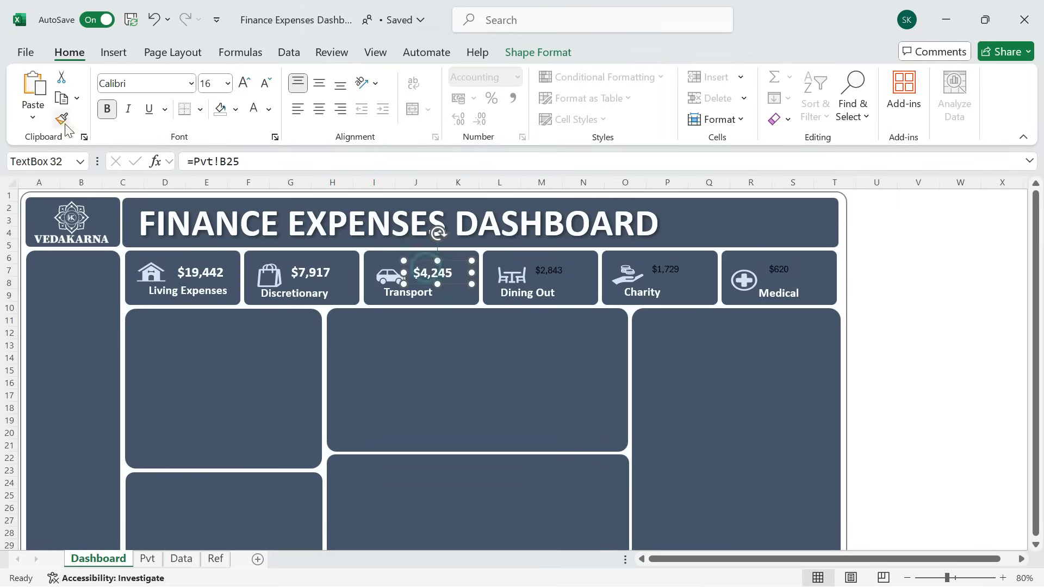
click(549, 272)
click(670, 269)
click(783, 272)
click(924, 272)
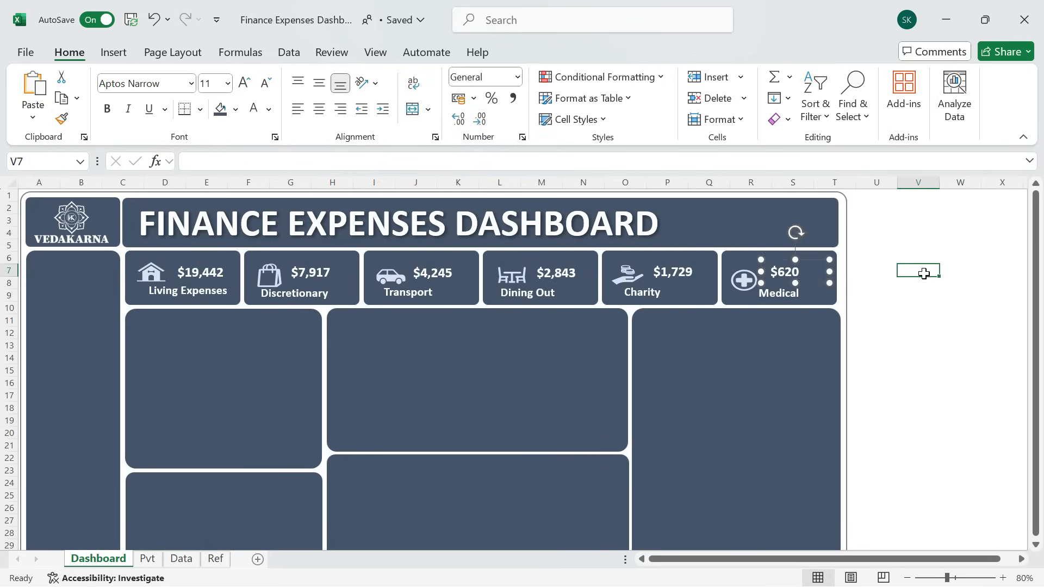
Fine-tune the positions of the icons on the Discretionary, Transport, Dining Out, Charity and Medical cards.
click(268, 275)
click(268, 275)
click(389, 274)
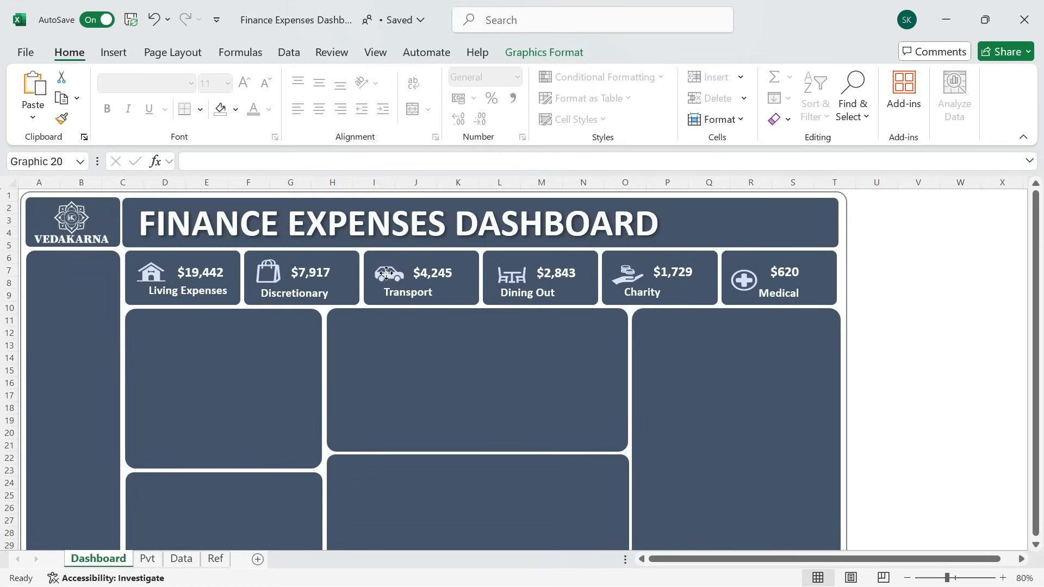
click(514, 273)
click(517, 278)
click(510, 279)
click(512, 278)
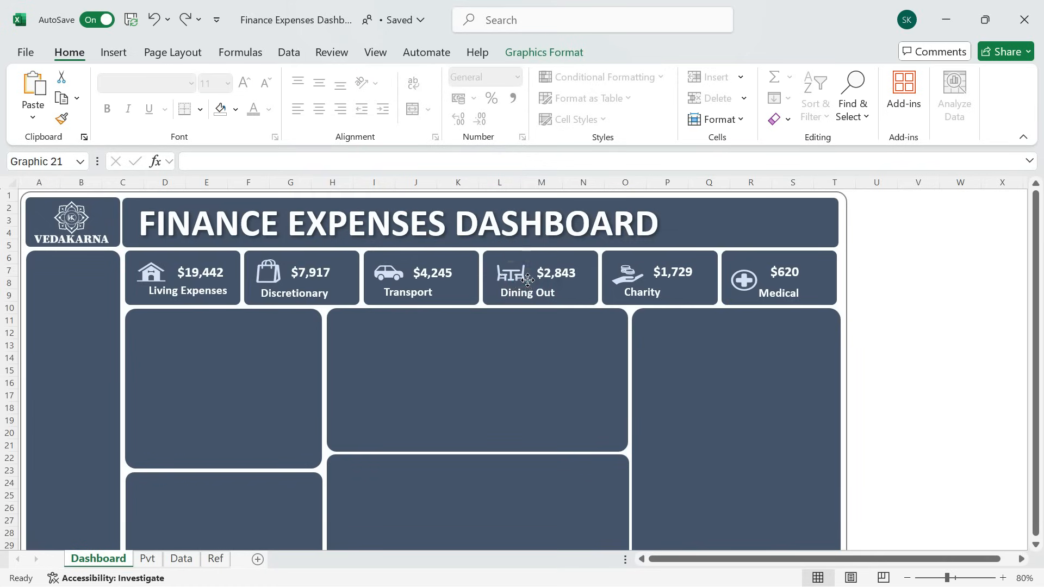
click(633, 274)
click(628, 274)
click(743, 279)
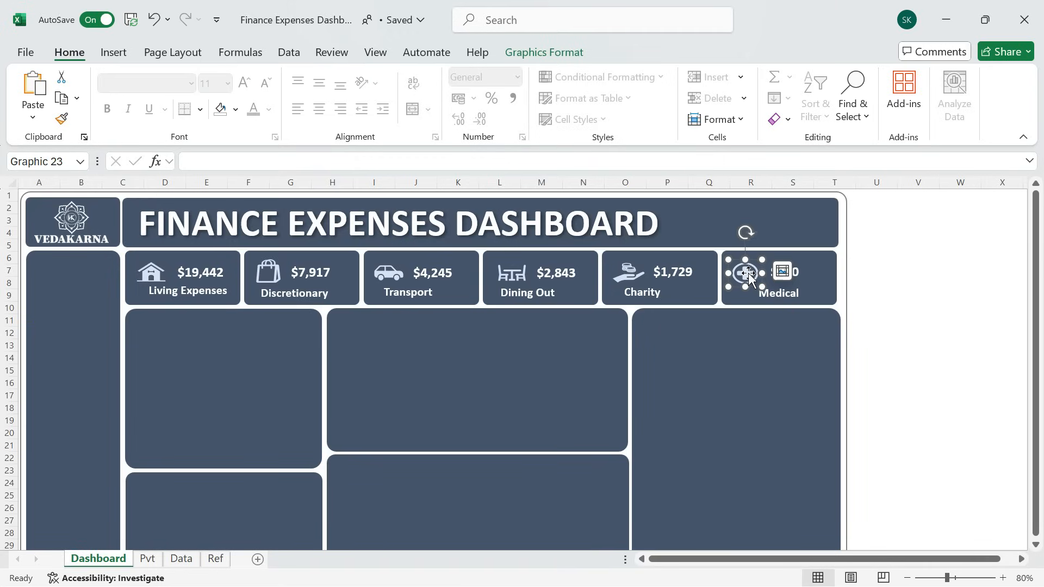
Shift the Charity card's label sideways so it sits beneath its amount.
click(788, 292)
click(188, 291)
click(648, 292)
drag(715, 303, 683, 302)
drag(664, 302, 675, 300)
click(544, 294)
key(Escape)
Copy the refresh icon from the Ref sheet into the Dashboard's title banner, after the title text.
click(215, 558)
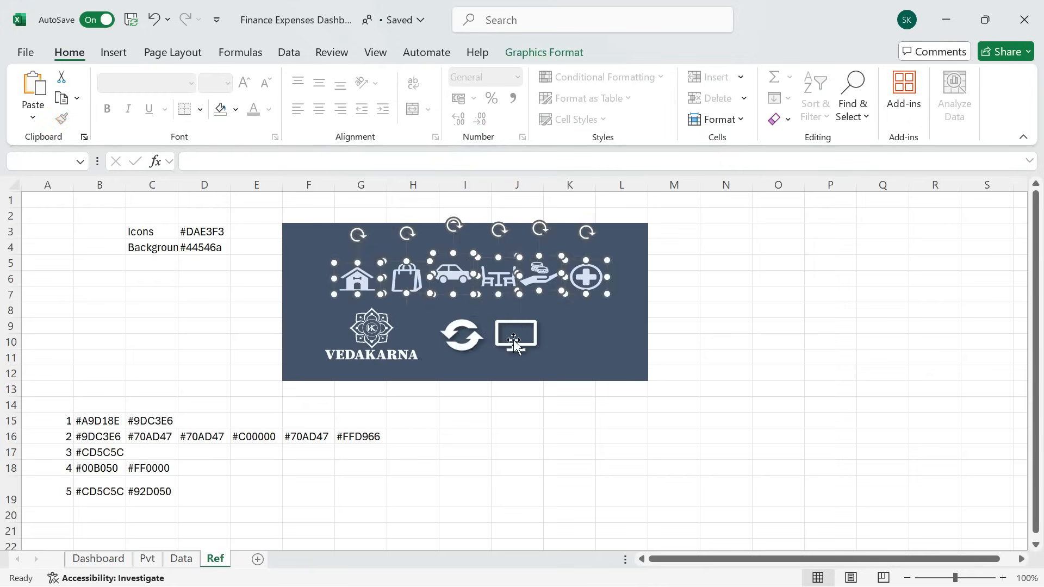
click(468, 345)
click(98, 559)
click(718, 227)
key(ctrl+v)
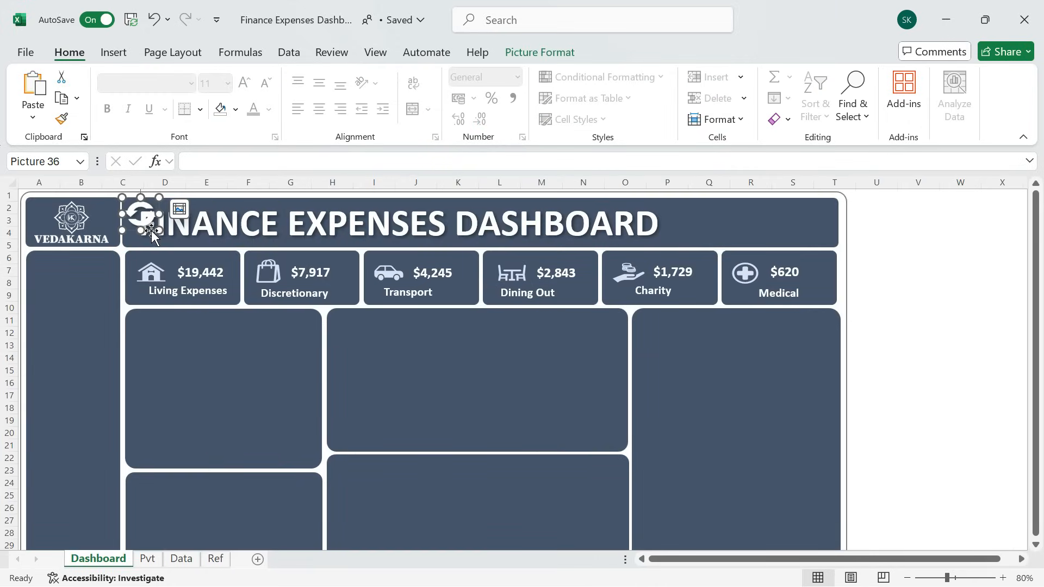
drag(149, 234, 733, 242)
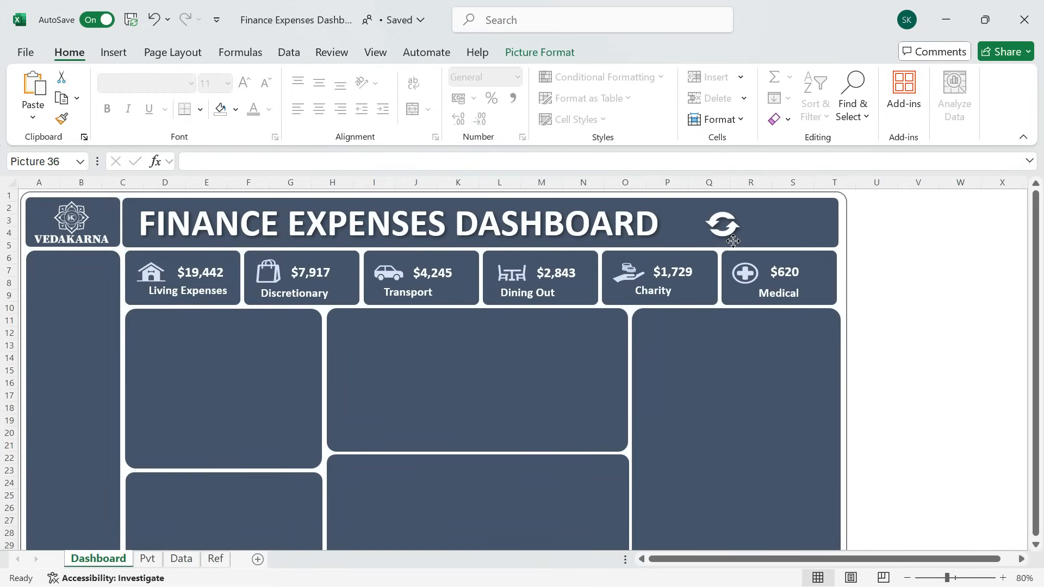
Copy the monitor icon from the Ref sheet to the far end of the Dashboard's title banner and move the refresh icon beside it.
click(215, 558)
click(529, 347)
click(98, 558)
click(805, 229)
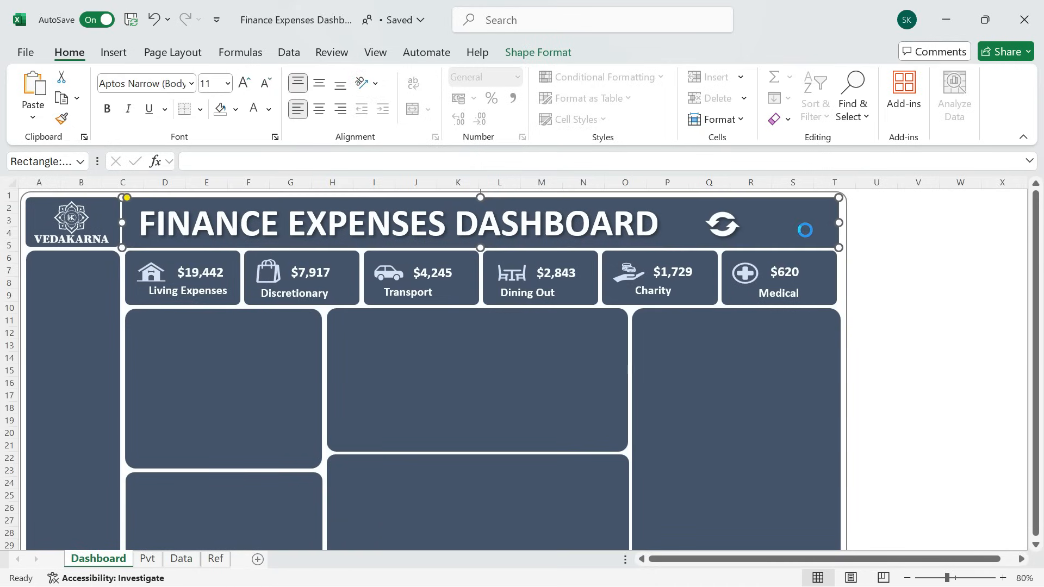
key(ctrl+v)
drag(153, 236, 806, 234)
key(Escape)
drag(740, 233, 758, 228)
click(926, 293)
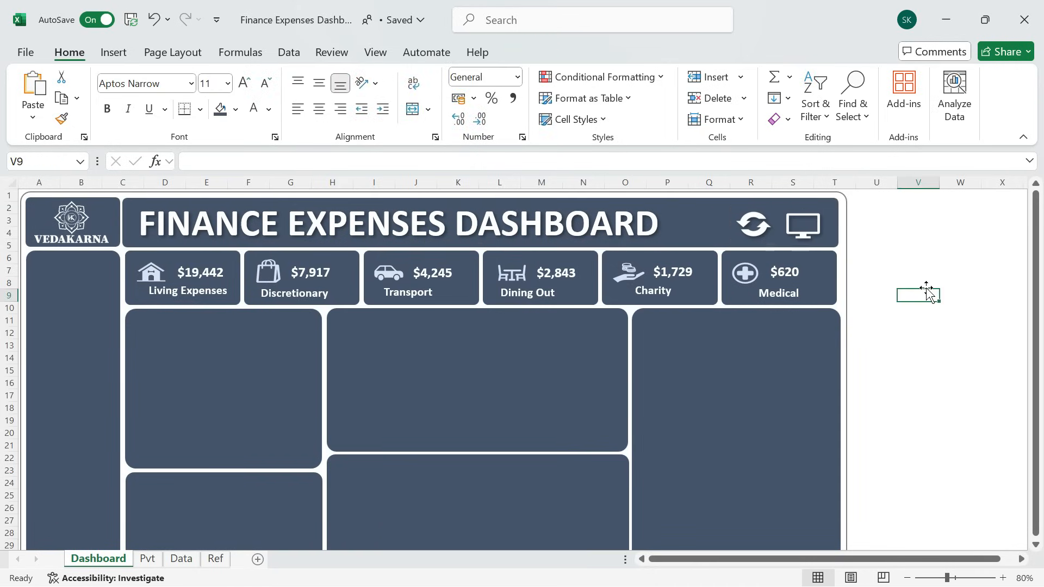
Insert a doughnut PivotChart from the Total Spend by Account pivot table on the Pvt sheet.
click(924, 370)
click(147, 559)
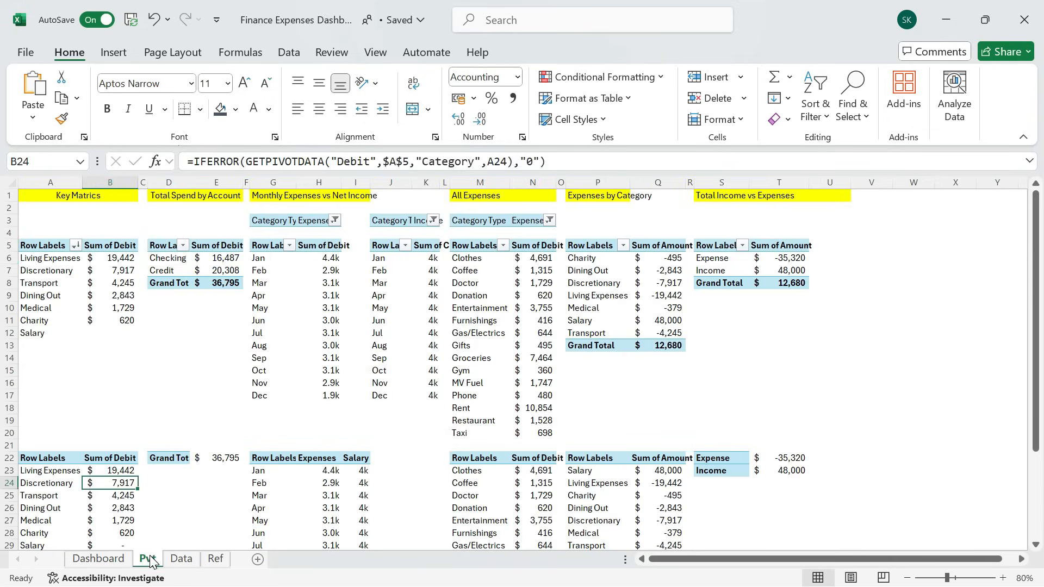
drag(163, 246, 200, 265)
click(113, 52)
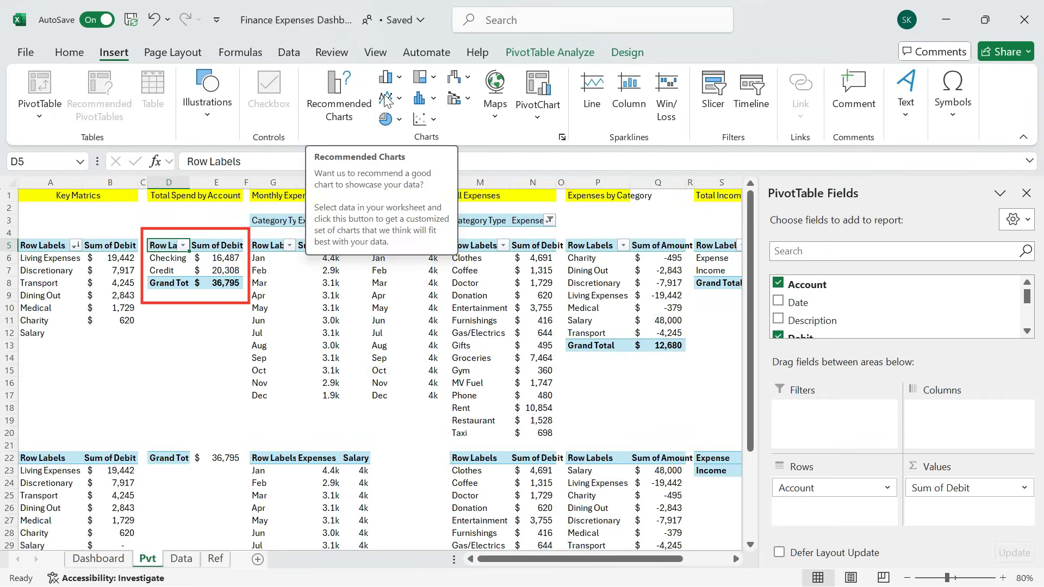
click(331, 78)
click(326, 195)
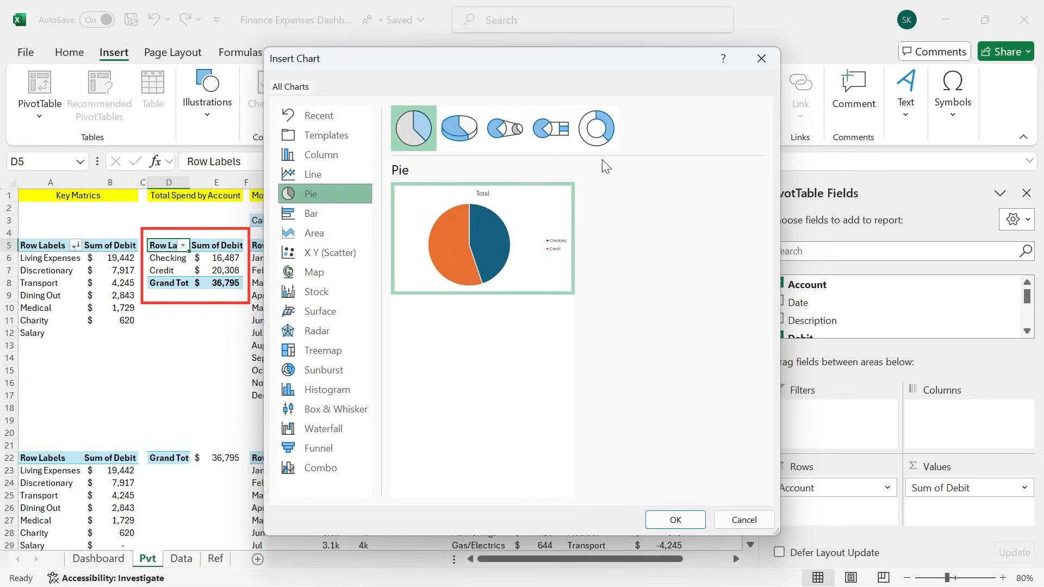
click(605, 133)
click(664, 522)
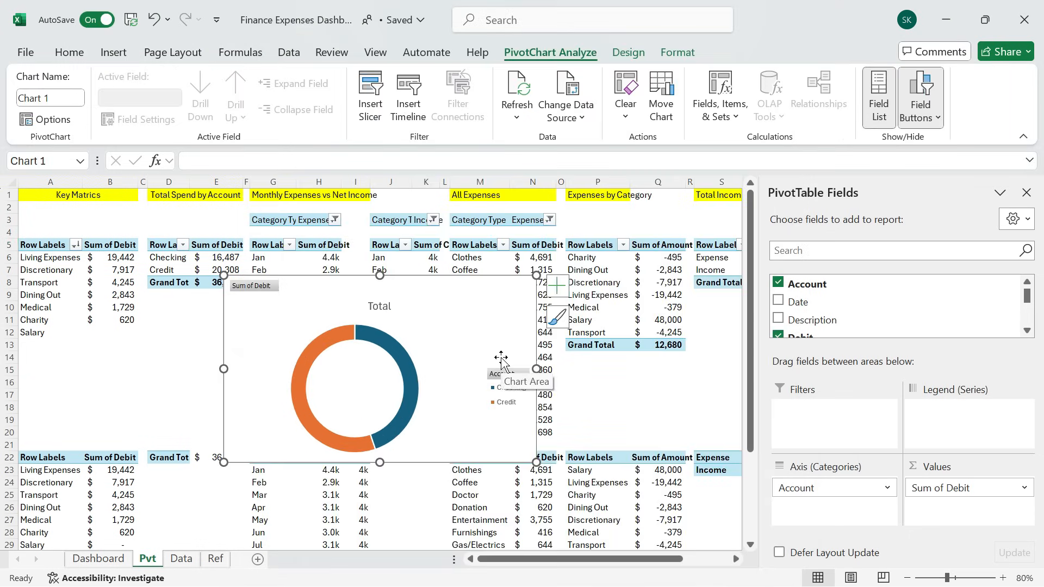
Move the doughnut chart from the Pvt sheet to the Dashboard's first panel below the cards.
click(556, 285)
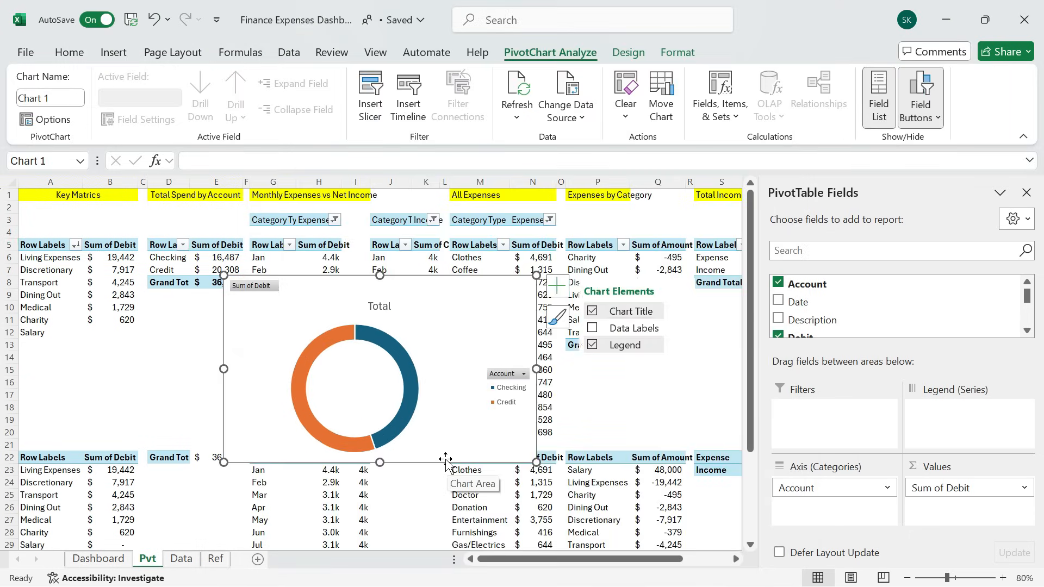
key(ctrl+x)
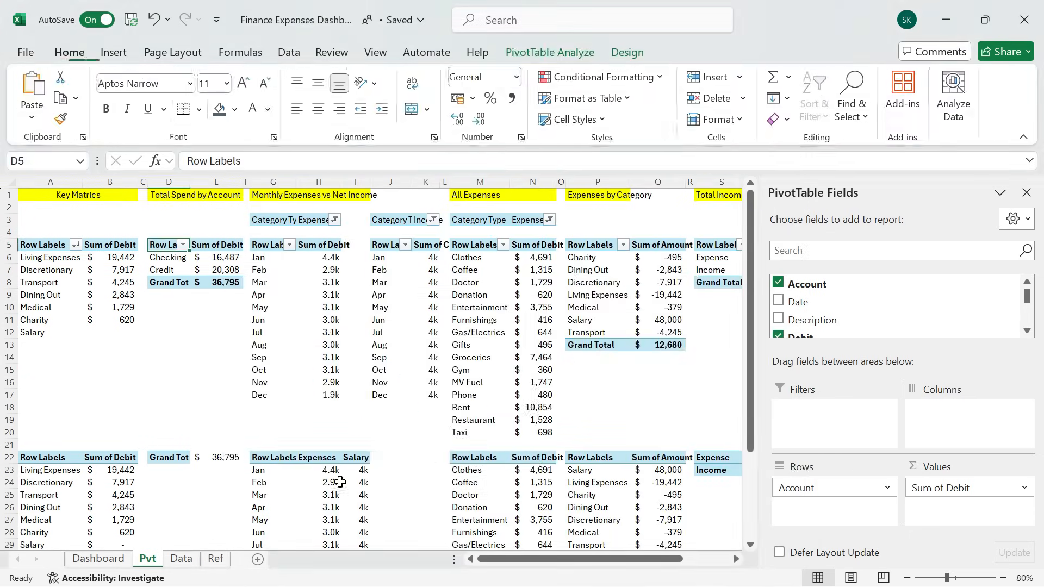
key(ctrl+Page_Up)
click(206, 396)
key(ctrl+v)
Hide all field buttons on the doughnut chart.
right_click(363, 330)
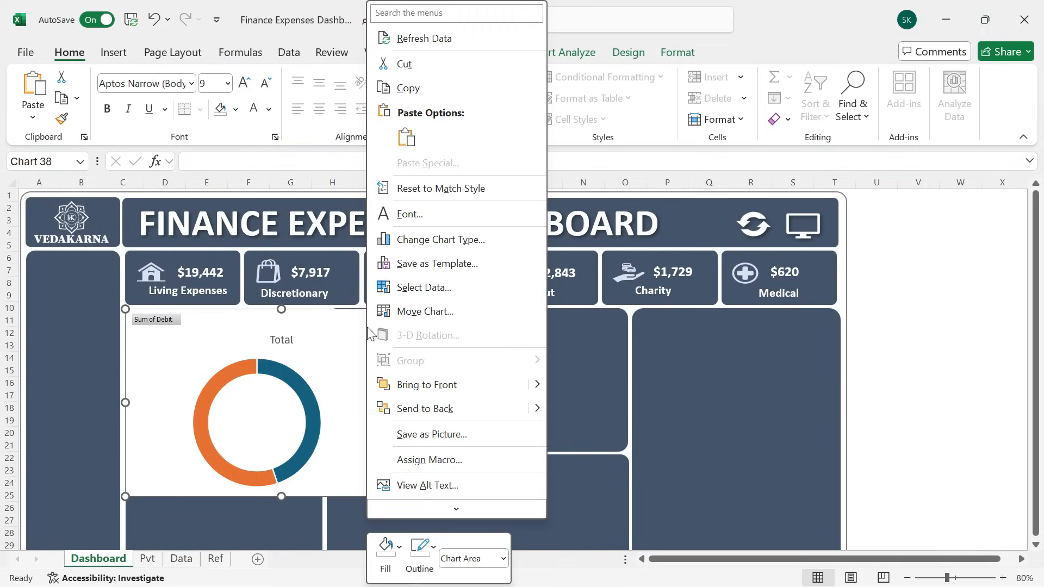
click(208, 392)
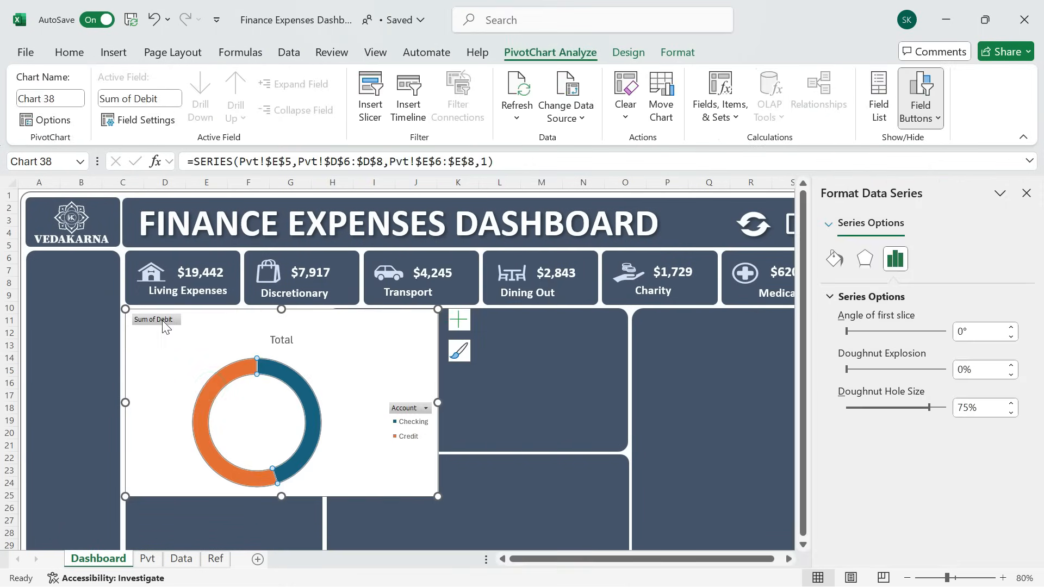
right_click(155, 320)
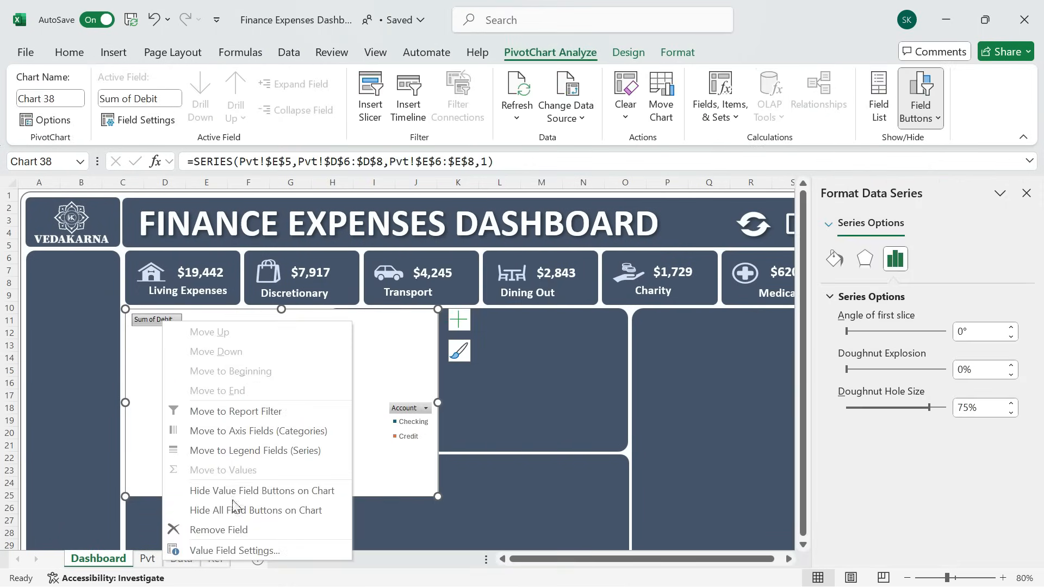
click(278, 514)
Set the doughnut series' hole size to 50%.
click(213, 374)
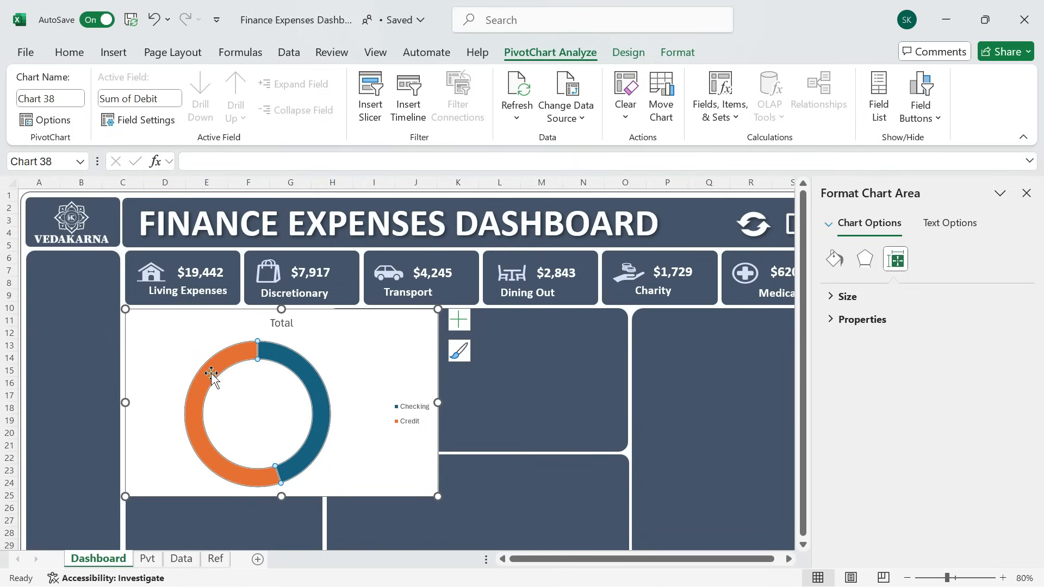
text(50)
key(Return)
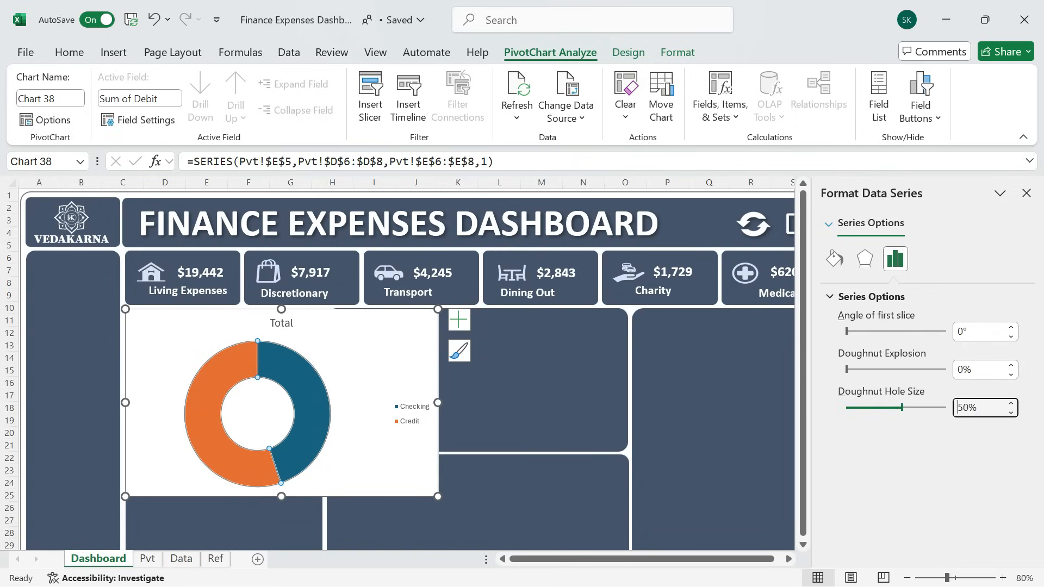
Add data labels to the doughnut chart that show the percentage instead of the value.
click(458, 319)
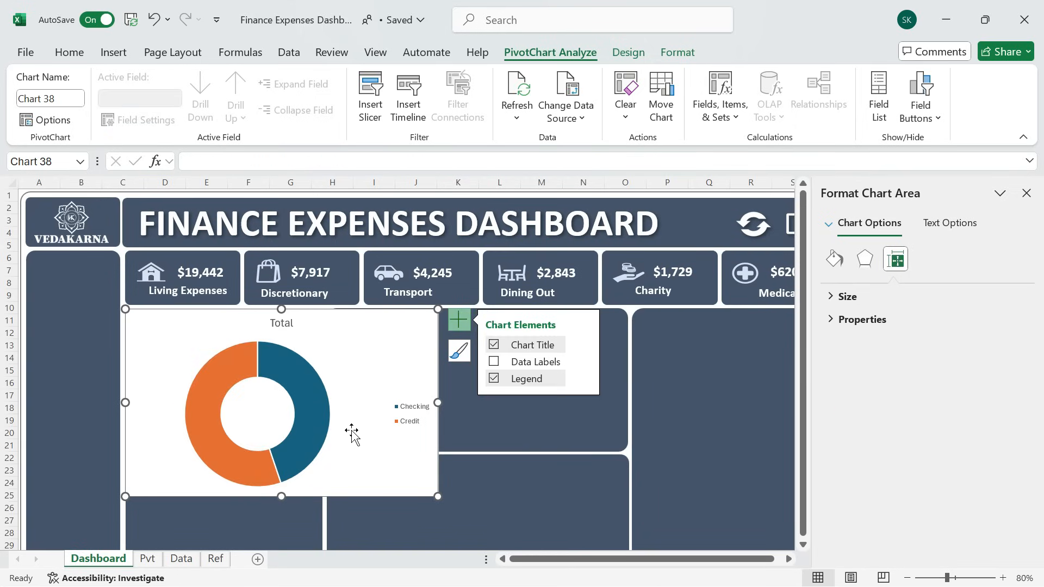
click(493, 361)
click(213, 422)
click(930, 262)
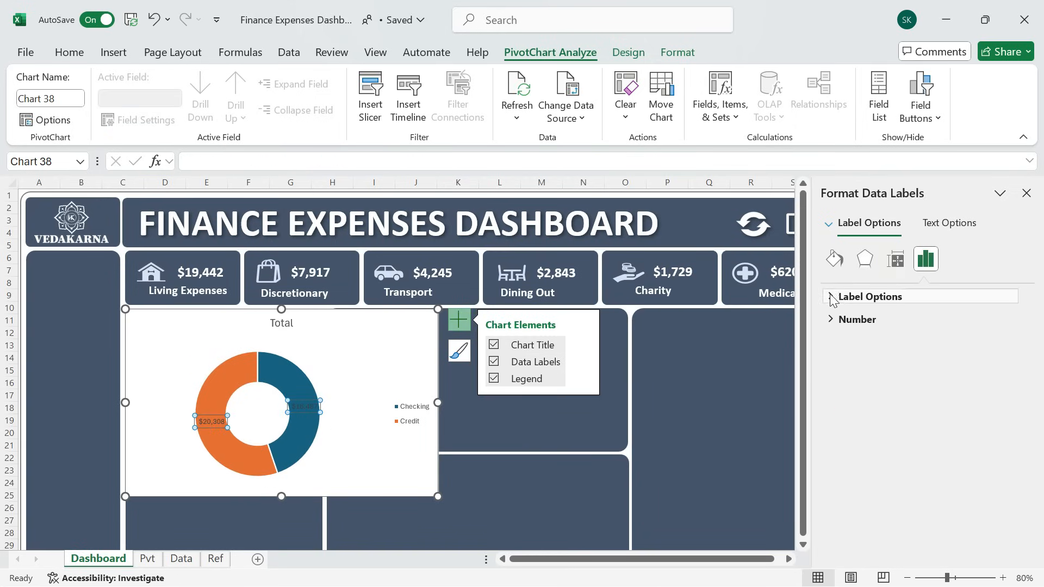
click(851, 422)
click(852, 398)
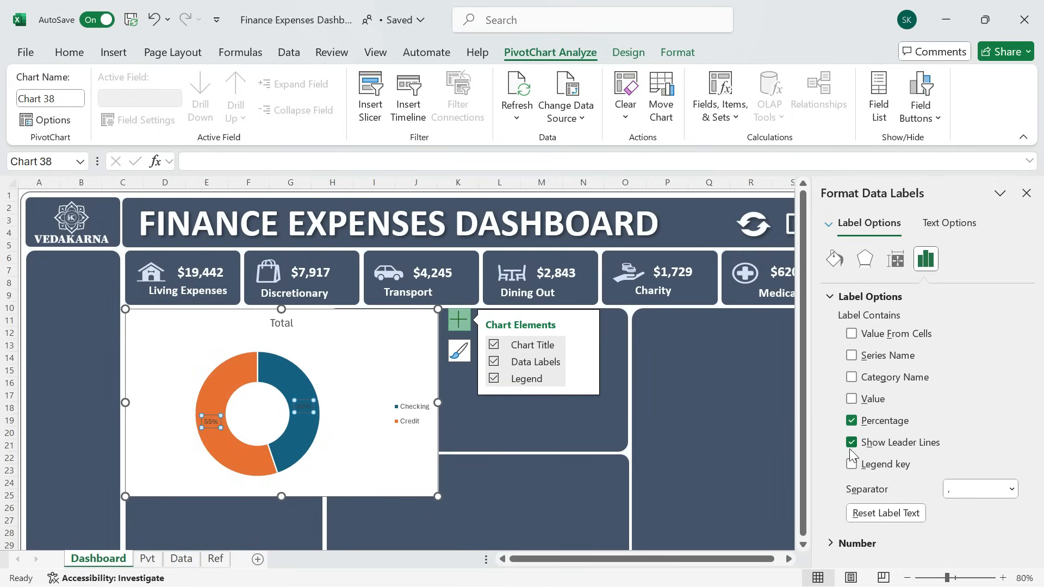
Format the doughnut's data labels as bold white Calibri at size 10.
click(430, 446)
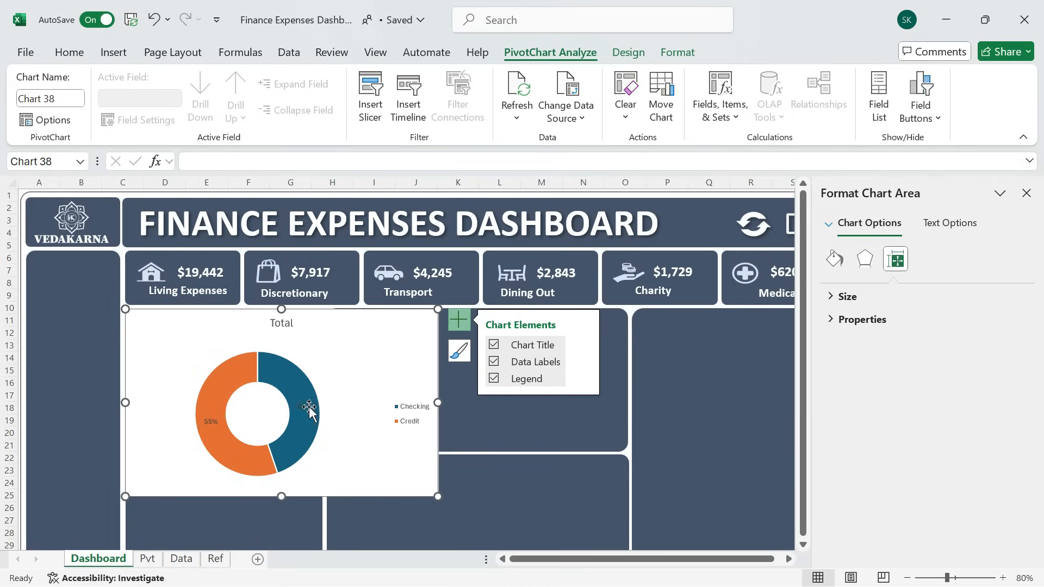
click(211, 422)
click(69, 53)
click(216, 82)
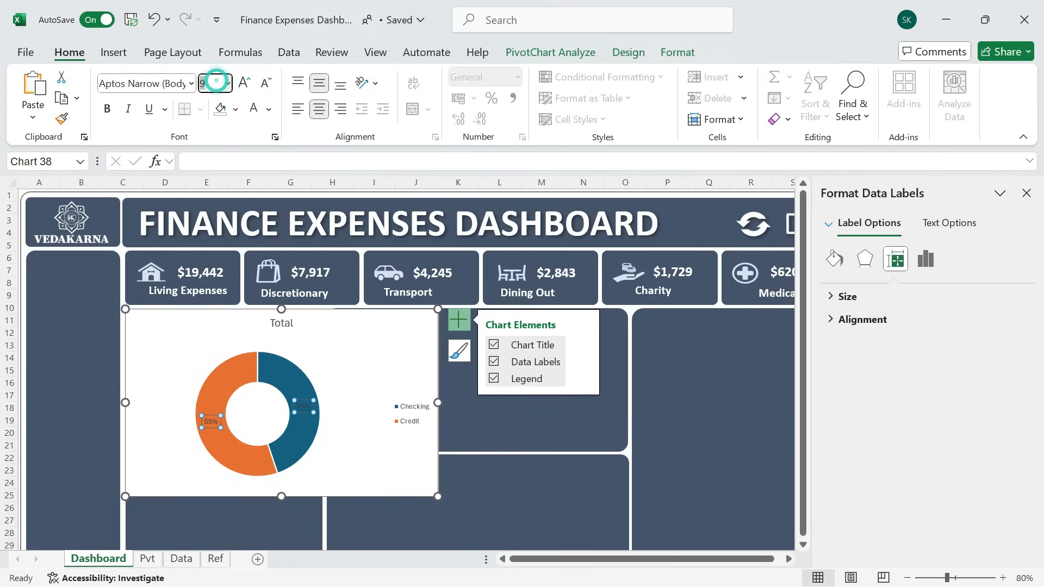
click(191, 83)
click(128, 130)
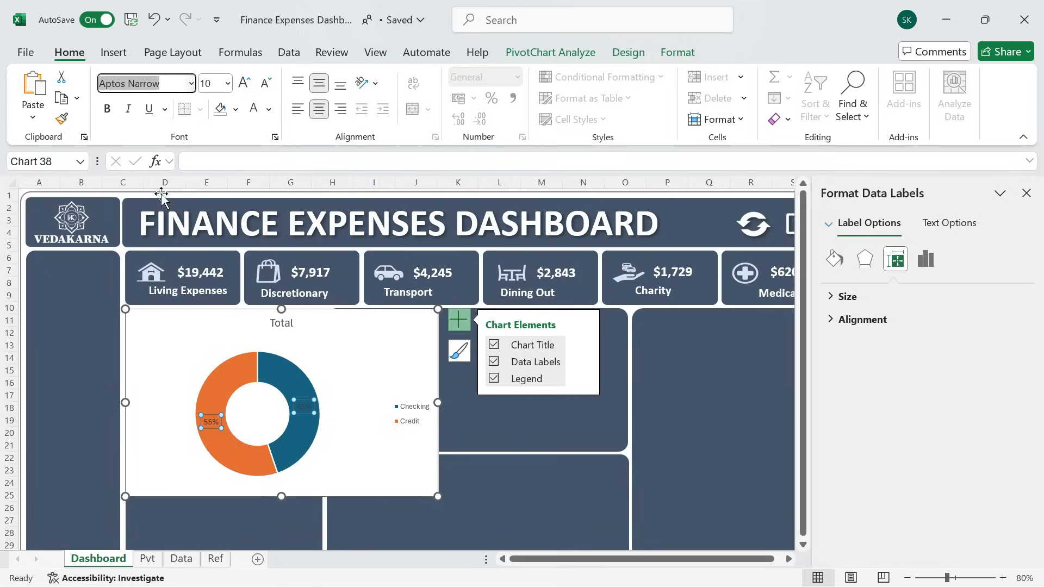
click(108, 116)
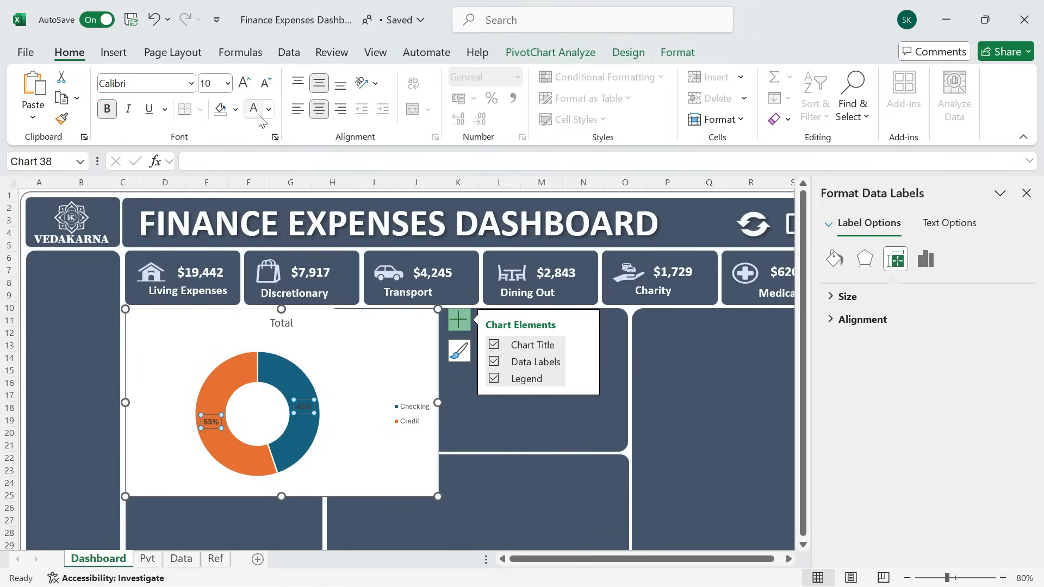
click(397, 329)
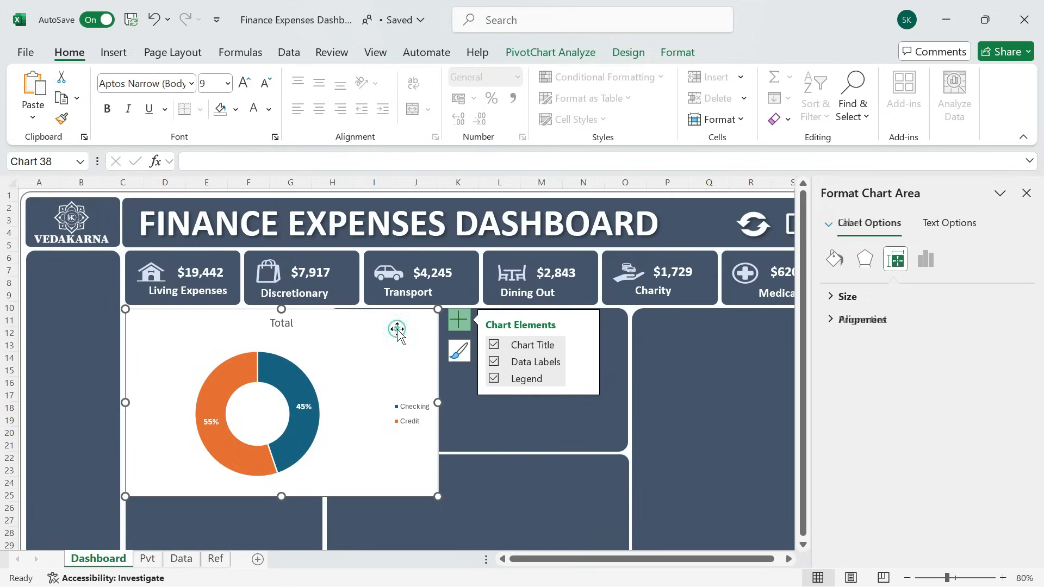
Remove the fill and outline from the doughnut chart's chart area.
click(677, 52)
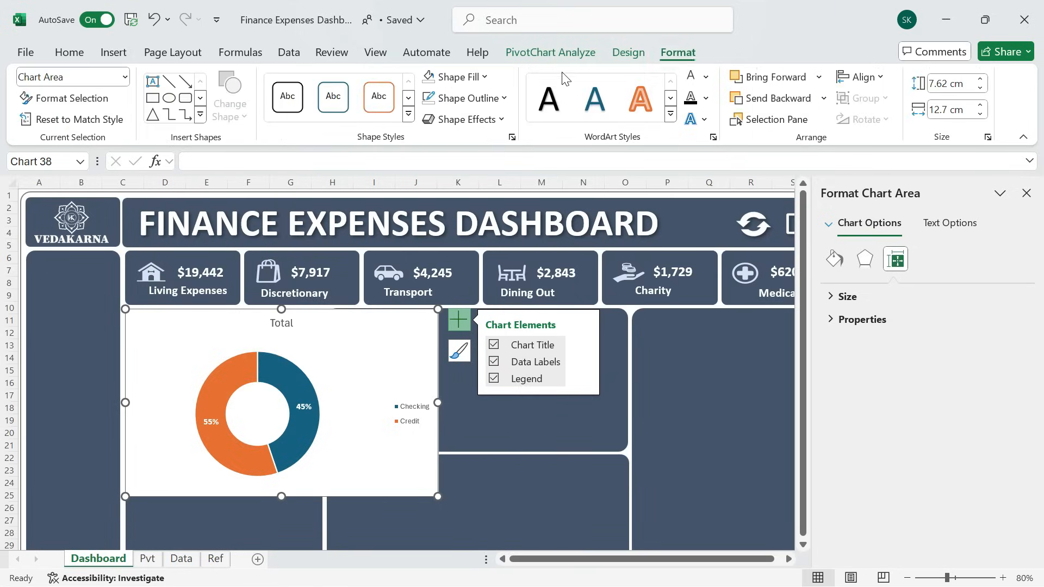
click(489, 83)
click(426, 335)
click(504, 98)
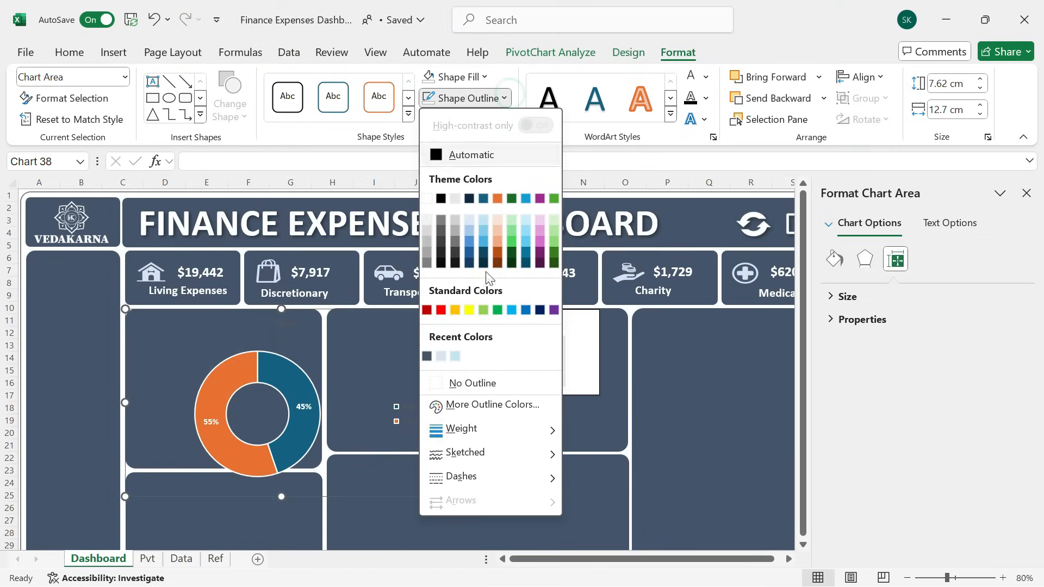
click(482, 384)
Remove the outline from the doughnut series.
click(288, 377)
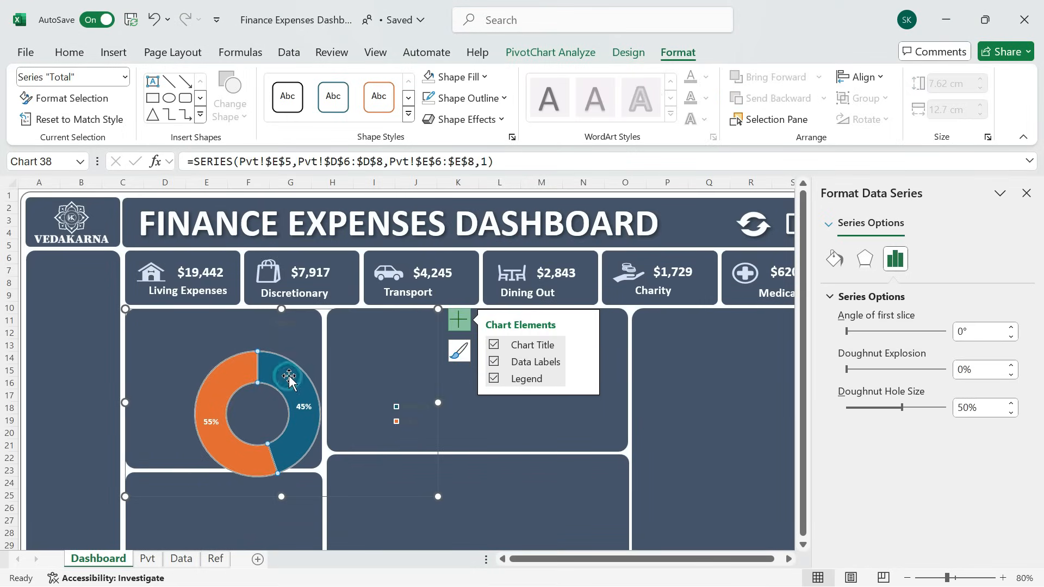
click(504, 97)
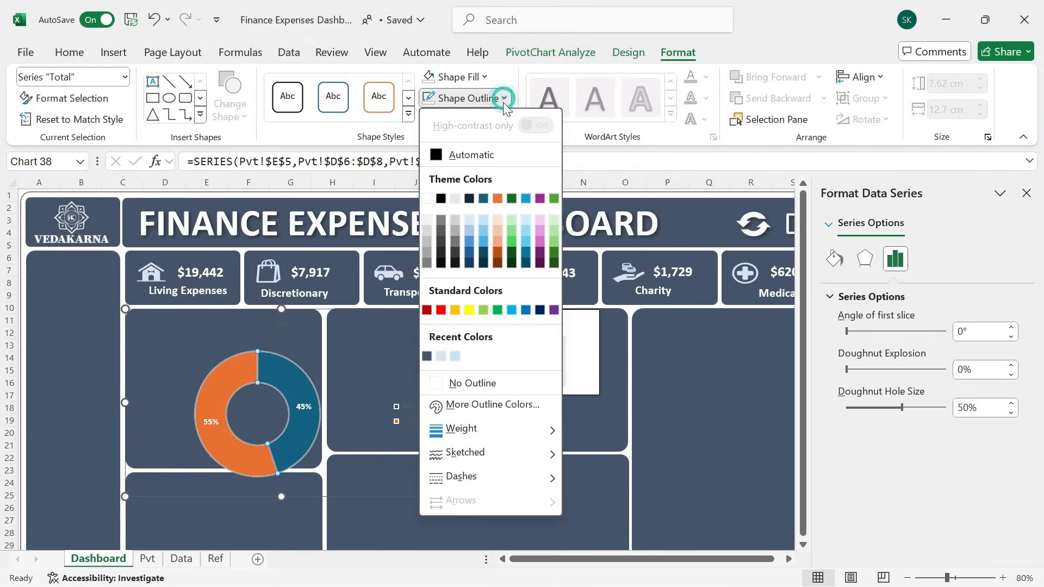
click(483, 384)
Resize the doughnut chart to about 6.2 cm high and 7.7 cm wide so it fits inside its panel.
click(374, 357)
click(305, 376)
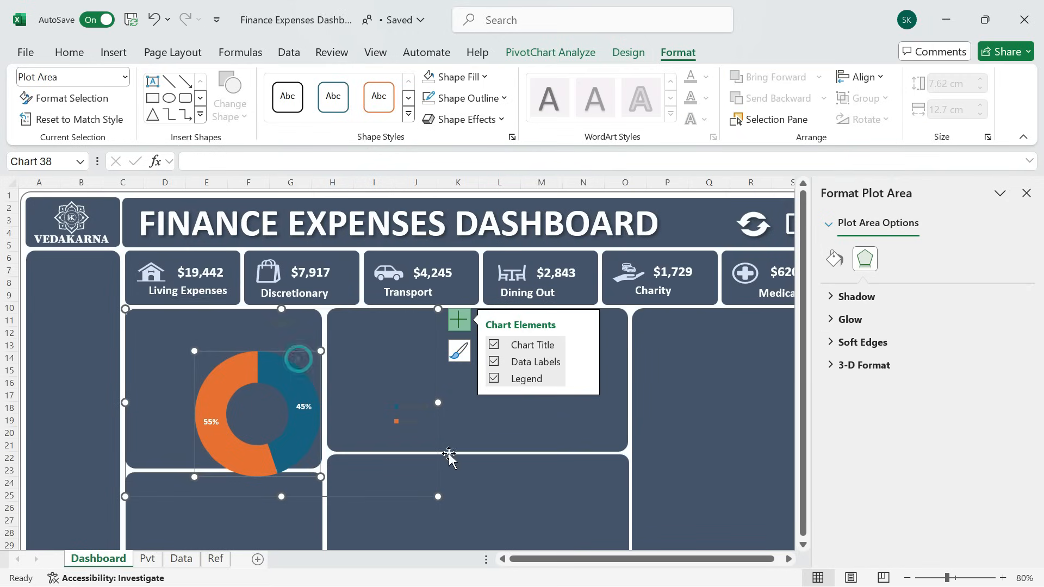
drag(437, 496, 300, 463)
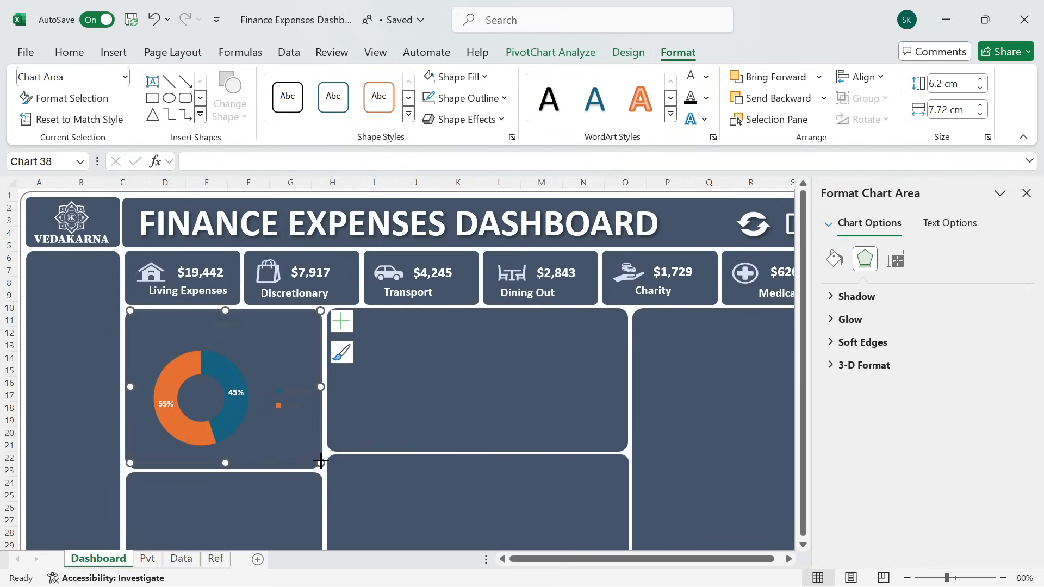
Set the doughnut chart's legend text color to white.
click(285, 400)
click(87, 50)
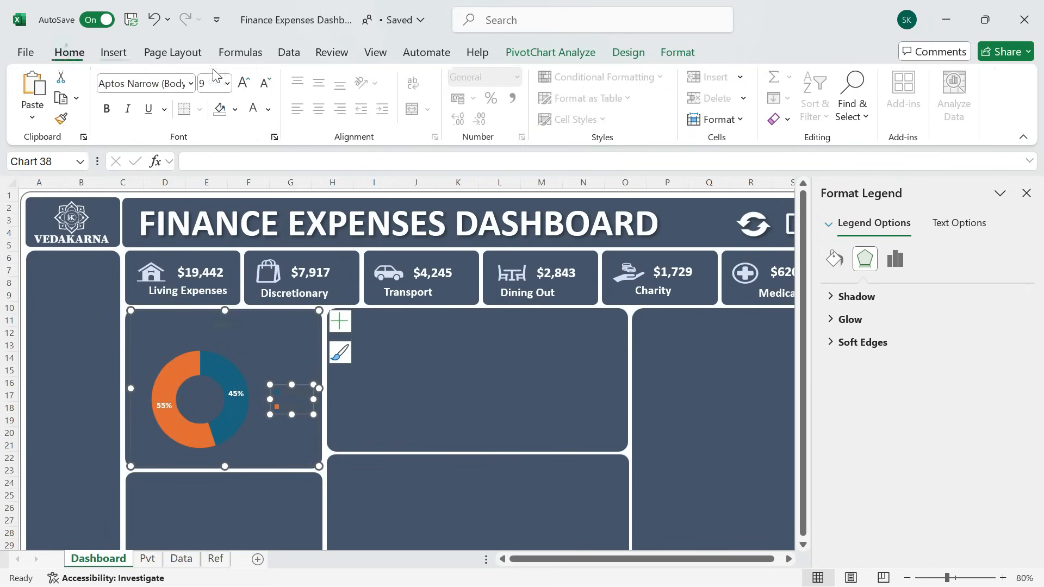
click(253, 109)
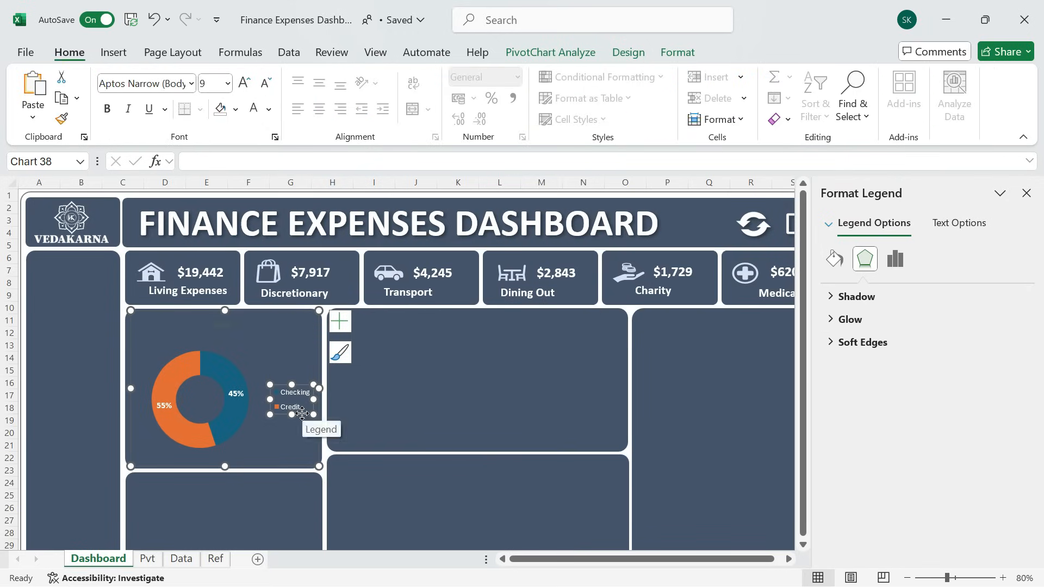
Set the doughnut chart's legend font to Calibri and move the legend up beside the chart title.
click(191, 84)
click(148, 200)
click(216, 83)
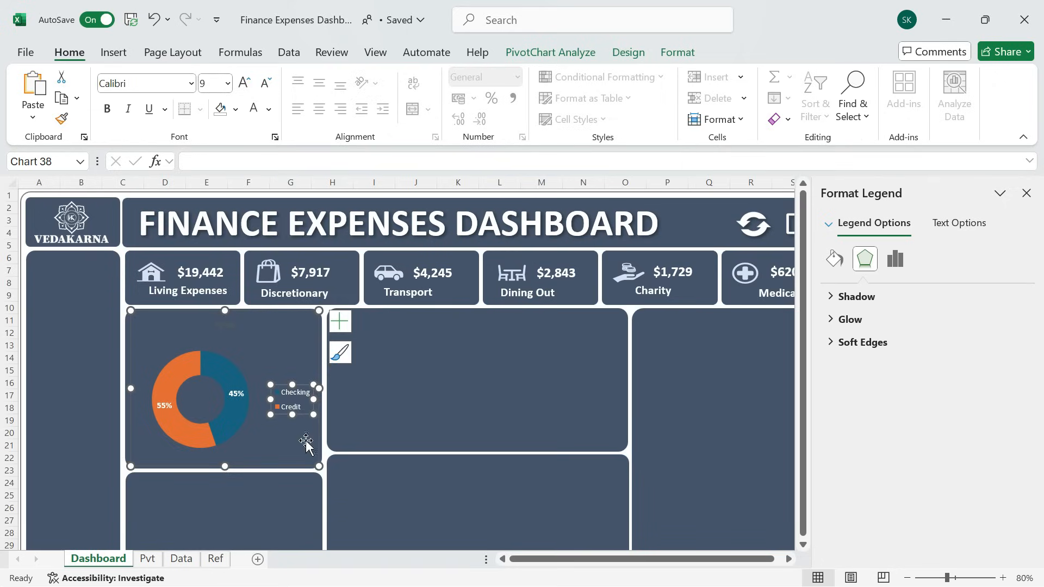
drag(303, 410, 308, 347)
Make the doughnut chart's title white and change its text to "Total Spend by Account".
click(224, 324)
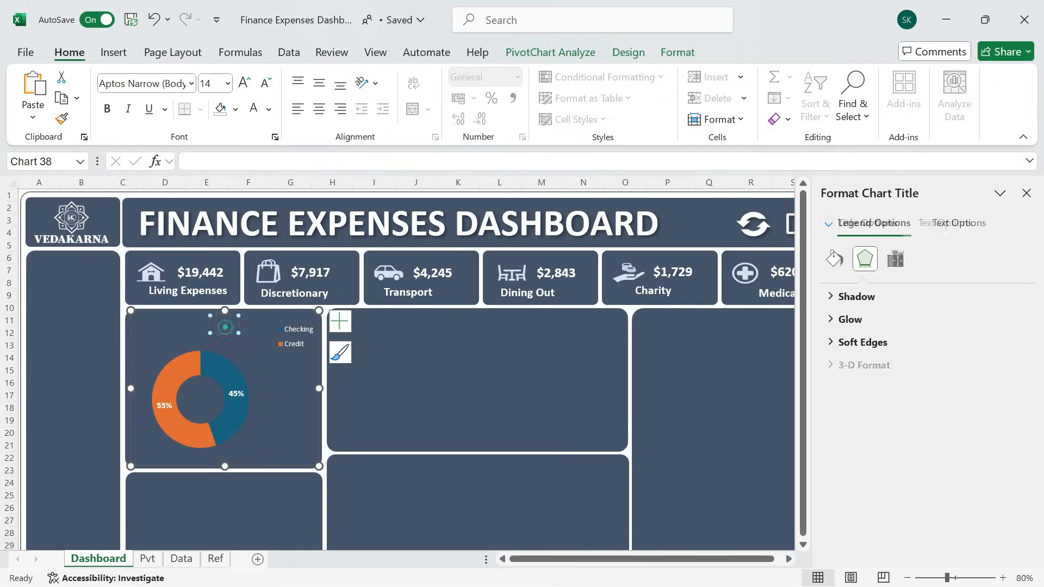
click(252, 108)
click(229, 324)
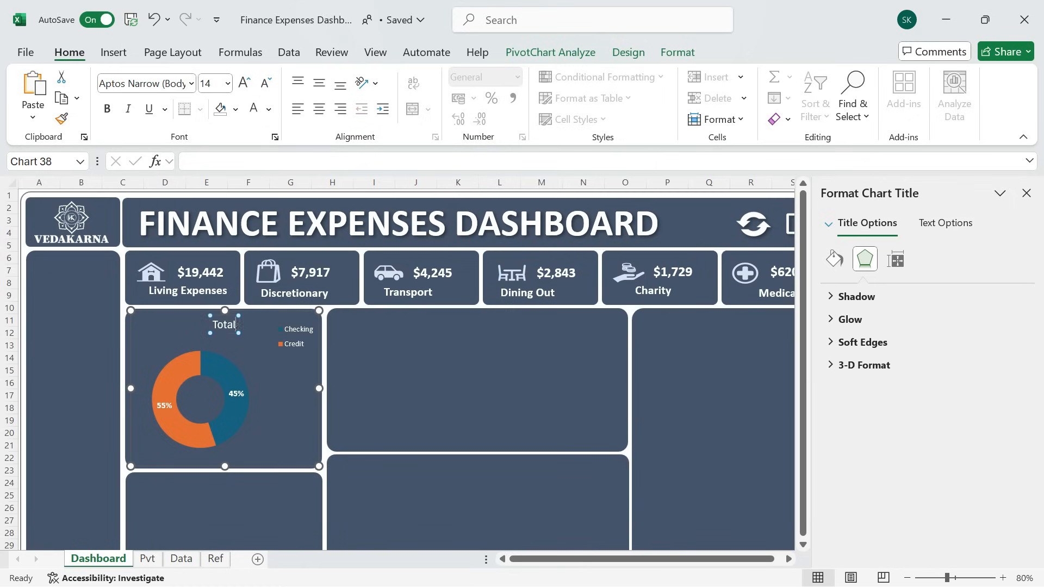
text(Spend by)
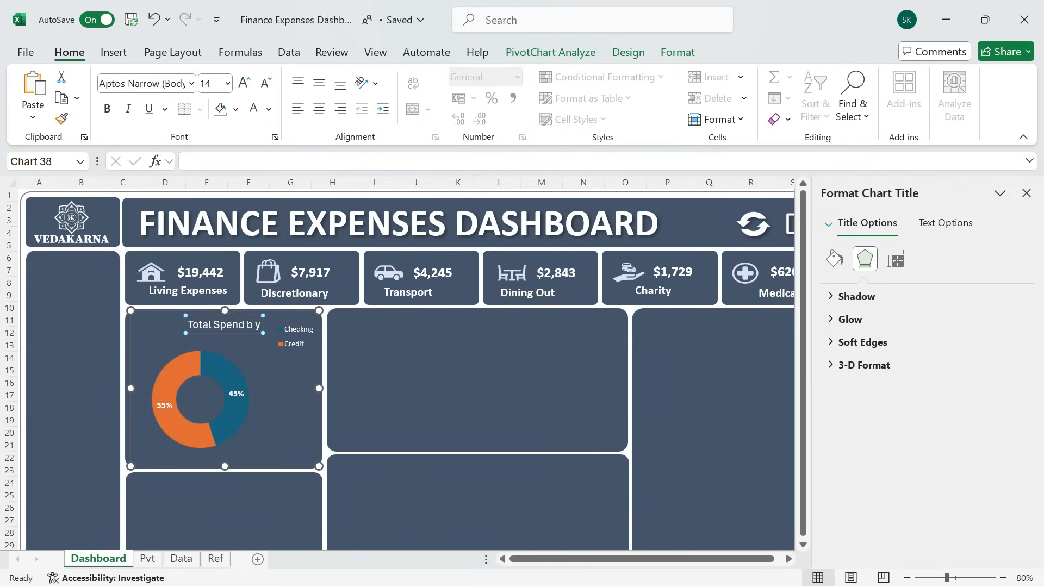
text( Account)
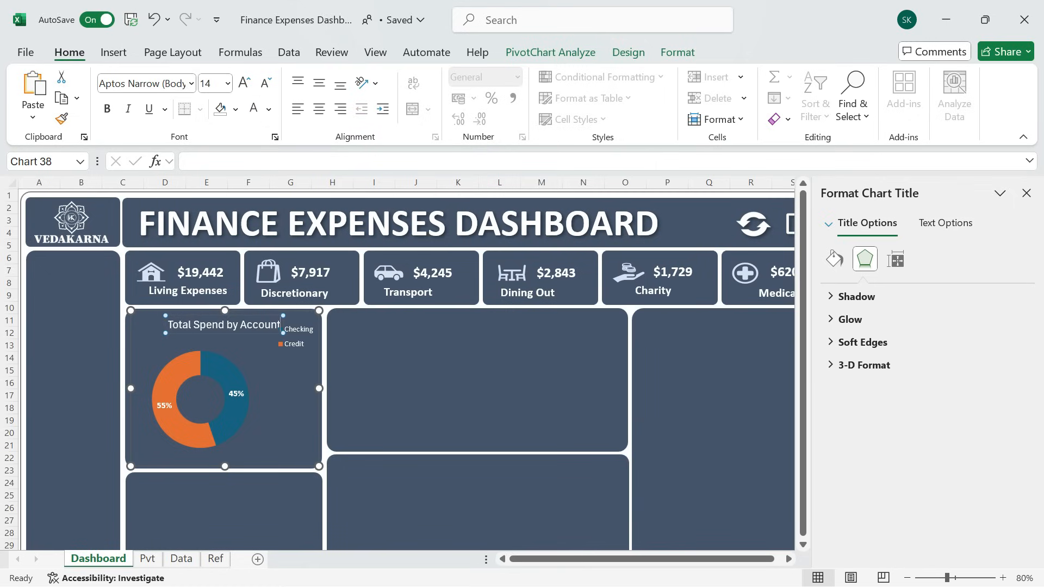
Format the "Total Spend by Account" chart title as bold Calibri.
key(ctrl+a)
key(ctrl+b)
click(191, 83)
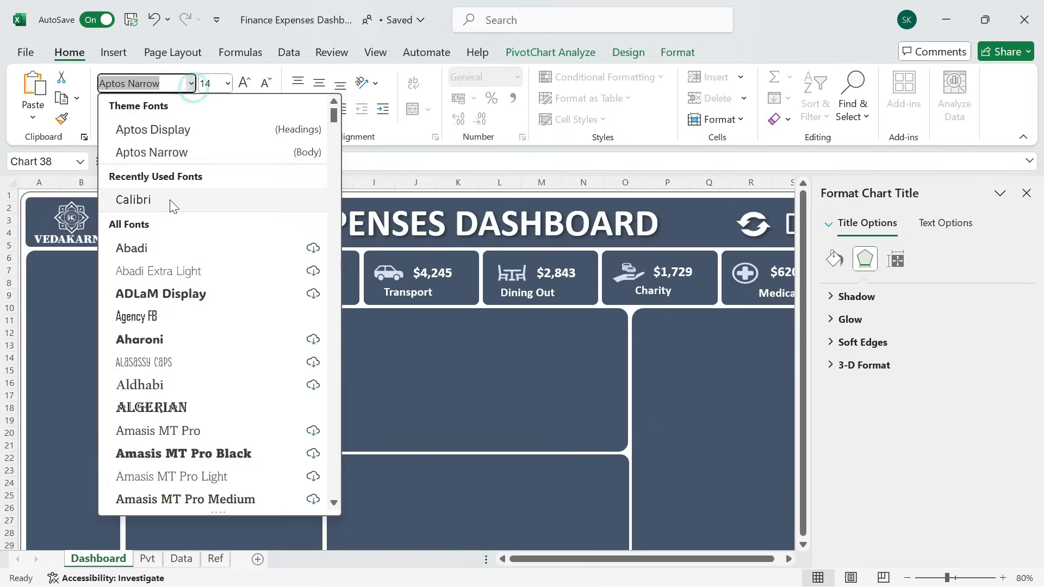
click(136, 198)
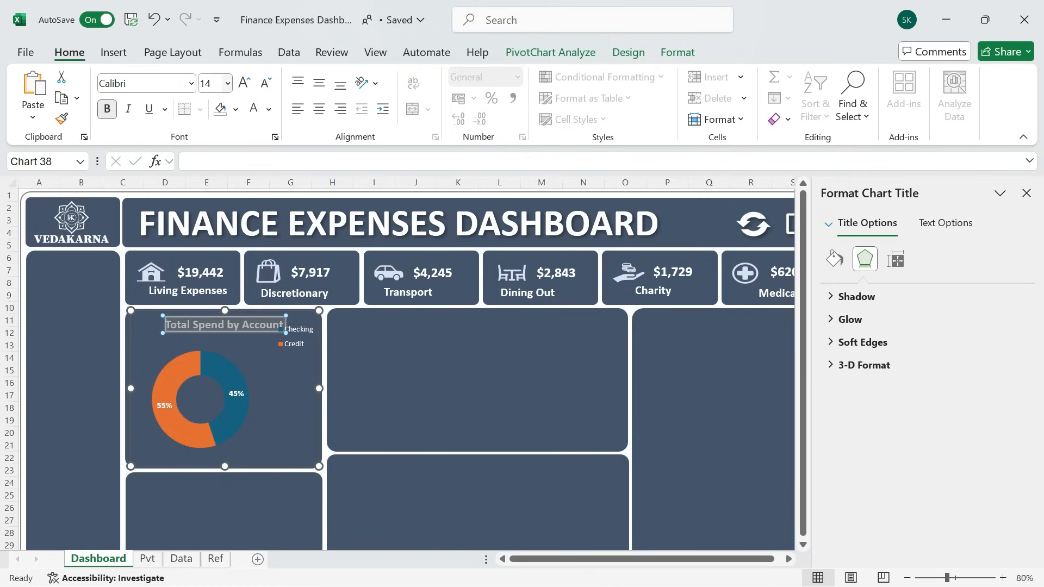
click(452, 347)
Shift the doughnut's legend slightly down and its title up and left, then enlarge the plot area to fill the panel.
click(301, 334)
drag(308, 350, 307, 357)
click(231, 324)
drag(249, 334, 233, 337)
click(261, 373)
drag(255, 434, 280, 456)
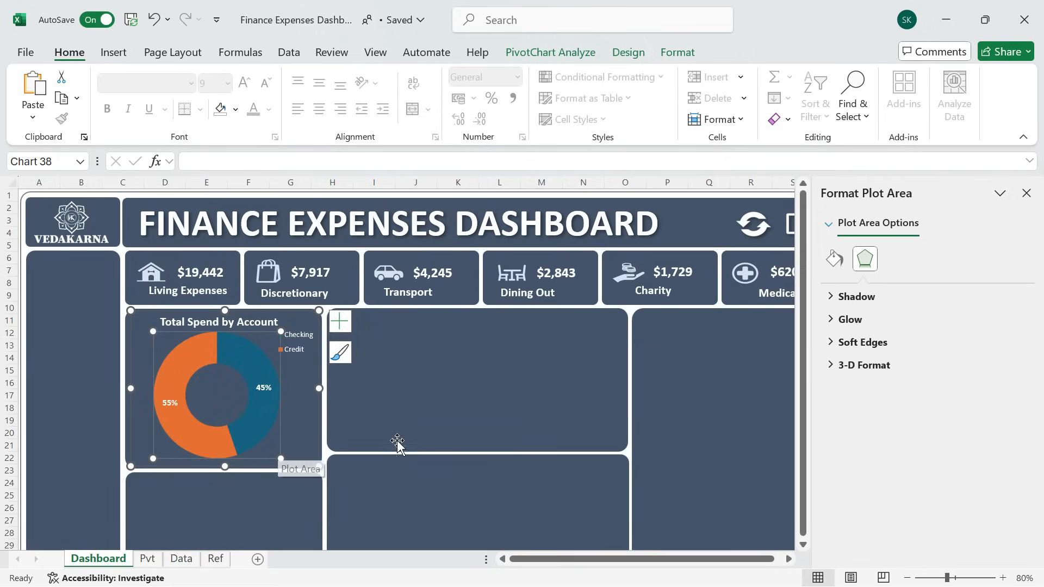
Recolor the doughnut's Credit slice with a custom light green fill entered as a hex code.
click(201, 439)
click(200, 440)
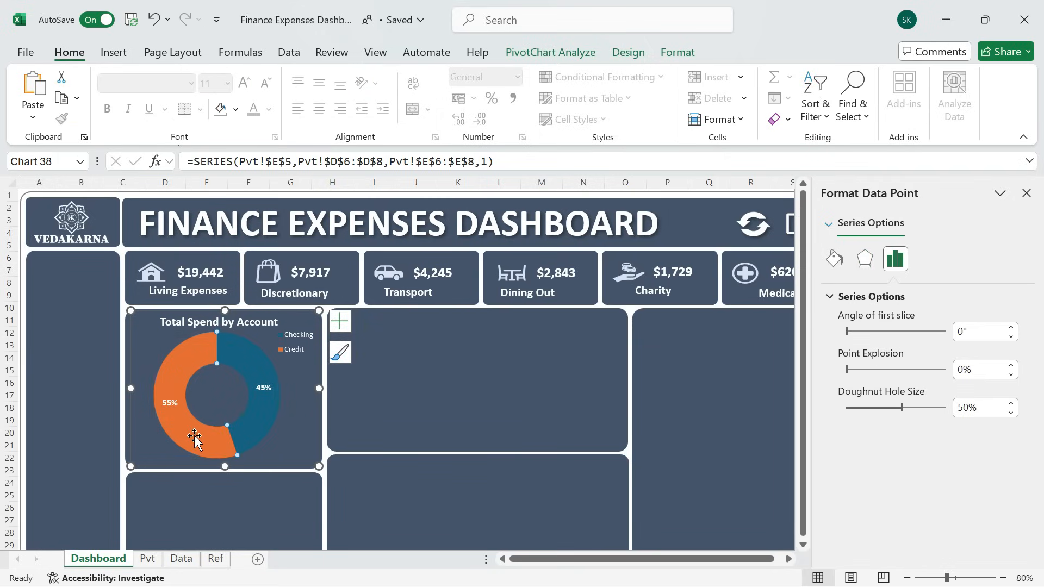
click(220, 109)
click(235, 109)
click(243, 415)
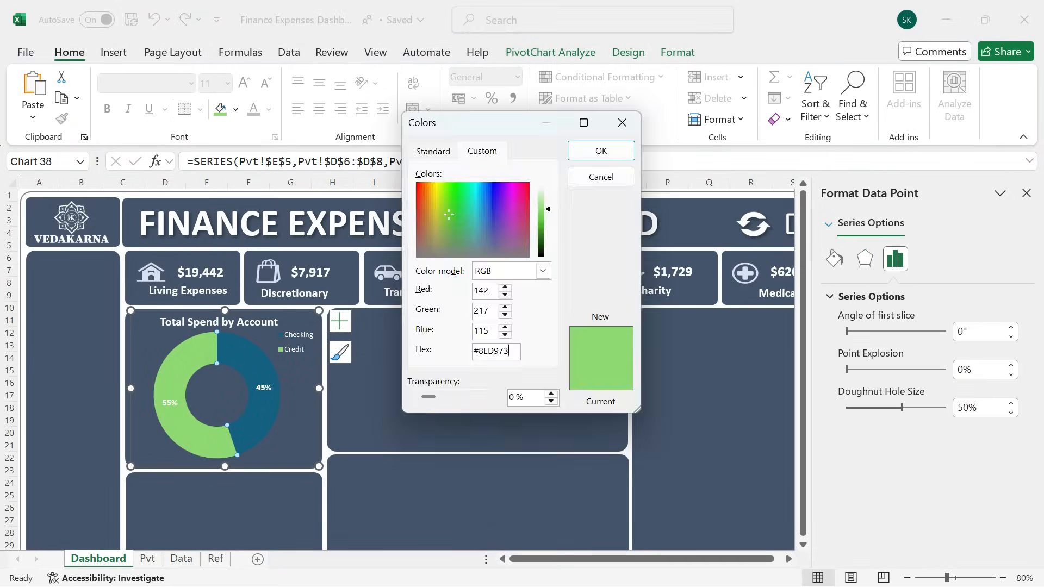
key(End)
key(BackSpace)
key(BackSpace)
key(BackSpace)
key(BackSpace)
key(BackSpace)
key(BackSpace)
key(Return)
click(427, 373)
Recolor the doughnut's Checking slice with a custom light blue fill entered as a hex code.
click(288, 435)
click(268, 493)
click(267, 429)
click(276, 402)
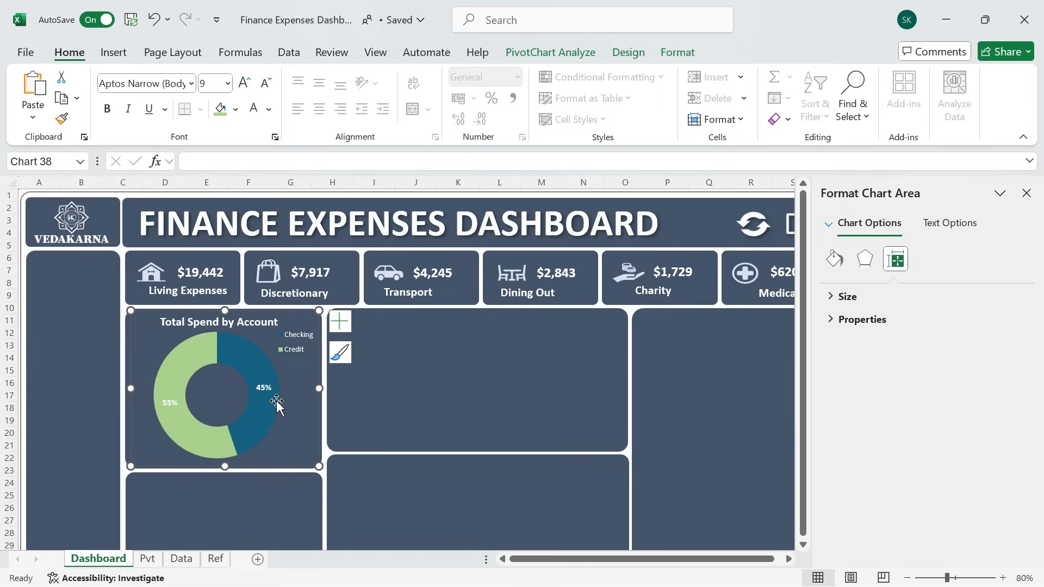
click(276, 401)
click(271, 412)
click(236, 109)
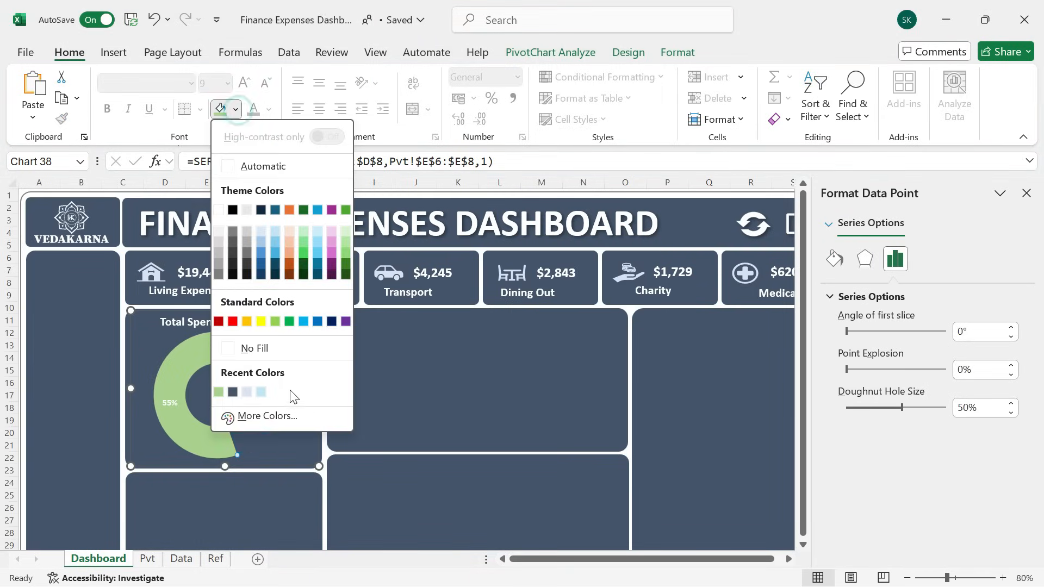
click(286, 422)
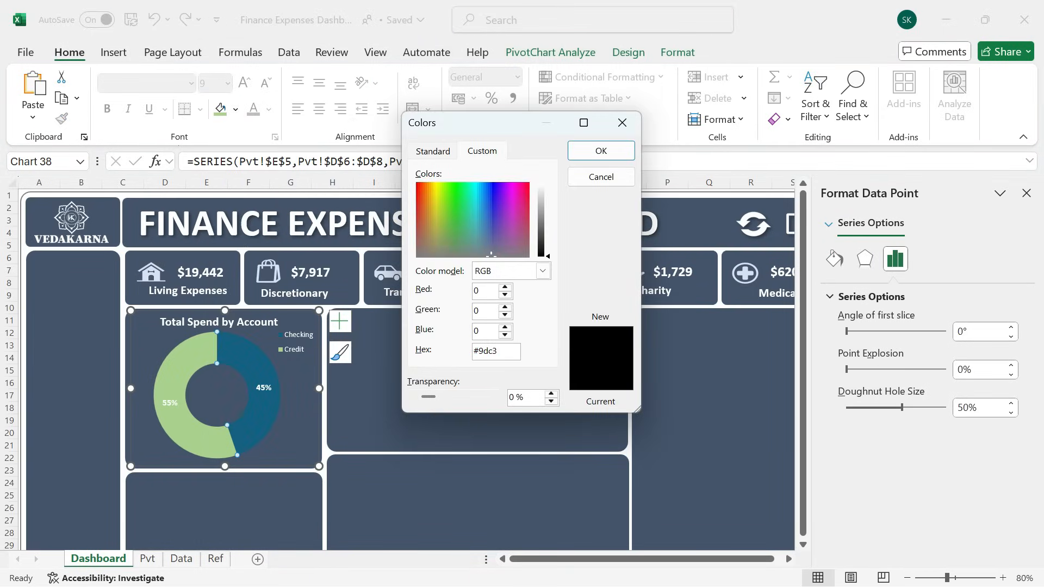
key(Return)
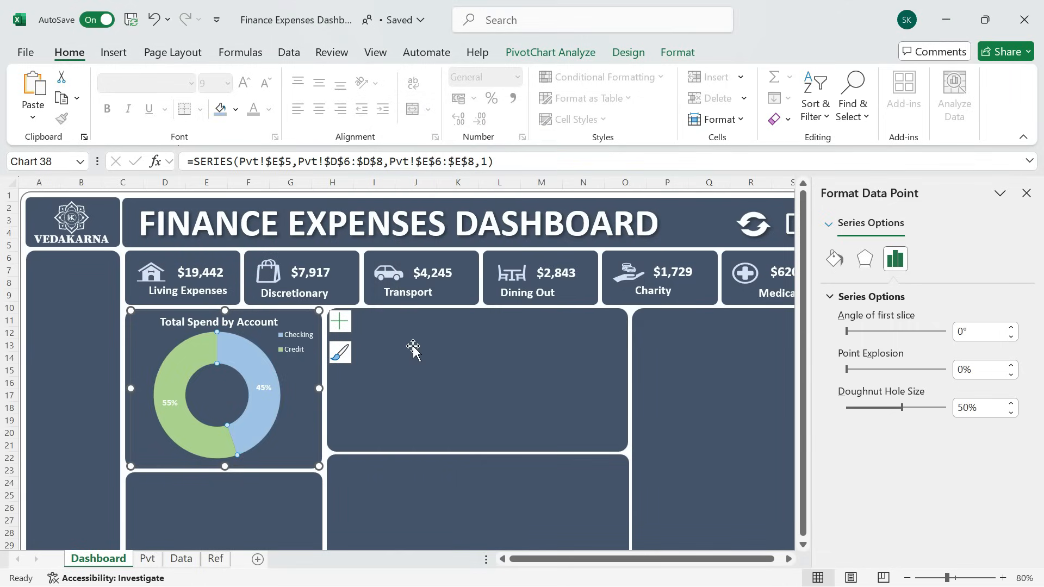
Copy the Living Expenses value text box into the doughnut chart and centre it in the doughnut hole.
click(223, 279)
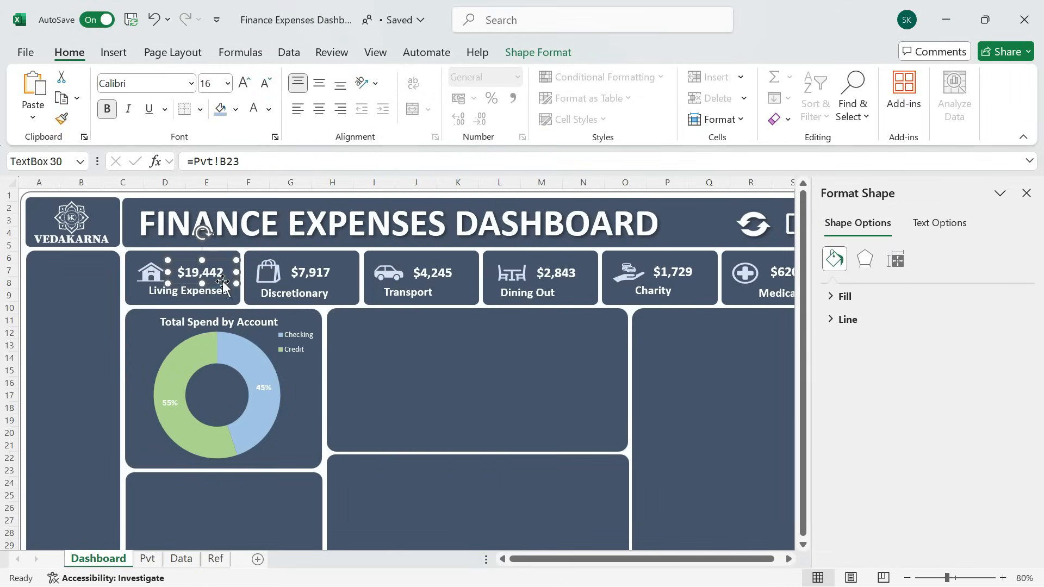
key(ctrl+c)
click(217, 382)
key(ctrl+v)
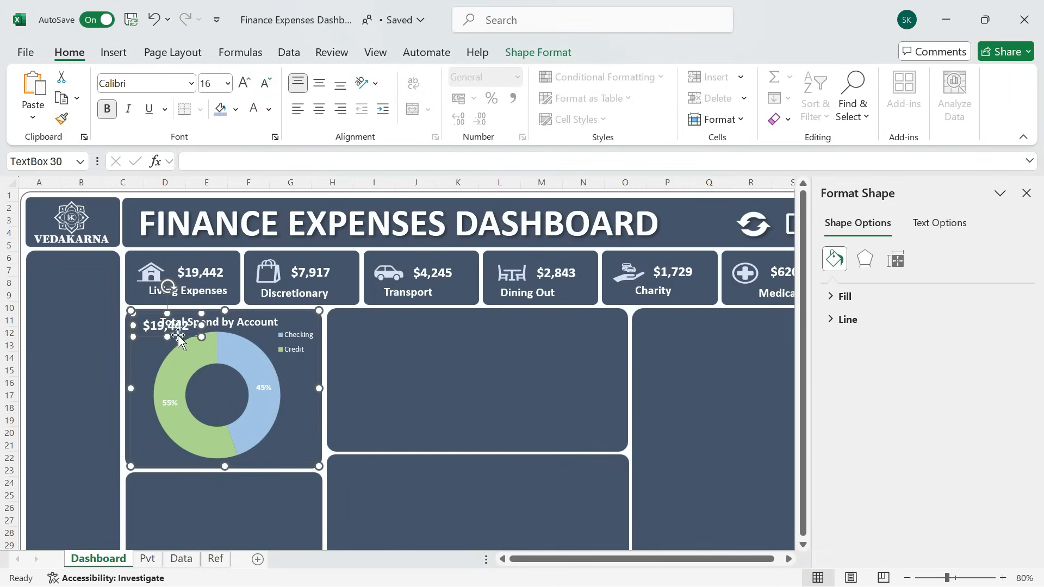
drag(185, 362, 228, 407)
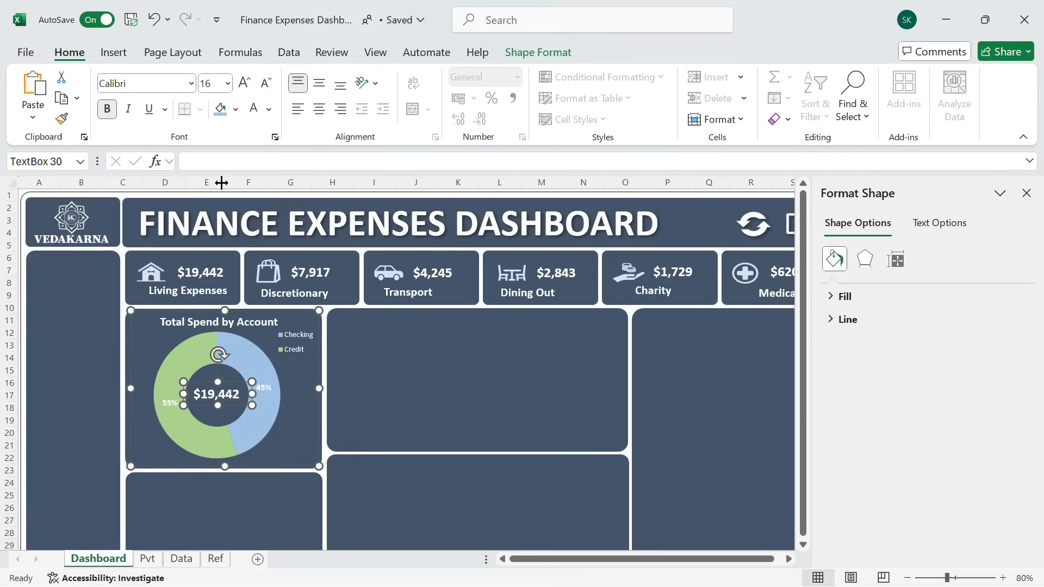
Link the text box in the doughnut hole to the grand total with the formula =Pvt!$E$22.
click(212, 83)
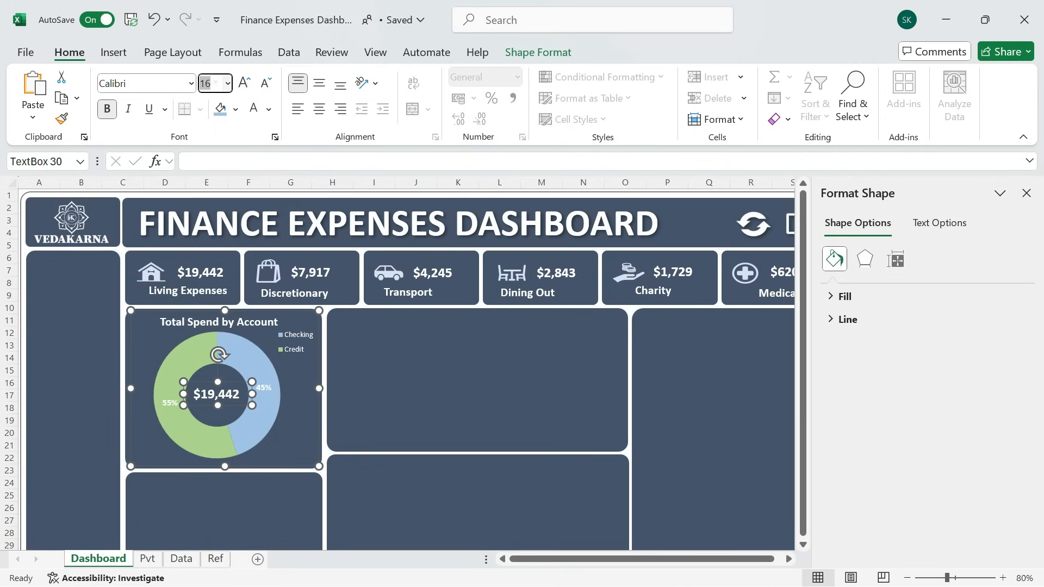
right_click(228, 383)
key(Escape)
click(229, 163)
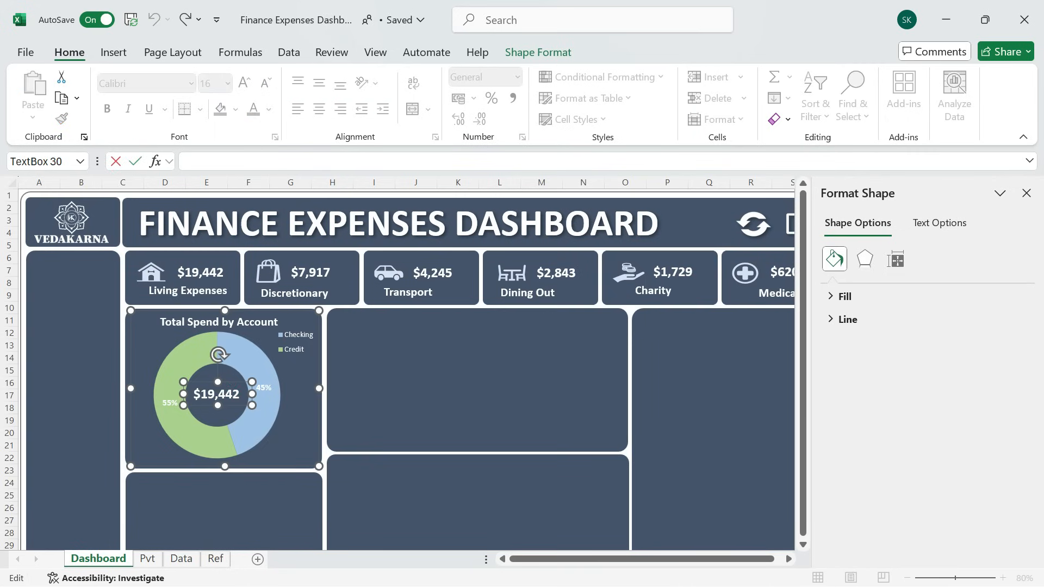
click(148, 559)
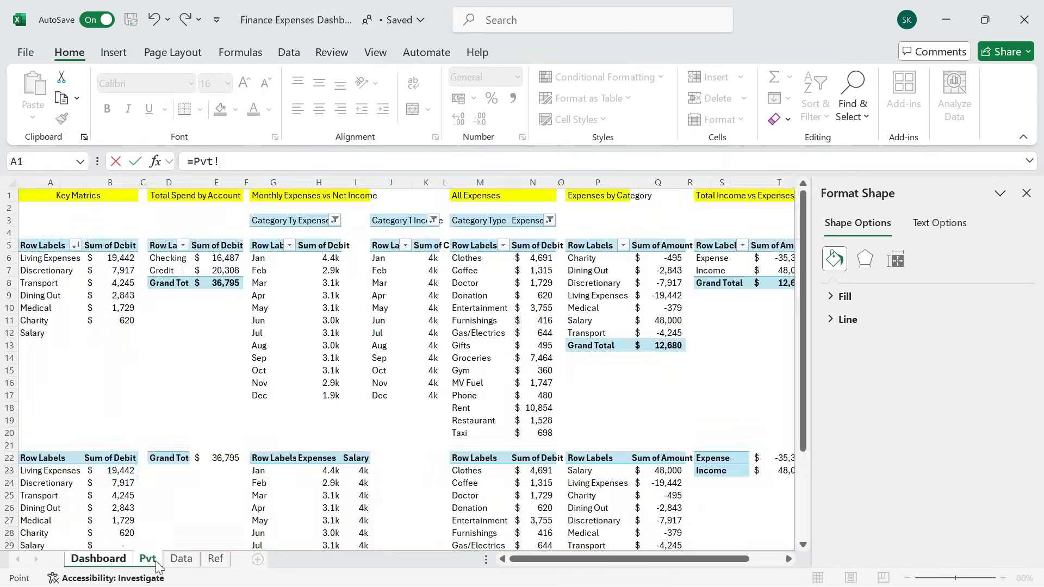
click(221, 457)
key(F4)
key(Return)
Copy the Living Expenses value's formatting onto the doughnut's total, raise its font size to 18 and recentre it.
click(195, 273)
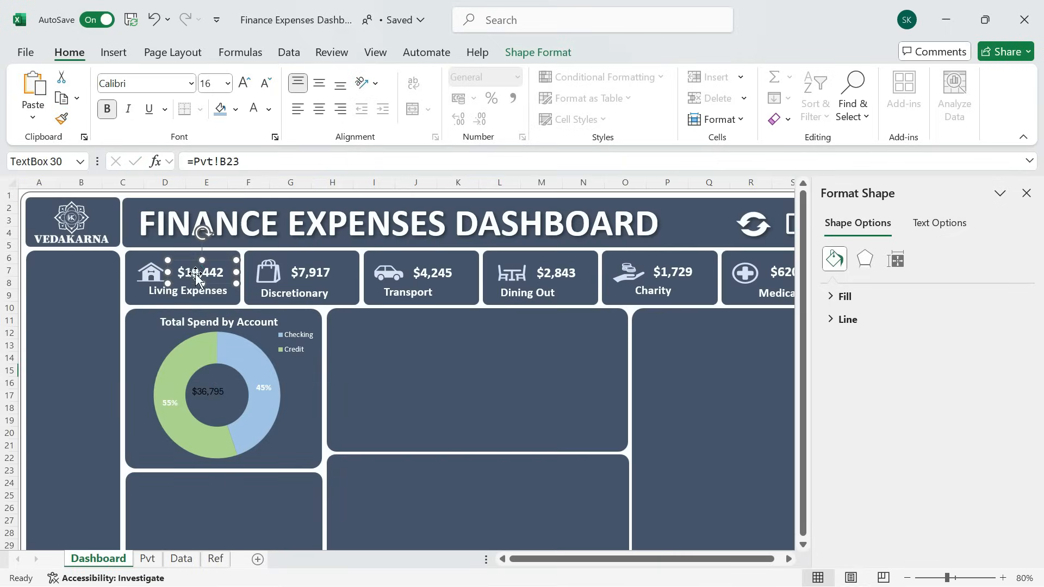
click(61, 119)
click(211, 386)
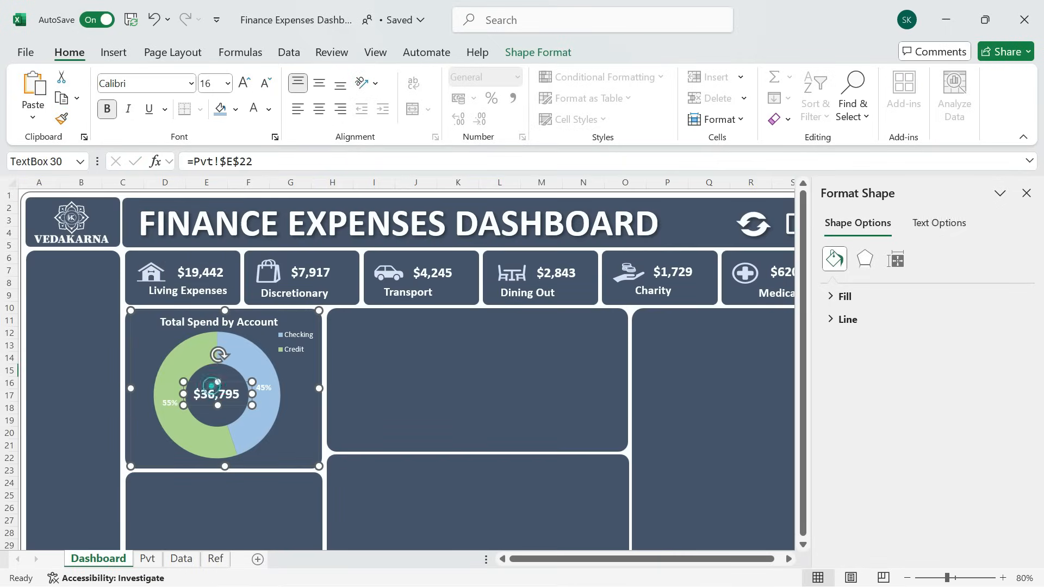
click(244, 85)
click(378, 336)
click(230, 404)
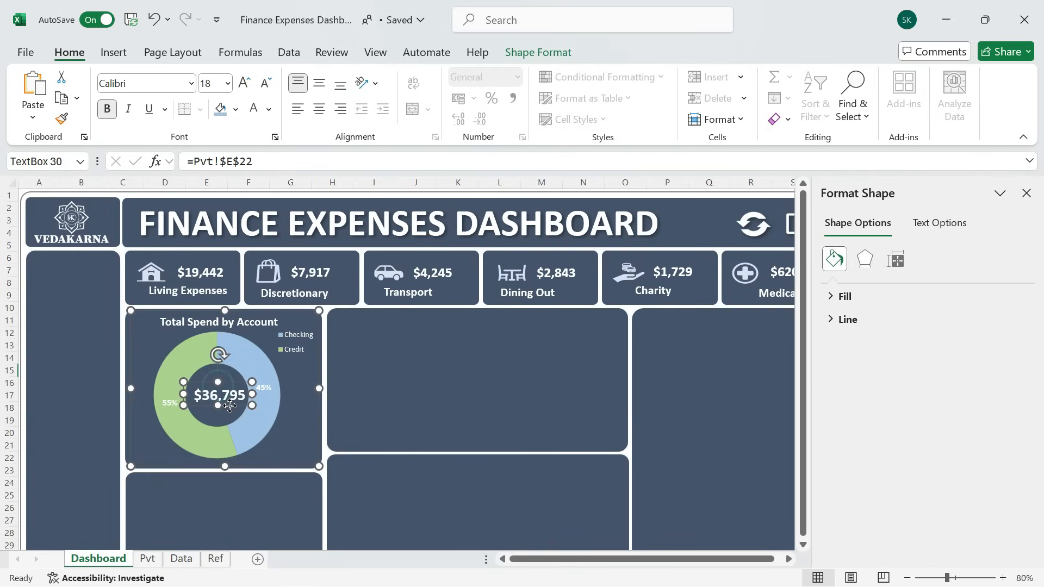
drag(229, 403, 226, 405)
Enlarge the doughnut's plot area slightly more, nudge the chart title up and right, and close the formatting pane.
click(475, 391)
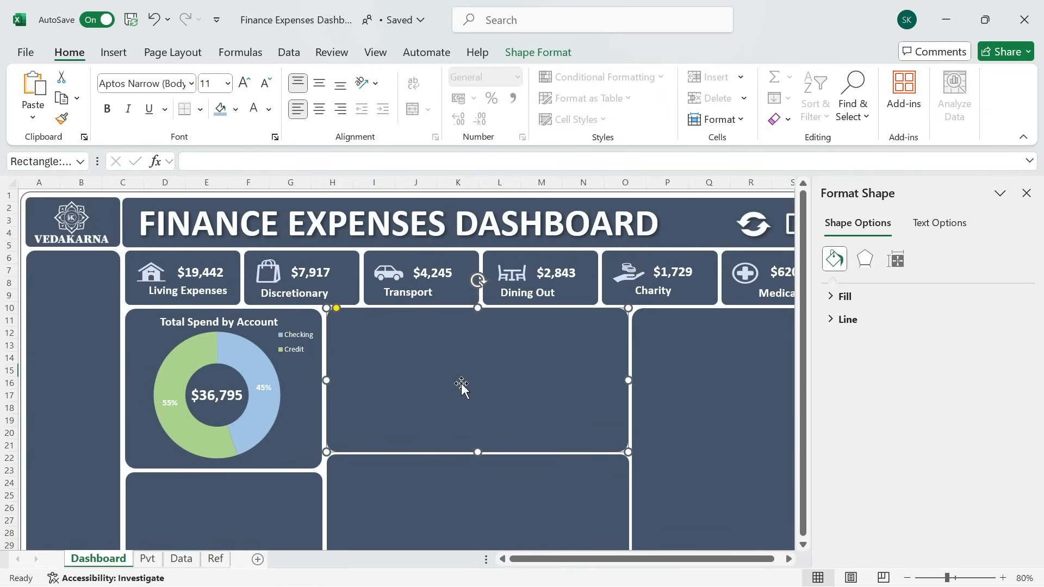
click(305, 417)
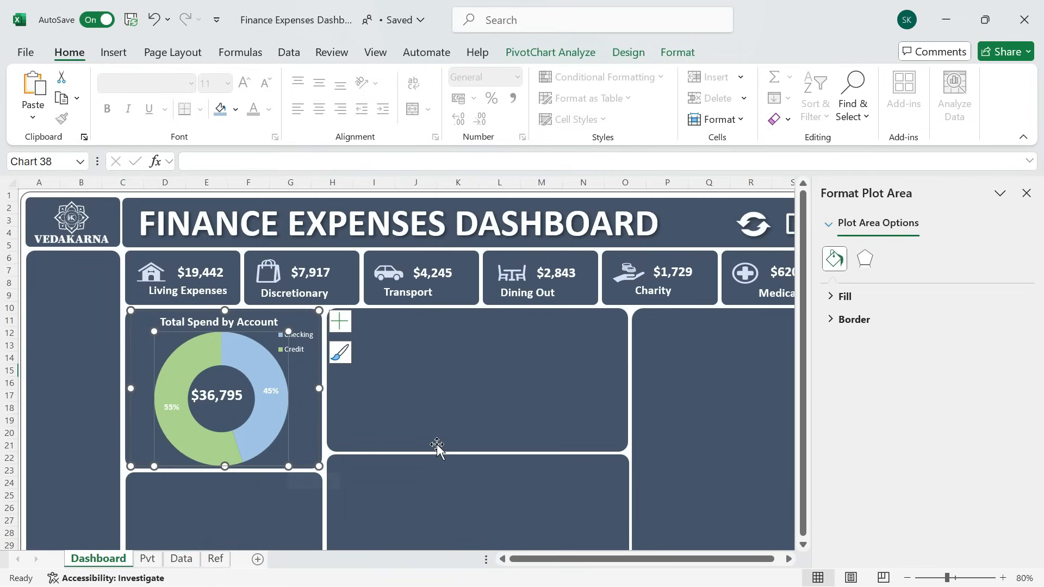
click(456, 429)
click(256, 324)
drag(256, 324, 260, 322)
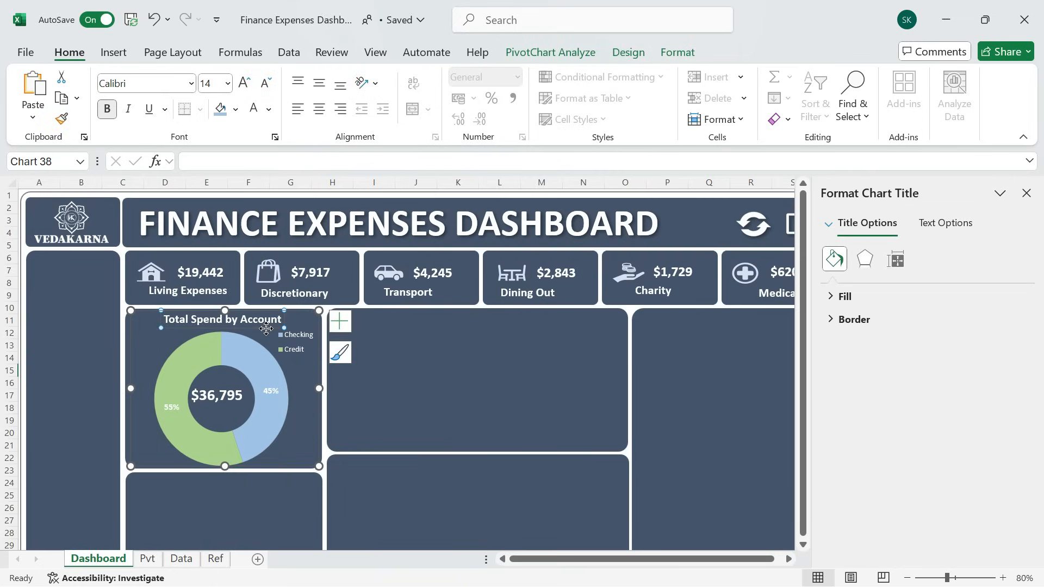
click(505, 376)
click(1025, 193)
click(960, 295)
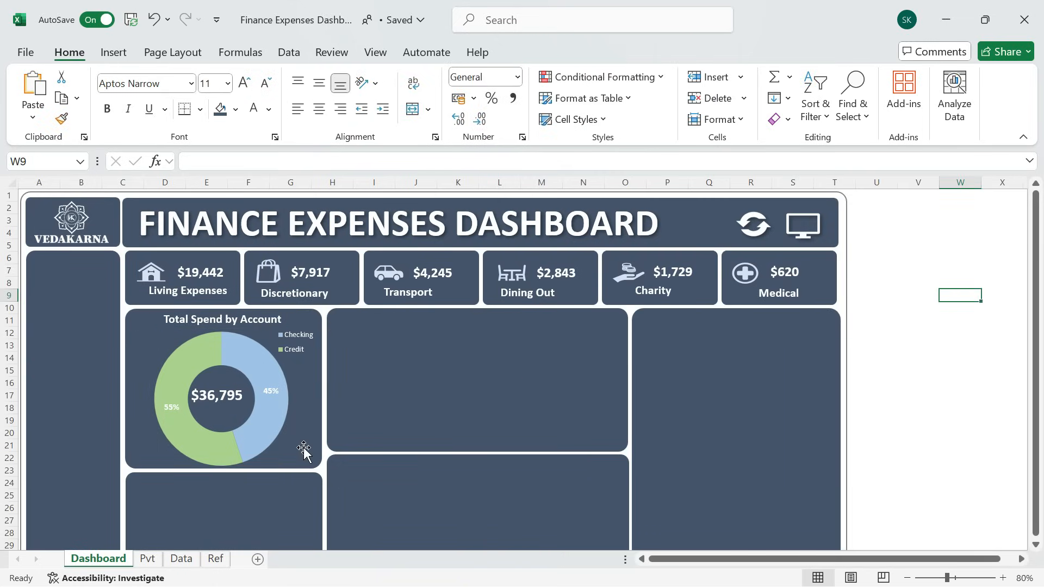
Insert a Waterfall chart from the category amounts table P22:Q29 on the Pvt sheet.
click(154, 560)
click(599, 460)
key(ctrl+shift+Right)
key(ctrl+shift+Down)
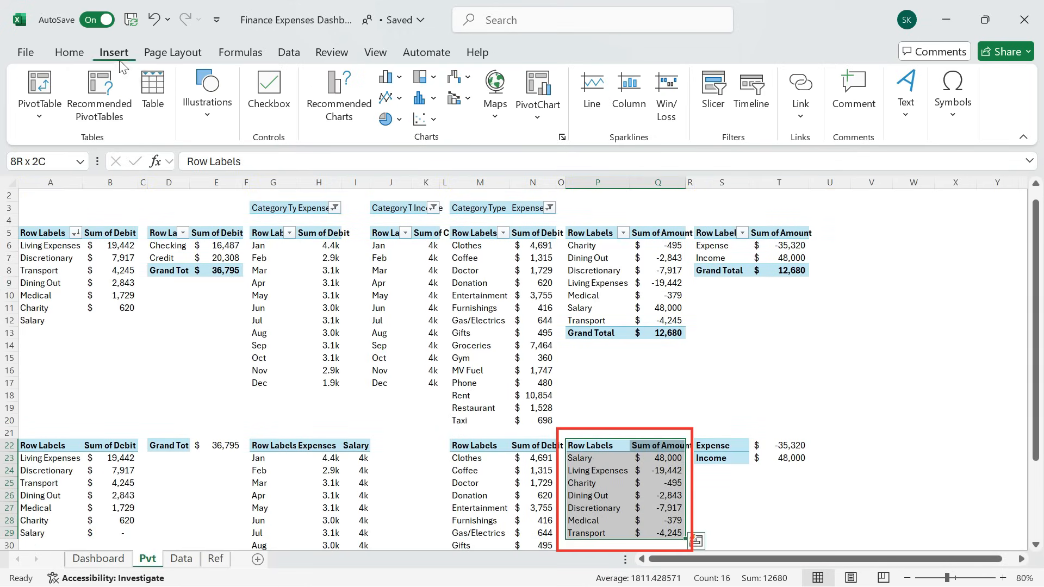
click(357, 93)
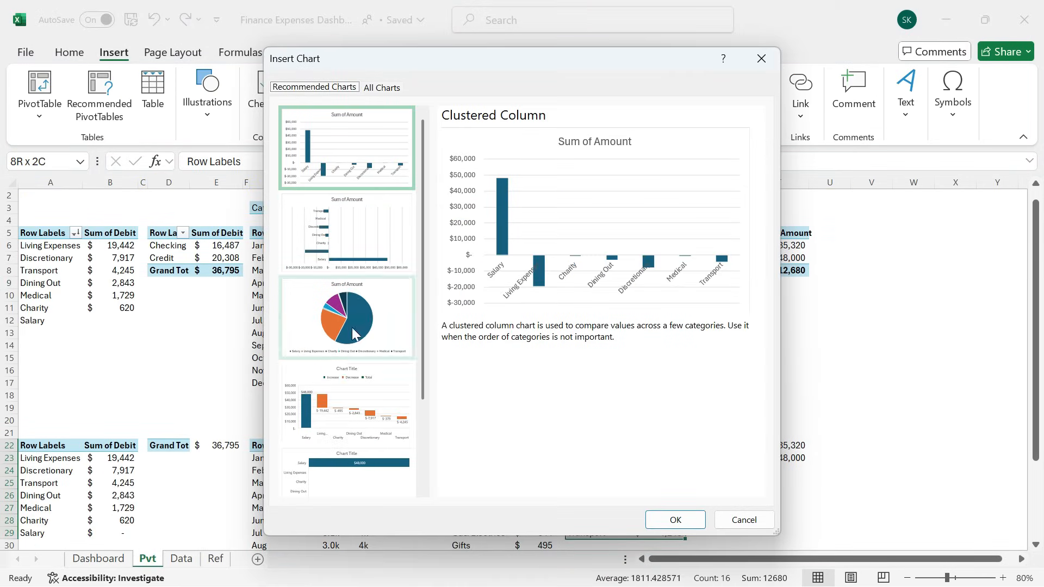
click(380, 88)
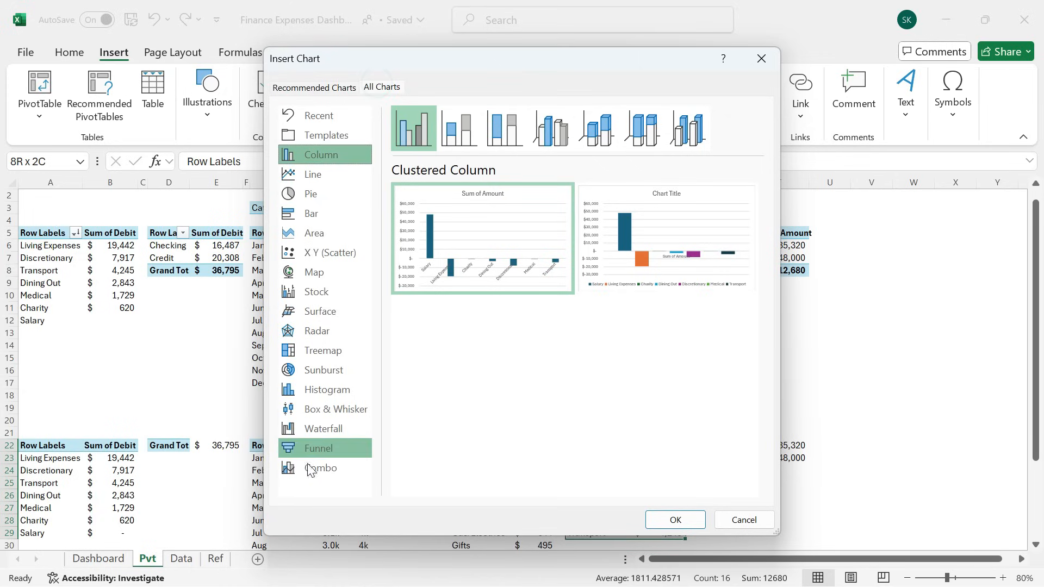
click(330, 428)
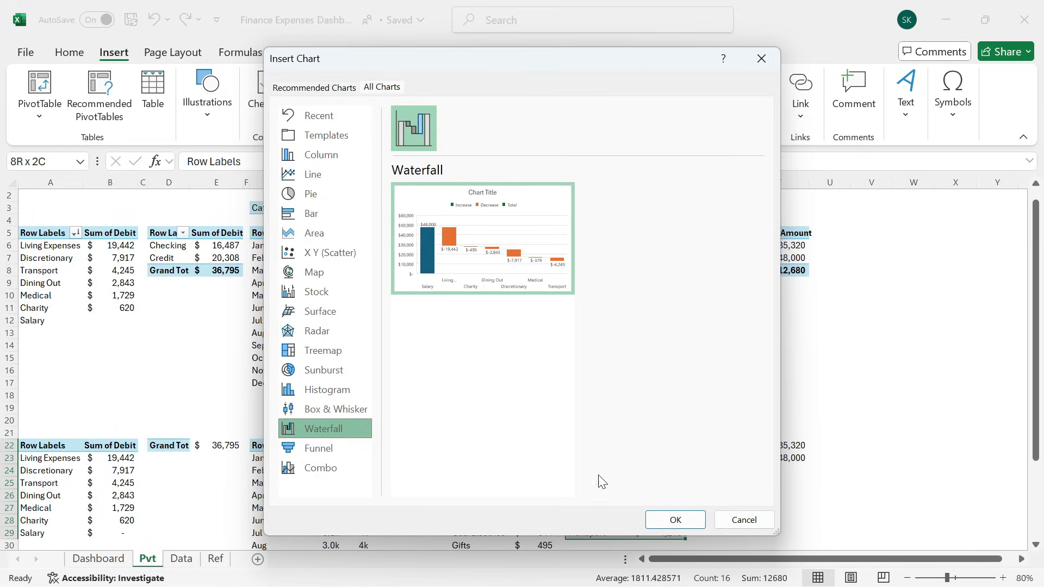
click(653, 512)
Move the waterfall chart to the Dashboard's upper middle panel and resize it to about 5.6 cm high and 11.9 cm wide.
key(ctrl+x)
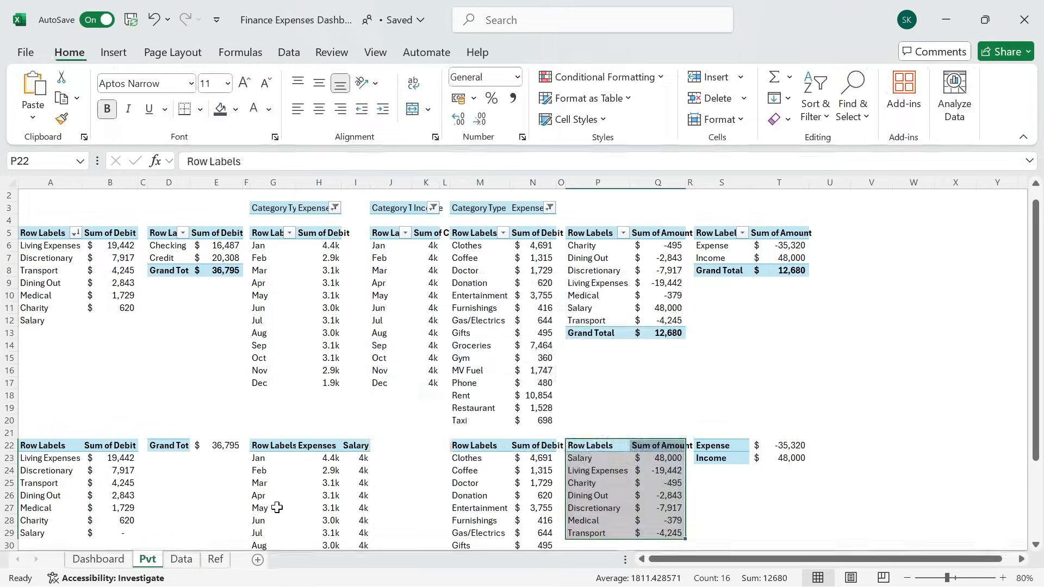
click(98, 559)
click(444, 370)
key(ctrl+v)
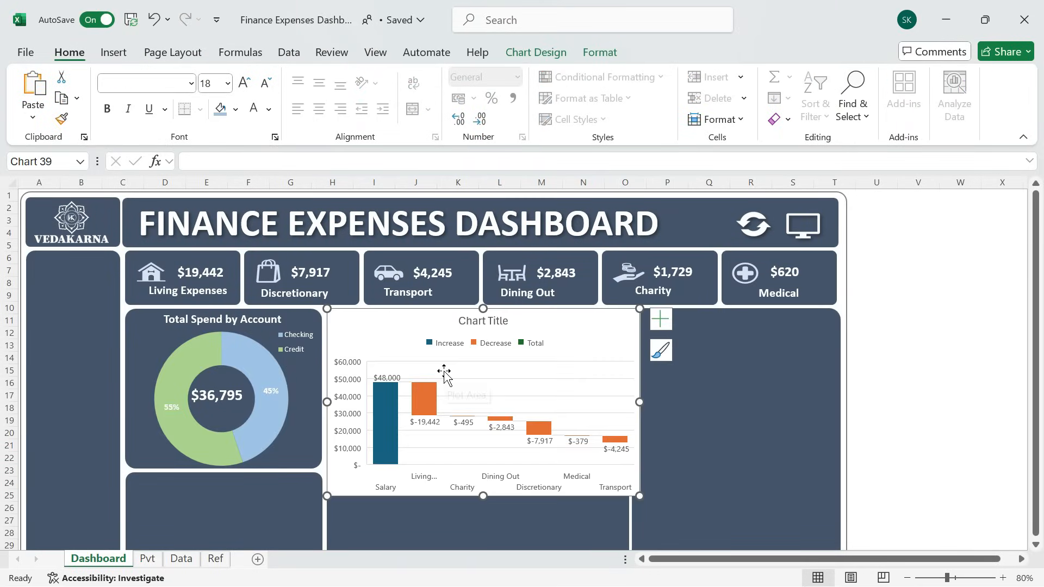
drag(639, 493, 625, 450)
Remove the fill from the waterfall chart's chart area.
click(599, 53)
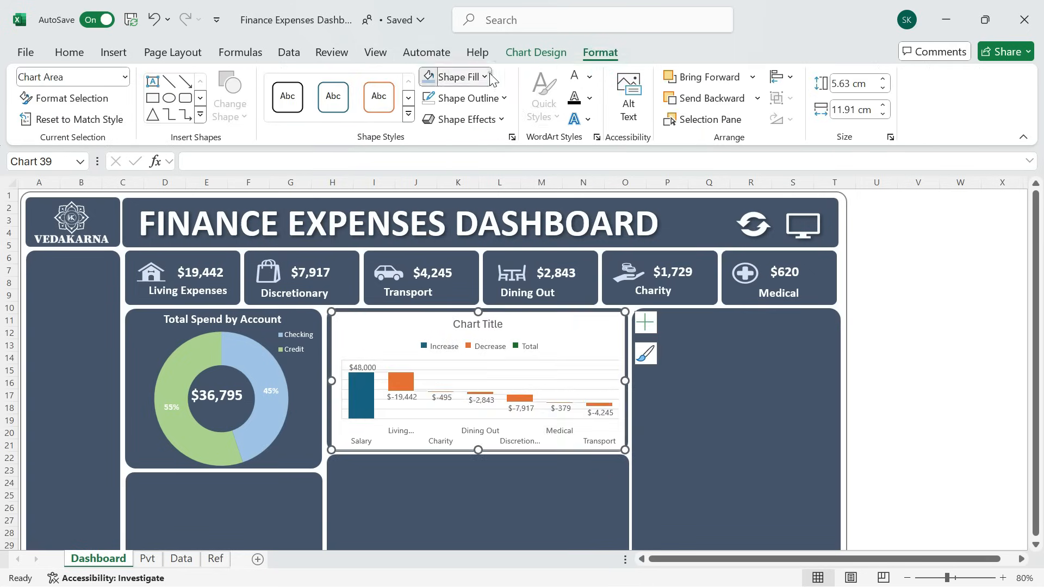
click(484, 78)
click(469, 240)
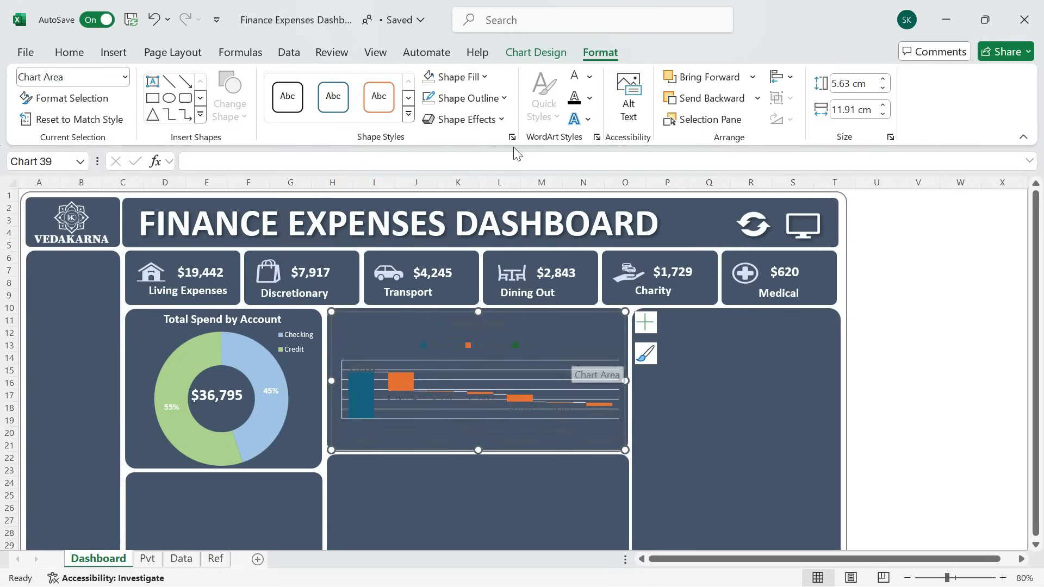
Remove the waterfall chart area's outline and make its chart title bold and white.
click(468, 98)
click(482, 381)
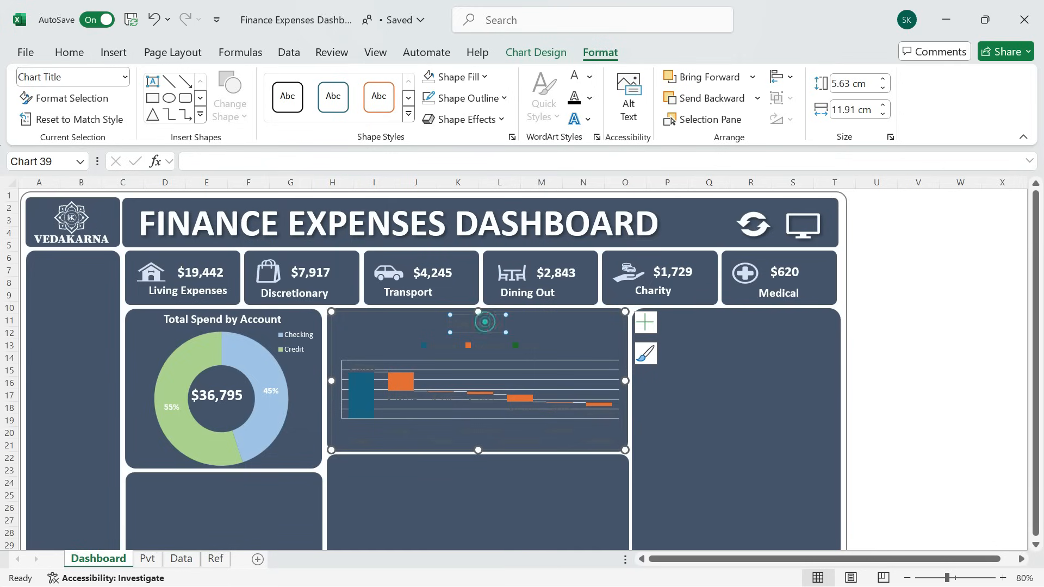
click(69, 52)
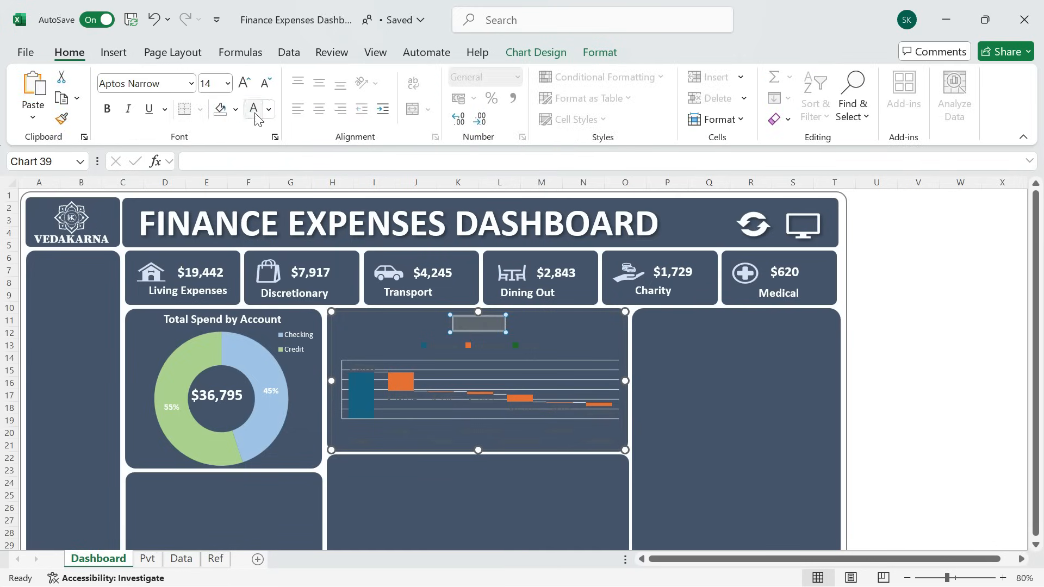
click(107, 108)
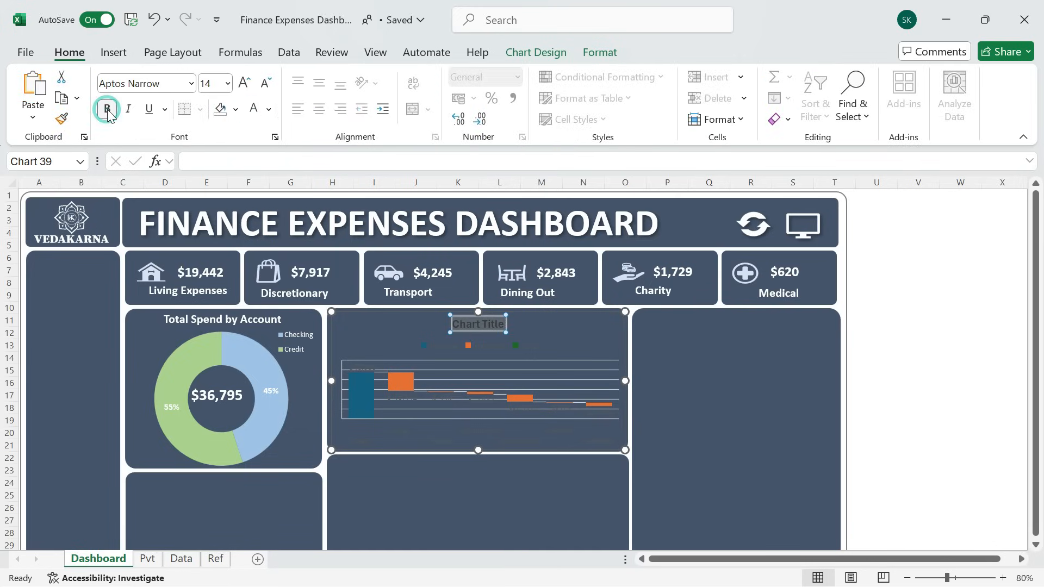
click(251, 111)
Replace the waterfall chart's title text with "Expenses By category".
click(582, 319)
key(ctrl+a)
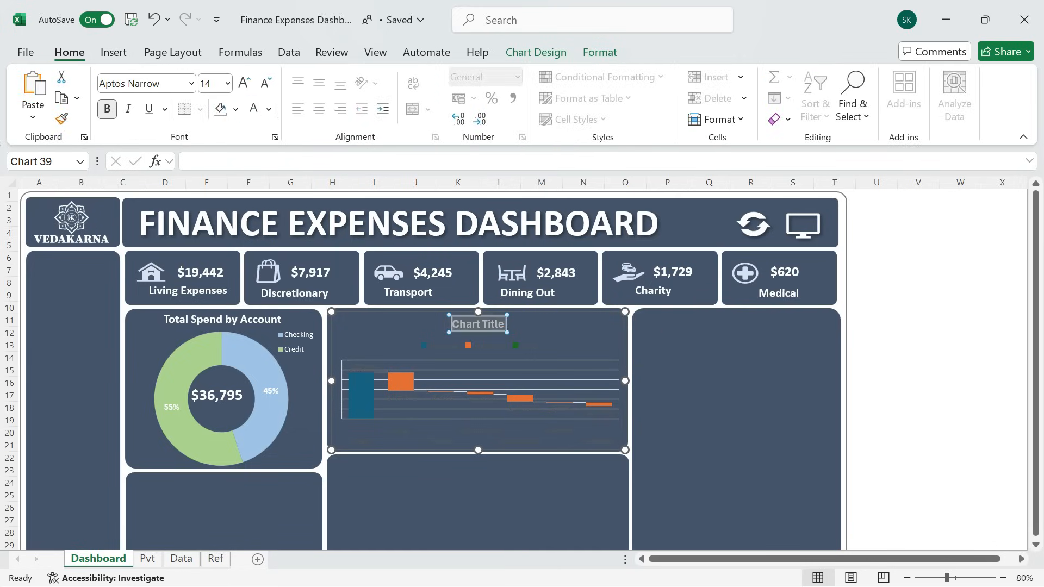
text(Expenses)
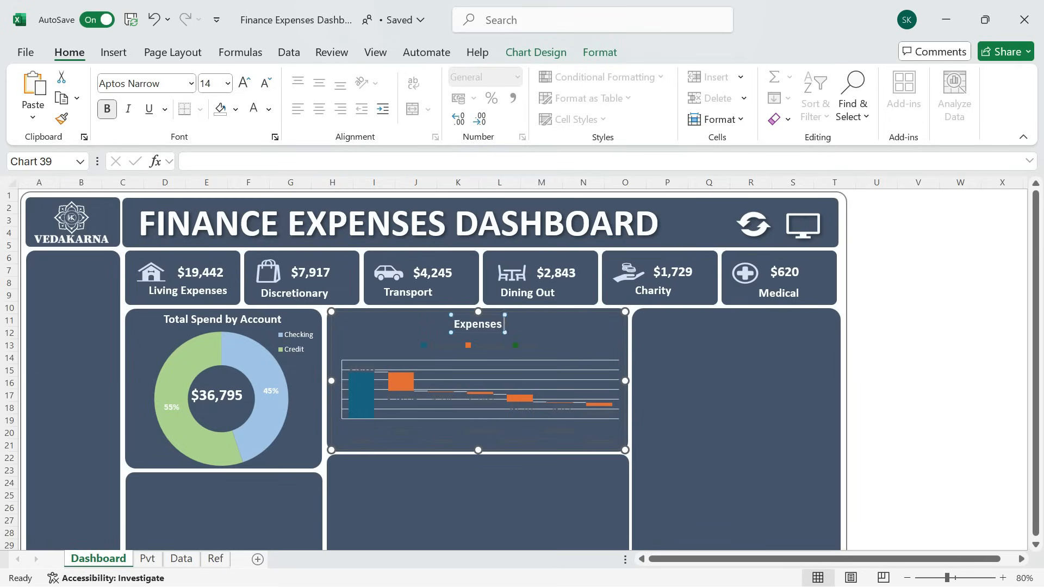
text( By category)
click(769, 380)
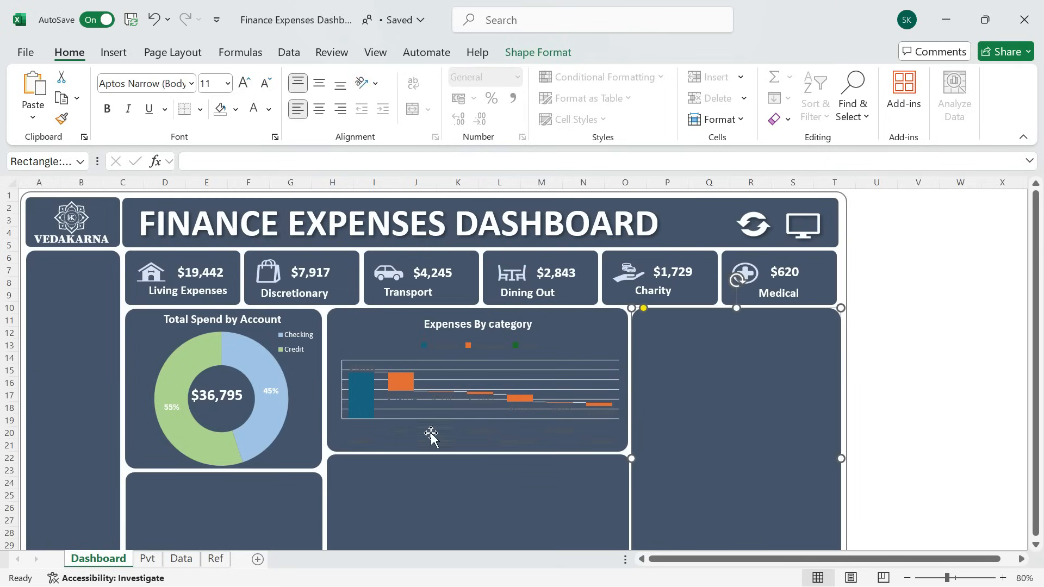
Format the waterfall chart's category axis labels in bold white Calibri.
click(431, 435)
click(253, 109)
click(191, 83)
scroll(158, 215, up, 4)
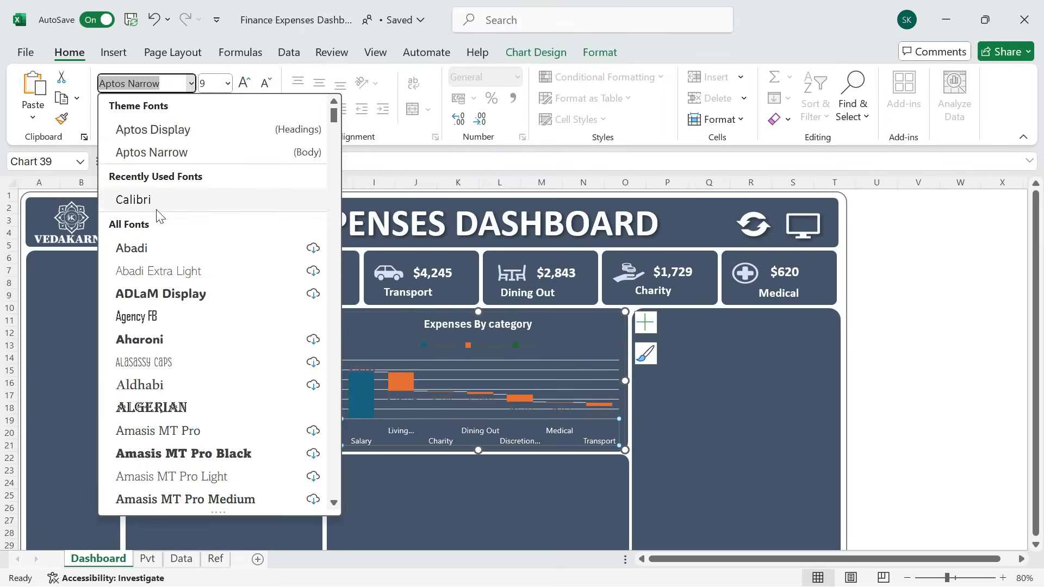
click(157, 210)
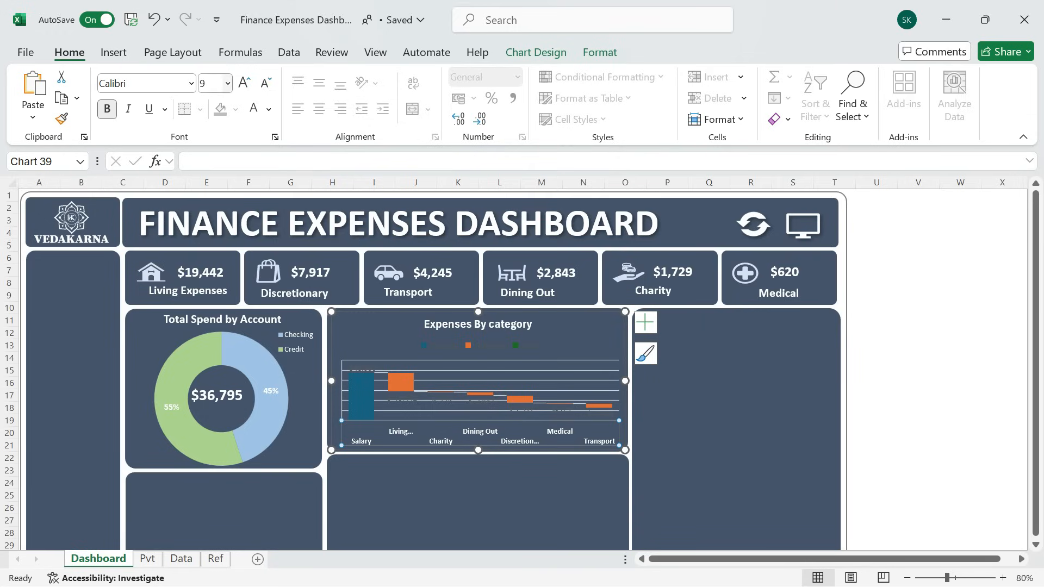
Delete the legend, the vertical axis and the gridlines from the waterfall chart.
click(443, 346)
key(Delete)
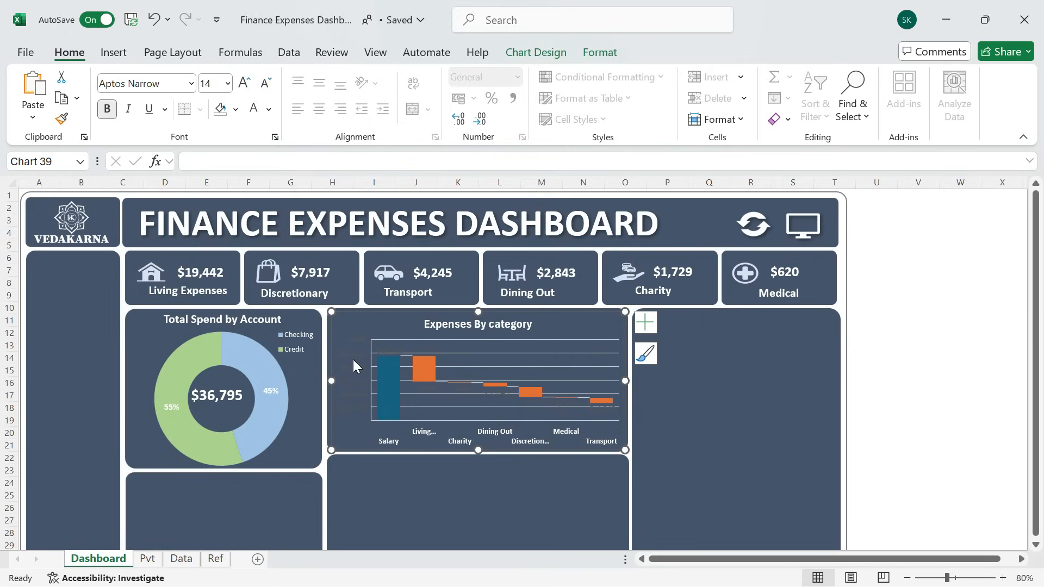
click(353, 360)
key(Delete)
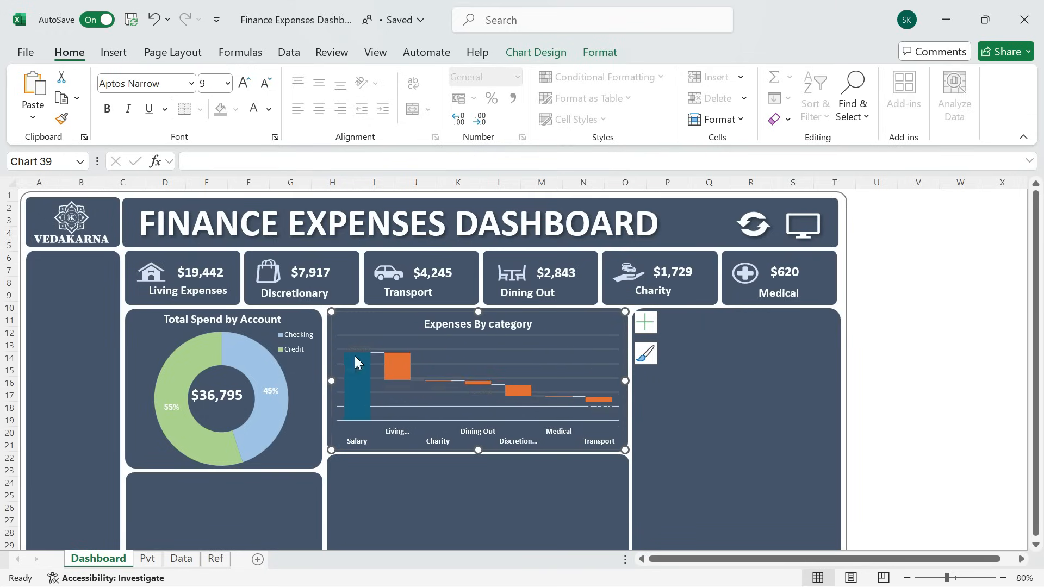
click(564, 349)
key(Delete)
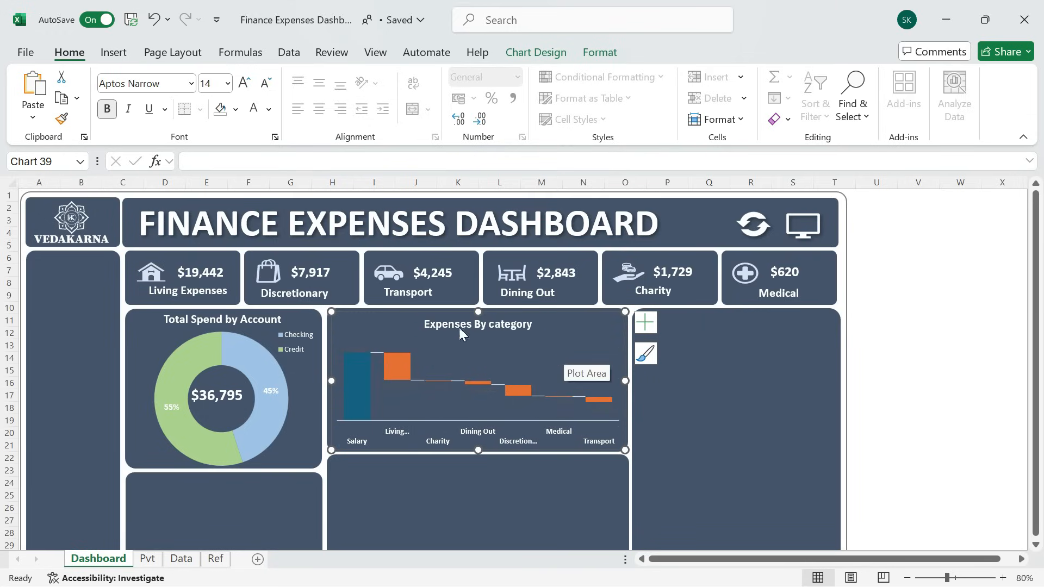
Format the waterfall chart's data labels in bold white Calibri.
click(357, 349)
click(191, 83)
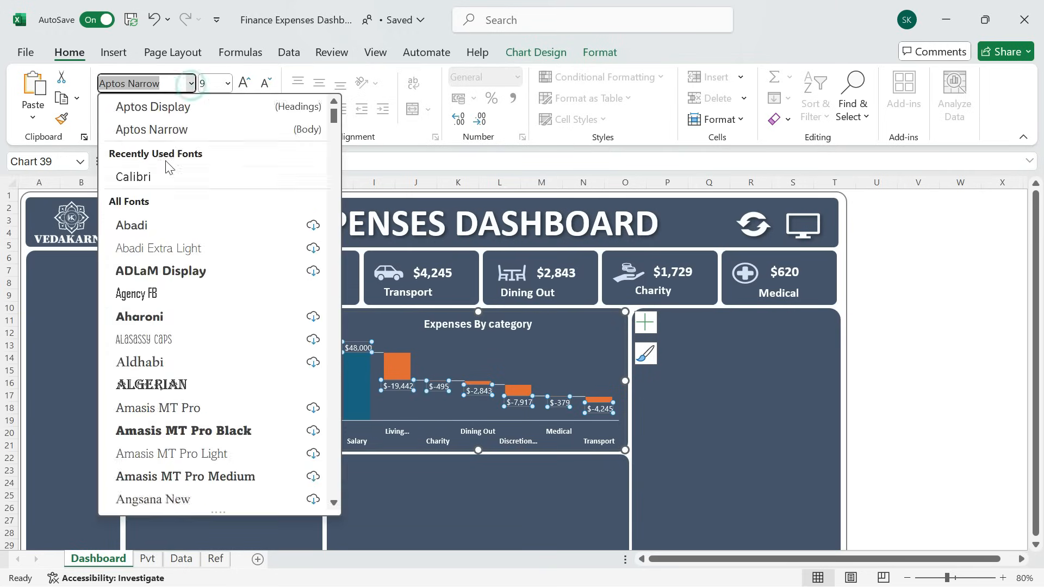
click(165, 162)
click(358, 346)
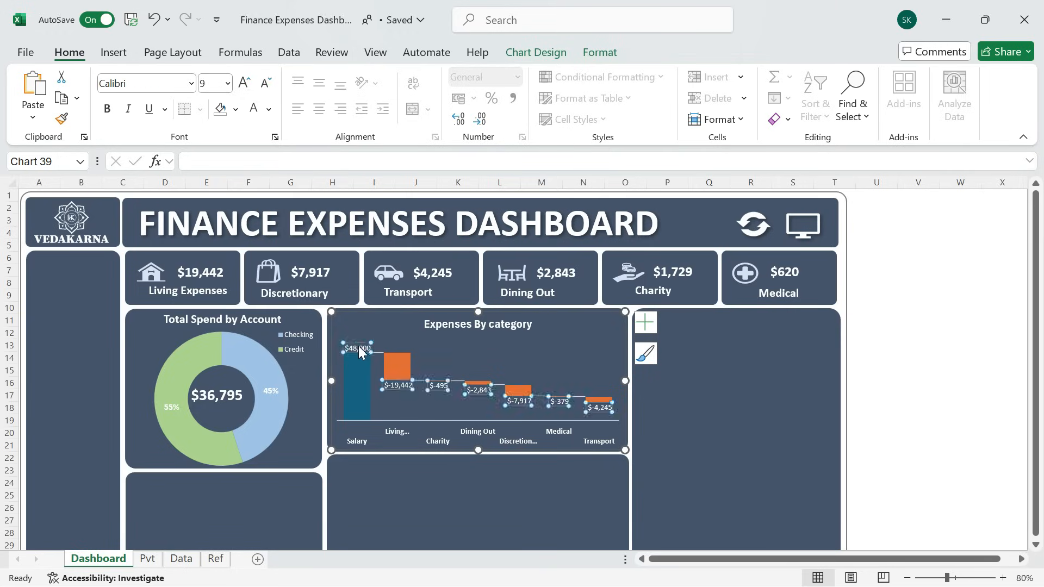
click(357, 346)
click(400, 385)
key(Escape)
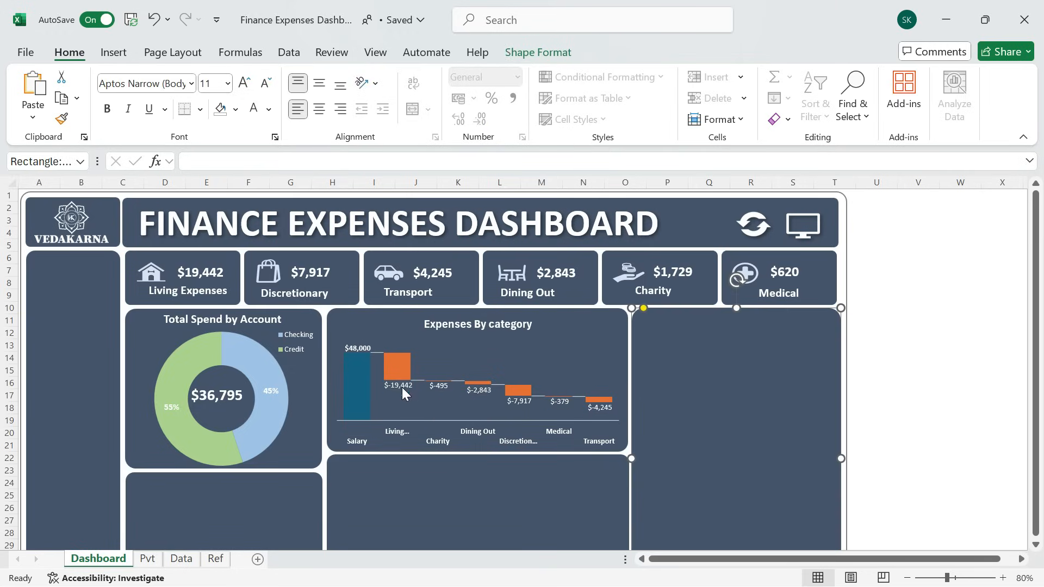
click(400, 385)
click(109, 110)
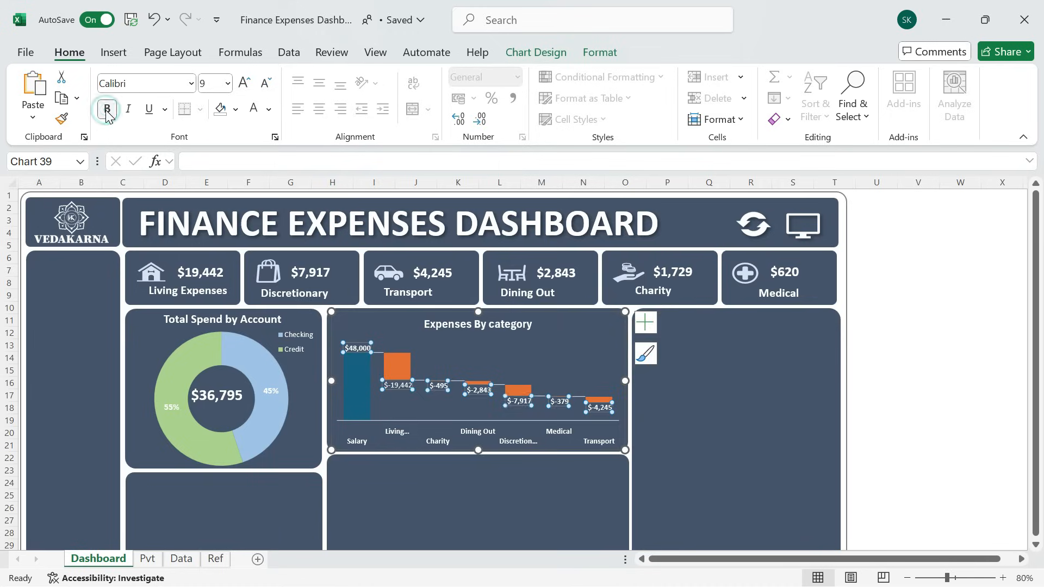
Fill only the Salary column of the waterfall chart with the custom colour #9dc3e6.
click(359, 381)
click(359, 381)
click(70, 53)
click(598, 53)
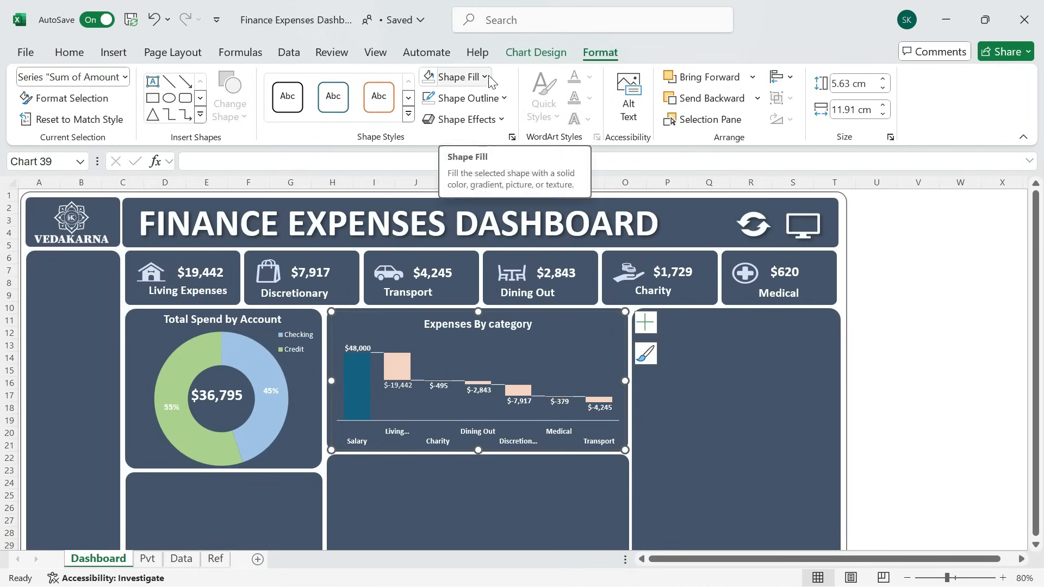
click(490, 79)
click(479, 382)
click(481, 151)
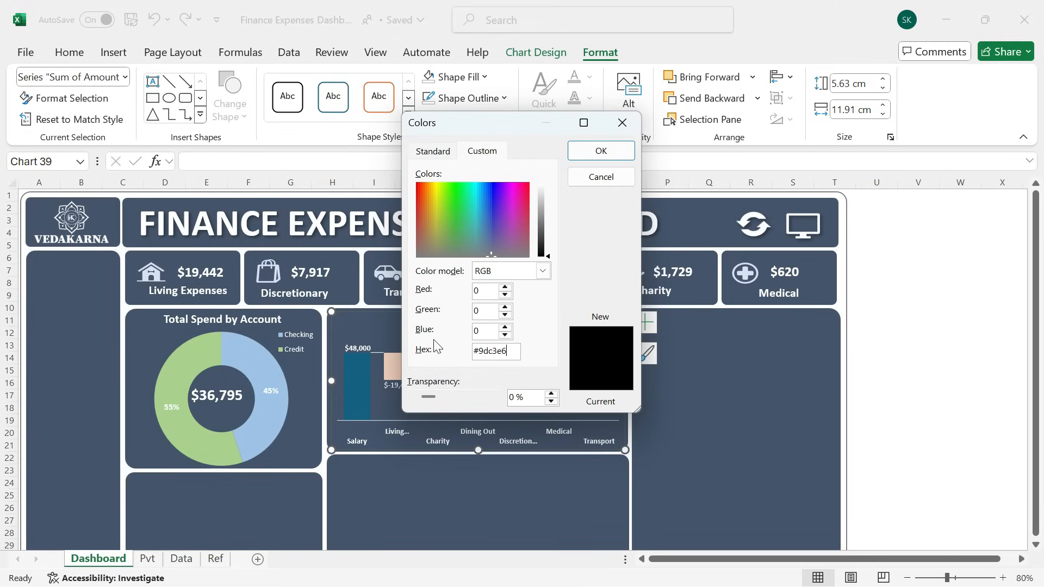
text(#9dc3e6)
key(Return)
Fill the Living Expenses column of the waterfall chart with the custom colour #70AD47.
click(400, 365)
right_click(402, 367)
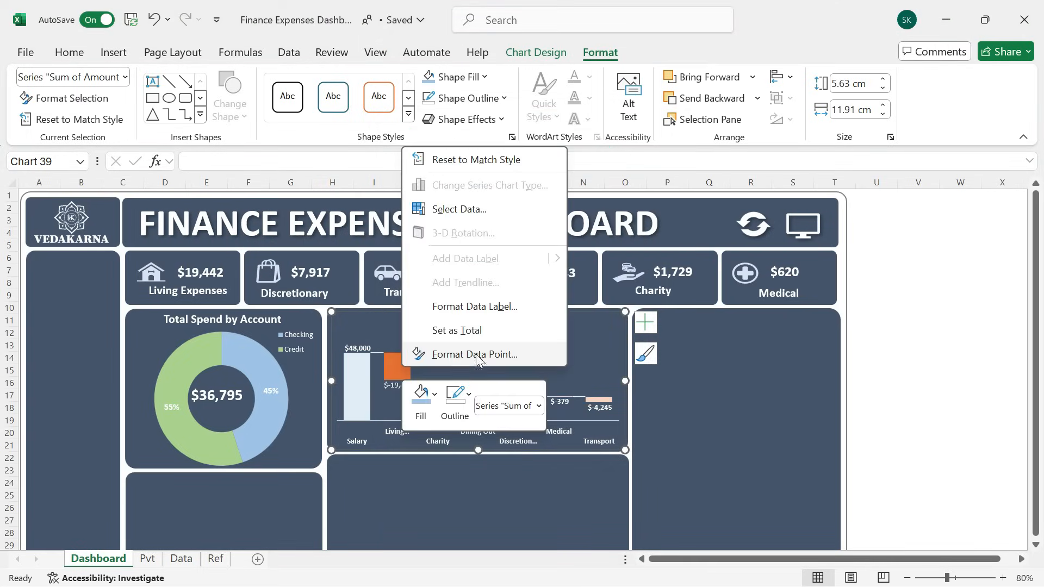
click(434, 393)
click(470, 295)
click(510, 353)
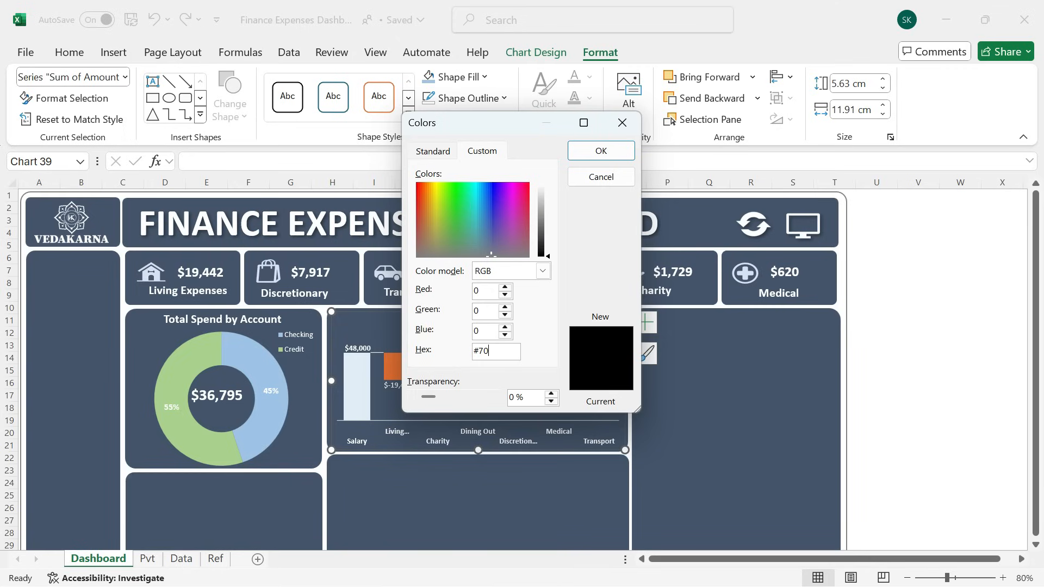
text(#70AD47)
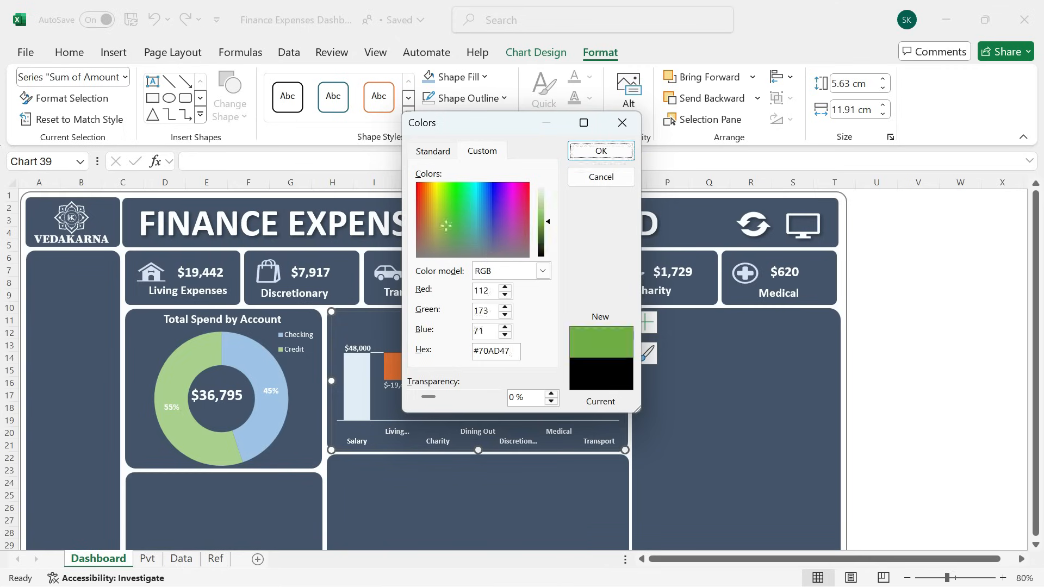
key(Return)
Fill the Dining Out column of the waterfall chart with the custom colour #C00000.
click(481, 382)
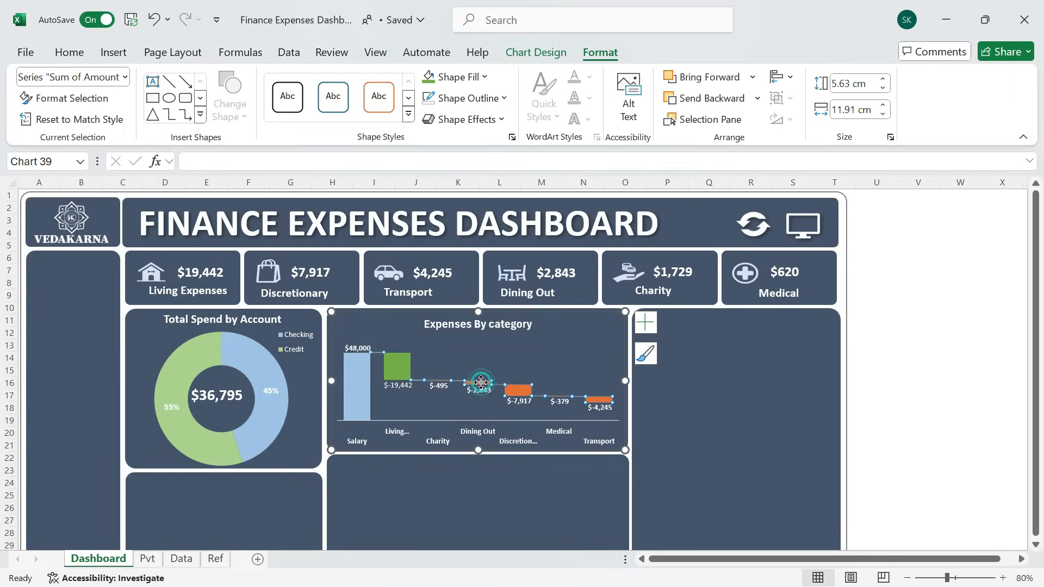
click(521, 392)
right_click(521, 392)
click(497, 415)
click(543, 306)
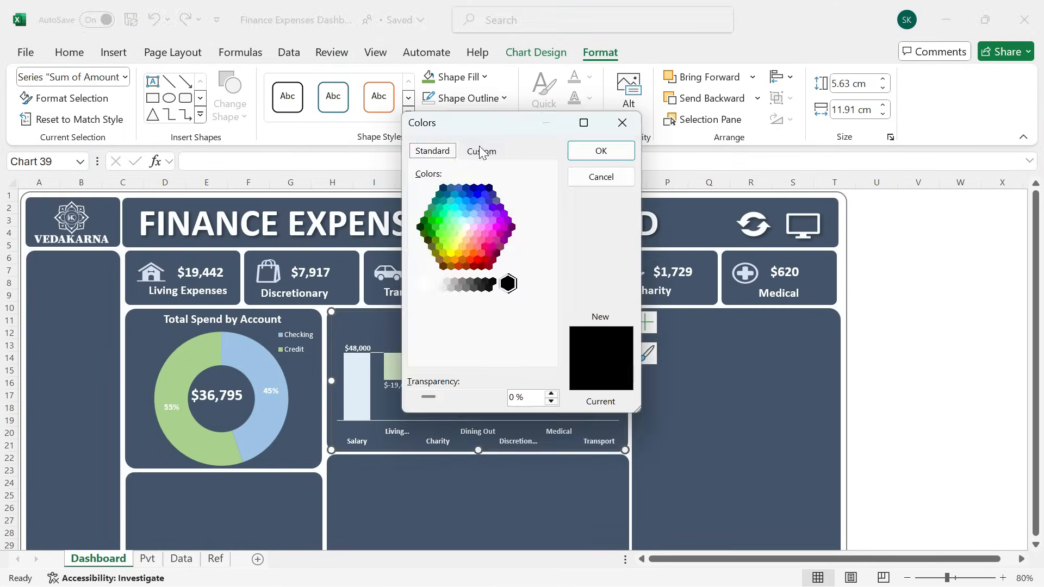
click(481, 151)
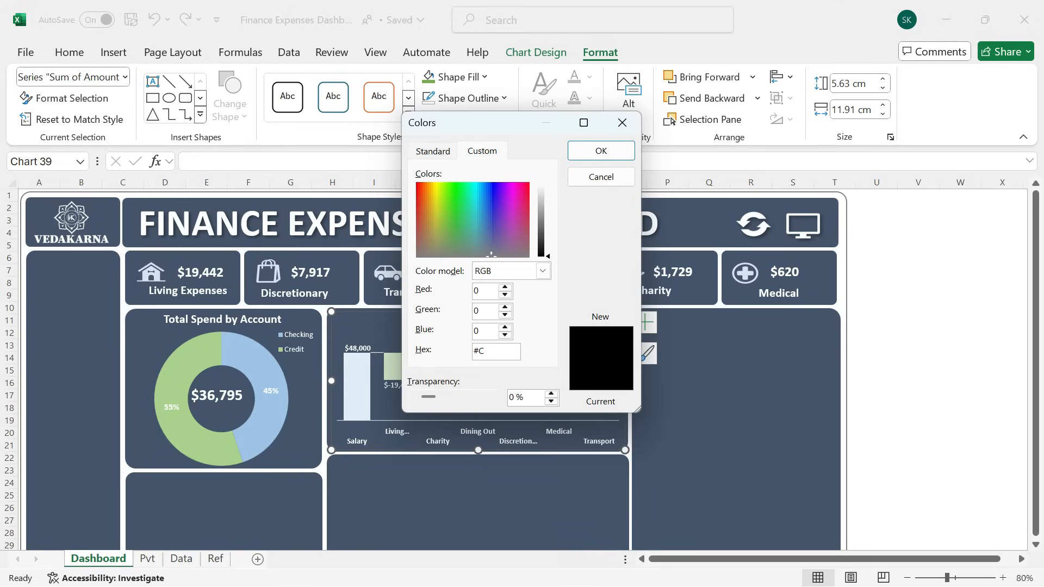
text(#C00000)
key(Return)
Try filling the Discretionary column of the waterfall chart with #70AD47 and undo that fill.
right_click(514, 390)
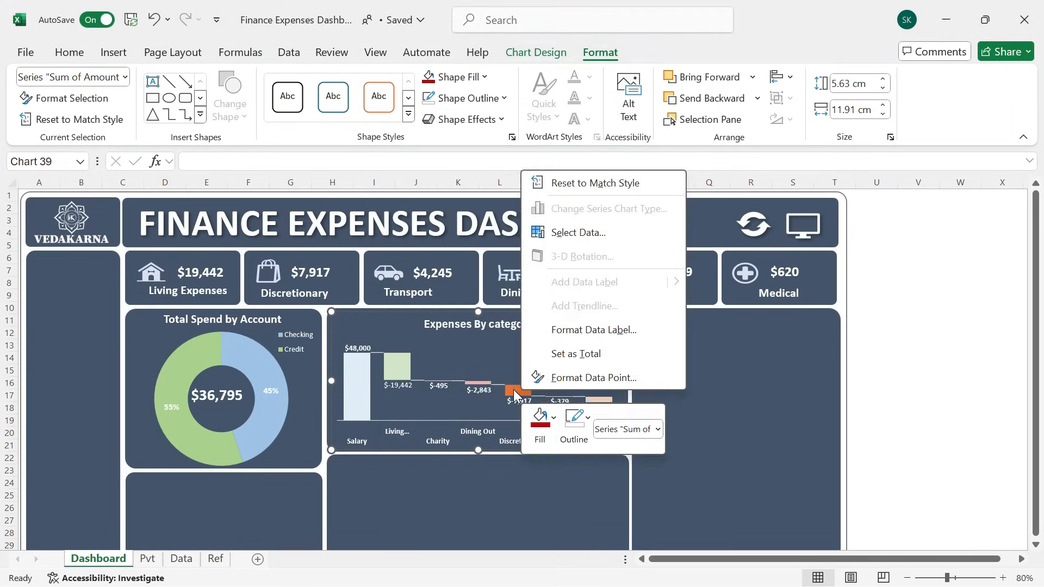
click(536, 419)
click(584, 320)
click(482, 150)
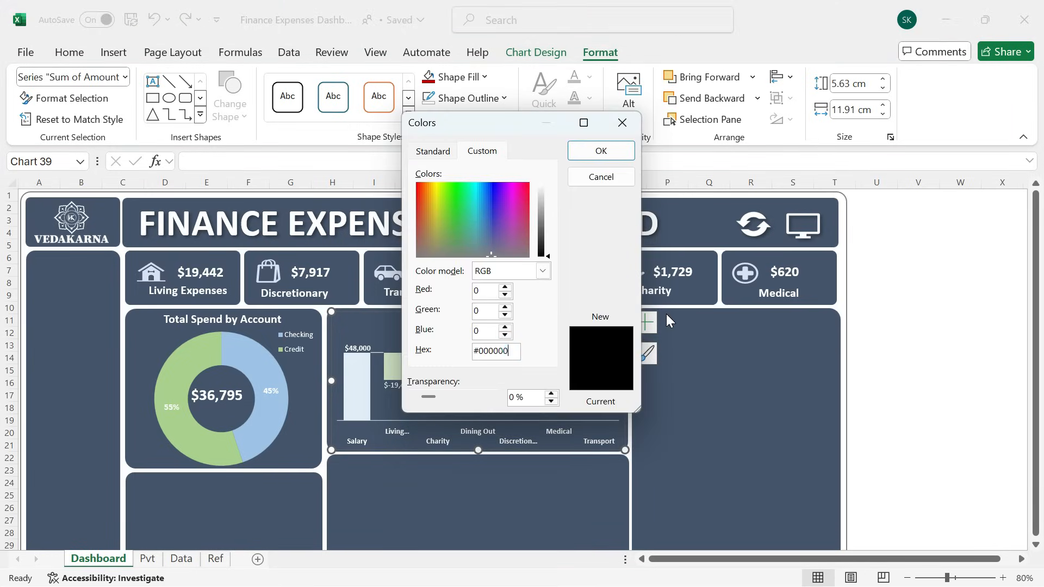
drag(511, 350, 474, 351)
text(#70AD47)
key(Escape)
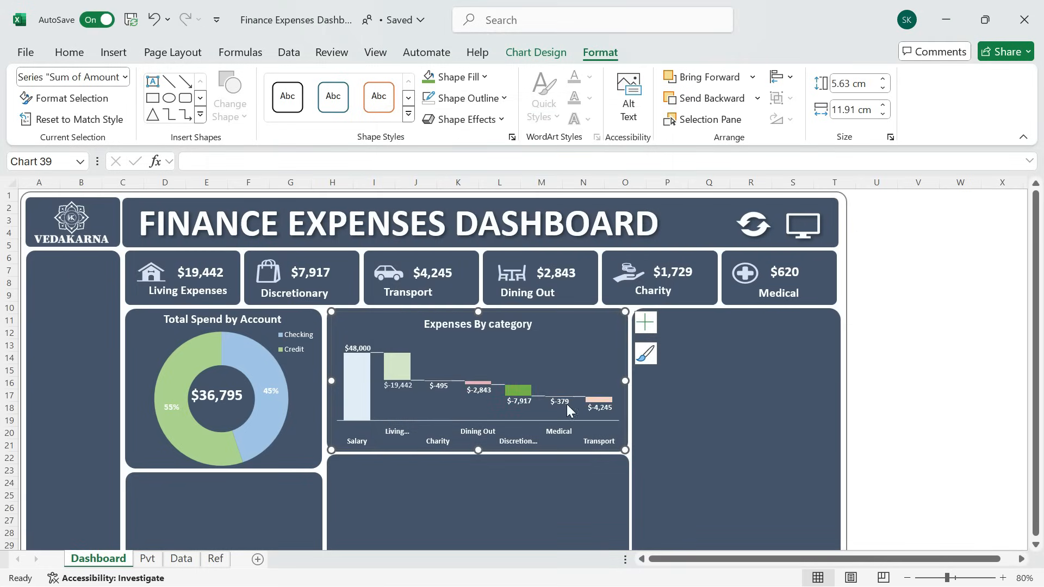
key(ctrl+z)
Fill the Transport column of the waterfall chart with the custom colour #FFD966 and deselect the column.
double_click(601, 403)
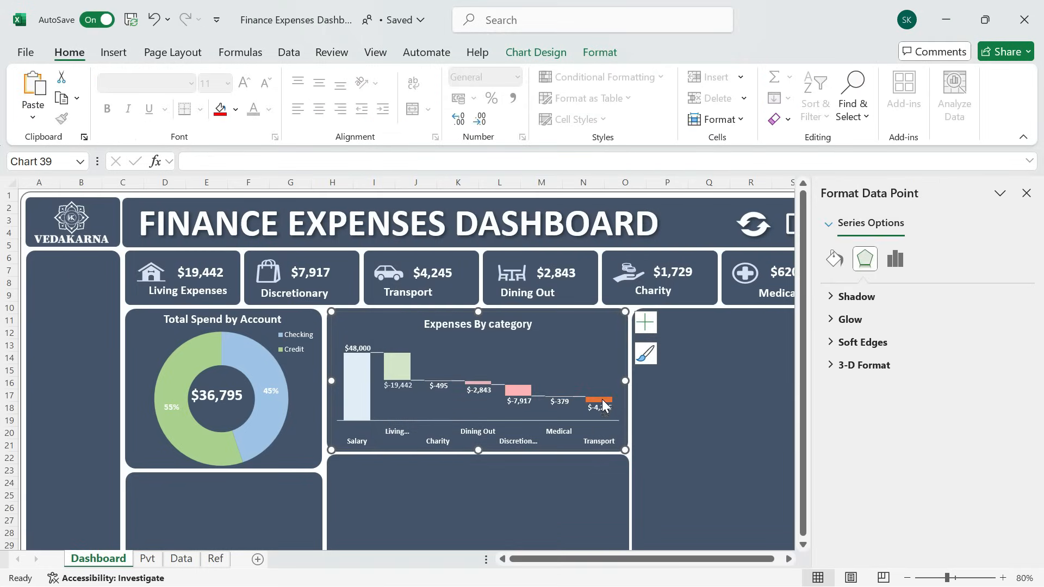
click(601, 402)
click(602, 402)
right_click(602, 399)
click(621, 427)
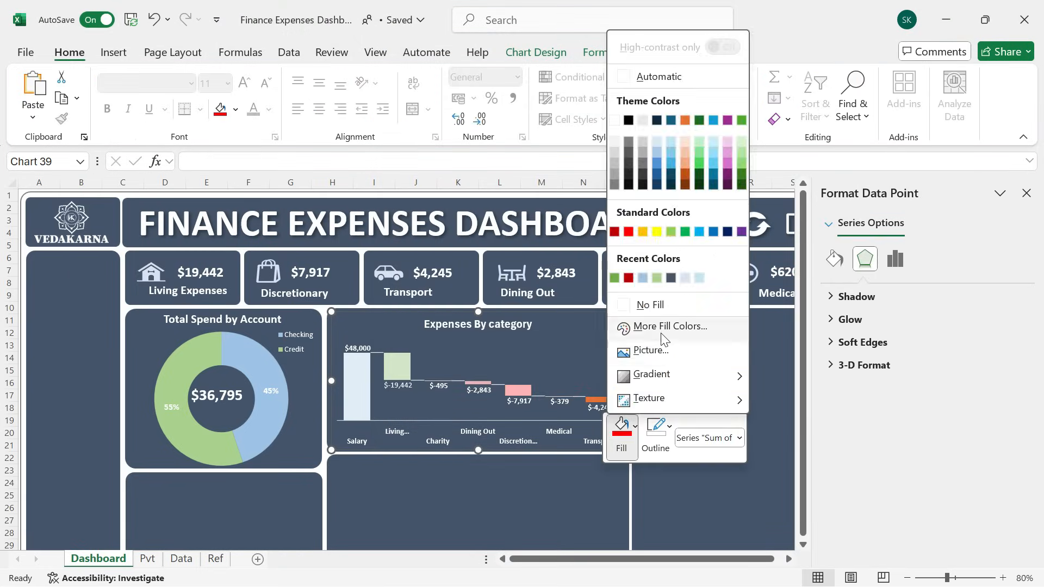
click(664, 327)
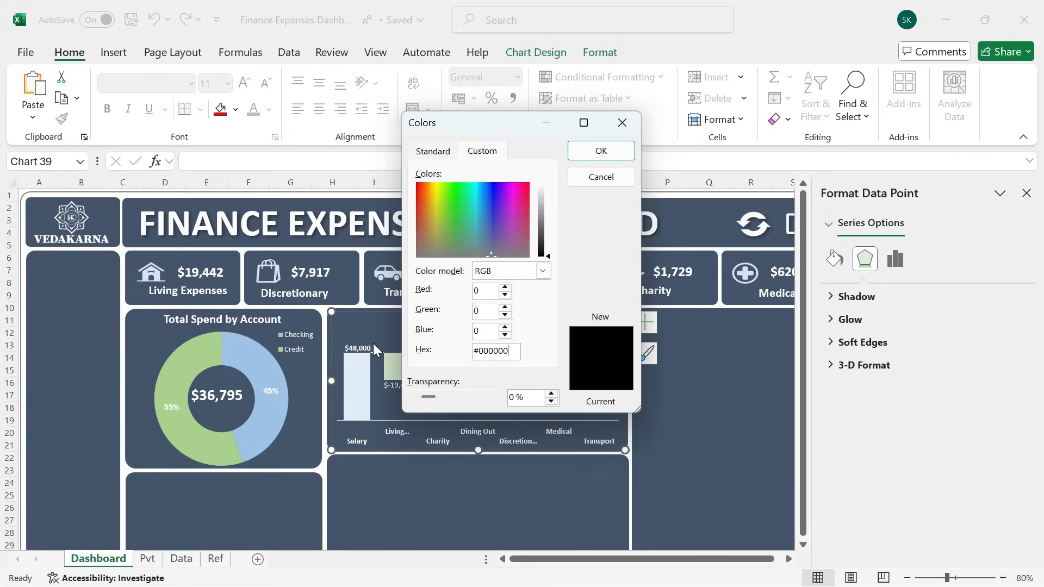
key(ctrl+a)
text(#FFD966)
key(Return)
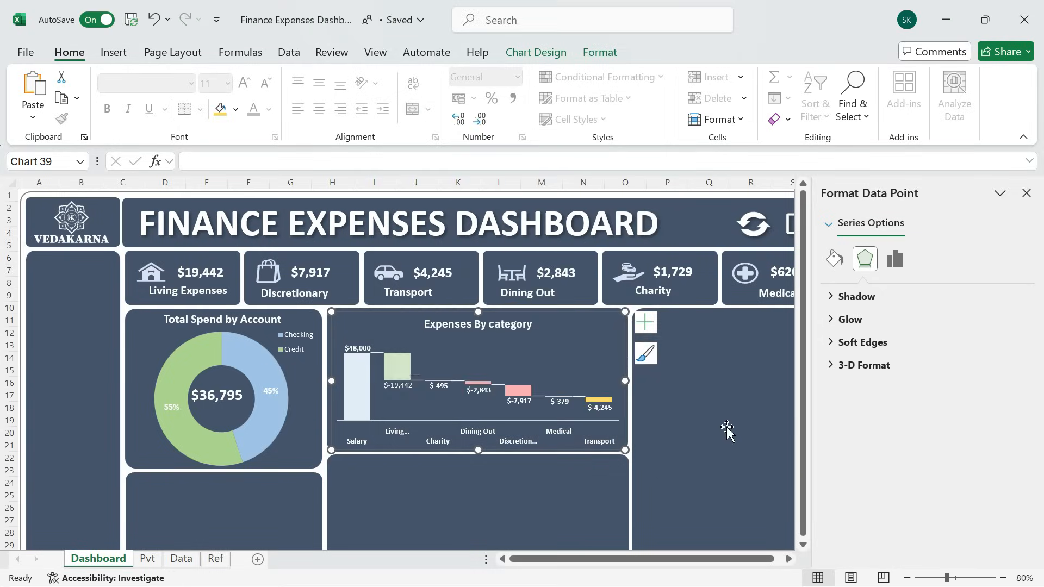
click(544, 361)
Insert a clustered bar chart from the Expense and Income range S22:T23 on the Pvt sheet.
scroll(425, 440, down, 3)
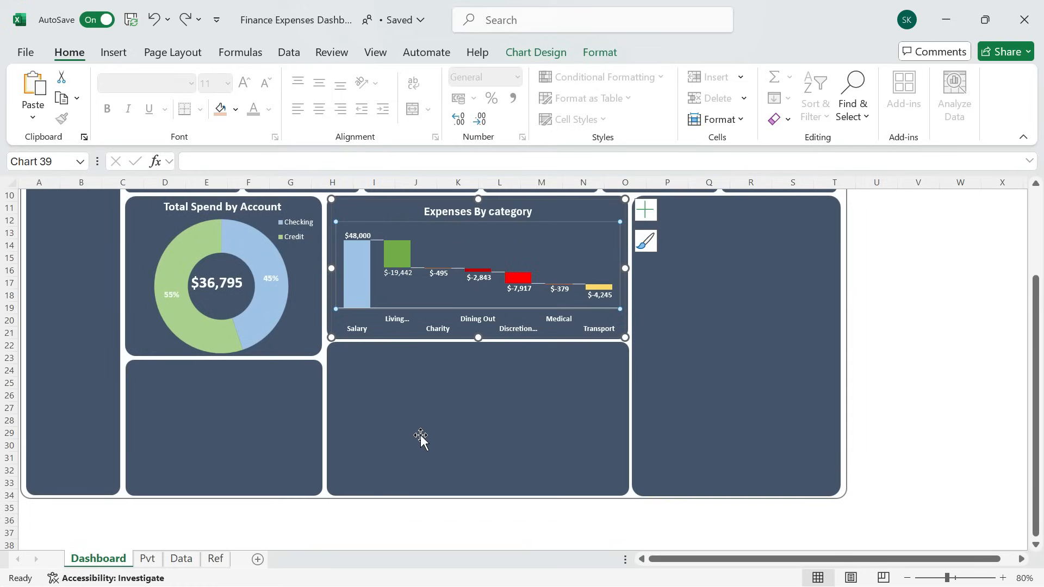
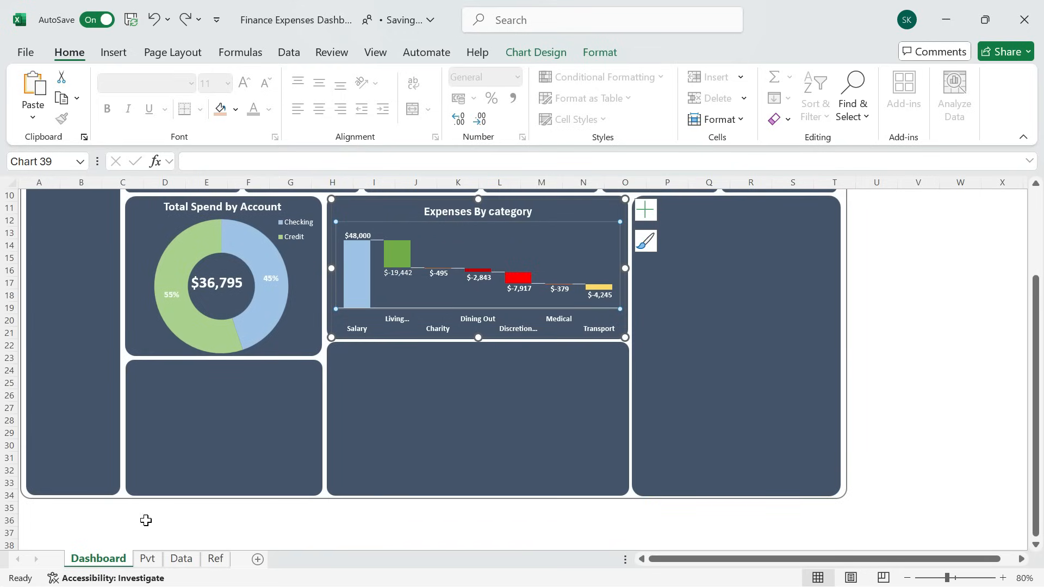
click(148, 560)
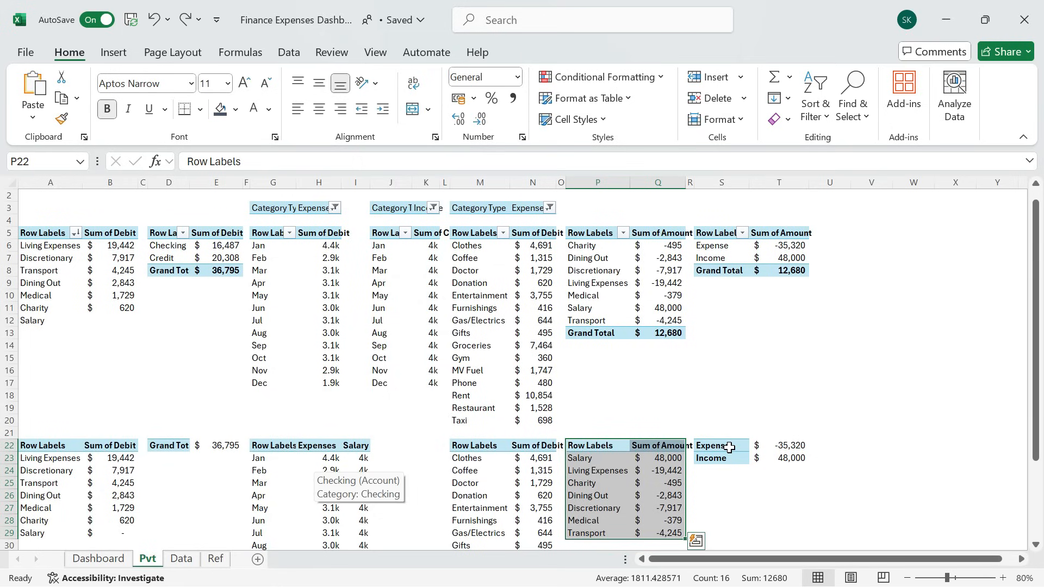
drag(729, 447, 776, 455)
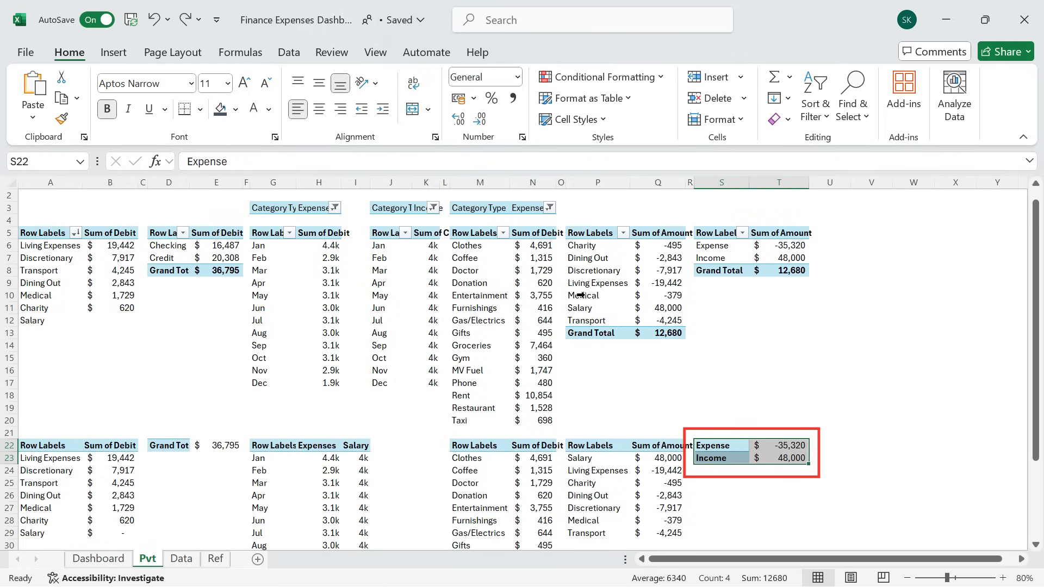
click(114, 52)
click(341, 98)
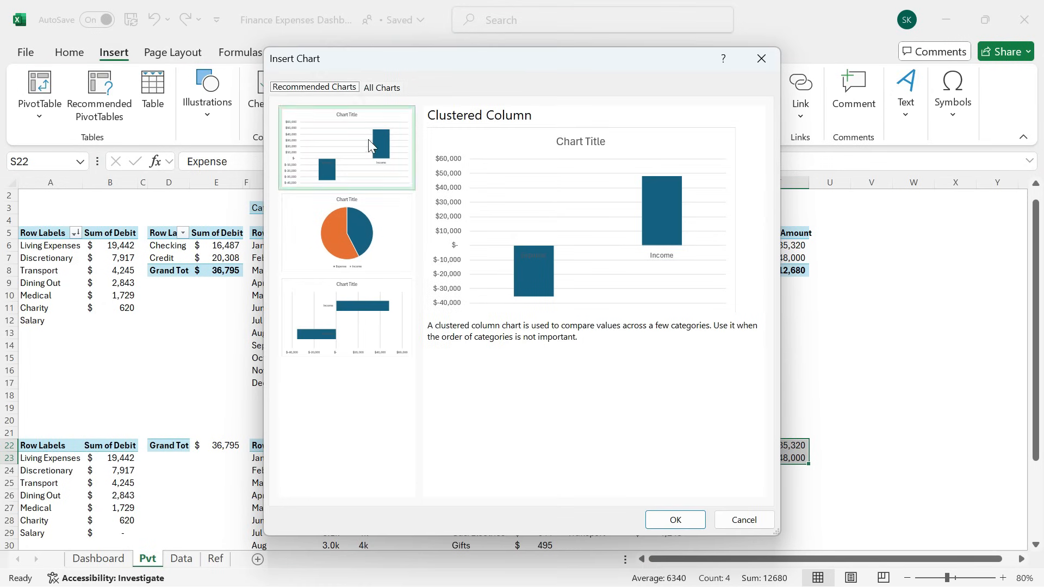
click(353, 310)
click(682, 523)
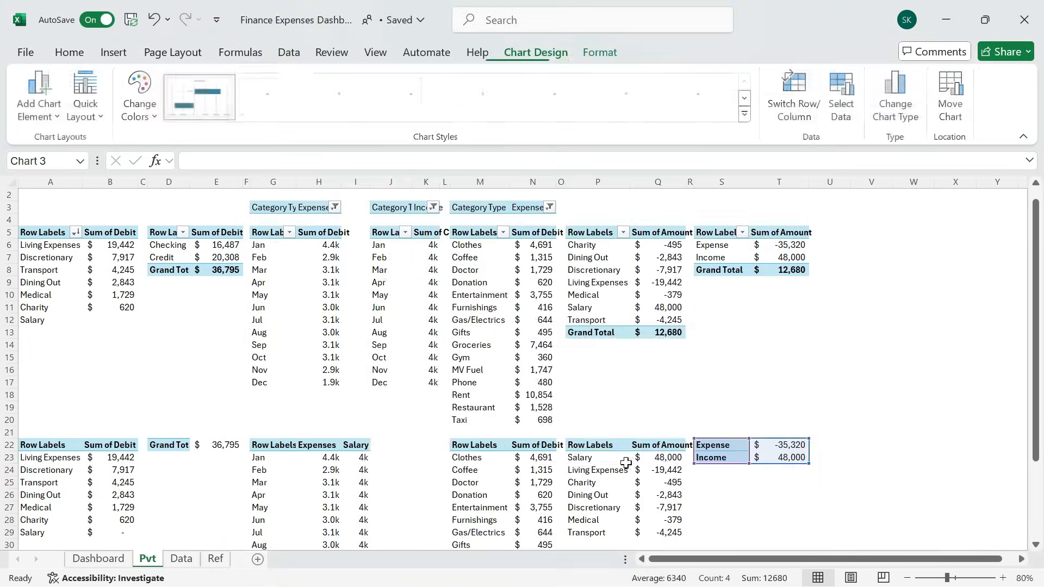
Move the bar chart to the Dashboard sheet and fit it into the panel below the doughnut chart, about 7.6 by 4.9 cm.
key(ctrl+x)
click(98, 558)
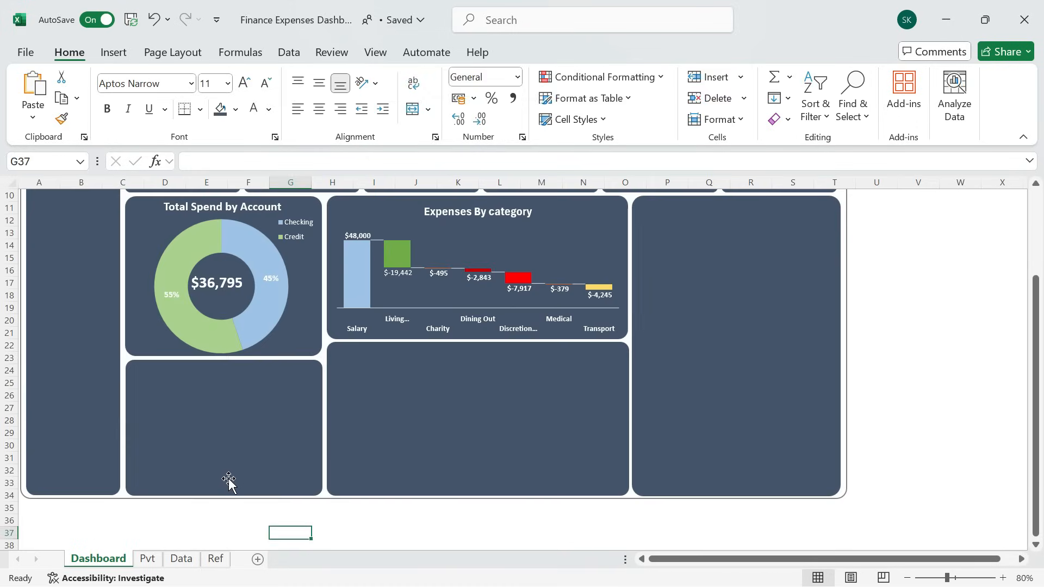
click(202, 426)
key(ctrl+v)
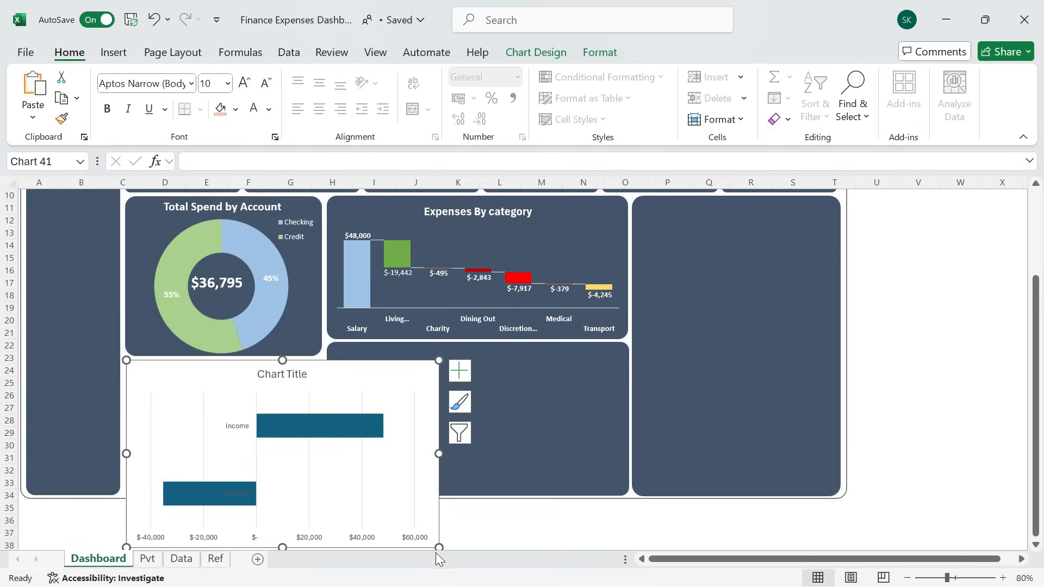
drag(439, 547, 315, 484)
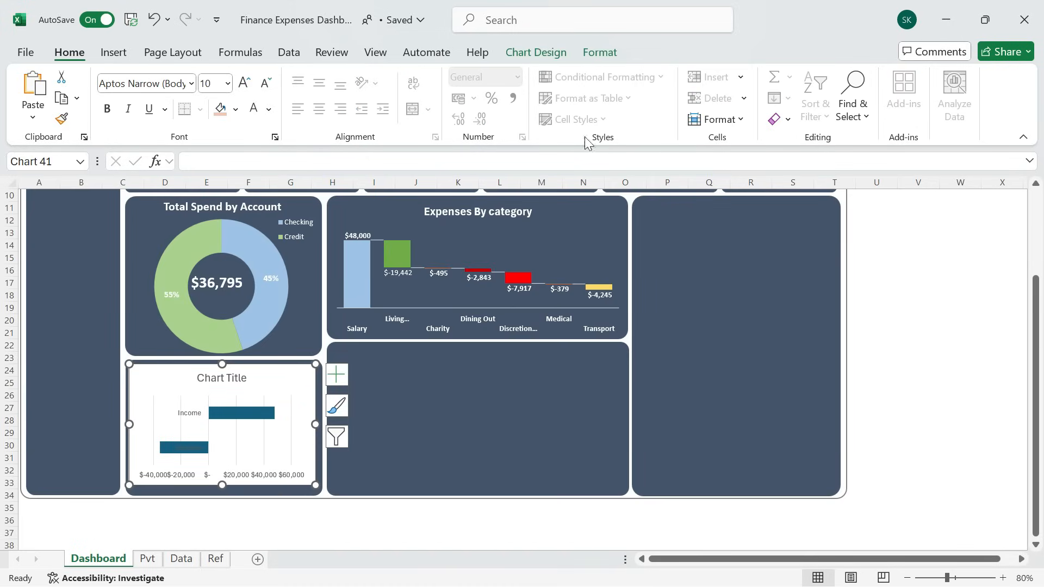
Remove the fill and outline from the income and expense bar chart's area.
click(599, 52)
click(454, 76)
click(469, 335)
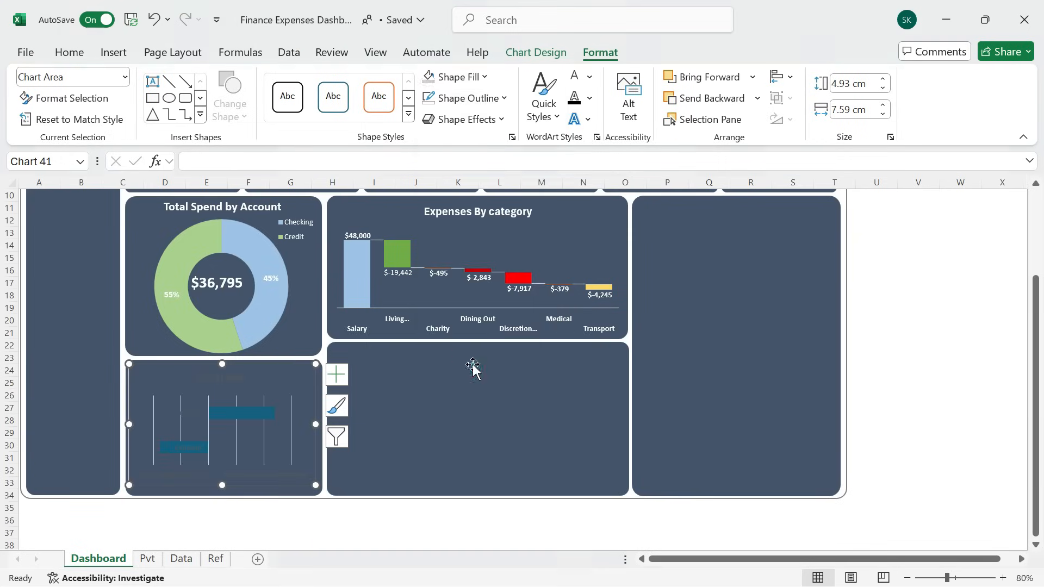
click(466, 97)
click(489, 382)
Set the font colour of the bar chart's title and value axis labels to white.
click(243, 379)
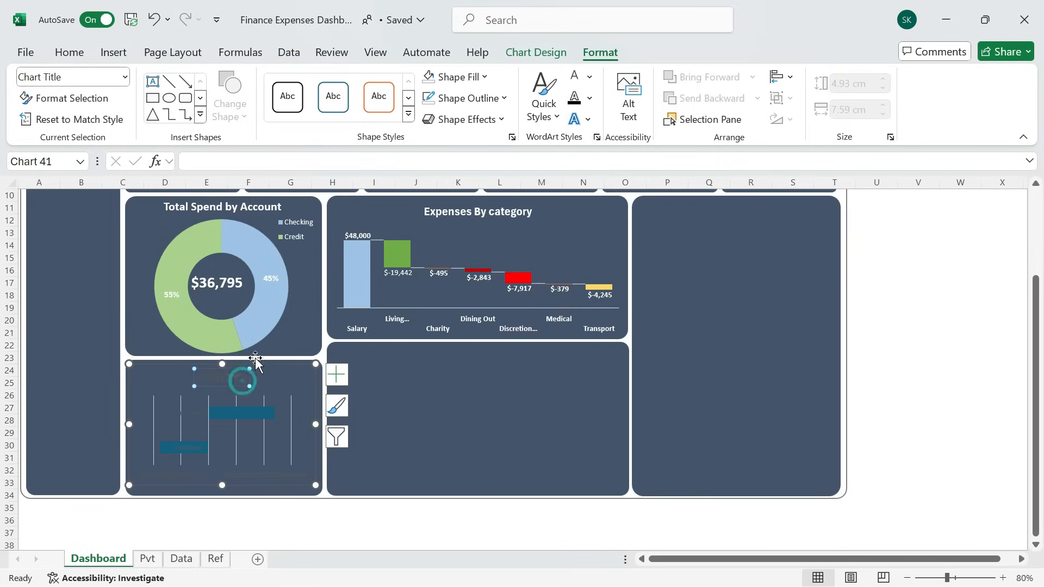
click(69, 52)
click(255, 111)
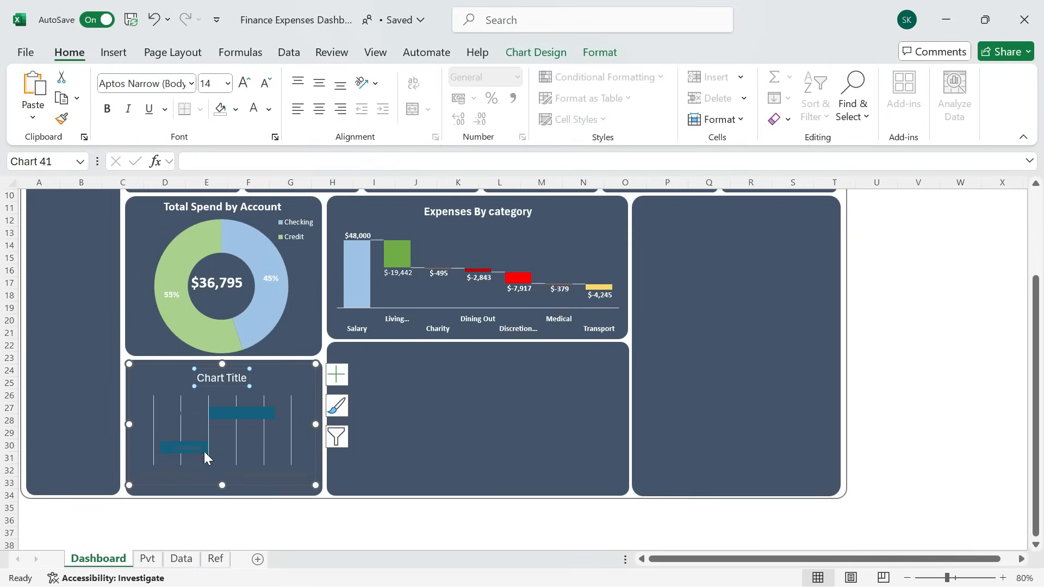
click(202, 470)
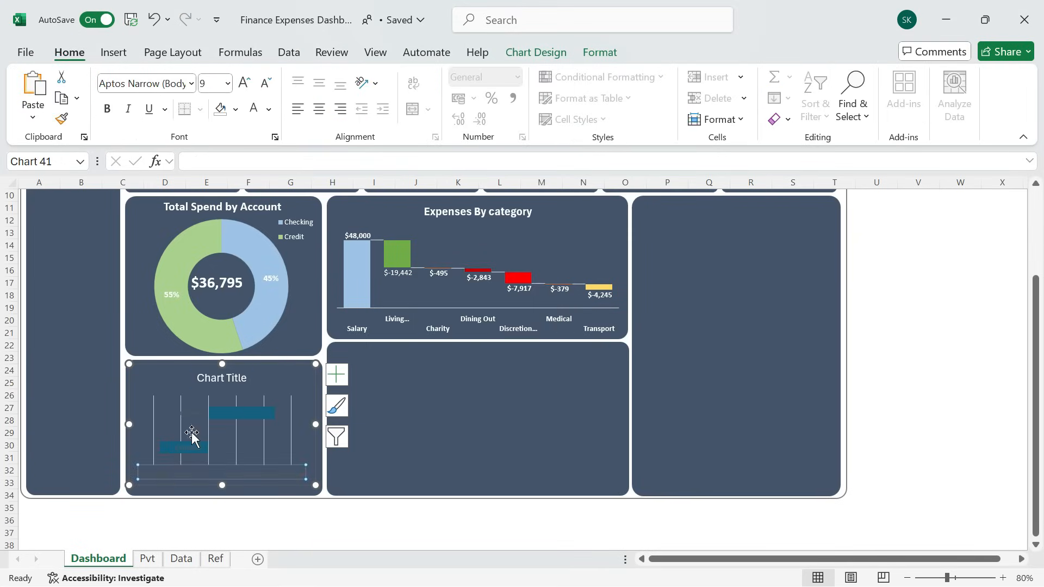
click(254, 109)
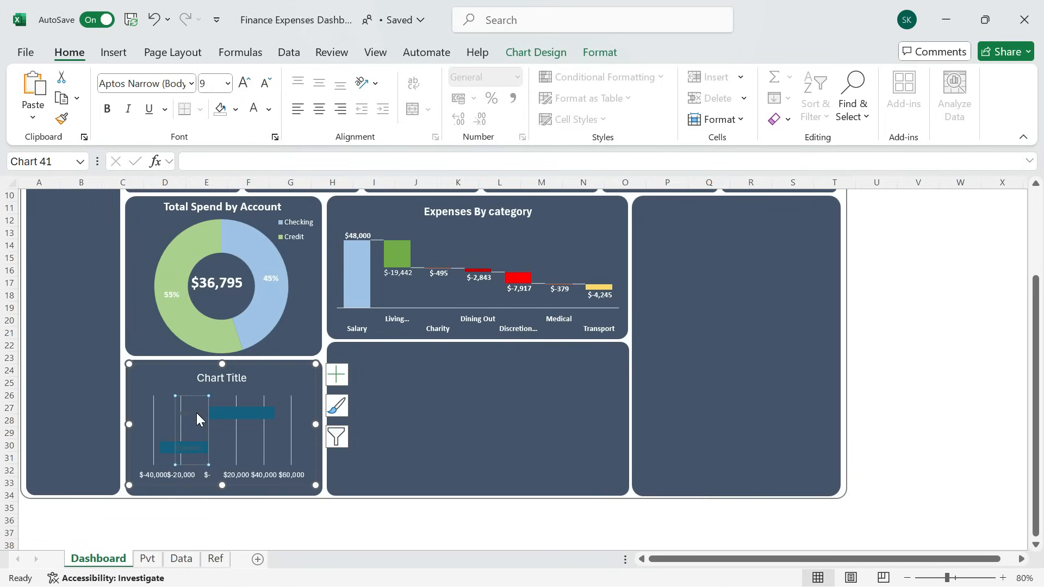
Add white data labels to the income and expense bars and delete the chart's gridlines.
click(270, 414)
click(338, 376)
click(371, 450)
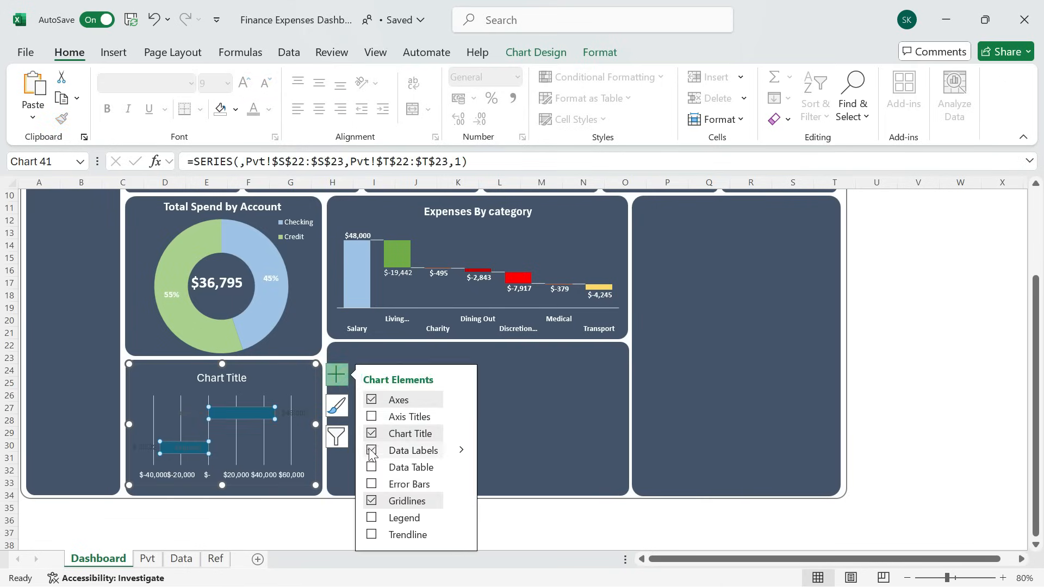
click(264, 435)
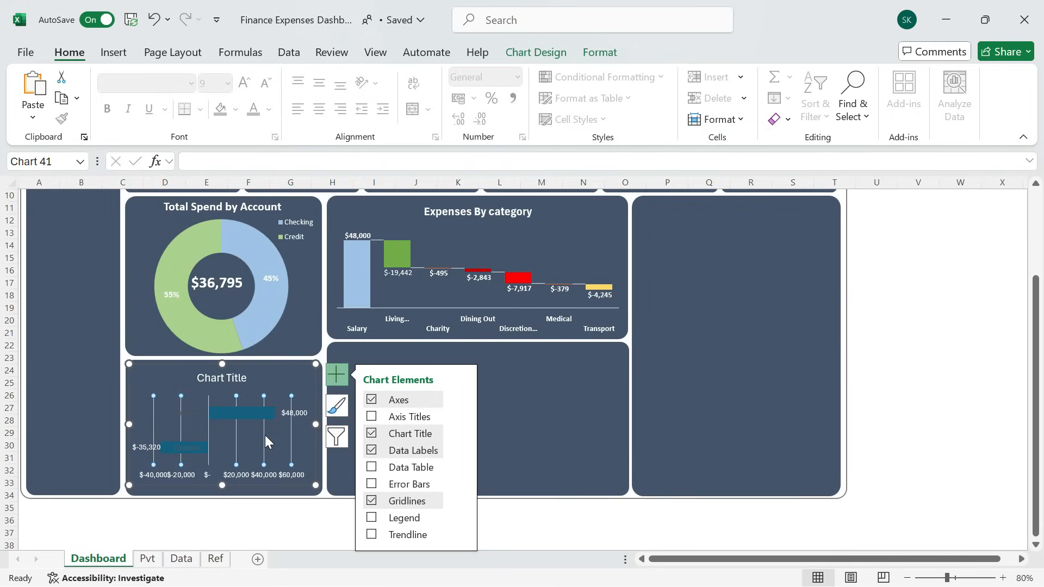
key(Delete)
Set the Income and Expense category axis labels of the bar chart to white.
click(201, 413)
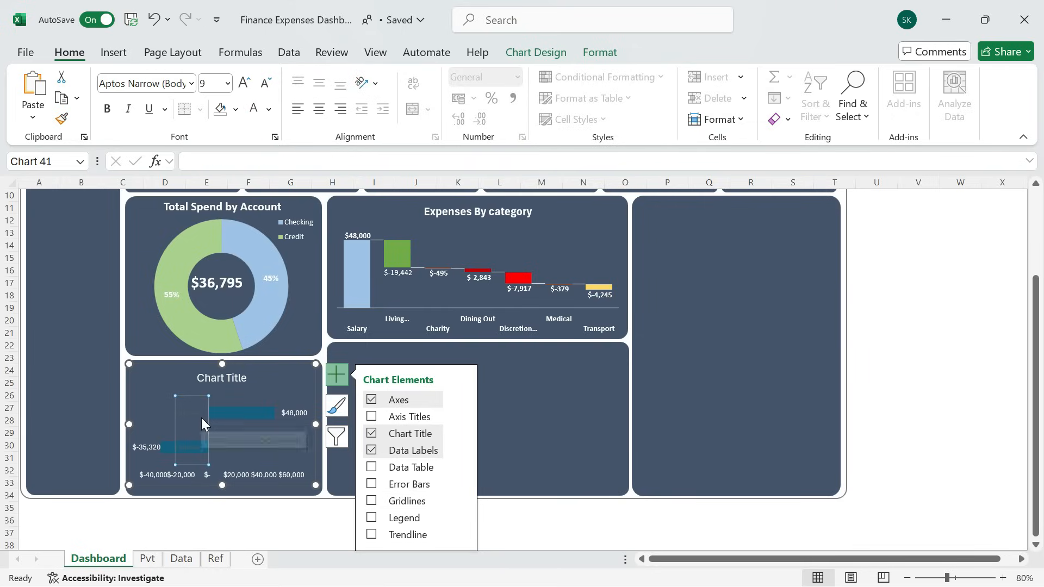
click(253, 109)
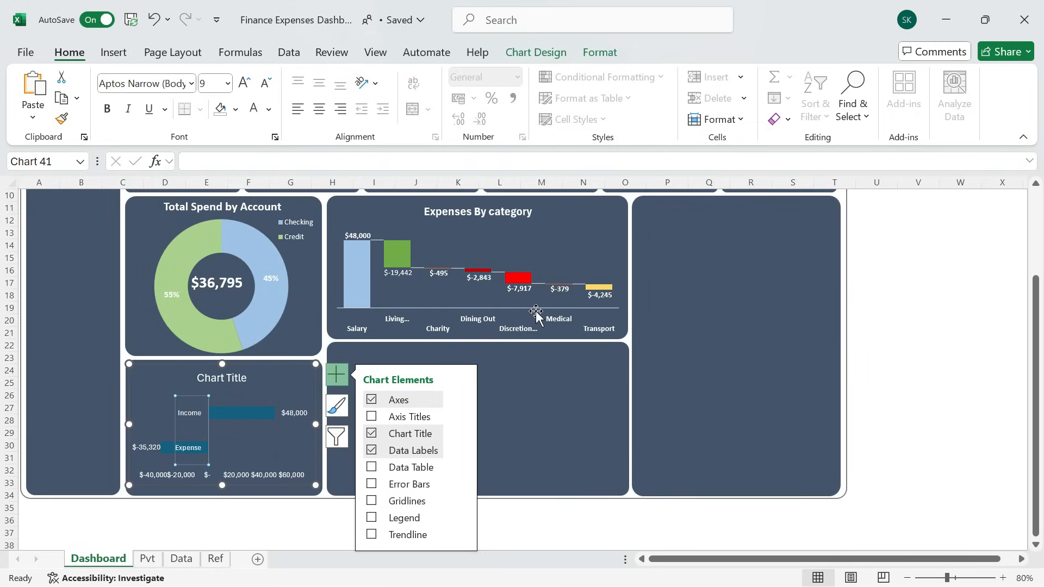
click(918, 370)
Delete the bar chart's value axis and enlarge the plot area vertically within the panel.
click(235, 438)
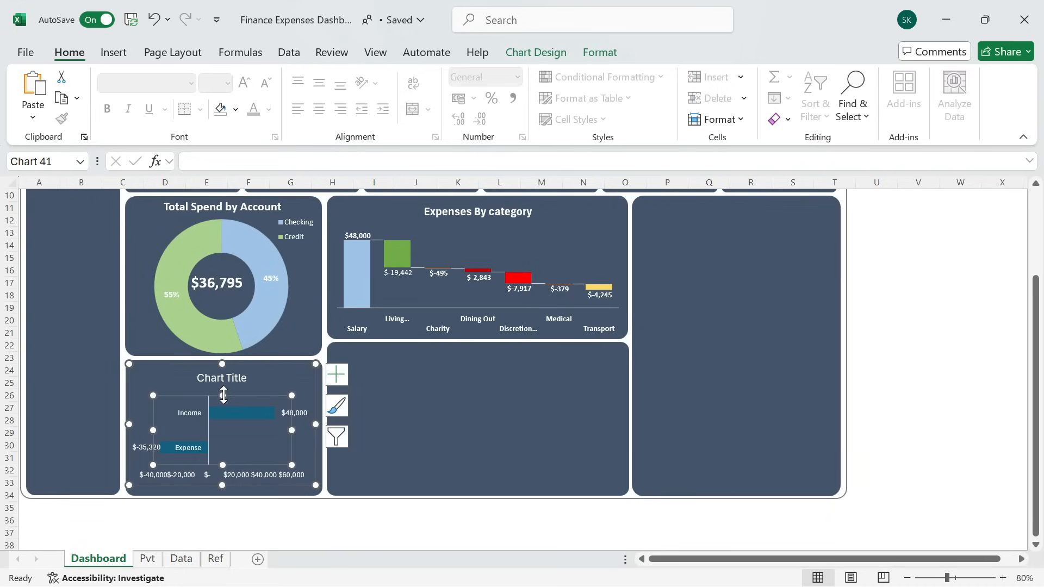
click(255, 478)
key(Delete)
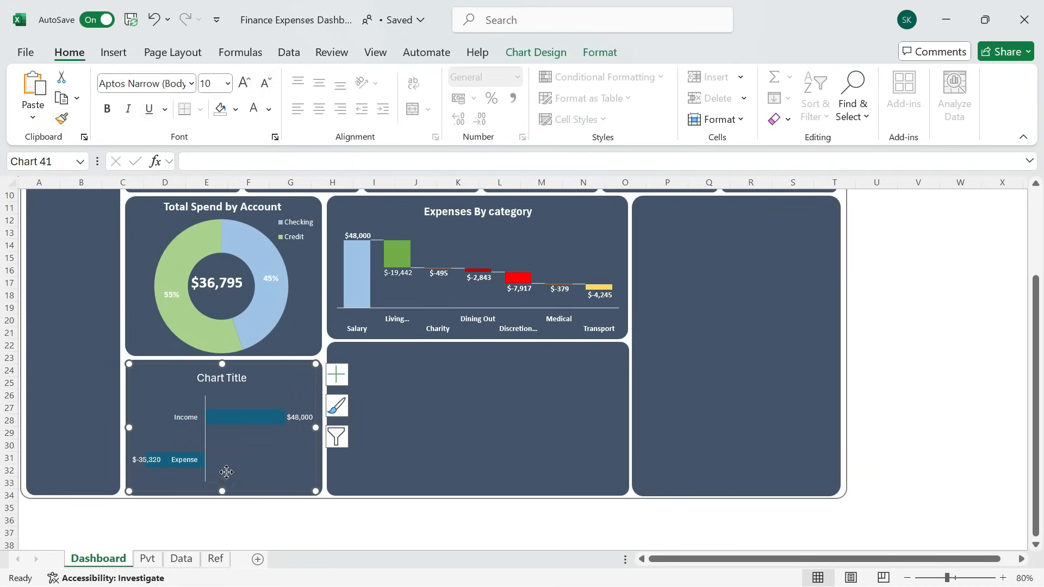
click(226, 471)
drag(222, 482, 222, 487)
drag(222, 396, 223, 392)
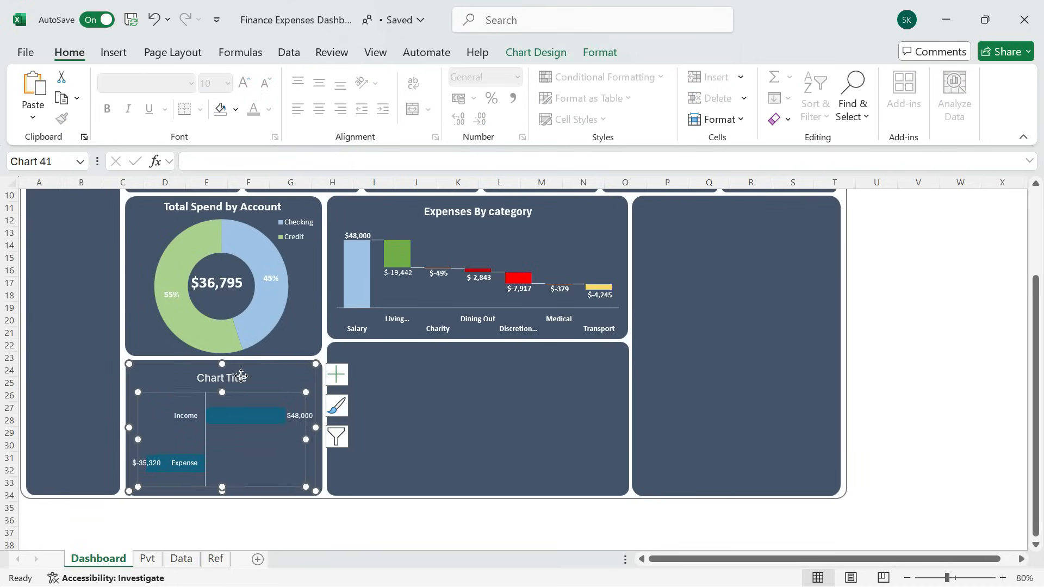
Change the bar chart's title to "Total Income vs Expenses" and format it in bold Calibri.
click(241, 376)
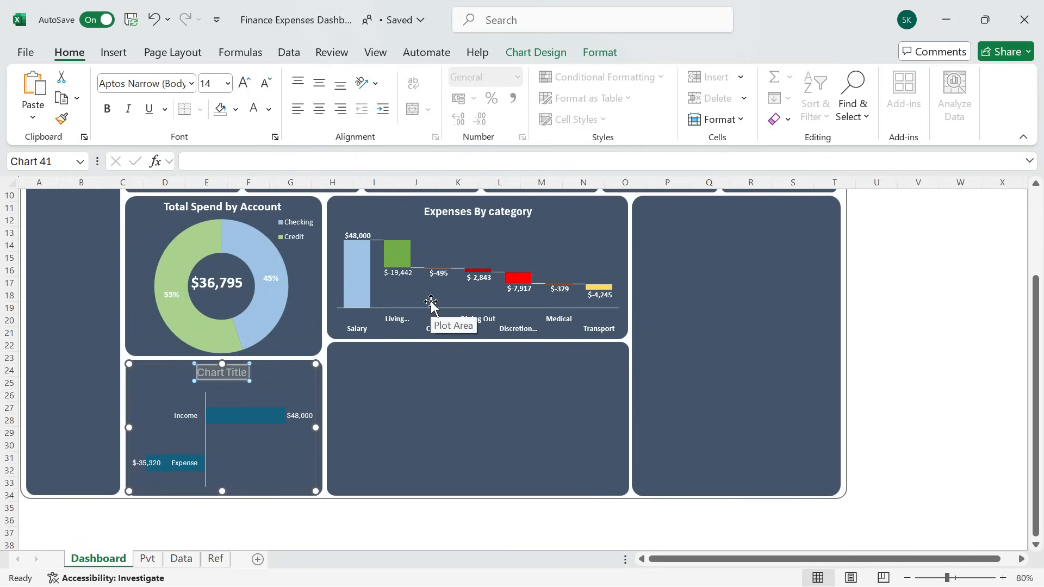
text(Tt)
text(tal Income vs Expenses)
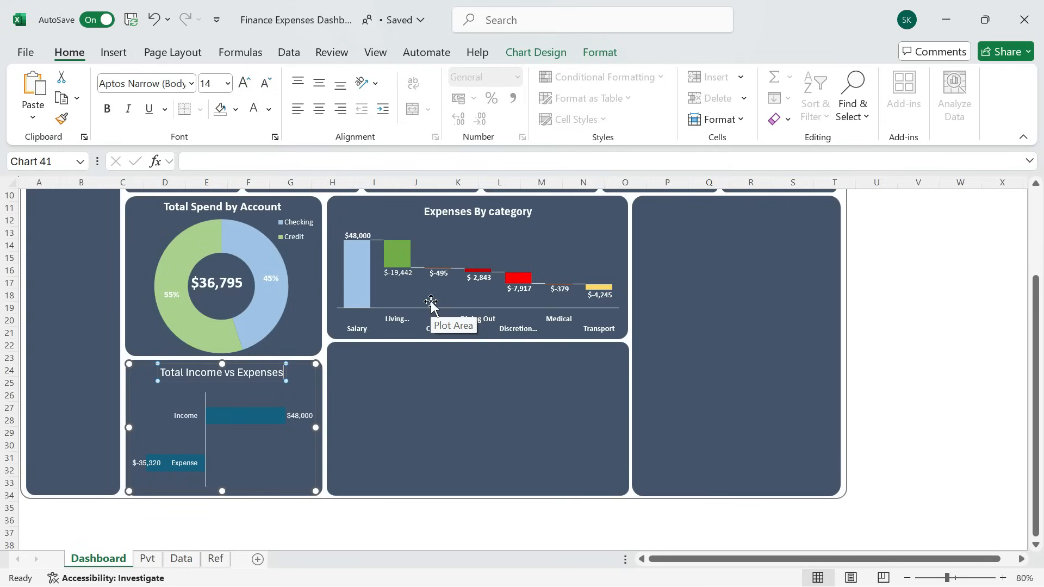
key(ctrl+a)
key(ctrl+b)
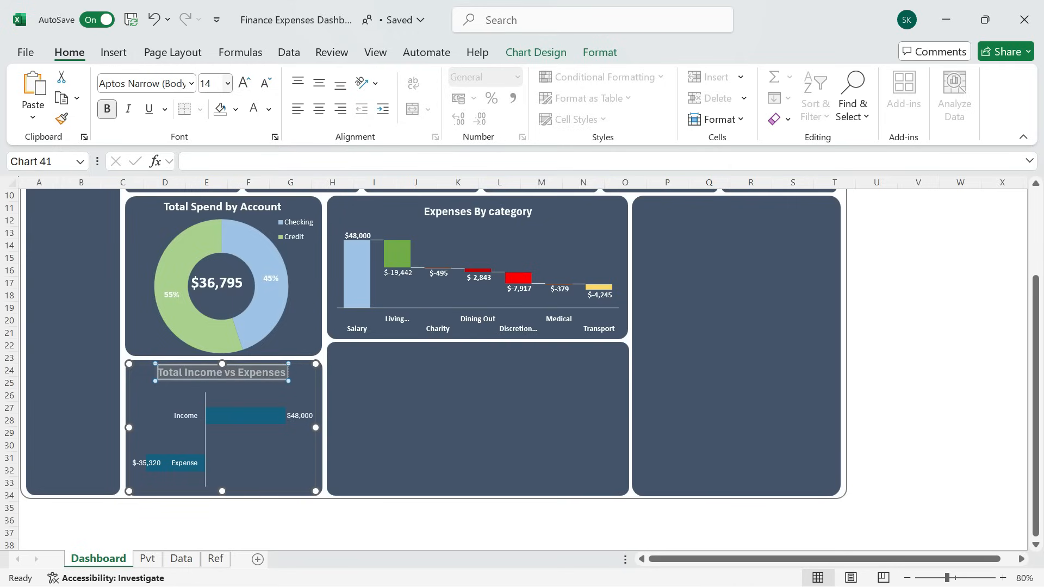
click(191, 83)
click(170, 203)
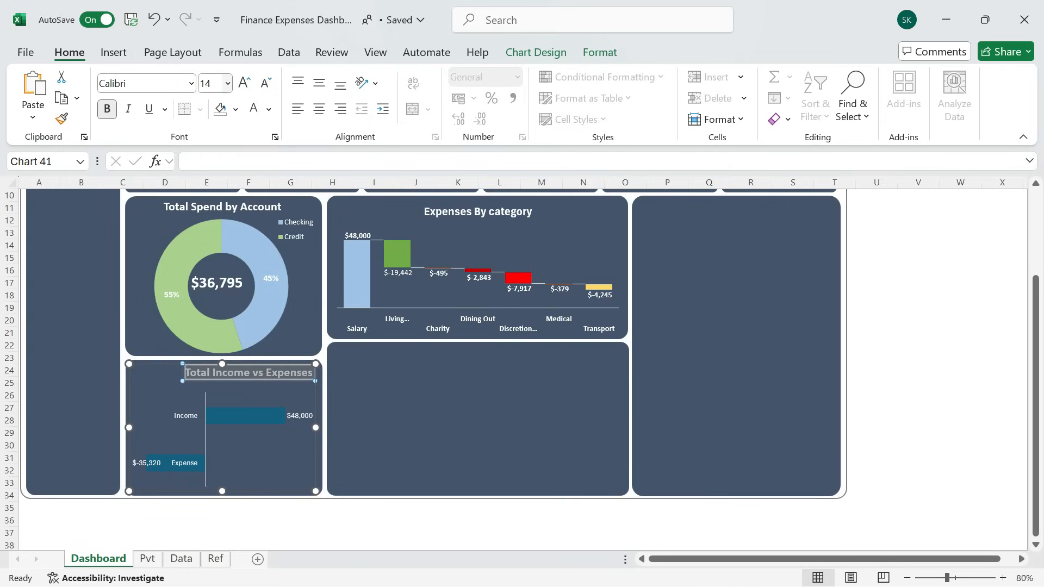
Extend the bar chart's plot area upward to just below the title.
click(236, 409)
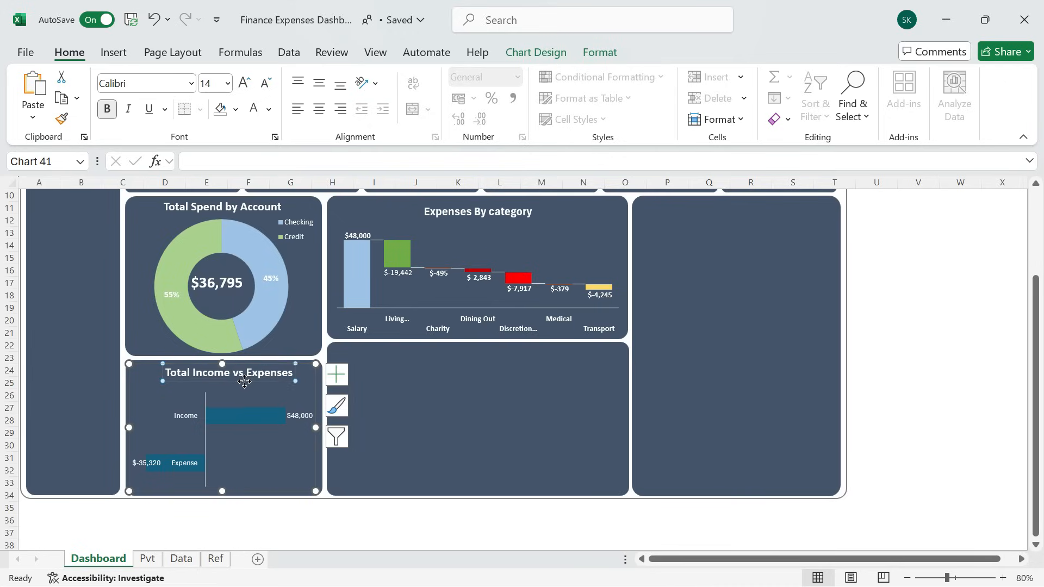
drag(224, 395, 228, 384)
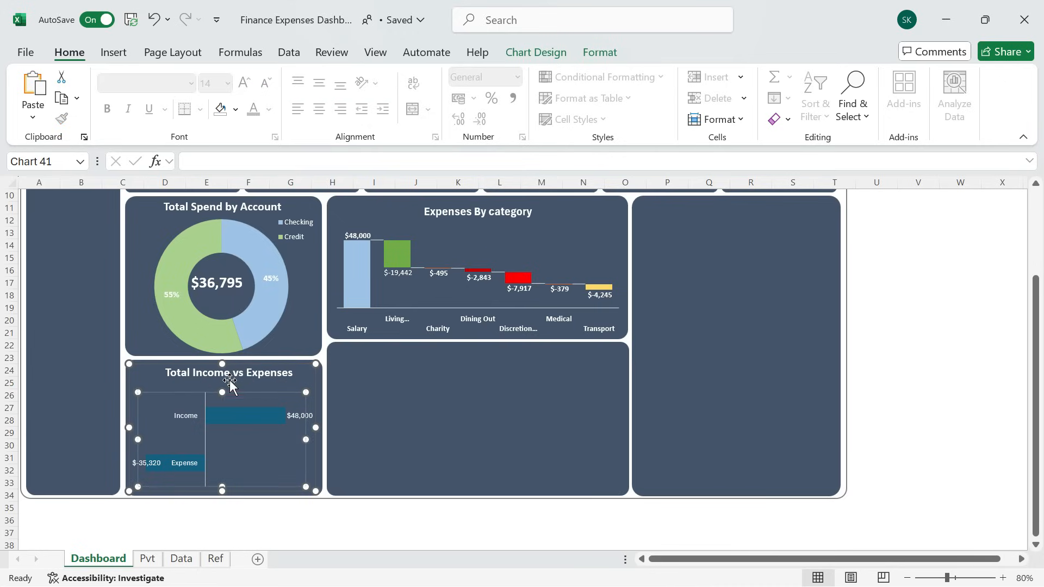
click(519, 384)
Fill only the Income bar of the Total Income vs Expenses chart with the custom colour #00B050.
click(248, 412)
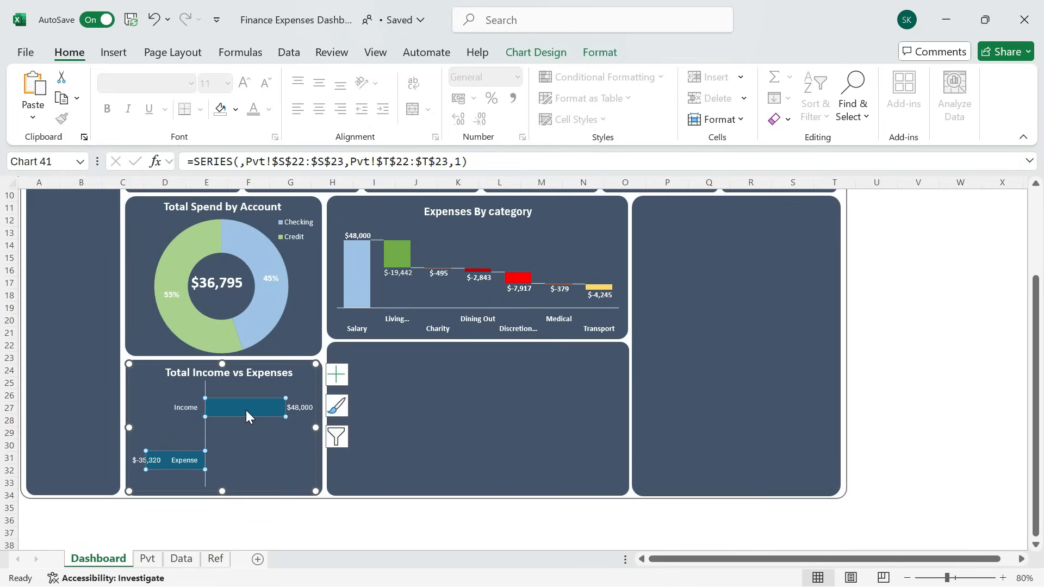
double_click(245, 410)
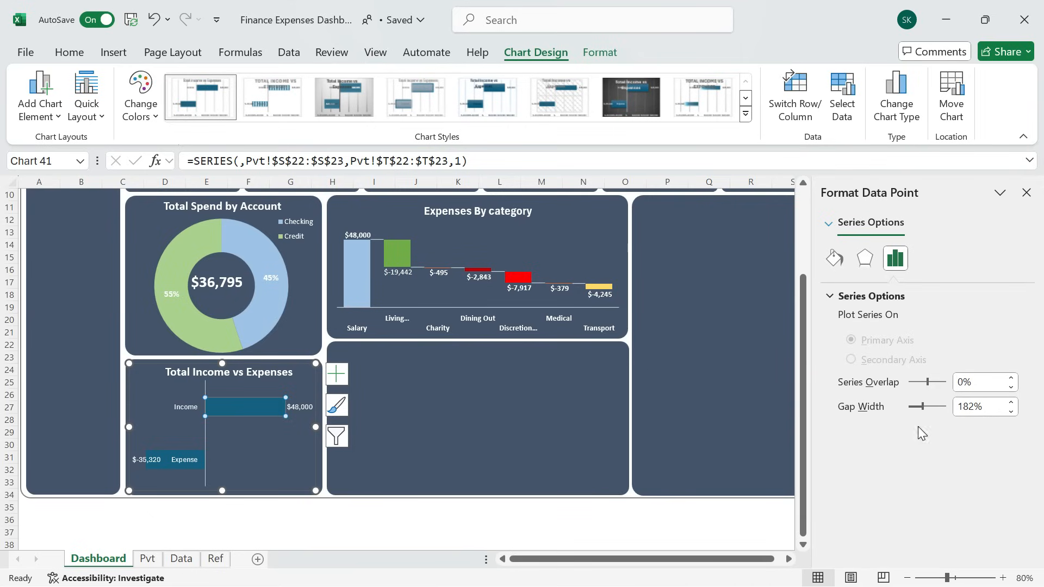
click(287, 466)
click(237, 411)
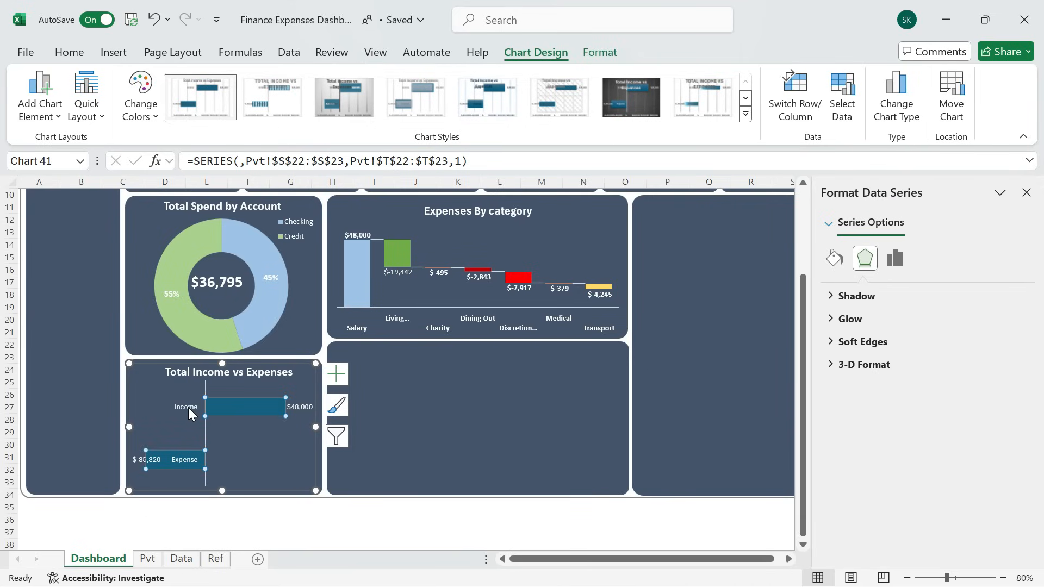
right_click(239, 406)
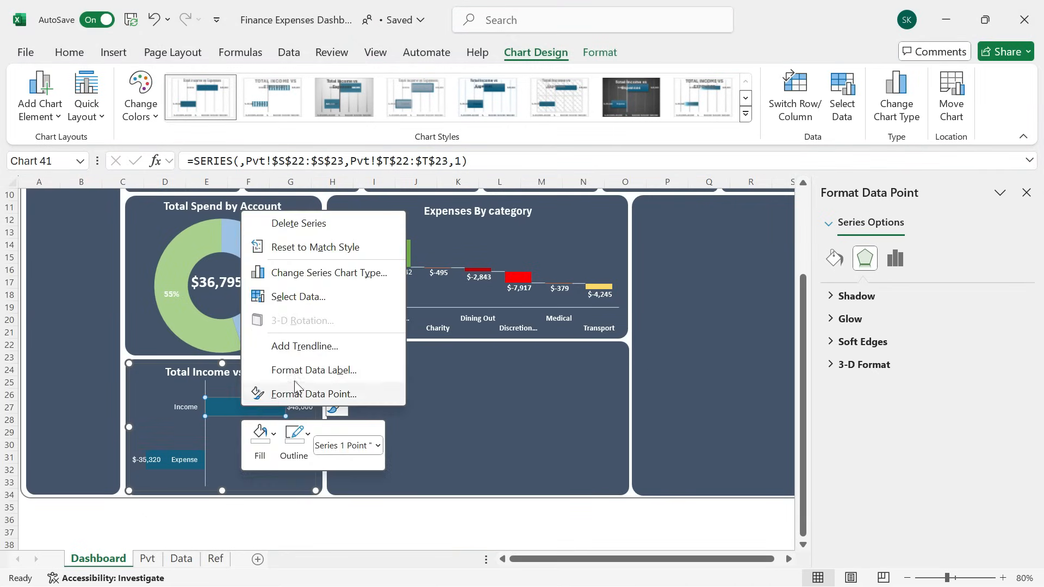
click(273, 433)
click(310, 340)
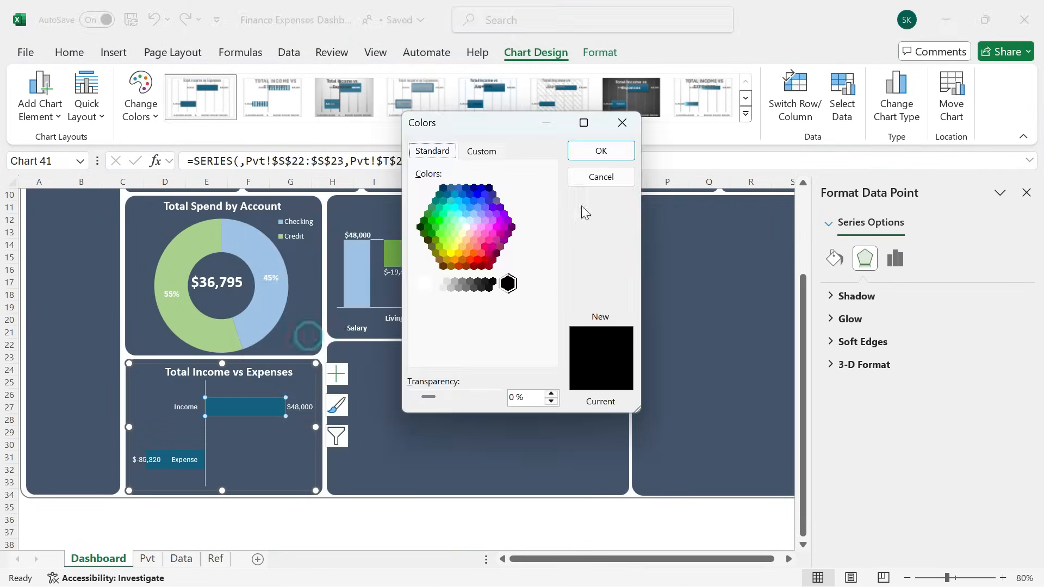
click(482, 151)
drag(511, 351, 435, 351)
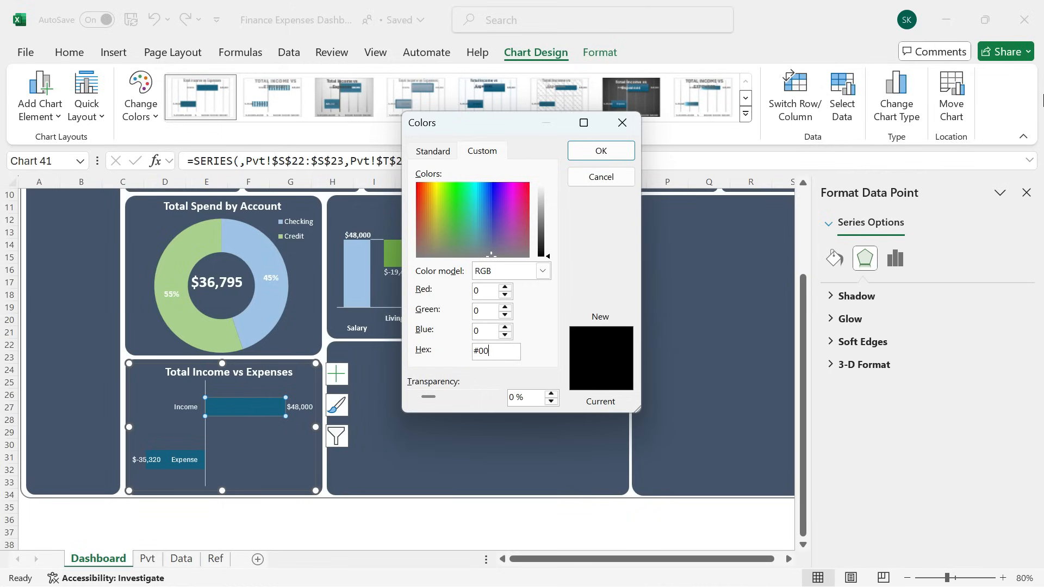
key(Return)
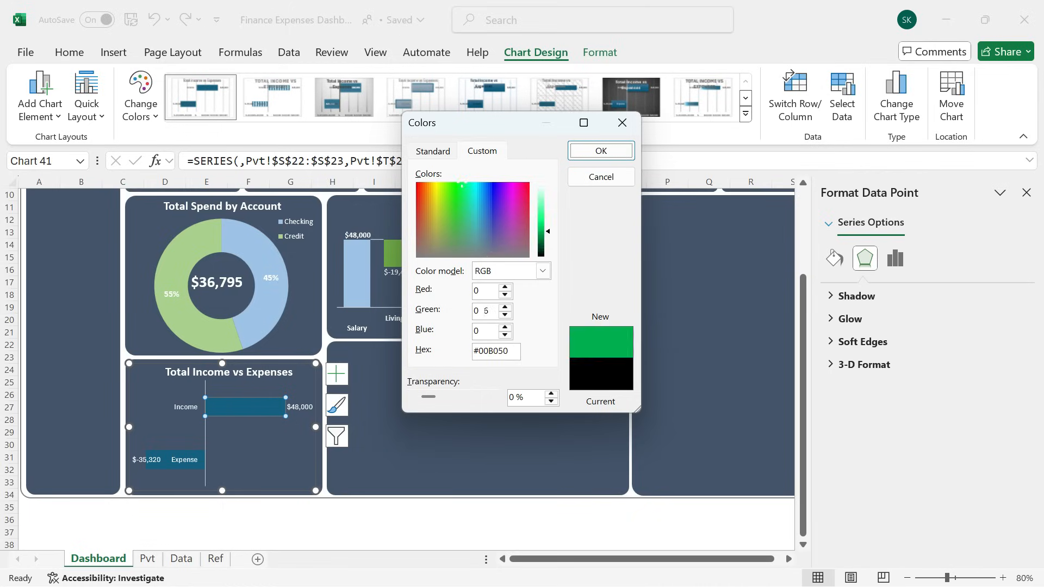
click(446, 439)
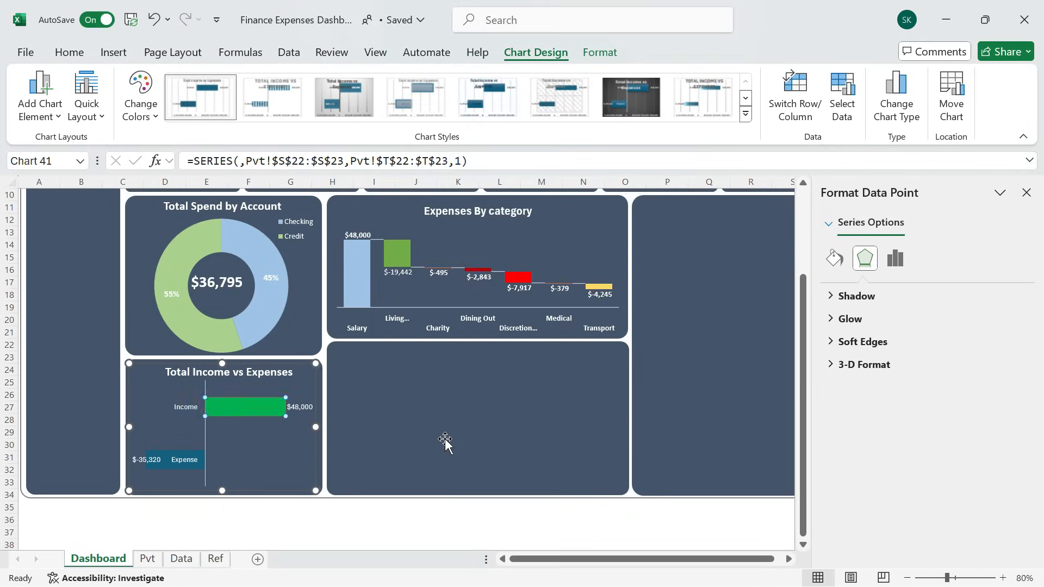
Fill only the Expense bar of the Total Income vs Expenses chart with the custom colour #FF0000.
click(186, 466)
click(188, 465)
click(166, 465)
click(167, 464)
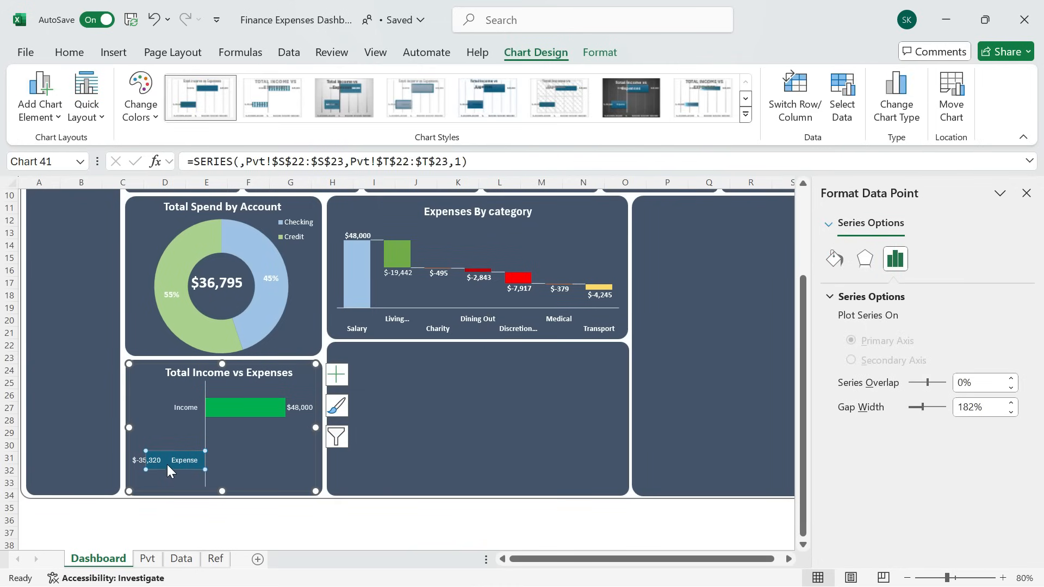
right_click(167, 464)
click(188, 499)
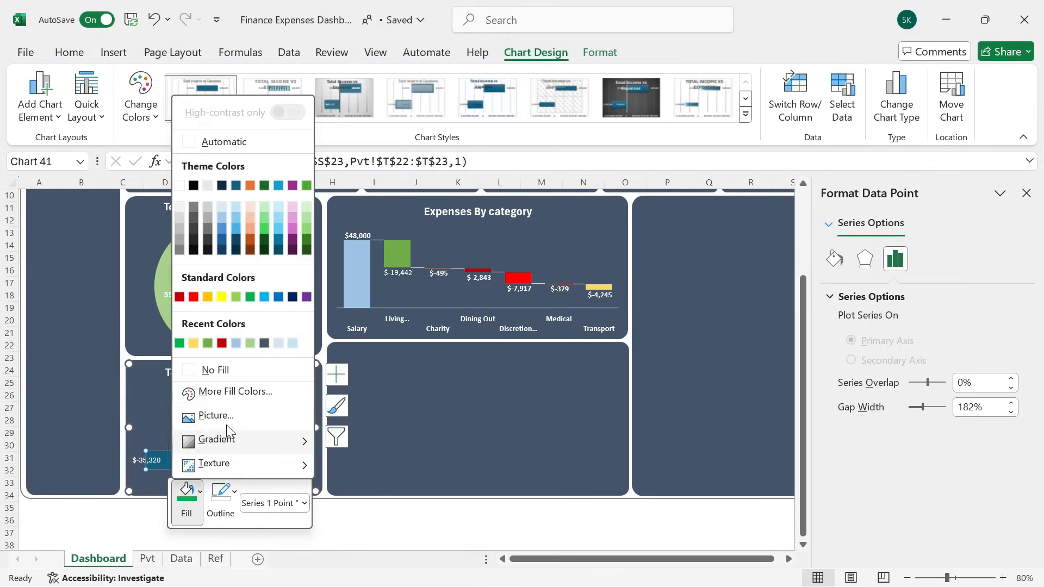
click(238, 392)
click(493, 152)
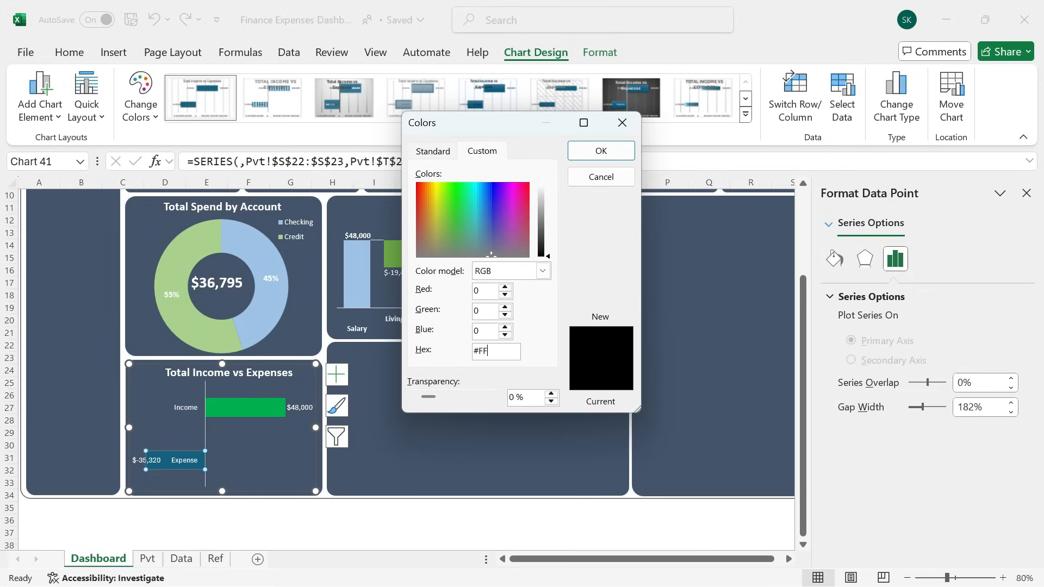
text(FF0000)
key(Return)
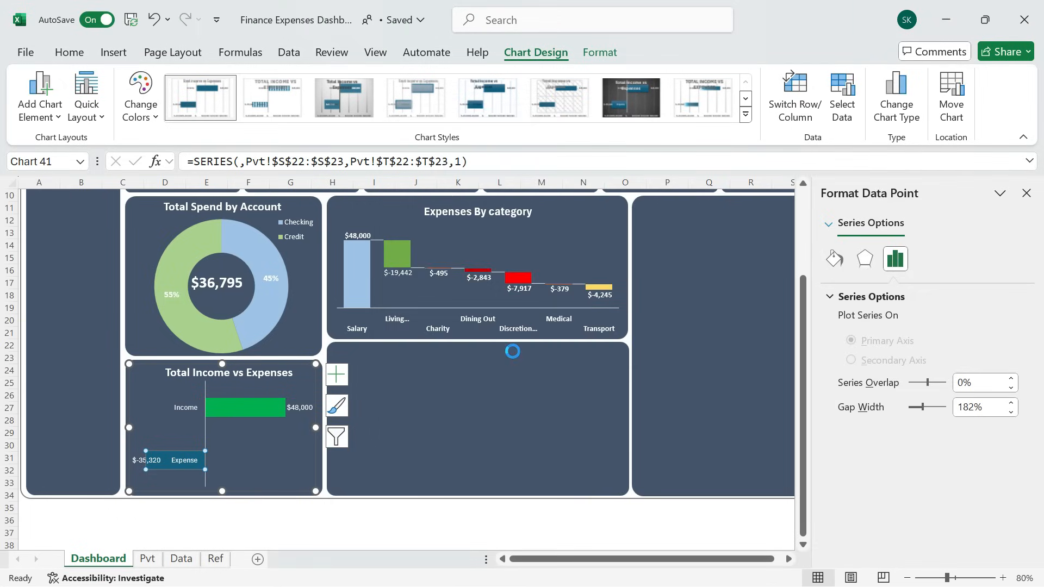
Move the Expense bar's value label across to the opposite side of the vertical axis and turn off its leader lines.
click(139, 458)
click(138, 459)
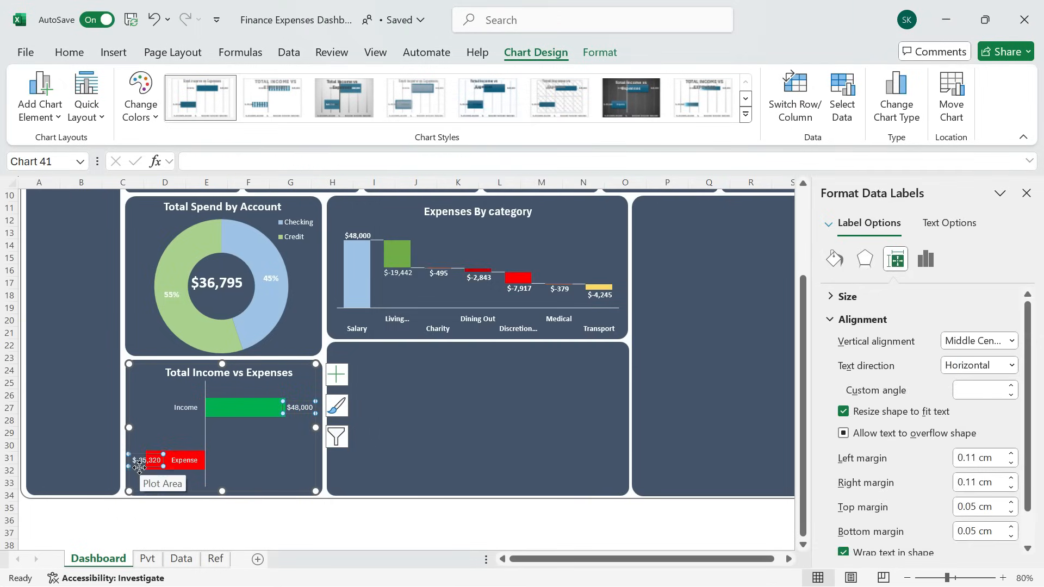
drag(139, 459, 232, 466)
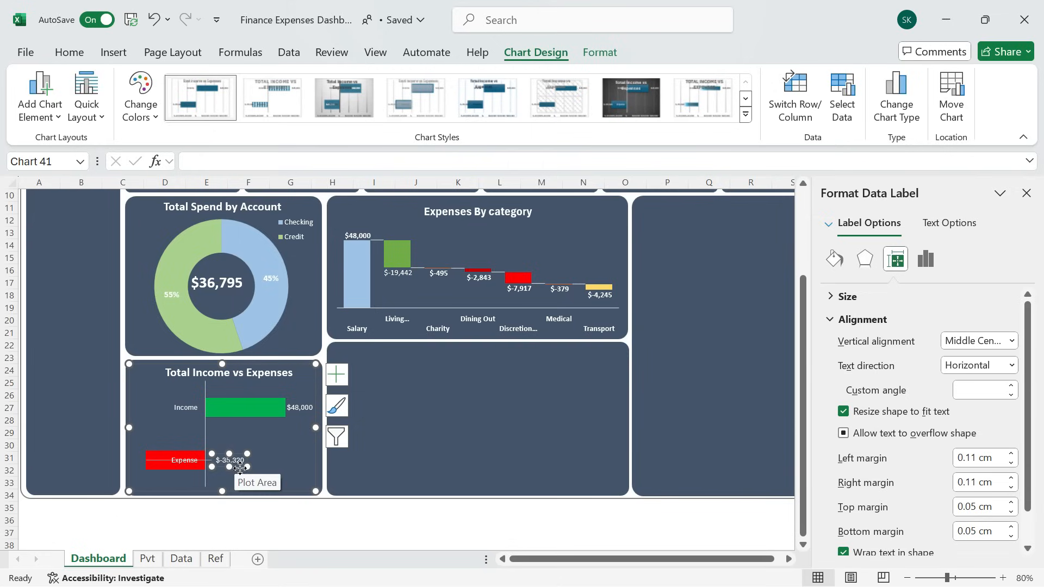
scroll(923, 413, down, 2)
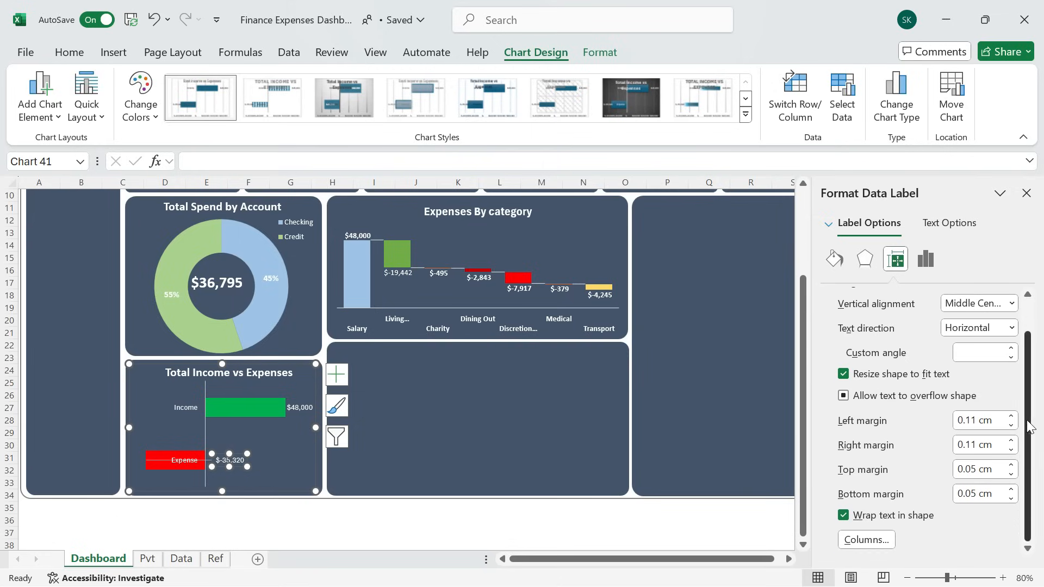
click(926, 259)
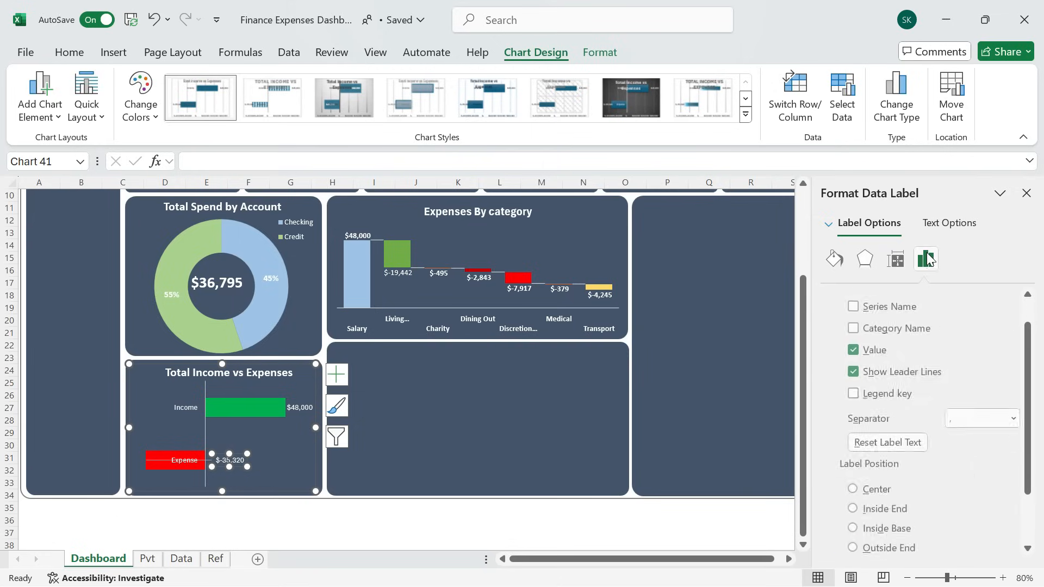
click(891, 373)
click(419, 431)
Format the Income and Expense category axis labels in bold Calibri, size 11.
click(185, 406)
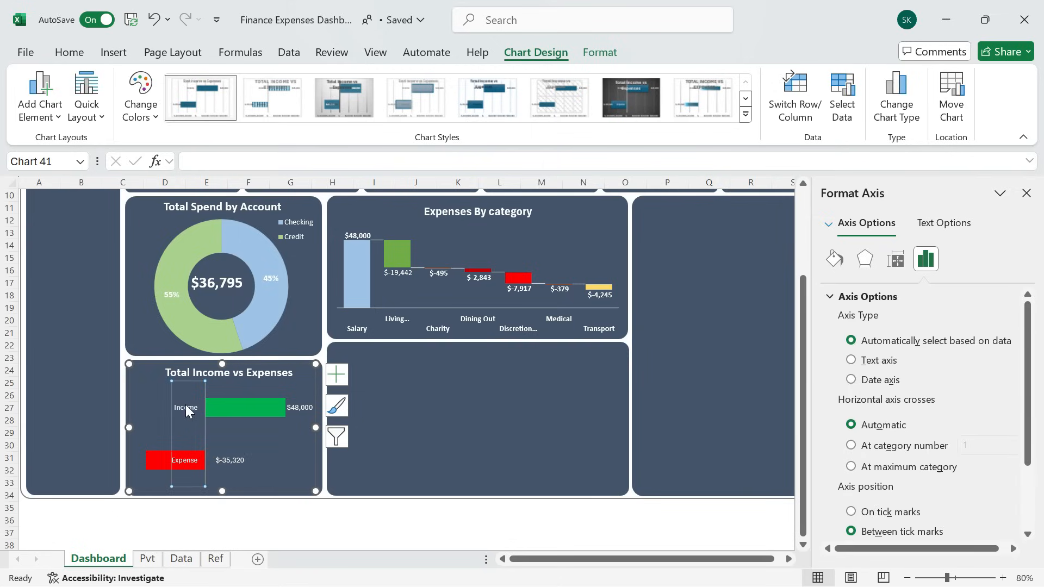
click(69, 53)
click(191, 83)
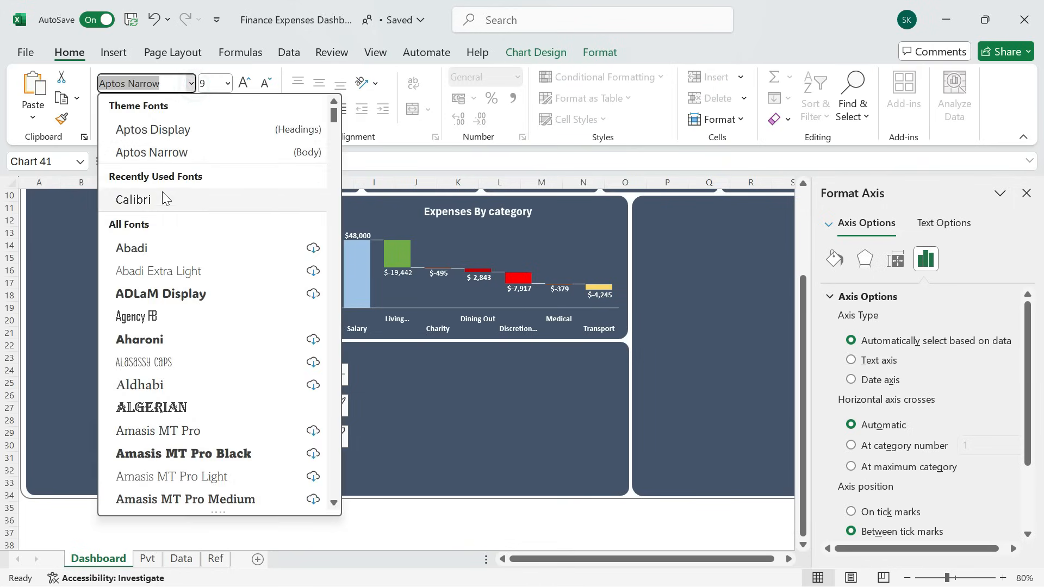
click(162, 196)
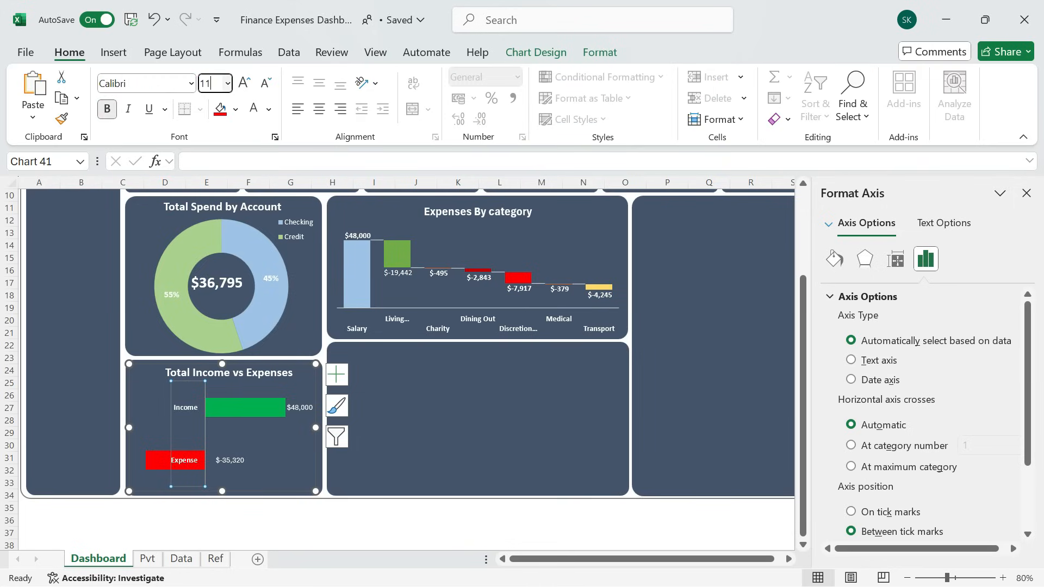
text(11)
key(Return)
Format the value labels of the Total Income vs Expenses chart in bold Calibri, size 11.
click(309, 409)
click(190, 83)
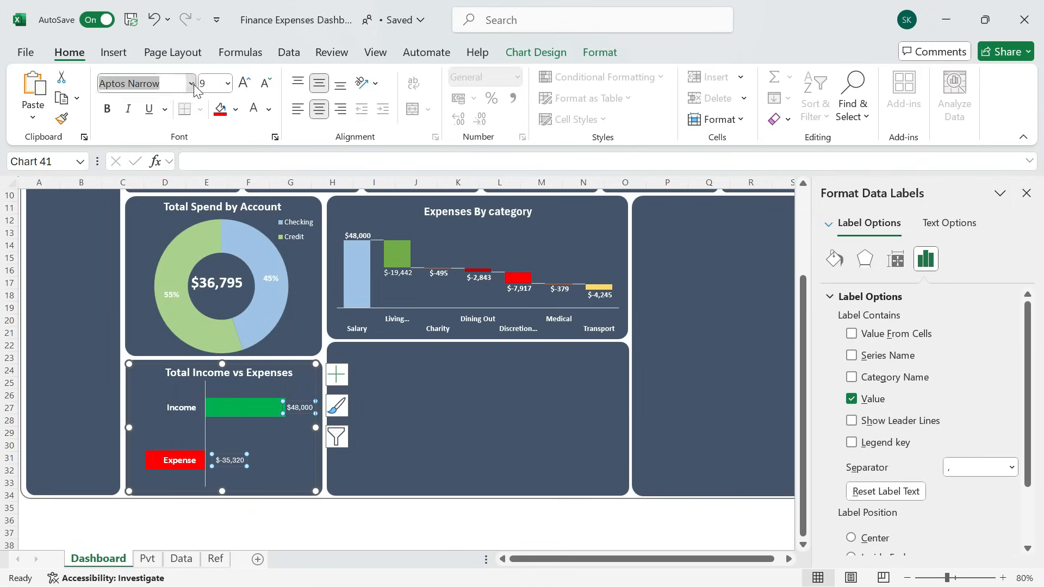
click(151, 198)
key(Return)
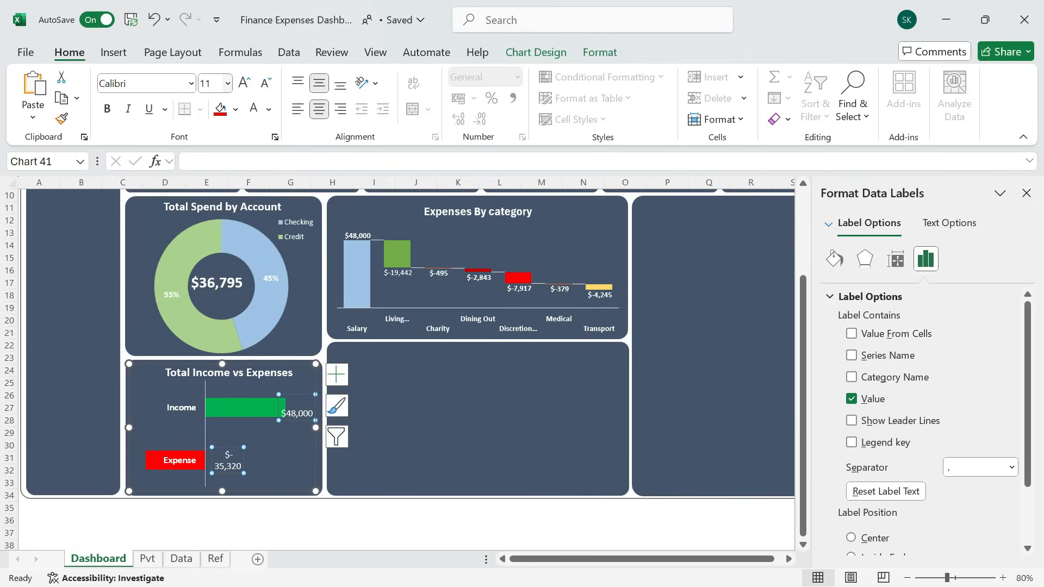
key(ctrl+b)
click(466, 392)
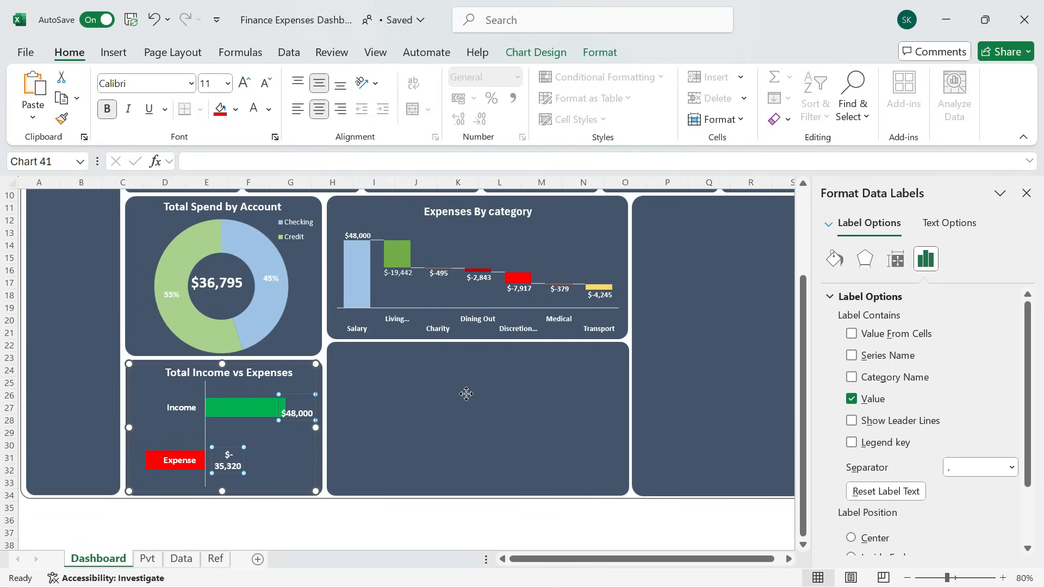
Narrow the plot area of the Total Income vs Expenses chart and widen the chart slightly within its panel.
click(231, 436)
drag(305, 433, 295, 434)
drag(316, 428, 320, 428)
Widen the Expense bar's value label so its amount fits on a single line.
click(233, 466)
click(235, 466)
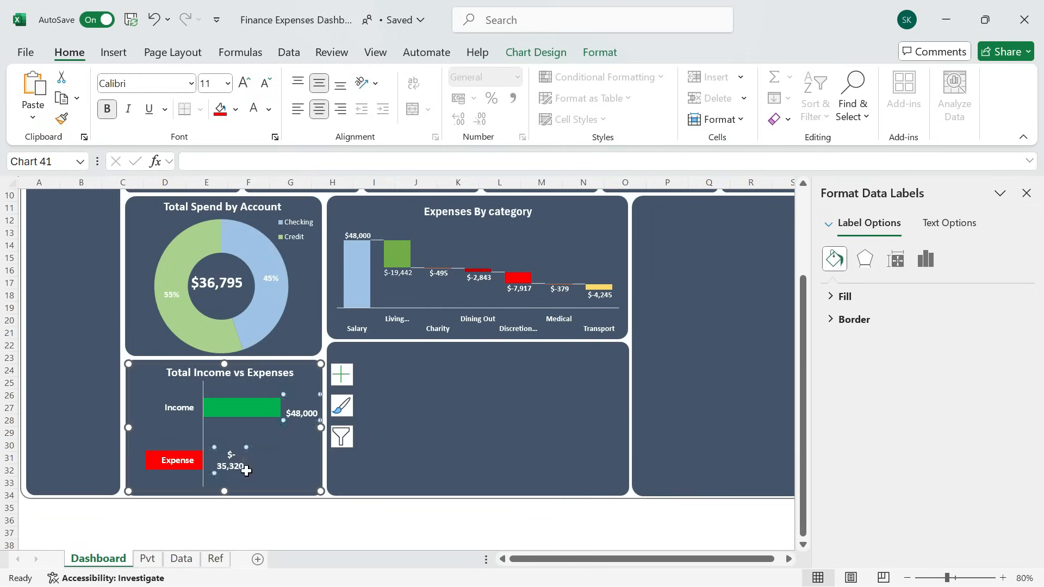
drag(244, 461, 252, 460)
click(435, 450)
Widen the plot area slightly and align the Income value label with the end of its bar.
click(300, 414)
click(301, 413)
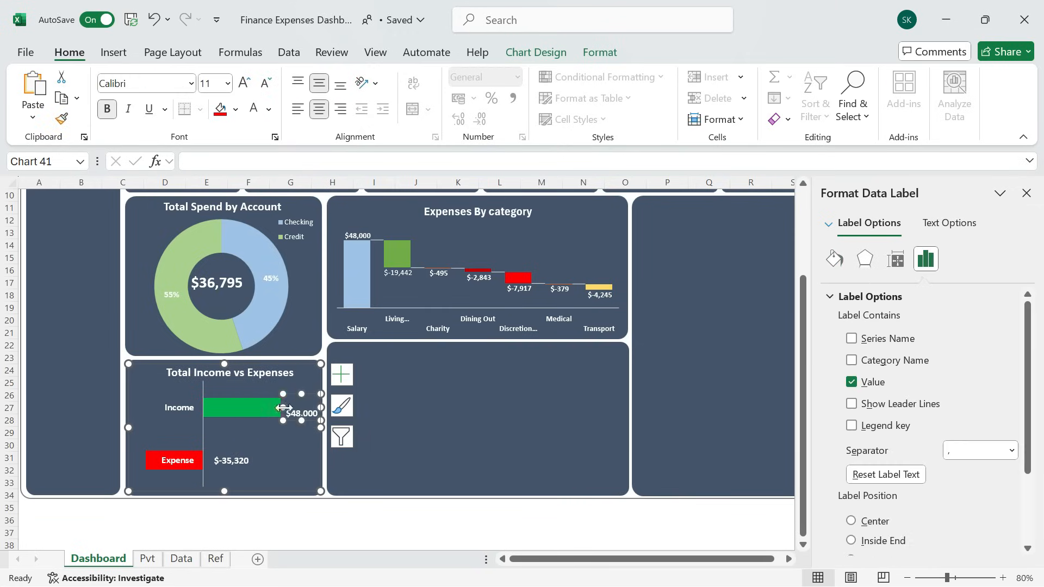
click(282, 433)
mouse_move(295, 434)
mouse_down()
mouse_move(286, 433)
mouse_move(321, 408)
mouse_move(301, 433)
mouse_up()
click(302, 415)
click(304, 414)
click(427, 412)
click(249, 461)
click(249, 461)
click(271, 412)
click(281, 432)
click(444, 428)
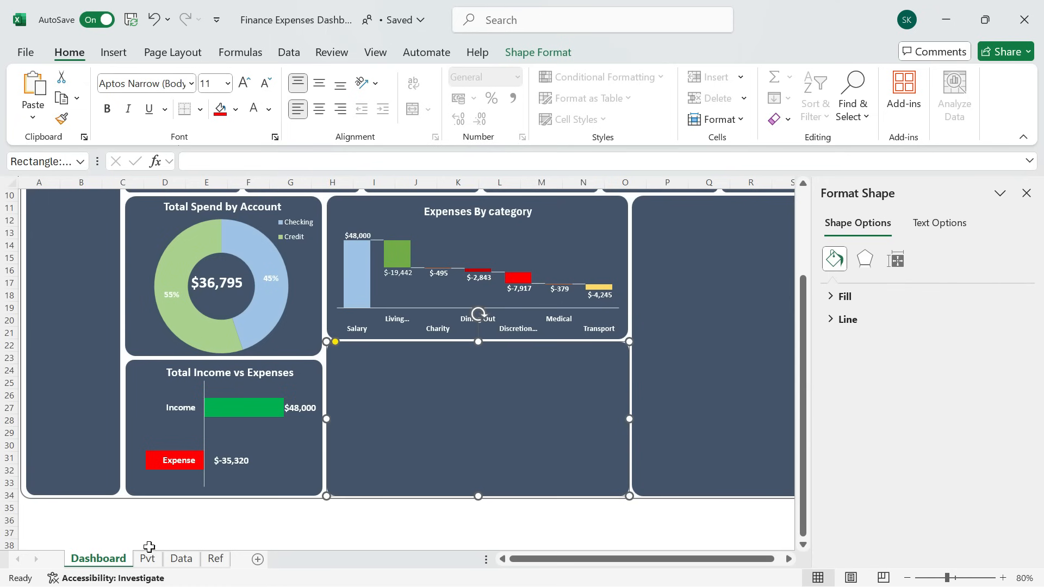
Insert a clustered column chart from the monthly Expenses and Salary table in G22:I34 on the Pvt sheet.
click(148, 559)
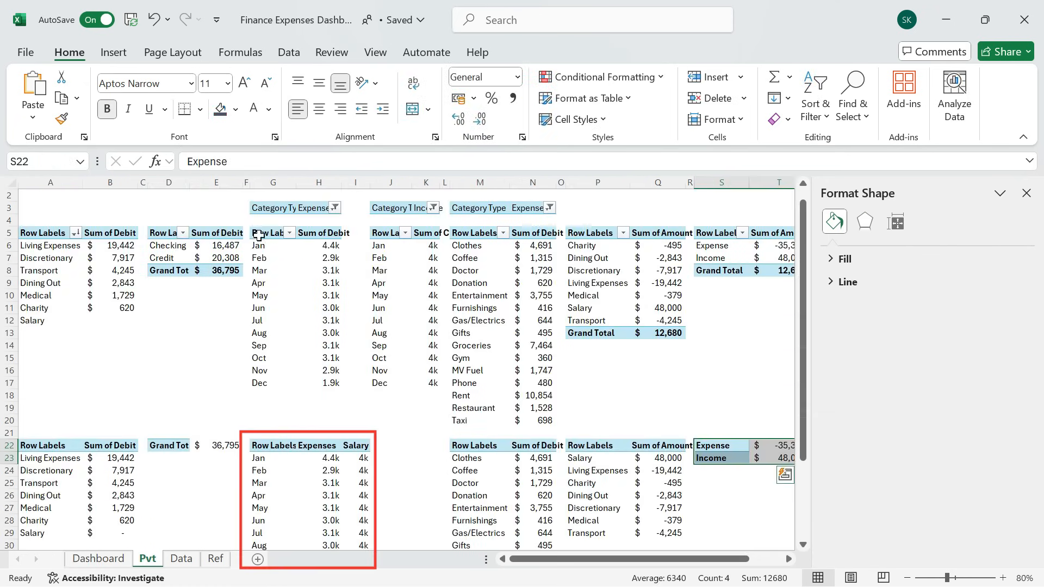
drag(260, 449, 359, 460)
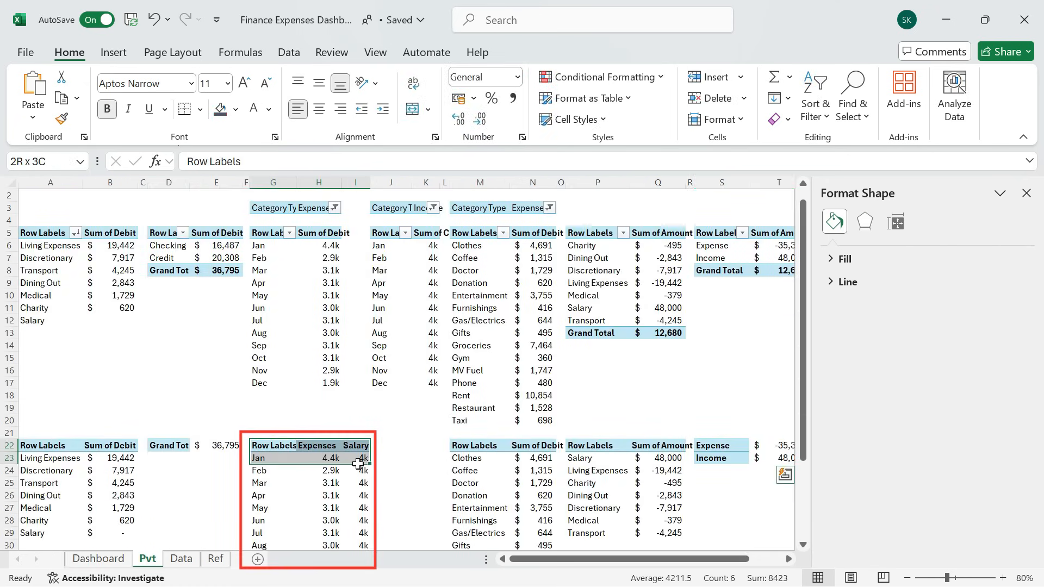
scroll(349, 485, down, 1)
scroll(349, 485, down, 2)
shift+click(360, 482)
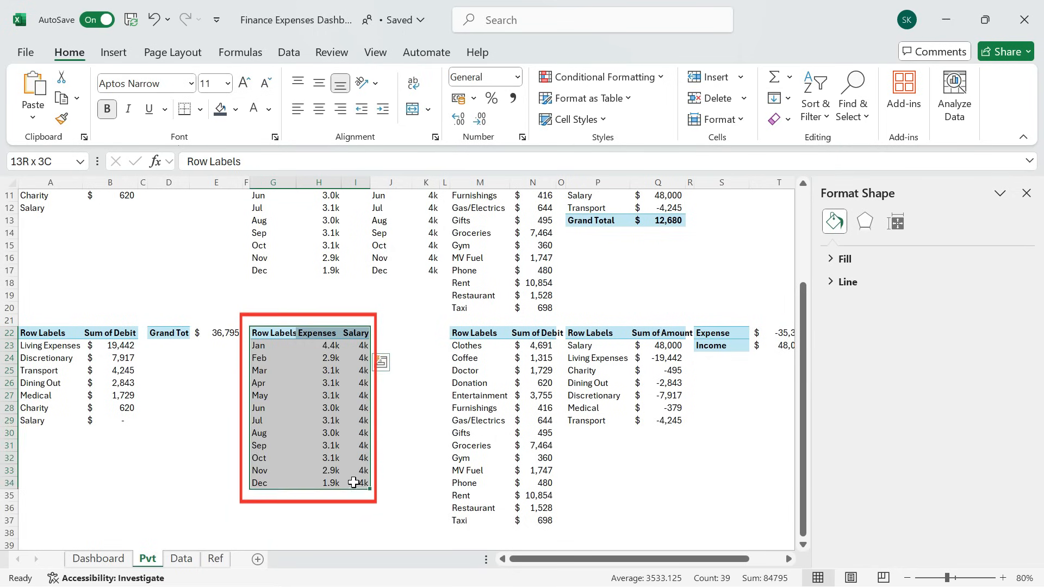
click(115, 53)
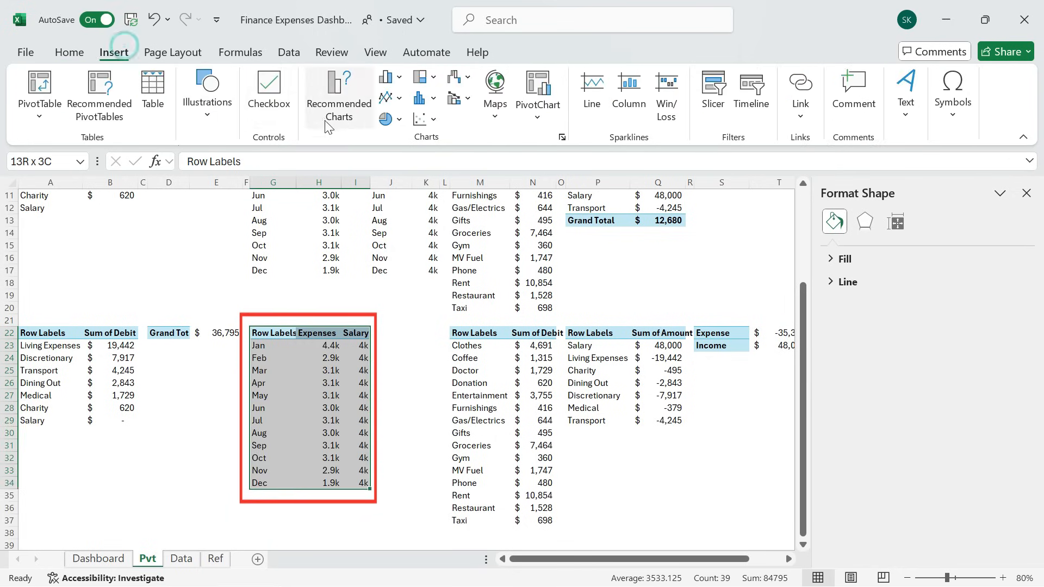
click(346, 111)
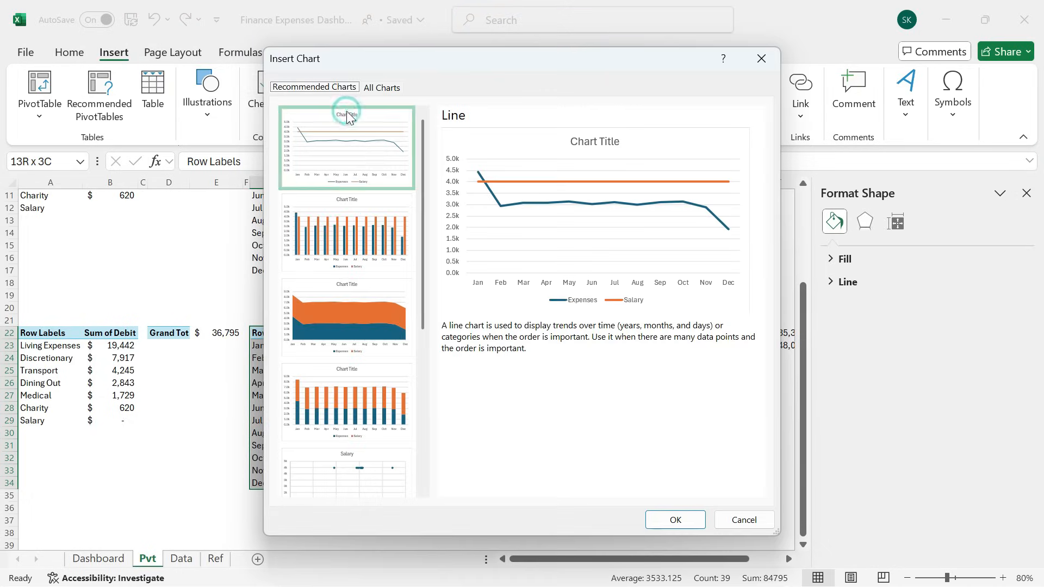
click(353, 249)
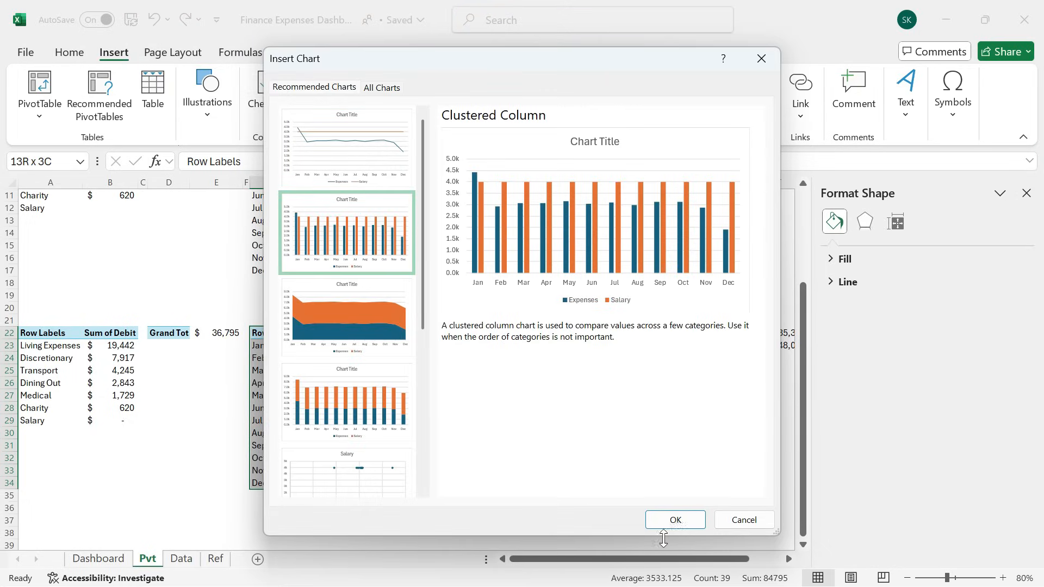
click(674, 520)
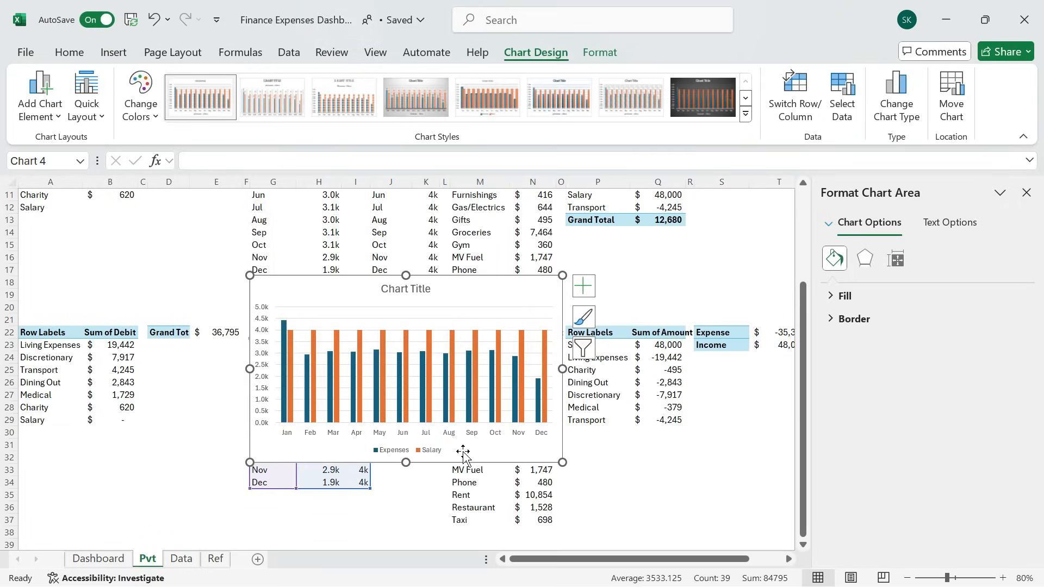
Move the column chart to the Dashboard sheet and resize it to fill the empty panel below the Expenses By category chart.
key(ctrl+x)
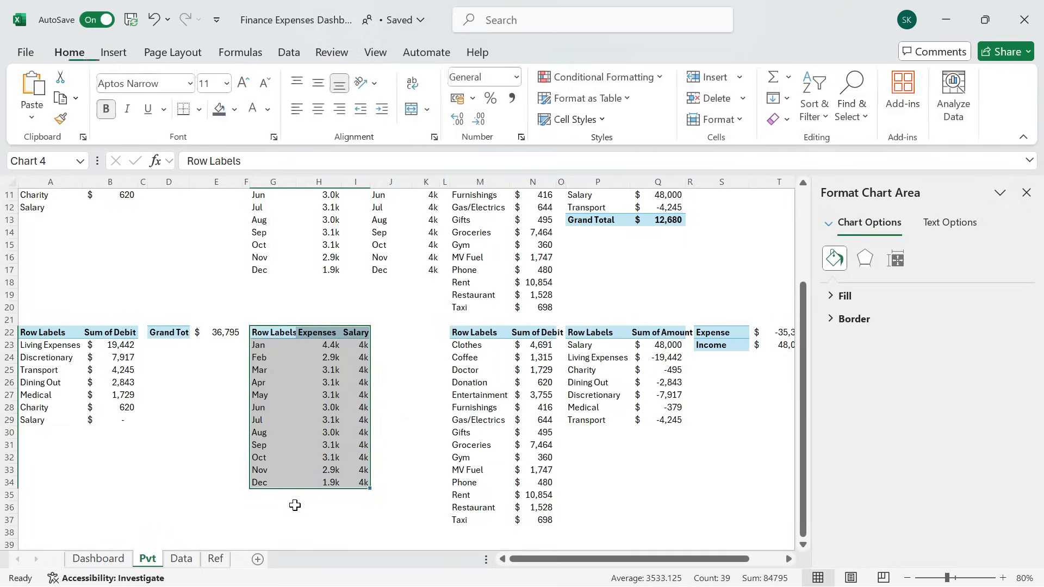
click(115, 562)
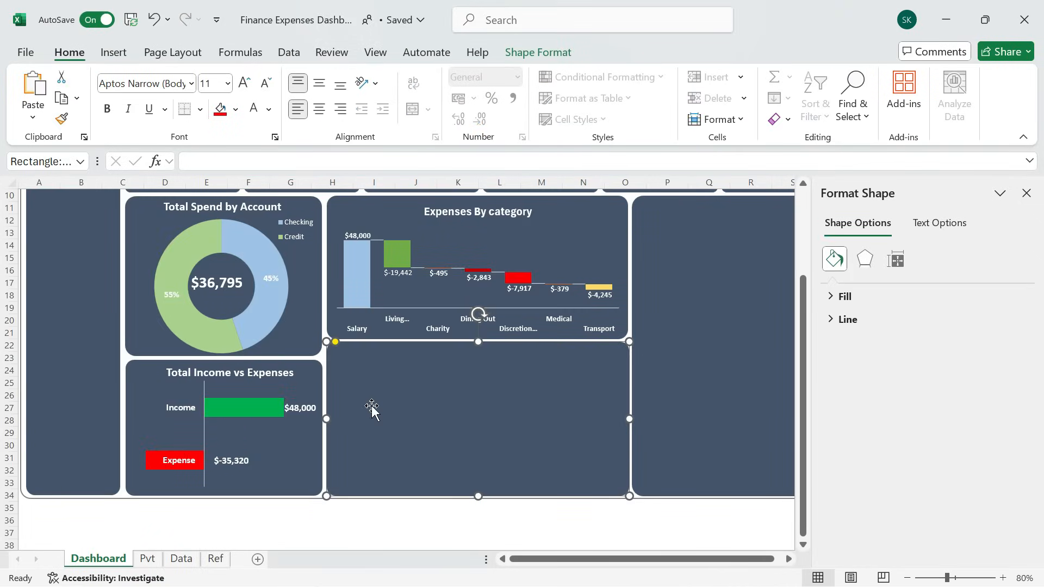
key(ctrl+v)
drag(396, 359, 400, 360)
drag(643, 532, 603, 483)
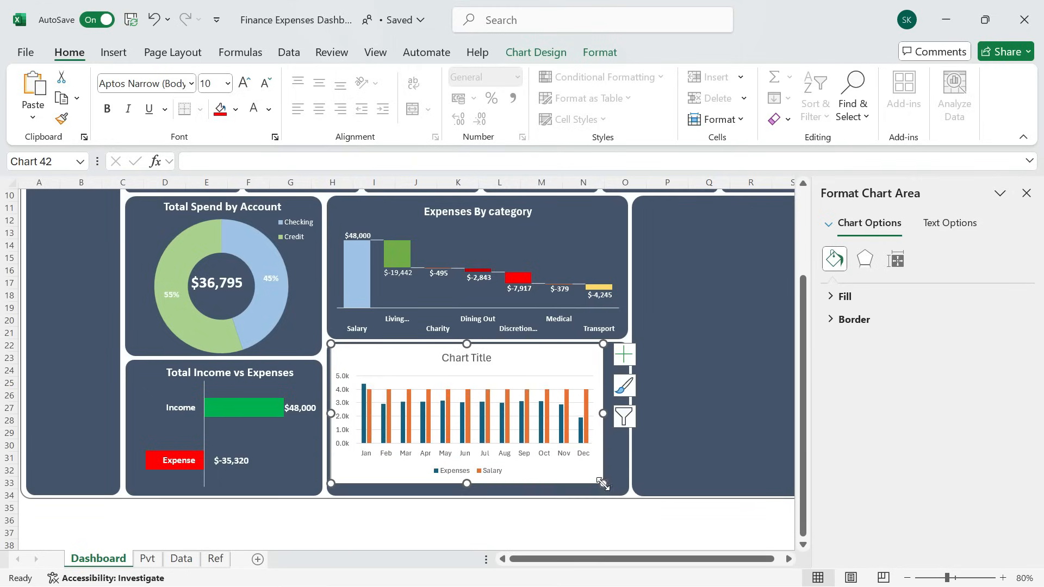
drag(603, 414, 625, 414)
drag(478, 484, 478, 493)
click(1026, 193)
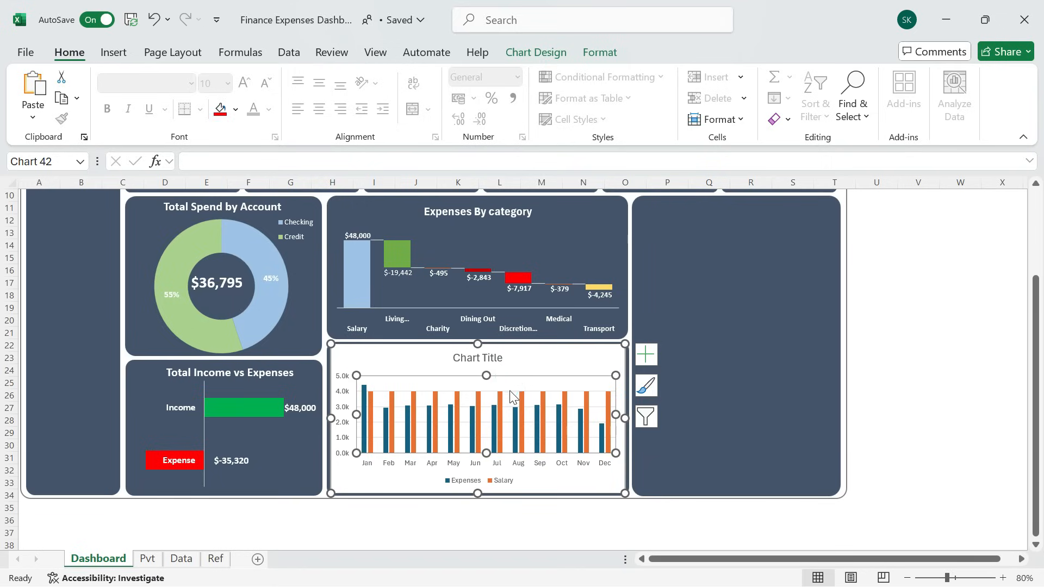
Delete the column chart's value axis and legend.
click(351, 408)
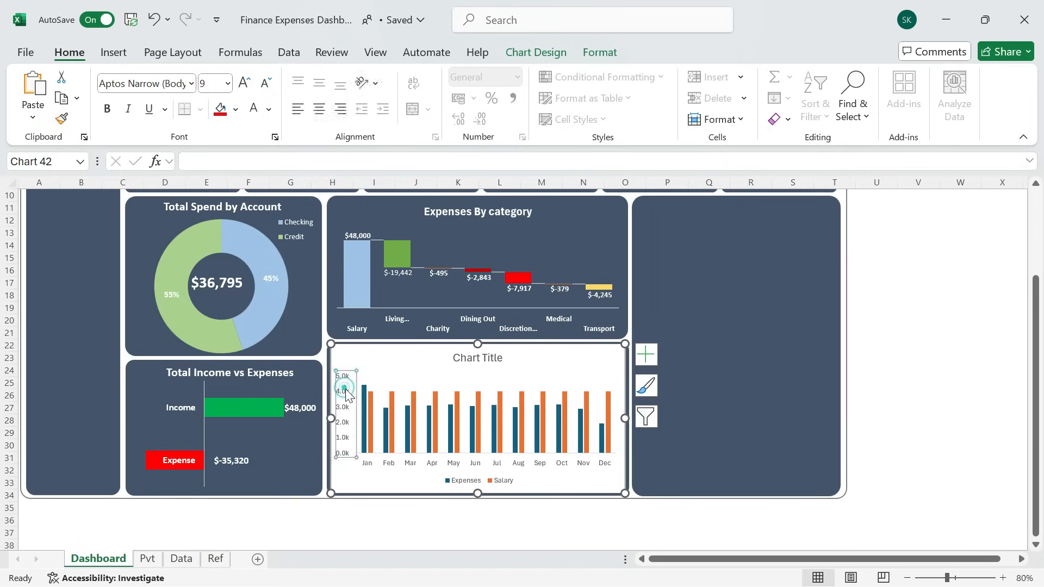
key(Delete)
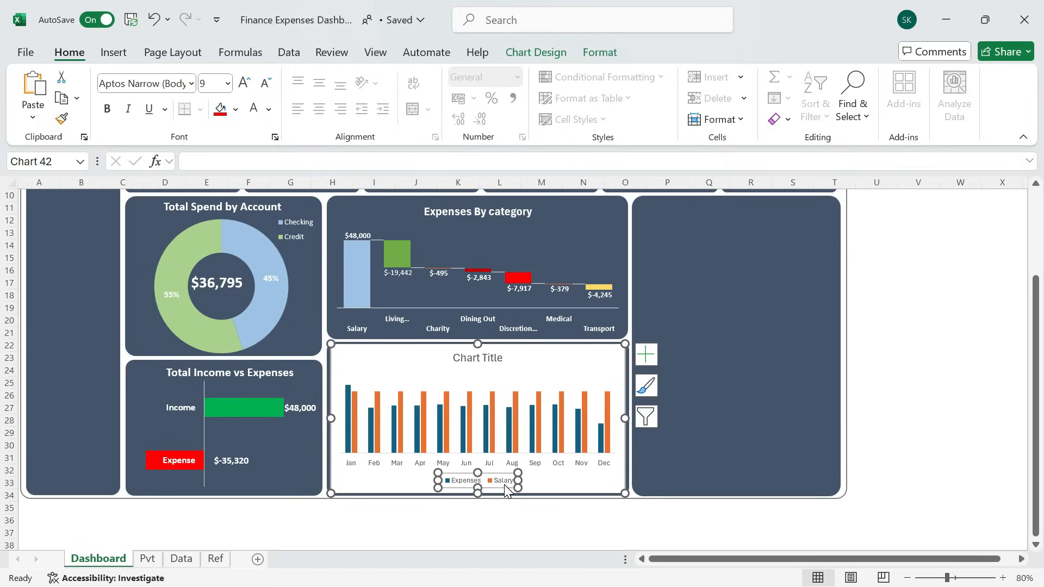
key(Delete)
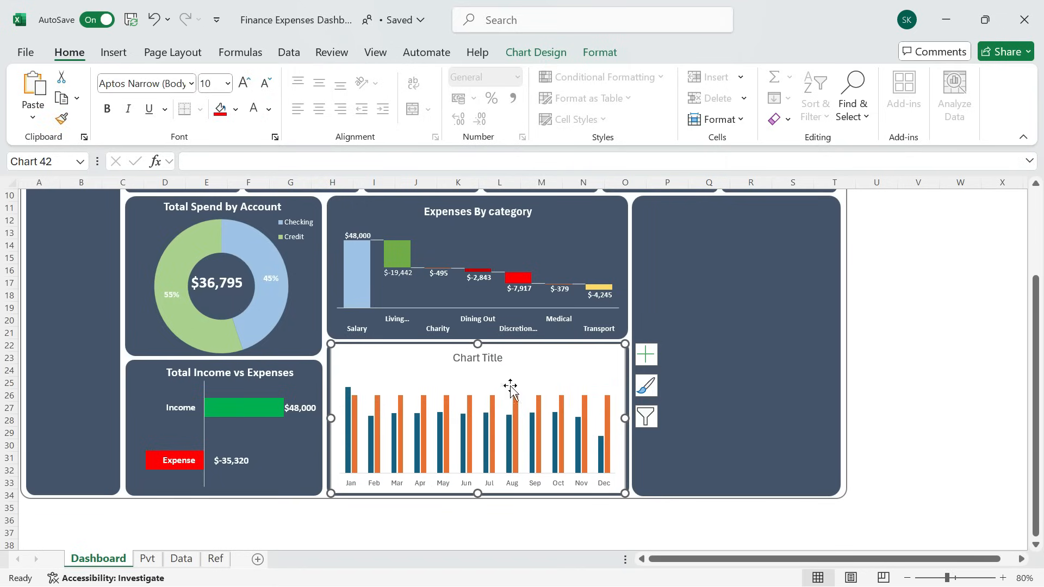
Set the column chart's title to "Monthly Net Income vs Expenses".
click(472, 359)
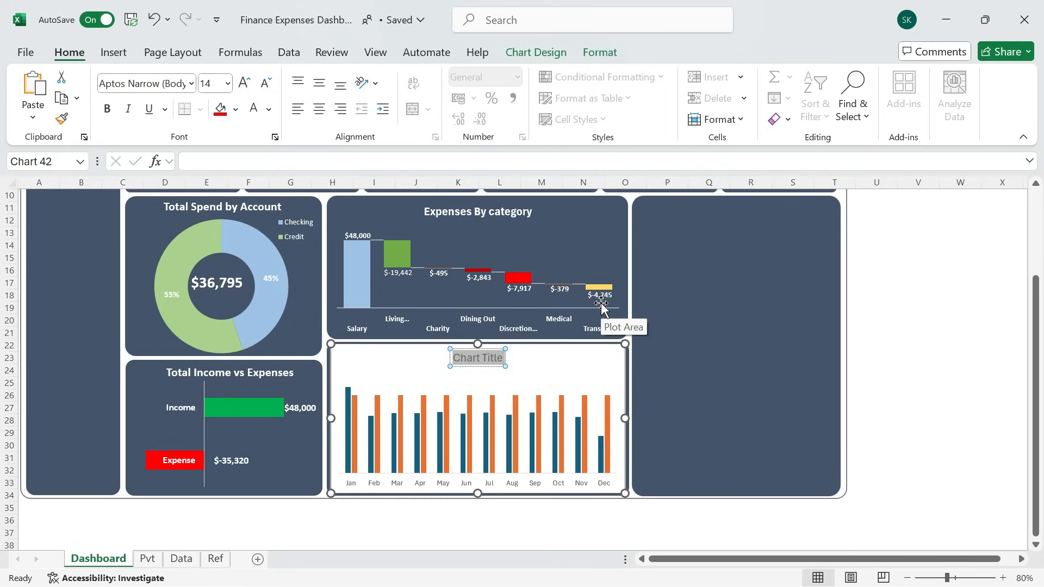
text(Monthly Net Inc)
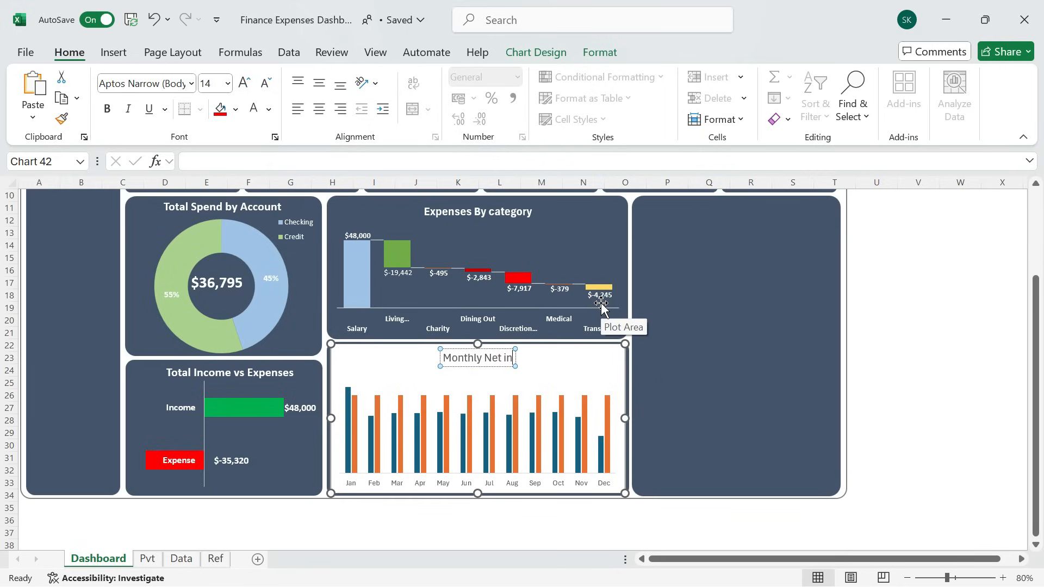
text(ome vs E)
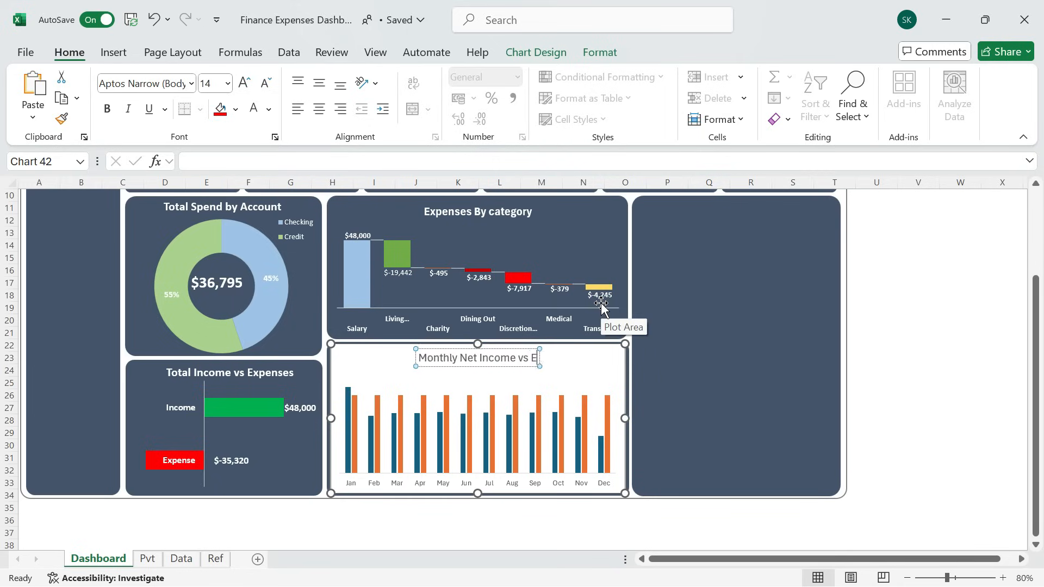
text(xpenses)
key(ctrl+a)
key(ctrl+c)
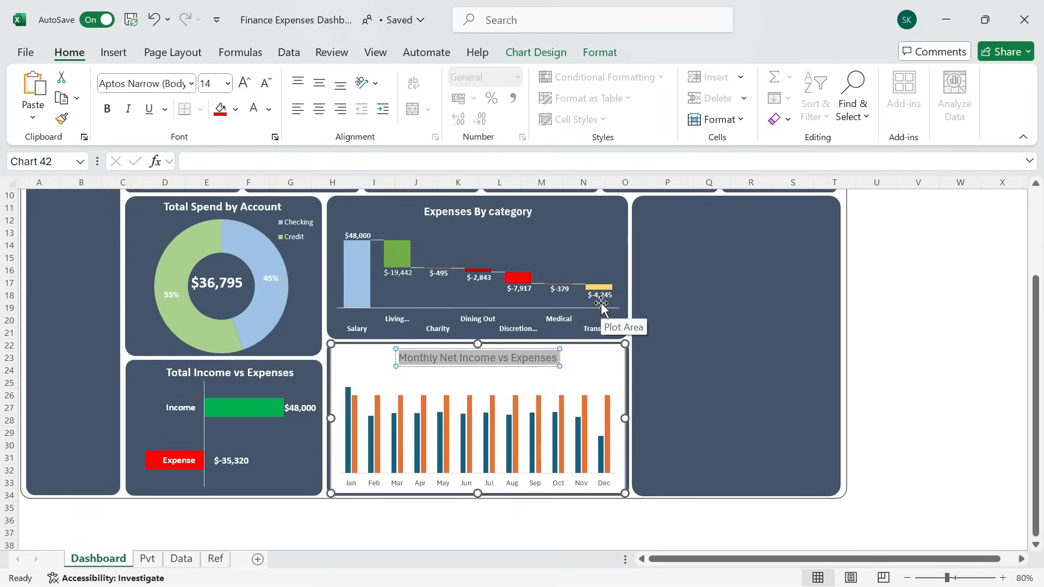
key(ctrl+v)
key(ctrl+a)
key(ctrl)
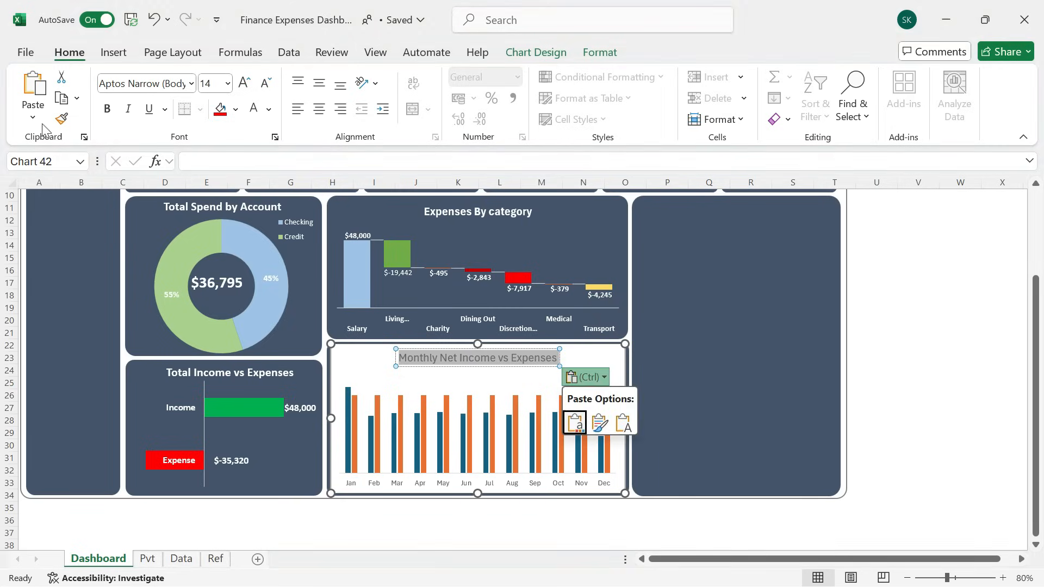
Format the column chart's title in bold white Calibri.
click(105, 104)
click(191, 84)
click(162, 202)
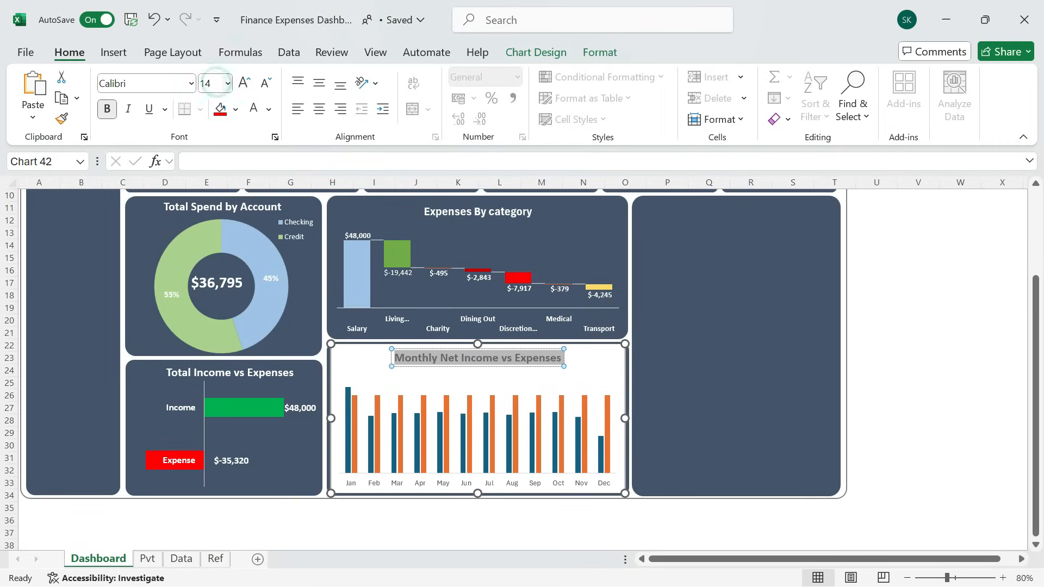
key(Delete)
click(606, 368)
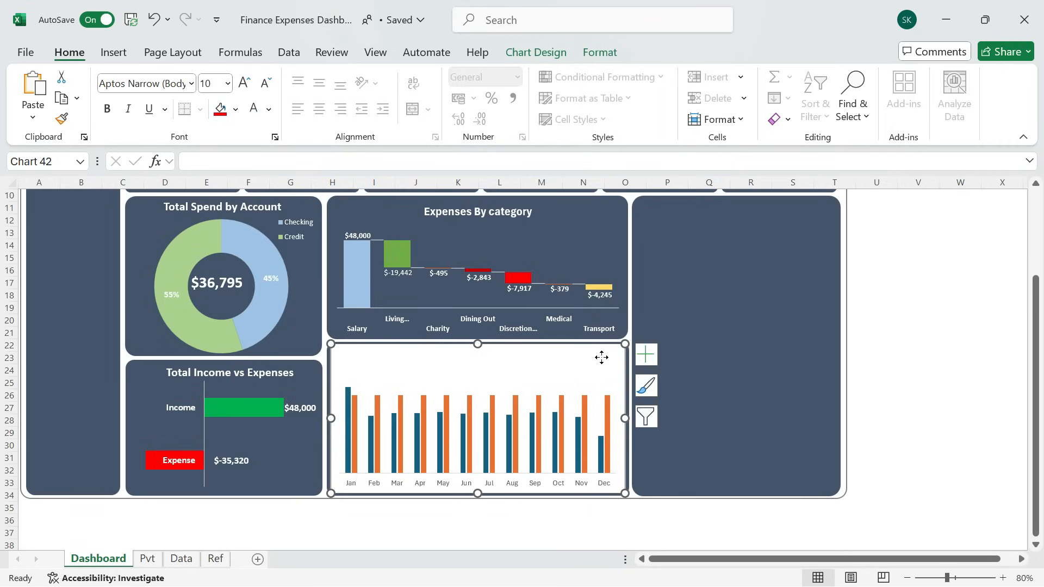
Remove the fill and outline from the Monthly Net Income vs Expenses chart area.
click(599, 52)
click(451, 77)
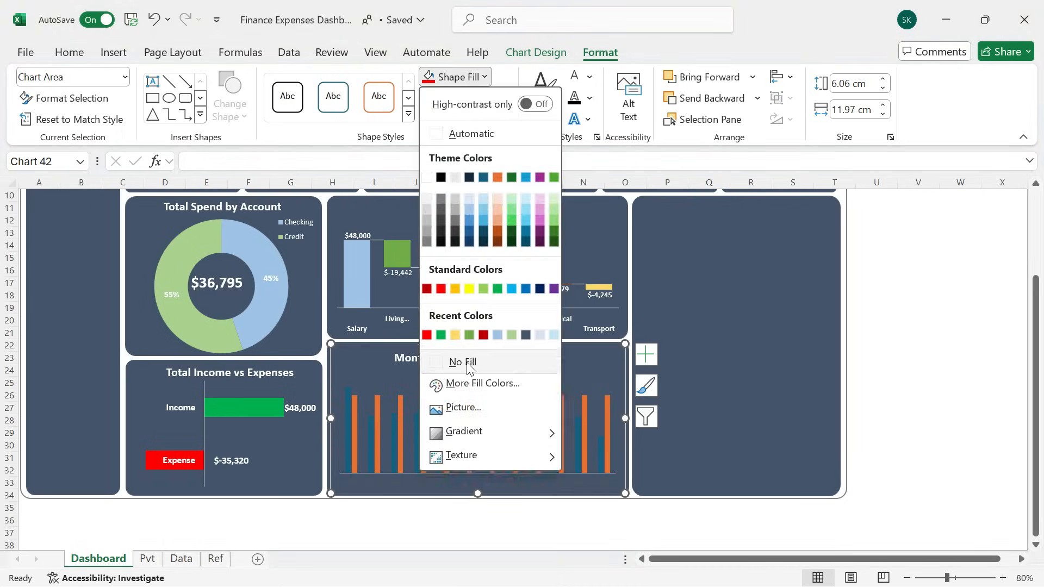
click(462, 361)
click(503, 98)
click(484, 384)
click(541, 359)
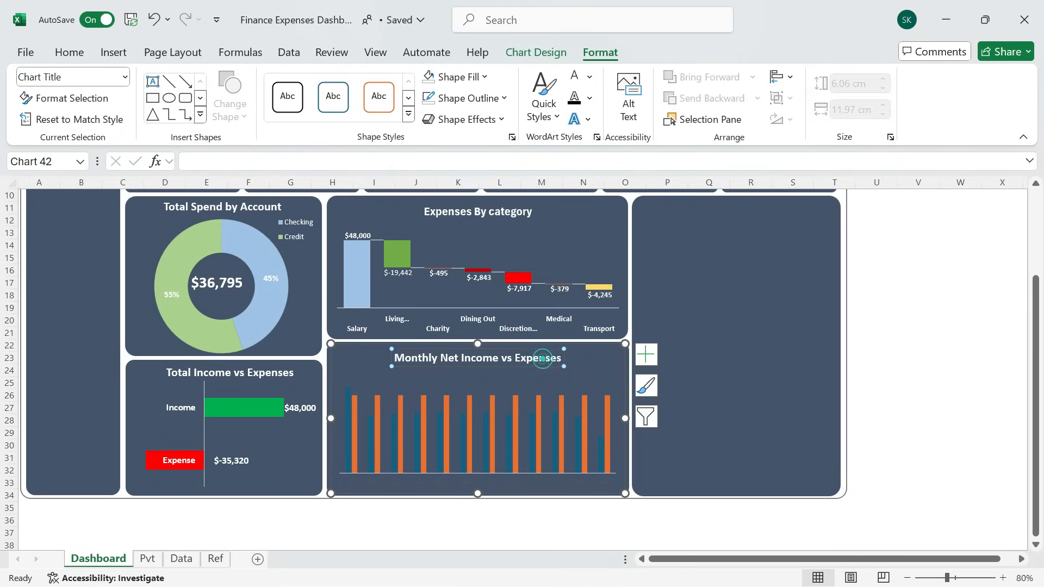
Add data labels to the monthly column chart and format the Salary labels in white Calibri.
click(686, 389)
click(593, 388)
click(646, 354)
click(680, 430)
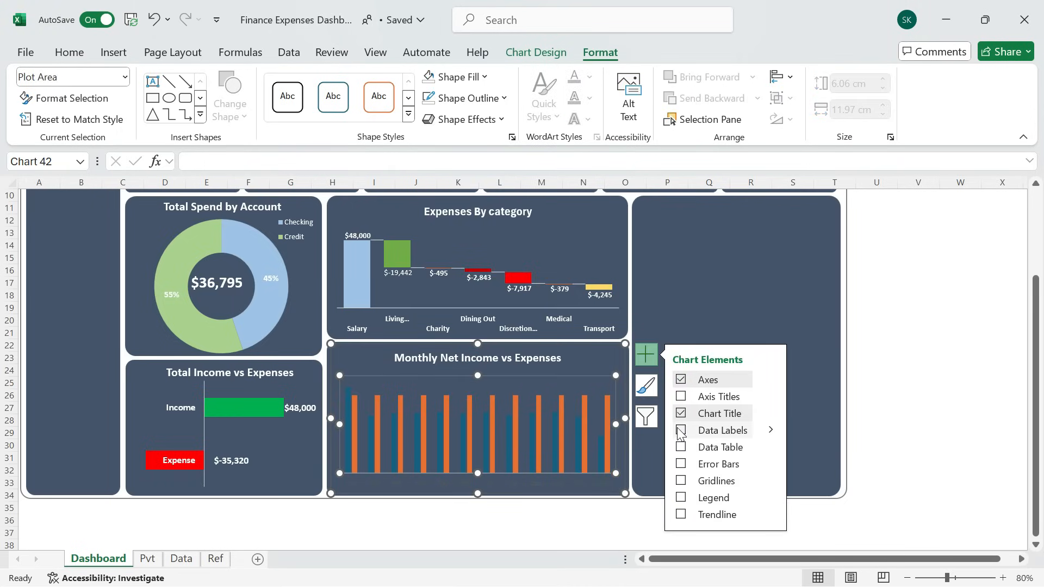
click(520, 390)
click(82, 51)
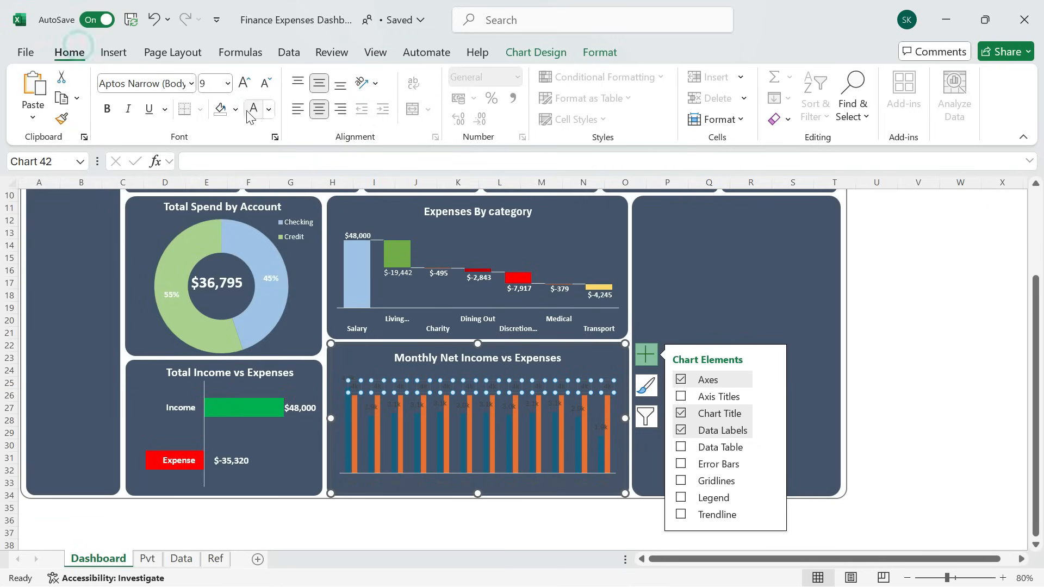
click(190, 83)
click(155, 203)
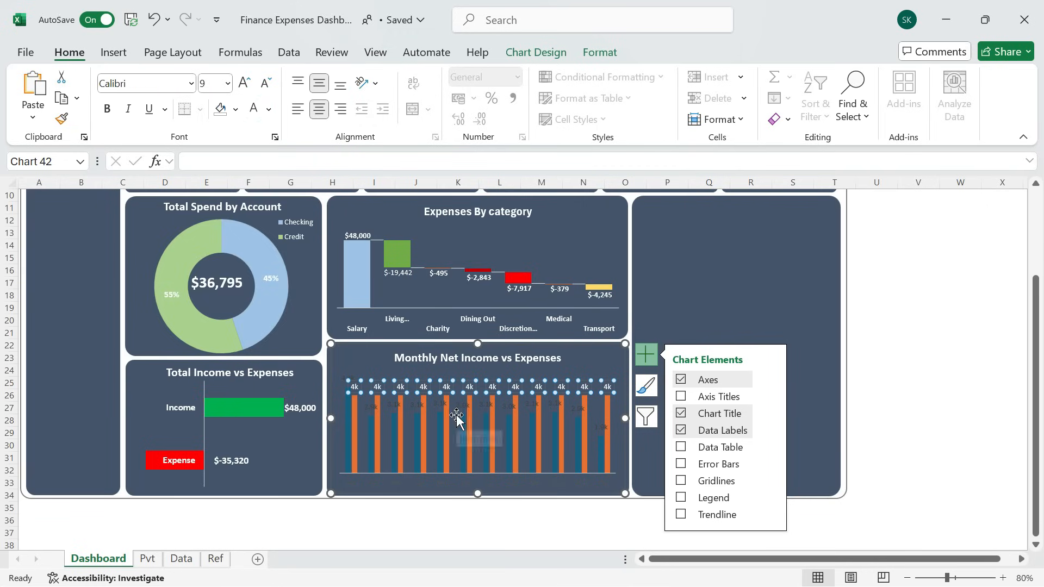
Format the Expenses data labels of the monthly column chart in bold white Calibri.
click(445, 405)
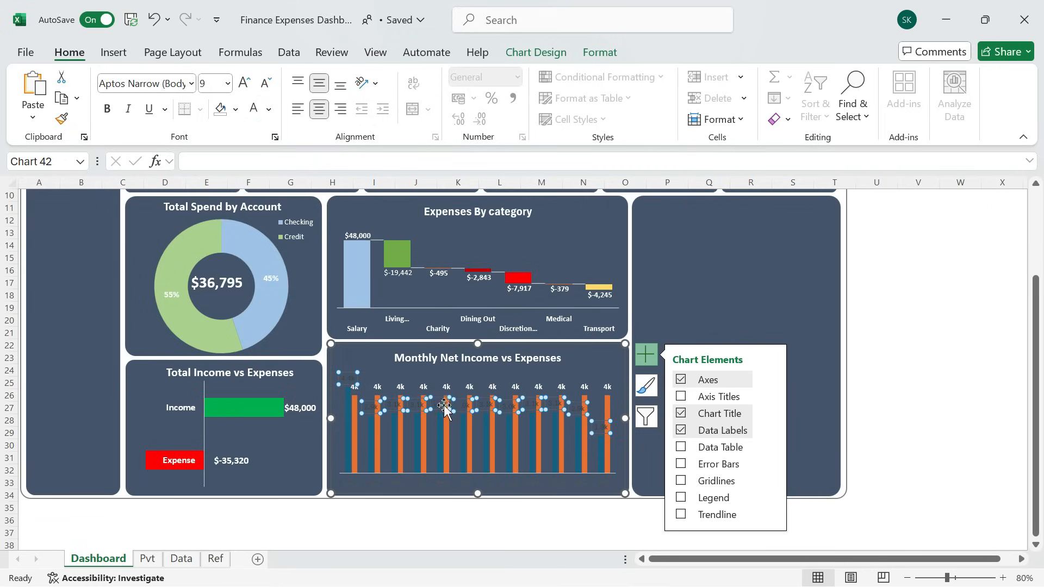
click(107, 109)
click(191, 83)
click(157, 193)
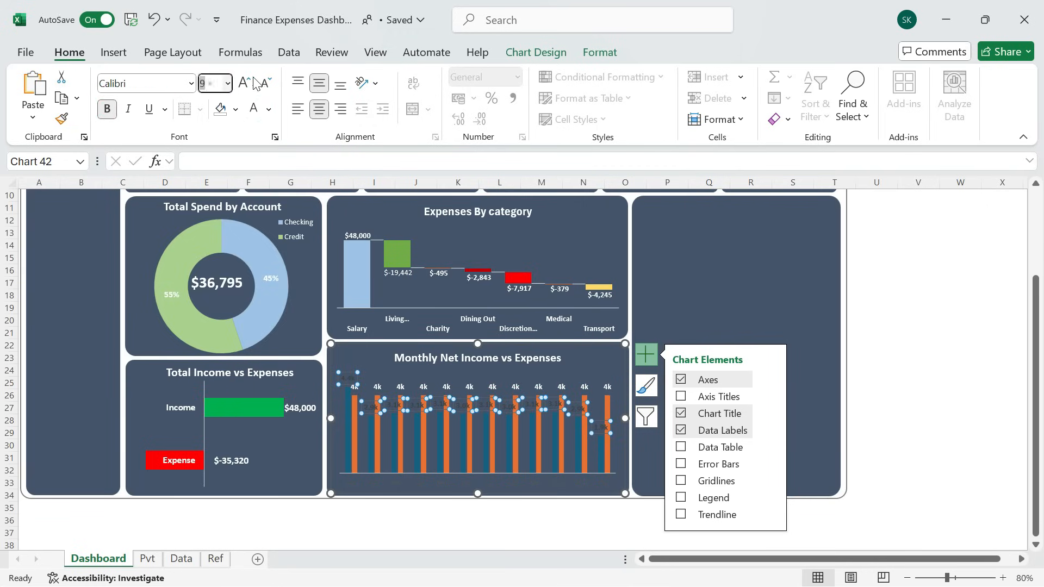
click(789, 288)
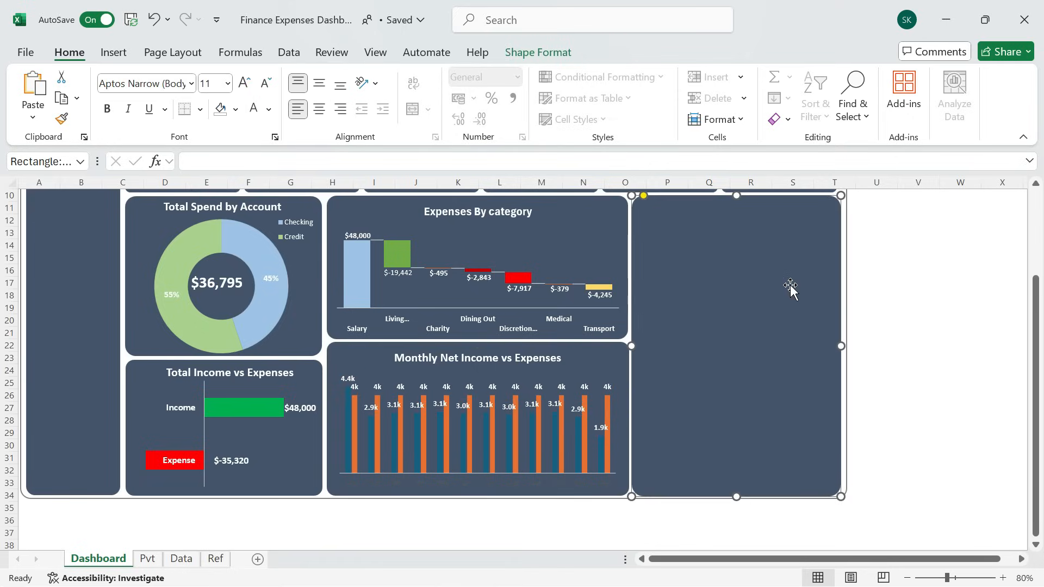
Format the month labels on the column chart's horizontal axis in bold white Calibri.
click(419, 486)
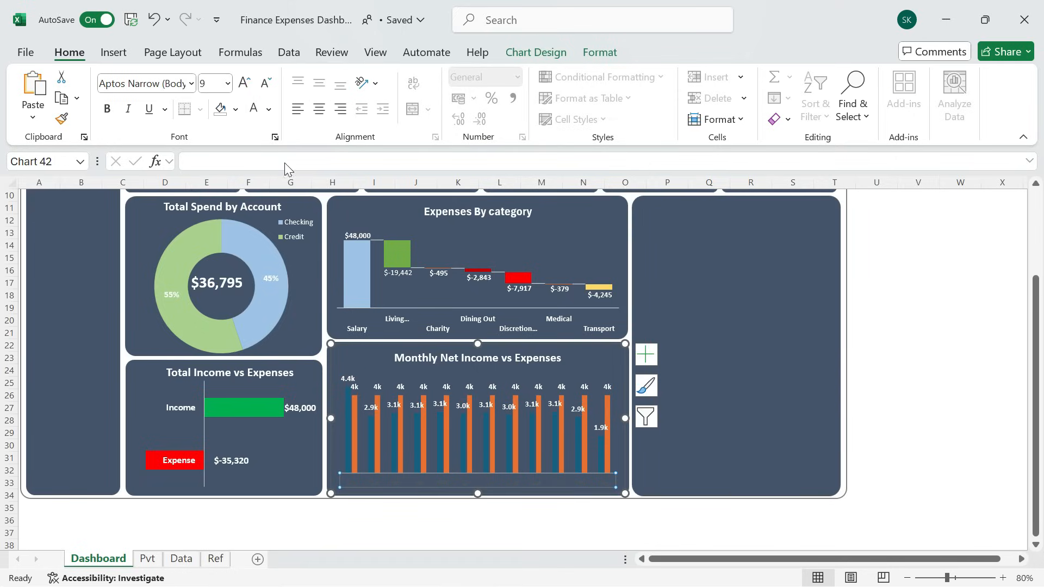
click(254, 108)
click(107, 109)
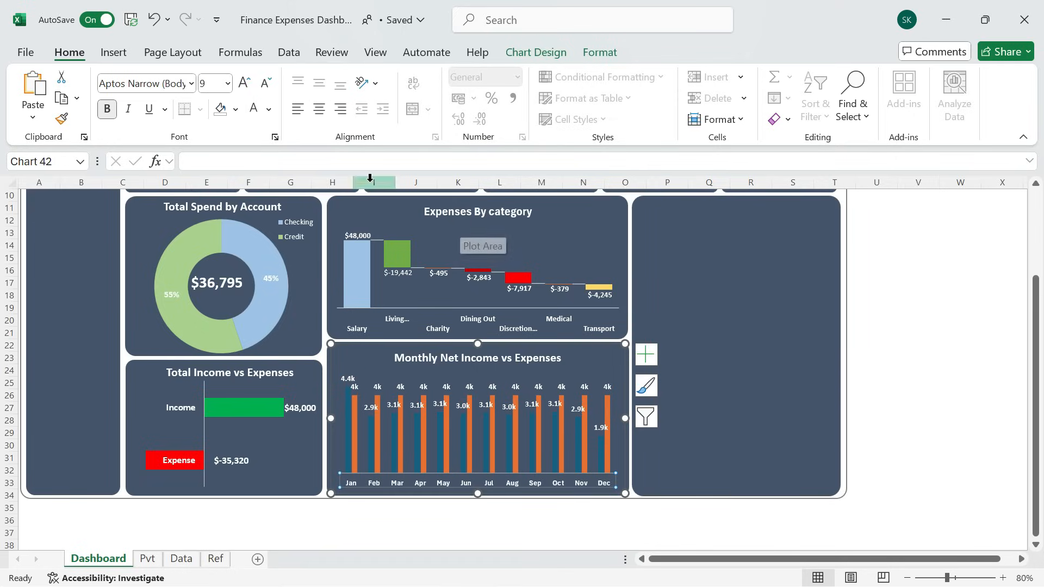
click(192, 83)
click(173, 201)
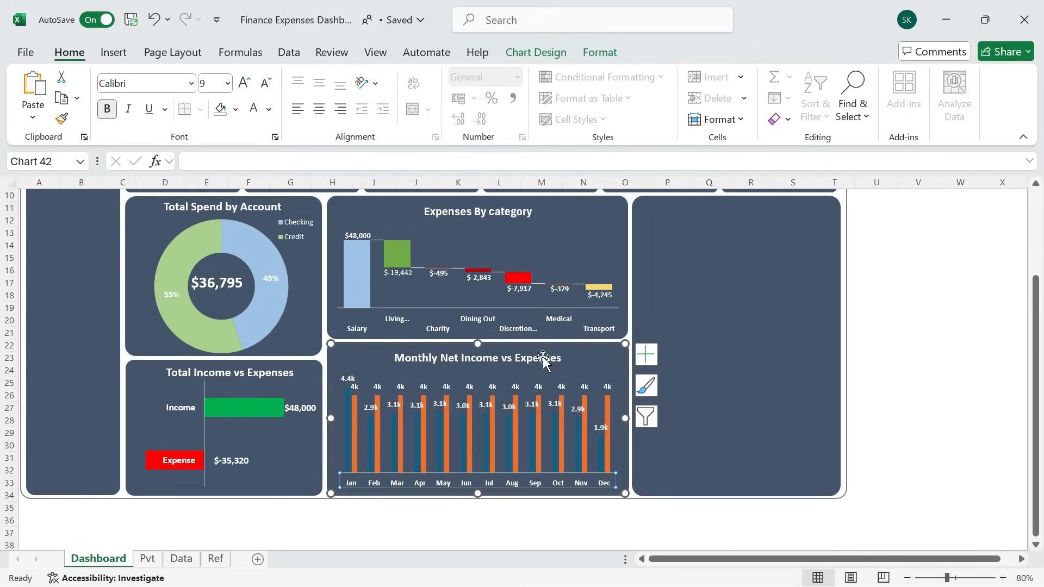
Move the Monthly Net Income vs Expenses title slightly higher within its chart.
click(701, 323)
click(489, 360)
click(490, 359)
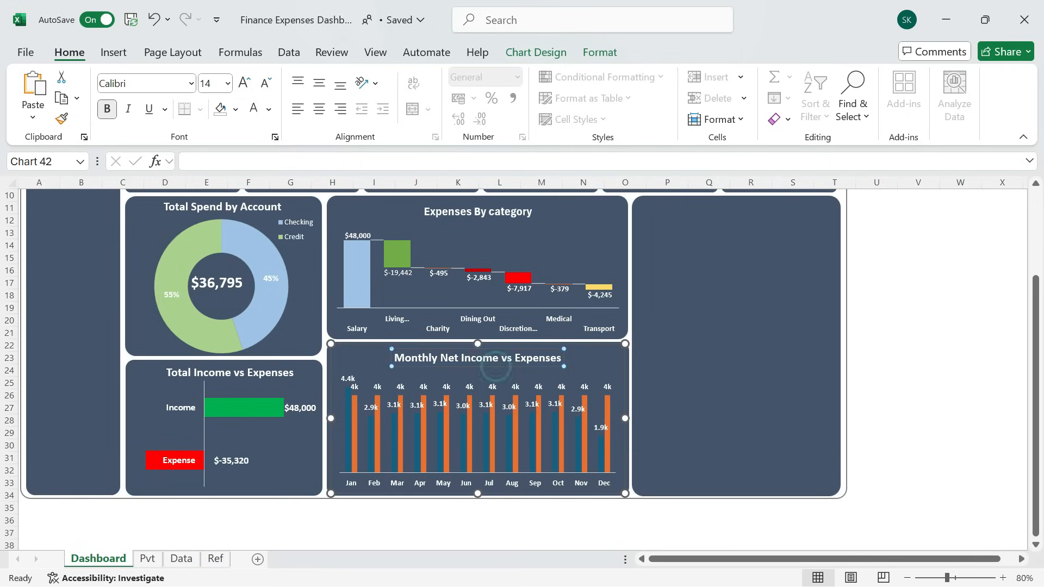
Set the gap width of the monthly column chart's series to 14%.
click(488, 439)
double_click(486, 438)
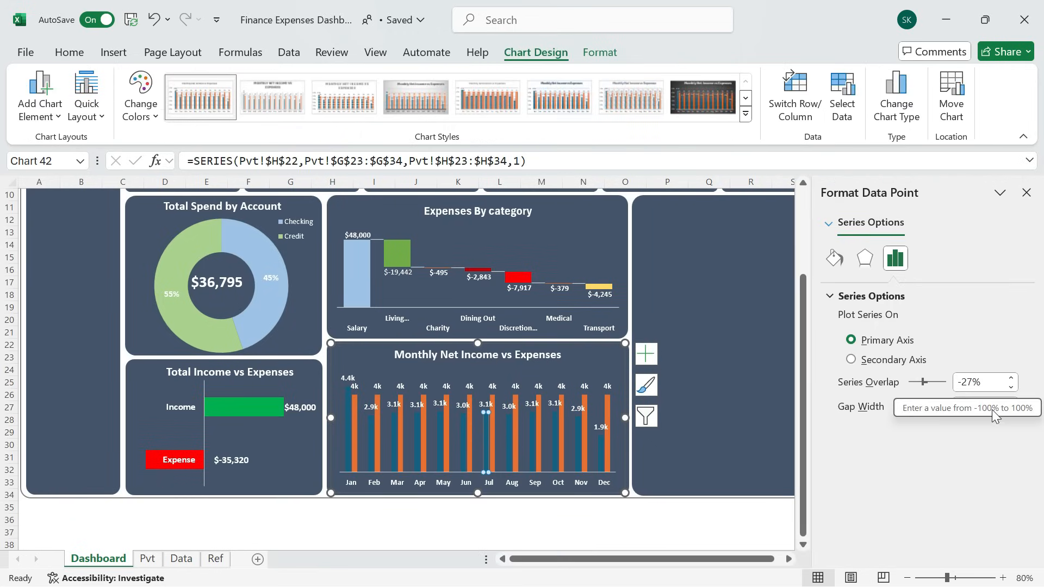
click(977, 409)
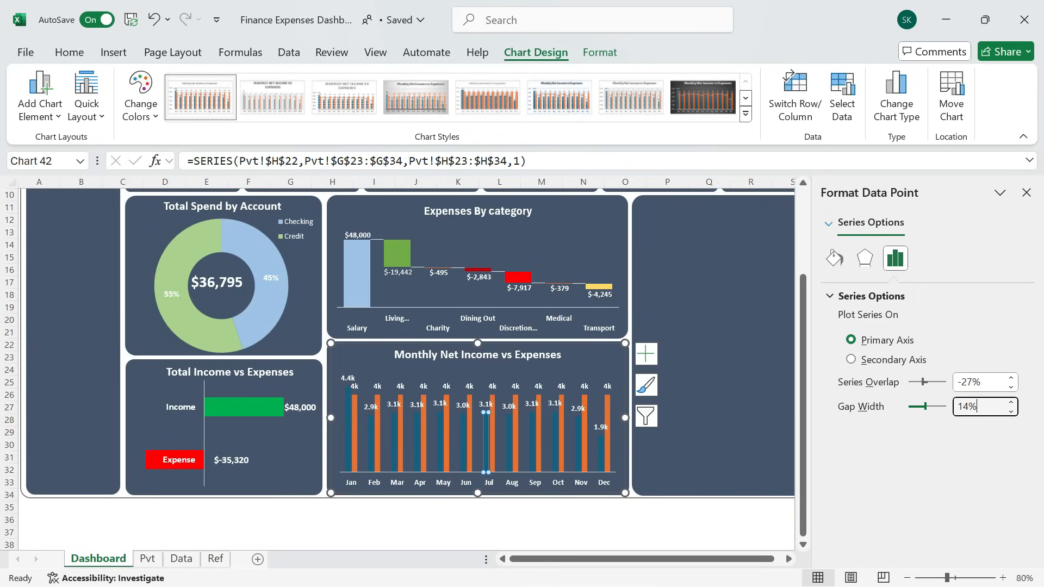
text(14%)
key(Return)
click(697, 465)
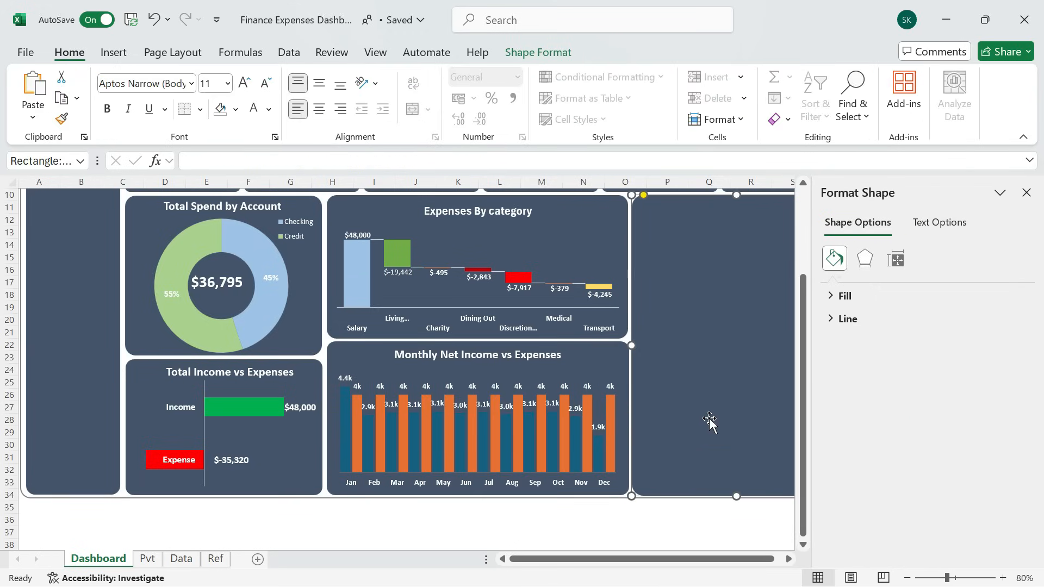
Fill the Expenses columns of the monthly chart with the custom colour #CD5C5C.
click(348, 439)
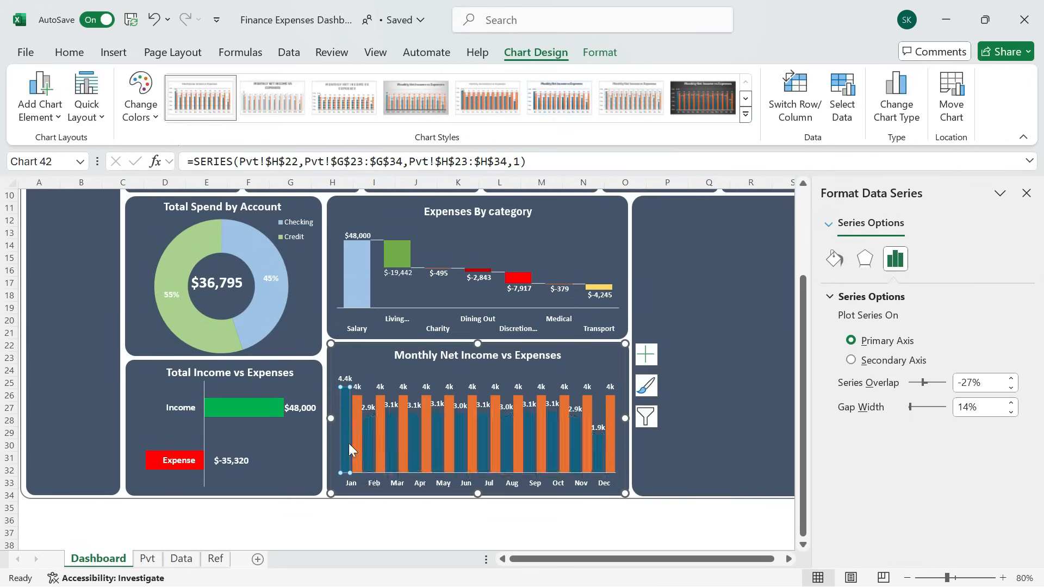
right_click(348, 442)
click(367, 470)
click(410, 368)
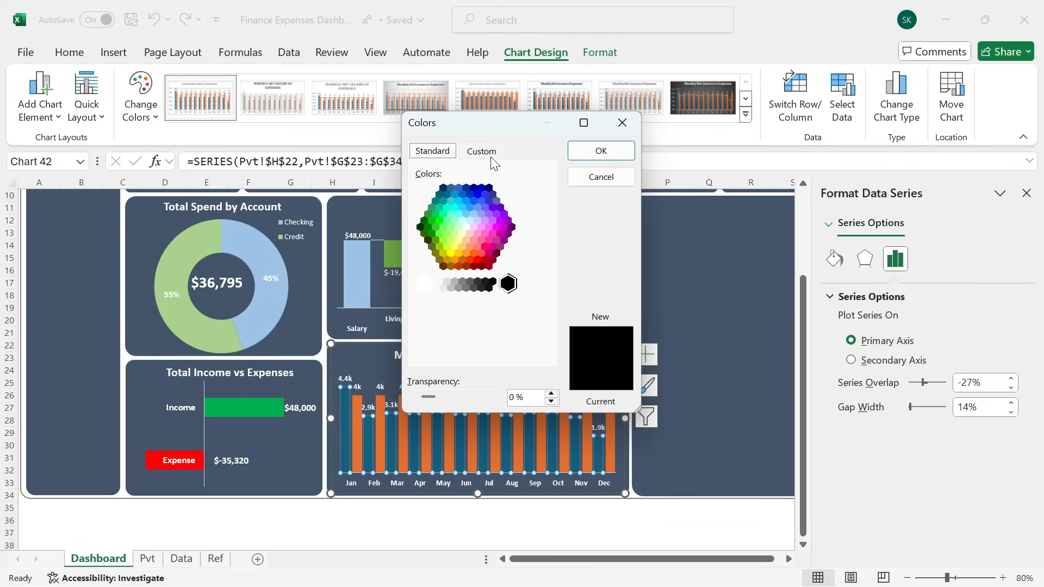
click(482, 149)
drag(505, 351, 479, 350)
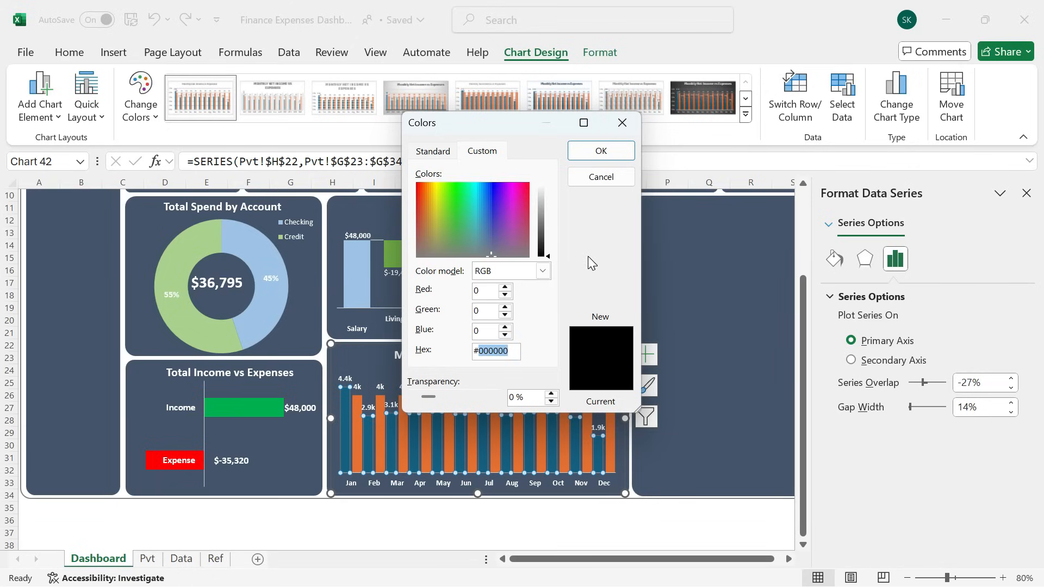
text(CD5C5C)
click(600, 150)
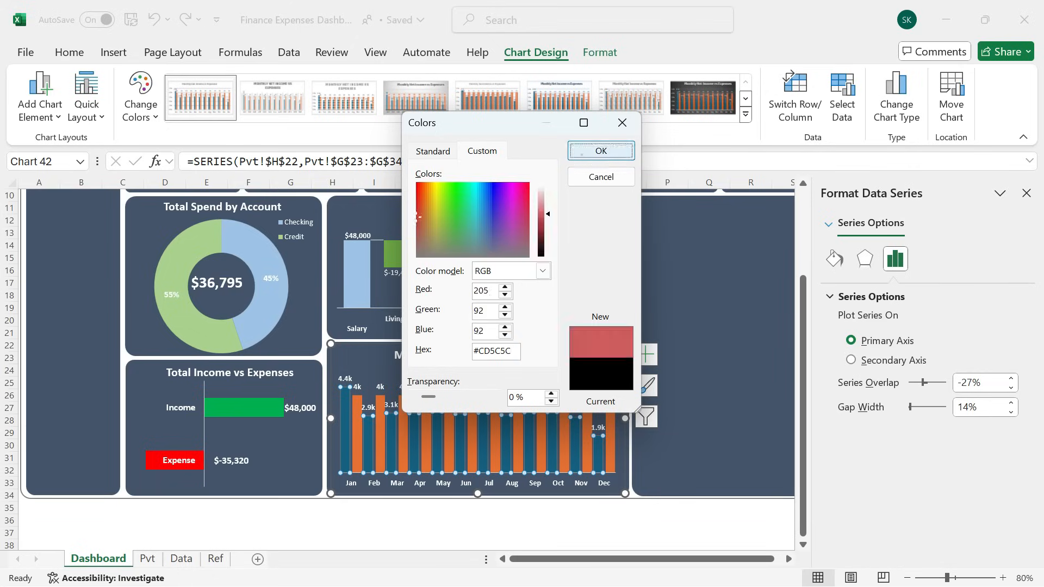
click(668, 344)
Fill the Salary columns of the monthly chart with the custom colour #92D050 and close the formatting pane.
click(358, 433)
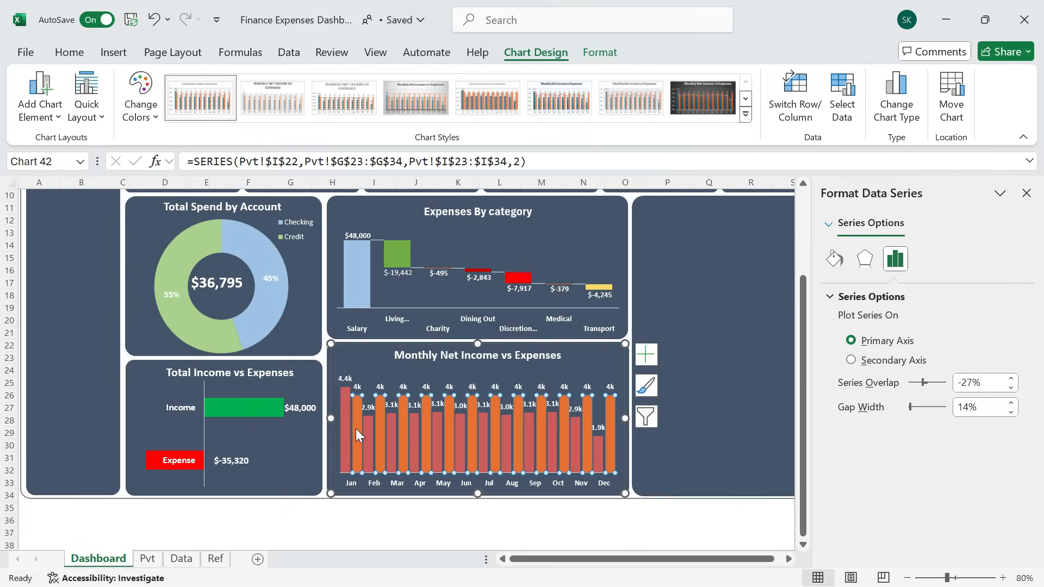
right_click(359, 435)
click(375, 462)
click(429, 357)
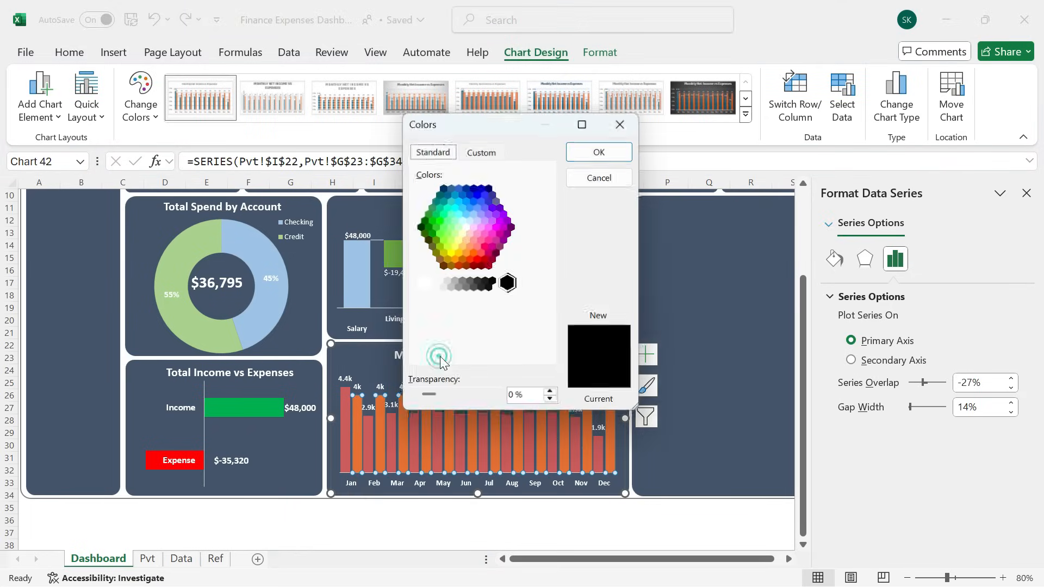
click(481, 152)
key(ctrl+a)
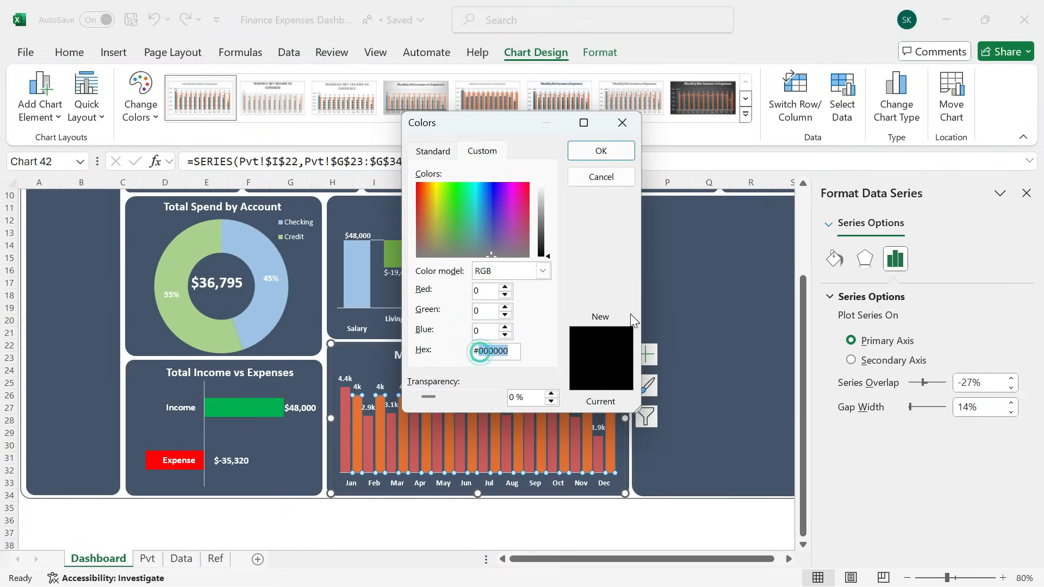
text(#92)
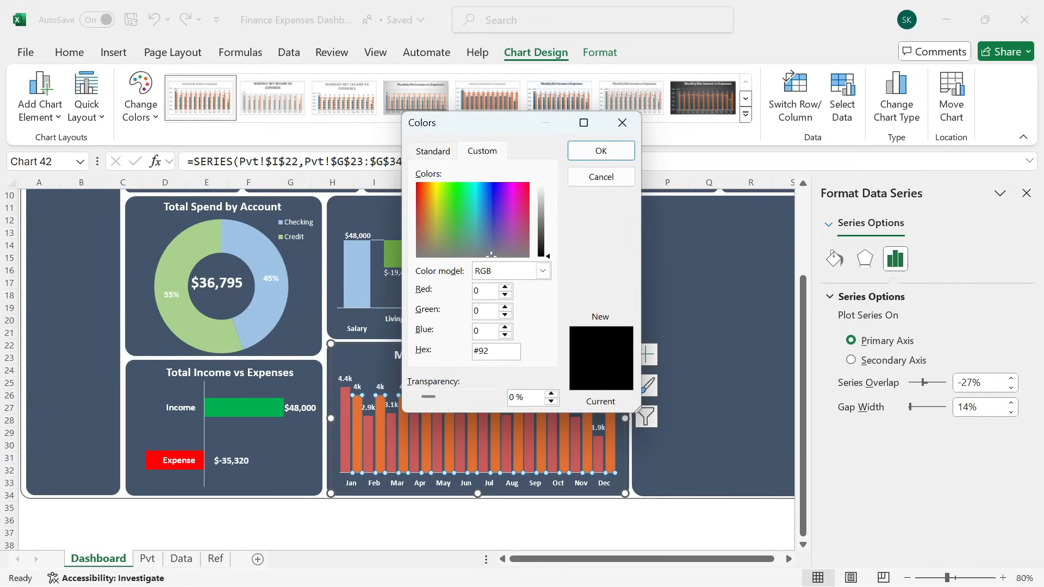
text(D050)
key(Return)
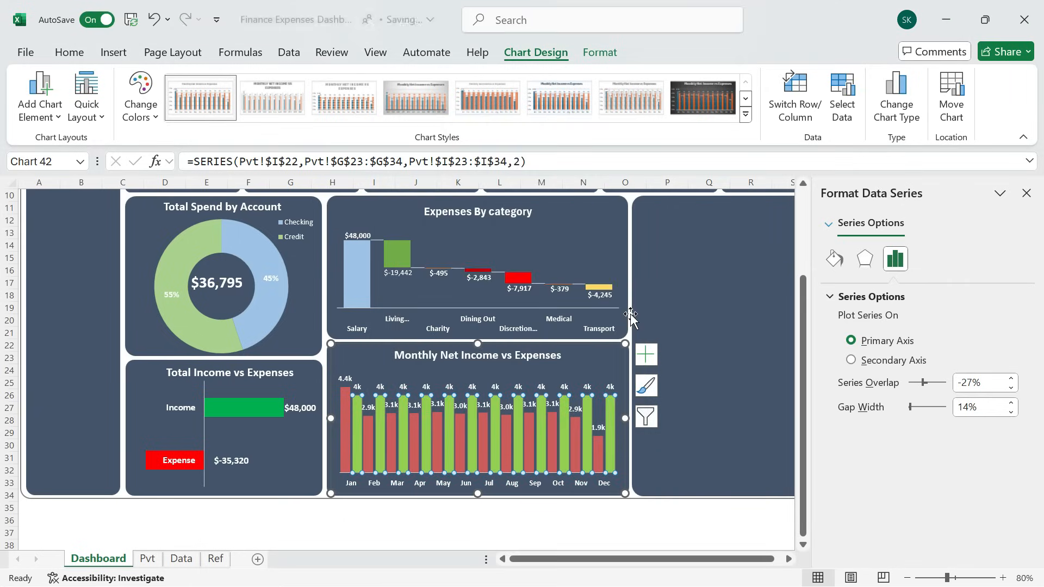
click(720, 257)
click(1026, 193)
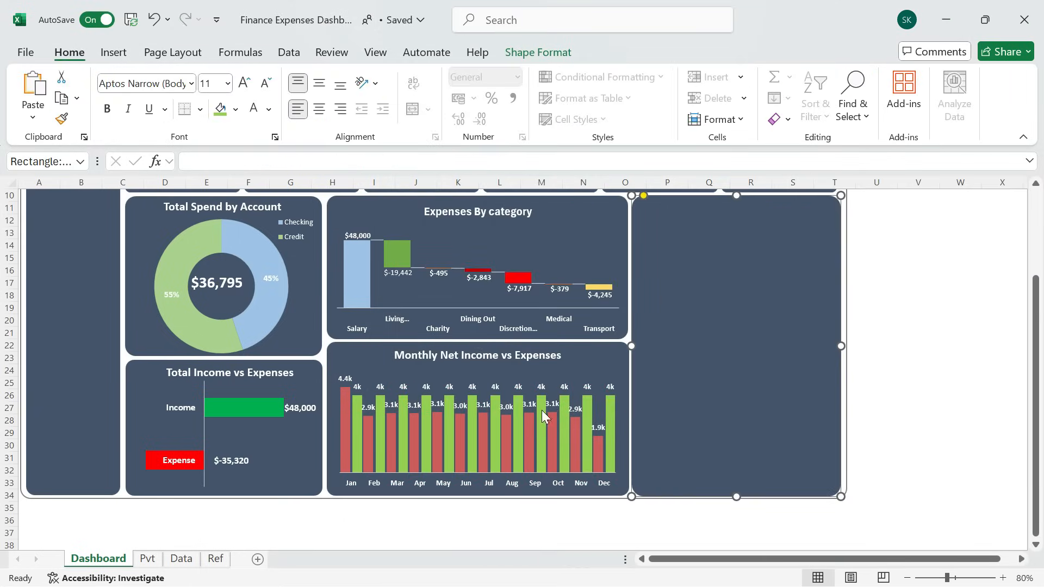
Extend the monthly column chart's plot area slightly upward toward the title.
click(498, 376)
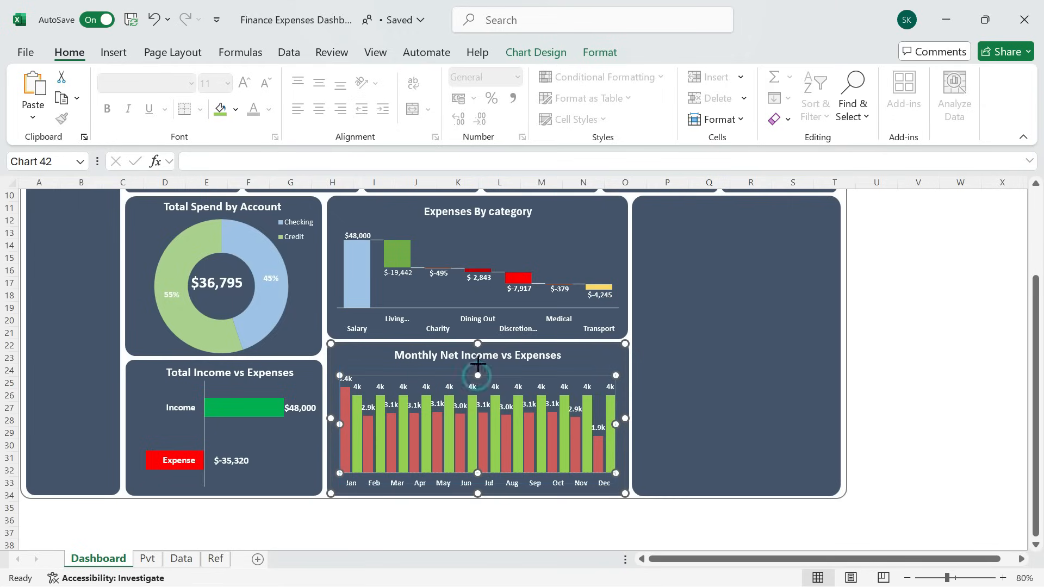
drag(477, 373, 478, 362)
click(716, 382)
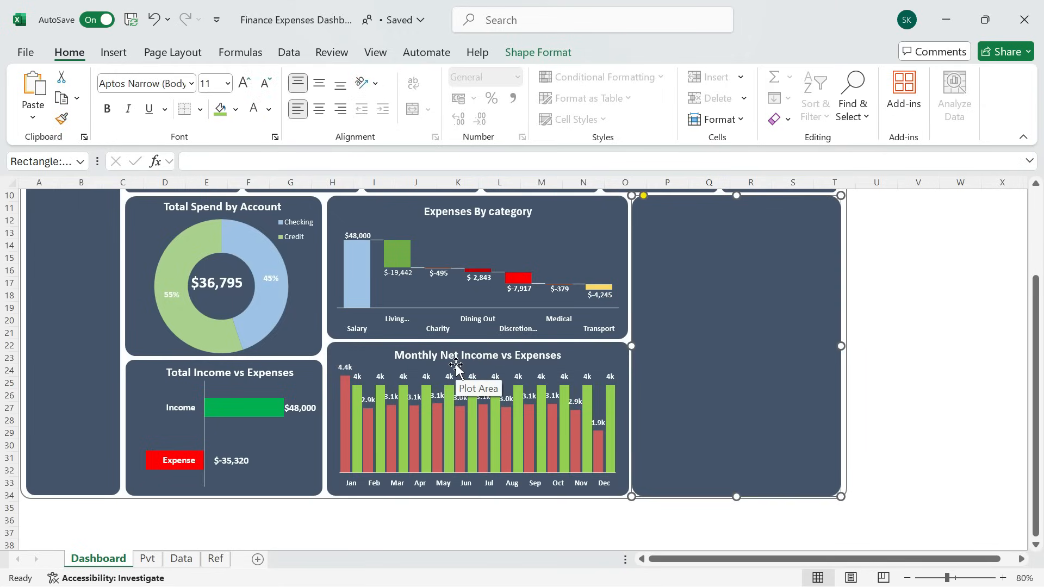
scroll(187, 481, up, 1)
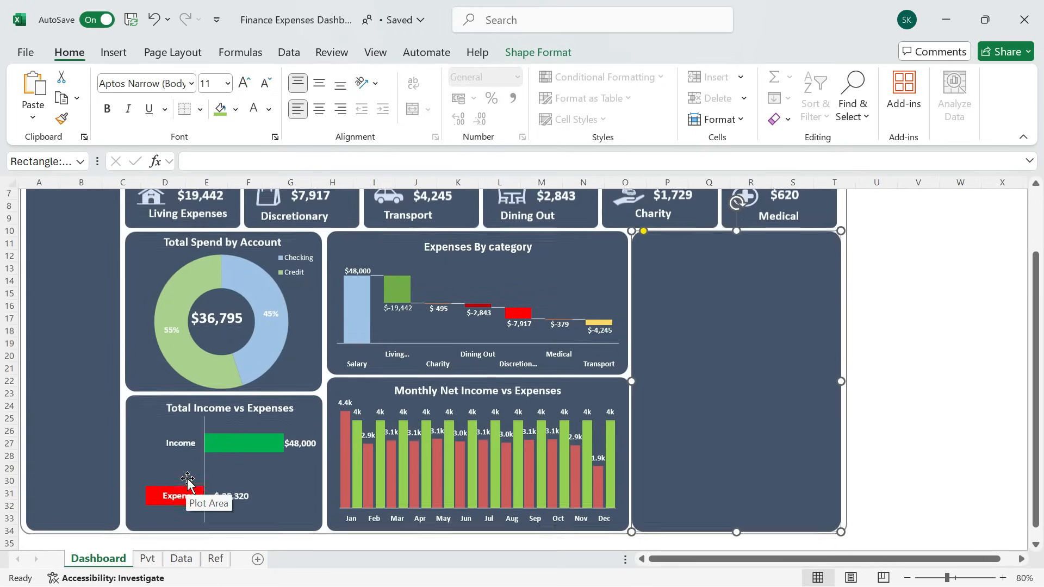
Insert a clustered bar chart from the subcategory debit table in M22:N37 on the Pvt sheet.
click(148, 559)
scroll(413, 323, up, 2)
scroll(457, 348, down, 1)
click(474, 370)
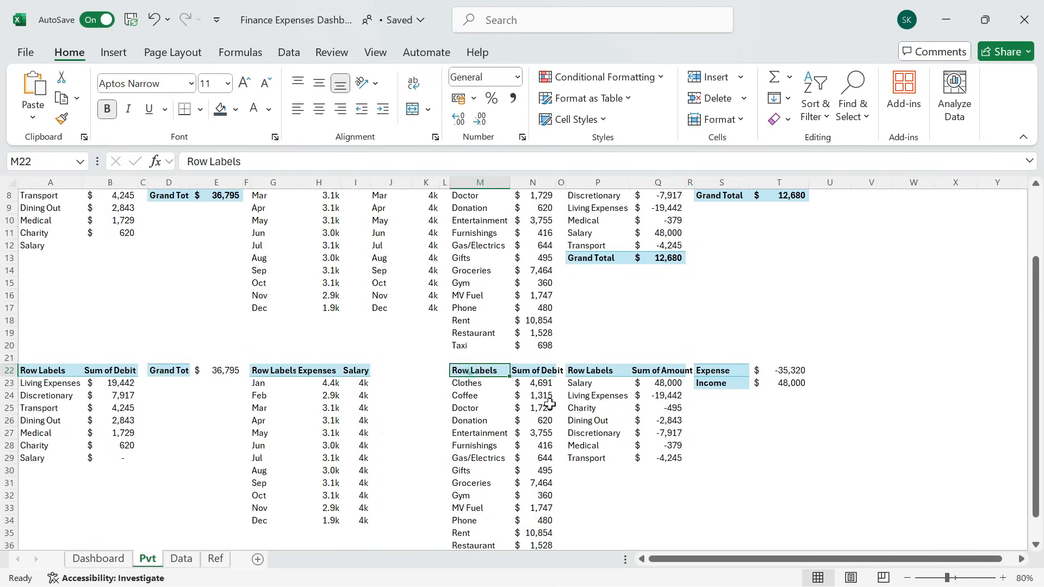
scroll(546, 430, down, 1)
shift+click(536, 522)
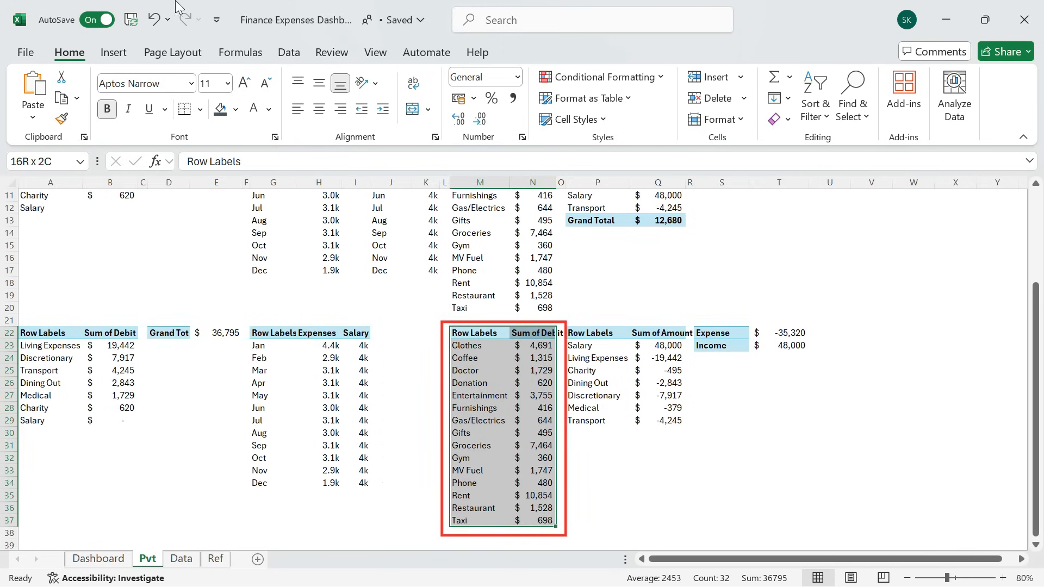
click(114, 53)
click(343, 104)
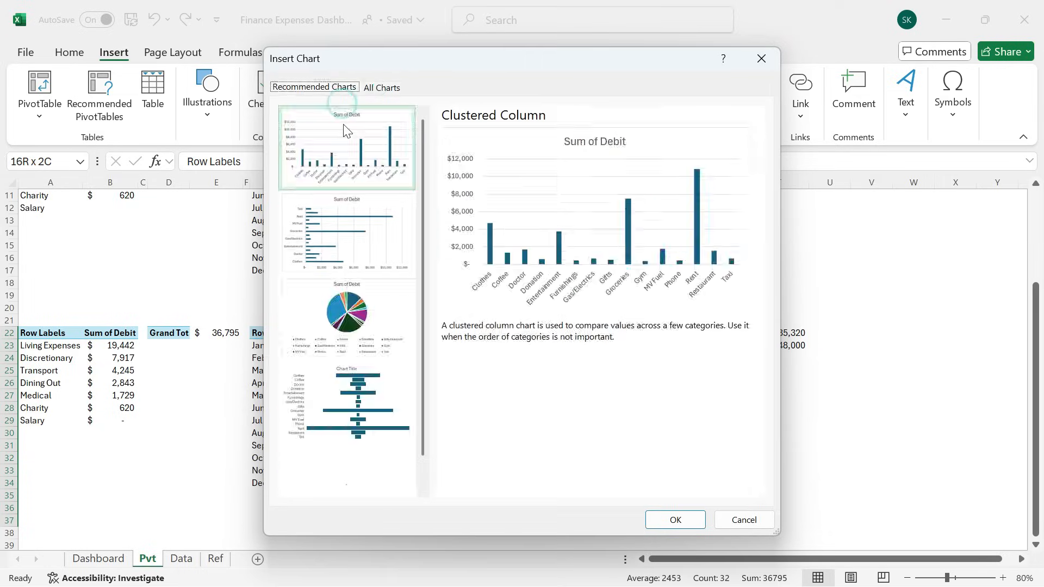
click(381, 87)
click(318, 211)
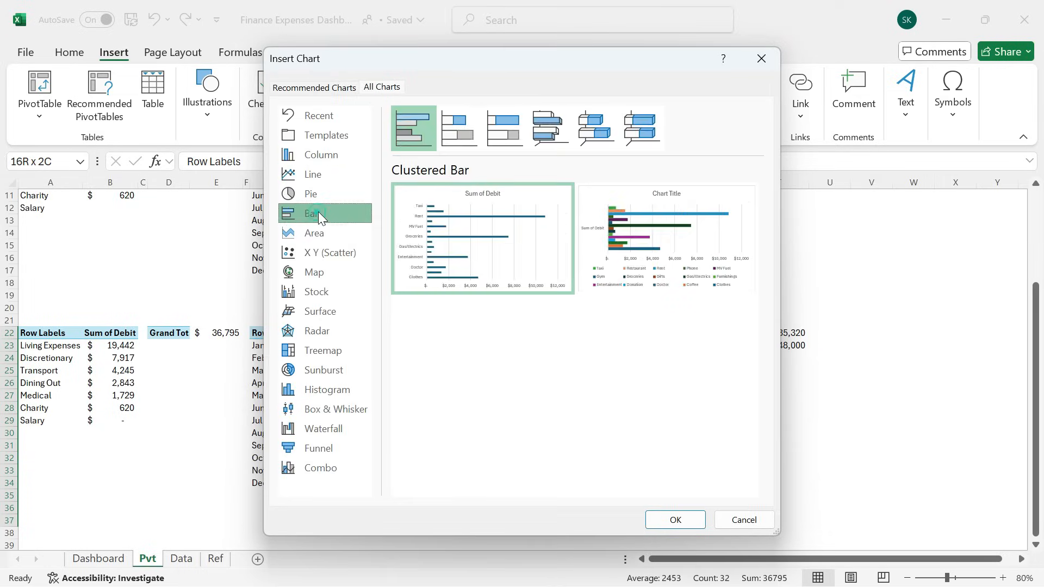
click(487, 233)
click(674, 519)
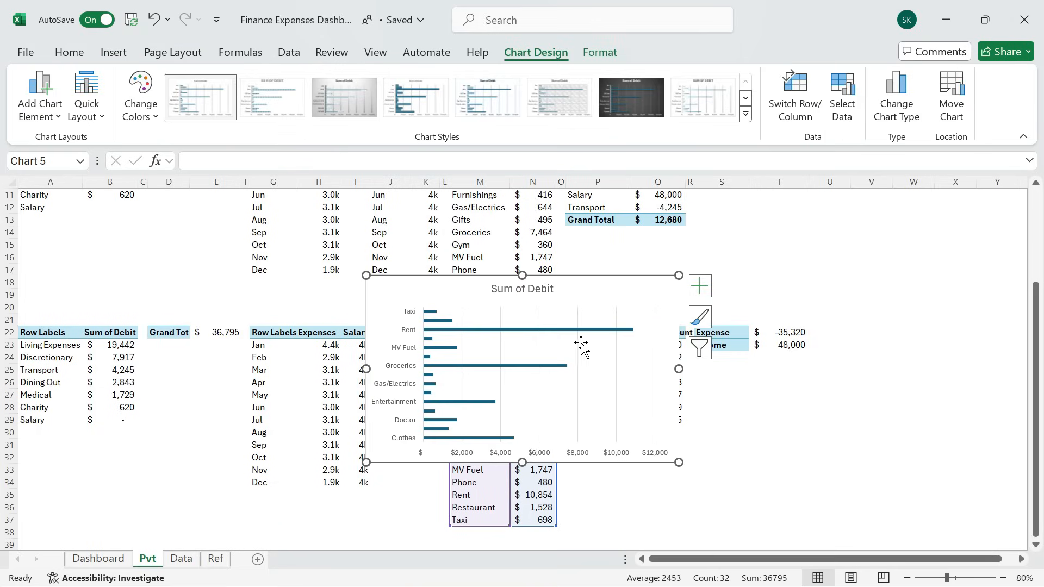
Move the new bar chart to the Dashboard sheet and resize it to about 11.95 by 8.2 cm over the empty panel.
key(ctrl+x)
click(97, 558)
click(717, 369)
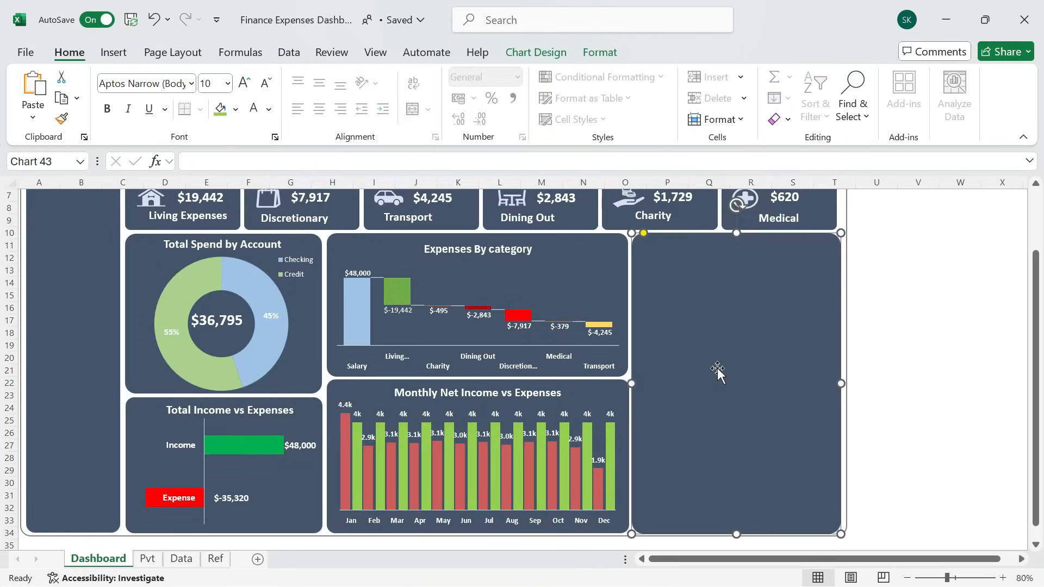
key(ctrl+v)
drag(787, 421, 796, 532)
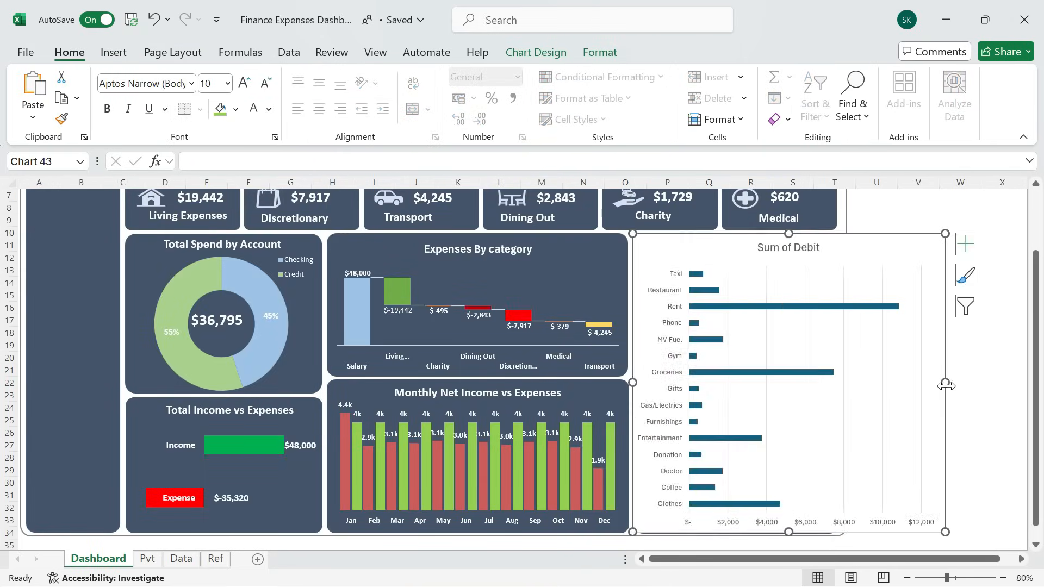
drag(945, 385, 834, 399)
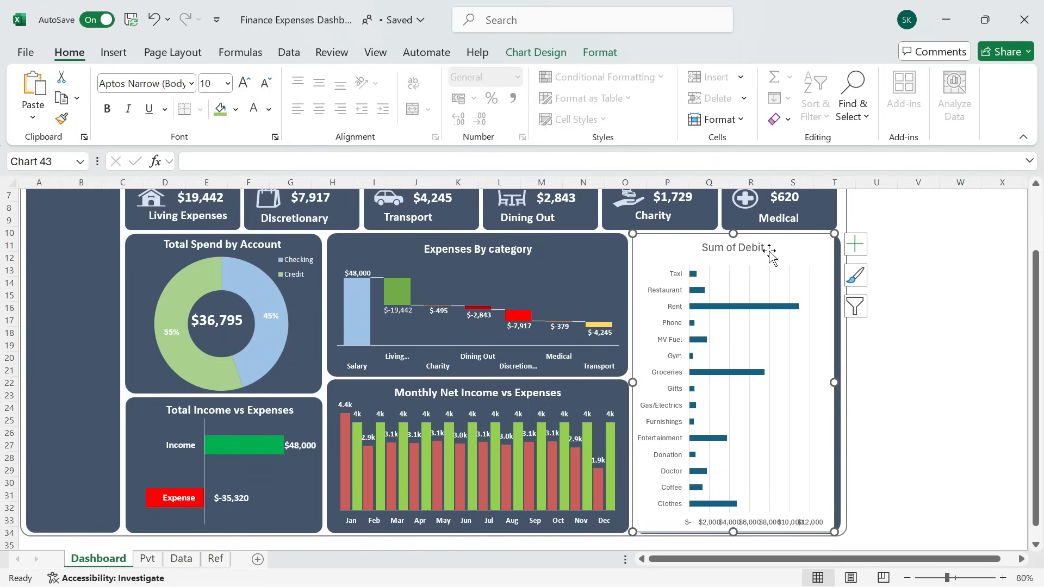
drag(769, 250, 773, 253)
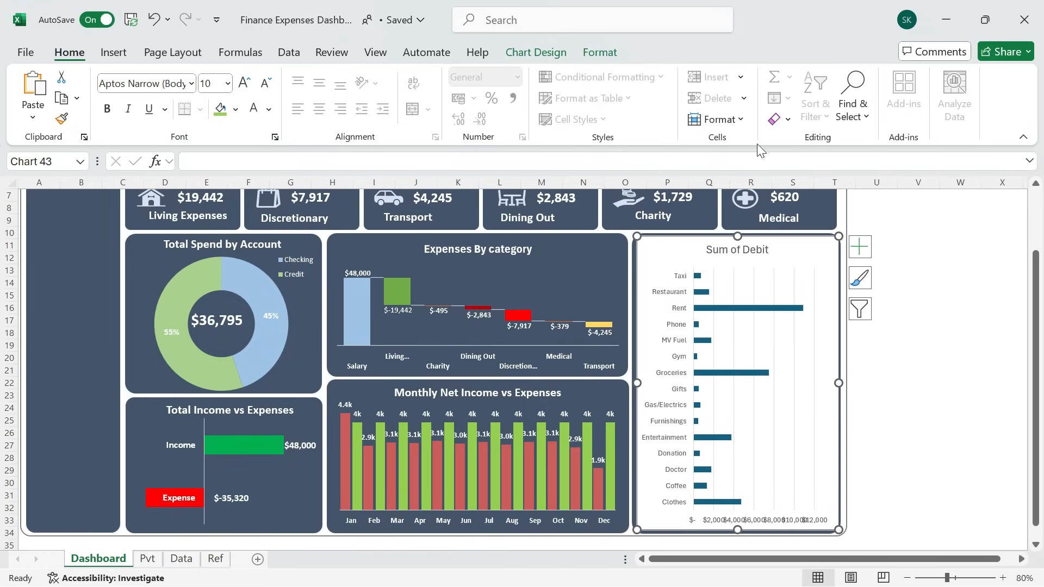
Fill the bar chart's area with the recent dark slate blue that matches the panels and remove its outline.
click(600, 52)
click(467, 77)
click(465, 362)
click(506, 99)
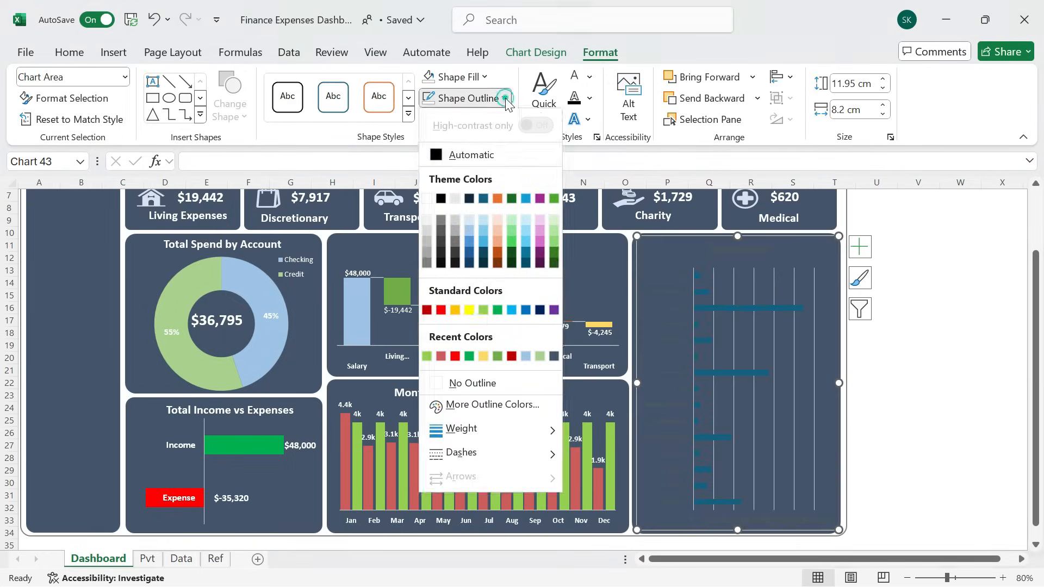
click(503, 382)
Format the bar chart's vertical category axis labels as bold white Calibri.
click(680, 305)
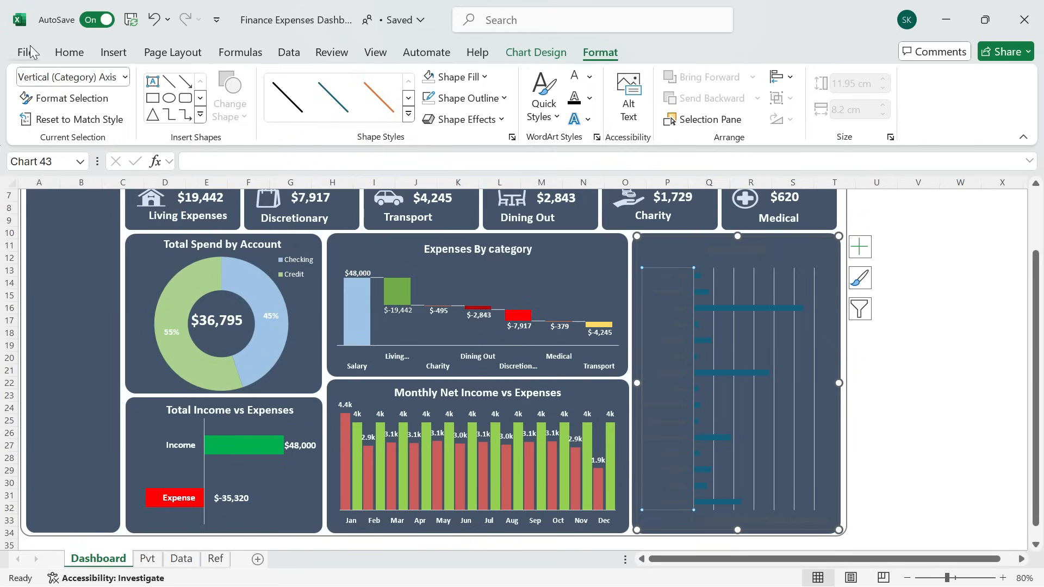
click(69, 52)
click(190, 83)
click(136, 196)
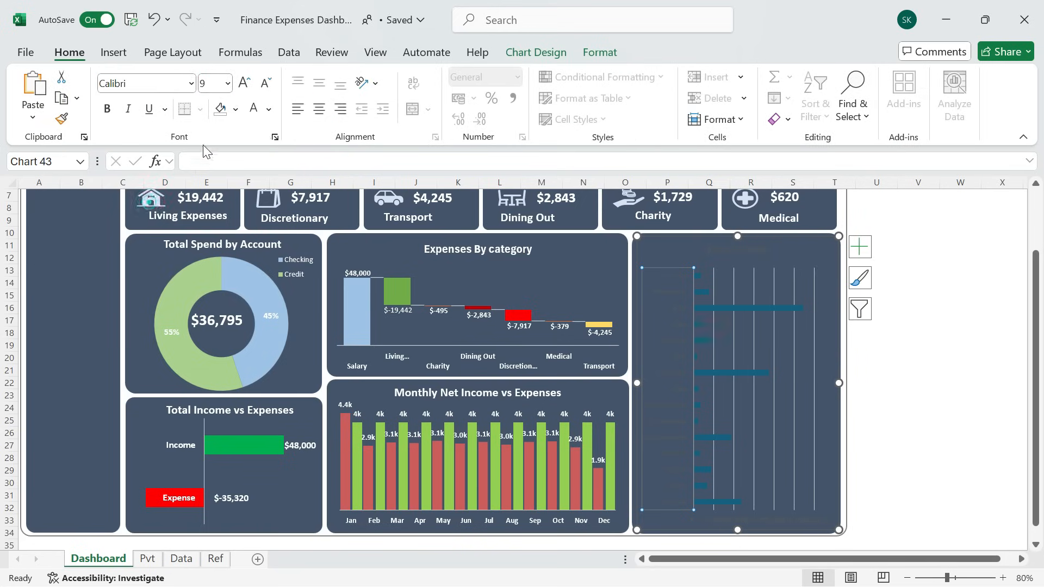
click(216, 83)
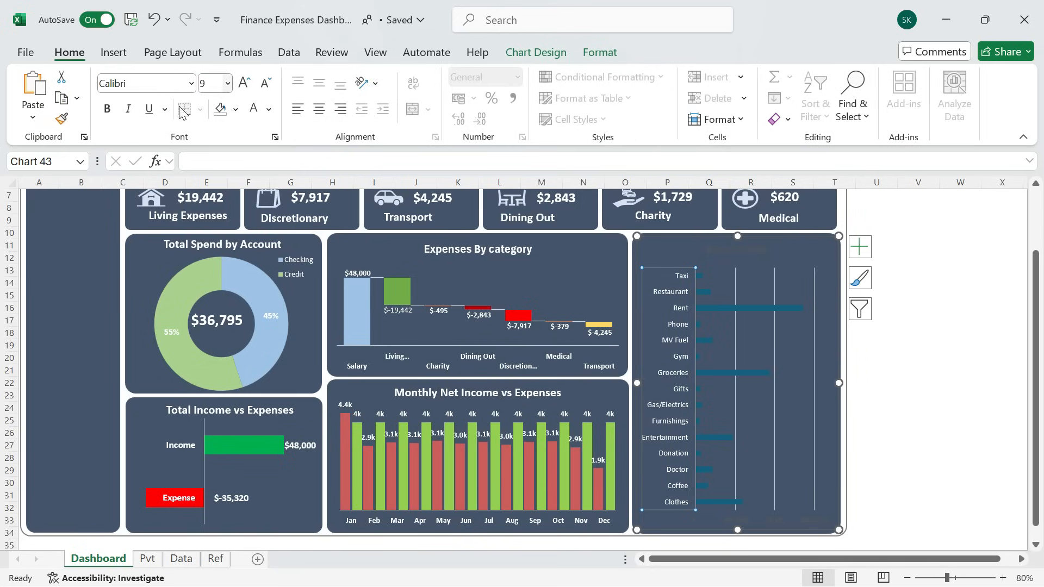
click(107, 111)
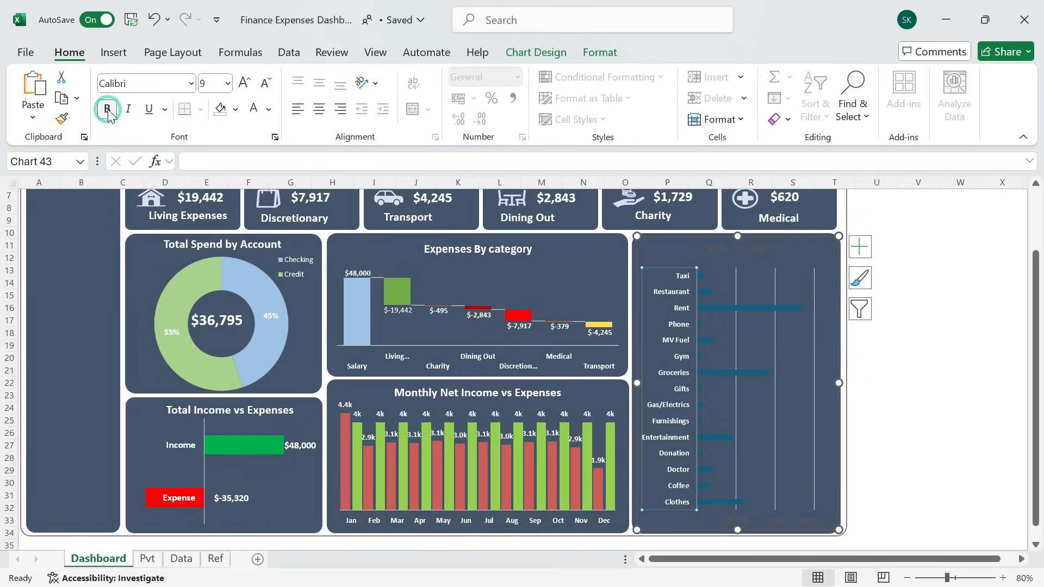
Title the bar chart "All Expenses by Subcategory" in bold white Calibri and delete its vertical gridlines.
click(750, 250)
key(Delete)
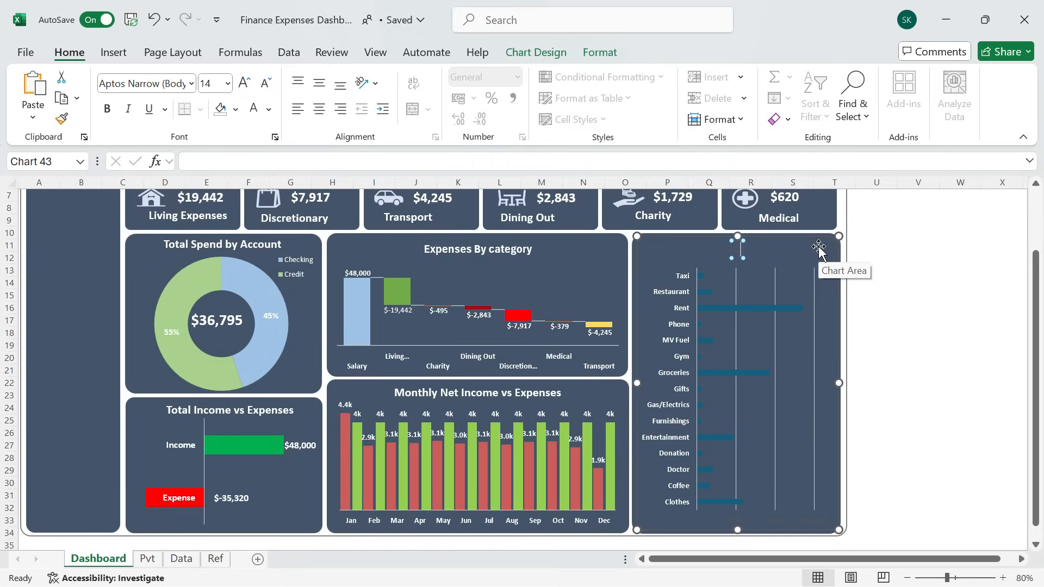
click(191, 84)
click(130, 132)
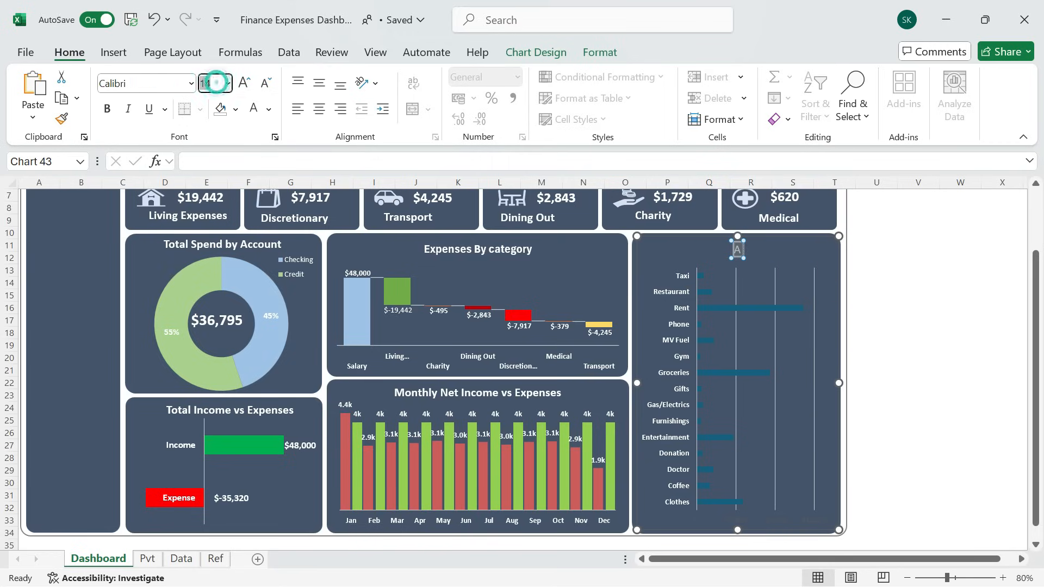
click(107, 109)
key(BackSpace)
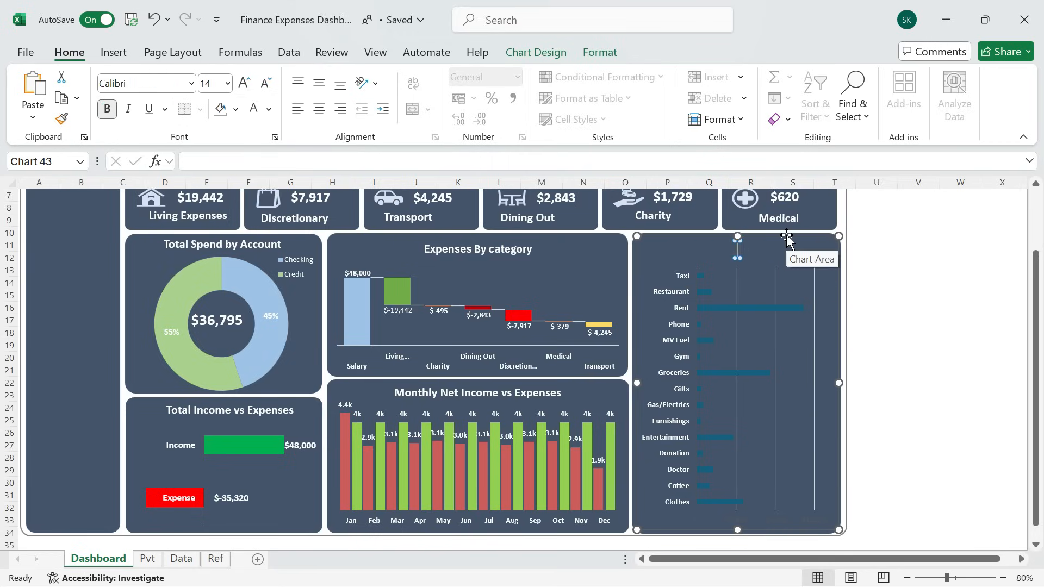
text(All Expenses by Subcategor)
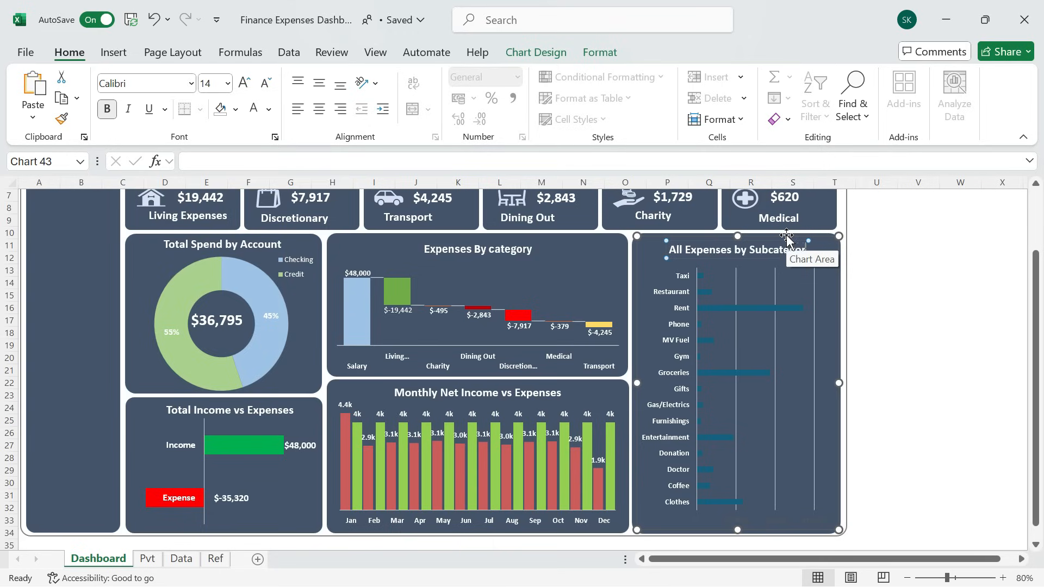
text(y)
click(919, 266)
click(774, 324)
key(Delete)
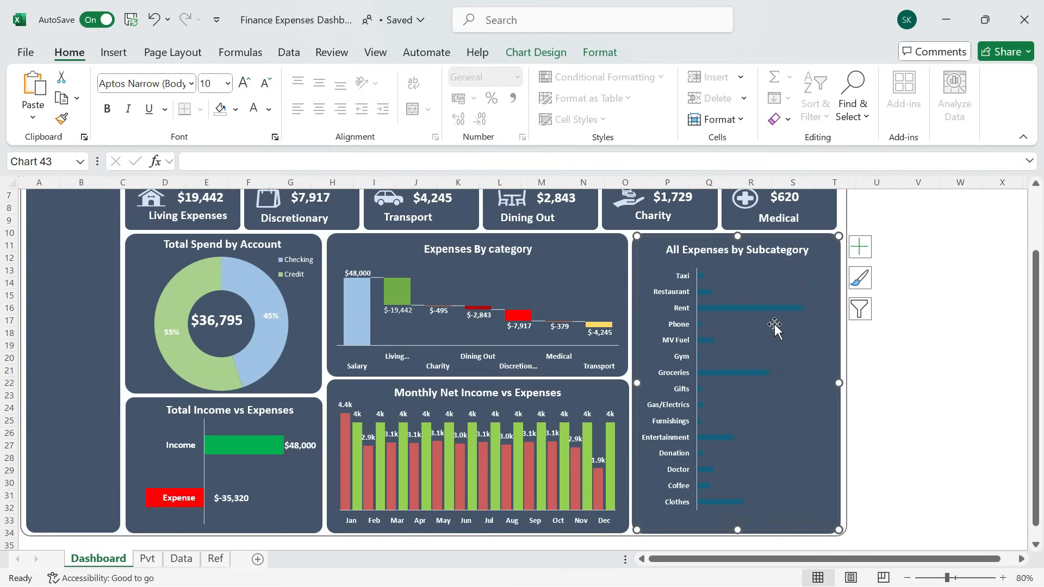
Set the subcategory bars' gap width to 10% and series overlap to 100%, and close the formatting pane.
double_click(744, 306)
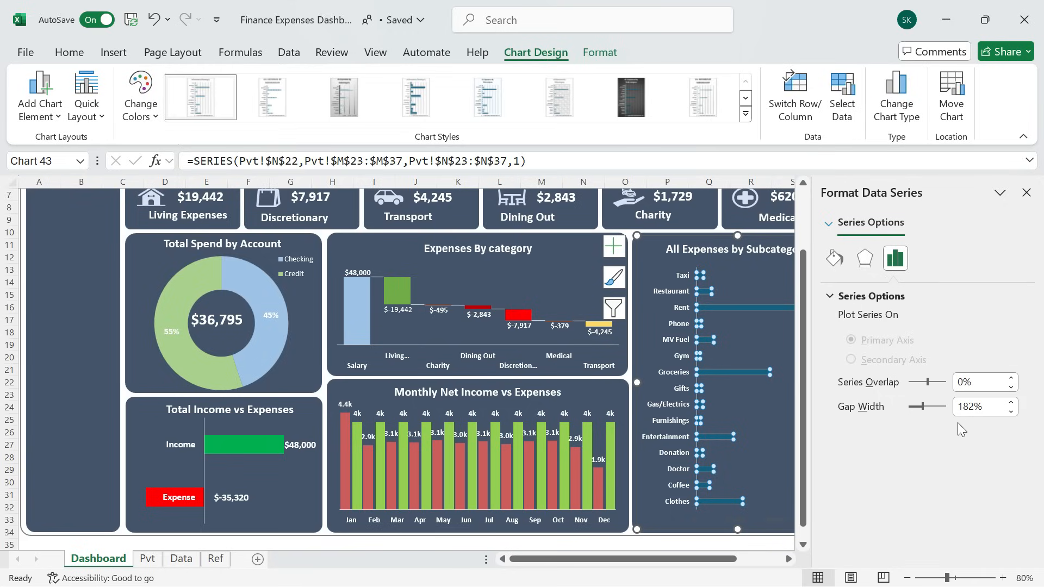
click(992, 406)
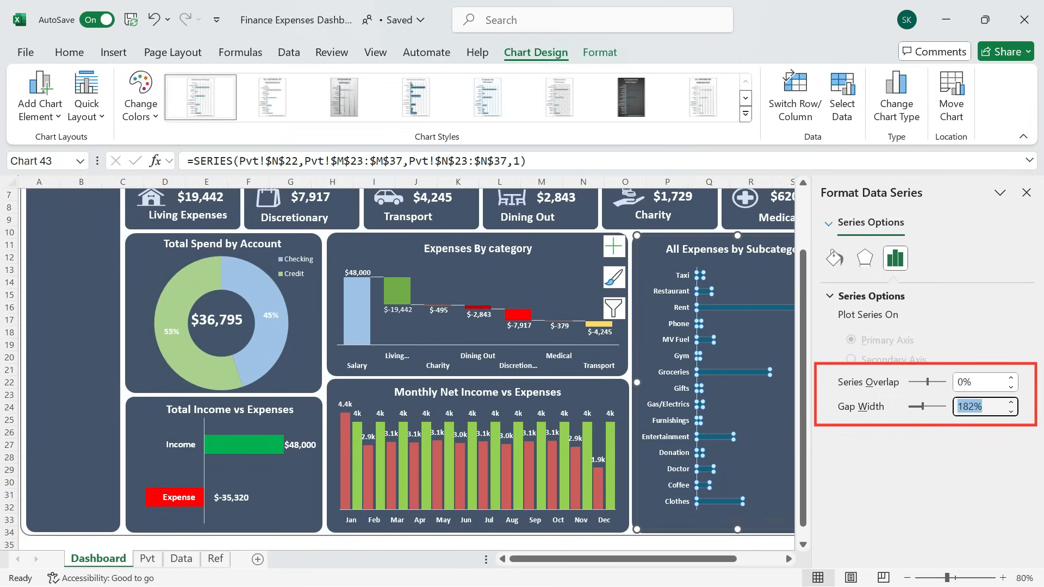
text(10)
key(Return)
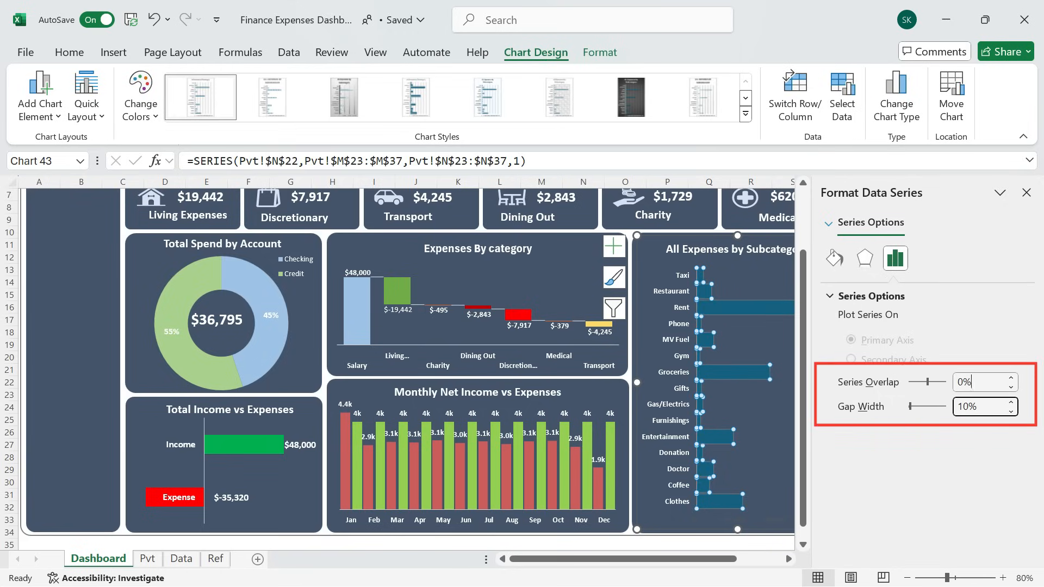
click(973, 381)
text(100)
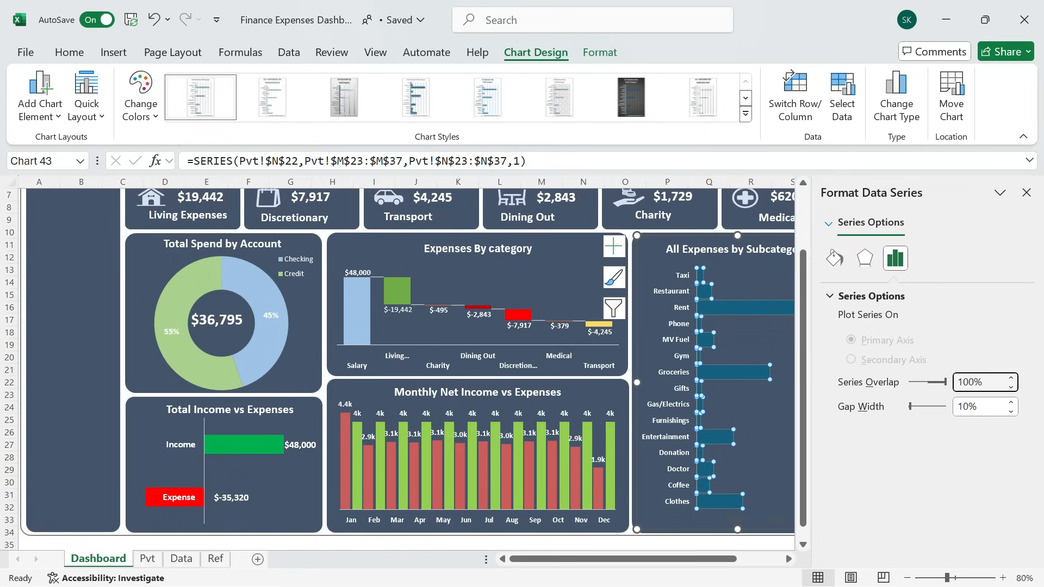
click(783, 492)
click(1025, 193)
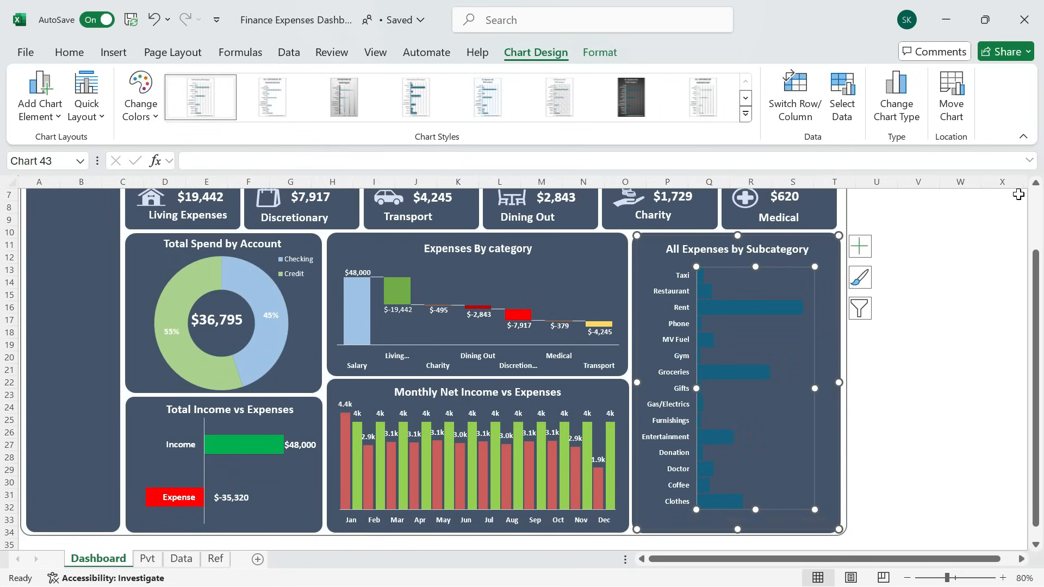
click(932, 347)
Add data labels to the subcategory bars and format them as bold white Calibri, size 8.
click(824, 302)
click(859, 247)
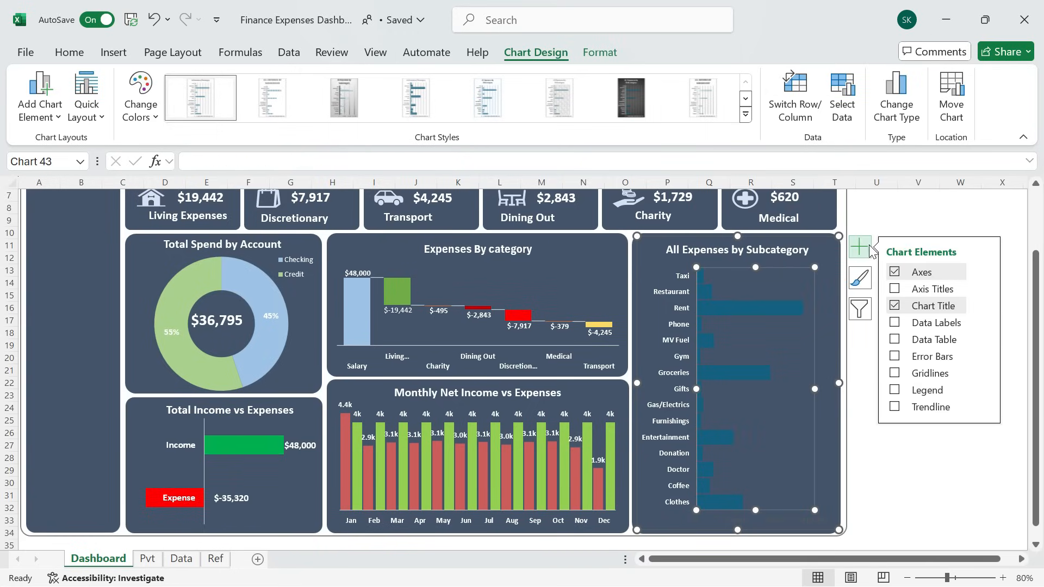
click(834, 309)
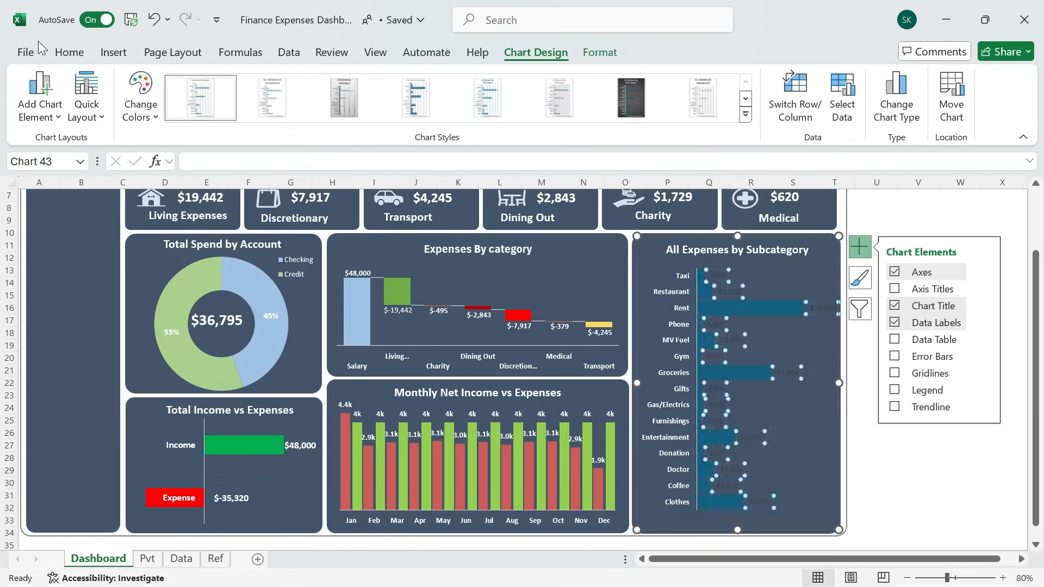
click(67, 48)
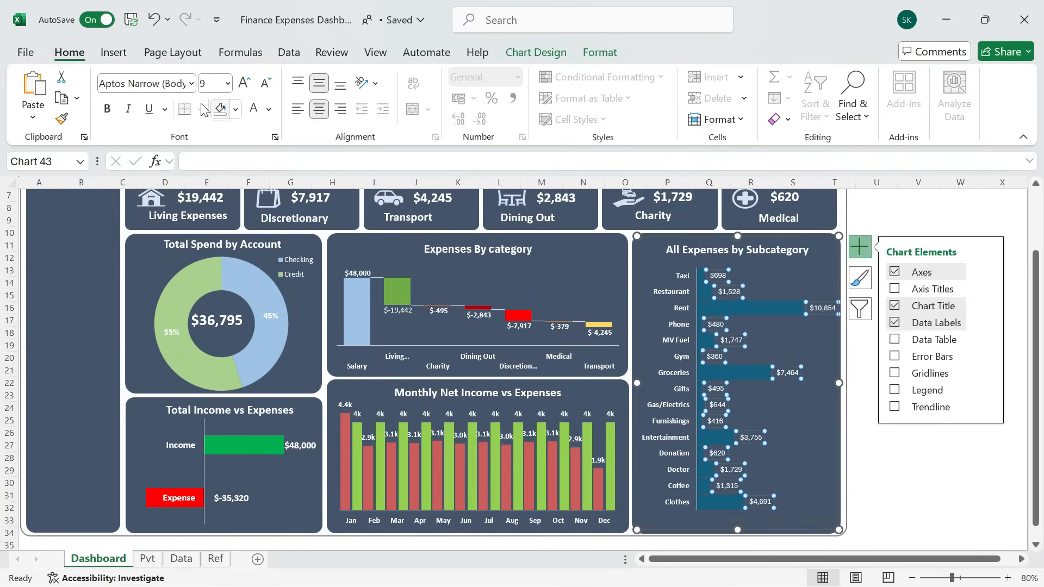
click(192, 84)
click(157, 203)
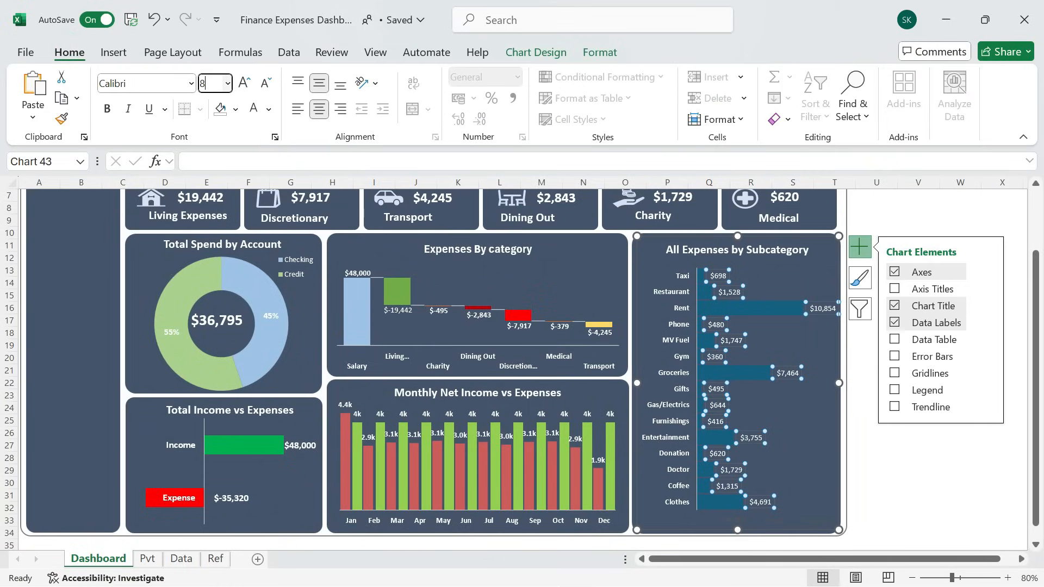
text(8)
key(Return)
key(ctrl+b)
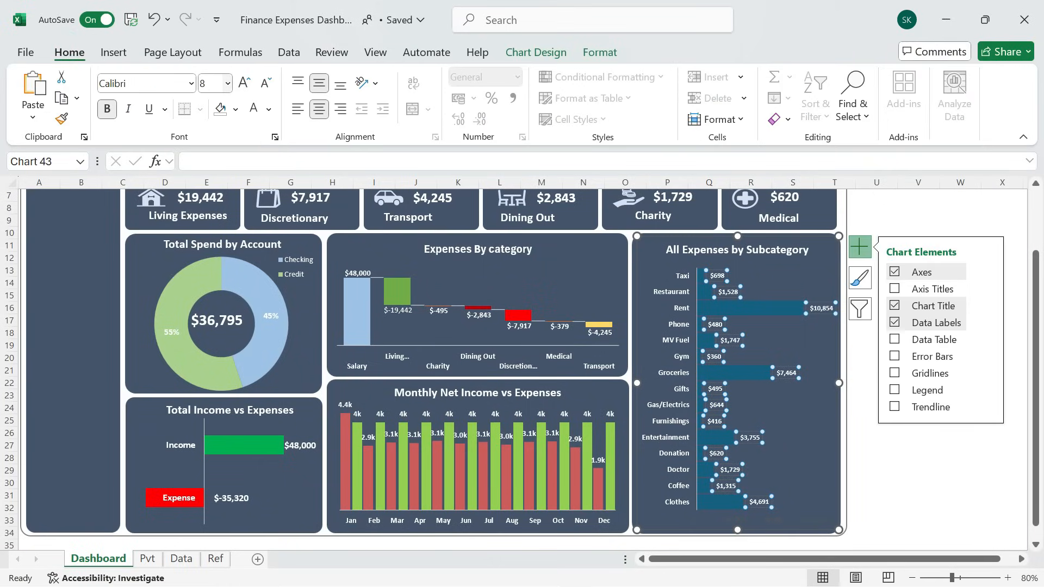
click(947, 225)
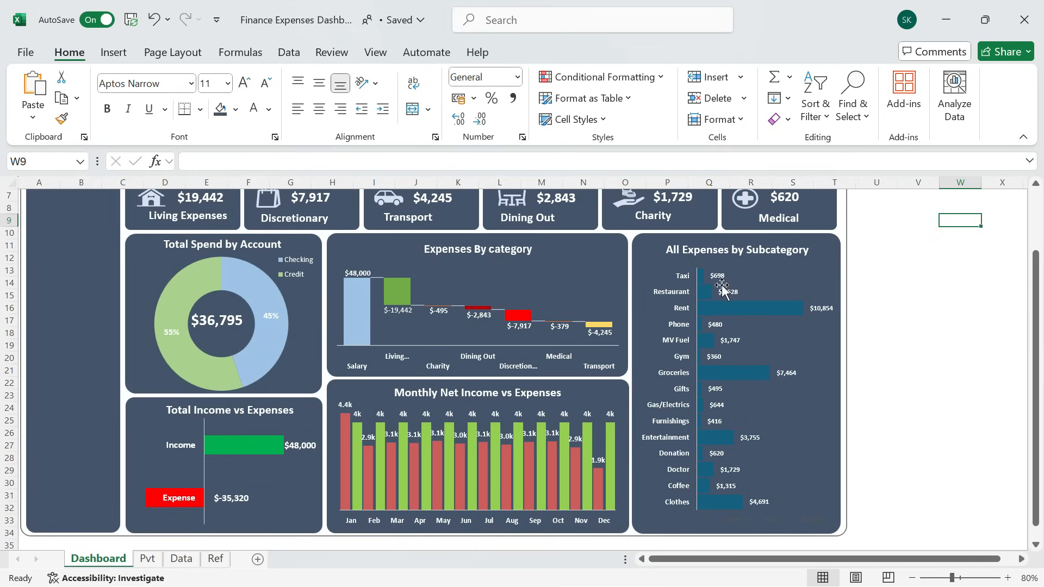
double_click(762, 308)
click(774, 352)
click(1023, 199)
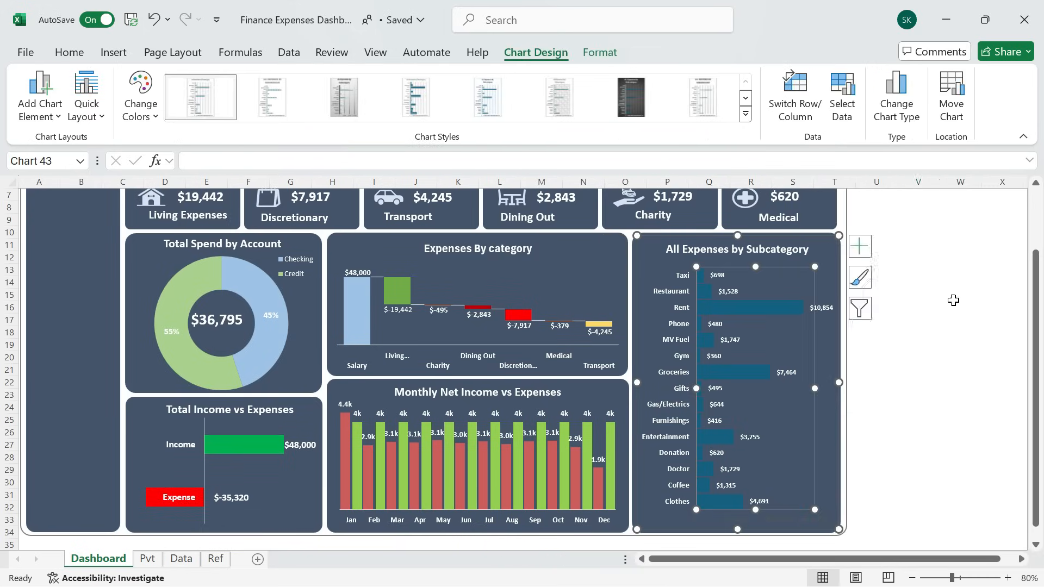
click(919, 382)
Fill the bars of the All Expenses by Subcategory chart with the custom color #CD5C5C.
click(748, 306)
right_click(748, 307)
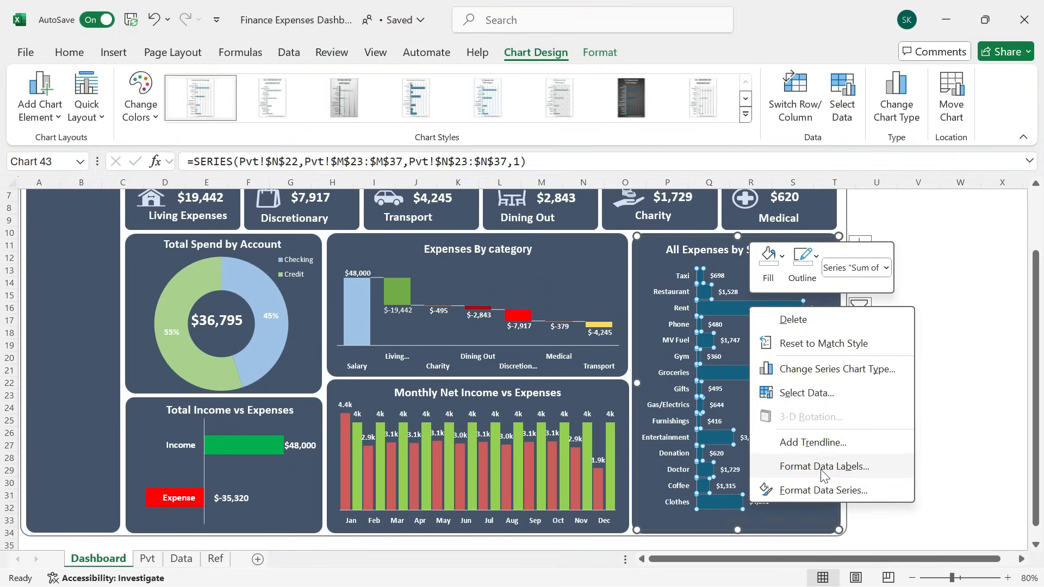
click(781, 255)
click(824, 497)
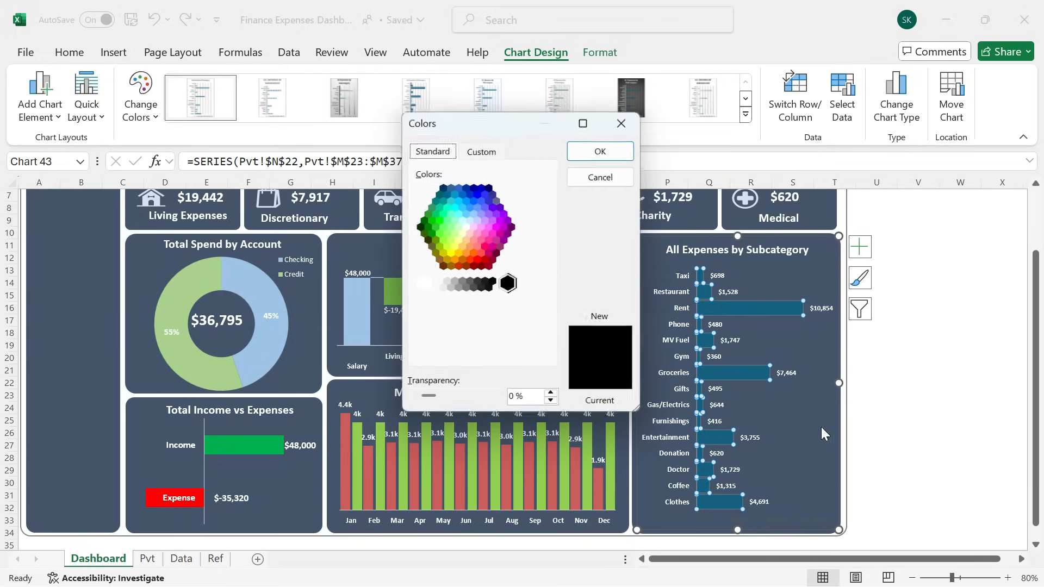
click(482, 152)
drag(513, 349, 476, 352)
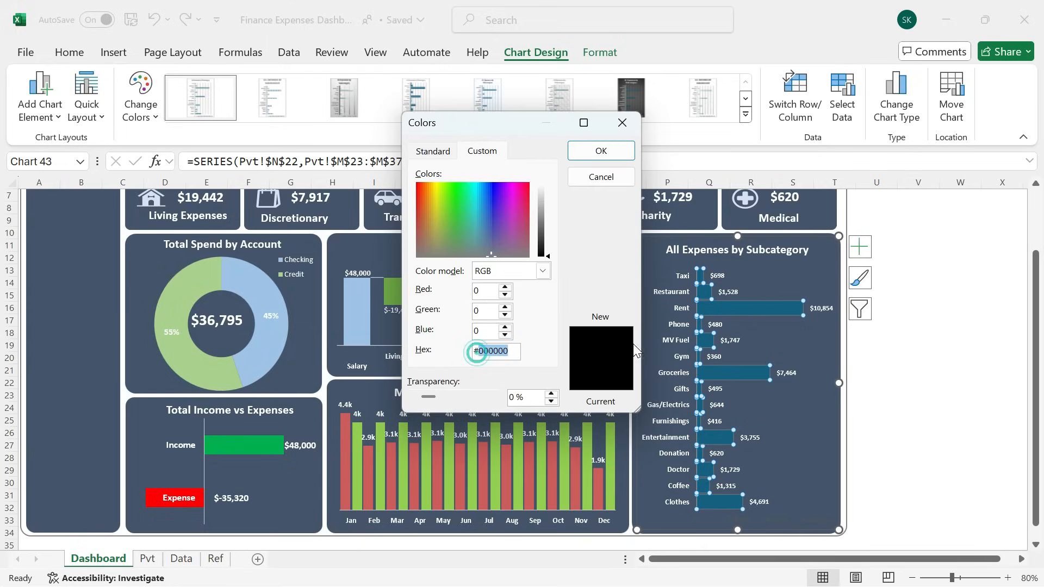
text(CD)
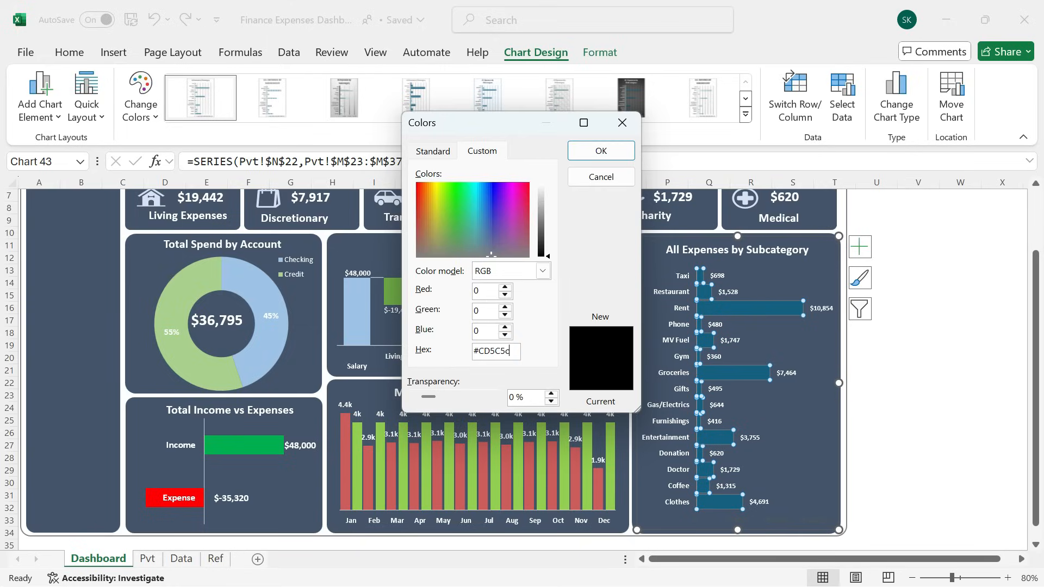
text(5C5c)
click(600, 151)
click(899, 360)
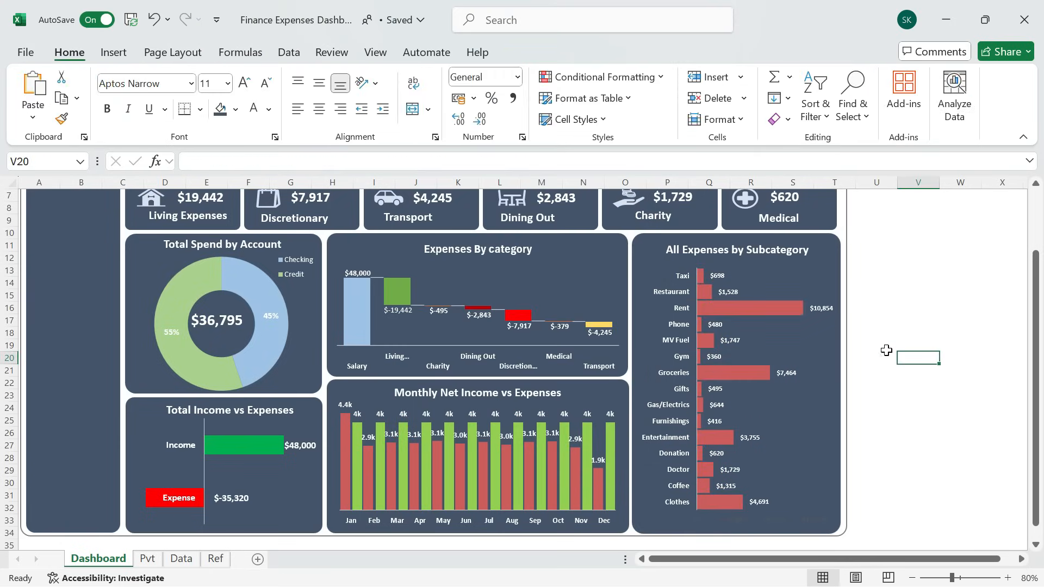
Position the subcategory chart's data labels at Inside Base.
click(818, 310)
click(859, 246)
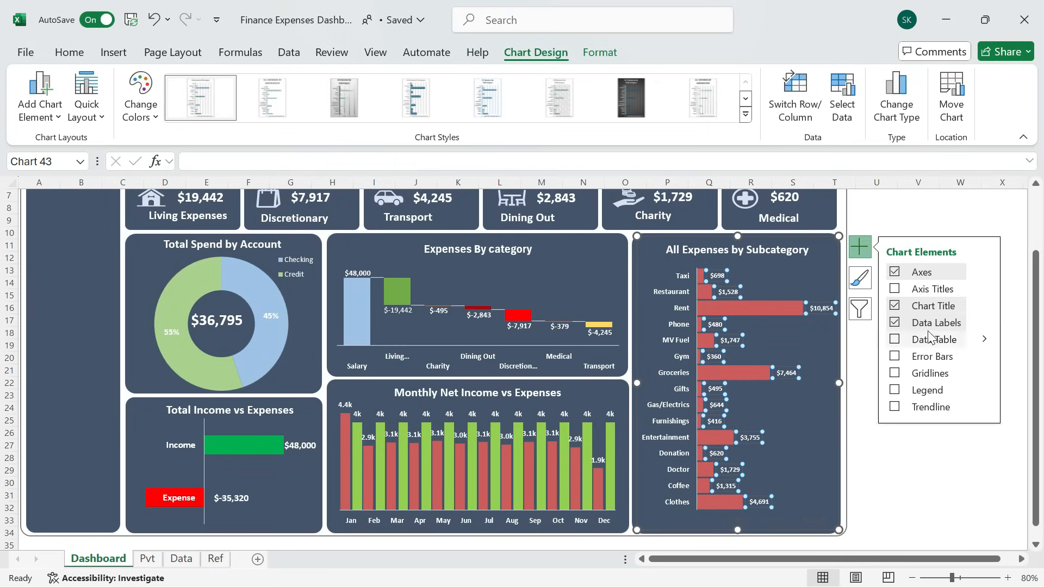
click(984, 324)
click(826, 369)
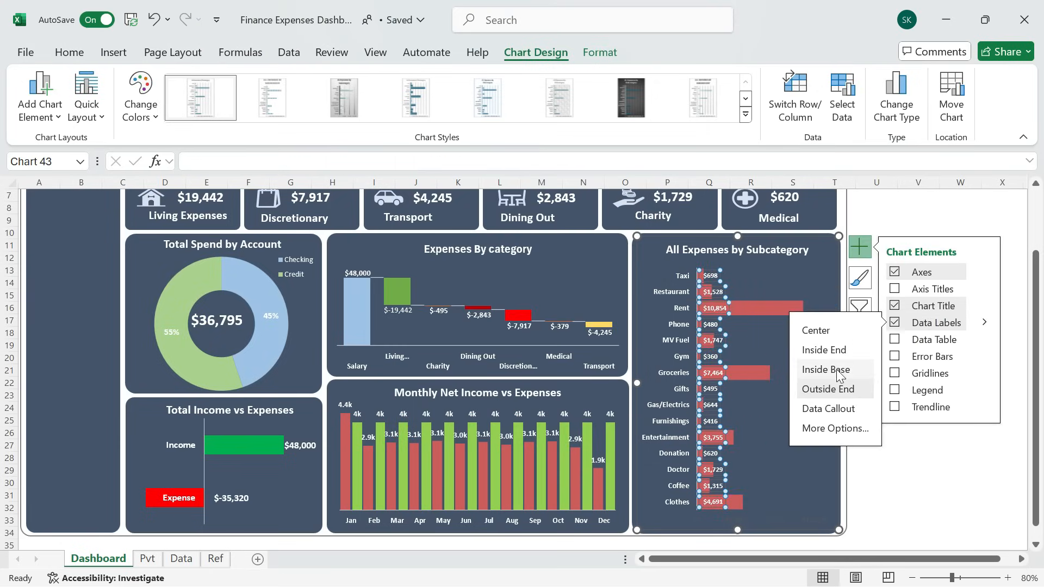
click(916, 360)
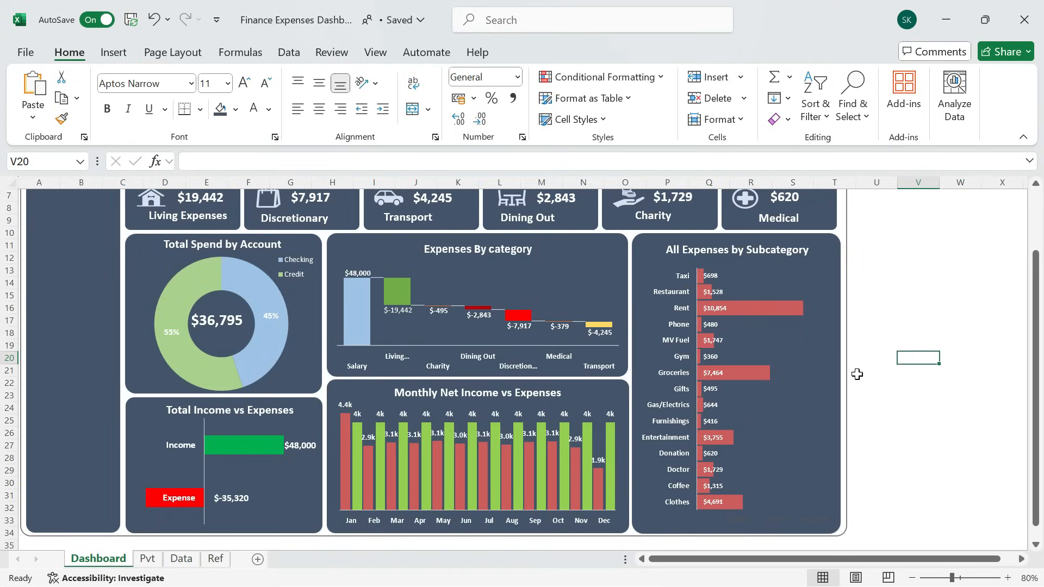
Extend the subcategory chart's plot area upward to just below the title and downward toward the card's lower edge.
click(769, 330)
drag(755, 267, 758, 259)
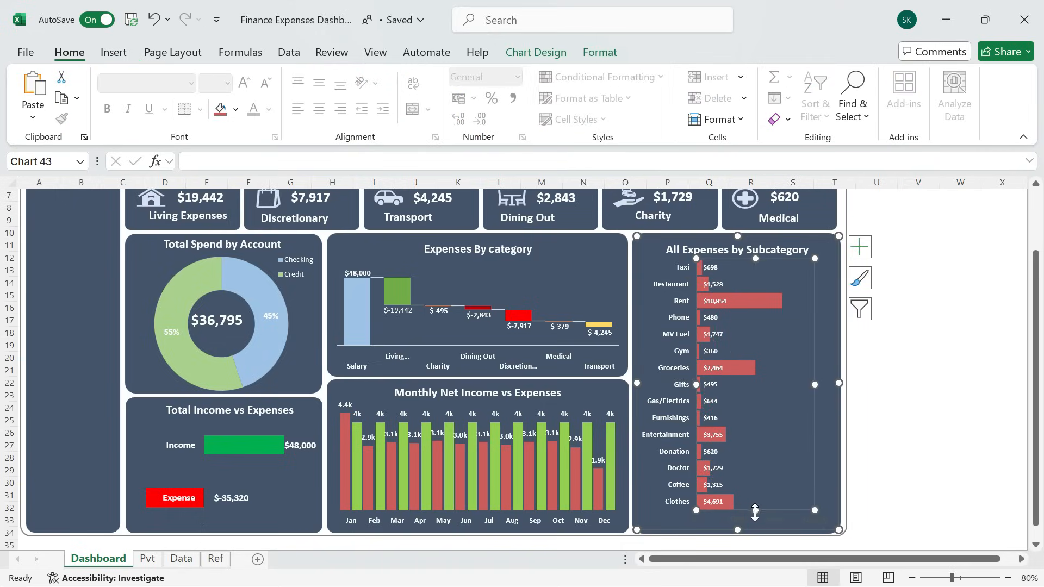
drag(755, 511, 748, 523)
click(916, 406)
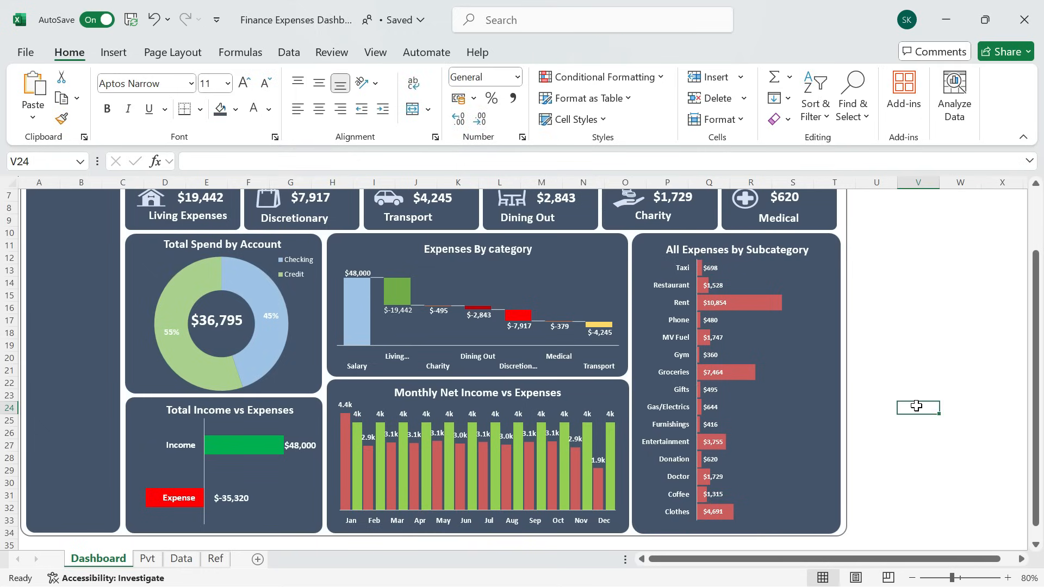
click(67, 316)
scroll(68, 316, up, 2)
click(898, 259)
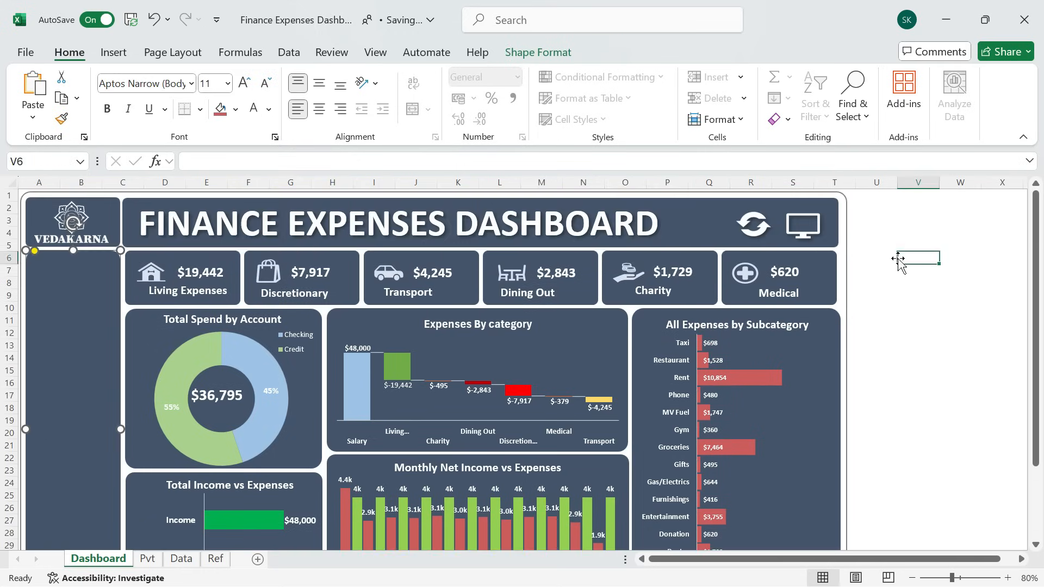
click(915, 338)
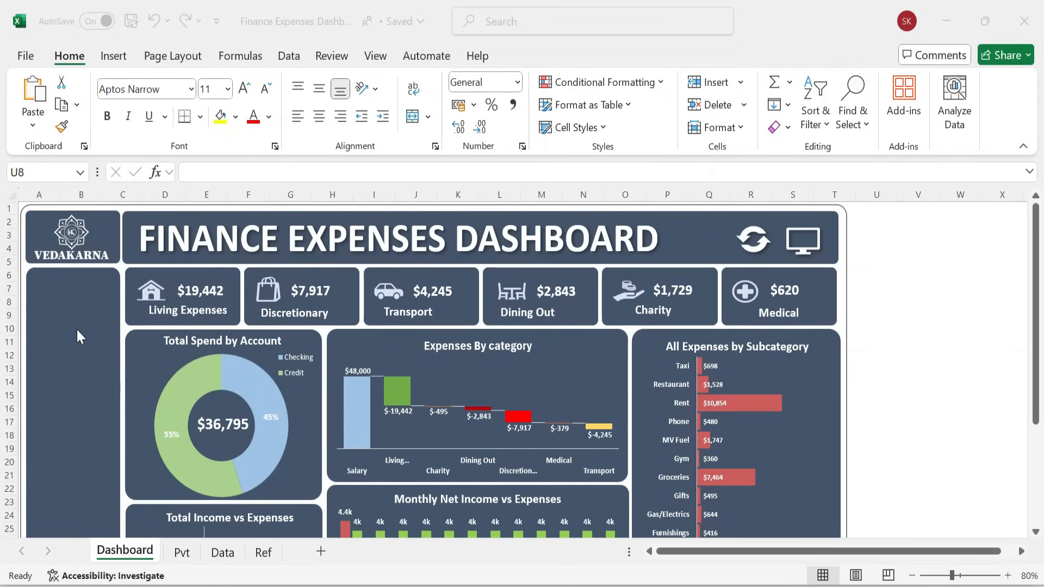
Insert a Month slicer from the monthly expenses PivotTable on the Pvt sheet.
click(181, 552)
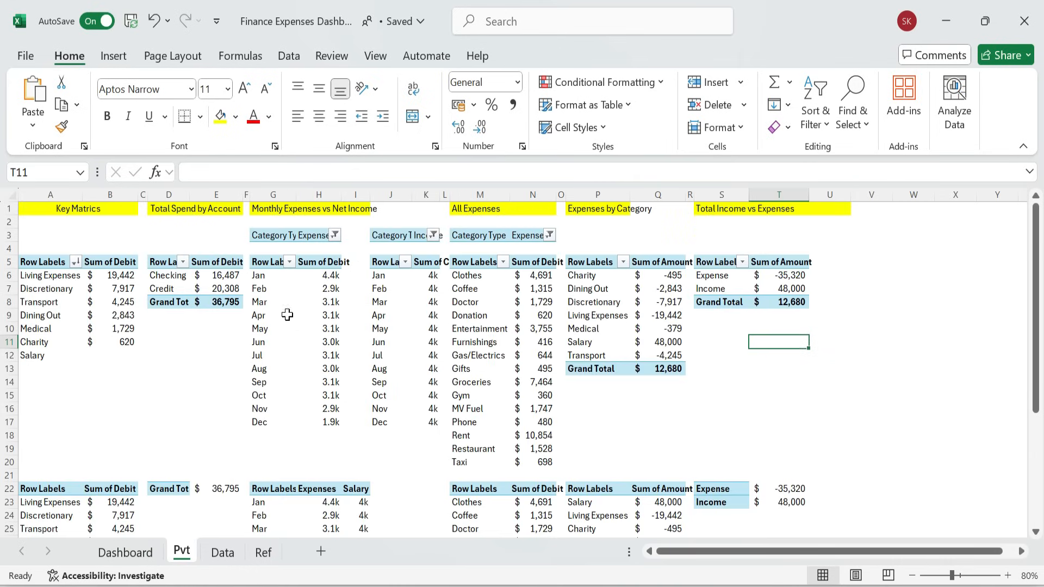
click(267, 302)
click(111, 56)
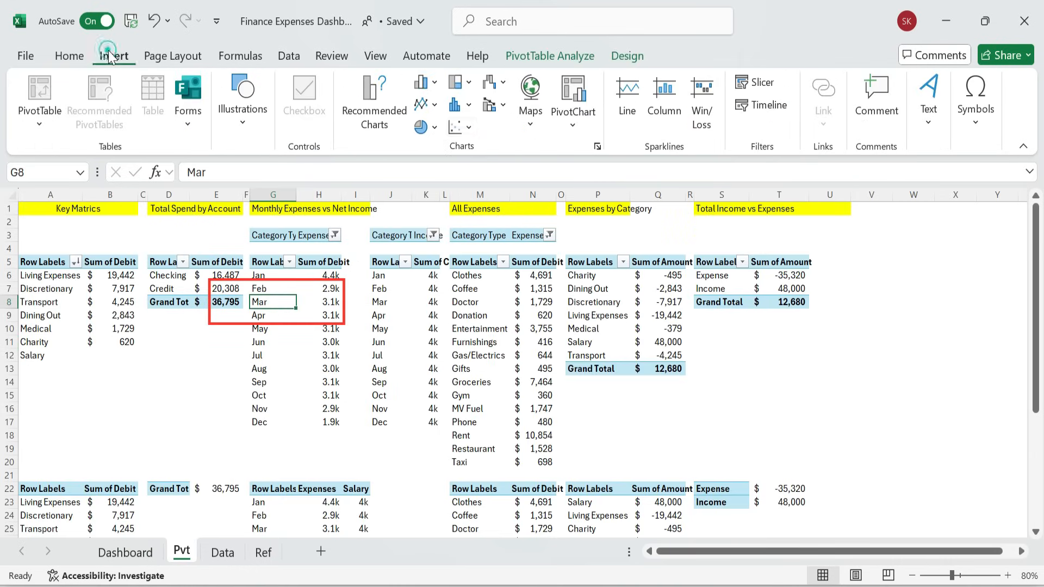
click(760, 87)
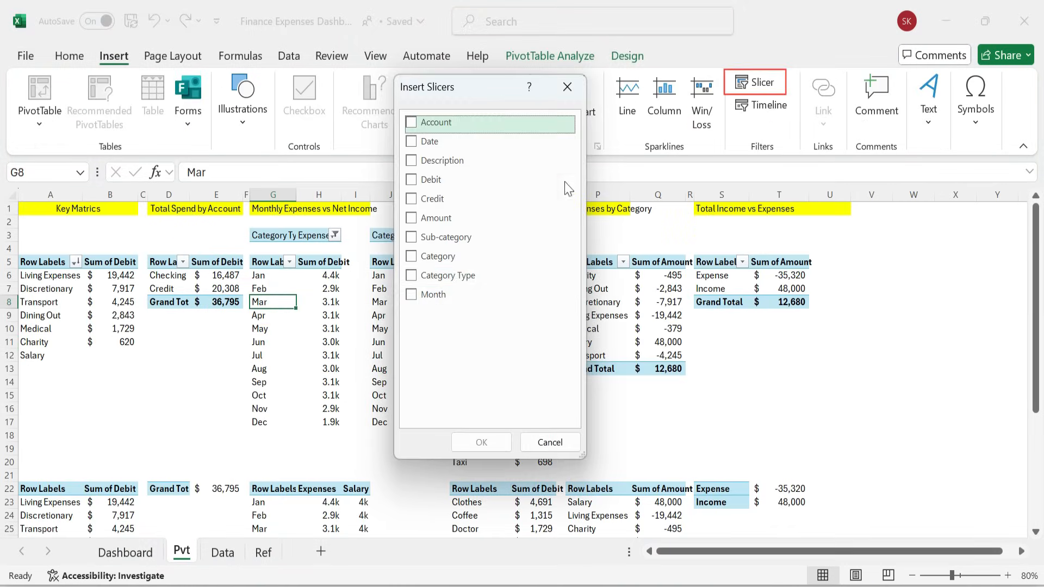
click(409, 294)
click(411, 296)
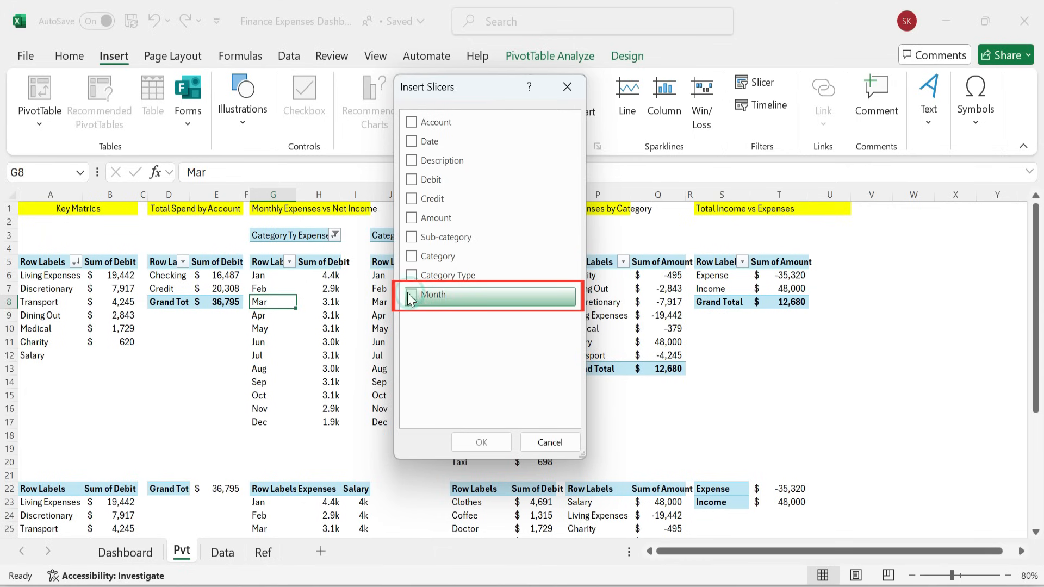
click(481, 442)
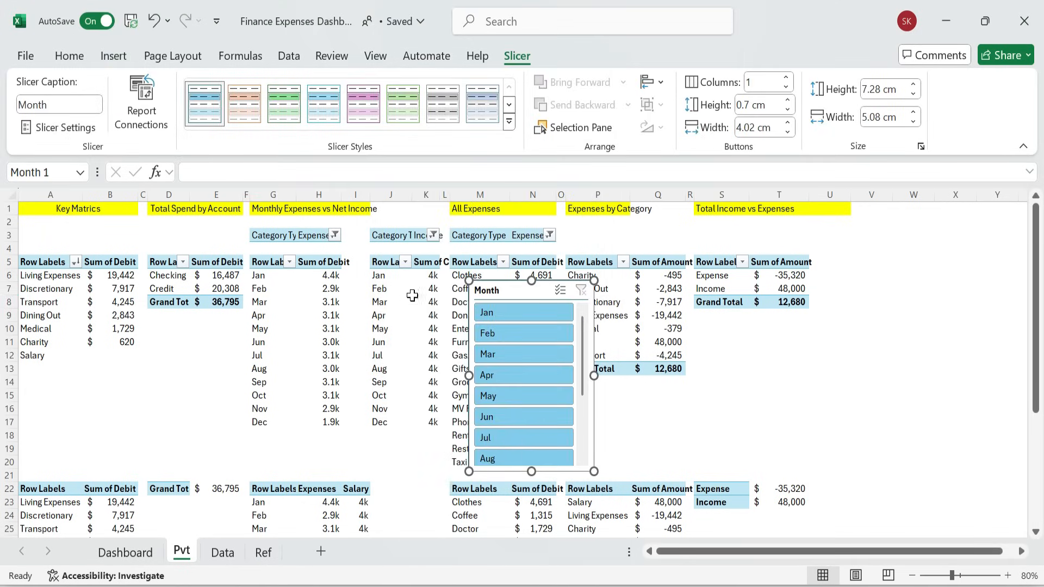
Move the Month slicer onto the Dashboard's empty side panel and narrow it to the panel's width, about 3.82 cm.
key(ctrl+x)
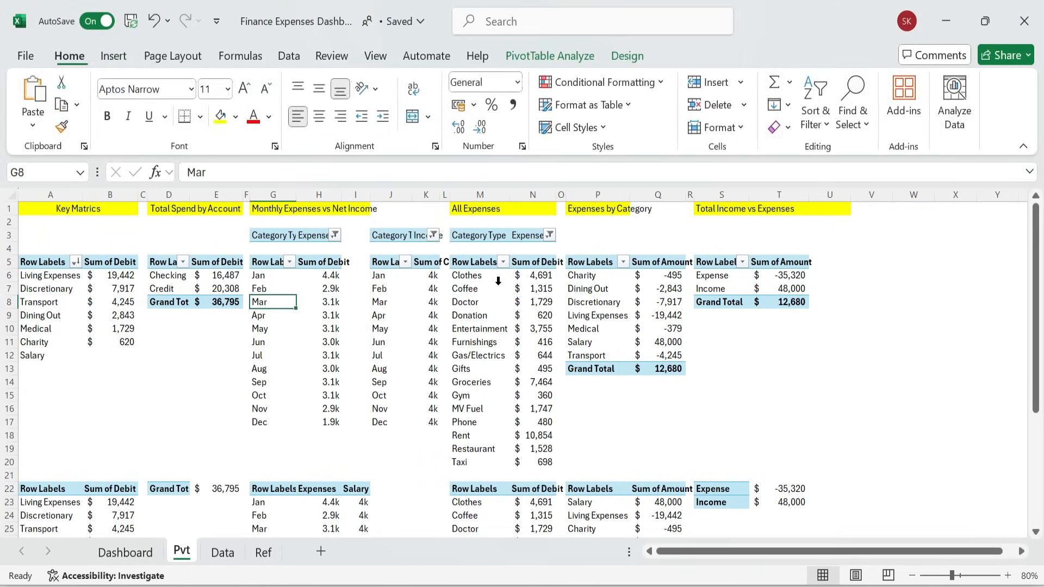
click(125, 551)
click(64, 338)
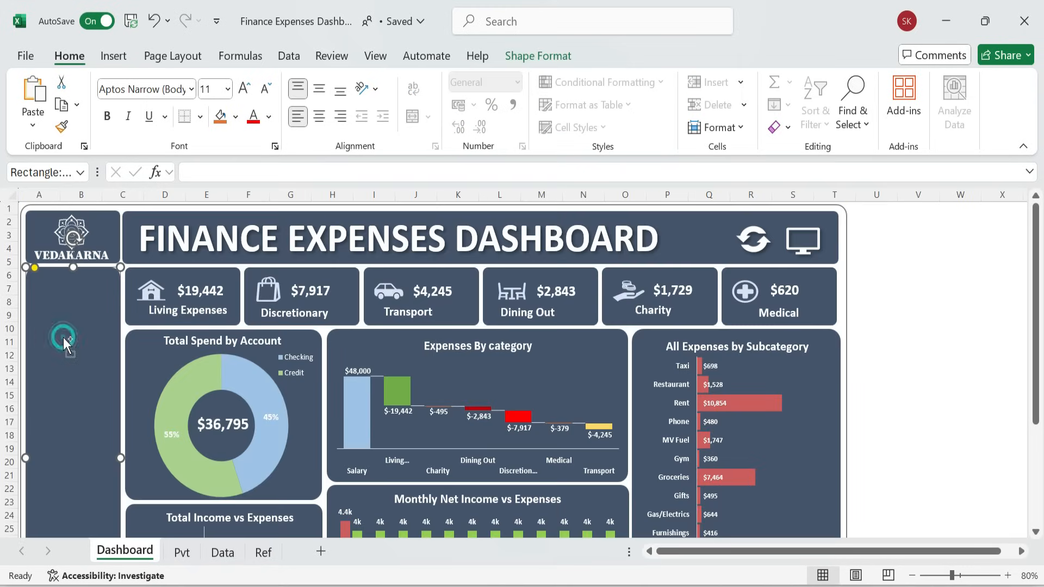
key(ctrl+v)
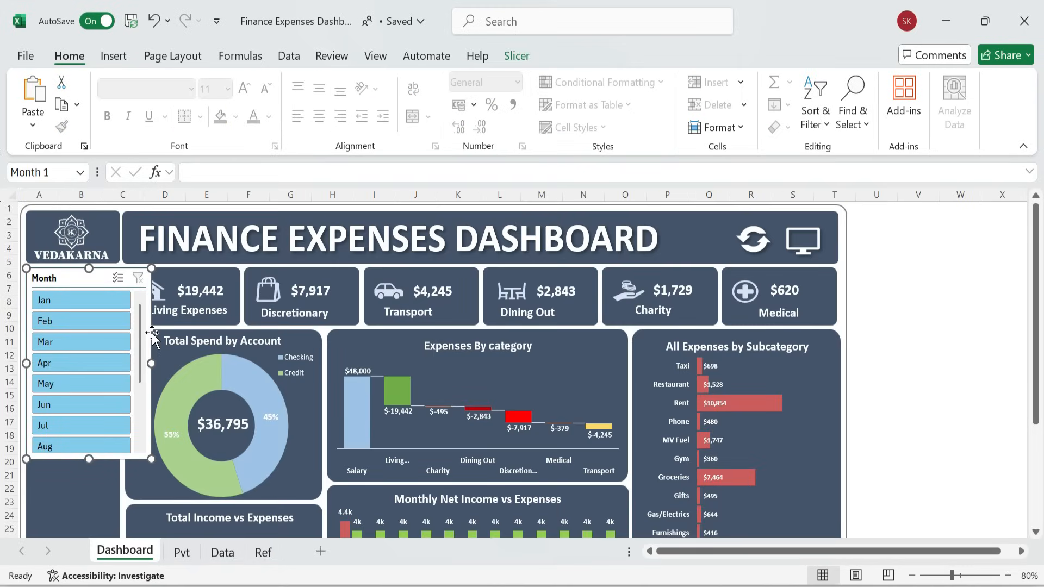
drag(153, 364, 120, 359)
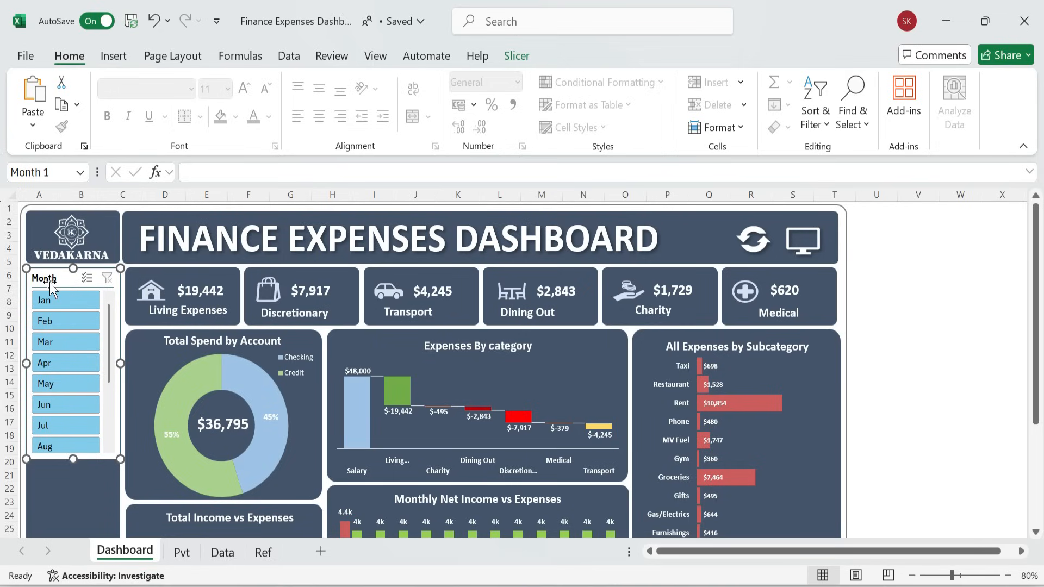
Duplicate the Month slicer's current light blue style and name the copy "New".
click(519, 56)
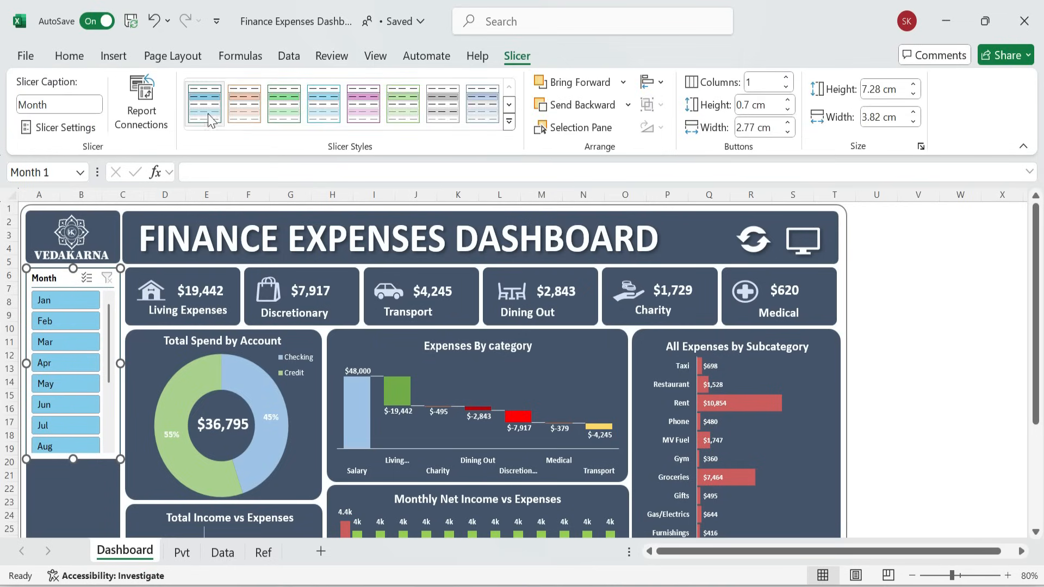
right_click(208, 119)
click(240, 144)
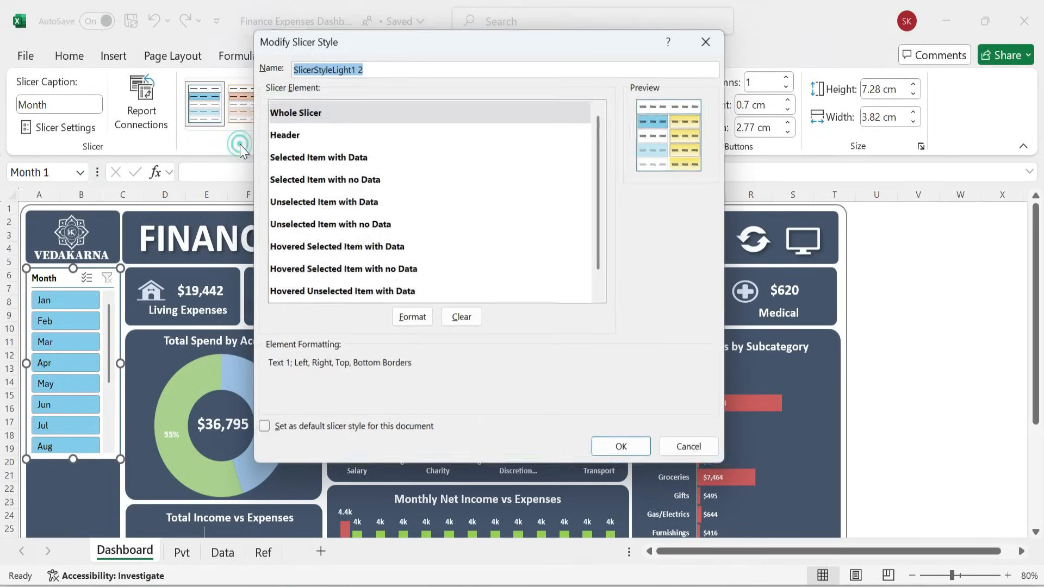
double_click(386, 63)
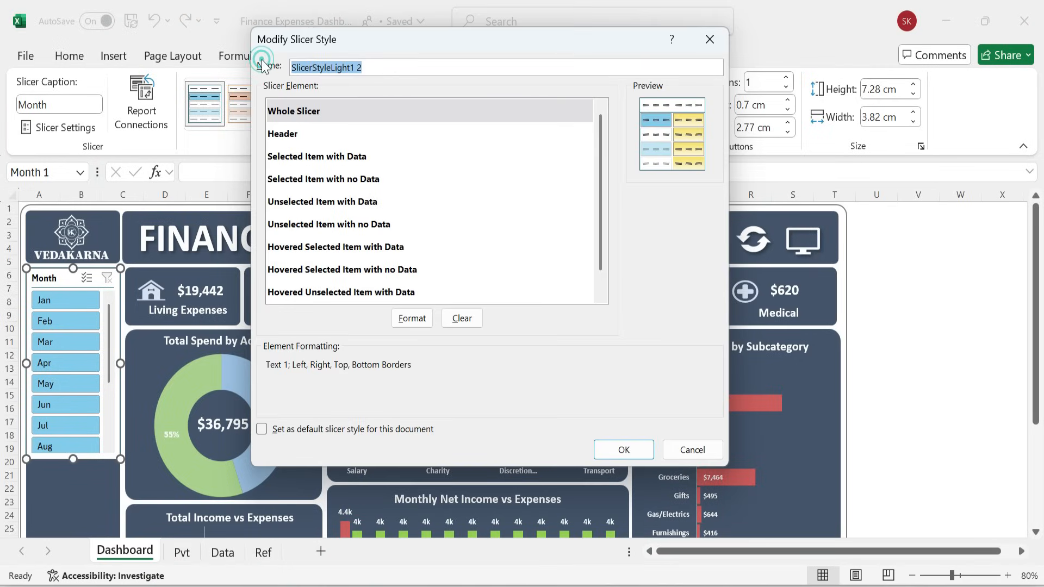
text(Ne)
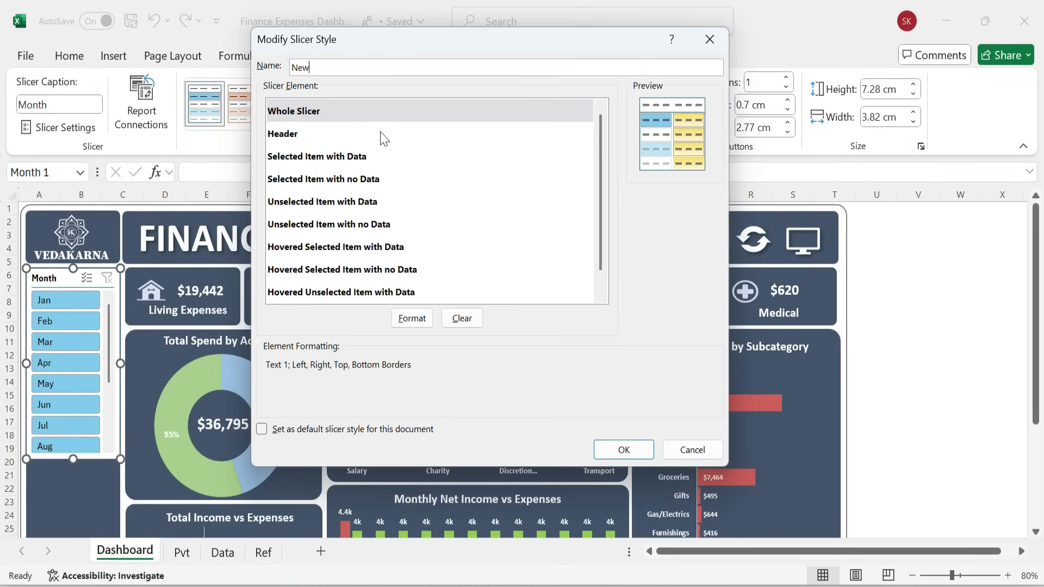
text(w)
Set the Whole Slicer element's fill to a custom dark slate blue matching the dashboard panels.
click(303, 113)
click(411, 318)
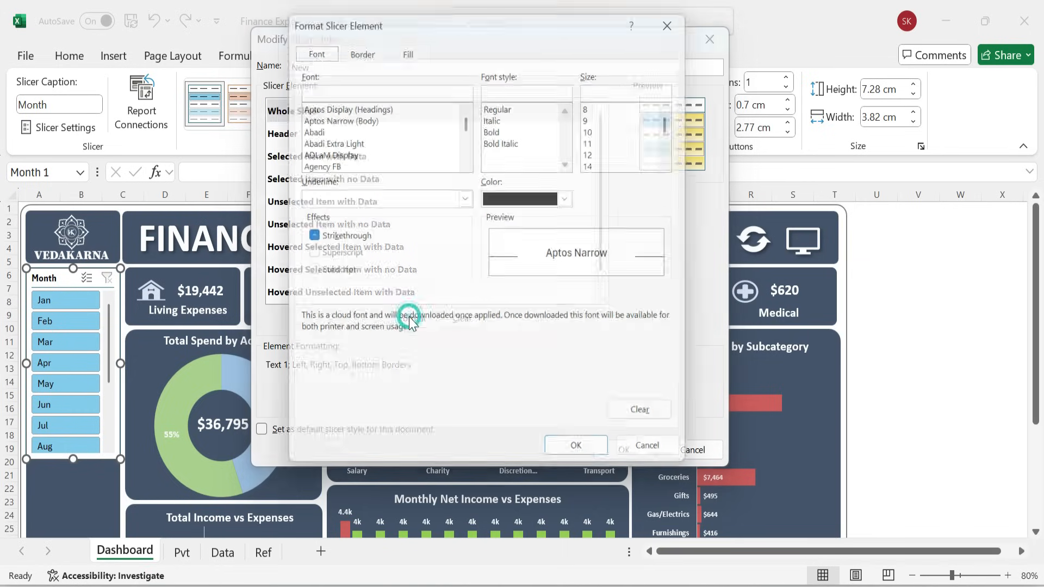
click(409, 44)
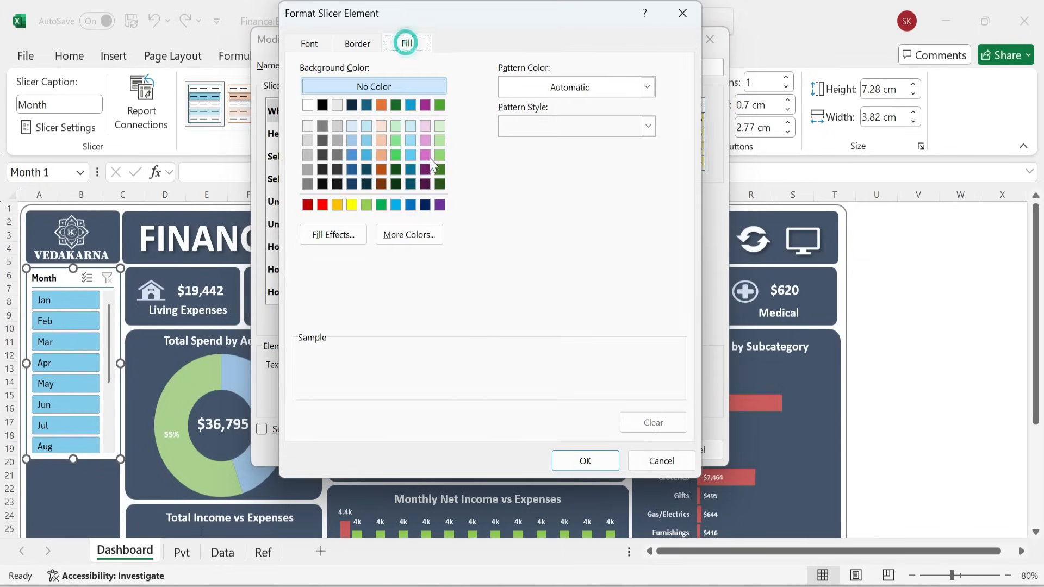
click(423, 236)
click(461, 146)
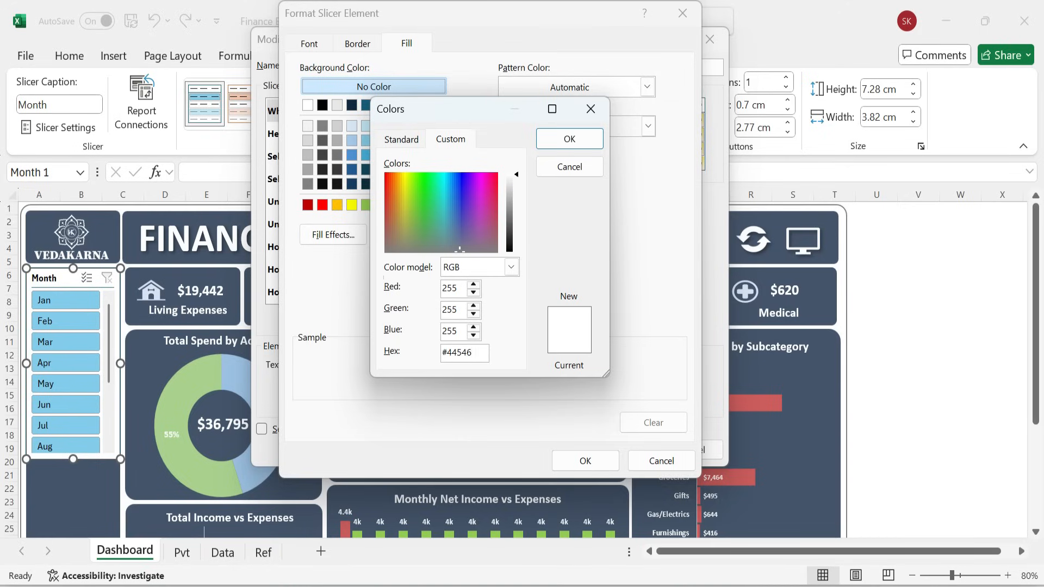
click(569, 139)
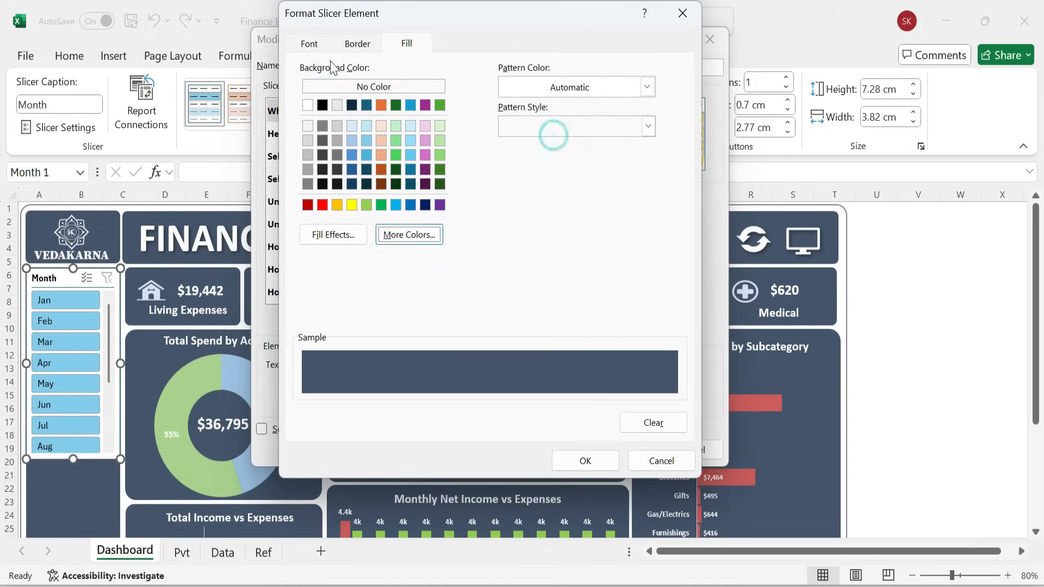
Set the Whole Slicer element's border color to white and apply the None border preset.
click(354, 45)
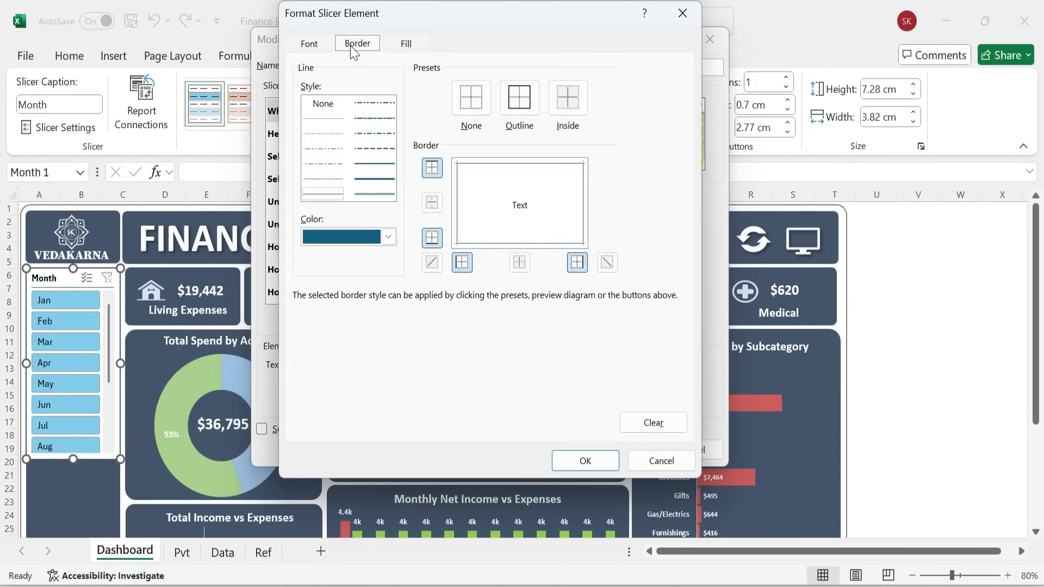
click(388, 237)
click(308, 306)
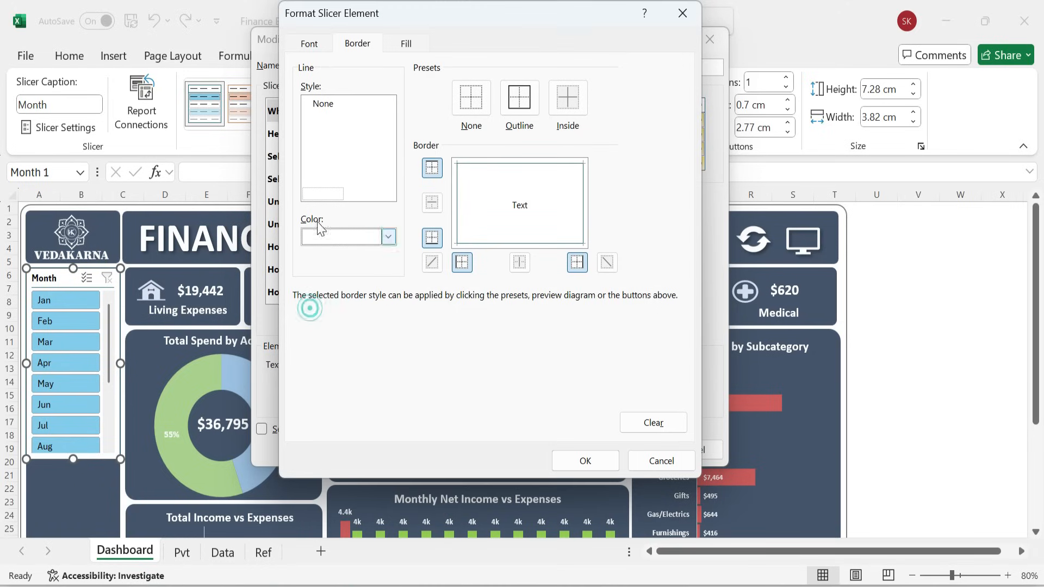
click(470, 98)
Set the Whole Slicer element's font to bold white Calibri and apply the element formatting.
click(309, 44)
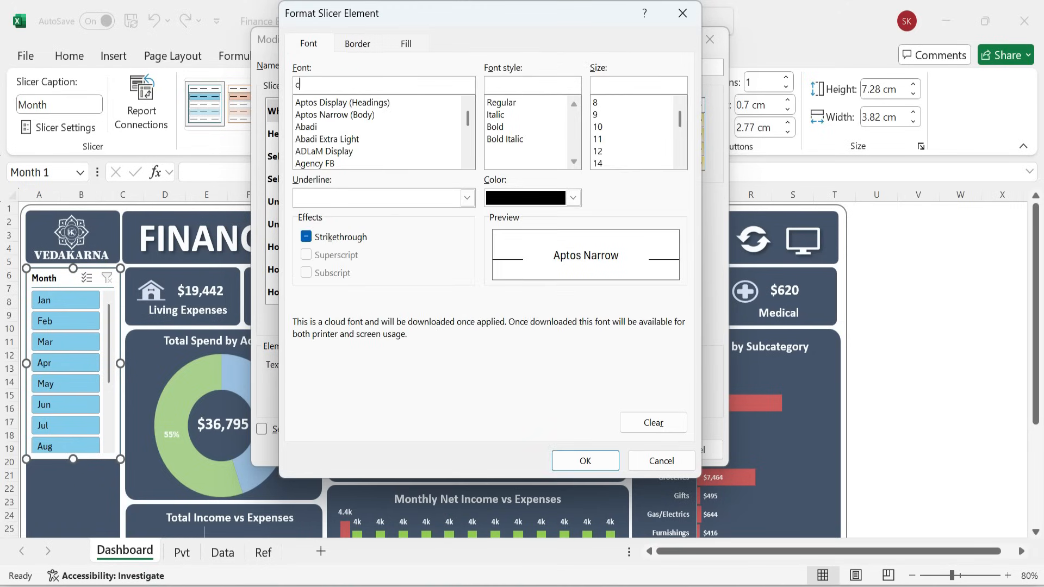
text(ri)
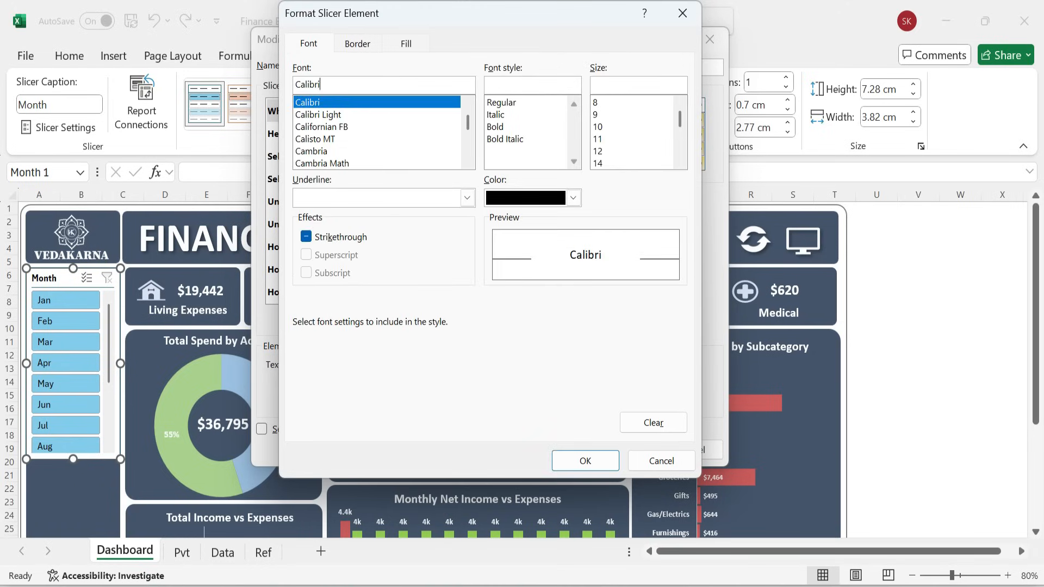
click(498, 131)
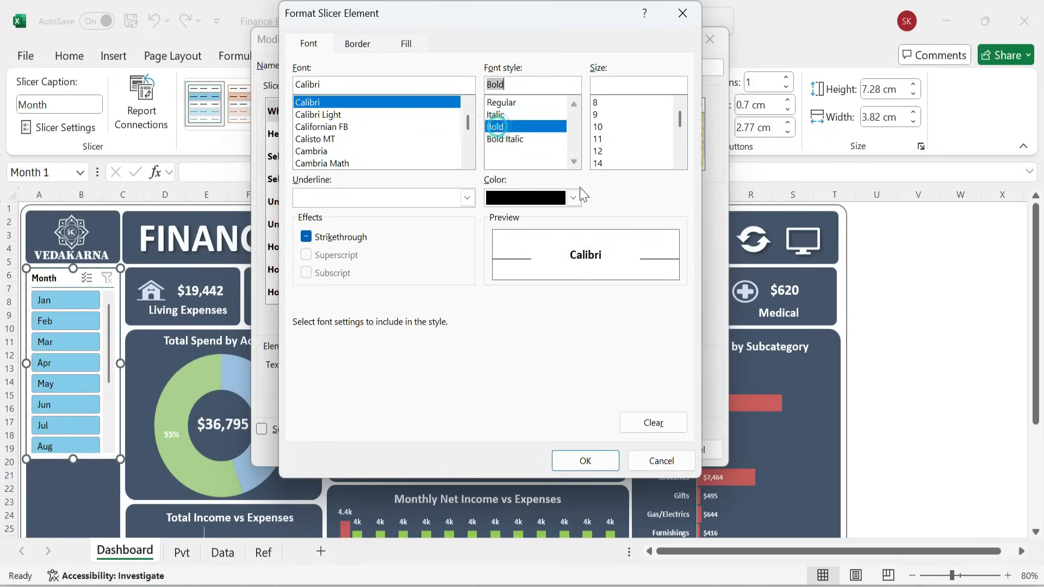
click(573, 198)
click(493, 264)
click(600, 463)
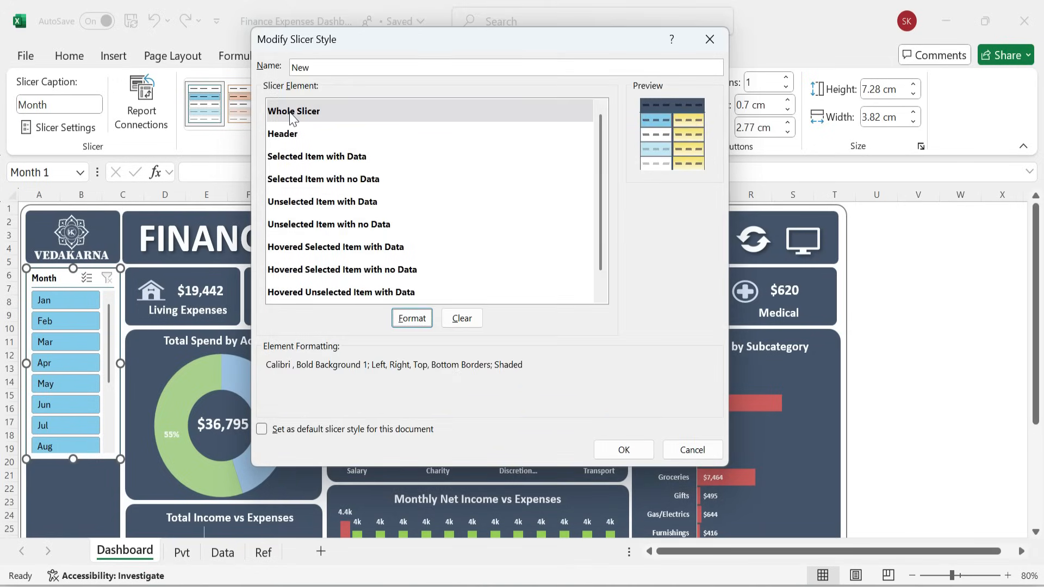
Set the Header element's fill to the custom dark slate blue of the dashboard panels.
click(294, 136)
click(413, 319)
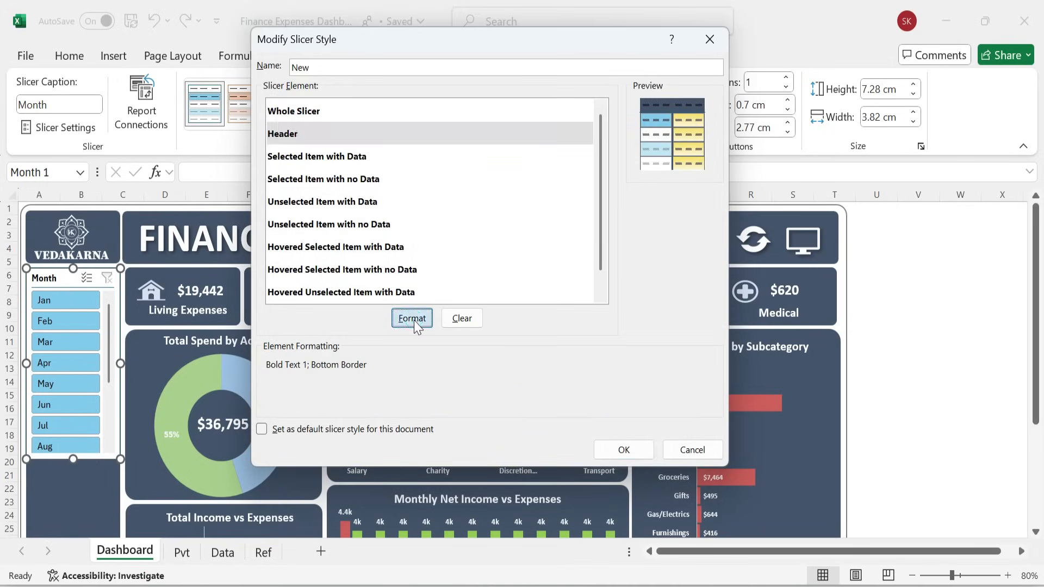
click(406, 46)
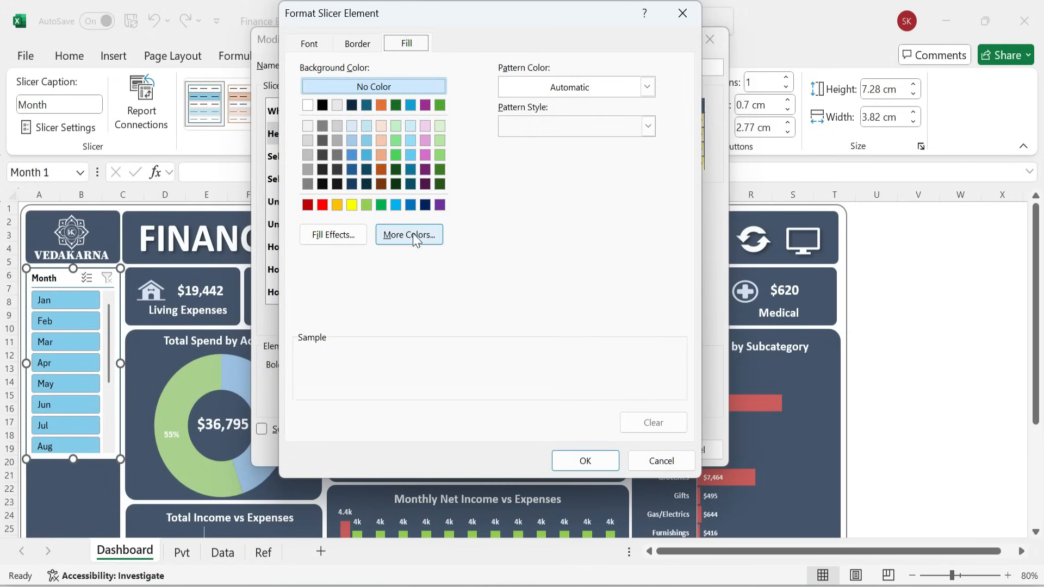
click(357, 47)
click(407, 45)
click(409, 234)
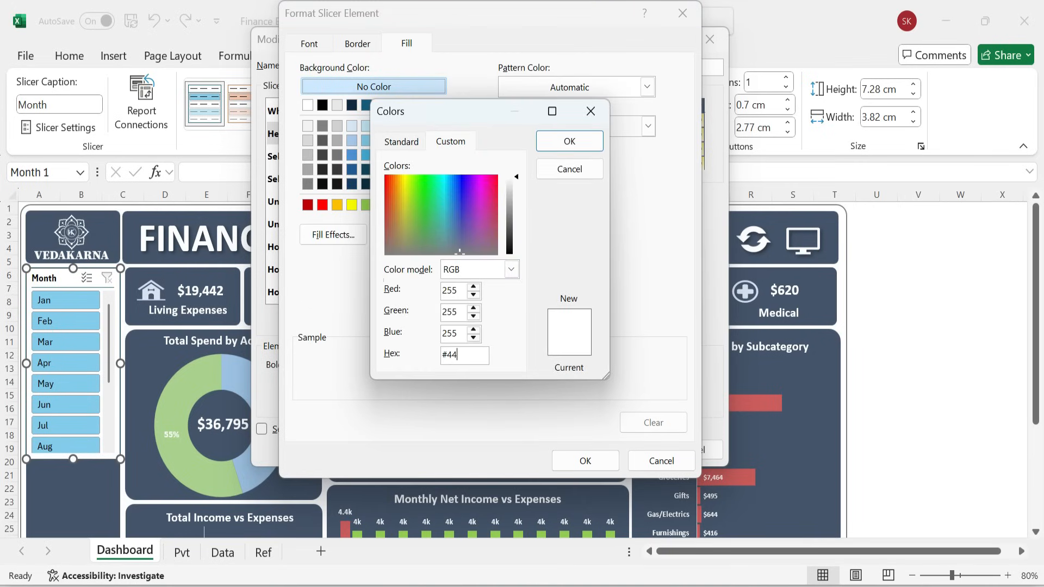
click(569, 141)
Set the Header element's border color to white and apply the None border preset.
click(357, 44)
click(388, 236)
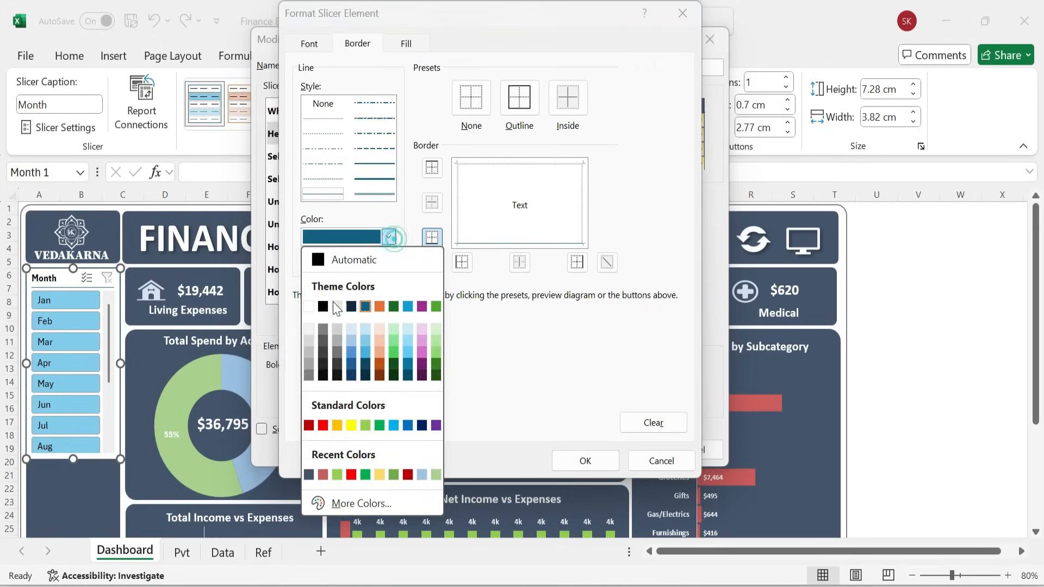
click(311, 304)
click(471, 100)
Set the Header element's font to bold white Calibri and apply the element formatting.
click(309, 44)
click(346, 83)
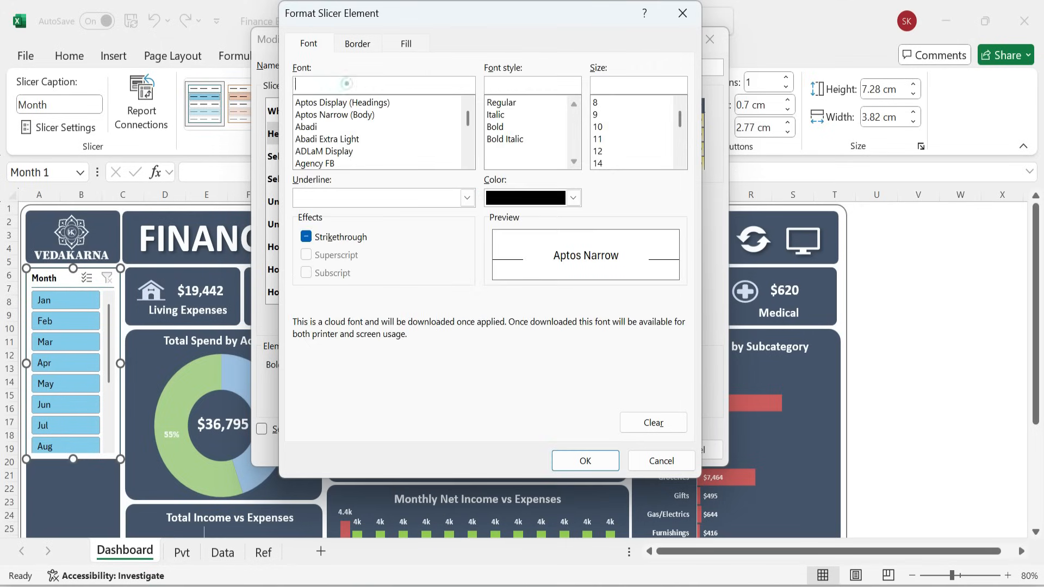
text(calibri)
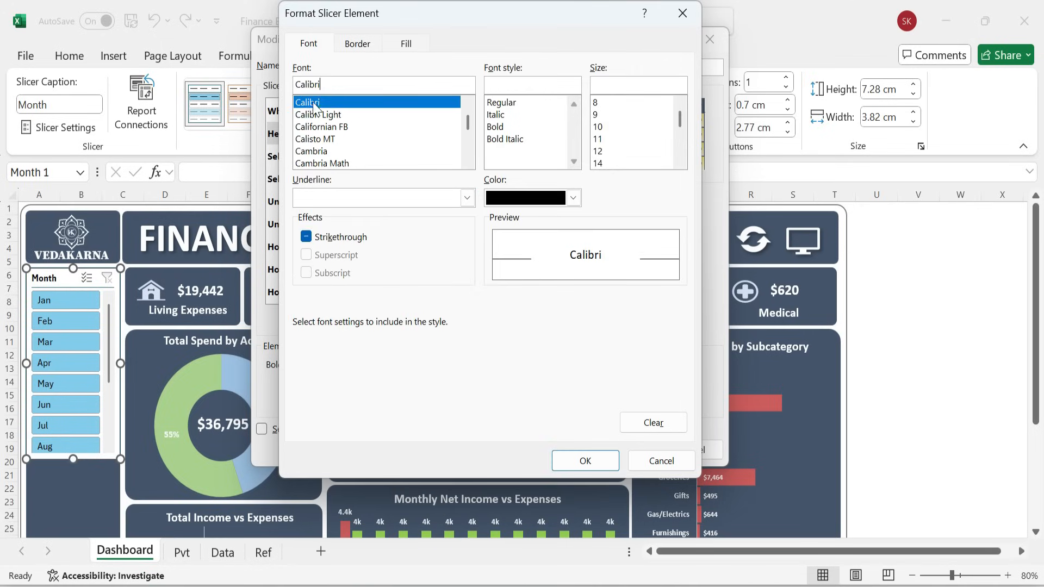
click(495, 131)
click(573, 198)
click(491, 246)
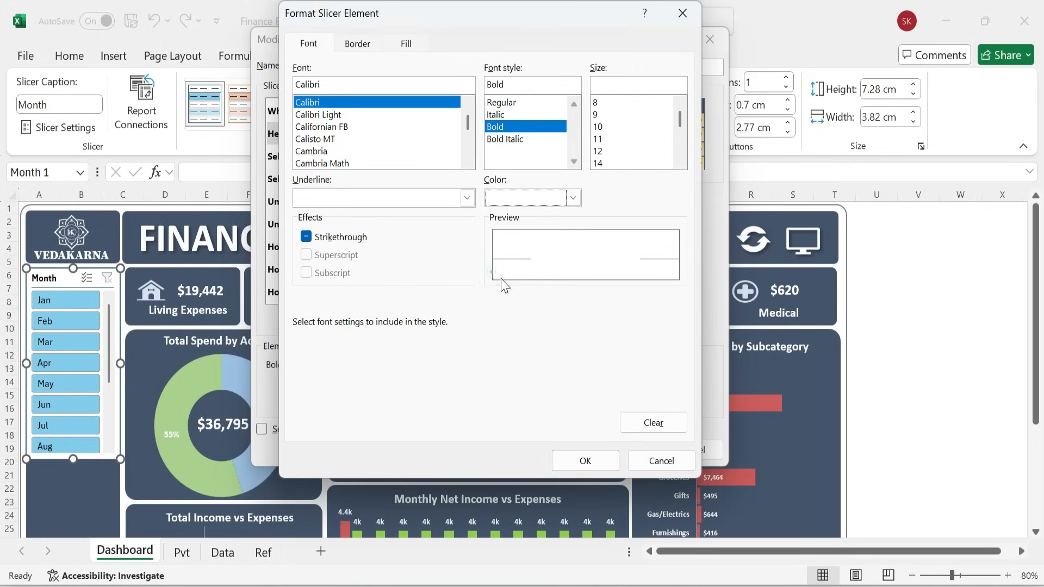
click(609, 460)
Fill the Selected Item with Data element with the same custom dark slate blue.
click(318, 157)
click(412, 318)
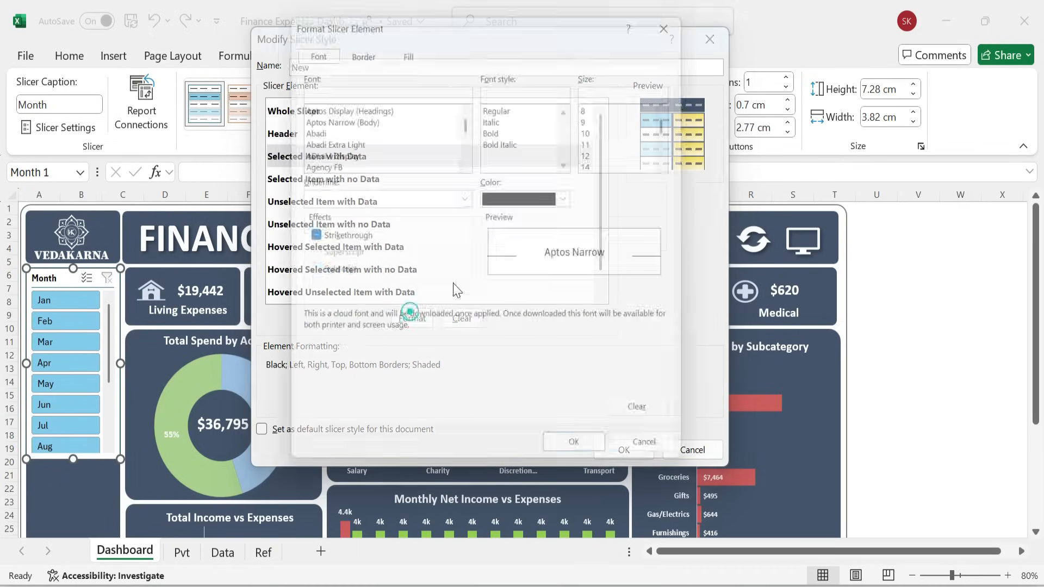
click(406, 43)
click(415, 238)
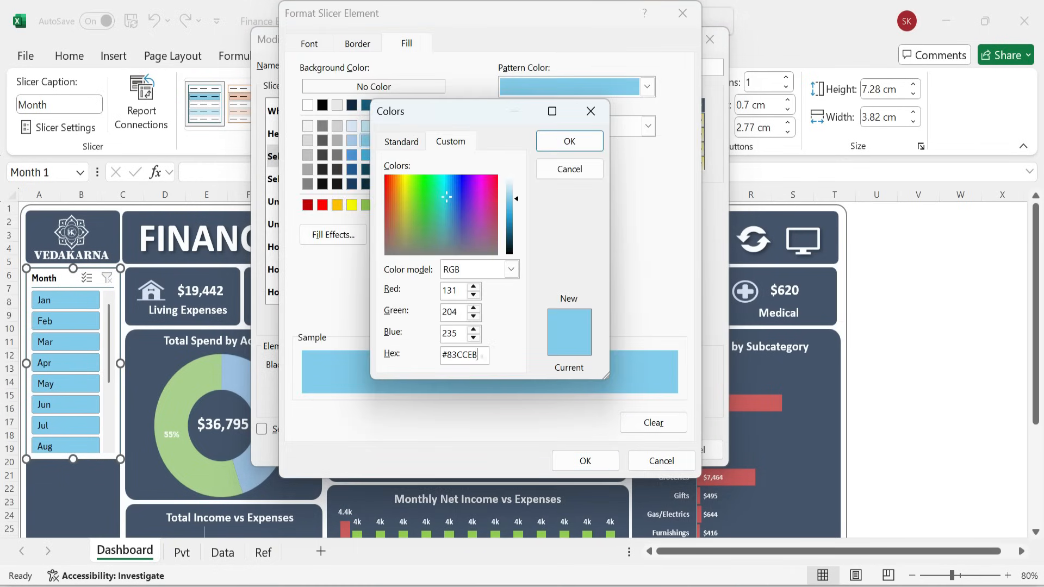
drag(482, 355, 447, 355)
click(569, 141)
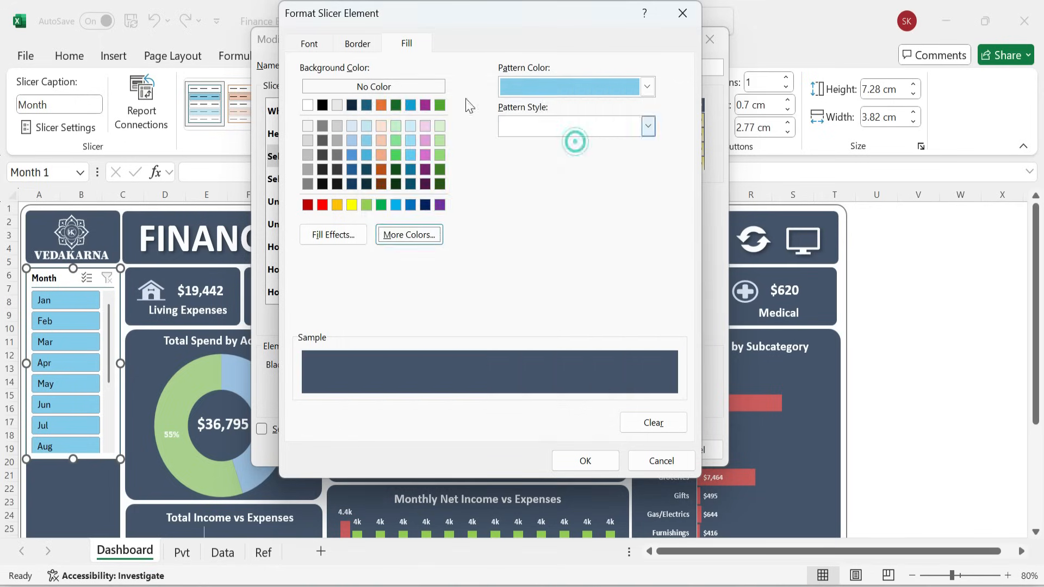
Give the Selected Item with Data element a white border using the Outline preset.
click(357, 43)
click(387, 236)
click(309, 311)
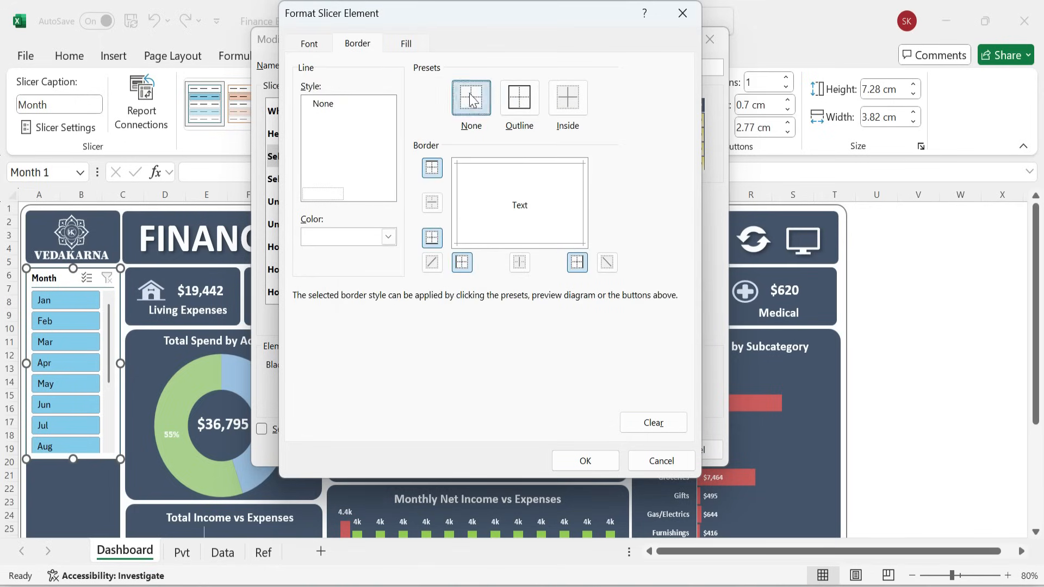
click(519, 98)
Set the Selected Item with Data font to bold white Calibri and apply the element formatting.
click(310, 43)
click(344, 86)
text(Calibri)
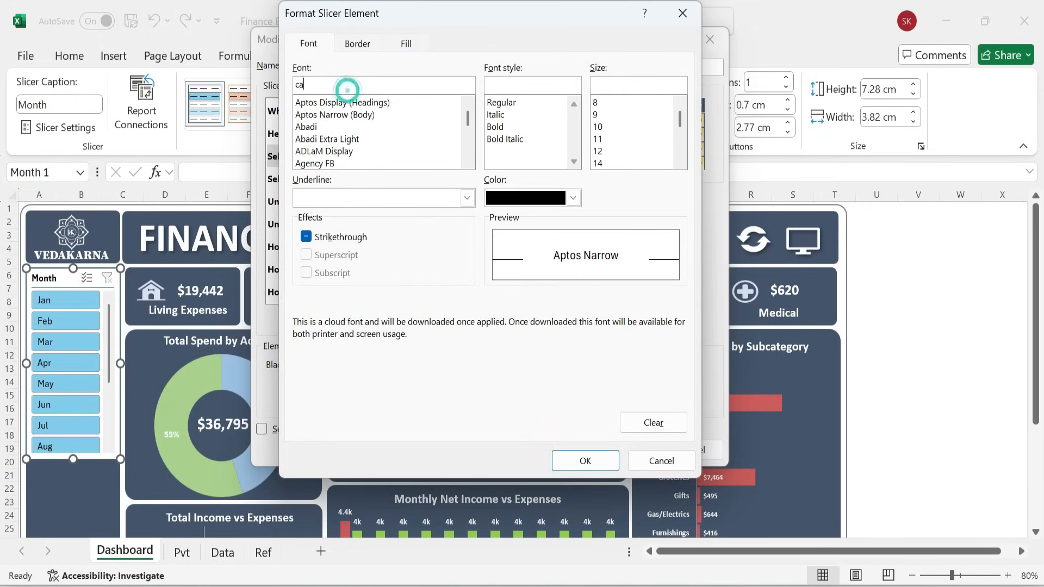
click(495, 127)
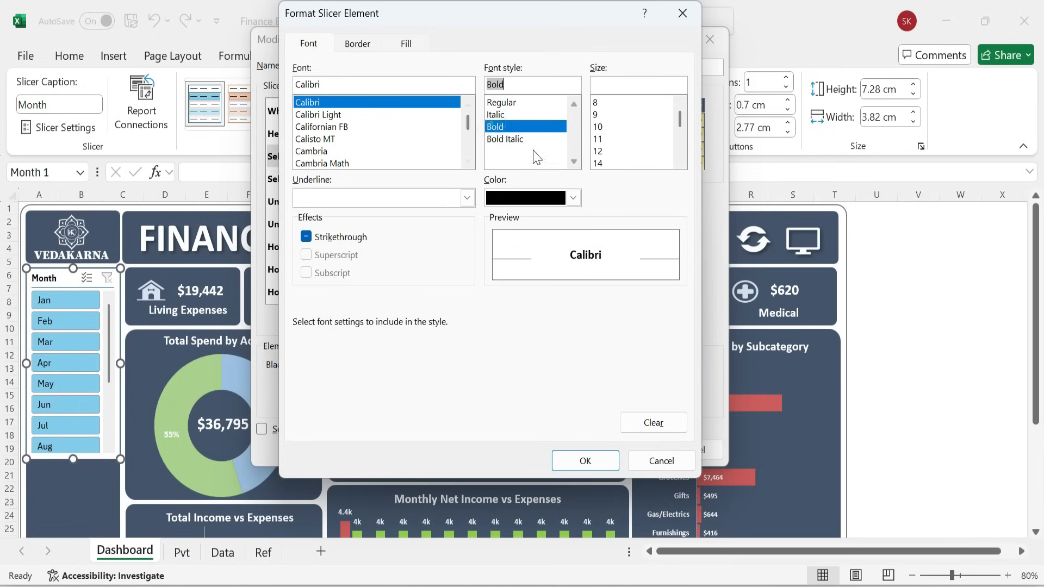
click(572, 198)
click(494, 263)
click(585, 461)
Fill the Unselected Item with Data element with the custom color #44546A.
click(312, 206)
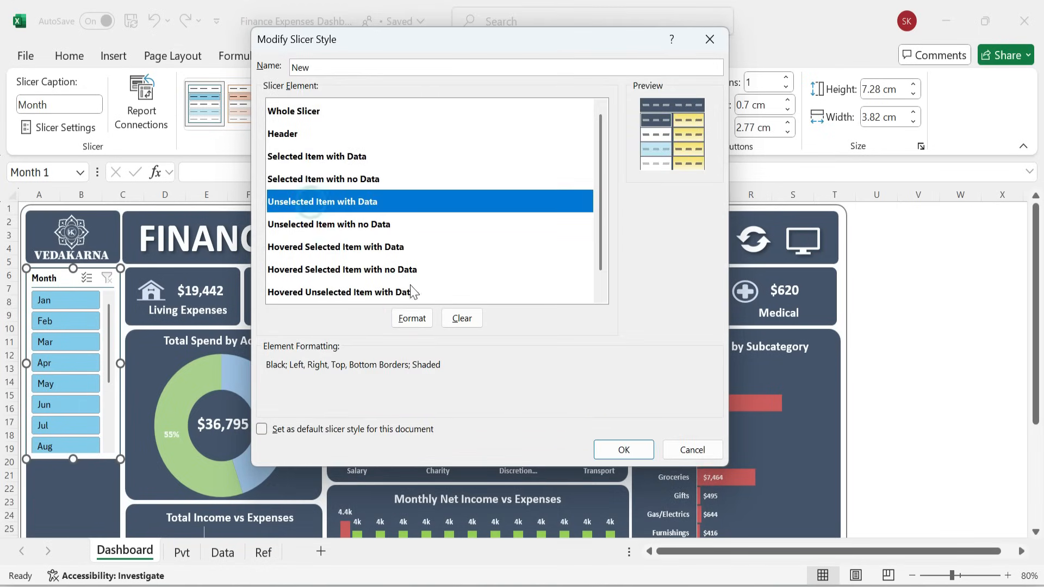
click(411, 318)
click(406, 43)
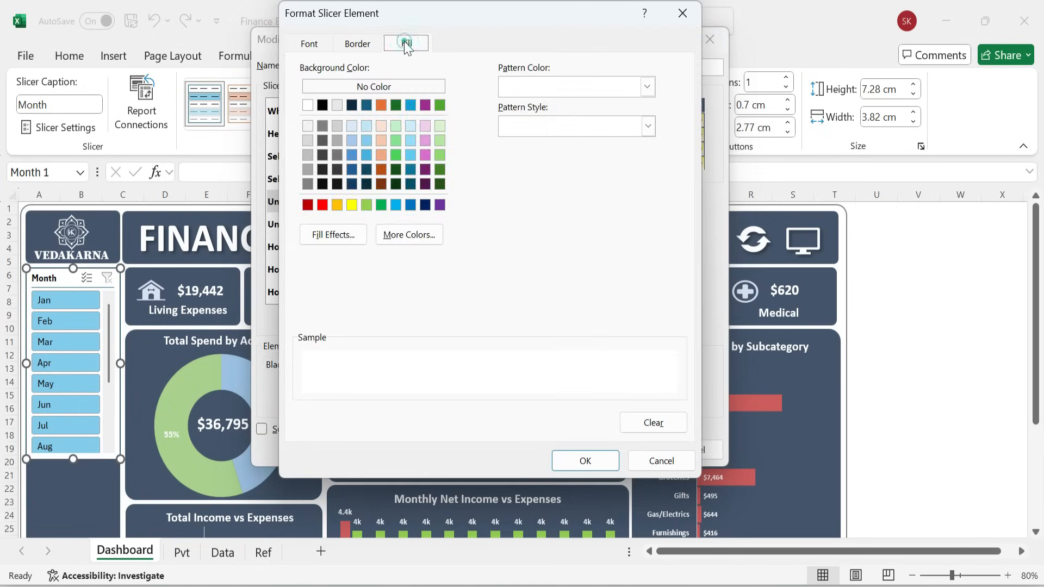
click(407, 234)
click(450, 141)
double_click(474, 355)
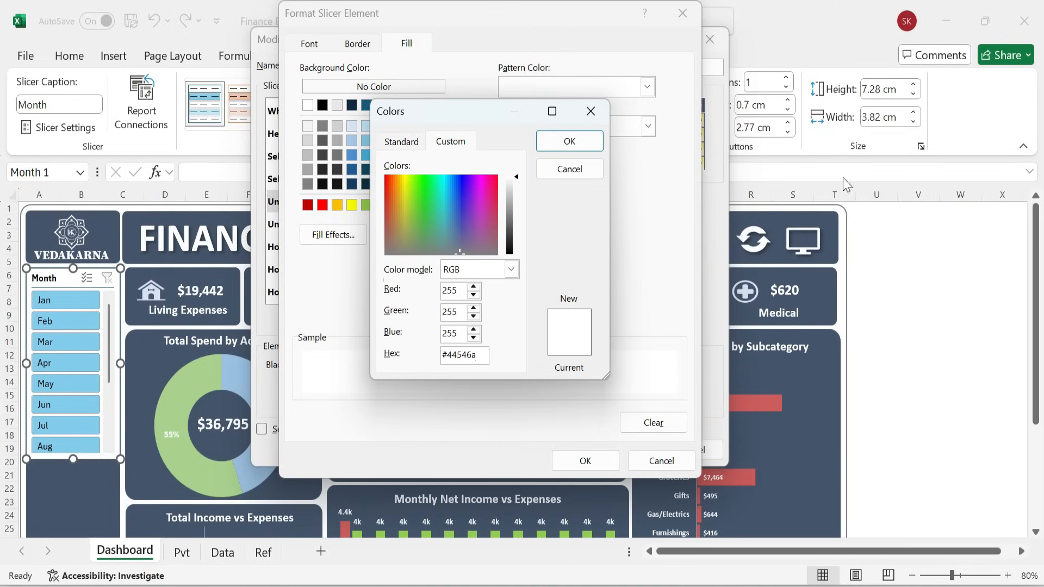
click(569, 141)
Set the Unselected Item with Data element's border color to white.
click(357, 43)
click(388, 237)
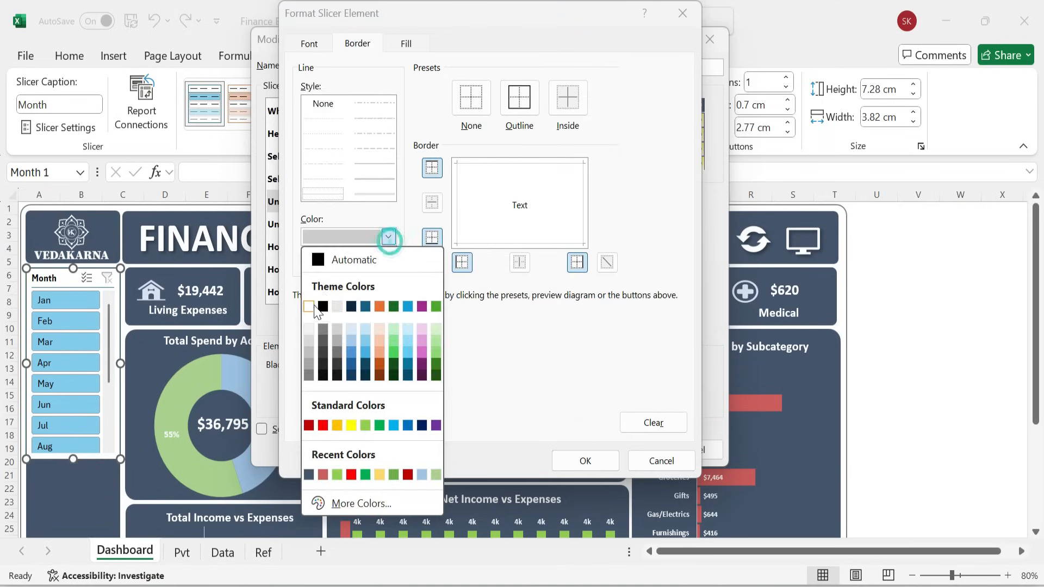
click(309, 307)
Set the Unselected Item with Data font to bold white Calibri and apply the element formatting.
click(309, 43)
click(573, 197)
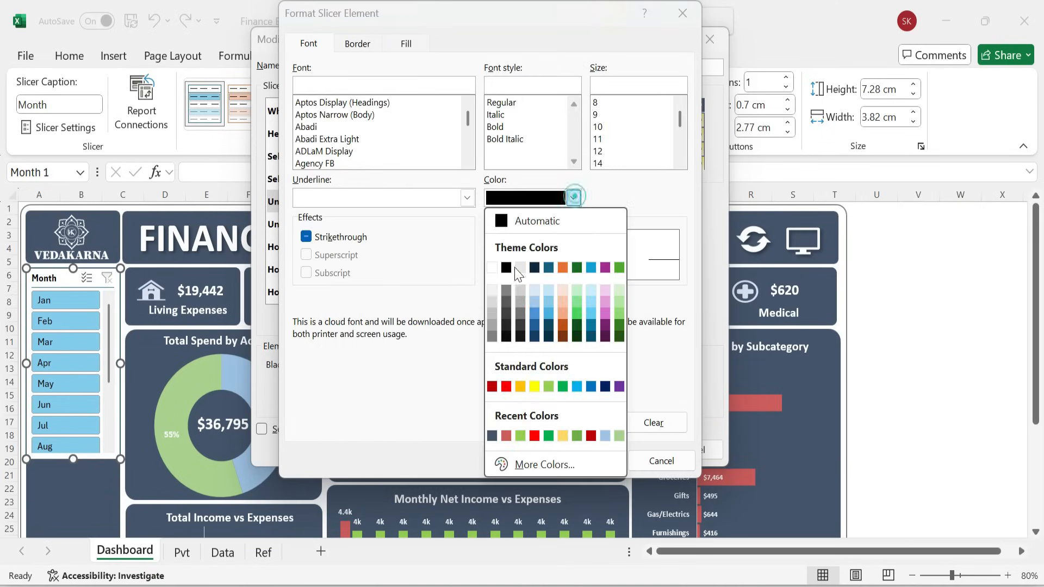
click(492, 268)
click(496, 126)
click(340, 85)
text(ca)
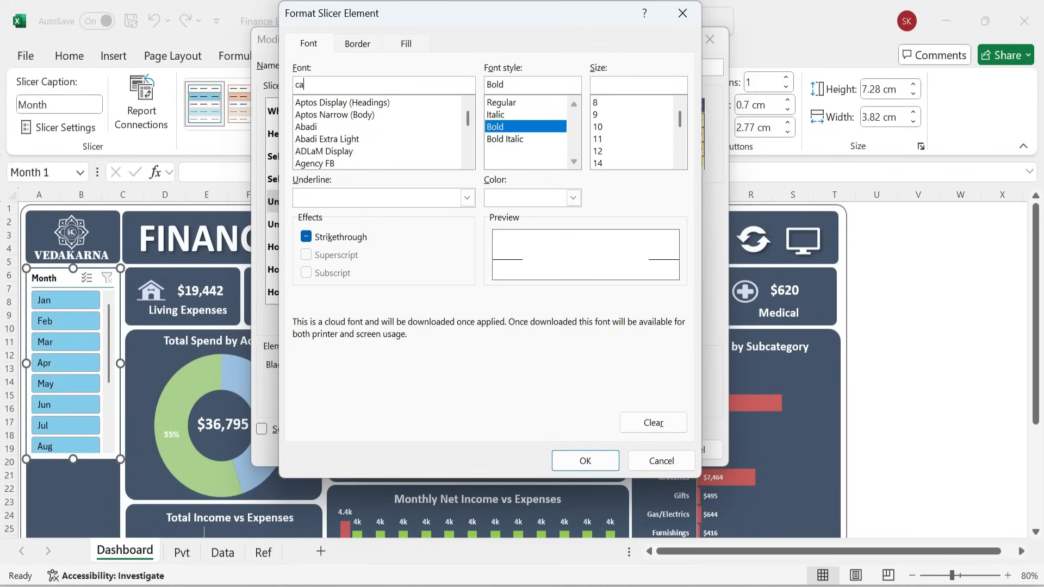
text(libri)
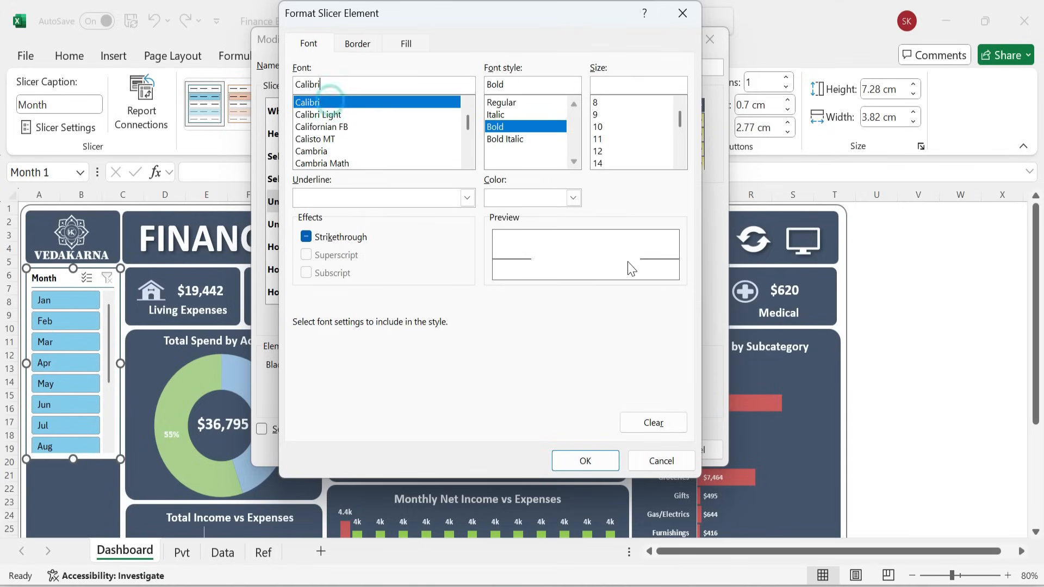
click(586, 459)
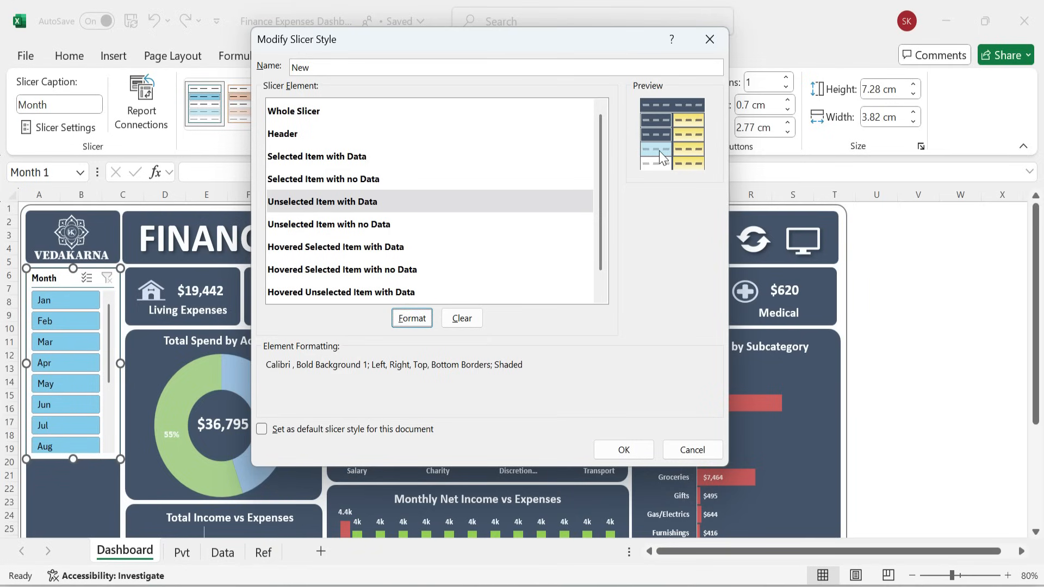
Save the modified slicer style "New" and apply it to the Month slicer.
click(624, 450)
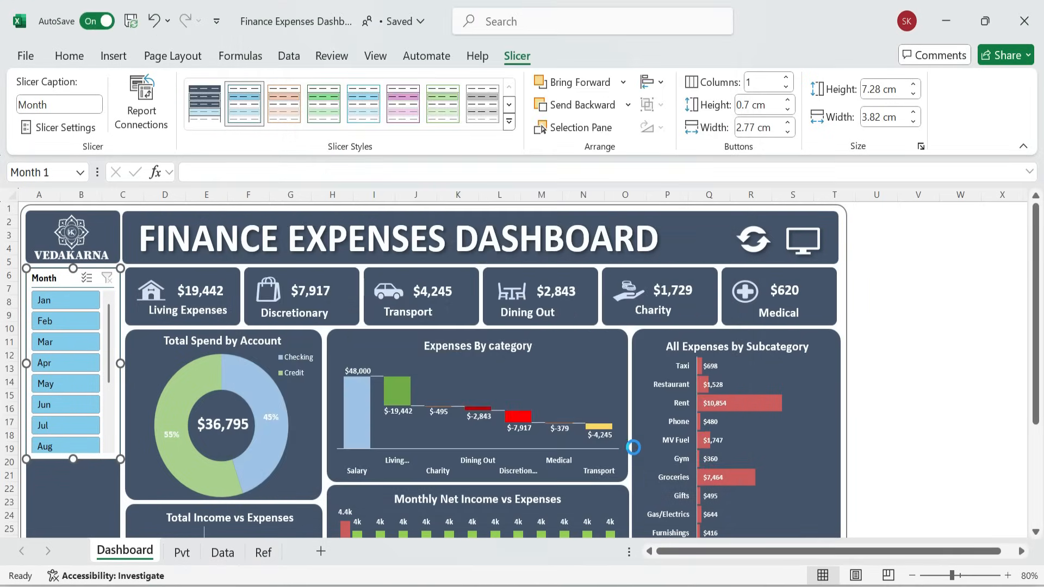
click(201, 112)
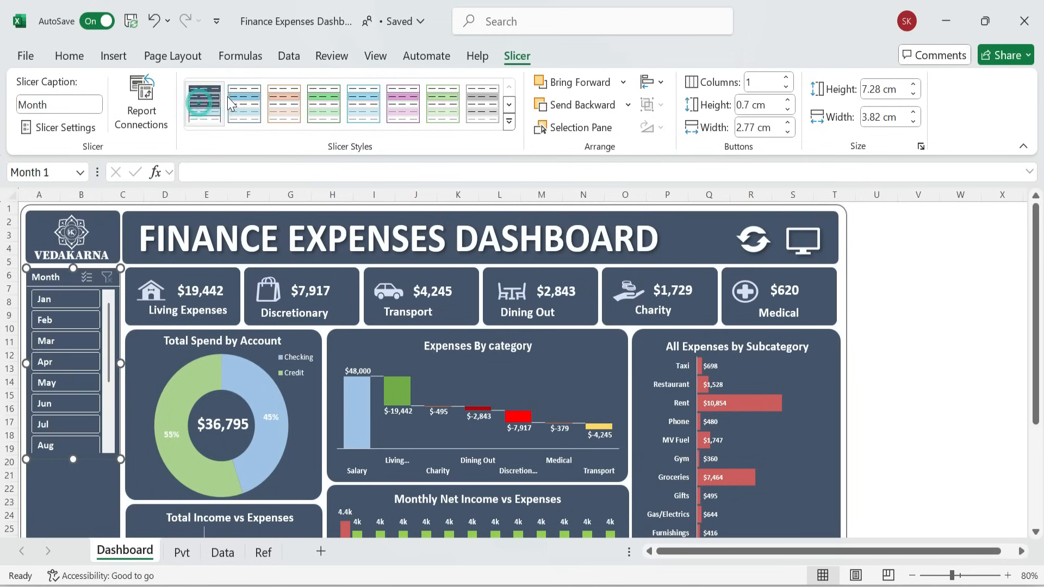
Fit the Month slicer inside the side panel, about 3.5 cm wide and 14 cm tall, so all months show.
click(1036, 302)
drag(1036, 302, 1035, 337)
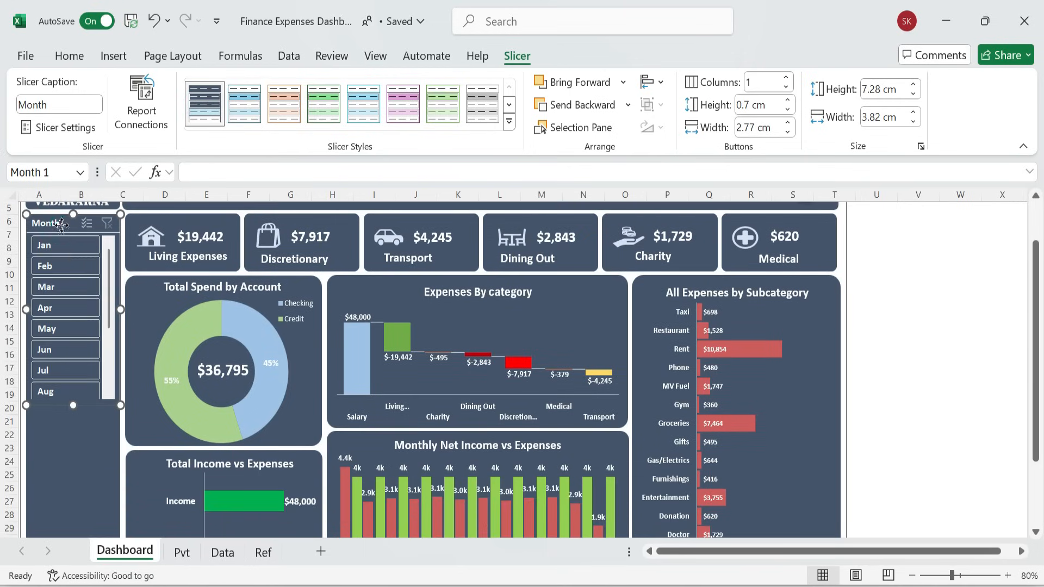
drag(108, 308, 118, 313)
drag(75, 411, 75, 480)
drag(1036, 273, 1036, 315)
drag(75, 422, 75, 529)
click(906, 322)
scroll(32, 391, up, 3)
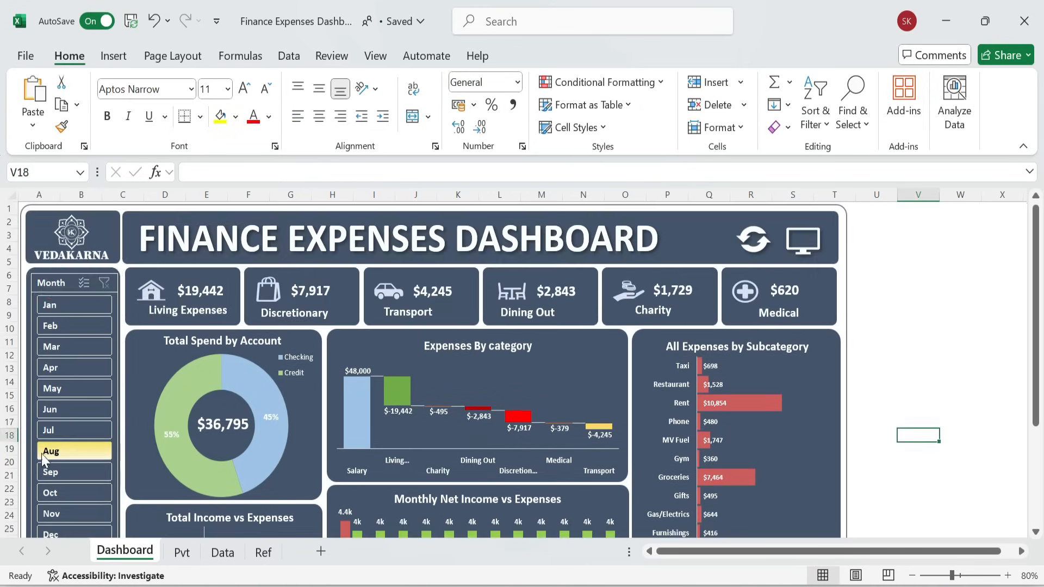
Check the Month slicer's report connections to all the PivotTables on the Pvt sheet.
click(56, 283)
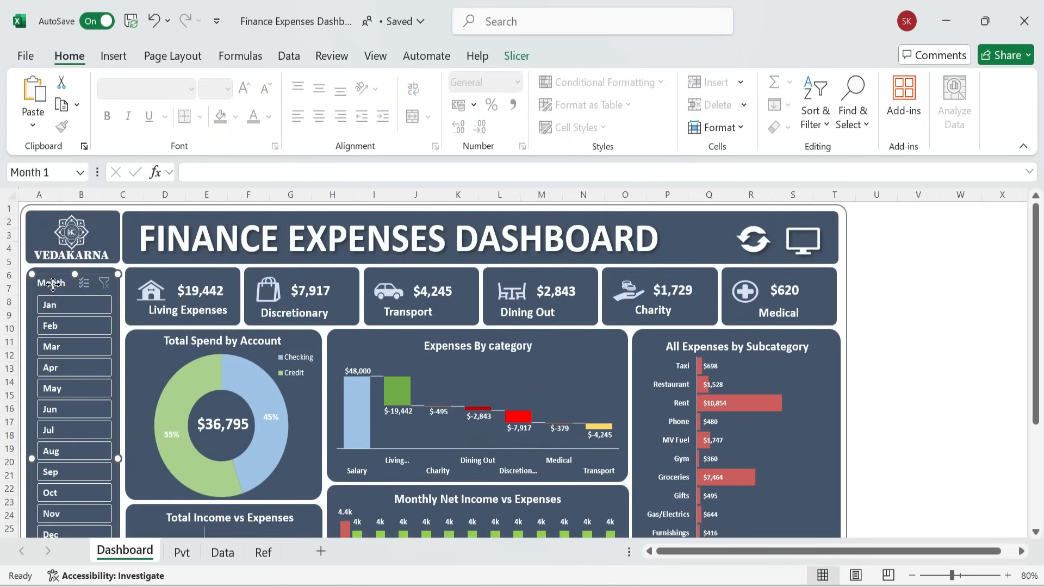
right_click(53, 284)
click(109, 356)
drag(161, 298, 200, 201)
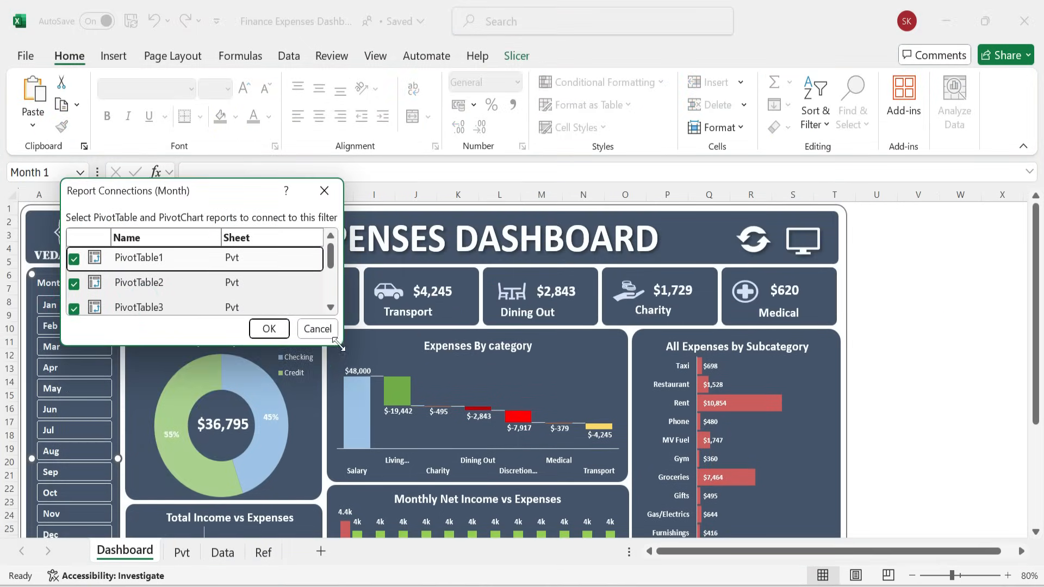
drag(339, 345, 409, 508)
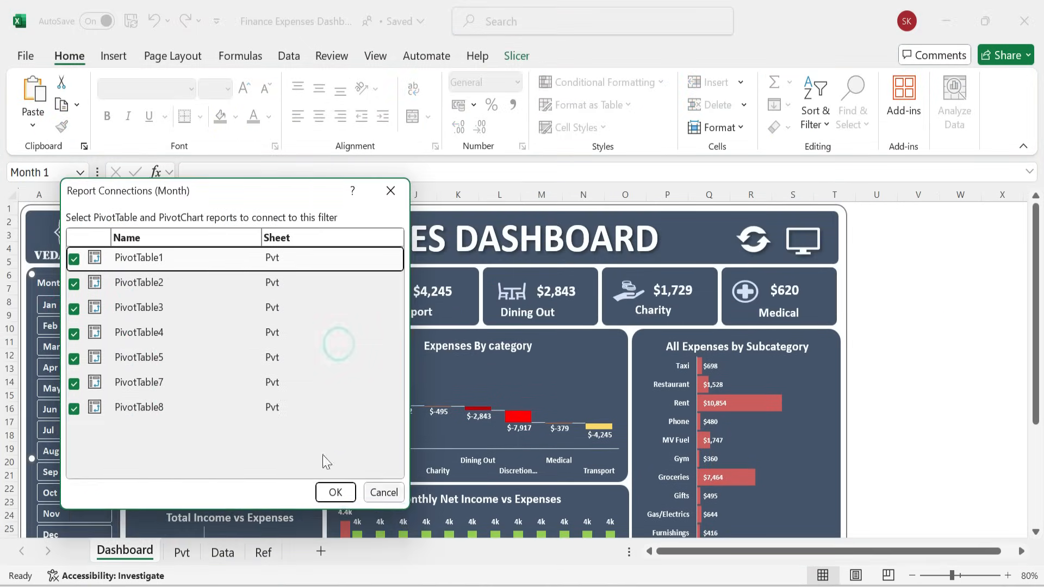
click(349, 493)
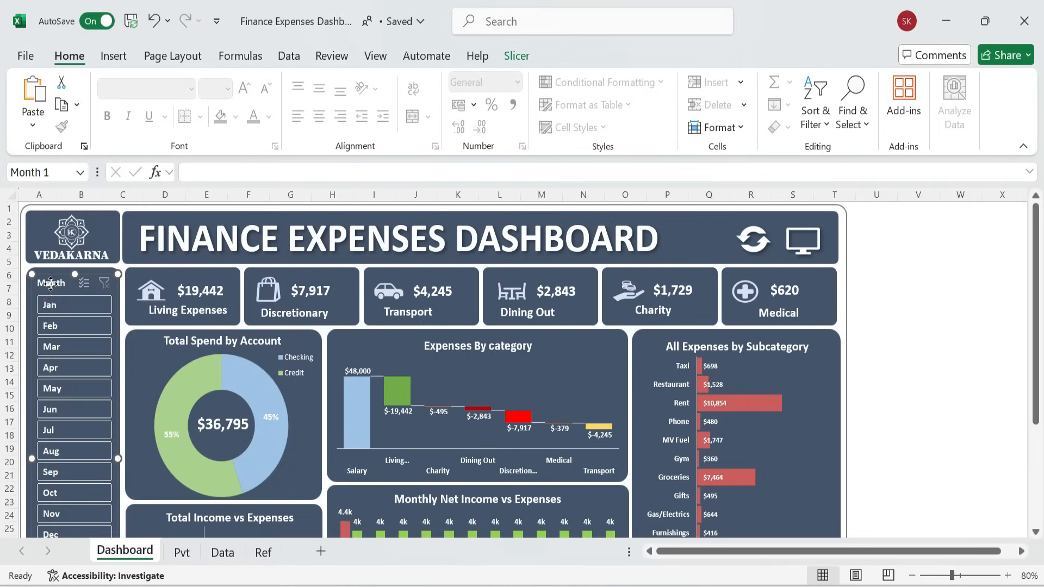
Change the Month slicer's settings to hide items with no data.
right_click(50, 284)
click(112, 566)
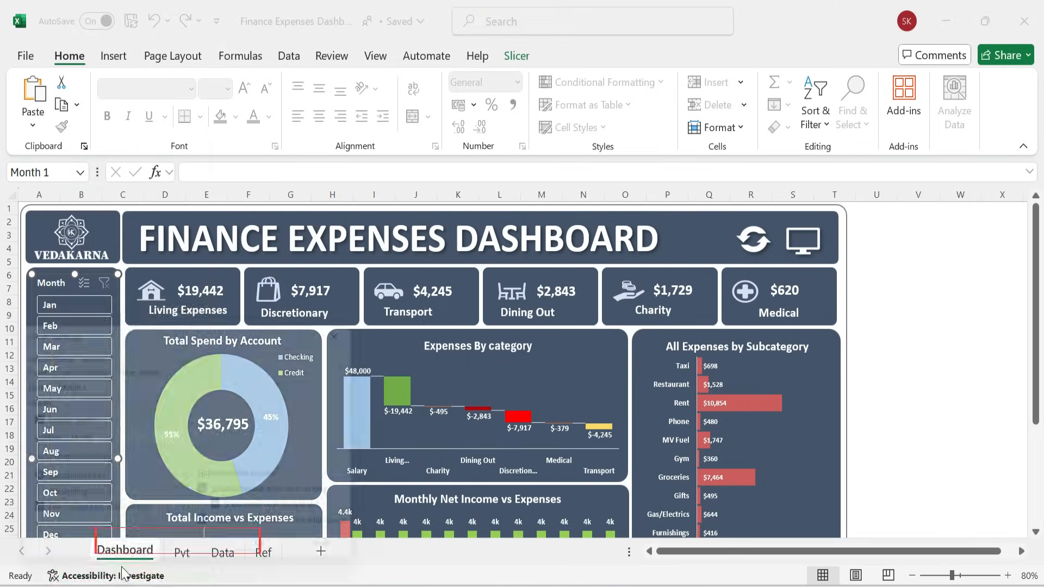
click(240, 488)
click(277, 561)
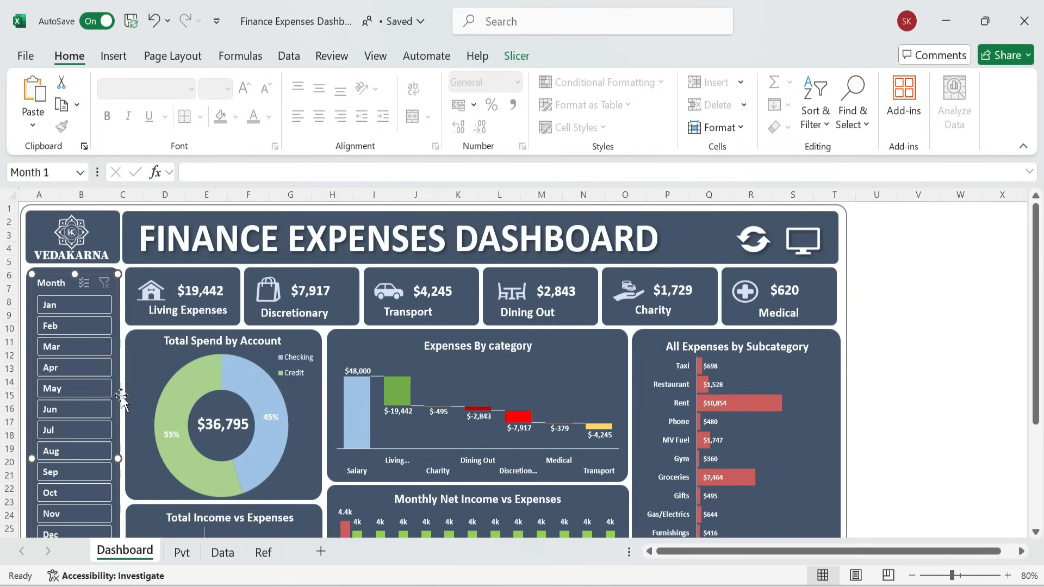
Test the Month slicer by filtering the dashboard to Apr and Jun, and clear the filter.
click(874, 328)
click(62, 368)
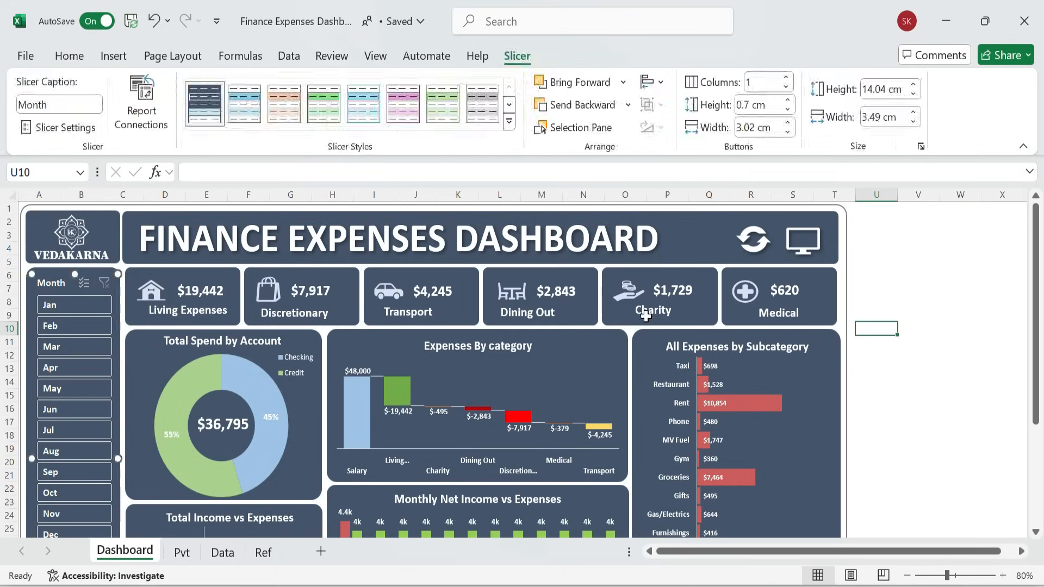
click(62, 409)
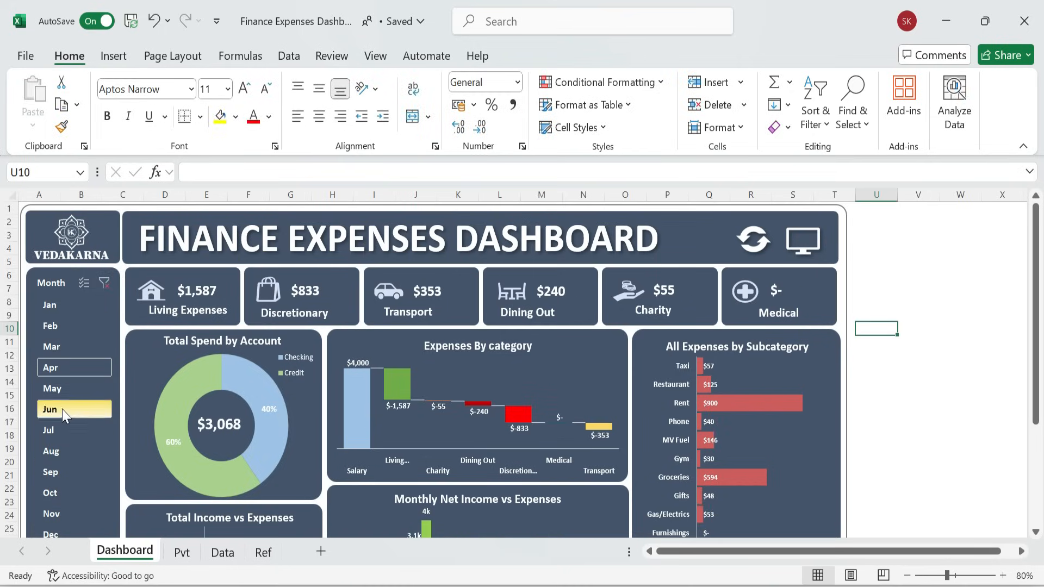
click(103, 282)
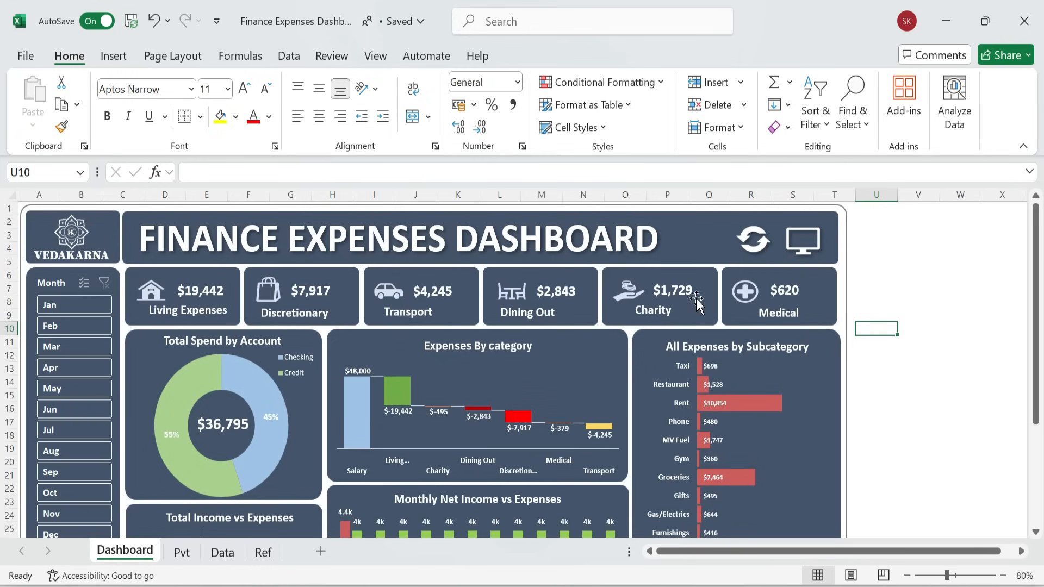
Set the Dashboard sheet's zoom to 100% and return to cell A1.
click(1003, 575)
click(1003, 576)
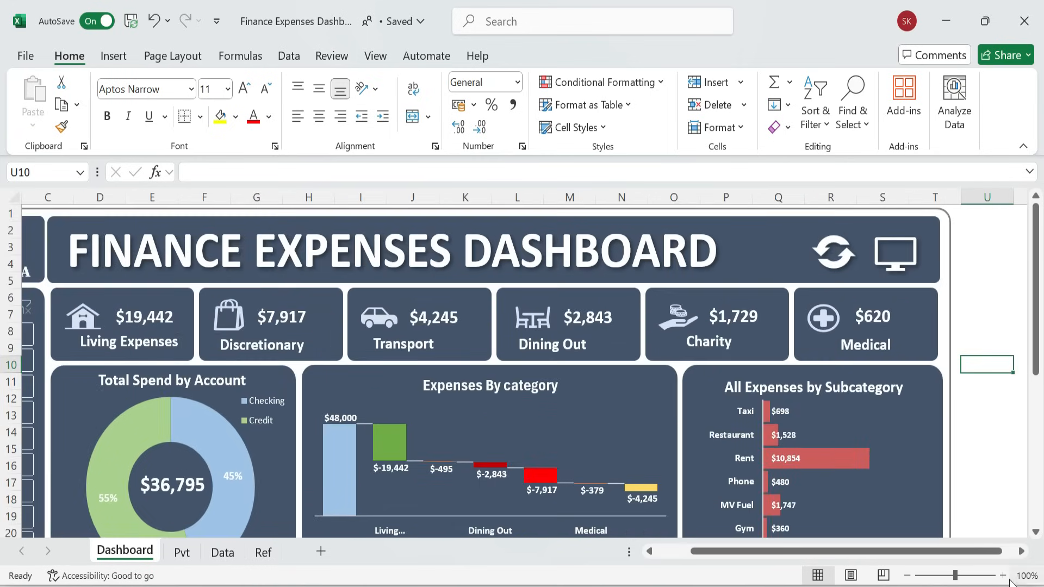
click(971, 292)
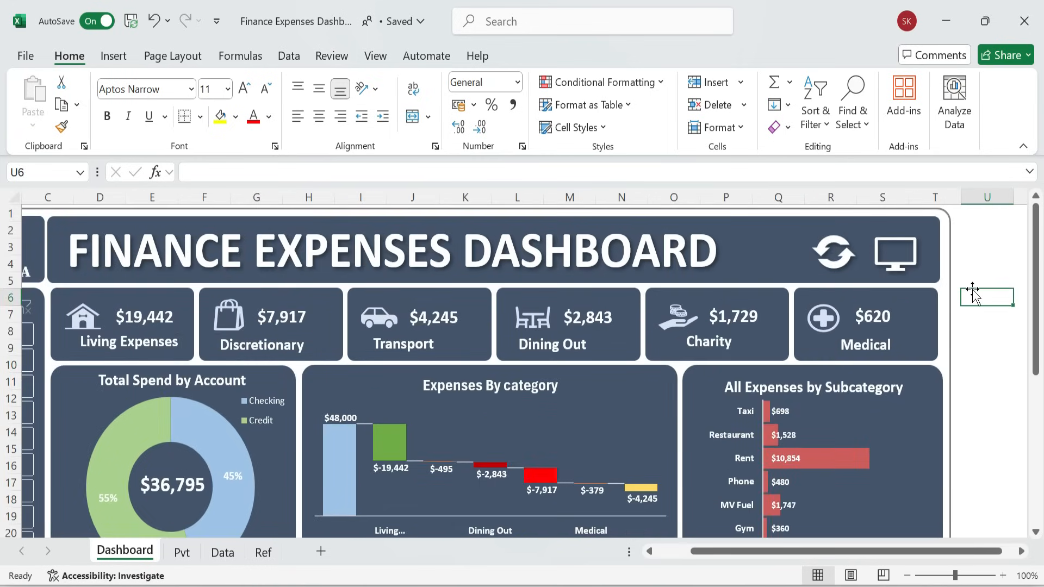
key(ctrl+Home)
Test the dashboard's full-screen toggle by entering and leaving full-screen view, and leave the dashboard in full-screen view.
click(1001, 264)
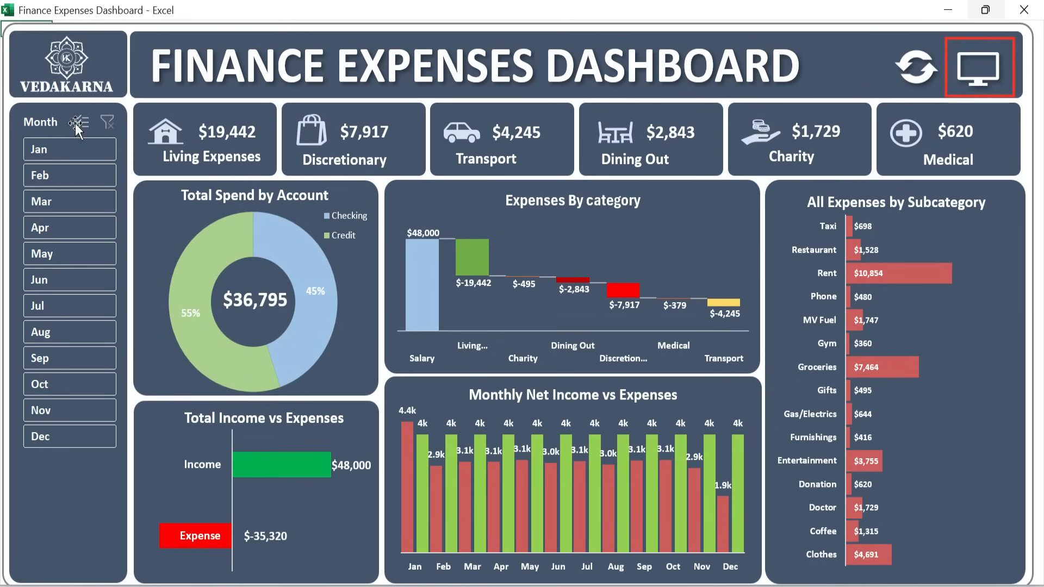
click(975, 82)
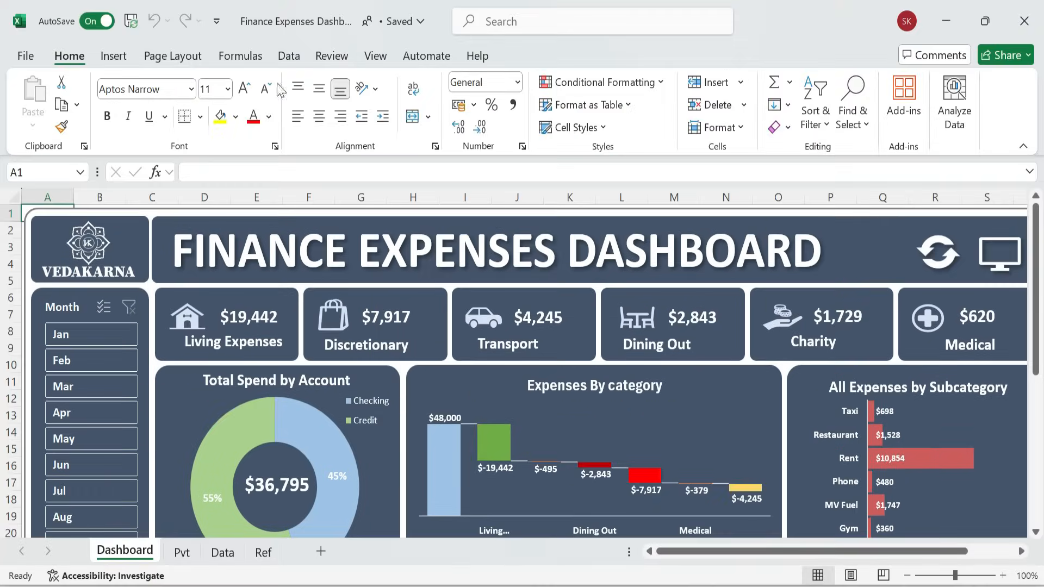
click(998, 255)
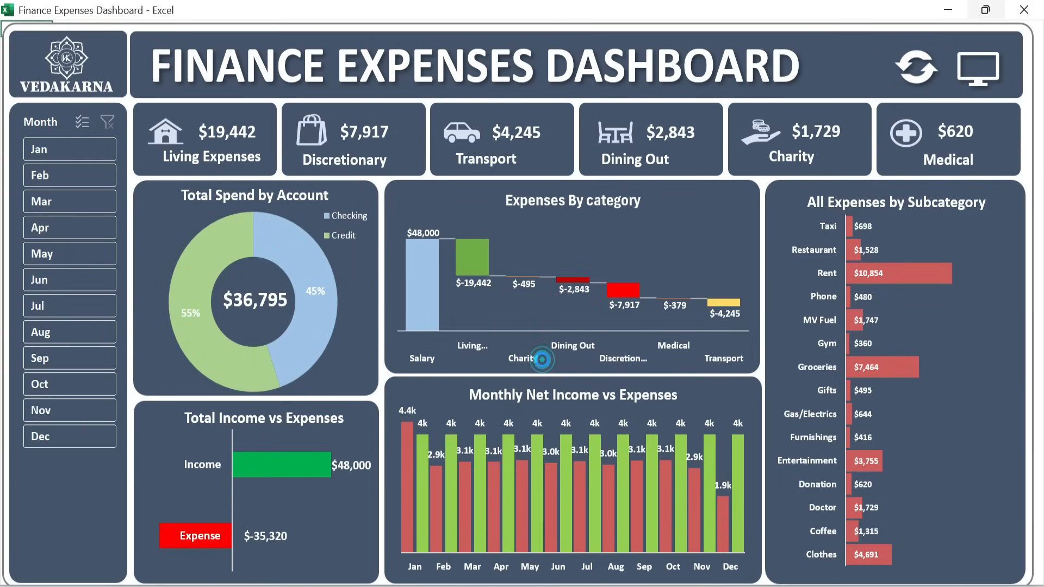
Test the dashboard's refresh icon in full-screen view by refreshing the data.
click(543, 357)
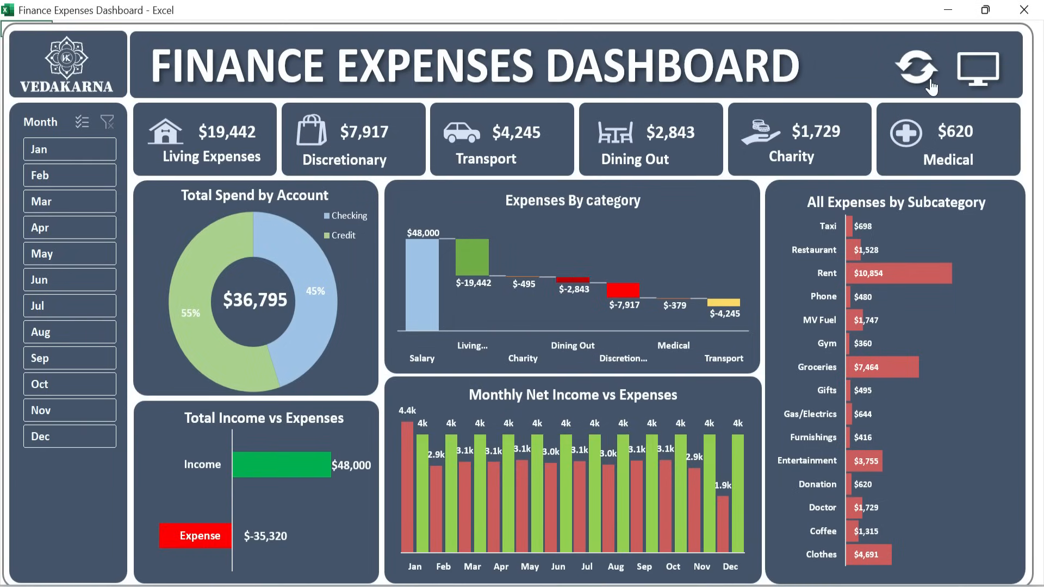
click(930, 86)
click(540, 356)
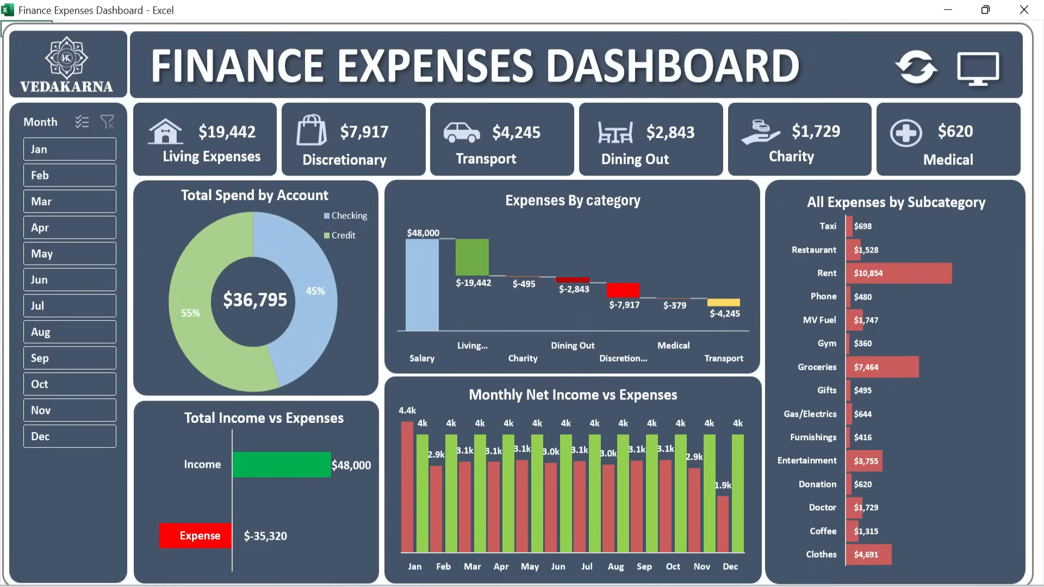